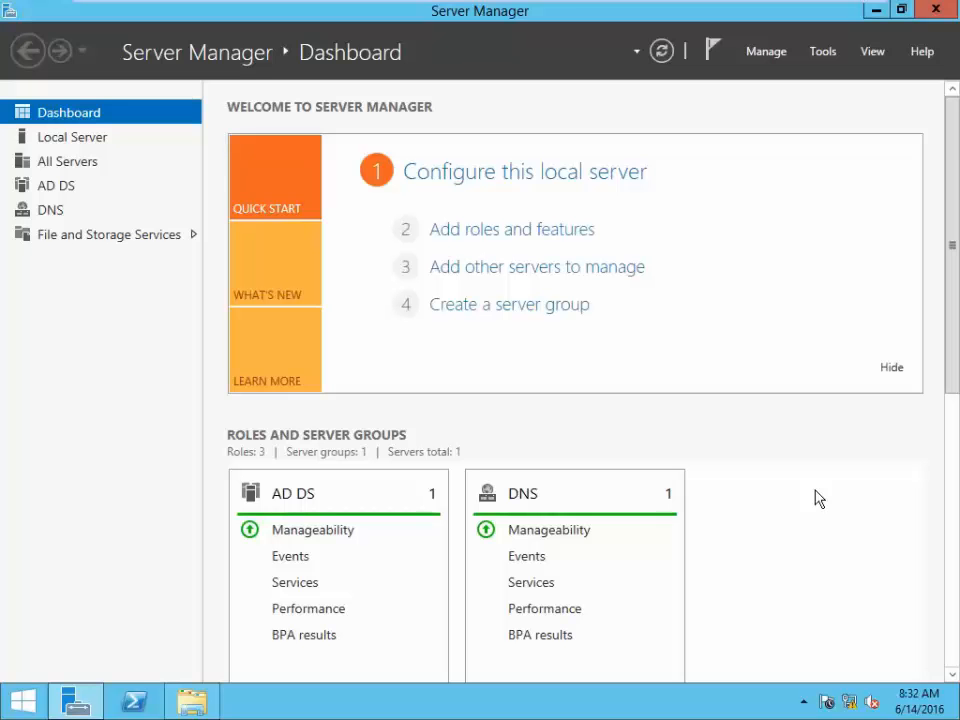
# - Launch Active Directory Users and Computers from the Server Manager Tools menu
pyautogui.moveTo(481, 60)
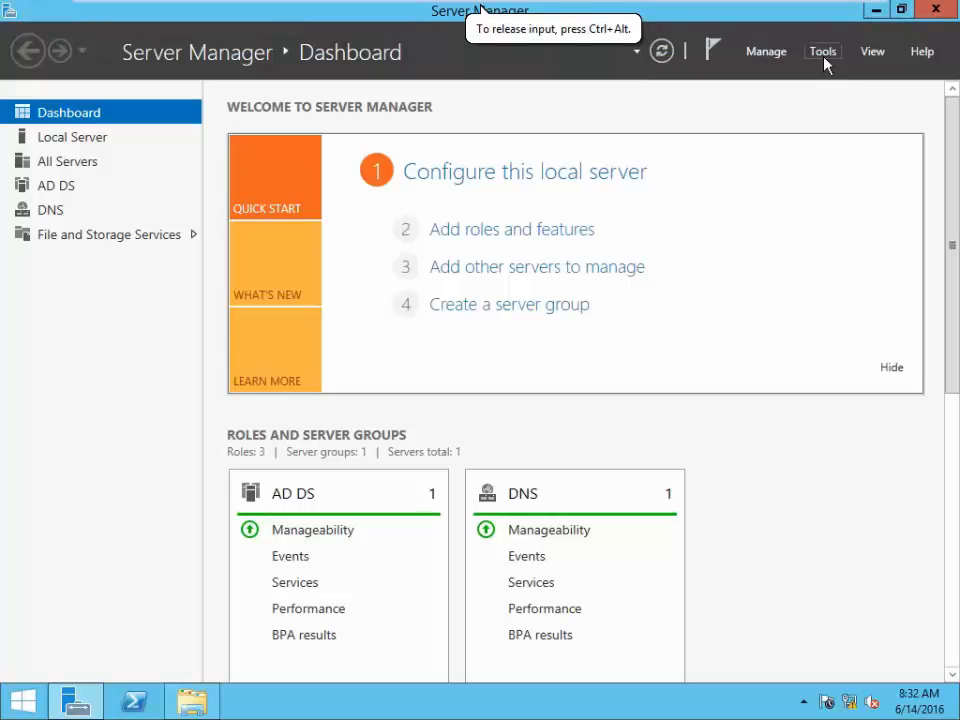
pyautogui.click(823, 51)
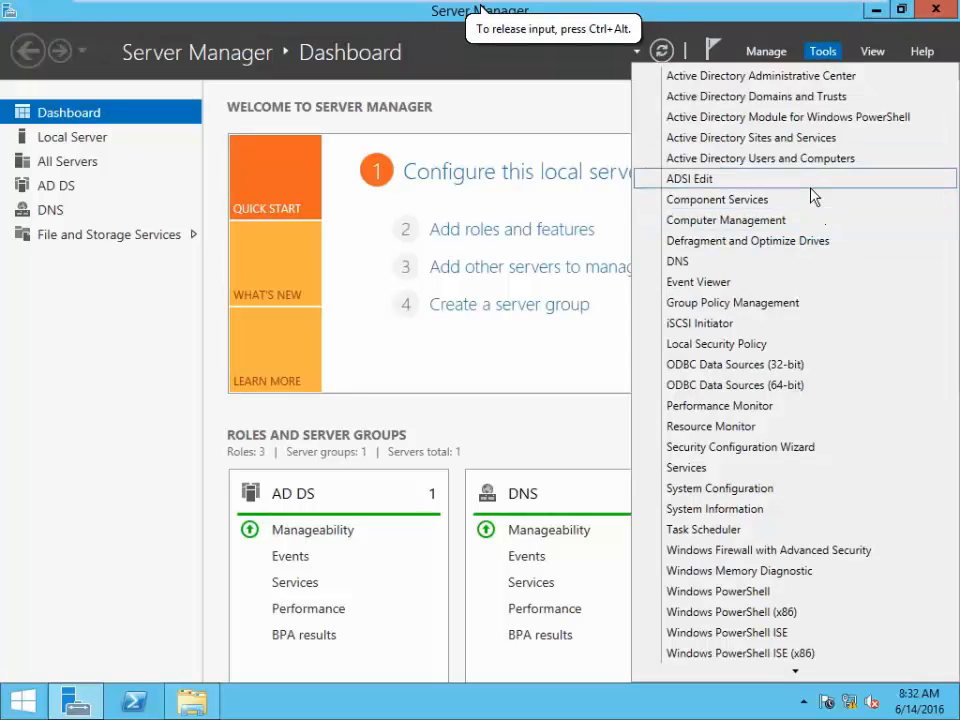
pyautogui.click(810, 160)
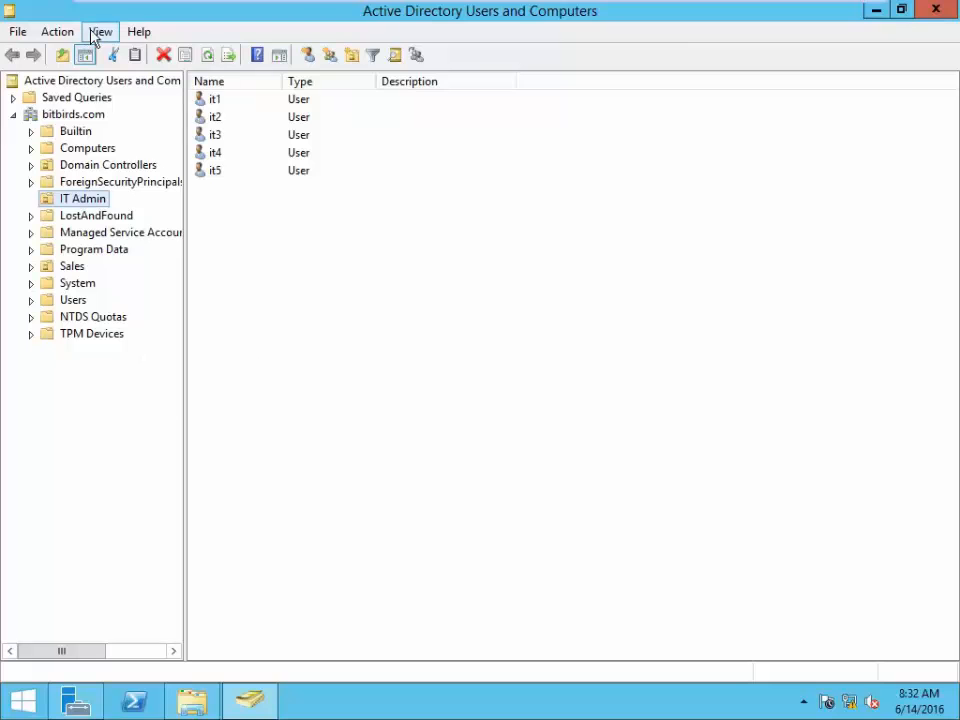
# - Turn off Advanced Features, then create and open an organizational unit named HR under bitbirds.com
pyautogui.click(96, 35)
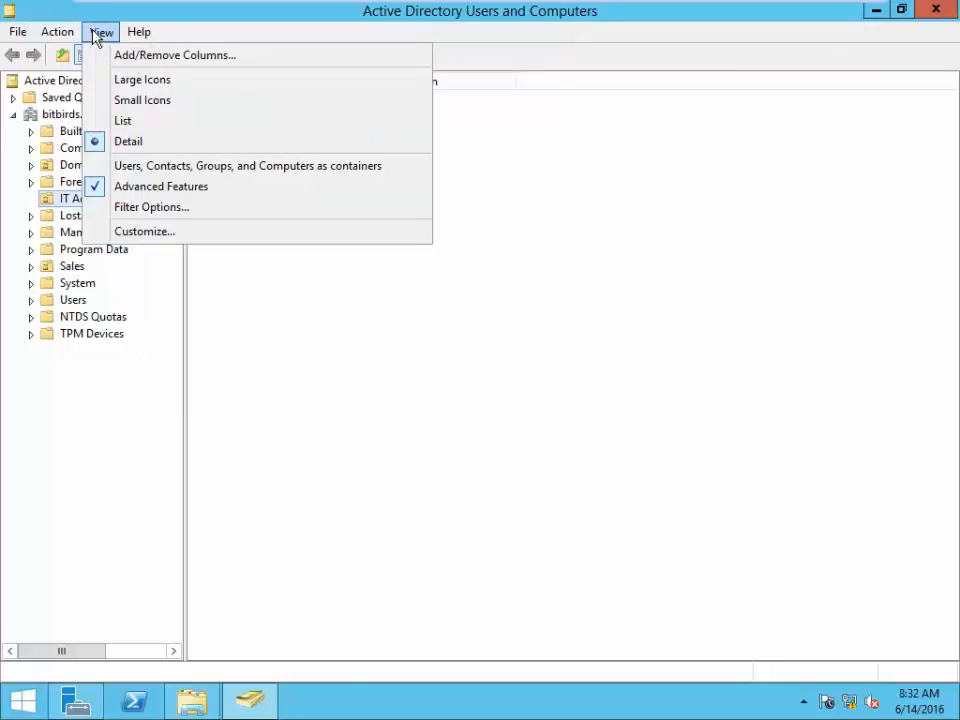
pyautogui.click(98, 188)
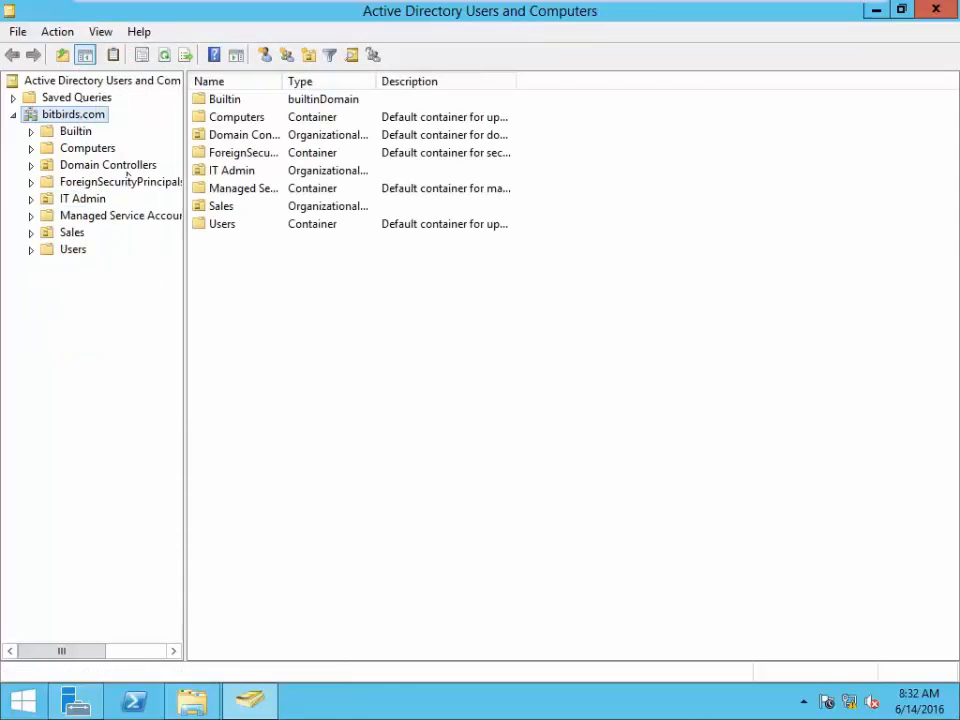
pyautogui.rightClick(257, 296)
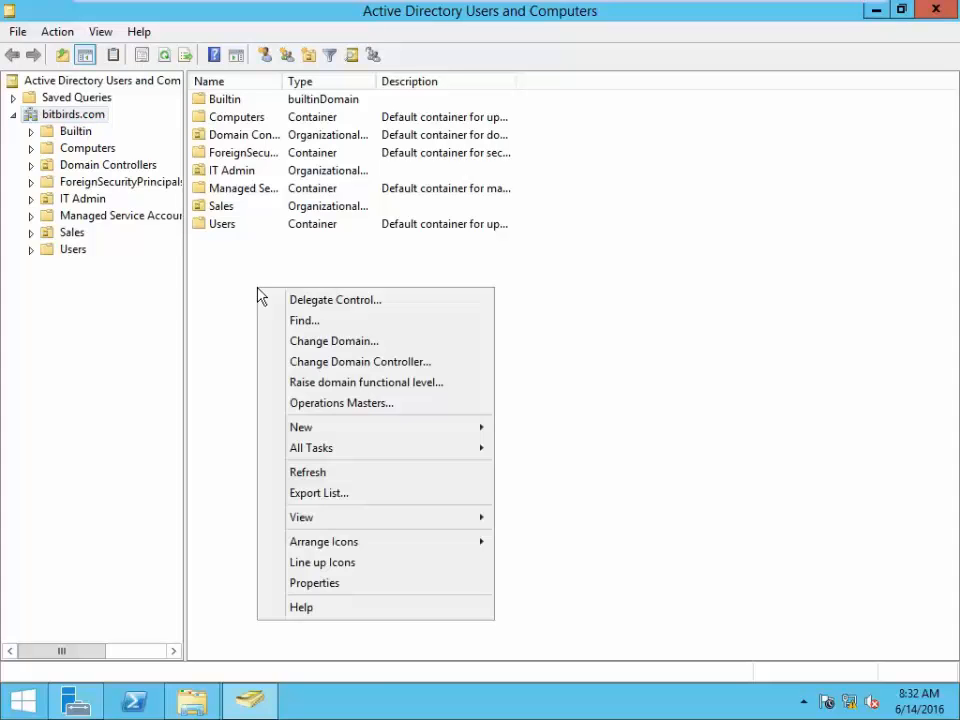
pyautogui.moveTo(343, 429)
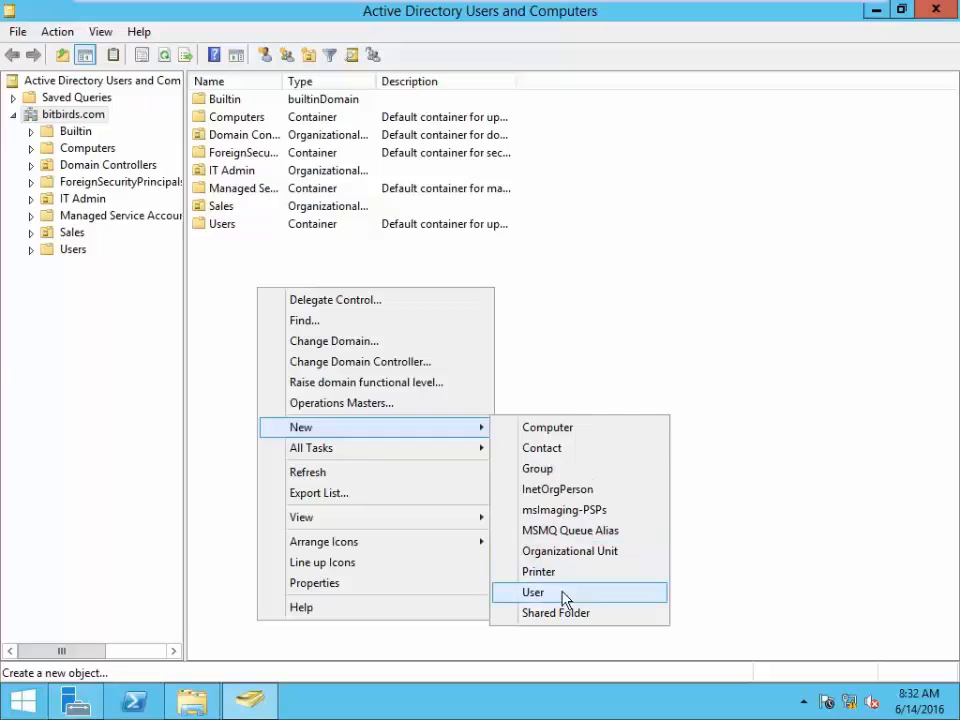
pyautogui.click(576, 556)
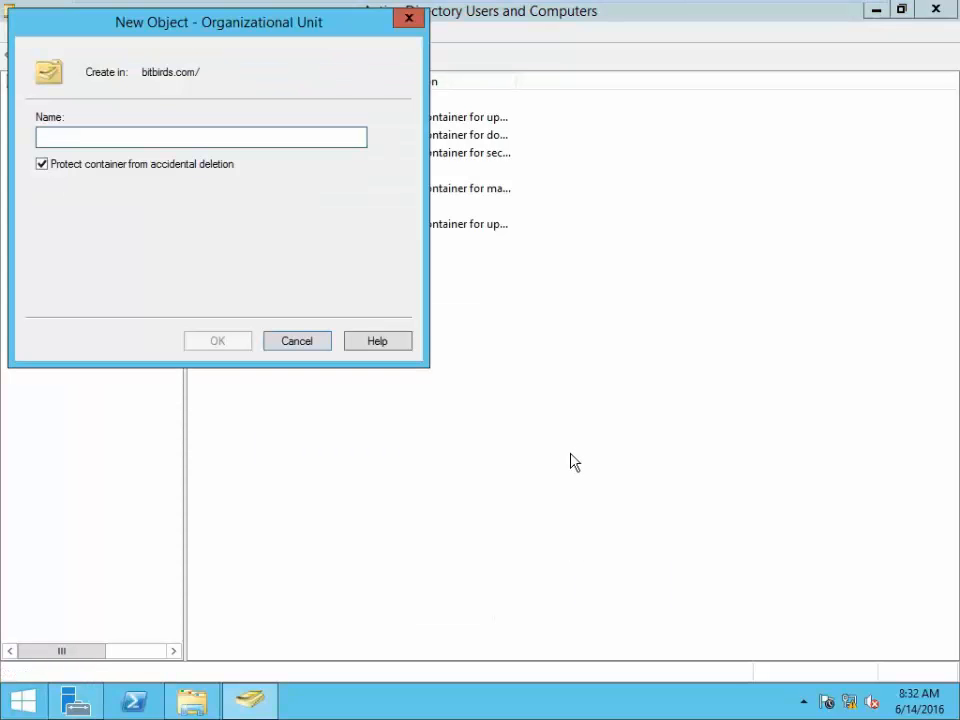
pyautogui.write('HR')
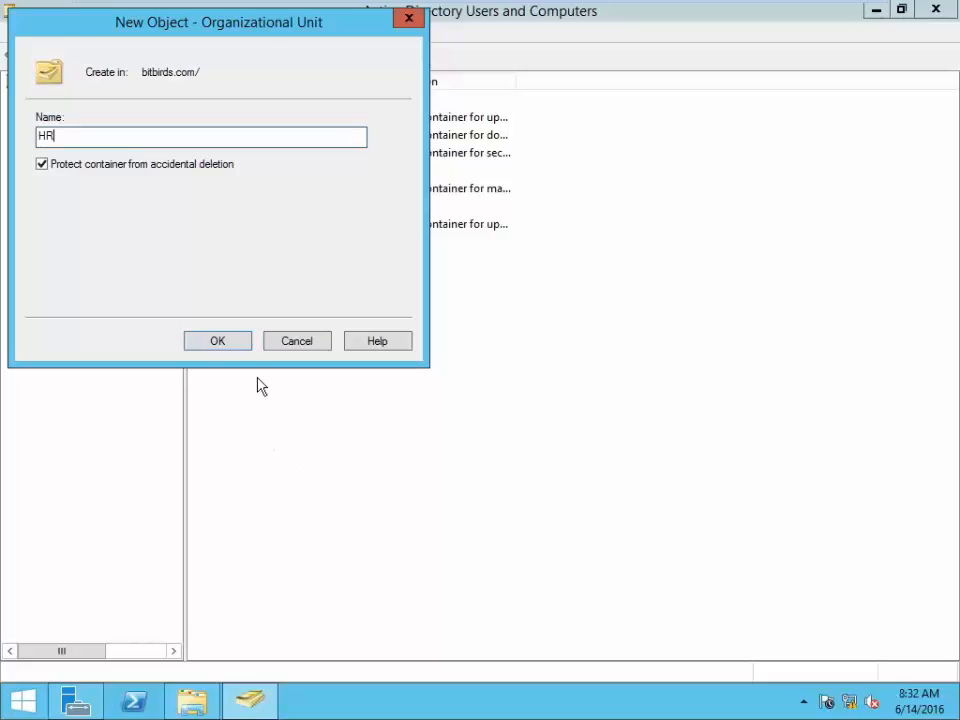
pyautogui.click(242, 345)
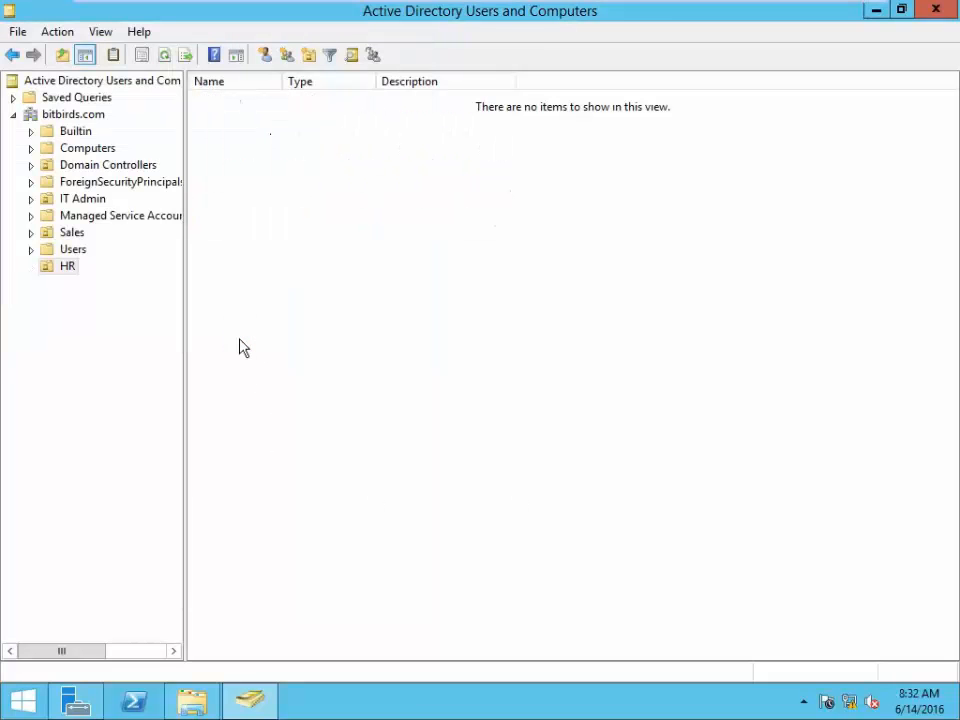
pyautogui.click(66, 268)
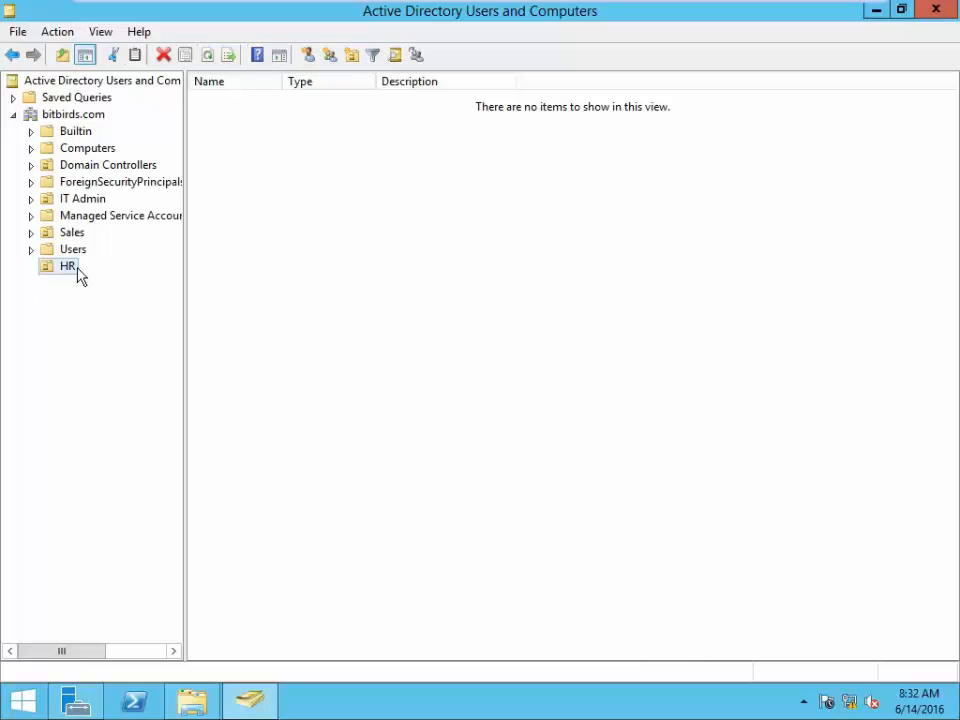
pyautogui.click(340, 173)
# - Start a new user in HR with first name and logon name hr1
pyautogui.rightClick(306, 139)
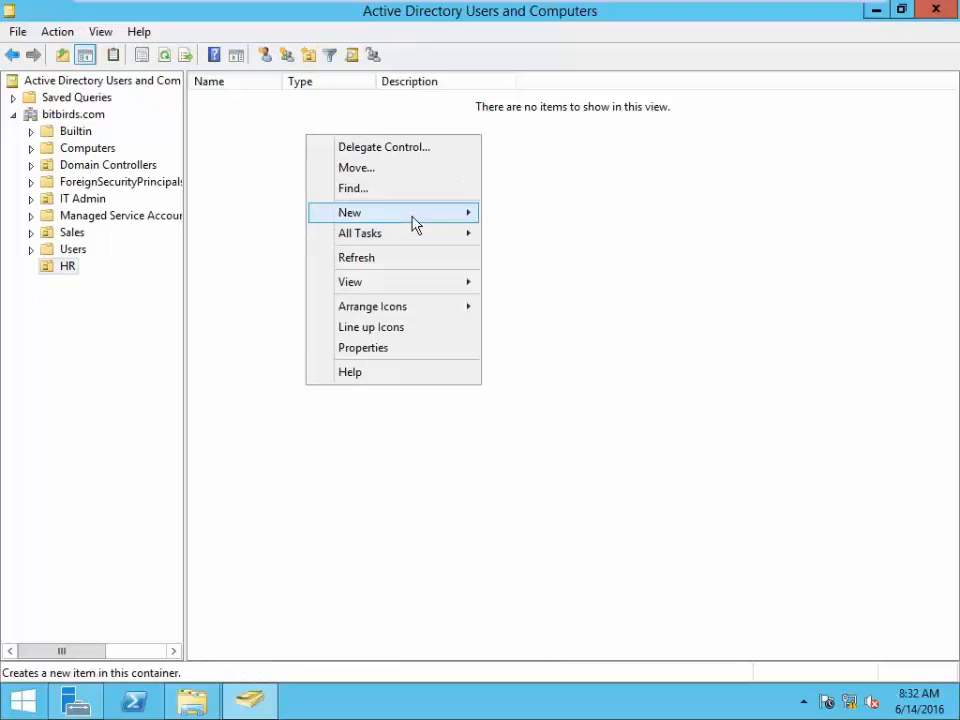
pyautogui.moveTo(415, 224)
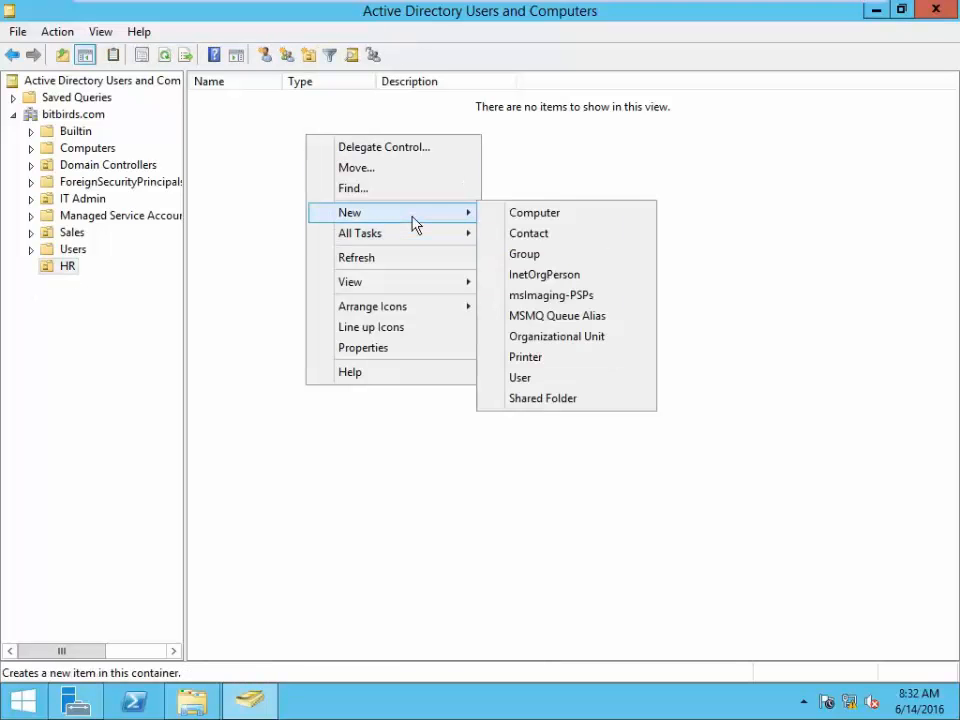
pyautogui.click(543, 383)
pyautogui.write('hr')
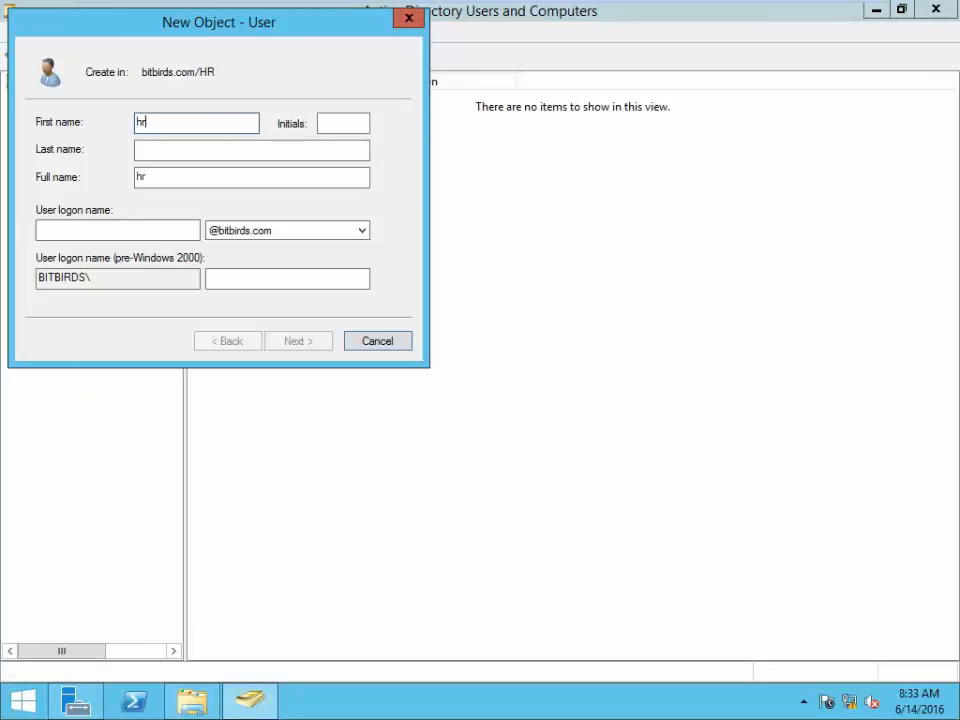
pyautogui.write('1')
pyautogui.hotkey('ctrl', 'a')
pyautogui.hotkey('ctrl', 'c')
pyautogui.click(129, 228)
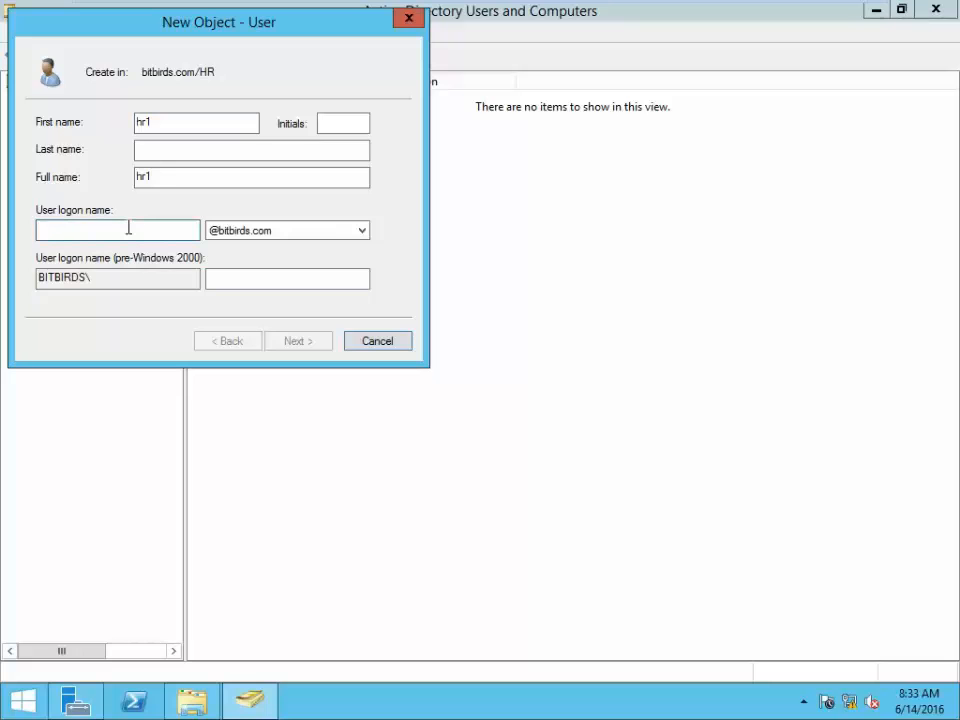
pyautogui.hotkey('ctrl', 'v')
pyautogui.click(311, 347)
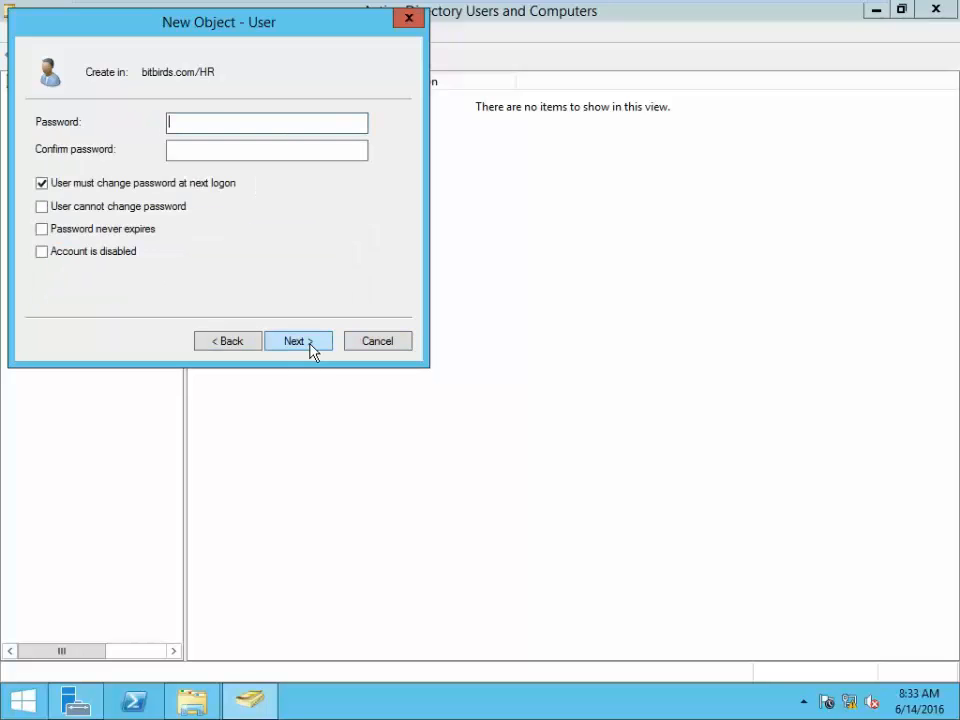
# - Give hr1 a password the user cannot change and that never expires, and finish the wizard
pyautogui.click(41, 183)
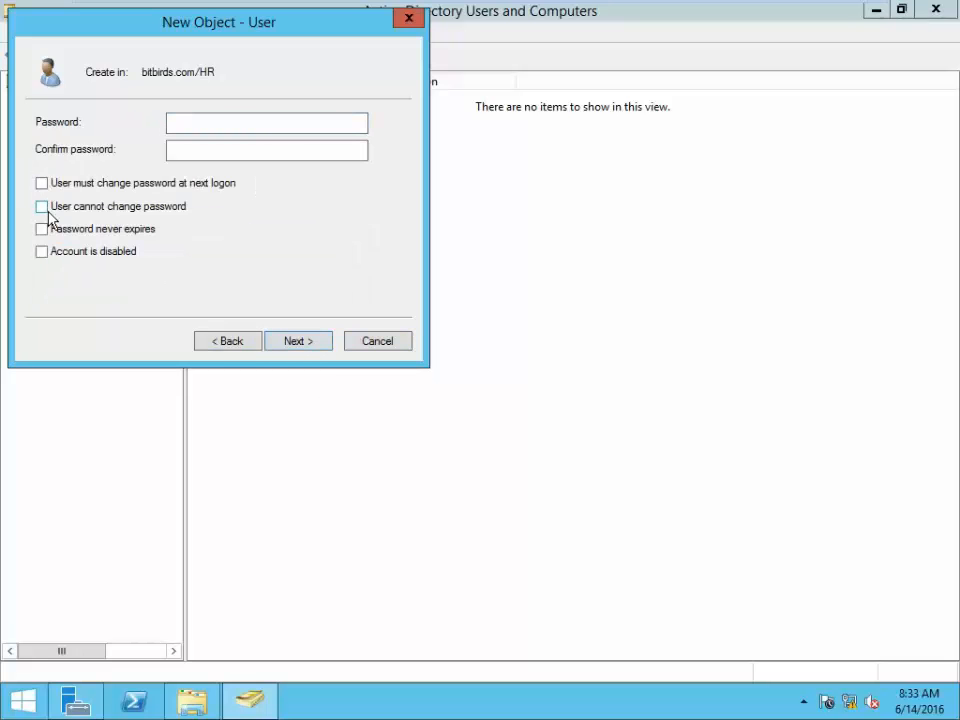
pyautogui.click(42, 206)
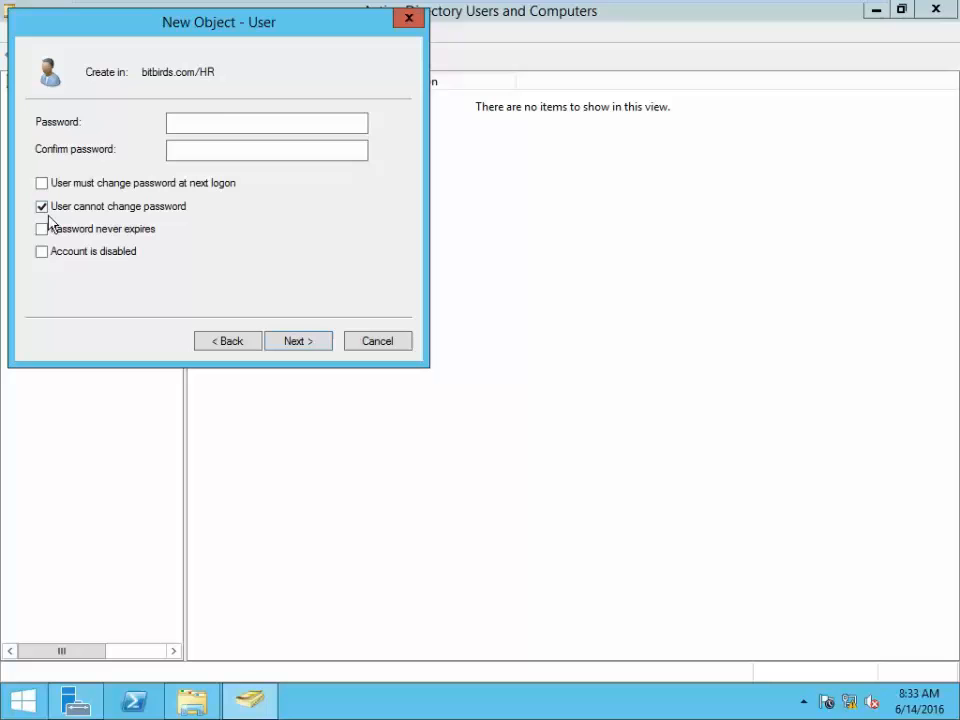
pyautogui.click(222, 124)
pyautogui.write('P')
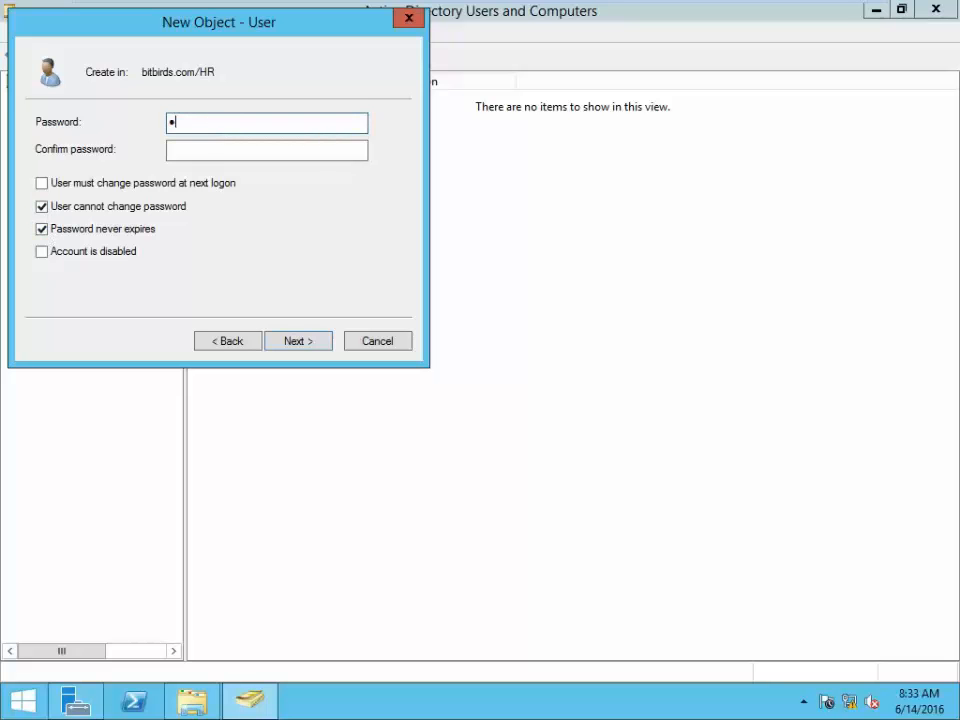
pyautogui.press('Tab')
pyautogui.write('Pa')
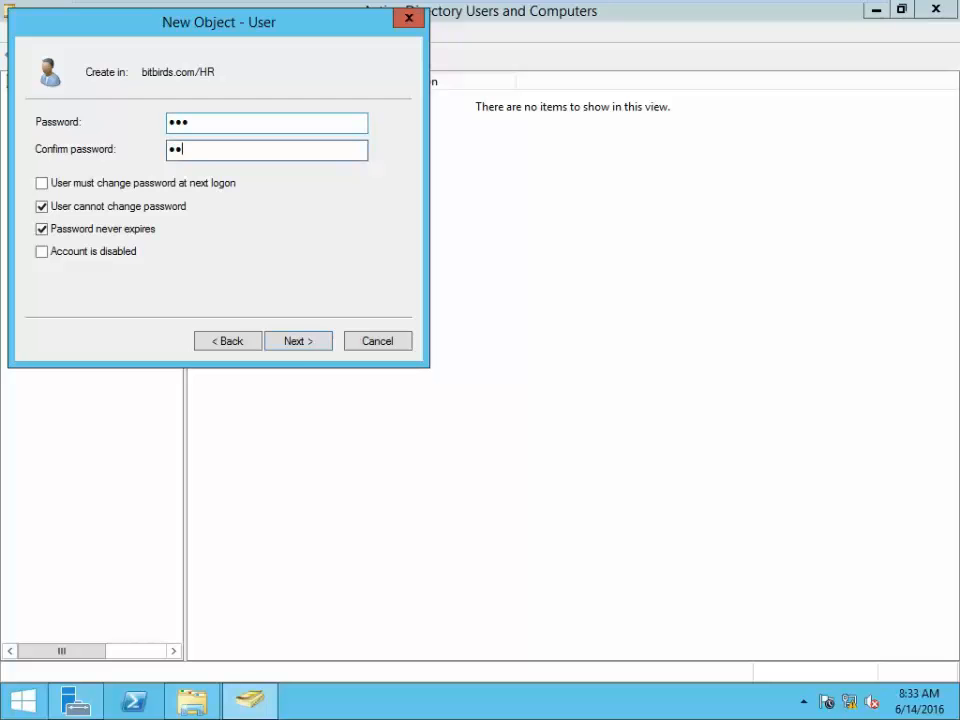
pyautogui.click(293, 345)
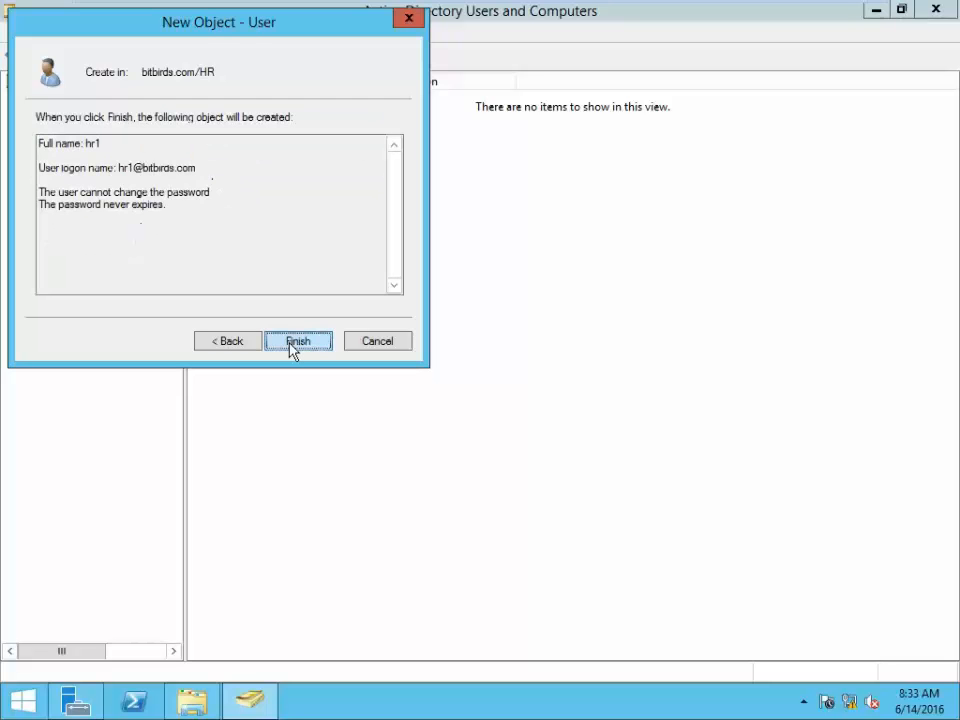
pyautogui.click(293, 345)
# - Start another new user in HR with first name and logon name hr2
pyautogui.click(276, 206)
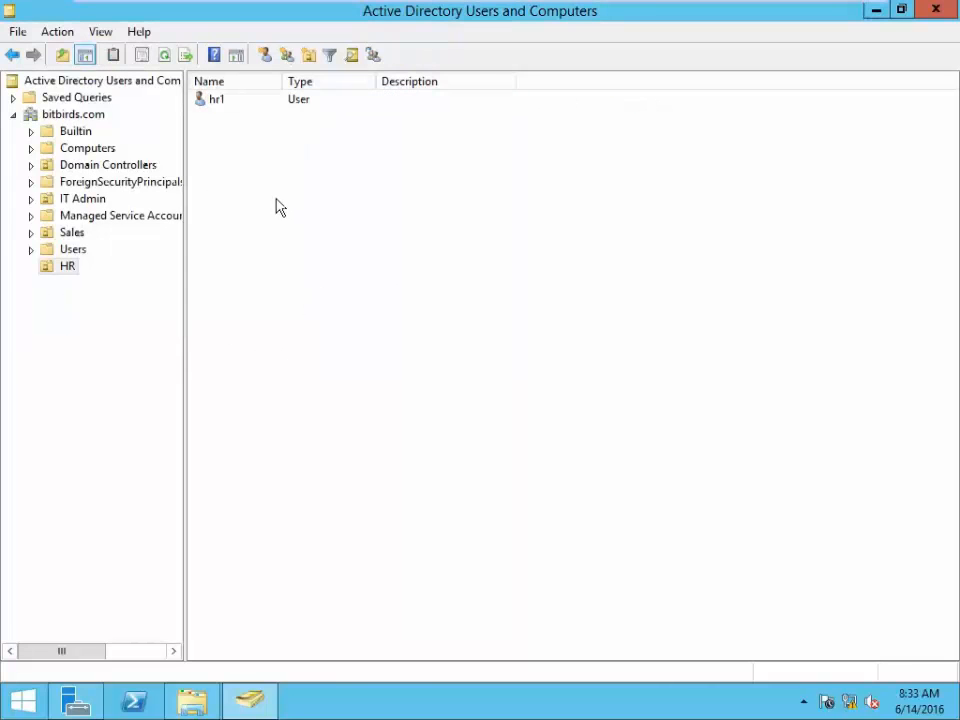
pyautogui.rightClick(279, 207)
pyautogui.moveTo(364, 280)
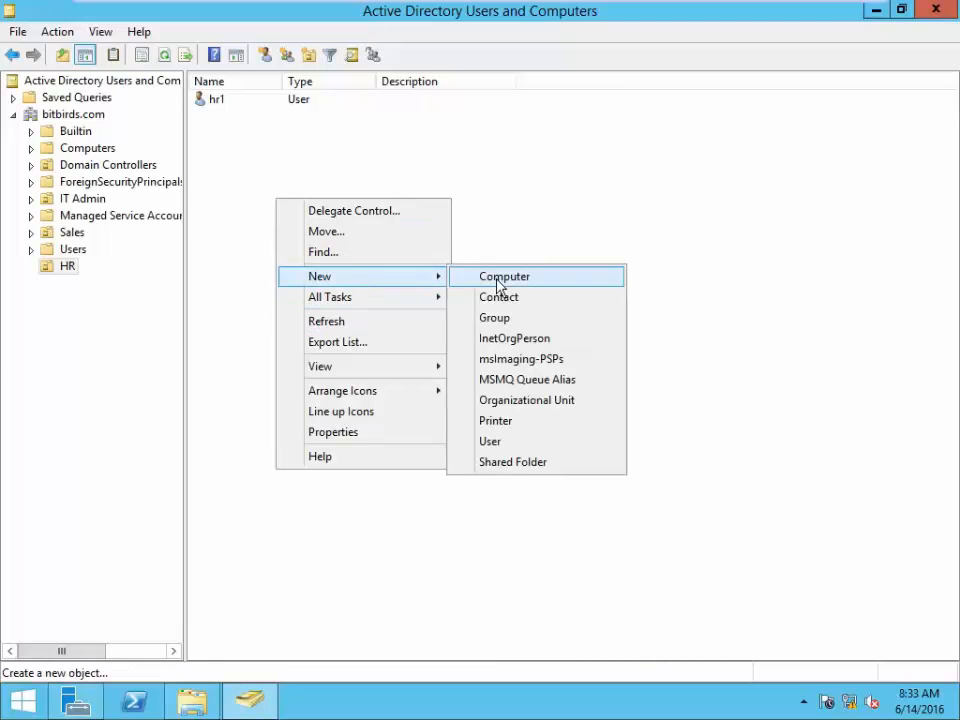
pyautogui.click(490, 441)
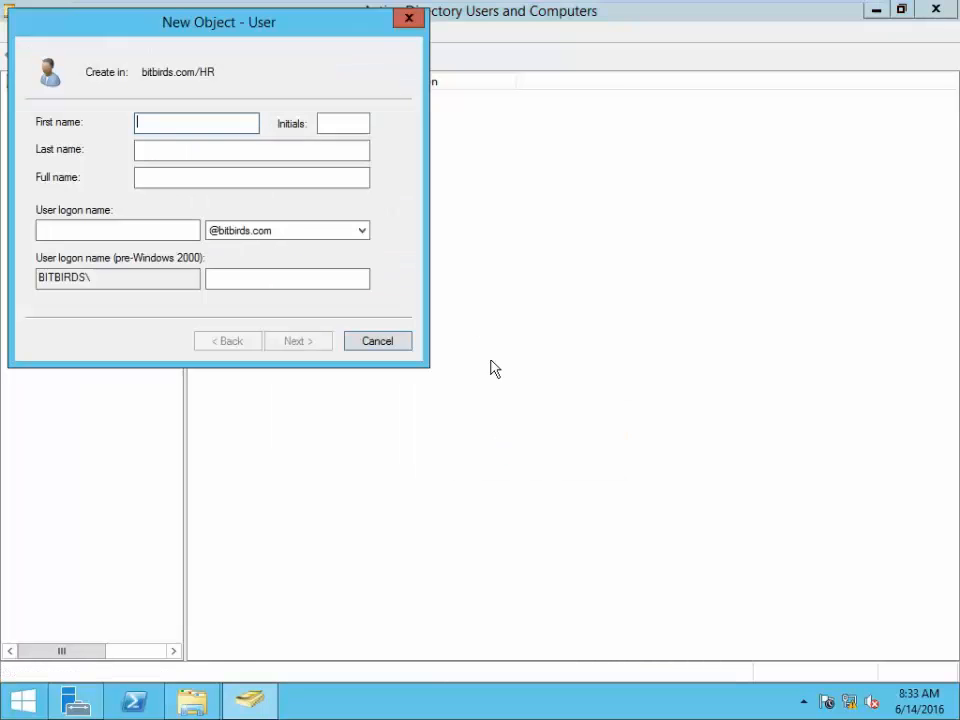
pyautogui.write('hr1')
pyautogui.press('BackSpace')
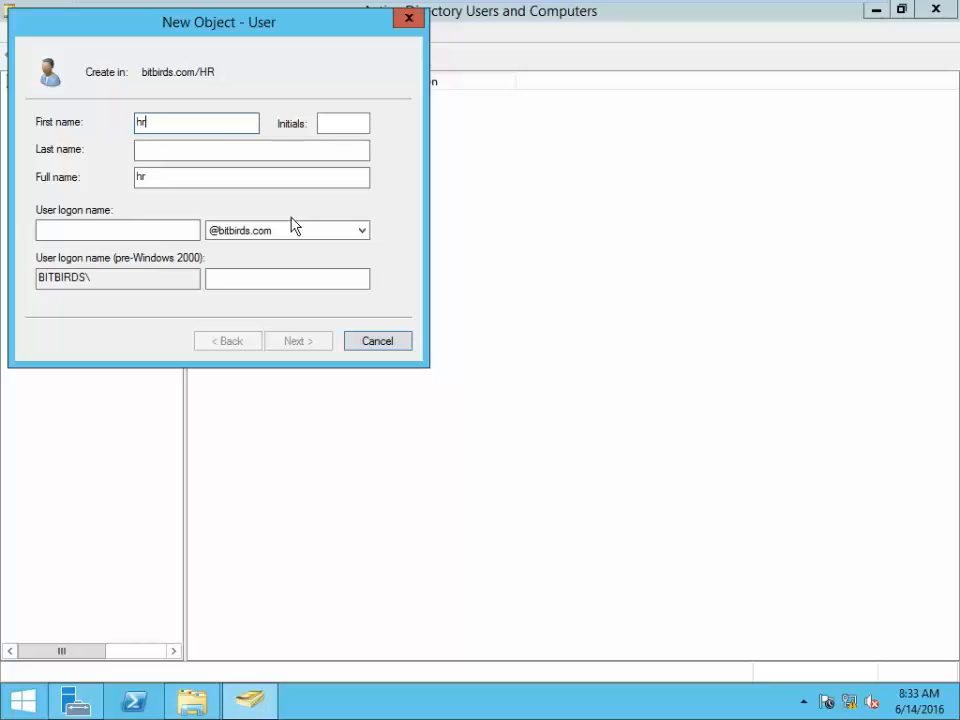
pyautogui.write('2')
pyautogui.click(107, 230)
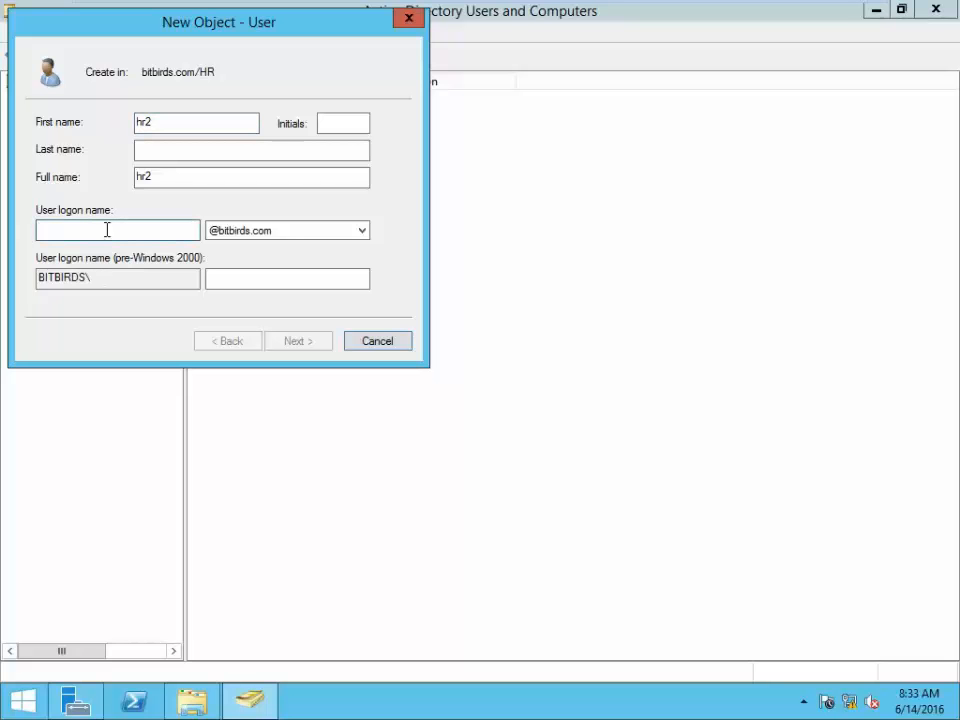
pyautogui.write('hr1')
pyautogui.press('BackSpace')
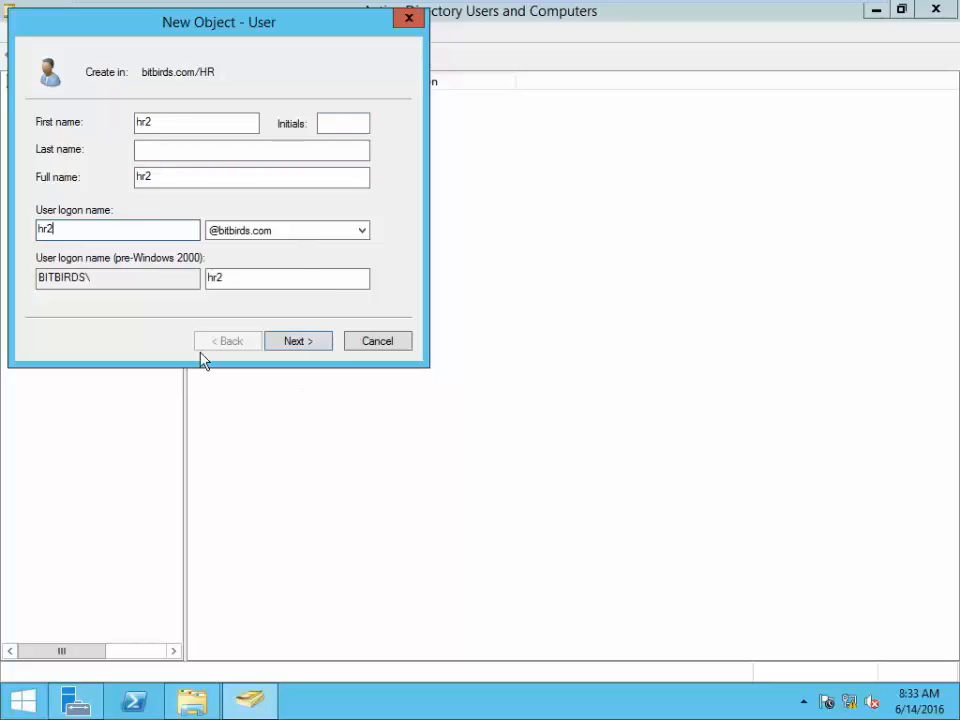
# - Set hr2's password as unchangeable by the user and never expiring, then finish creating the account
pyautogui.click(307, 342)
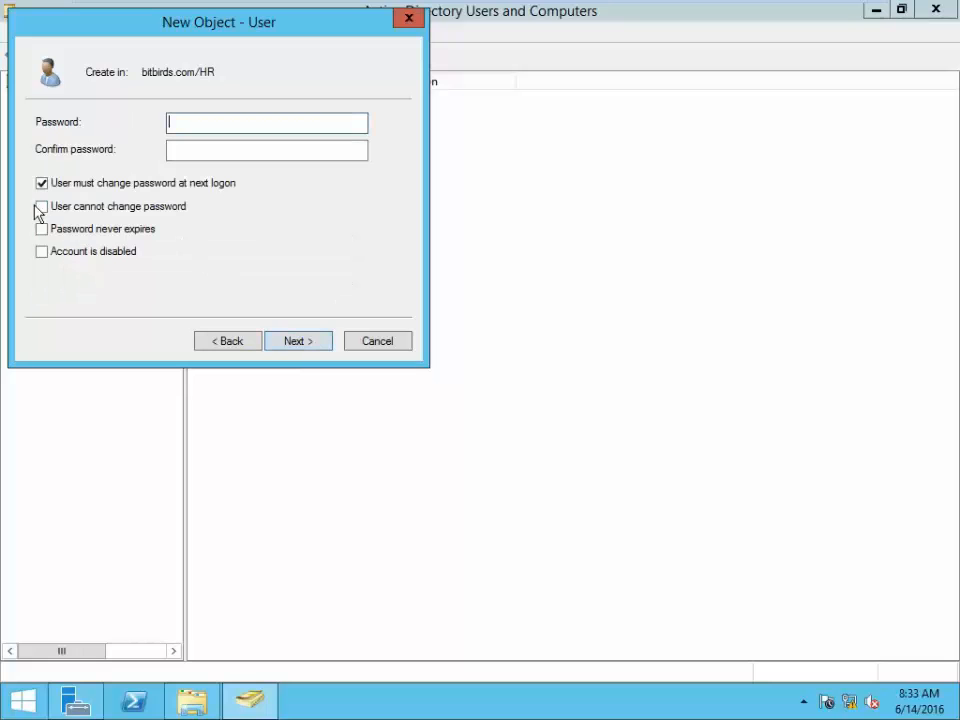
pyautogui.click(41, 183)
pyautogui.click(41, 206)
pyautogui.click(41, 229)
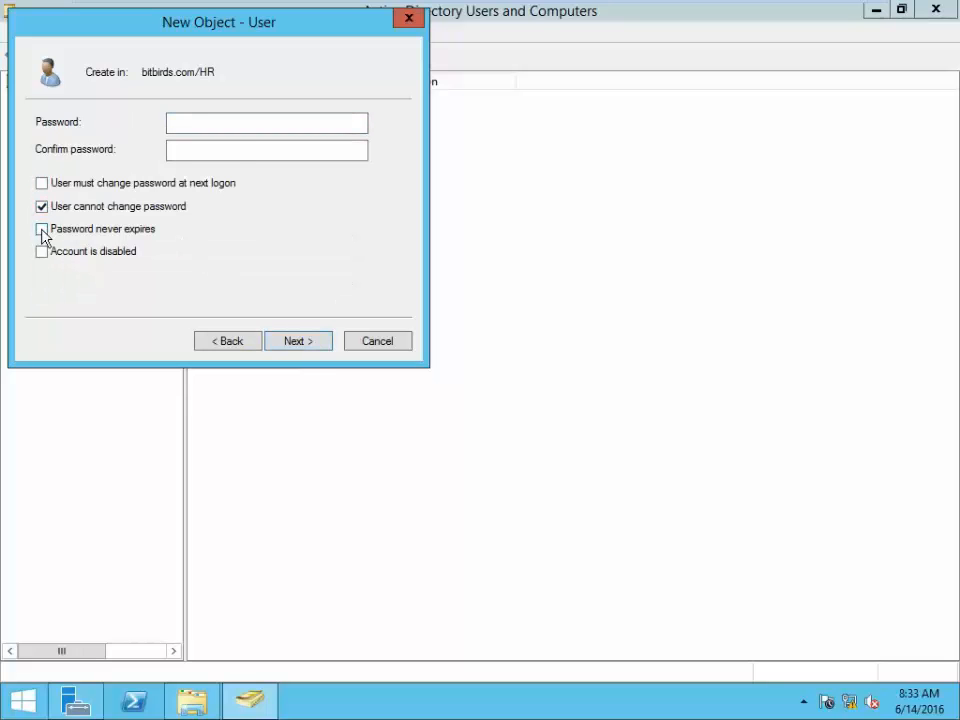
pyautogui.click(254, 122)
pyautogui.write('P@')
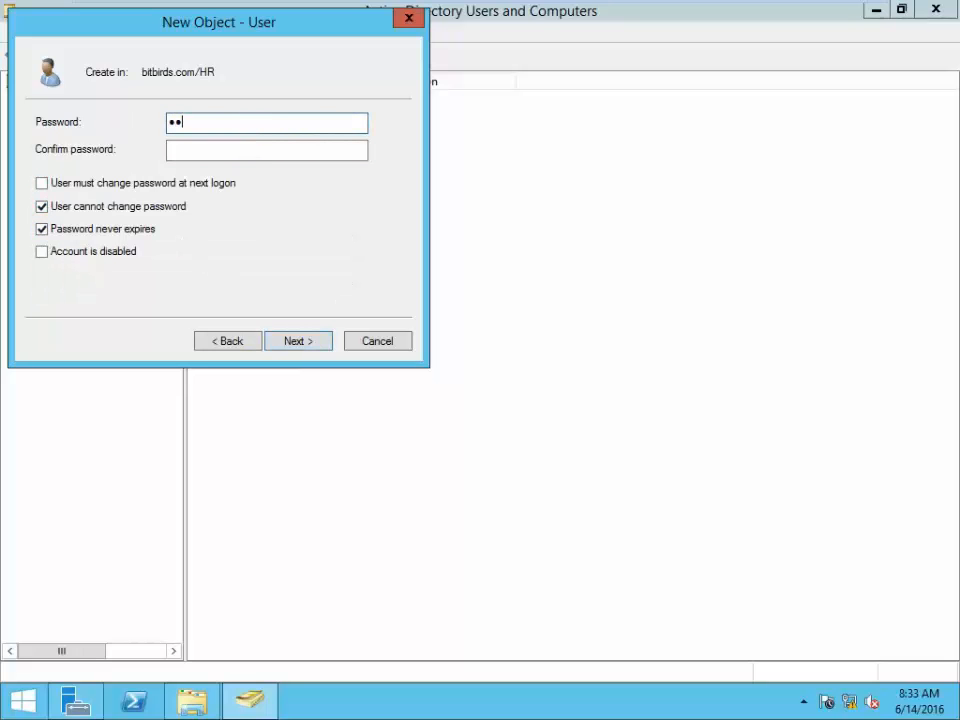
pyautogui.press('Tab')
pyautogui.write('123')
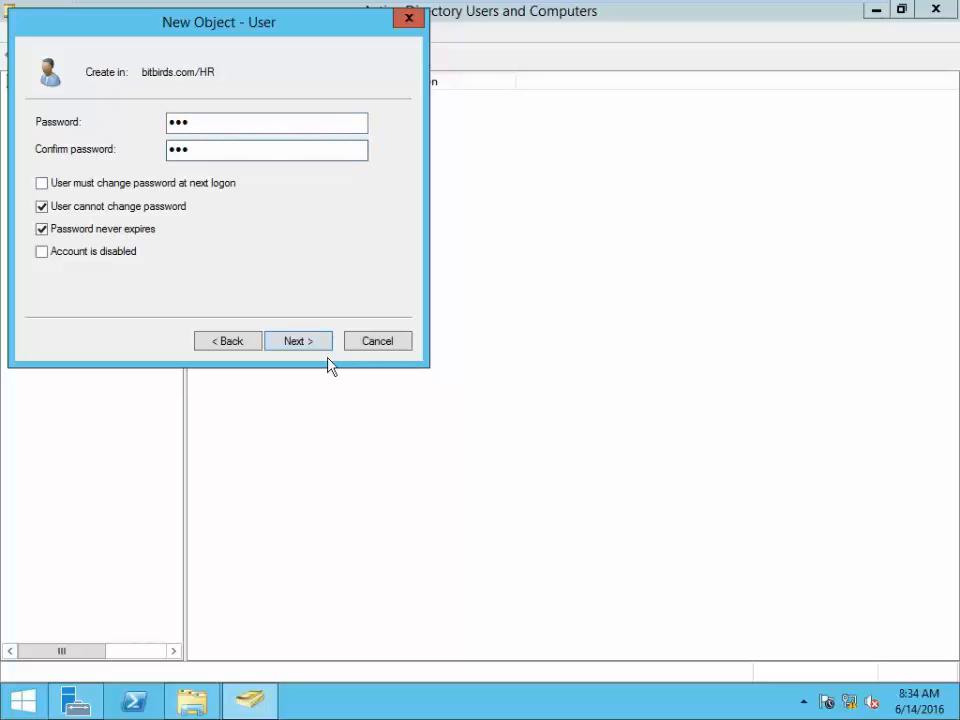
pyautogui.click(300, 341)
pyautogui.click(300, 340)
pyautogui.click(290, 327)
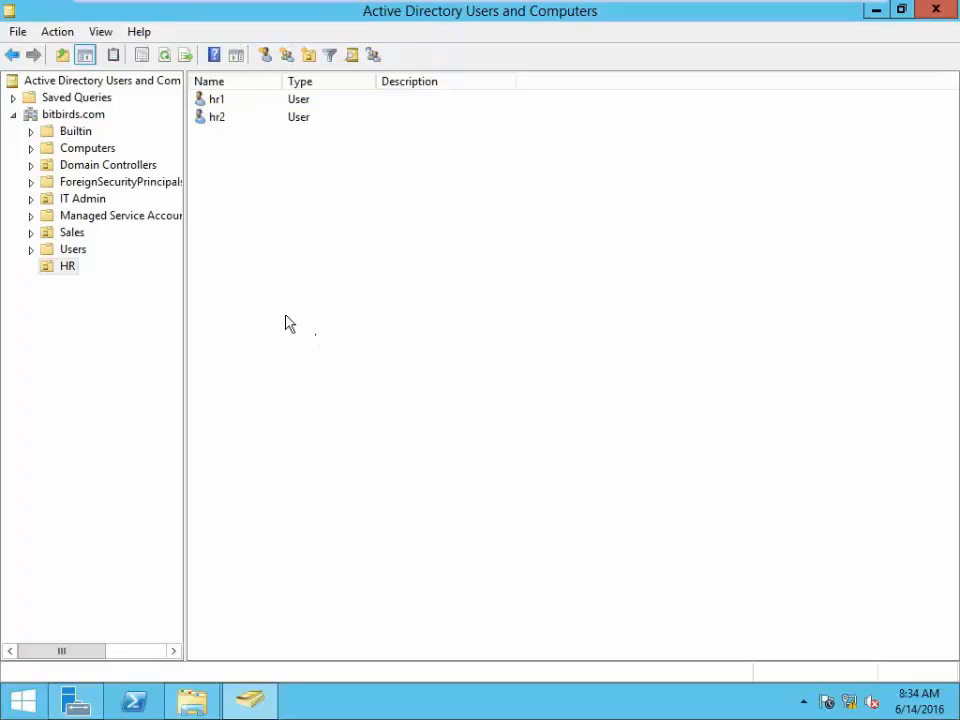
# - Copy user hr1 into a new user with first name and logon name hr3
pyautogui.click(224, 101)
pyautogui.rightClick(225, 108)
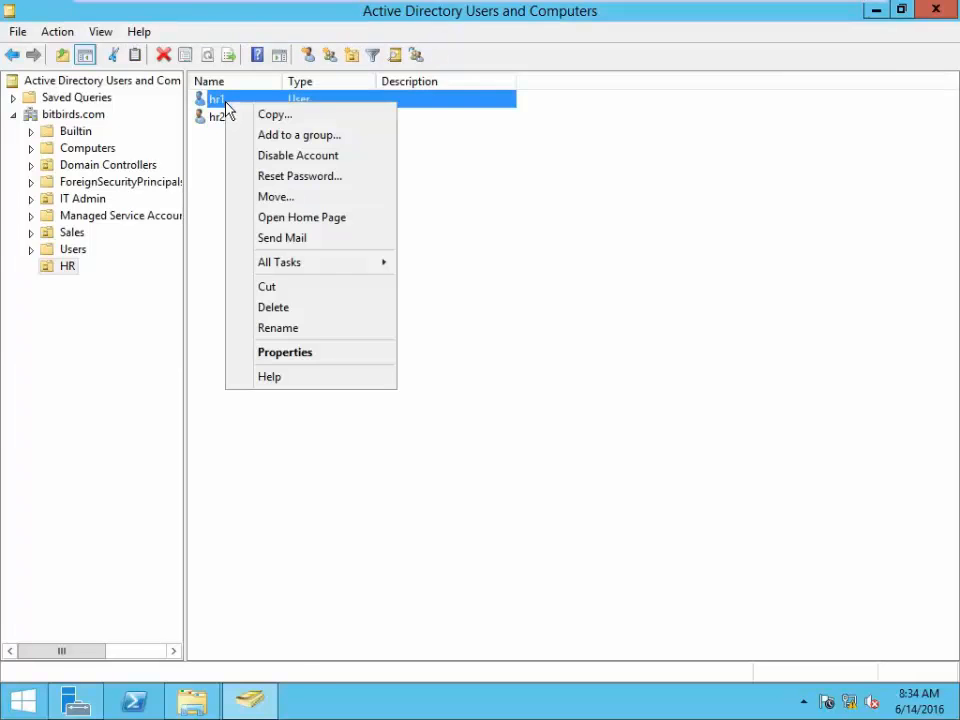
pyautogui.click(279, 114)
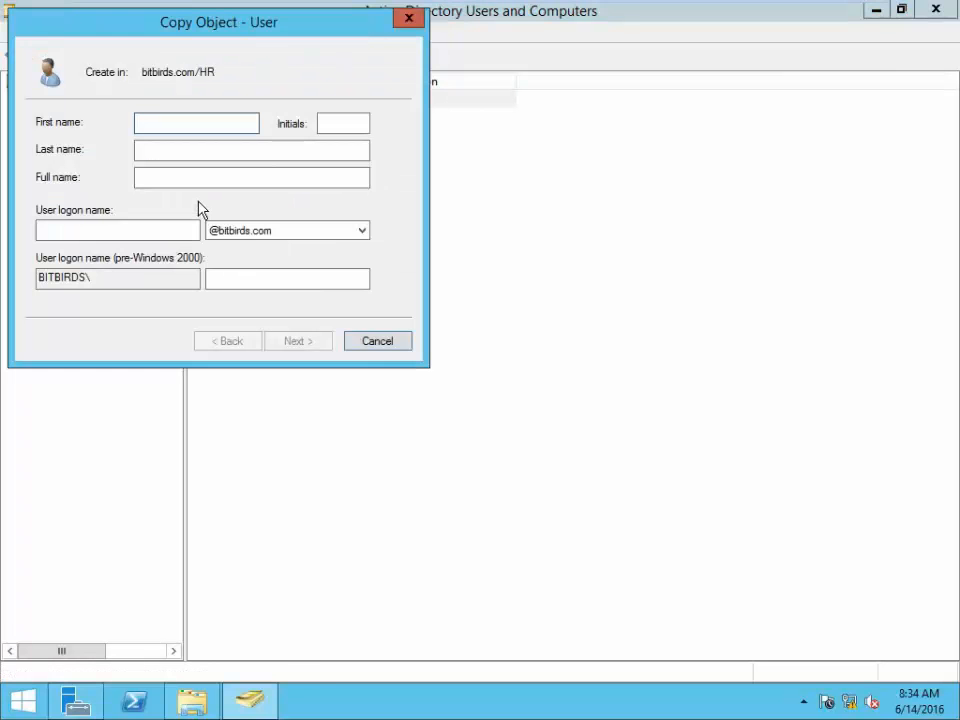
pyautogui.write('hr1')
pyautogui.press('BackSpace')
pyautogui.write('3')
pyautogui.click(144, 228)
pyautogui.write('hr1')
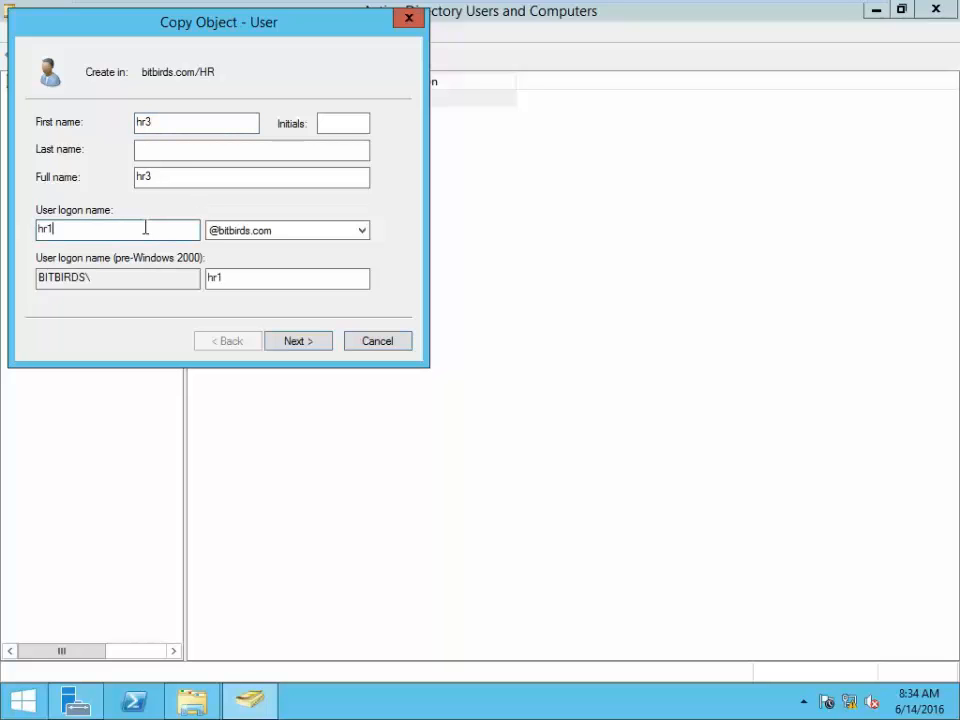
pyautogui.press('BackSpace')
pyautogui.write('3')
# - Enter and confirm a password for hr3 and finish the copy wizard
pyautogui.click(304, 345)
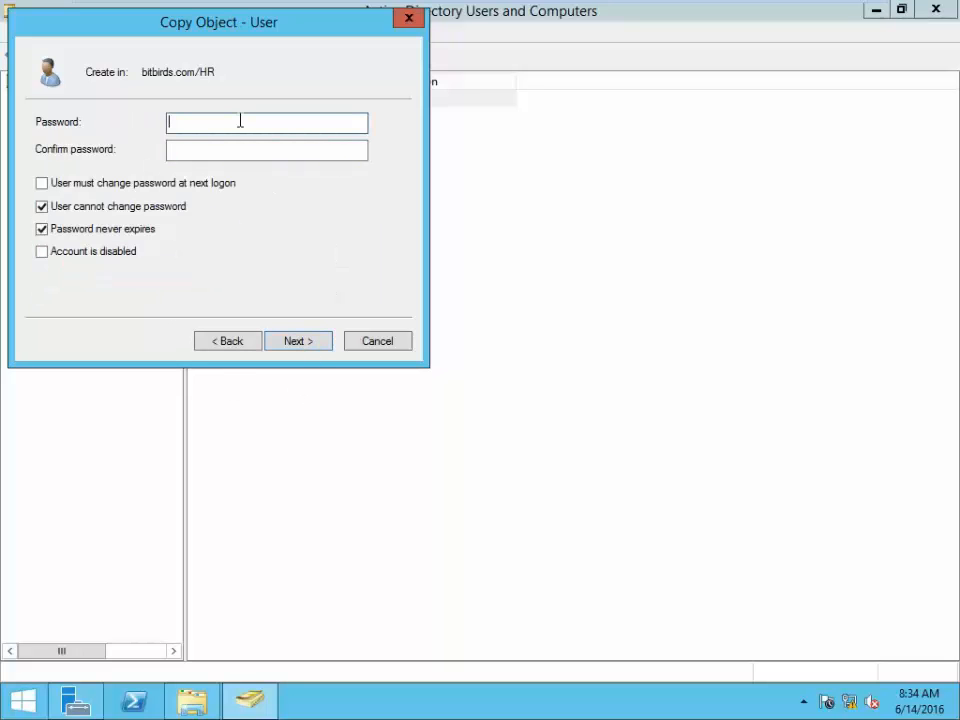
pyautogui.write('•••')
pyautogui.press('Tab')
pyautogui.write('•')
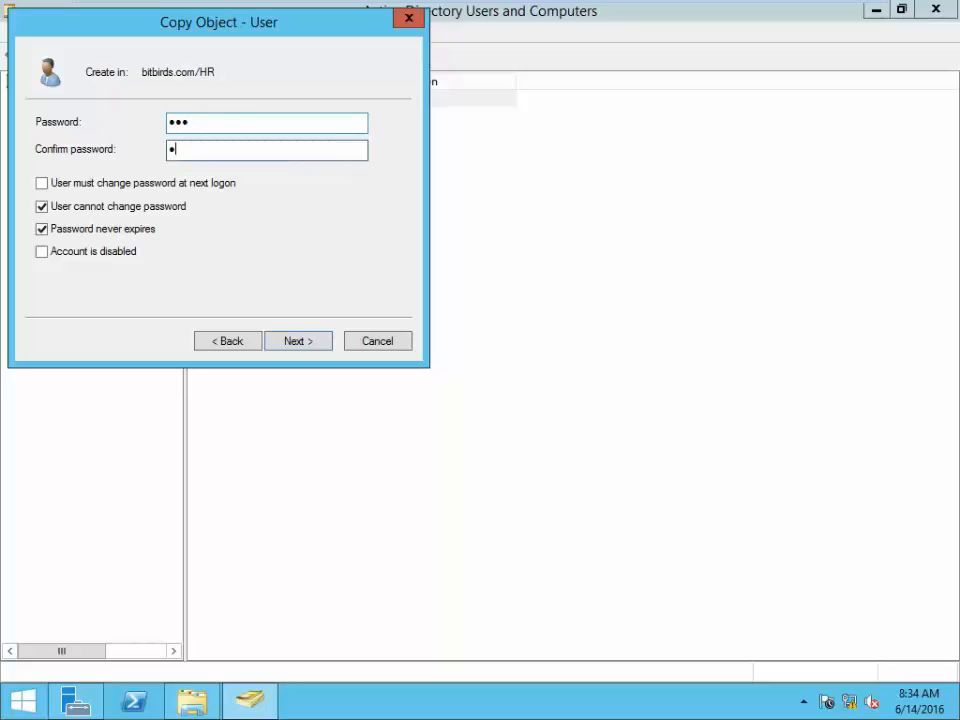
pyautogui.click(296, 341)
pyautogui.click(300, 341)
pyautogui.click(527, 397)
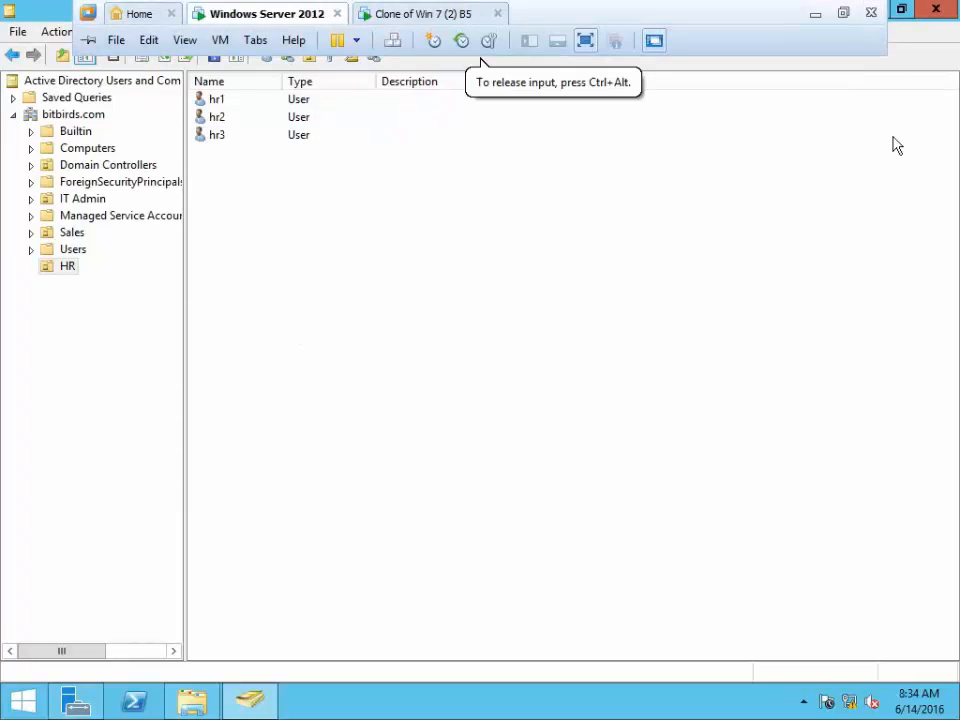
# - Open the New Volume (F:) drive in File Explorer and create a folder named File Server 1
pyautogui.click(873, 13)
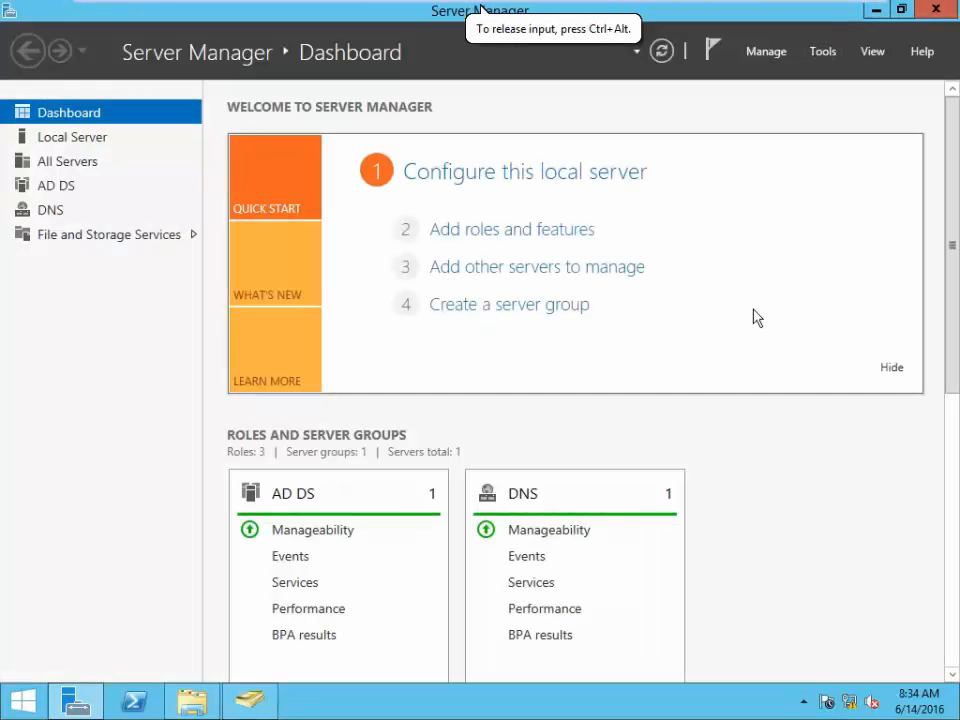
pyautogui.click(188, 702)
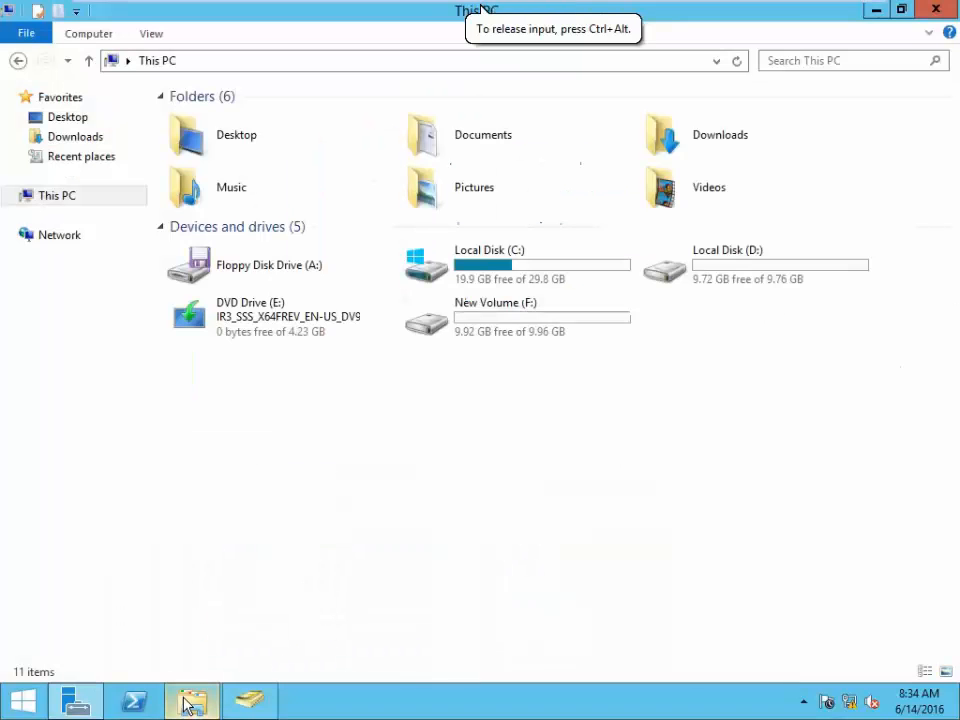
pyautogui.doubleClick(587, 332)
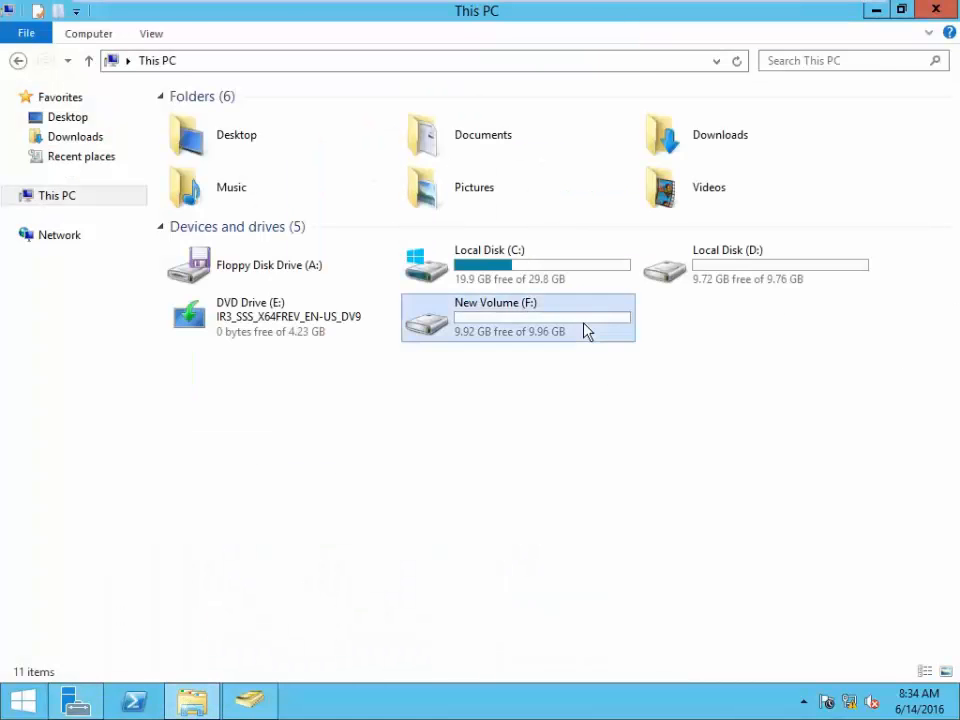
pyautogui.click(57, 15)
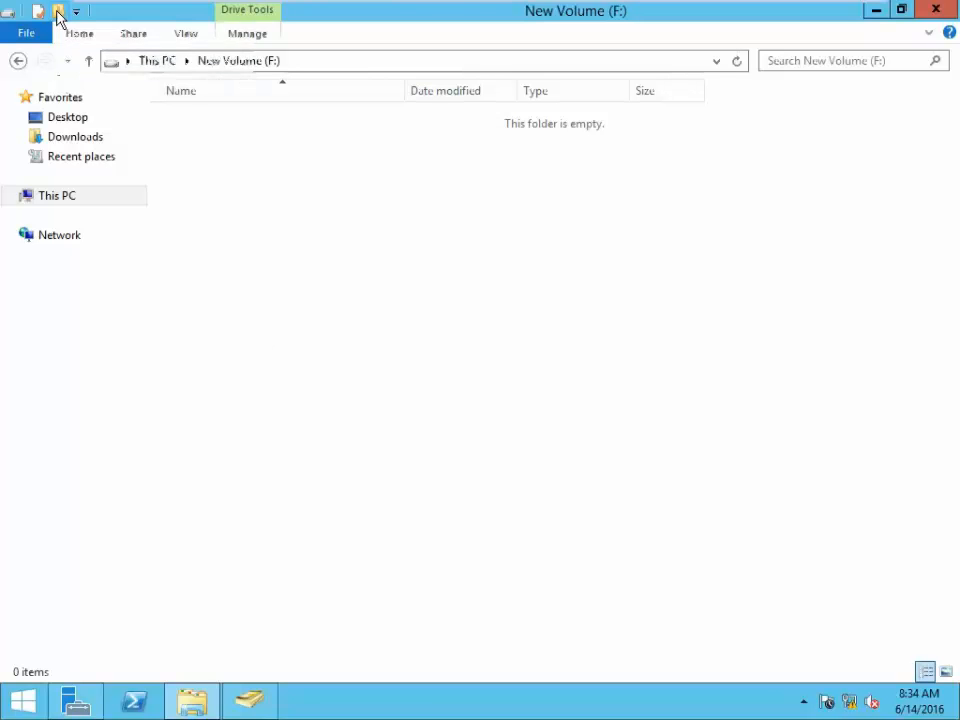
pyautogui.write('F')
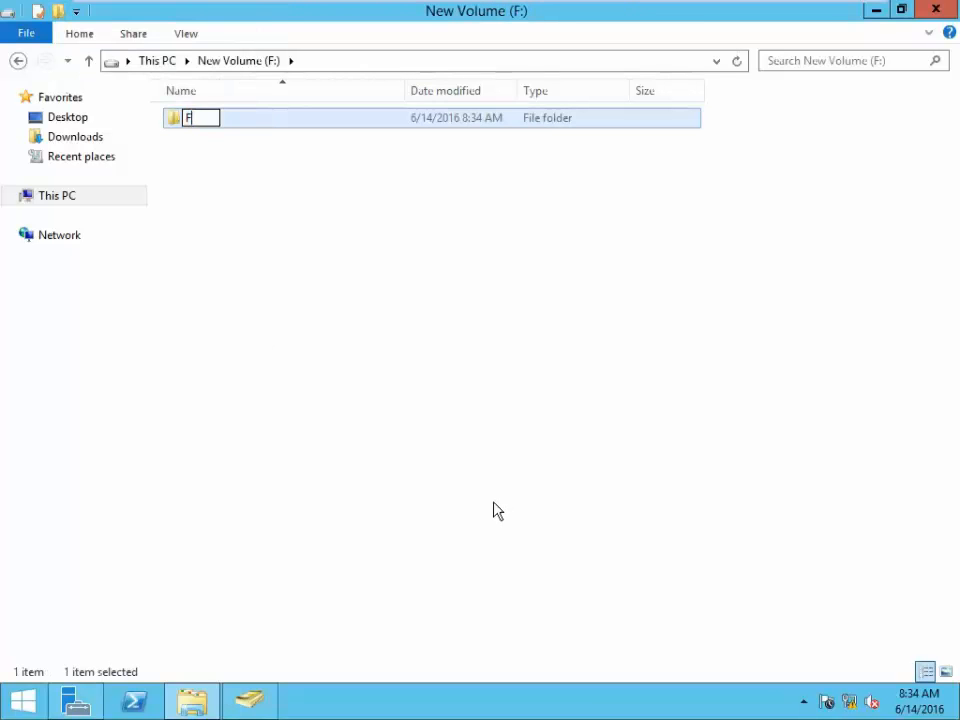
pyautogui.write('ile S')
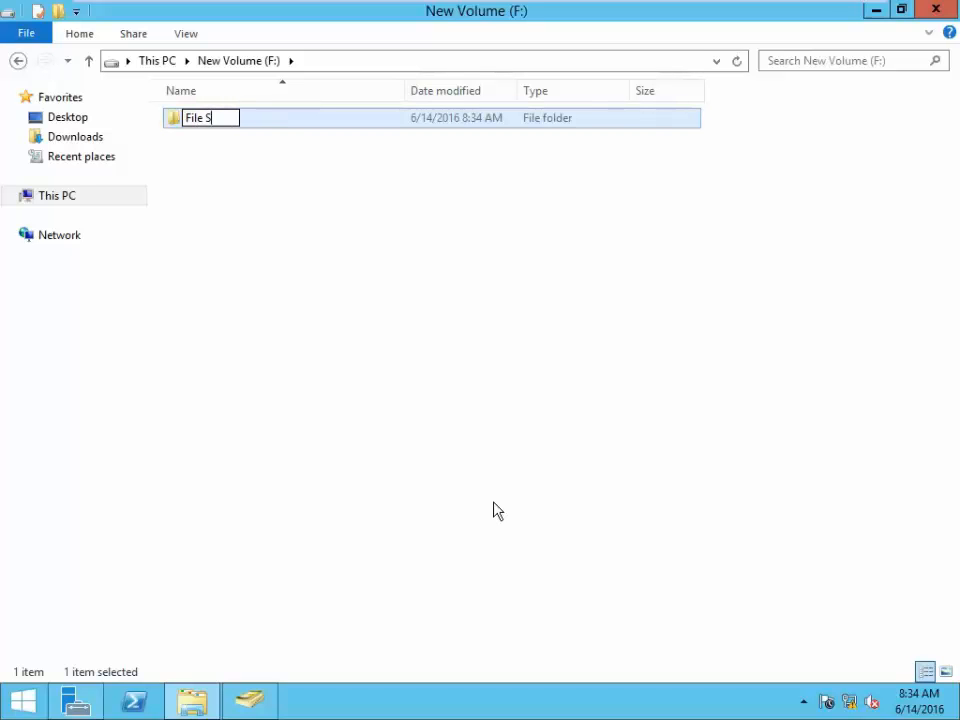
pyautogui.write('erver')
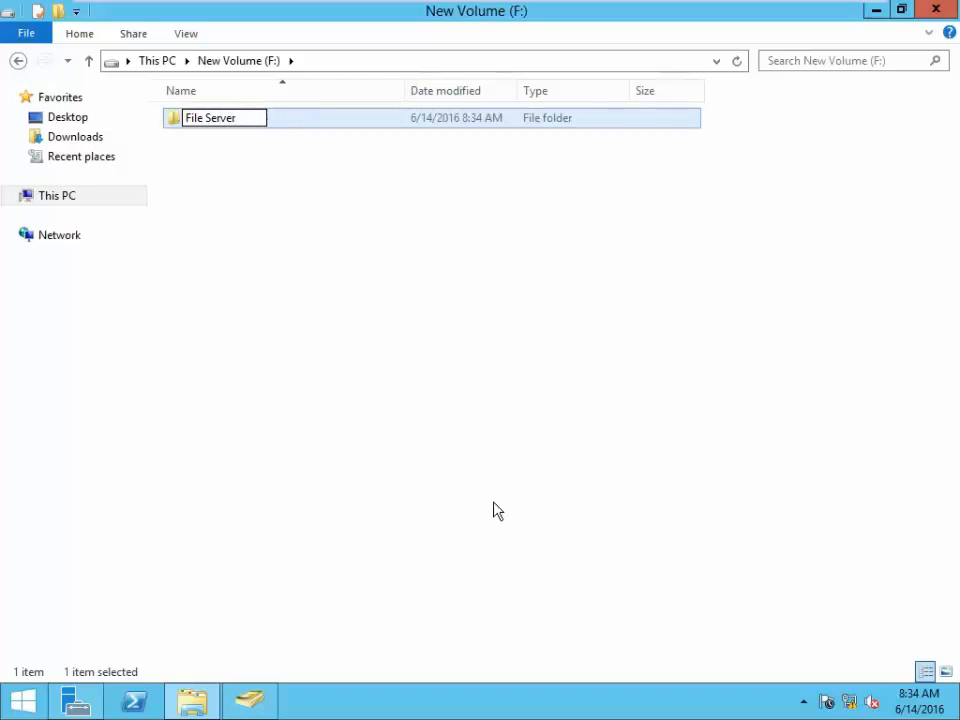
pyautogui.write(' 1')
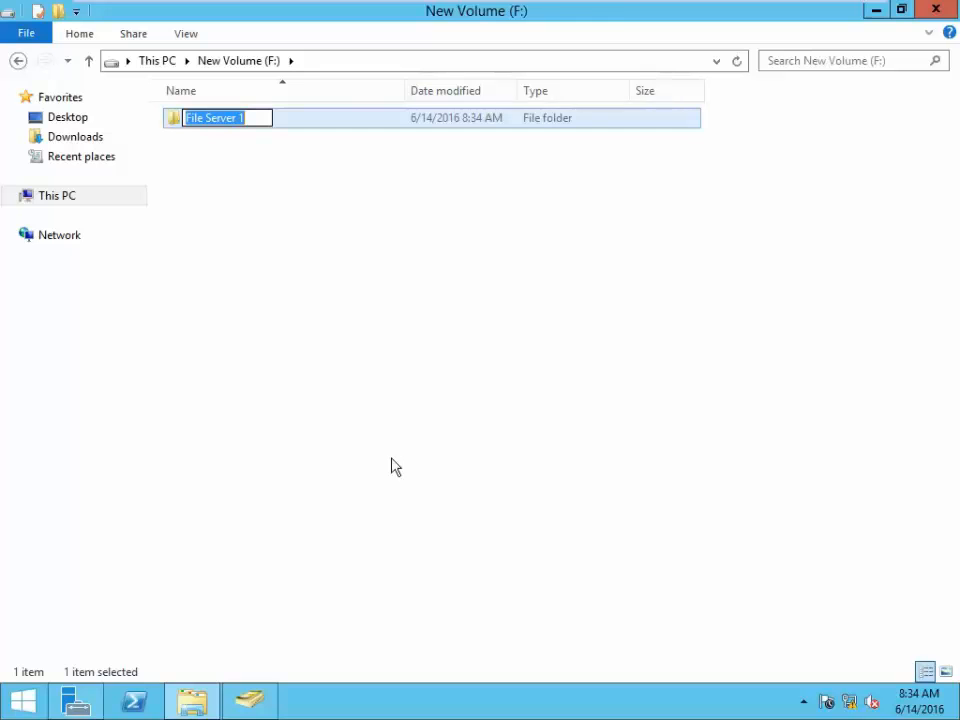
pyautogui.click(360, 425)
# - Create a second folder on F: named File Server 2
pyautogui.click(58, 12)
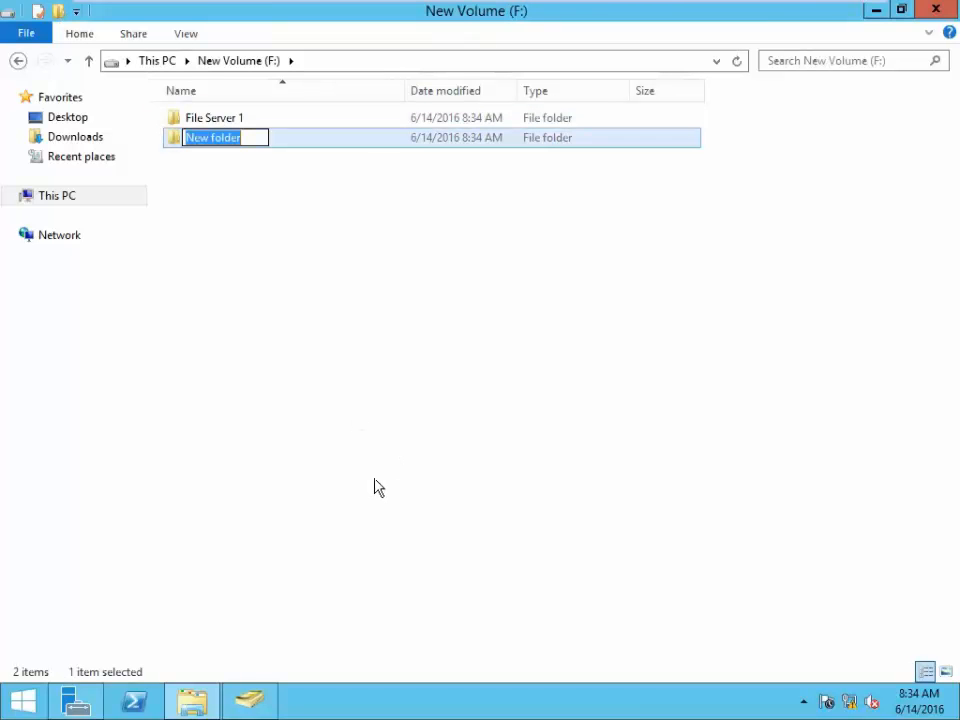
pyautogui.write('File Server 1')
pyautogui.press('BackSpace')
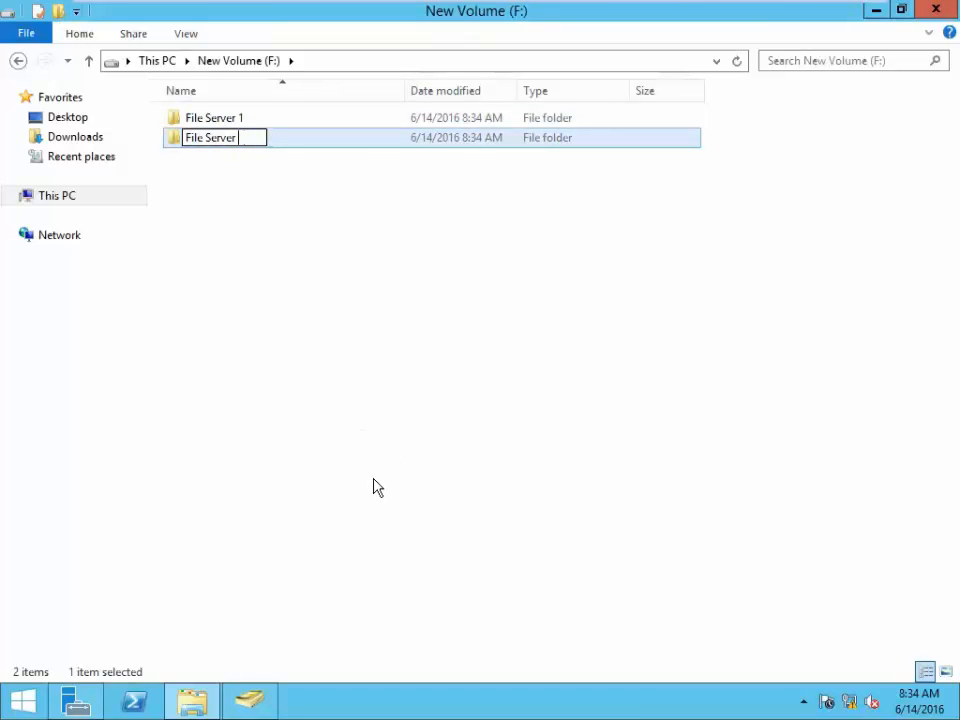
pyautogui.write('2')
pyautogui.click(351, 287)
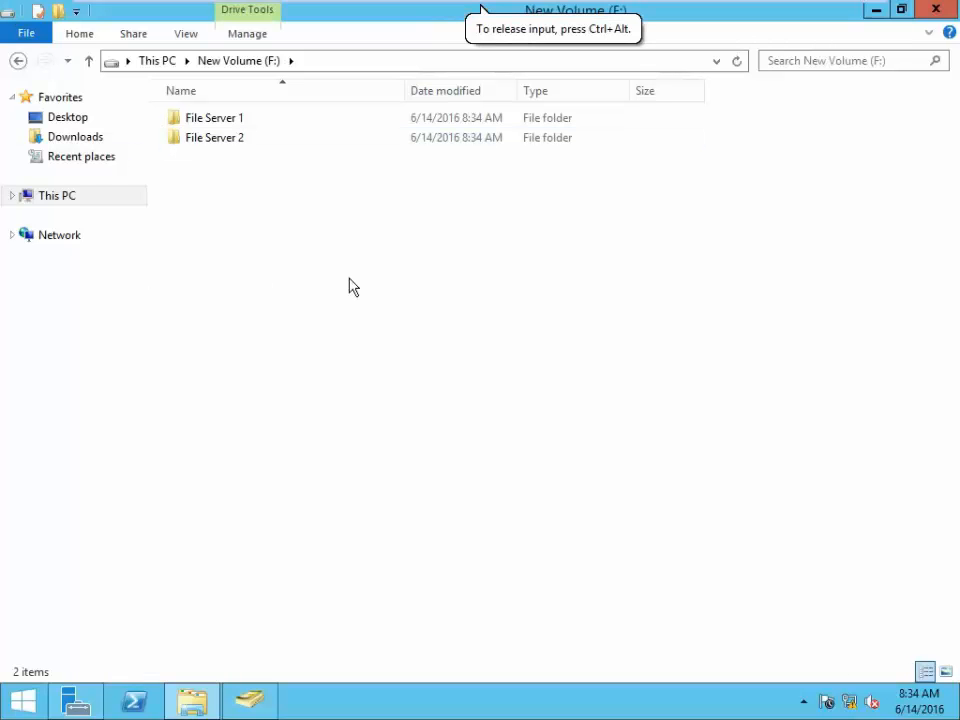
pyautogui.click(238, 121)
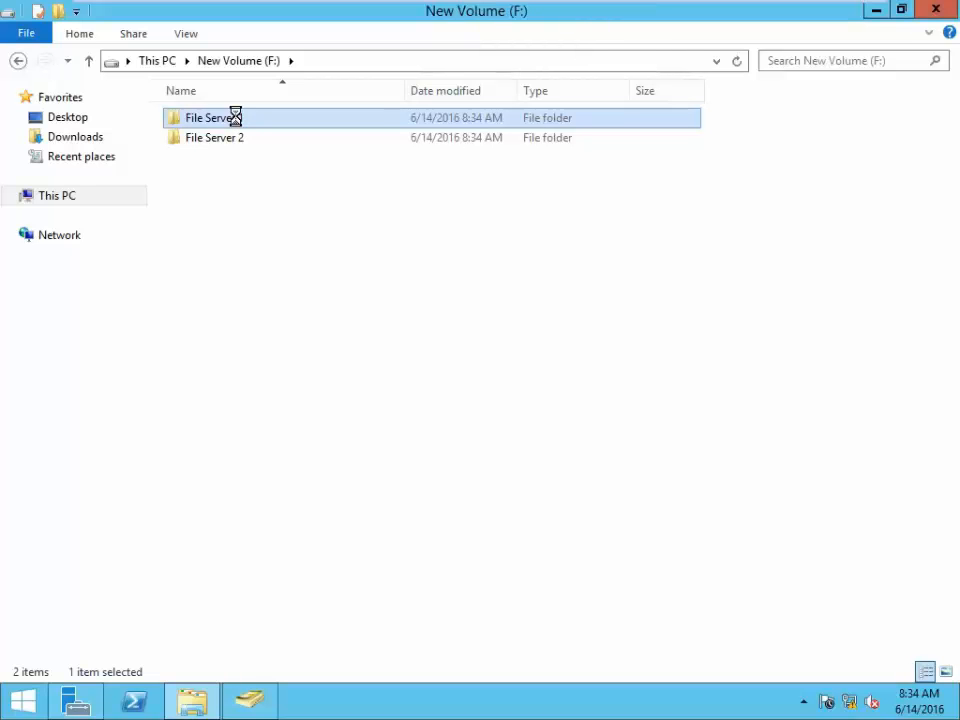
pyautogui.rightClick(238, 121)
pyautogui.click(296, 396)
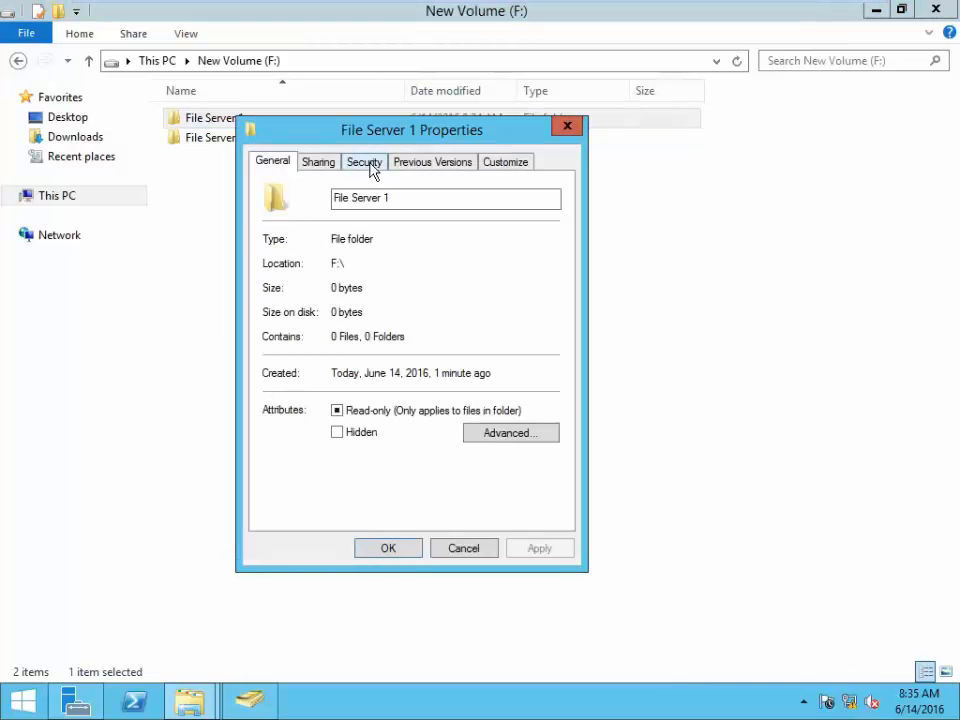
pyautogui.click(368, 163)
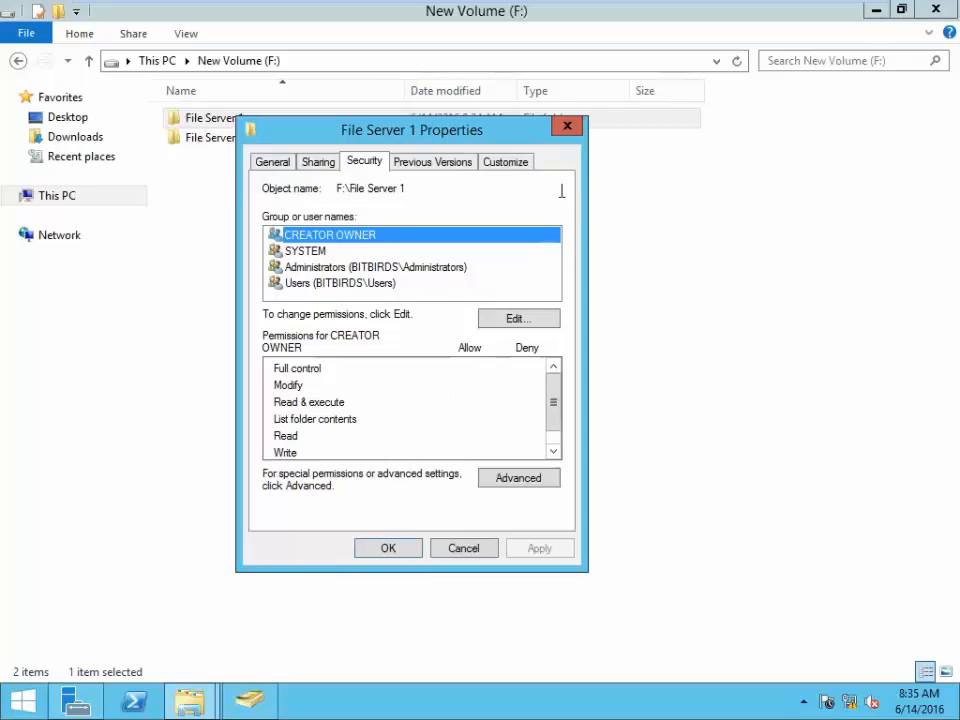
pyautogui.click(567, 125)
pyautogui.click(240, 152)
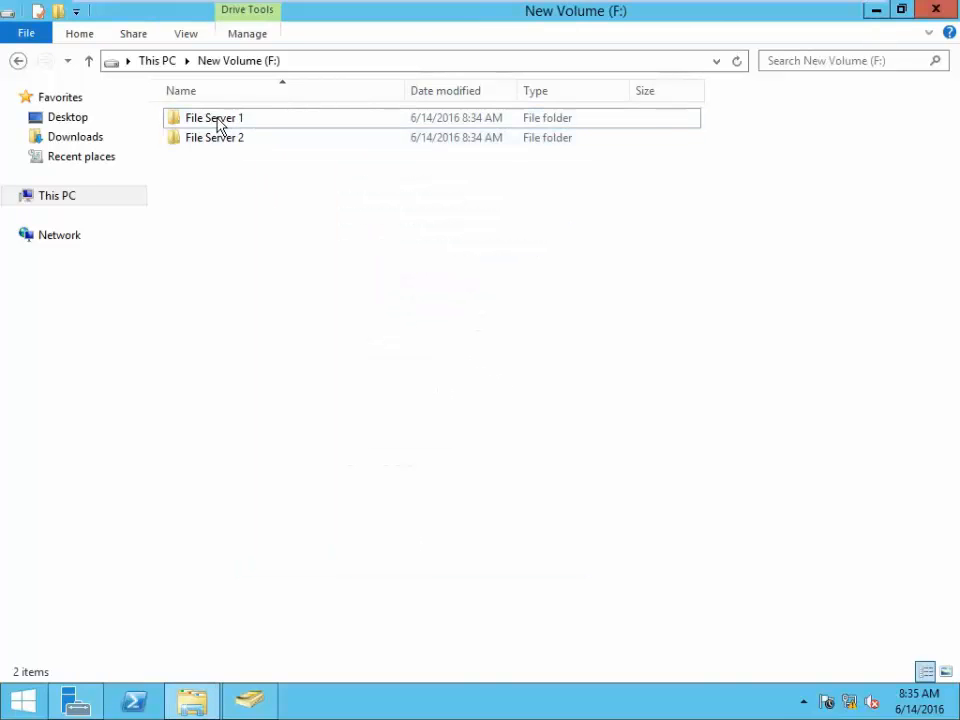
pyautogui.click(216, 124)
# - Share File Server 1 with Everyone at Read permission level
pyautogui.rightClick(217, 121)
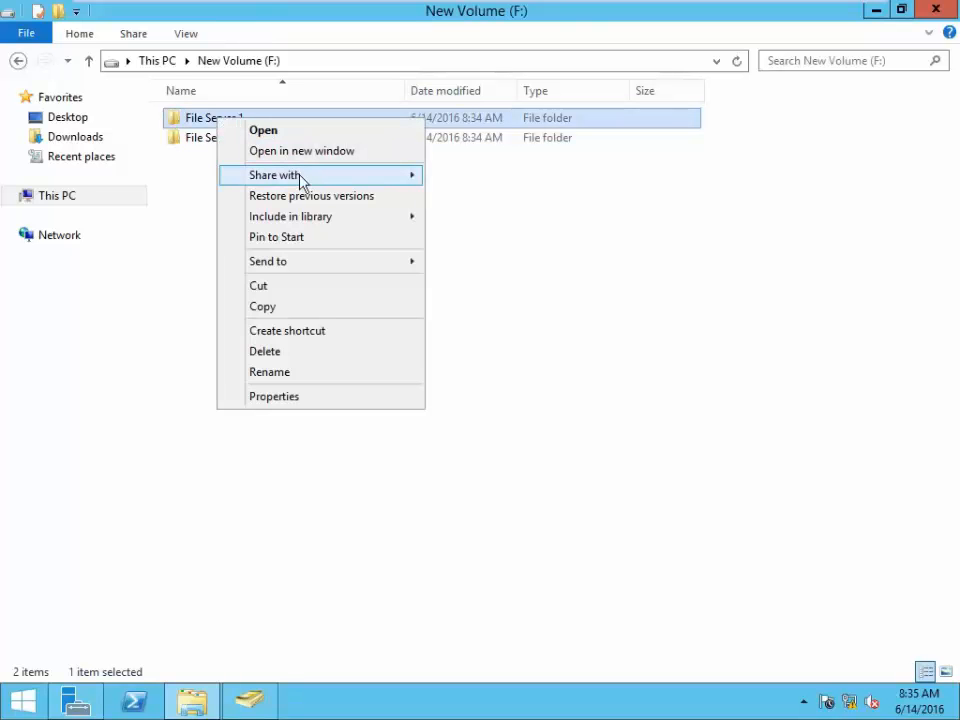
pyautogui.moveTo(343, 182)
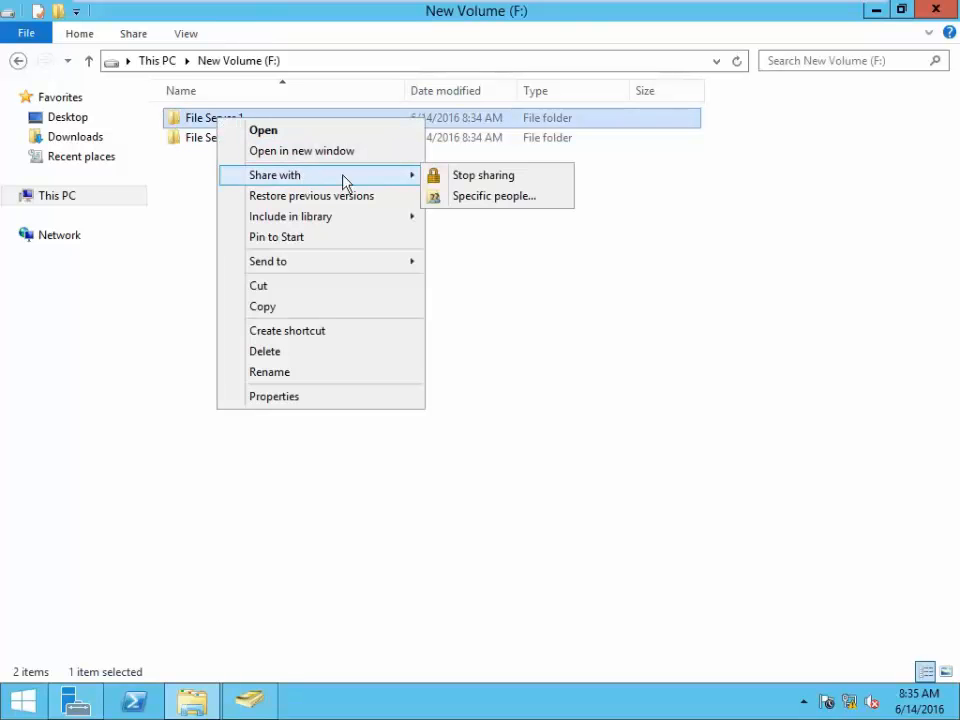
pyautogui.click(490, 196)
pyautogui.click(615, 300)
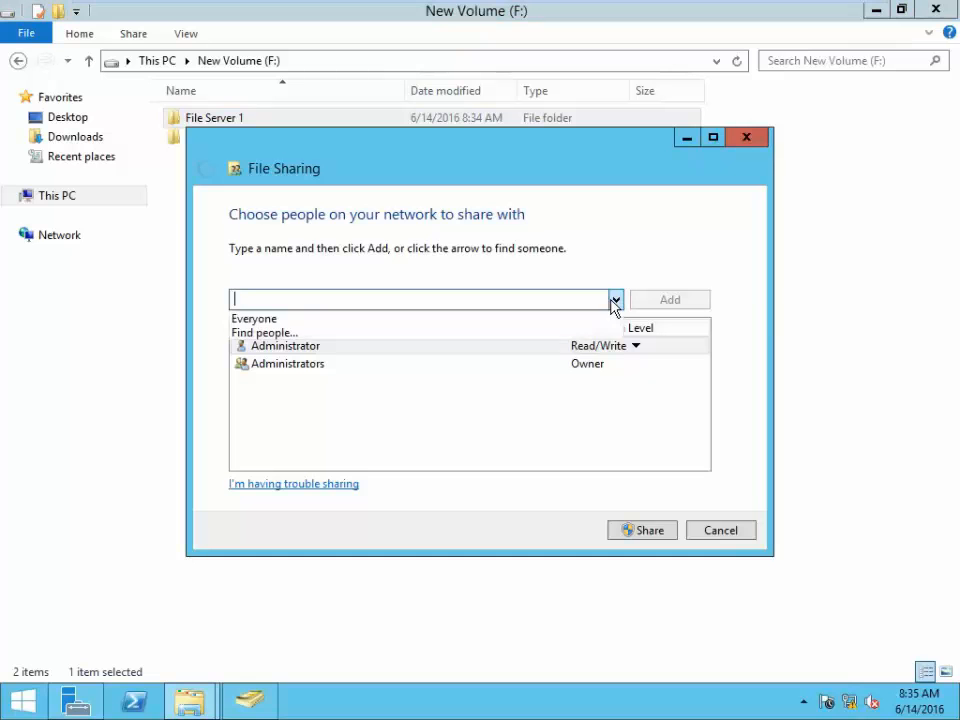
pyautogui.click(366, 320)
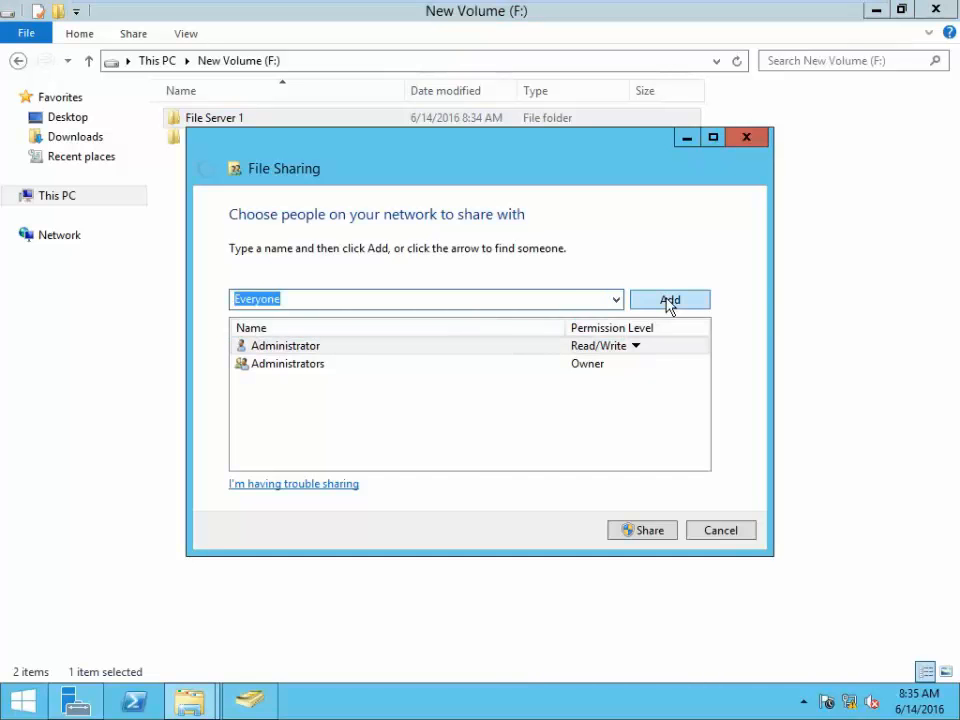
pyautogui.click(668, 302)
pyautogui.click(604, 388)
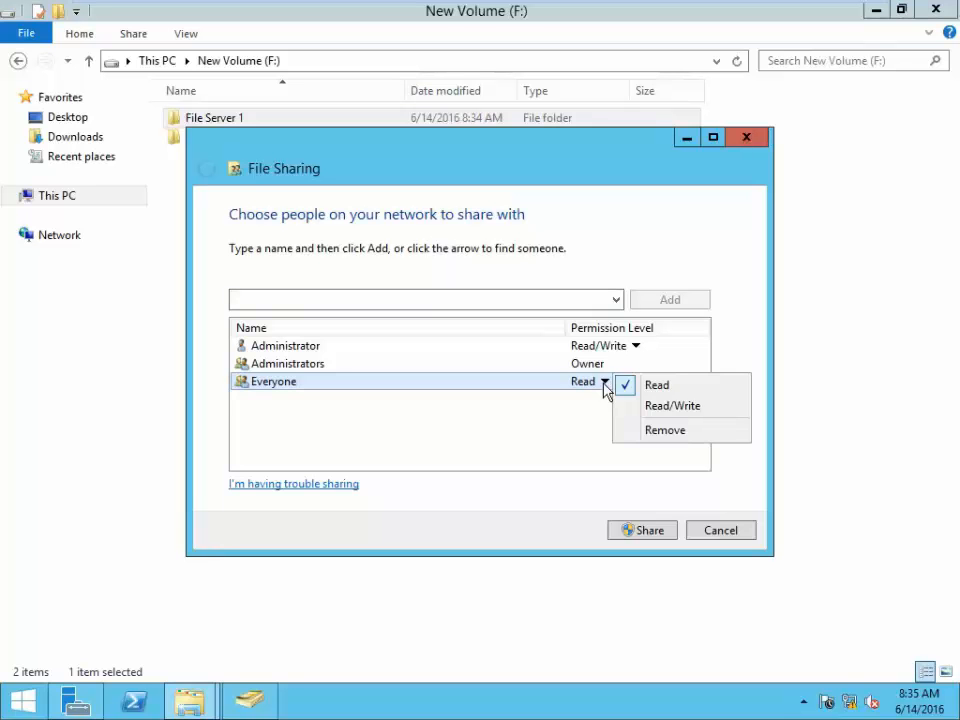
pyautogui.click(561, 446)
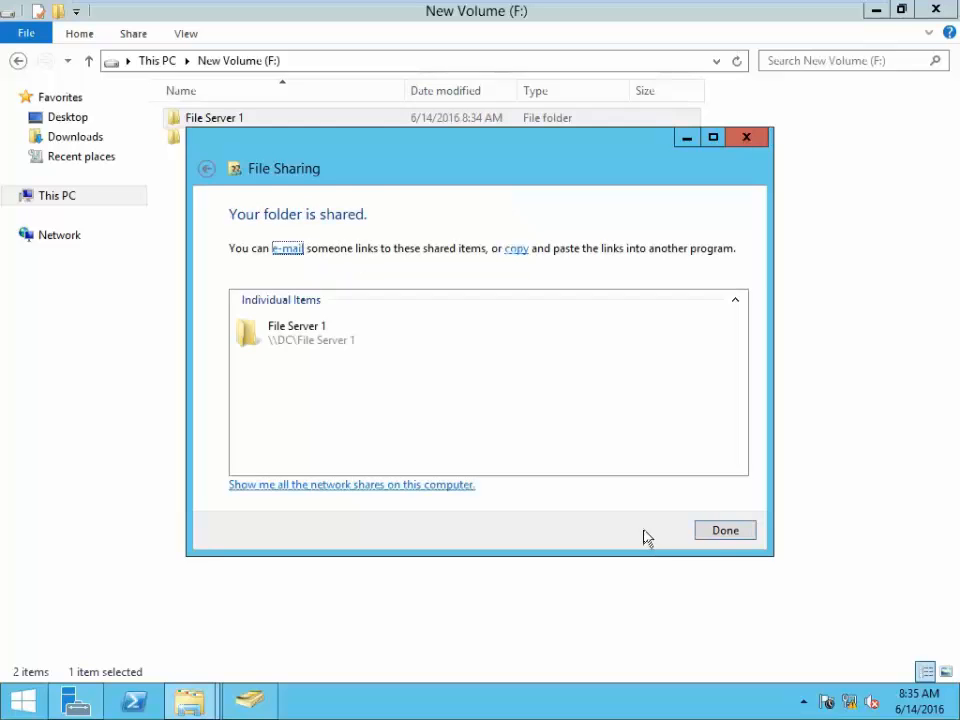
pyautogui.click(725, 531)
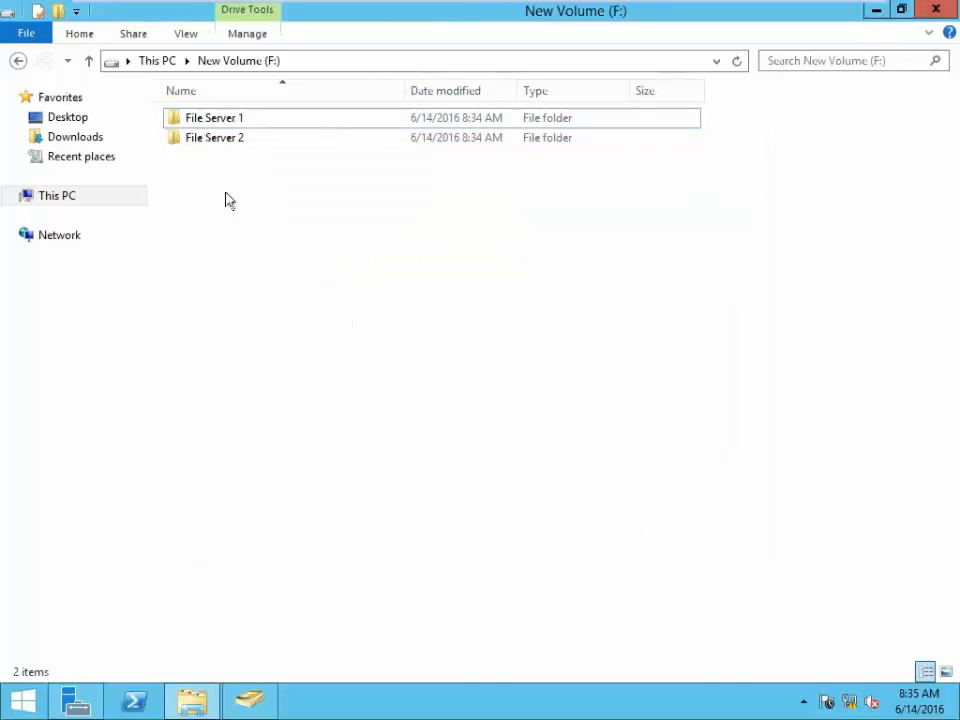
# - Review the SYSTEM, Administrator and Everyone permissions on File Server 1's Security tab without changing them
pyautogui.click(208, 122)
pyautogui.rightClick(208, 122)
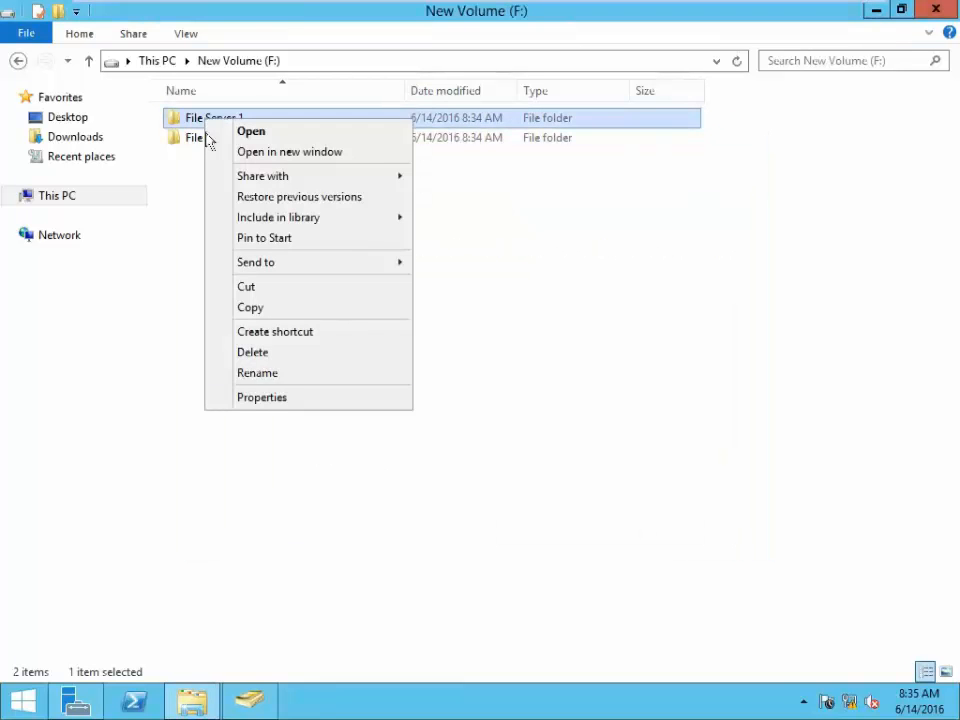
pyautogui.click(300, 400)
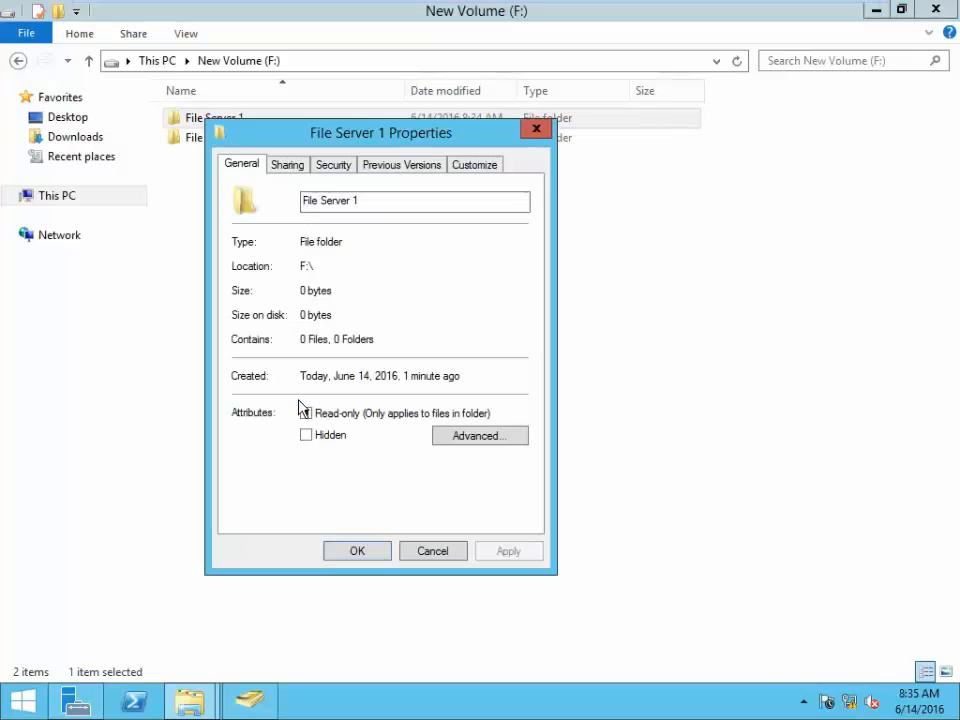
pyautogui.click(334, 166)
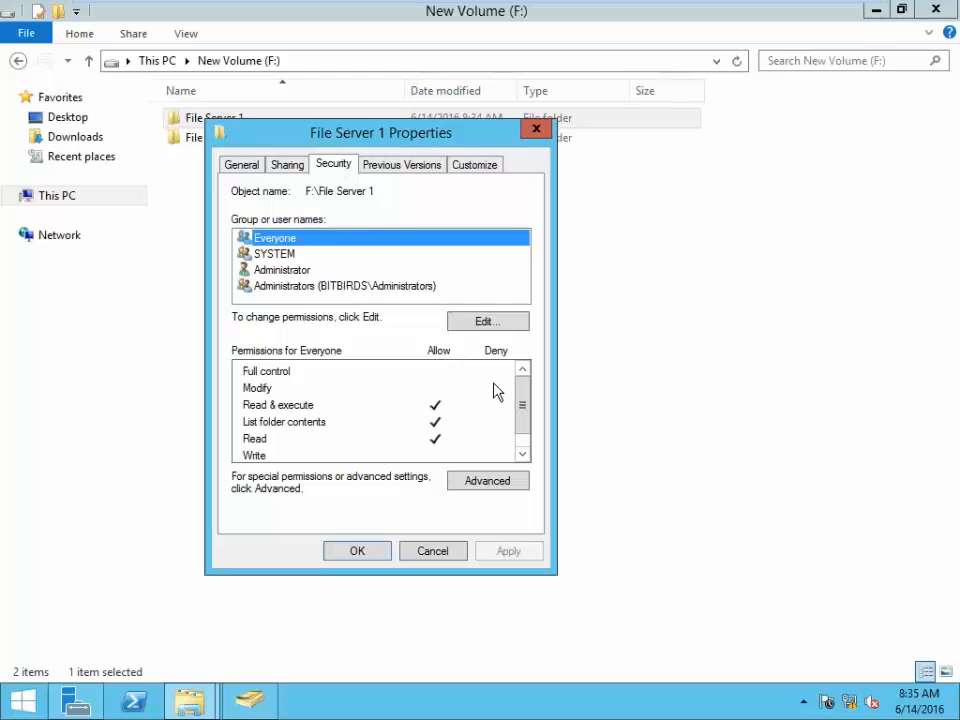
pyautogui.click(488, 323)
pyautogui.click(316, 327)
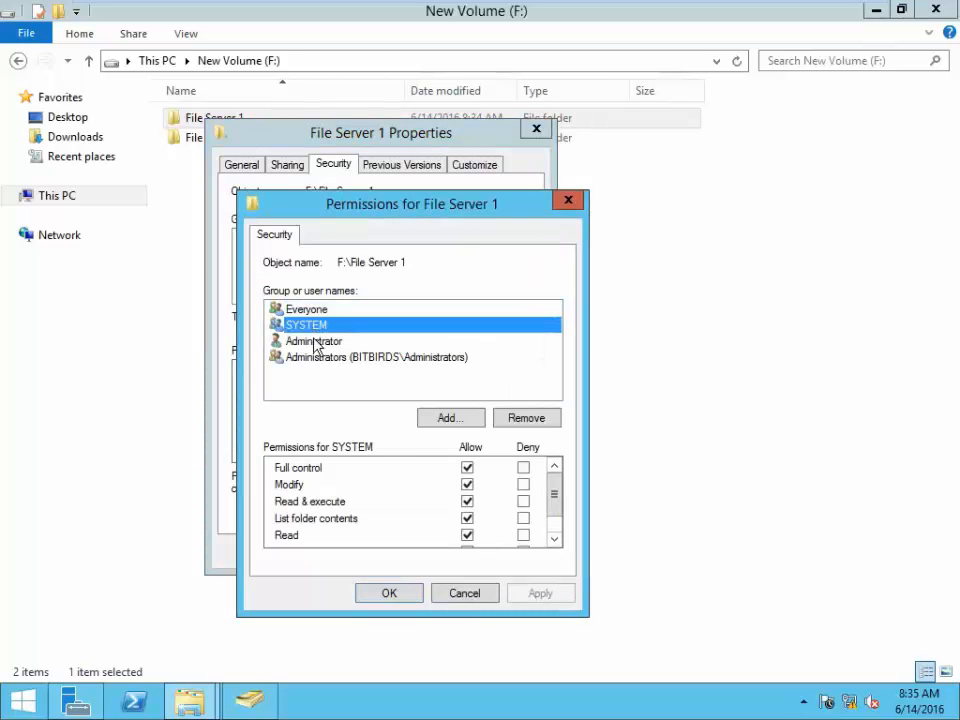
pyautogui.click(314, 341)
pyautogui.click(314, 310)
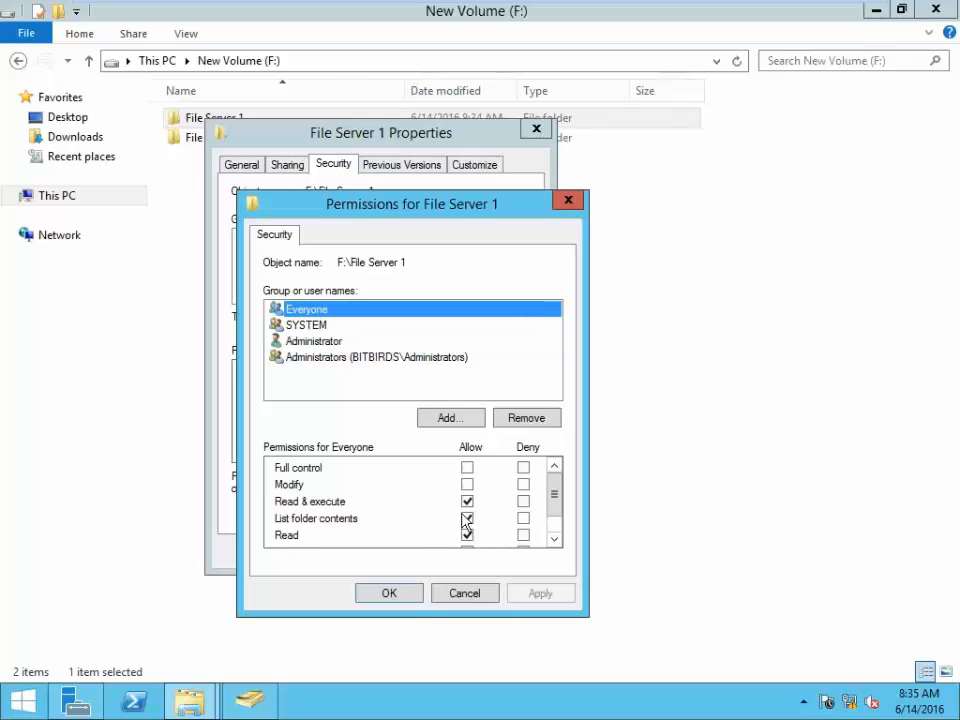
pyautogui.moveTo(561, 495)
pyautogui.mouseDown()
pyautogui.moveTo(563, 531)
pyautogui.moveTo(563, 508)
pyautogui.mouseUp()
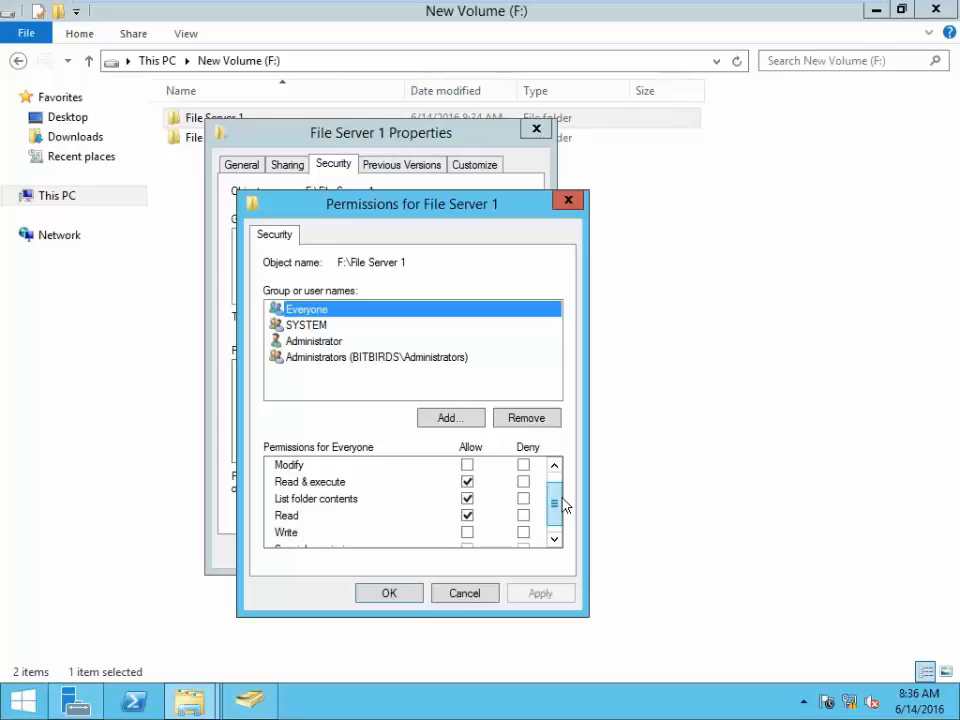
pyautogui.click(452, 596)
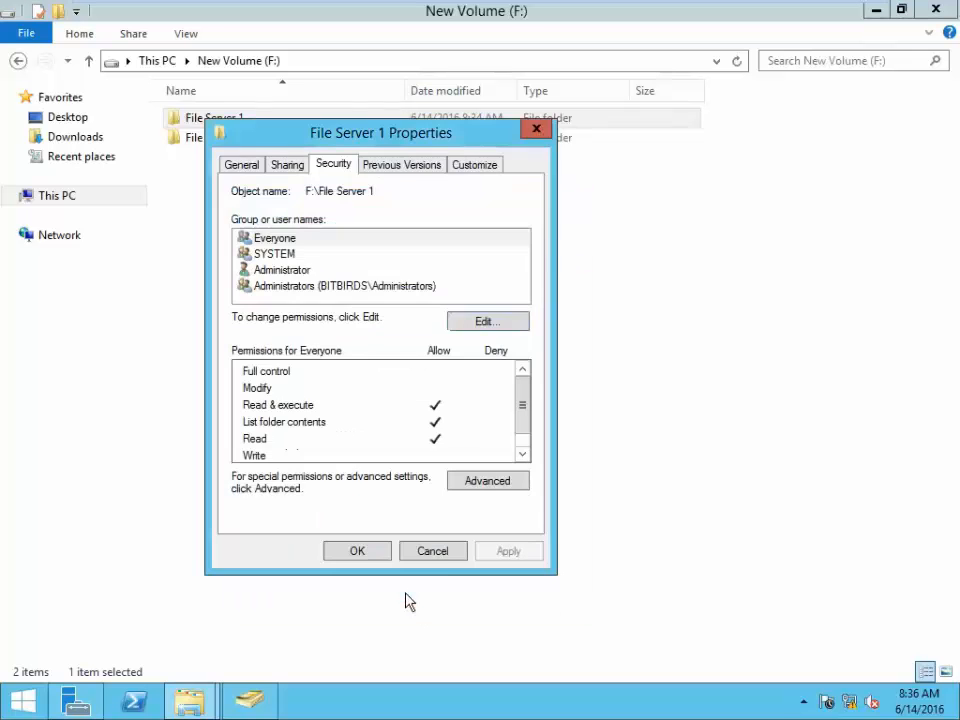
# - Inspect File Server 1's advanced security settings, then close its properties
pyautogui.click(489, 482)
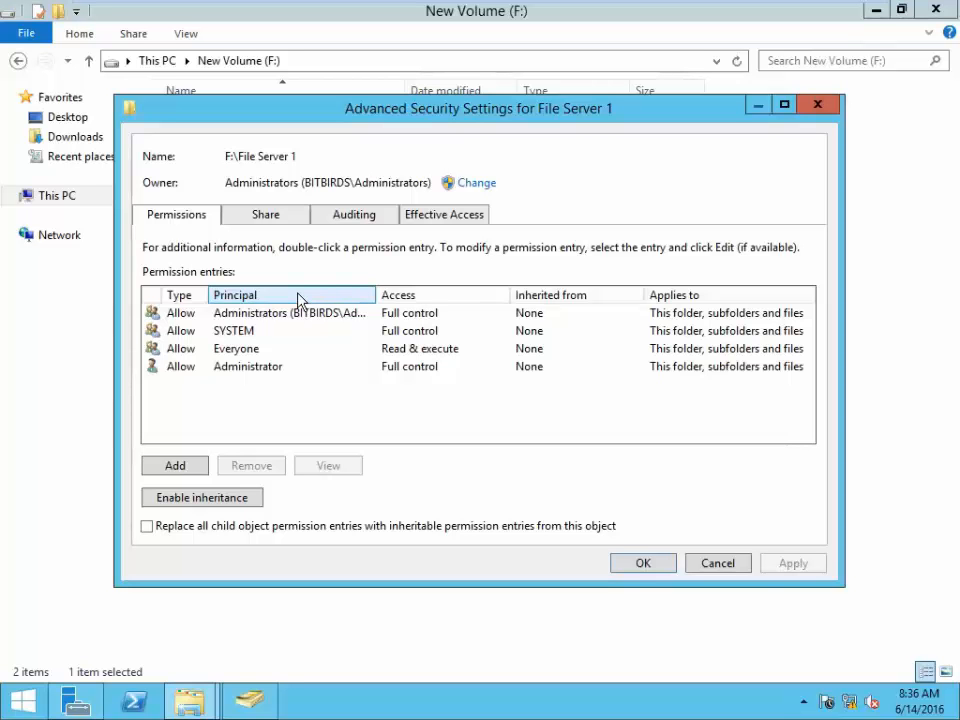
pyautogui.click(818, 106)
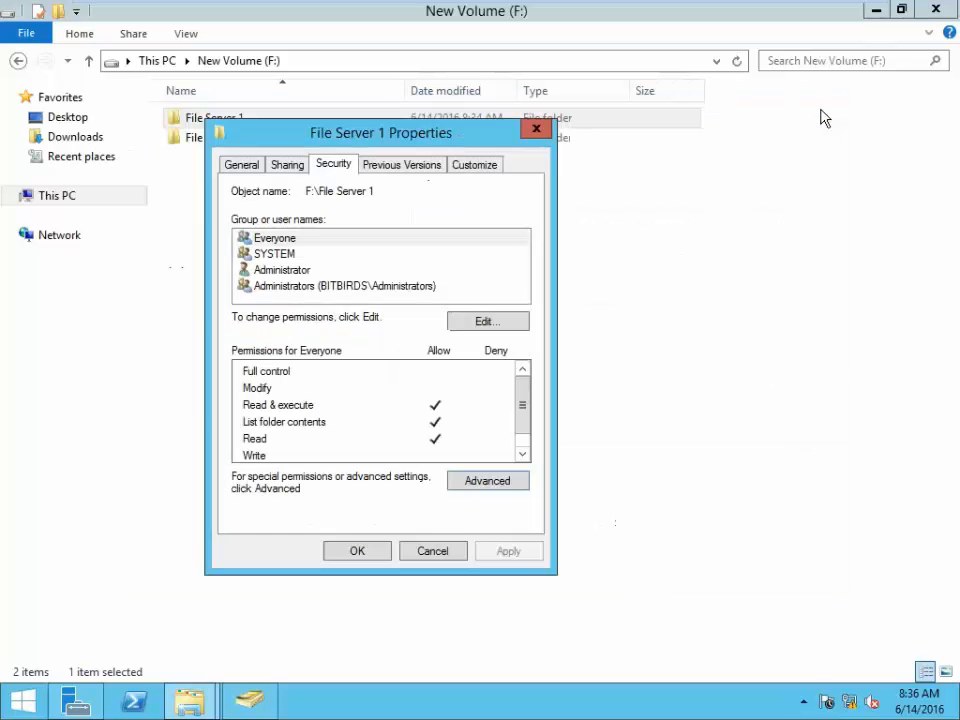
pyautogui.click(351, 561)
pyautogui.click(304, 504)
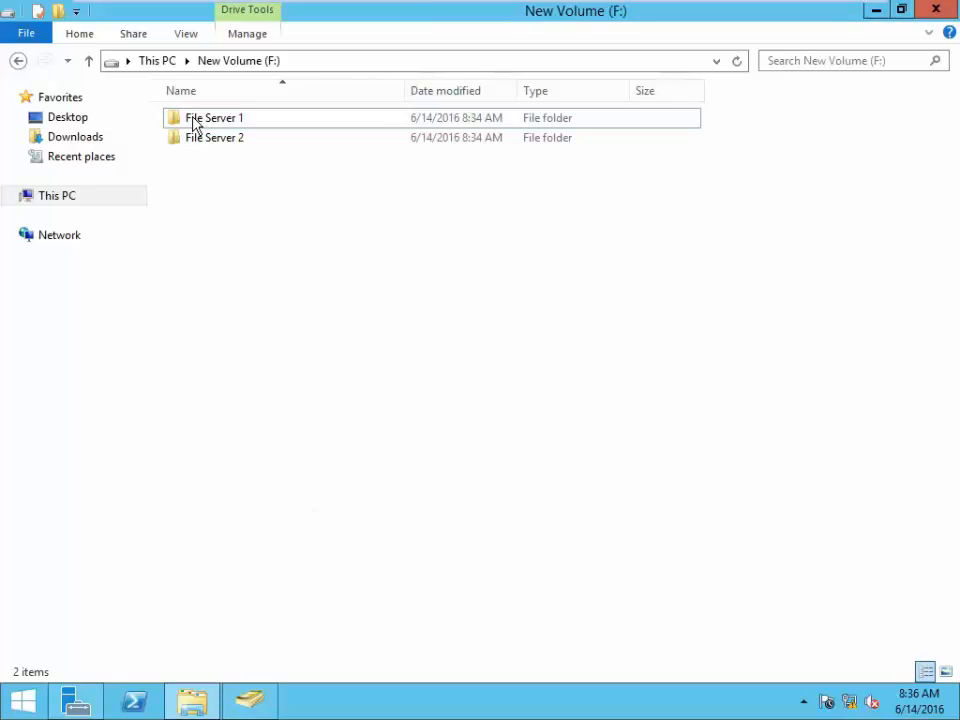
# - Inside File Server 1, create folders hr1, hr2 and hr3 and refresh the listing
pyautogui.doubleClick(196, 121)
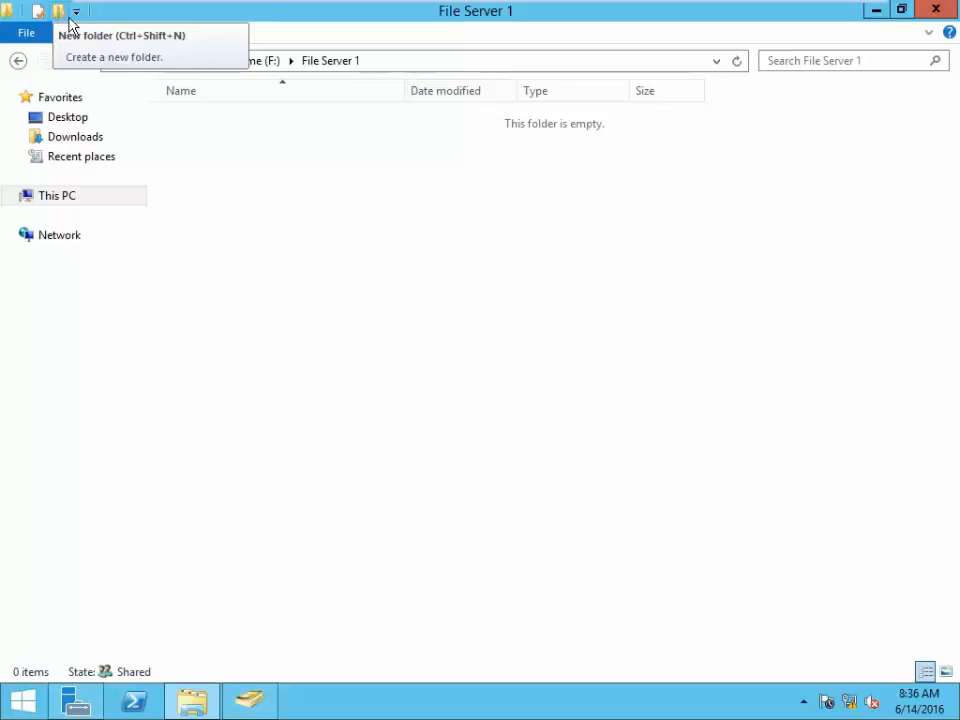
pyautogui.click(57, 12)
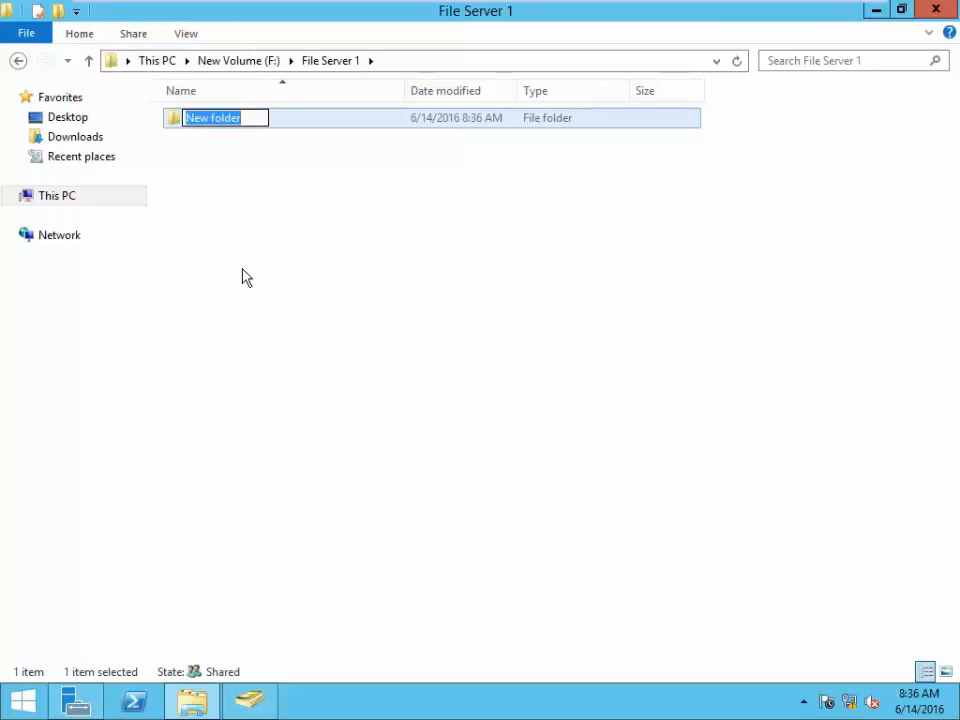
pyautogui.write('hr1')
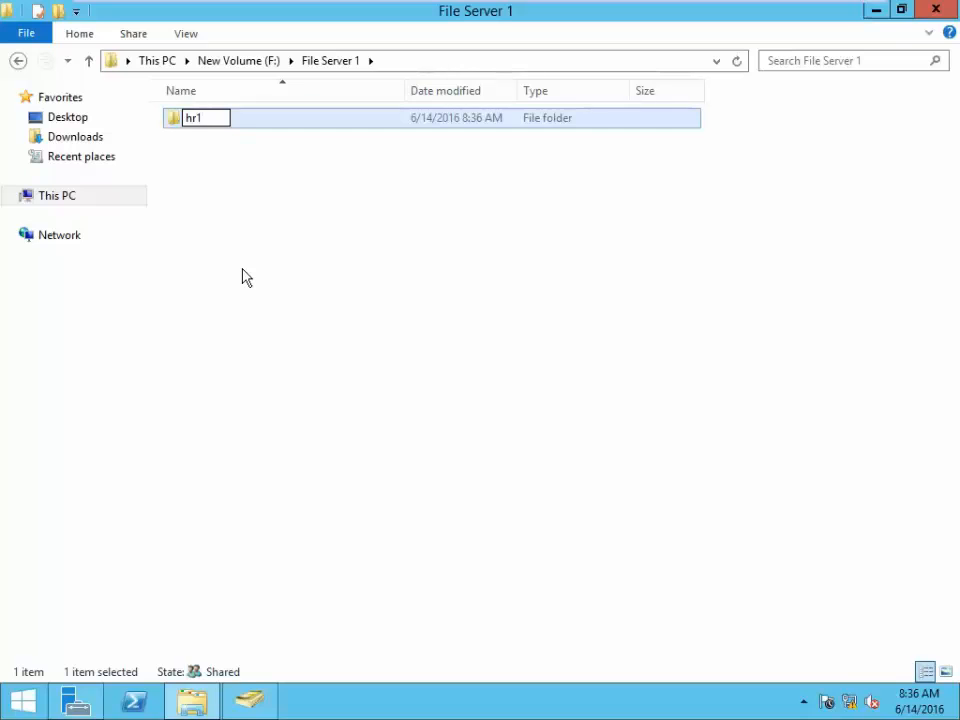
pyautogui.click(240, 275)
pyautogui.click(59, 12)
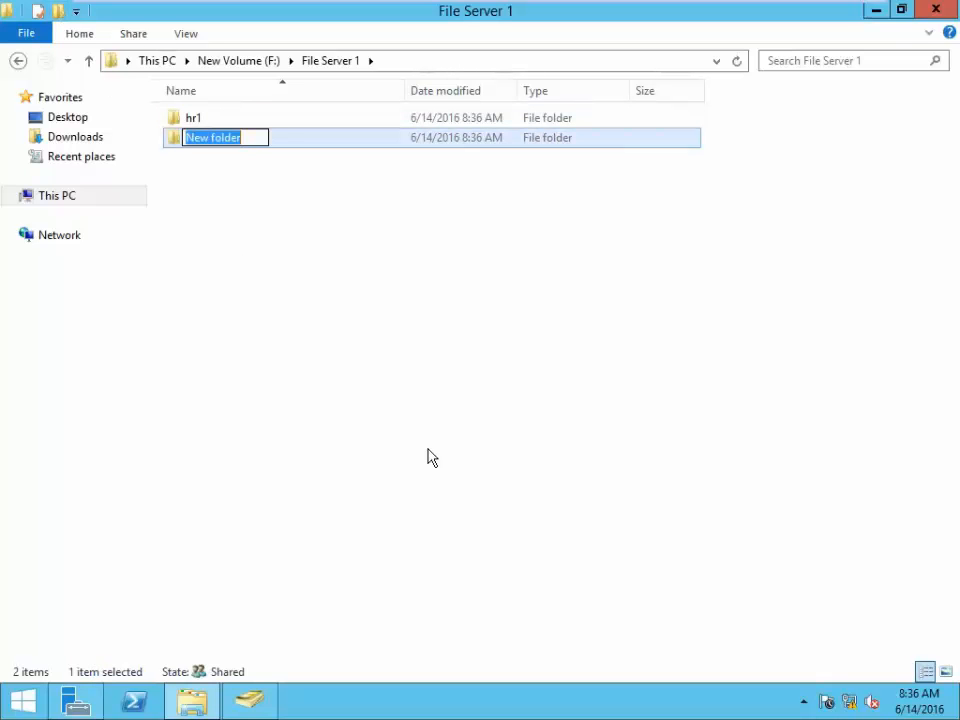
pyautogui.write('hr2')
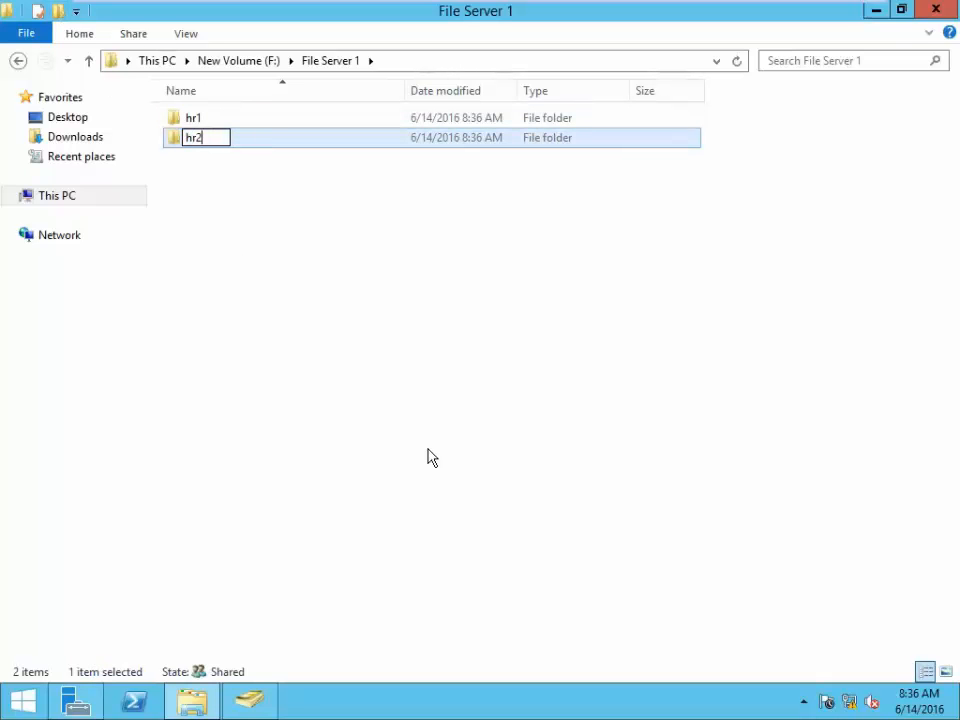
pyautogui.click(432, 458)
pyautogui.click(59, 12)
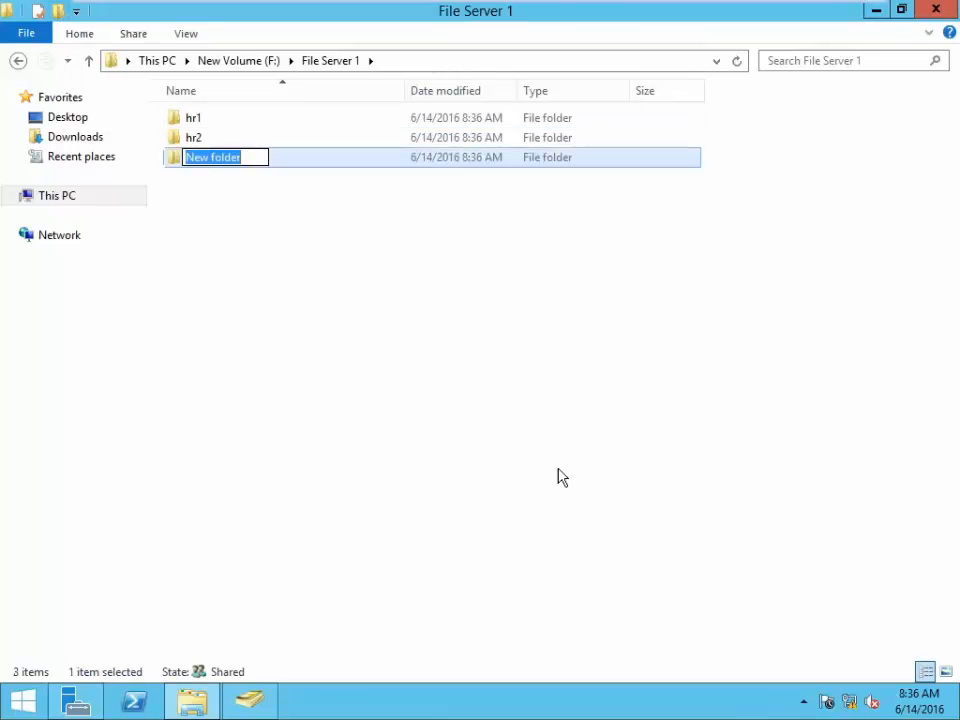
pyautogui.write('hr3')
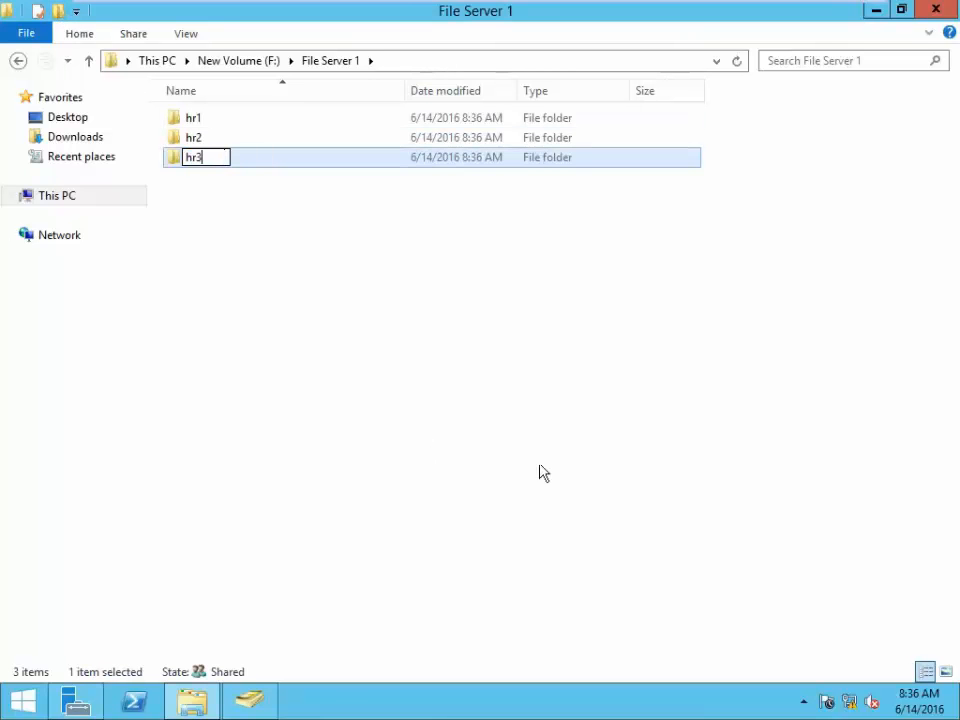
pyautogui.click(535, 470)
pyautogui.rightClick(298, 300)
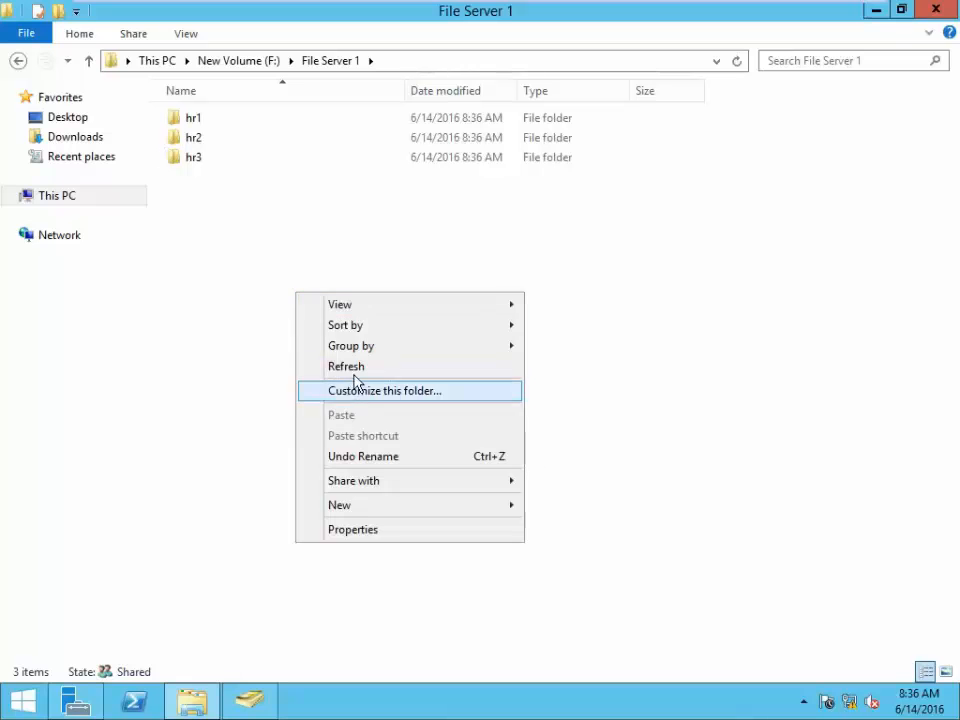
pyautogui.click(352, 370)
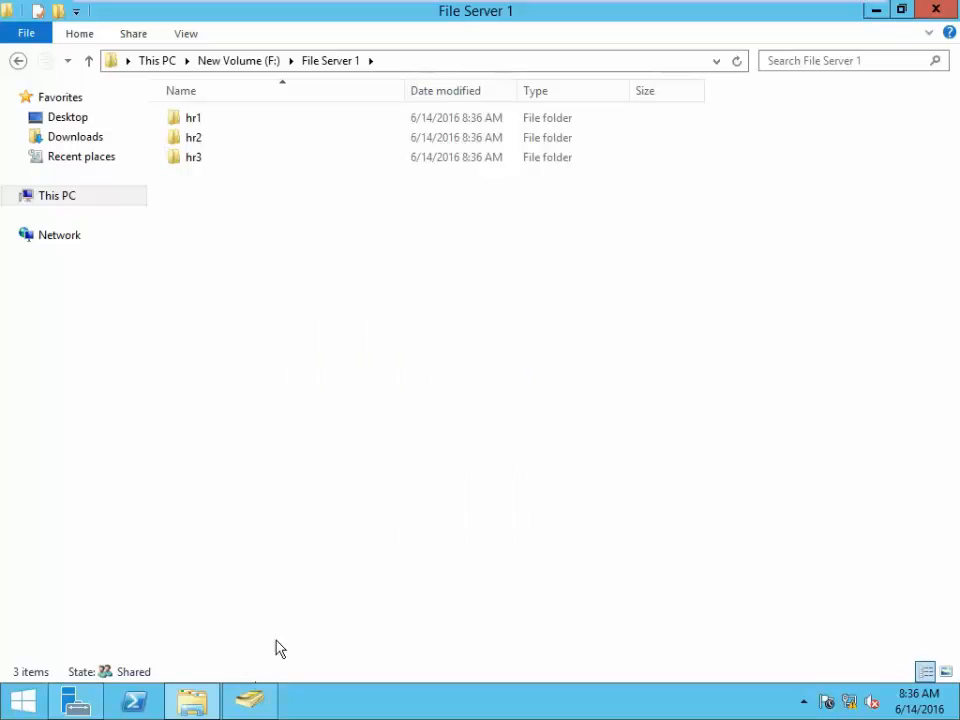
# - Log on to the Windows 7 client as domain user hr1 via Switch User
pyautogui.moveTo(501, 26)
pyautogui.click(435, 17)
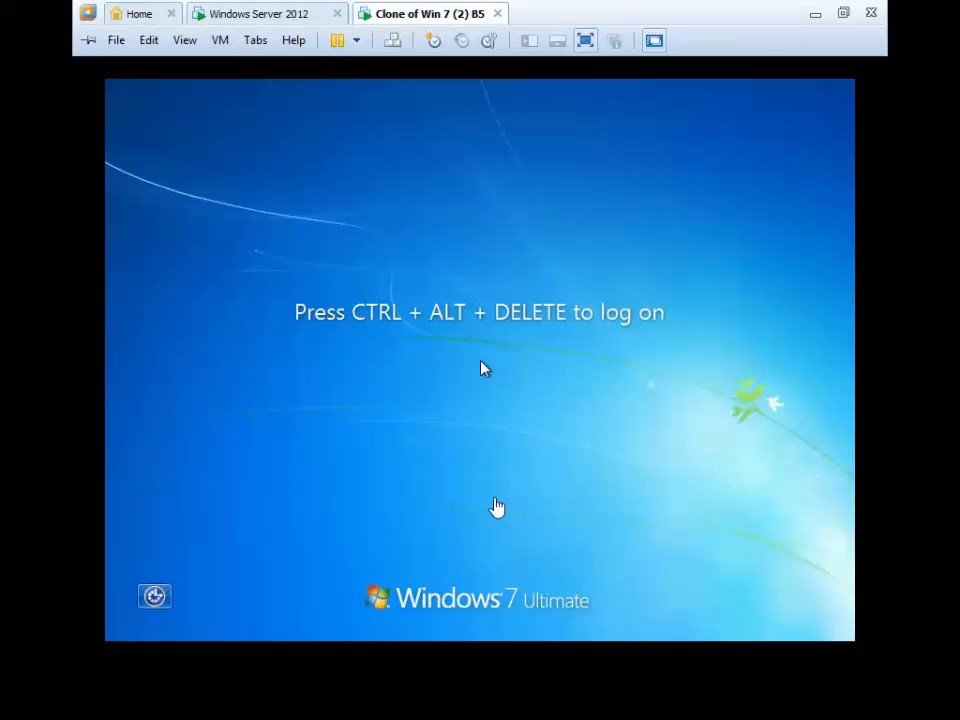
pyautogui.press('ctrl+alt+Insert')
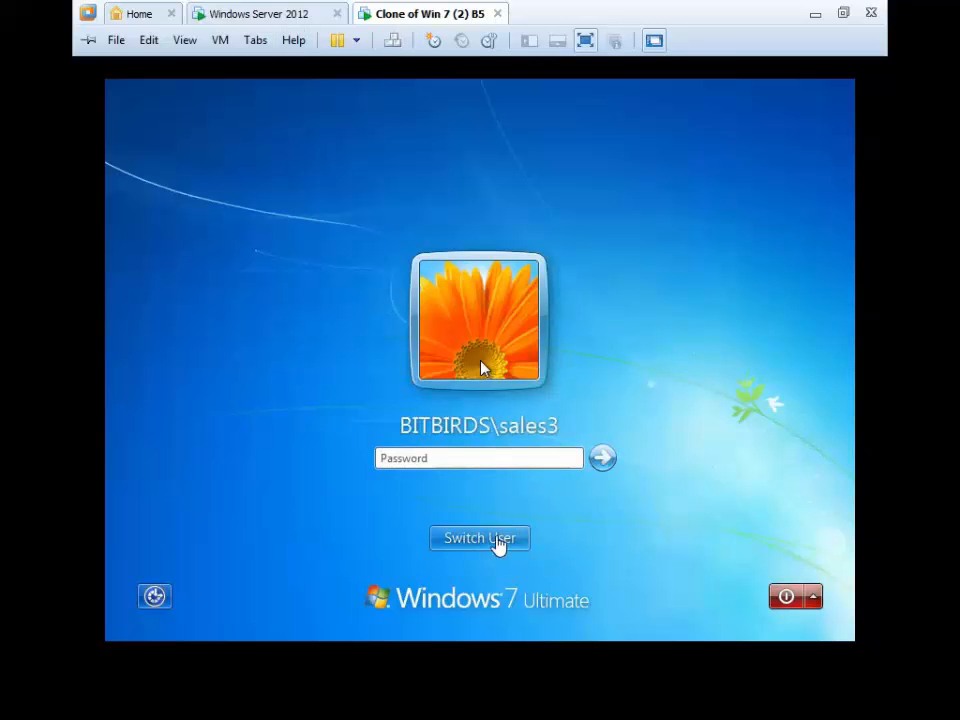
pyautogui.click(499, 542)
pyautogui.click(499, 542)
pyautogui.click(571, 428)
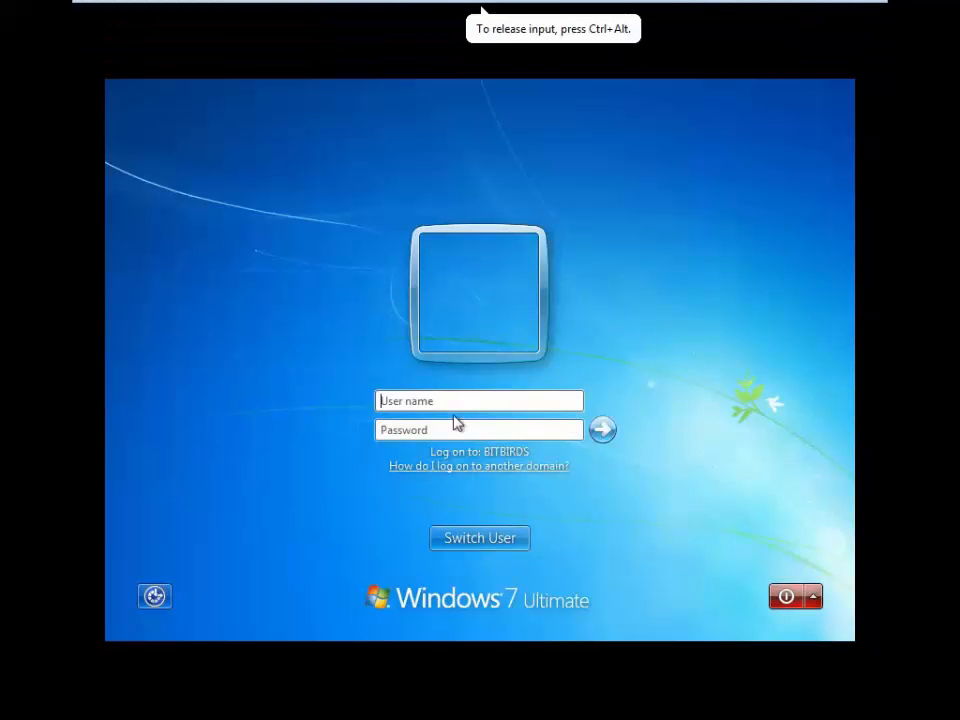
pyautogui.write('hr')
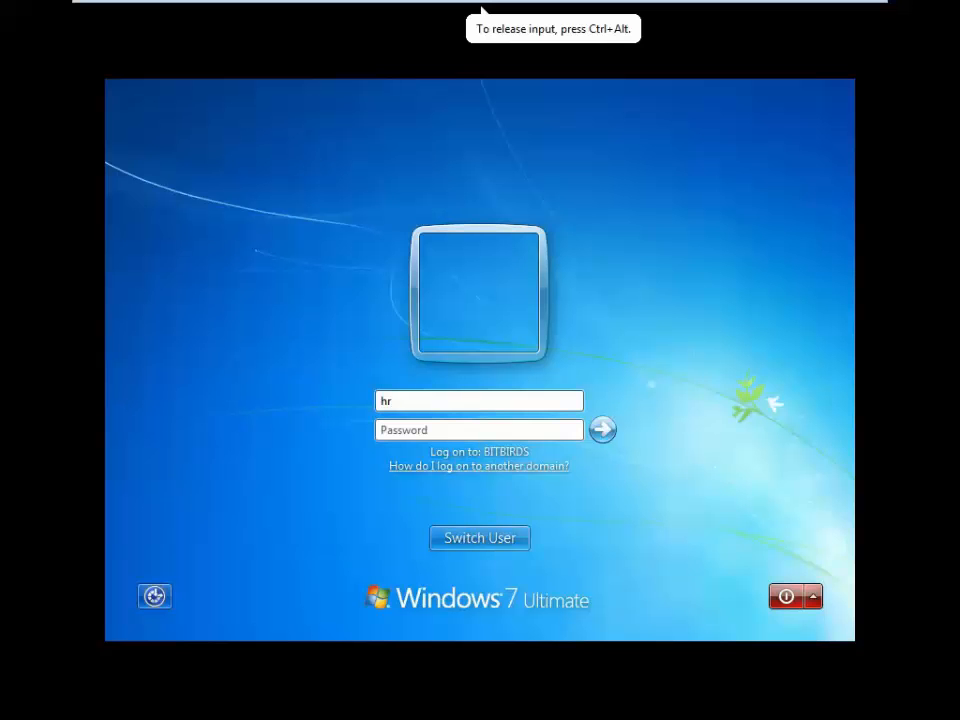
pyautogui.write('1')
pyautogui.press('Tab')
pyautogui.write('p')
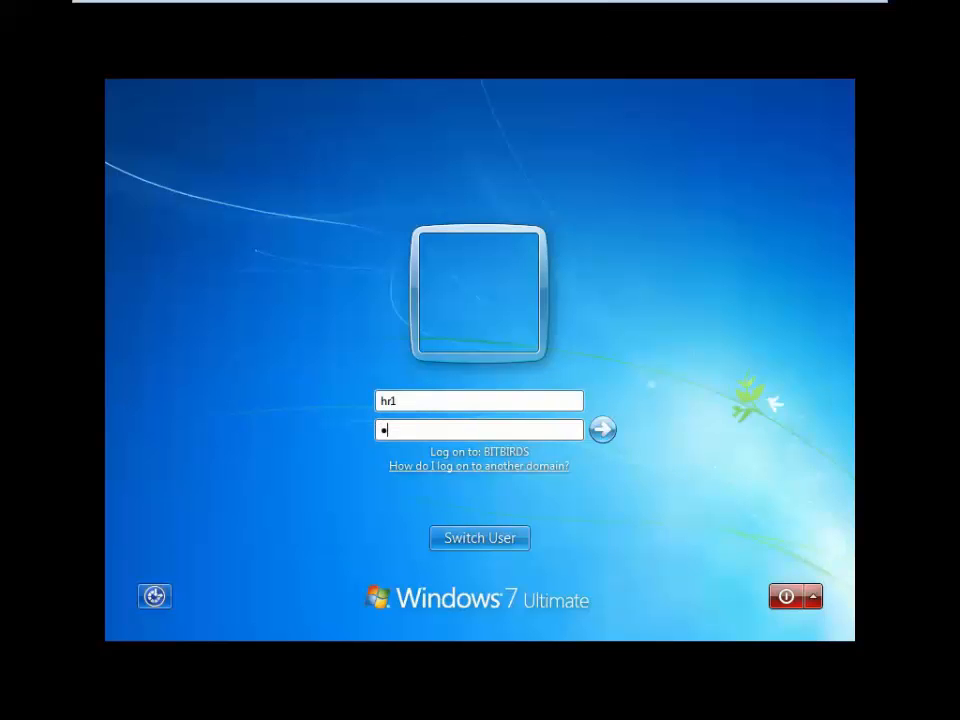
pyautogui.press('Return')
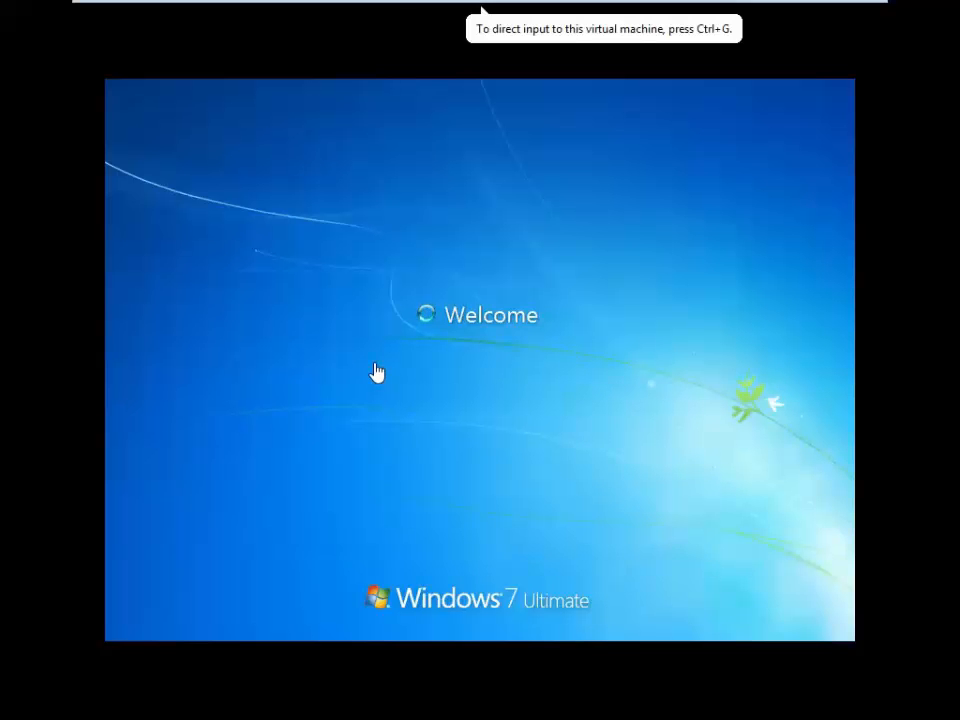
# - Refresh the client desktop and confirm hr1 is the signed-in user
pyautogui.moveTo(400, 3)
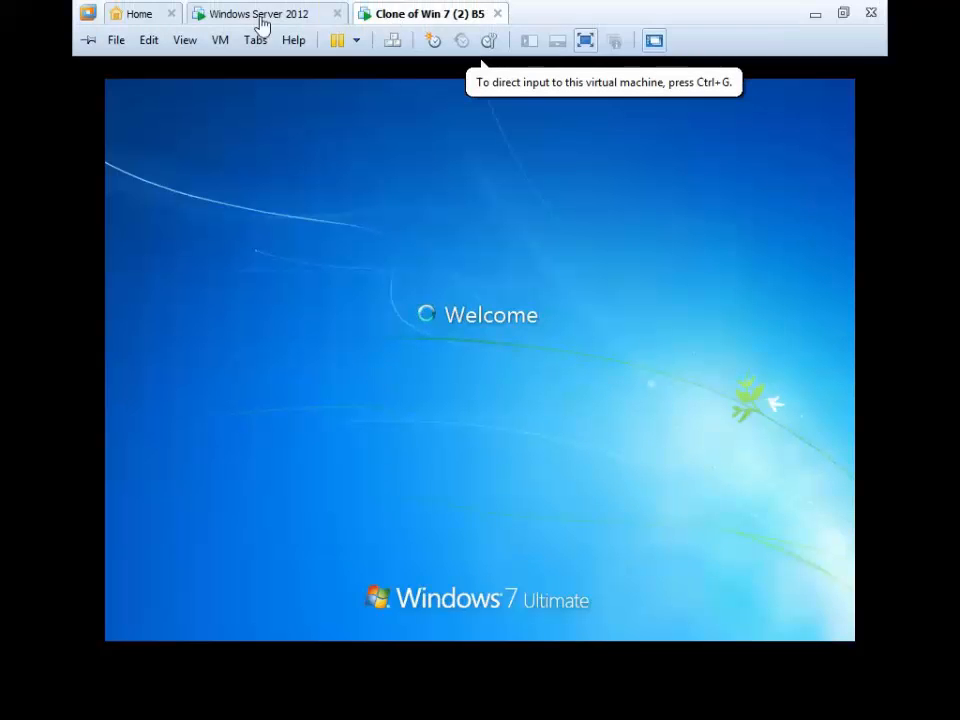
pyautogui.click(259, 18)
pyautogui.click(466, 20)
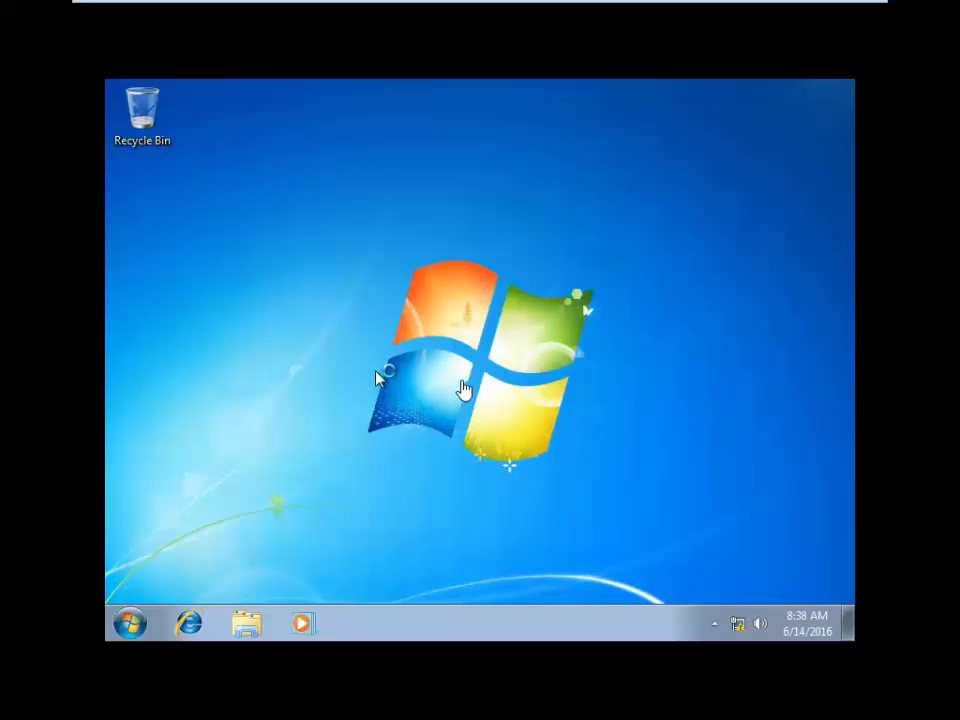
pyautogui.click(456, 381)
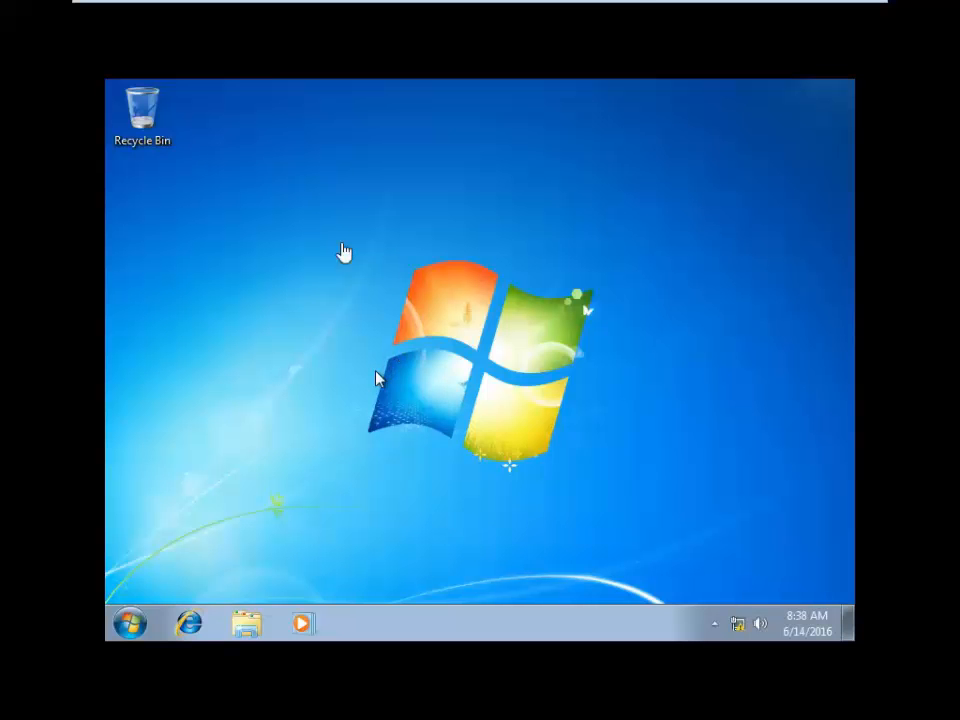
pyautogui.rightClick(310, 190)
pyautogui.rightClick(326, 190)
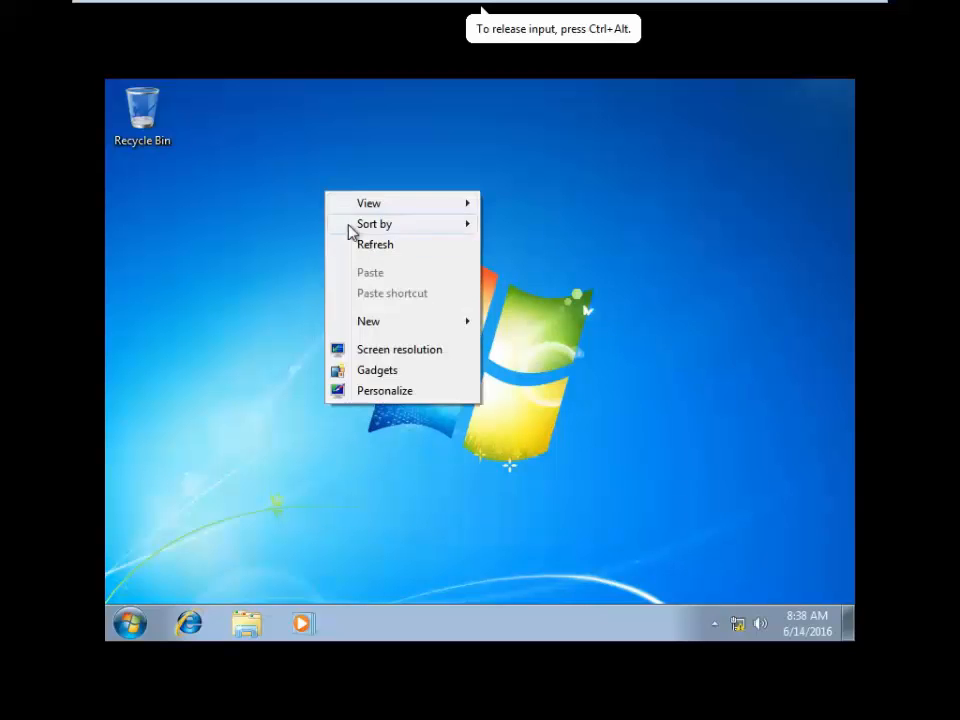
pyautogui.click(355, 242)
pyautogui.rightClick(330, 179)
pyautogui.click(363, 232)
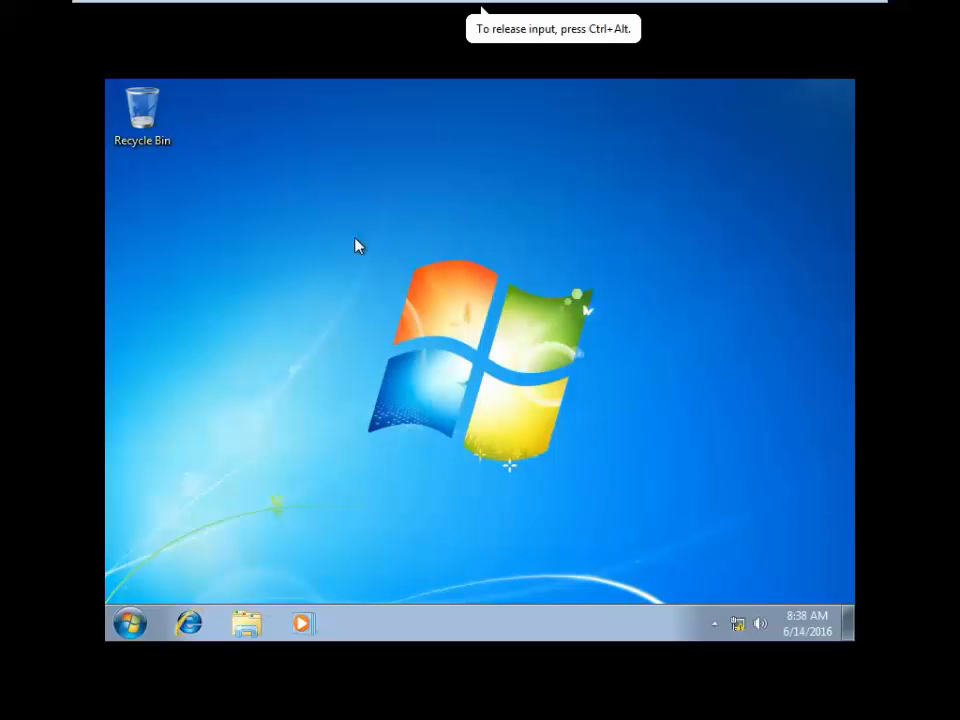
pyautogui.click(138, 622)
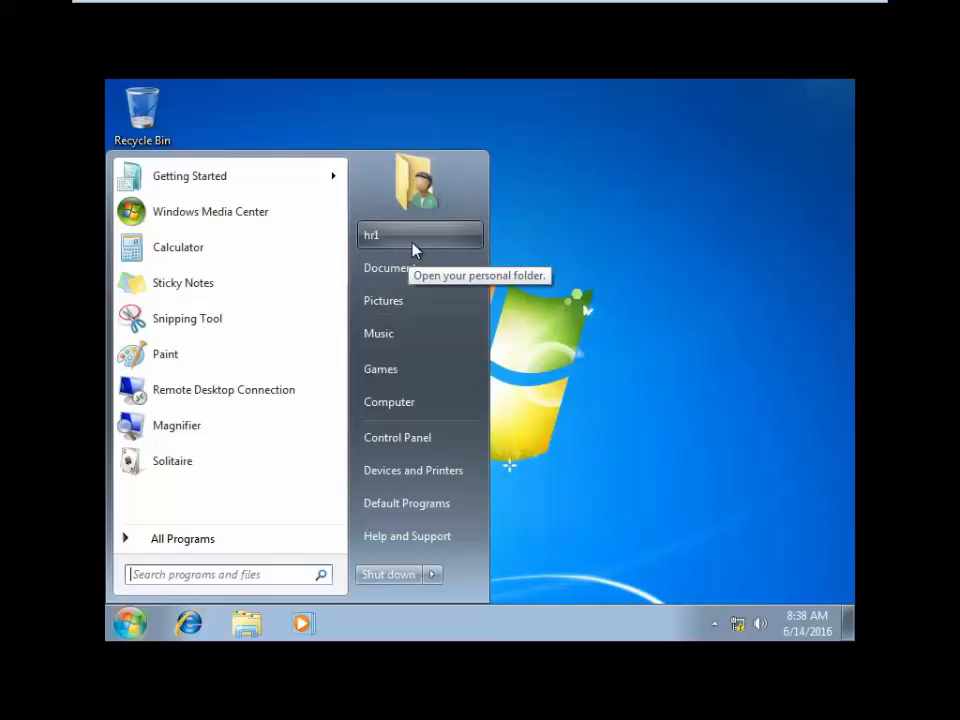
pyautogui.click(695, 348)
pyautogui.rightClick(424, 201)
pyautogui.click(476, 258)
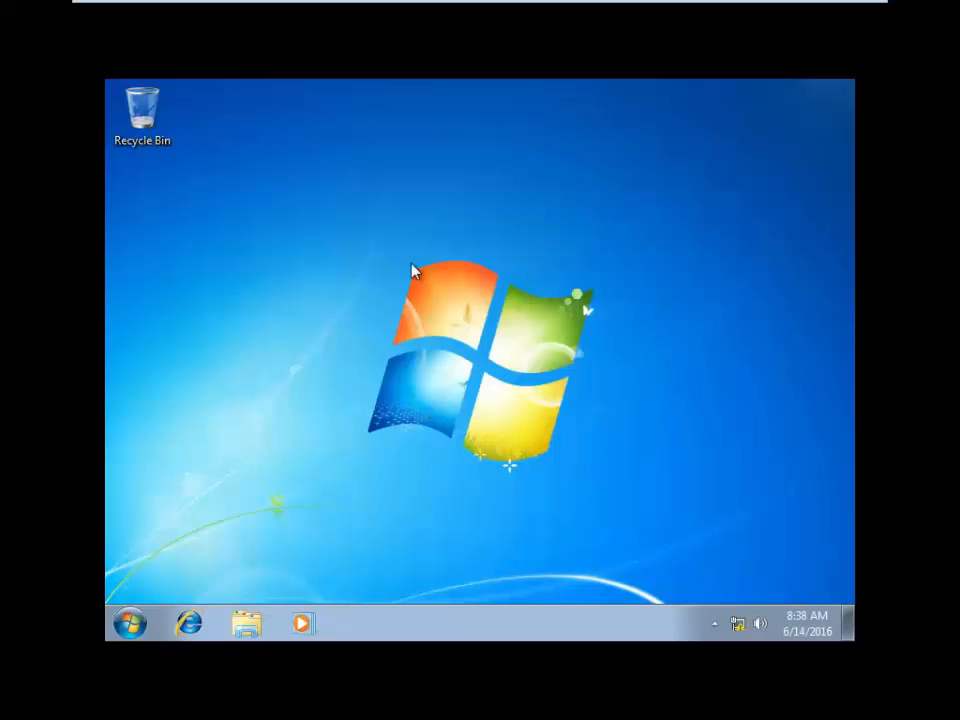
# - Submit the server address \\10.0.0.010 through the Run dialog
pyautogui.press('super+r')
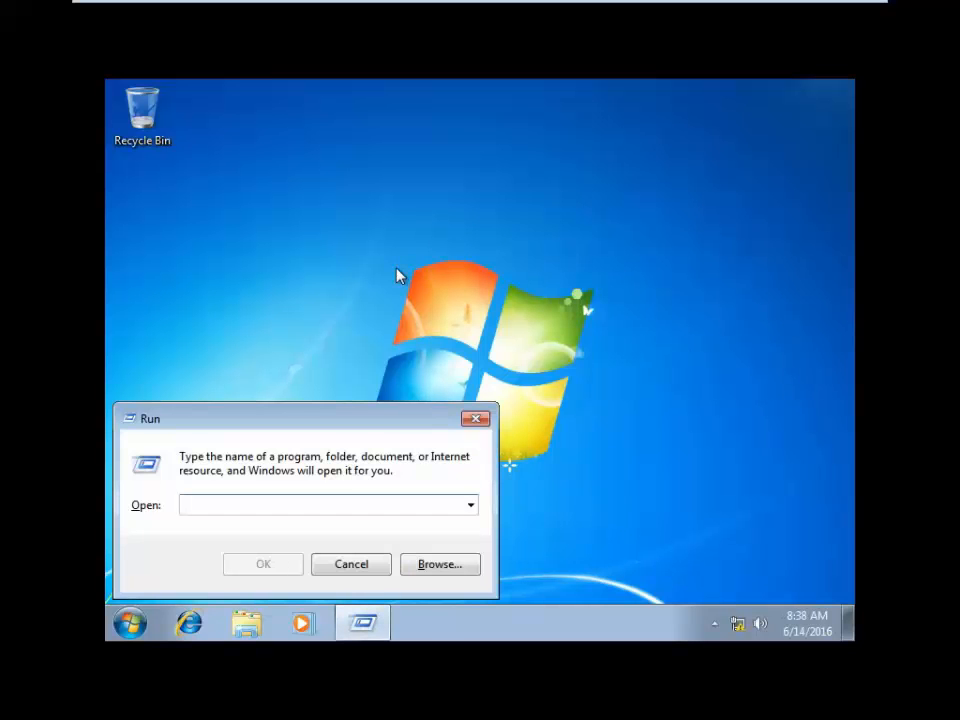
pyautogui.write('\\\\')
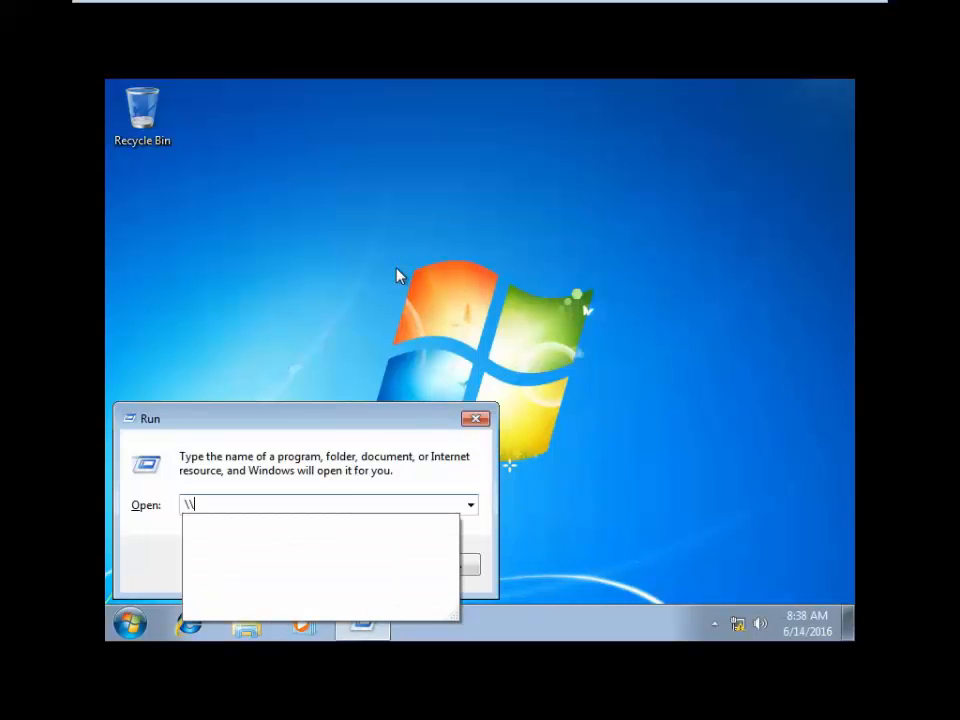
pyautogui.write('10')
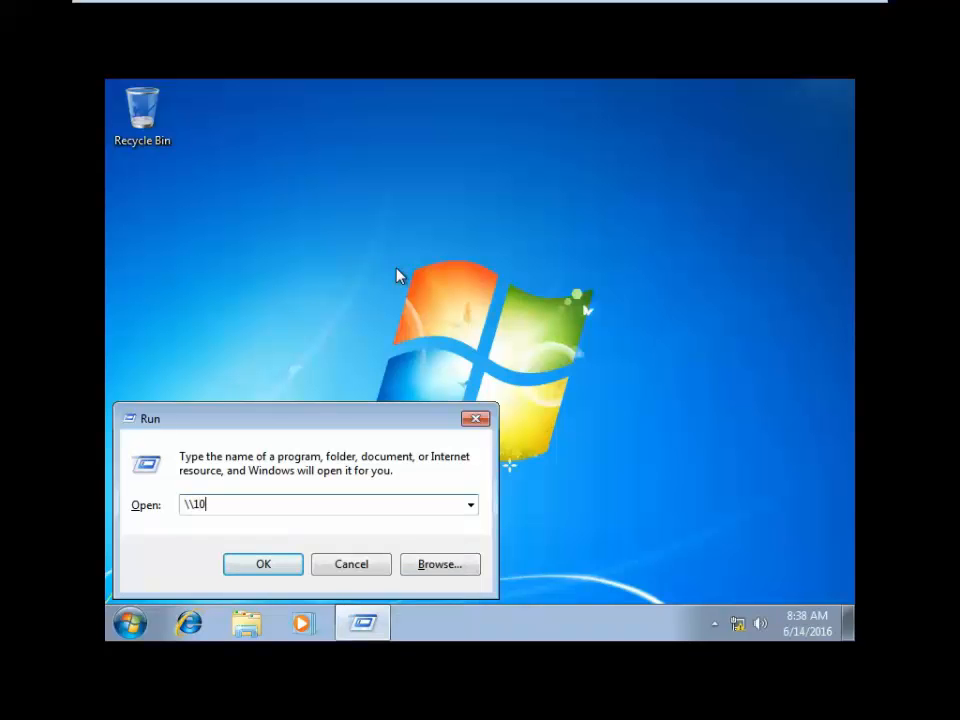
pyautogui.write('.0.0.010')
pyautogui.press('Return')
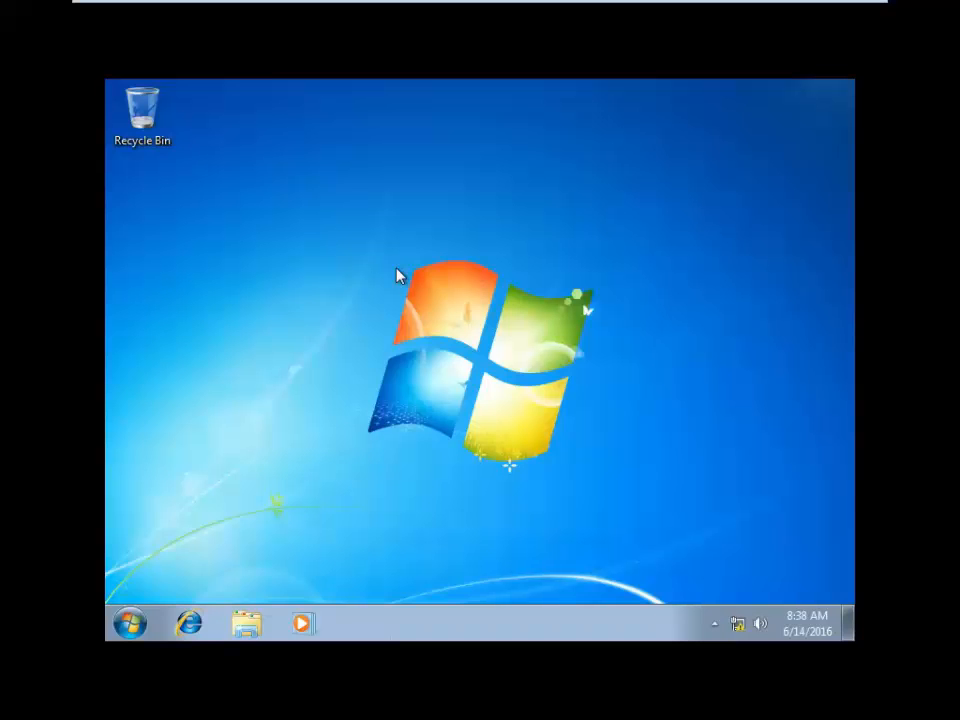
pyautogui.click(129, 623)
pyautogui.click(630, 420)
# - Retry the server address \\10 in the Run dialog and refresh the desktop
pyautogui.press('super+r')
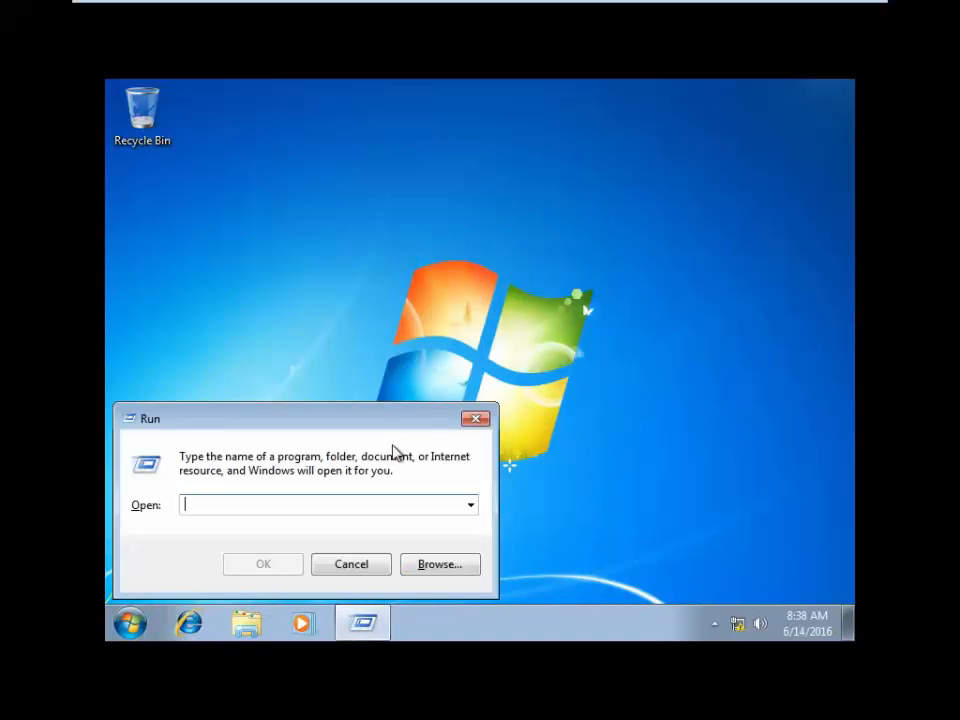
pyautogui.write('\\\\10.0.0.10')
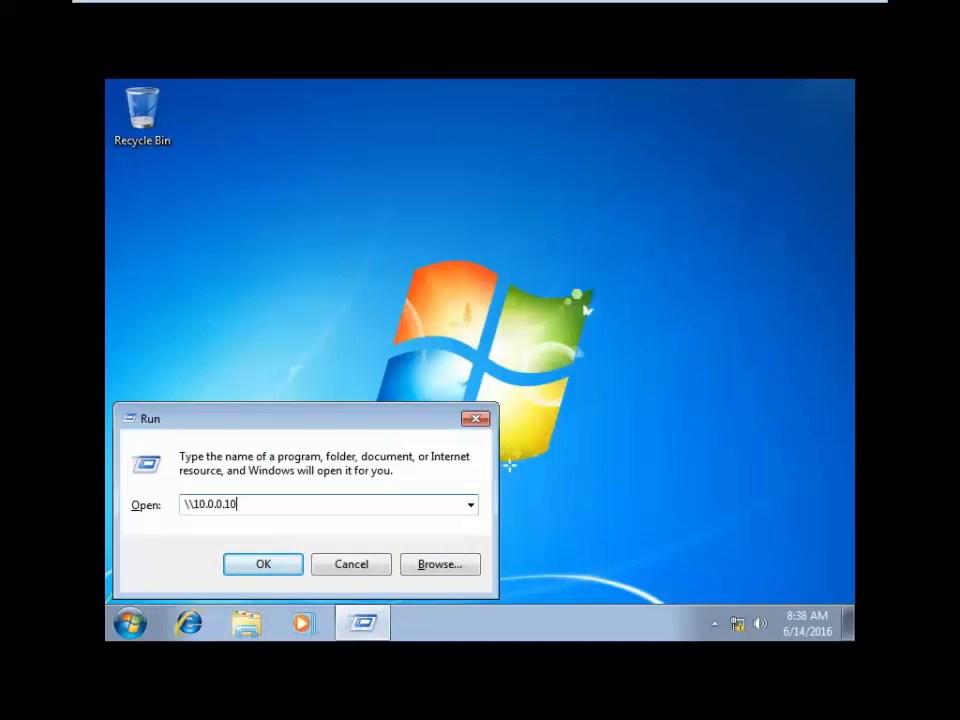
pyautogui.press('Return')
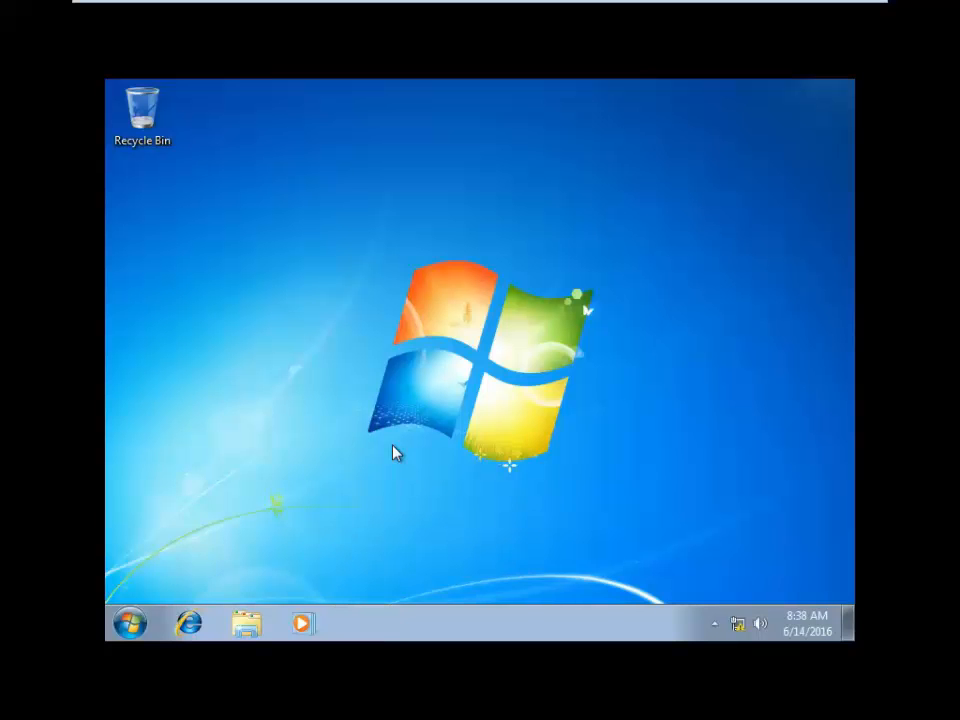
pyautogui.rightClick(387, 193)
pyautogui.click(421, 247)
# - Dismiss the network error and resubmit the address to open the server in Explorer
pyautogui.press('super+r')
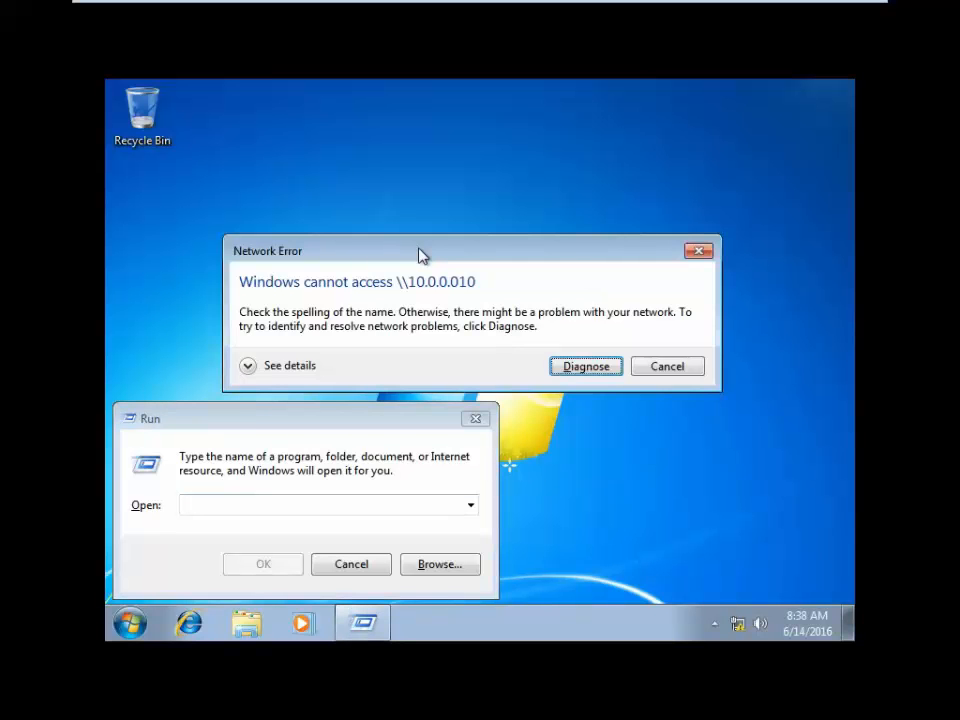
pyautogui.click(698, 250)
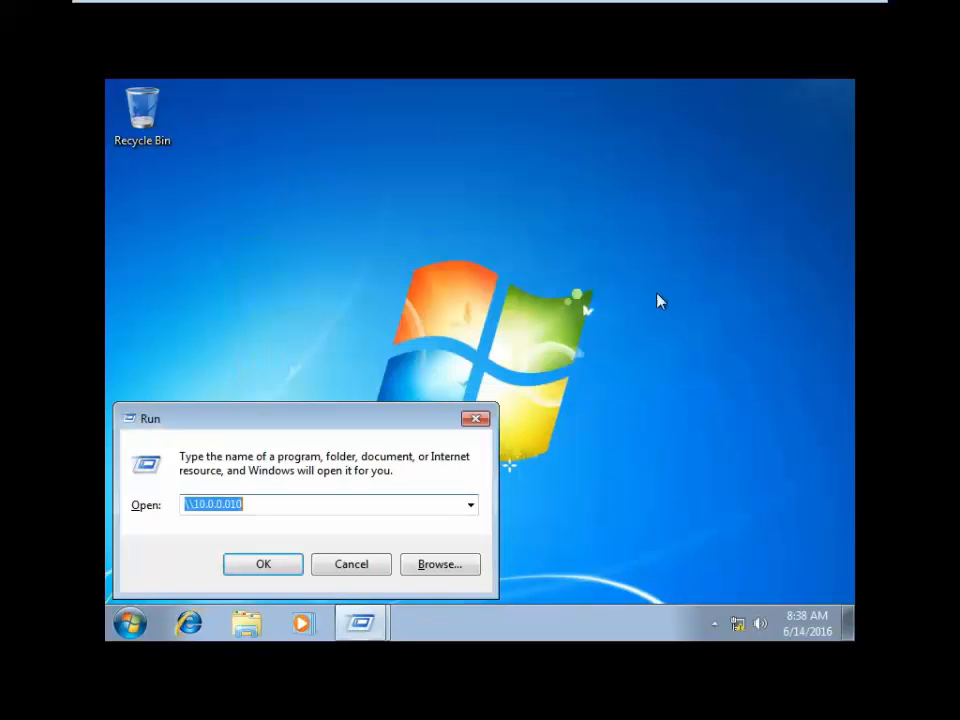
pyautogui.click(291, 507)
pyautogui.press('Return')
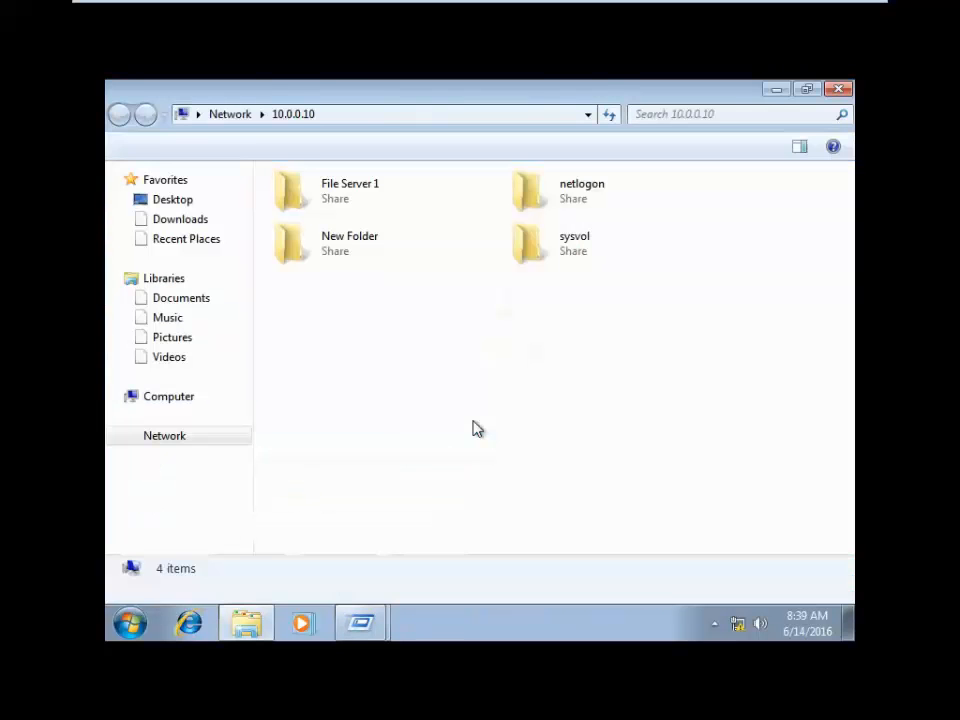
# - Refresh the server's shares and open File Server 1, dismissing the access denied message
pyautogui.rightClick(426, 390)
pyautogui.click(466, 459)
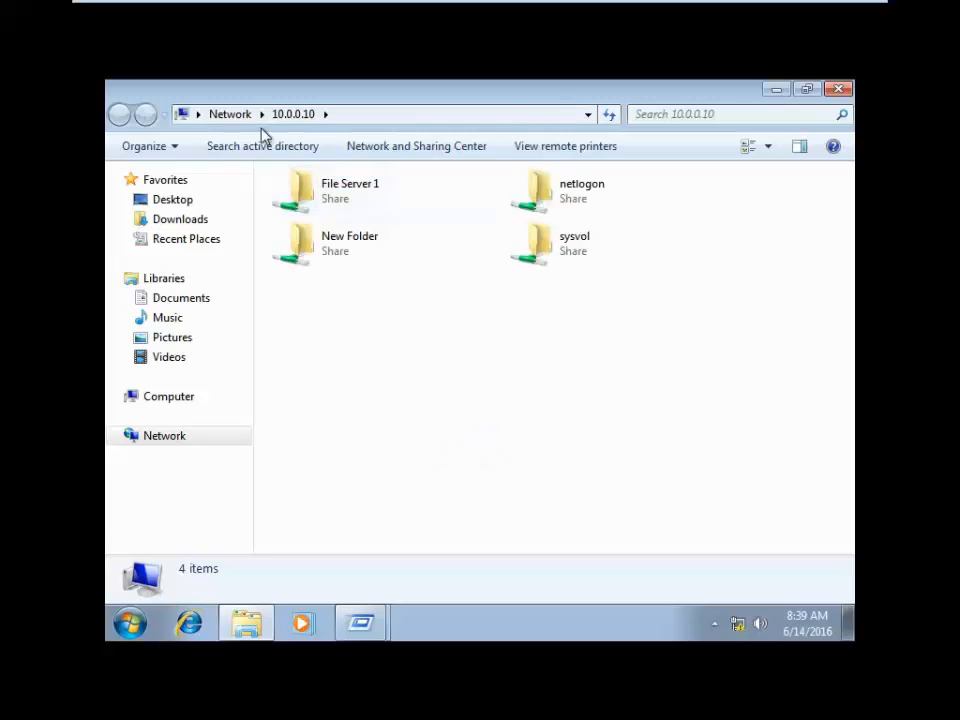
pyautogui.doubleClick(403, 201)
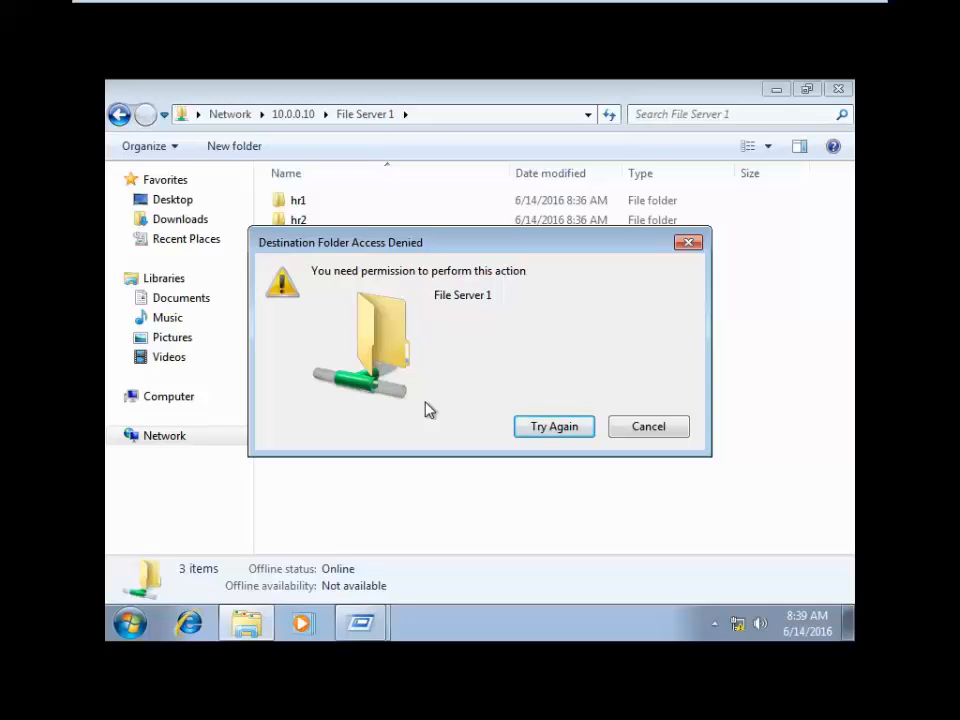
pyautogui.click(688, 242)
# - Attempt to delete the hr3 folder, which is refused with access denied
pyautogui.click(302, 240)
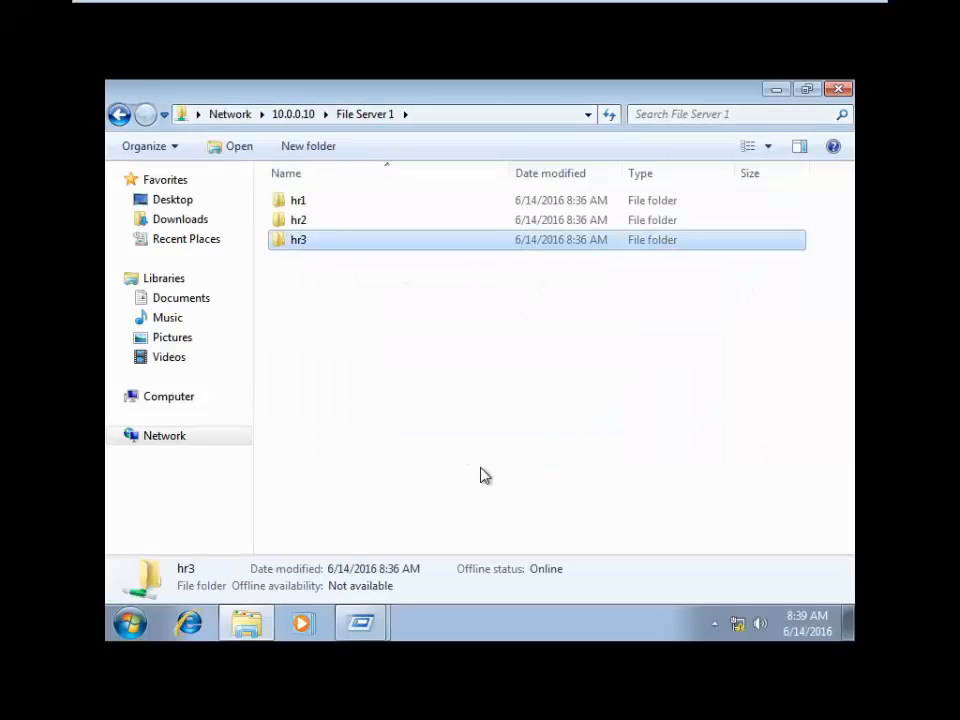
pyautogui.press('Delete')
pyautogui.click(553, 428)
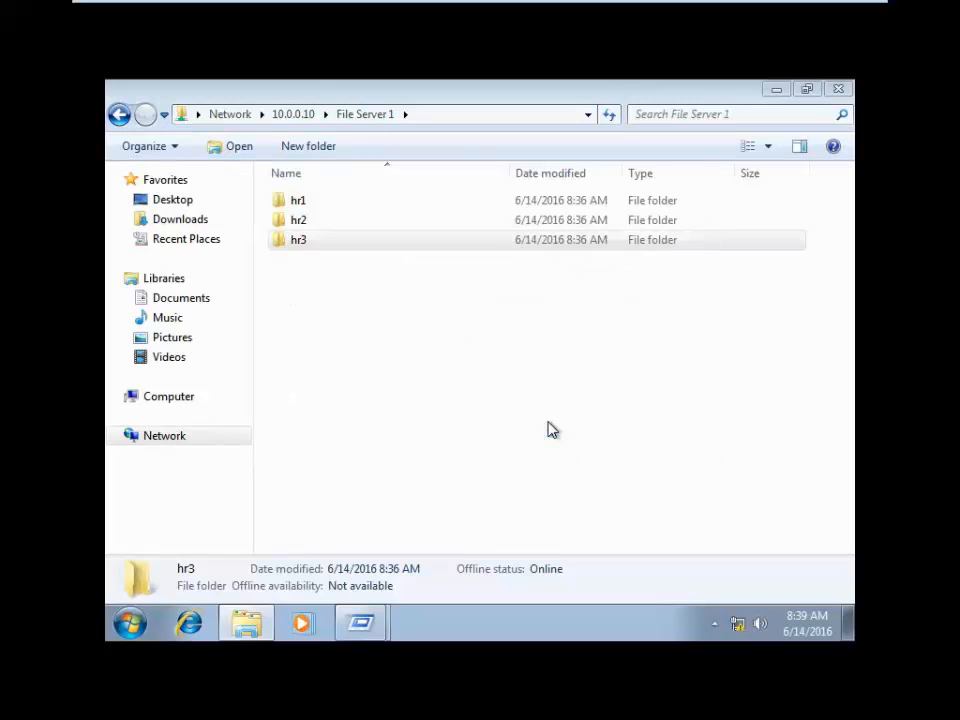
pyautogui.rightClick(450, 348)
pyautogui.click(500, 418)
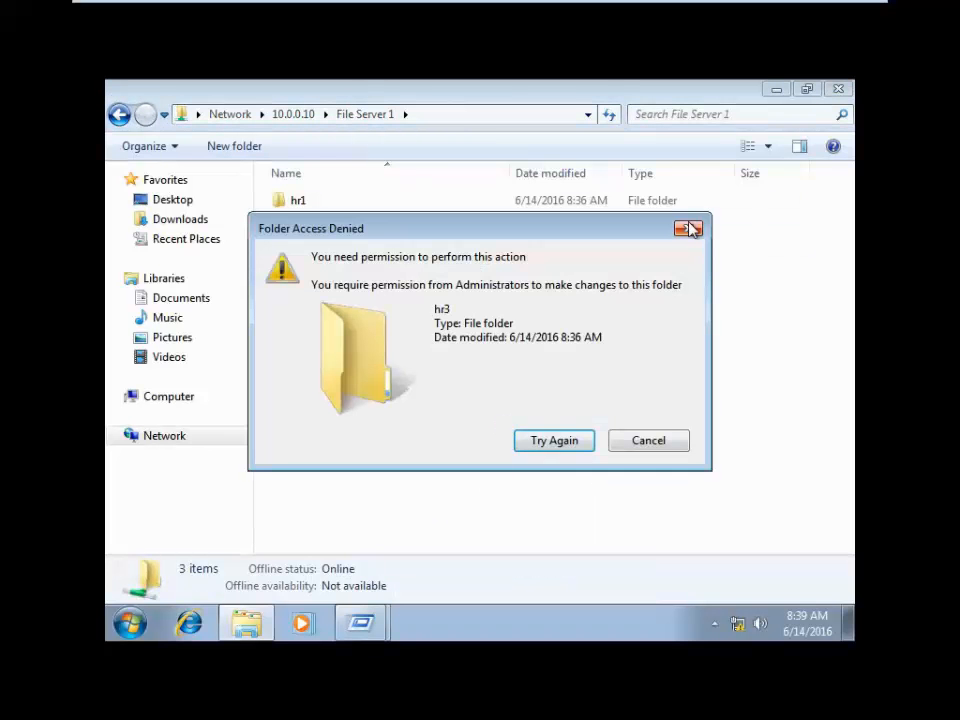
pyautogui.click(689, 229)
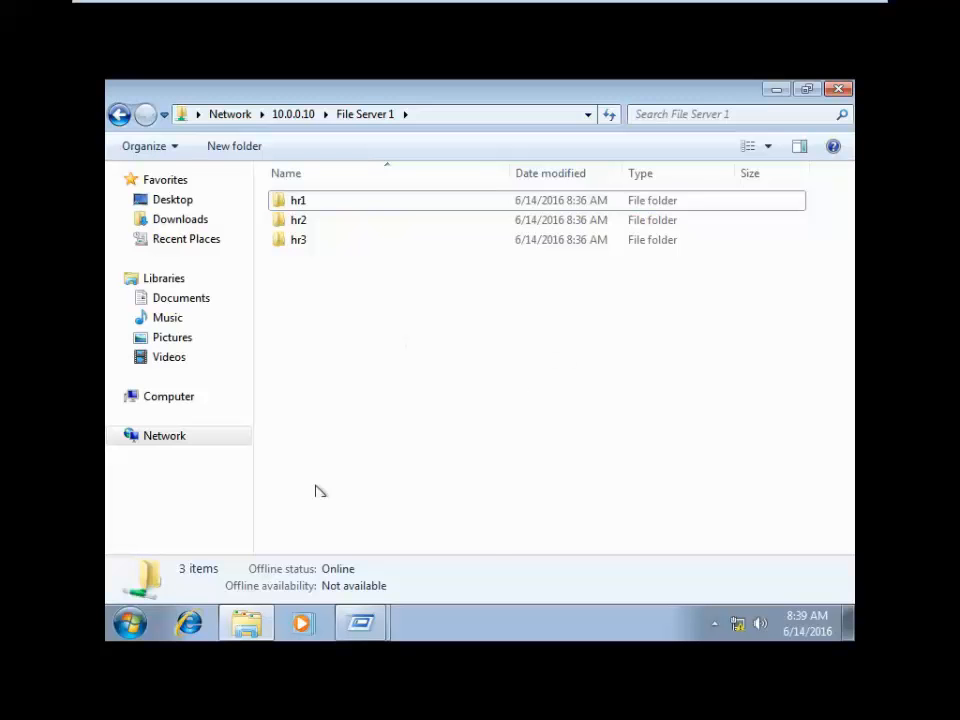
# - Check the signed-in account, open hr1 and attempt a new folder, which is denied
pyautogui.click(128, 624)
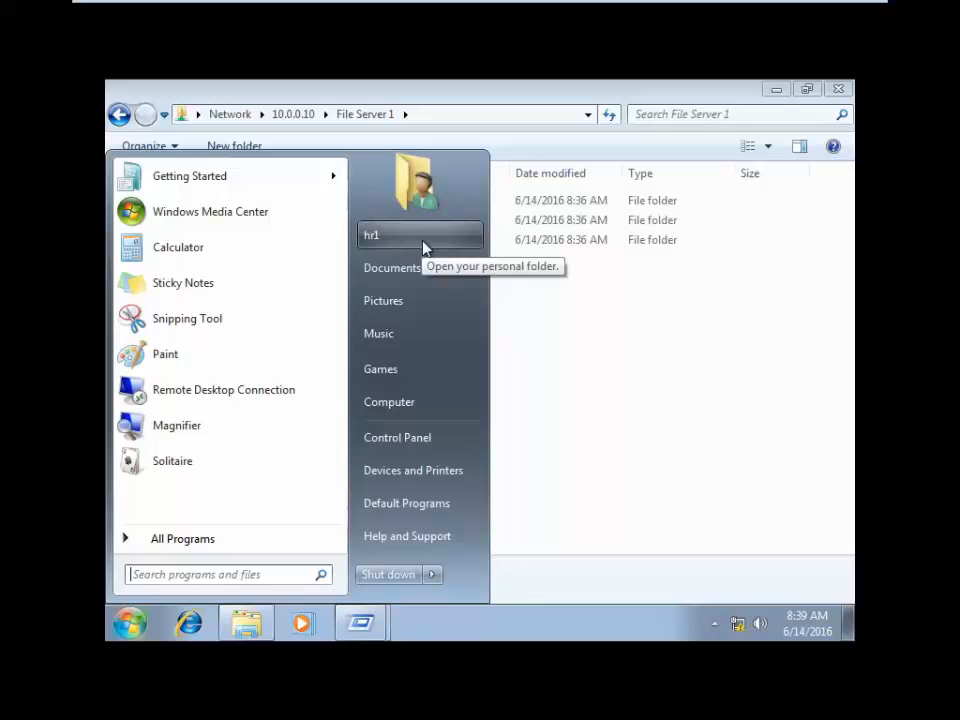
pyautogui.click(768, 499)
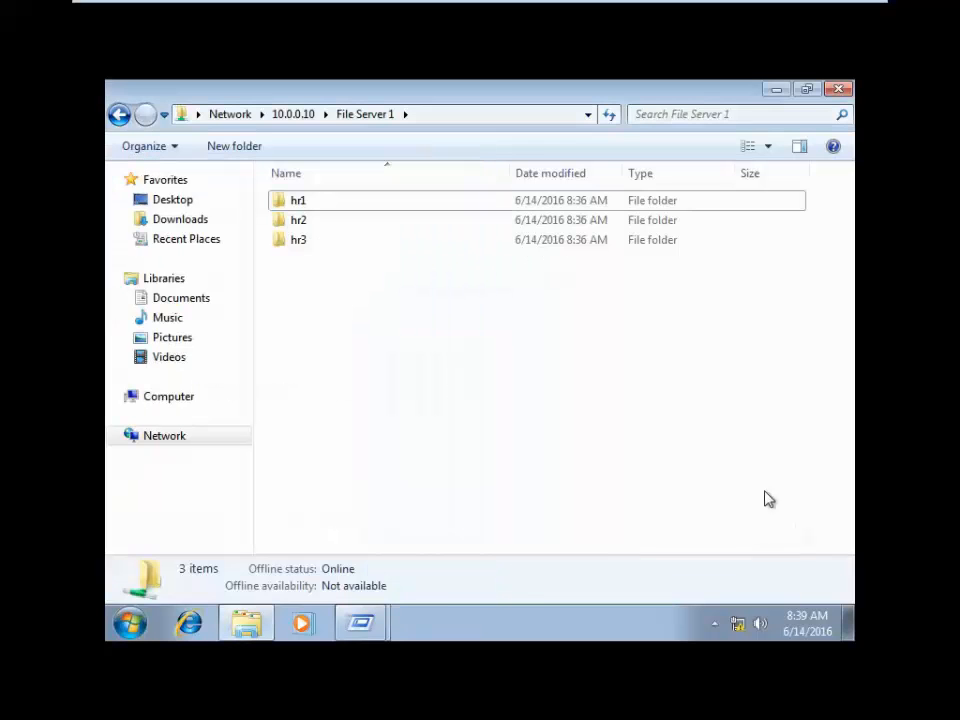
pyautogui.doubleClick(309, 204)
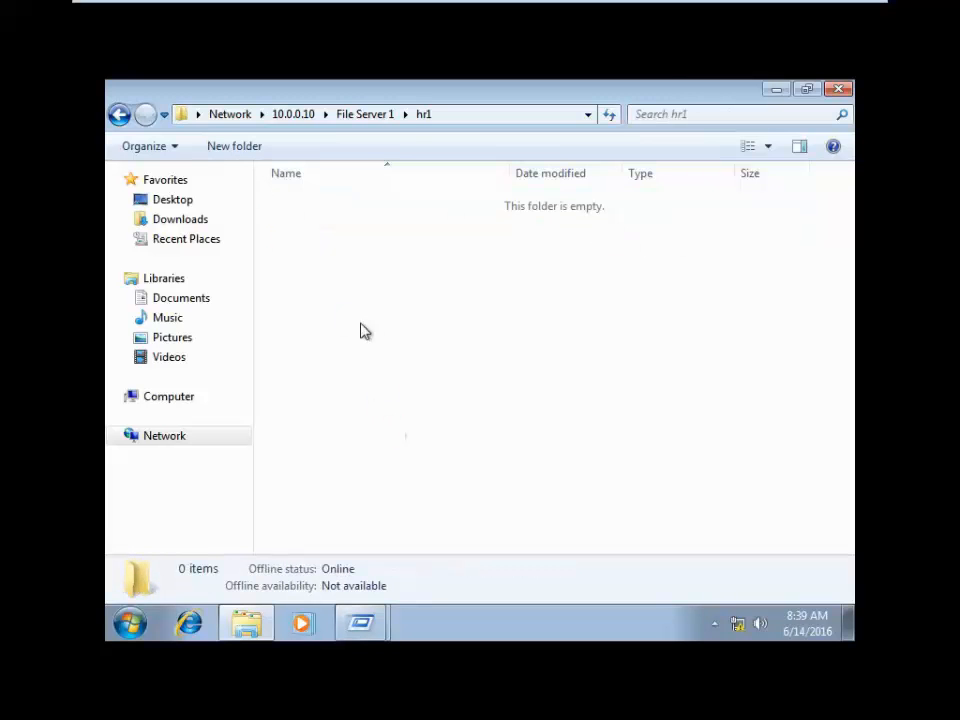
pyautogui.click(247, 150)
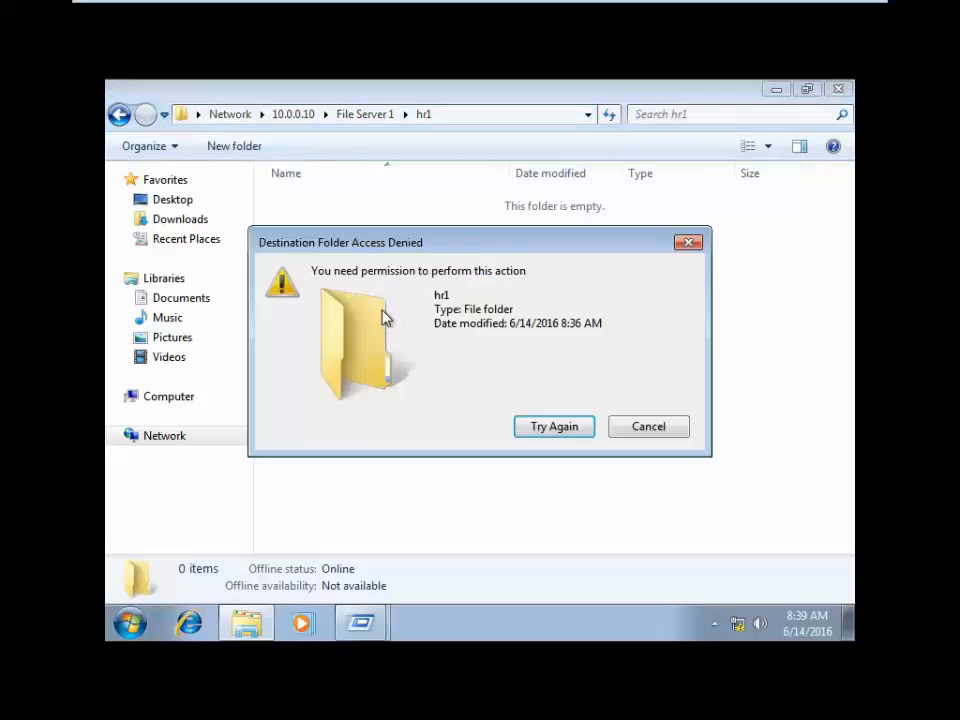
pyautogui.click(689, 244)
# - Switch to the Windows Server 2012 VM and refresh the File Server 1 folder
pyautogui.moveTo(414, 9)
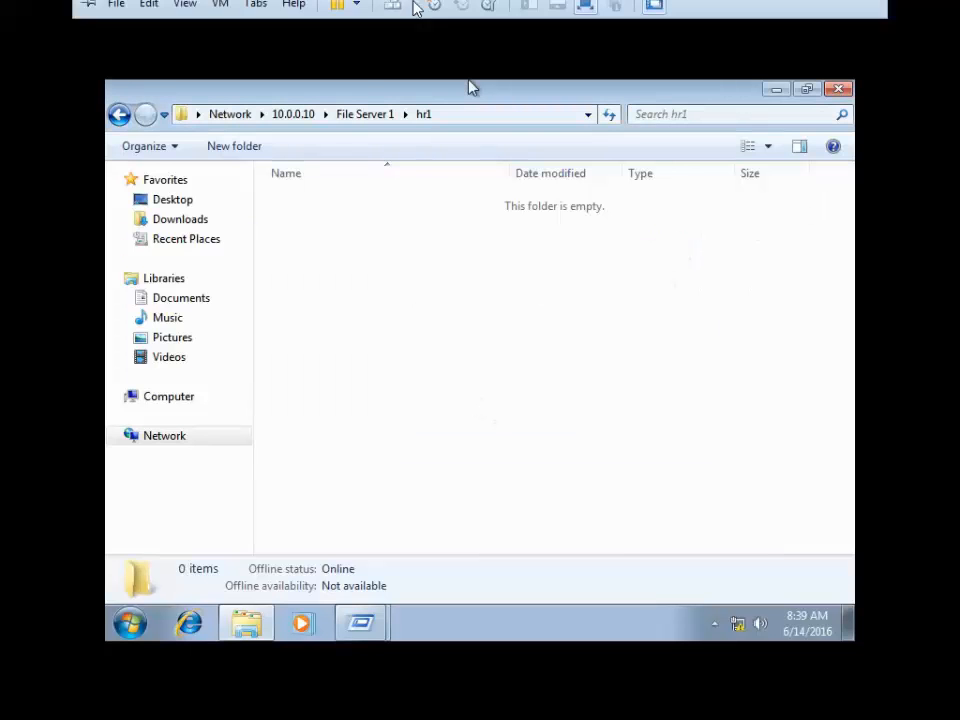
pyautogui.click(258, 14)
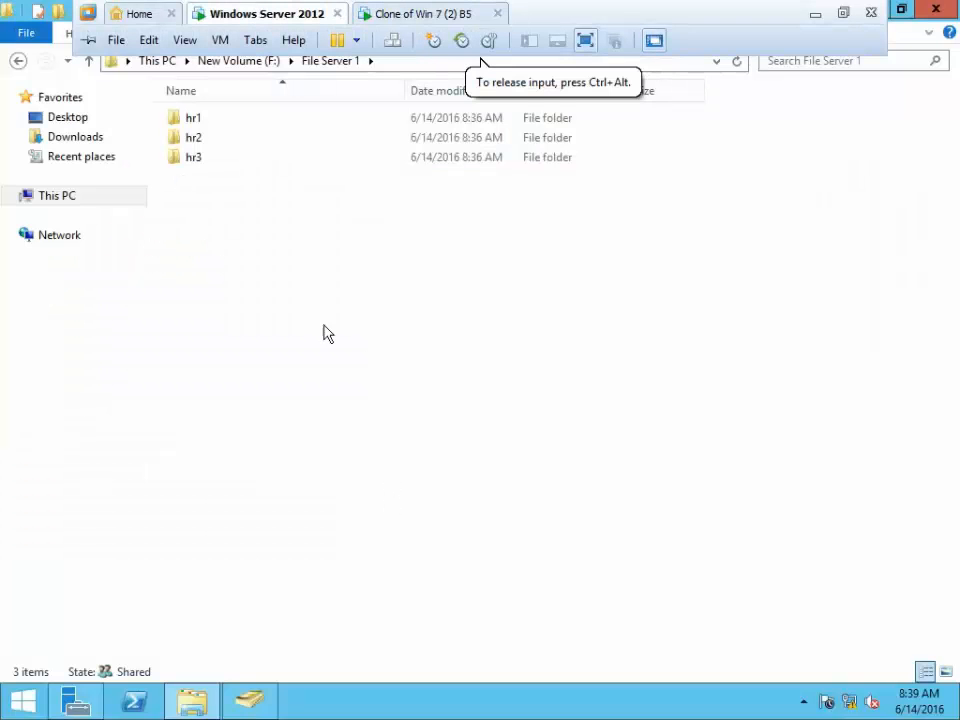
pyautogui.rightClick(290, 276)
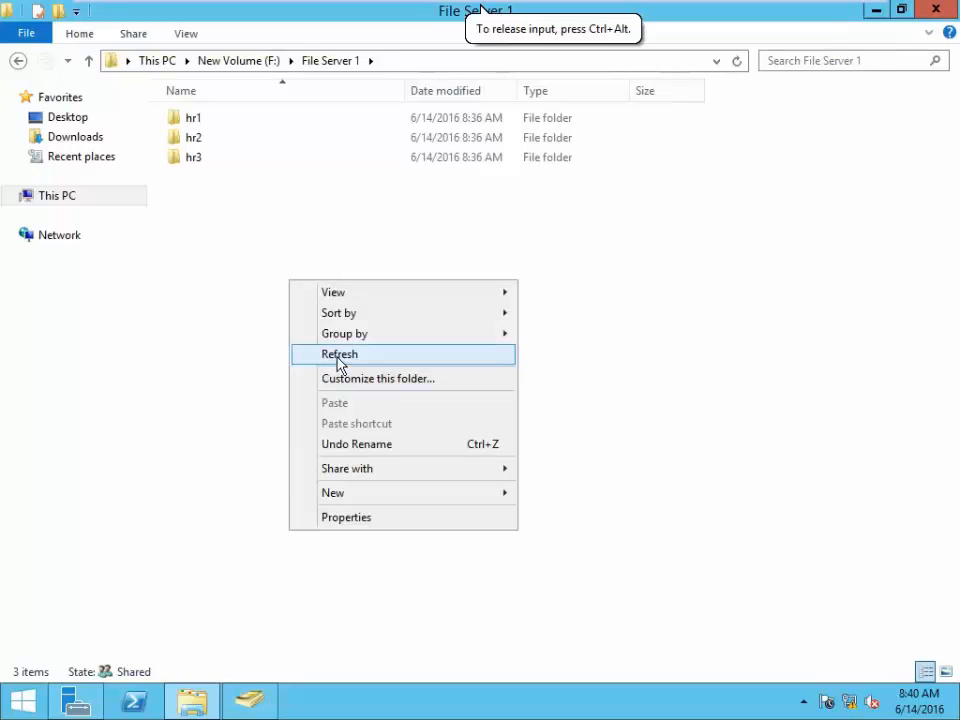
pyautogui.click(336, 364)
# - Select the hr1 folder and bring up its context menu
pyautogui.click(198, 120)
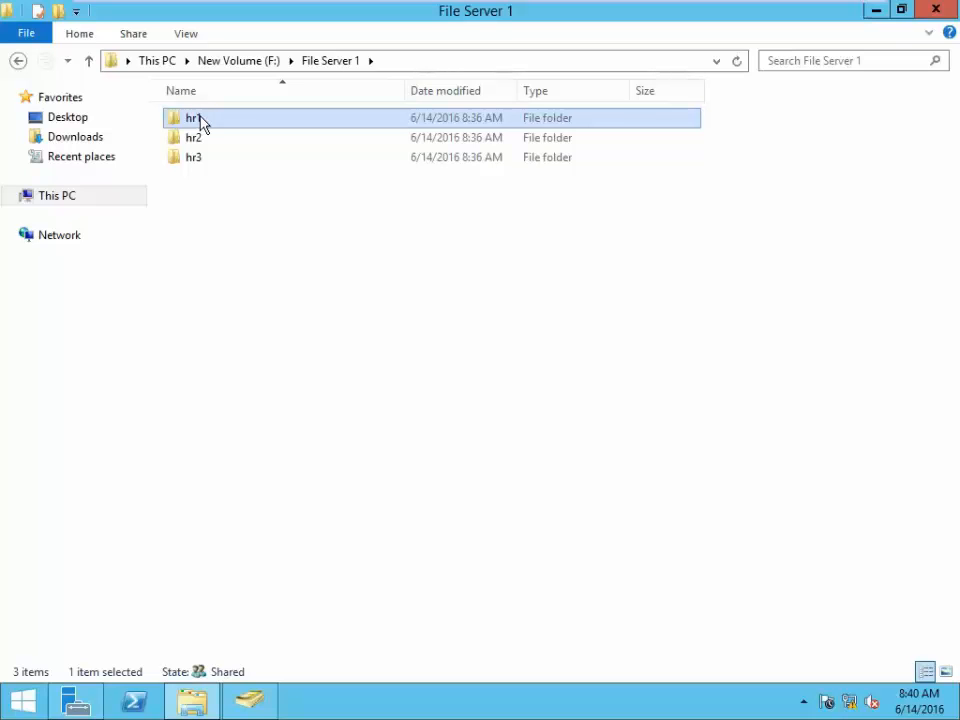
pyautogui.click(258, 277)
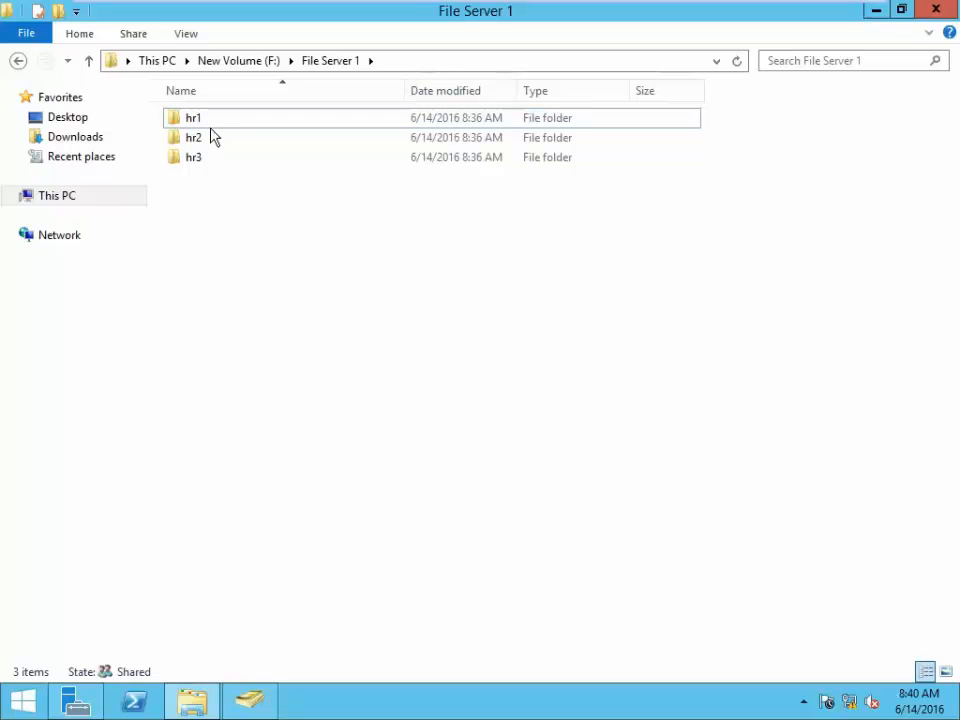
pyautogui.click(208, 125)
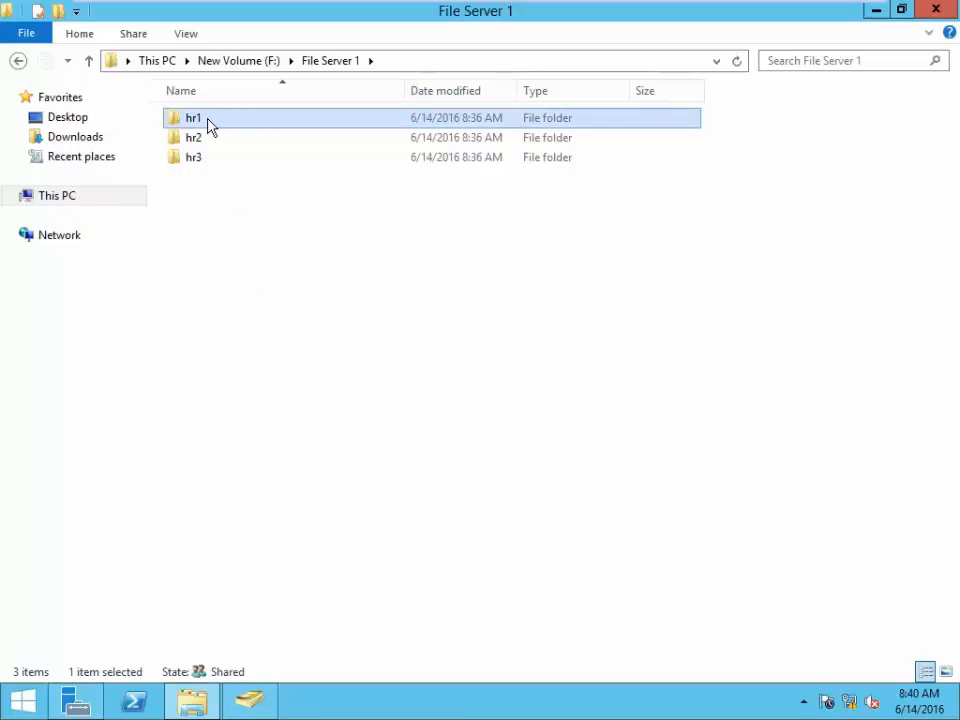
pyautogui.rightClick(209, 122)
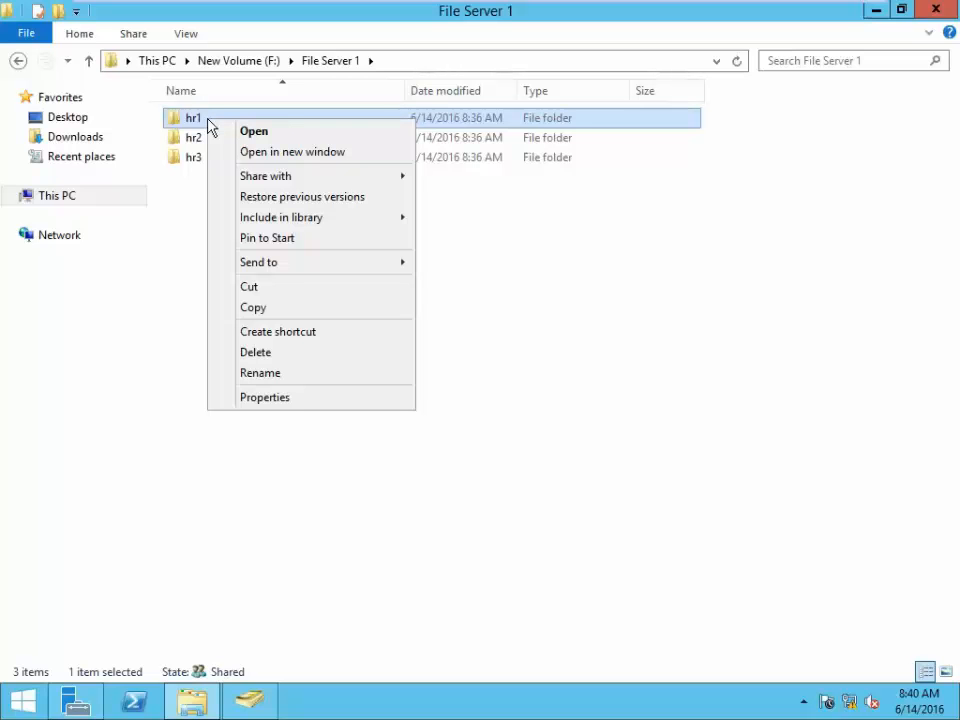
pyautogui.click(180, 255)
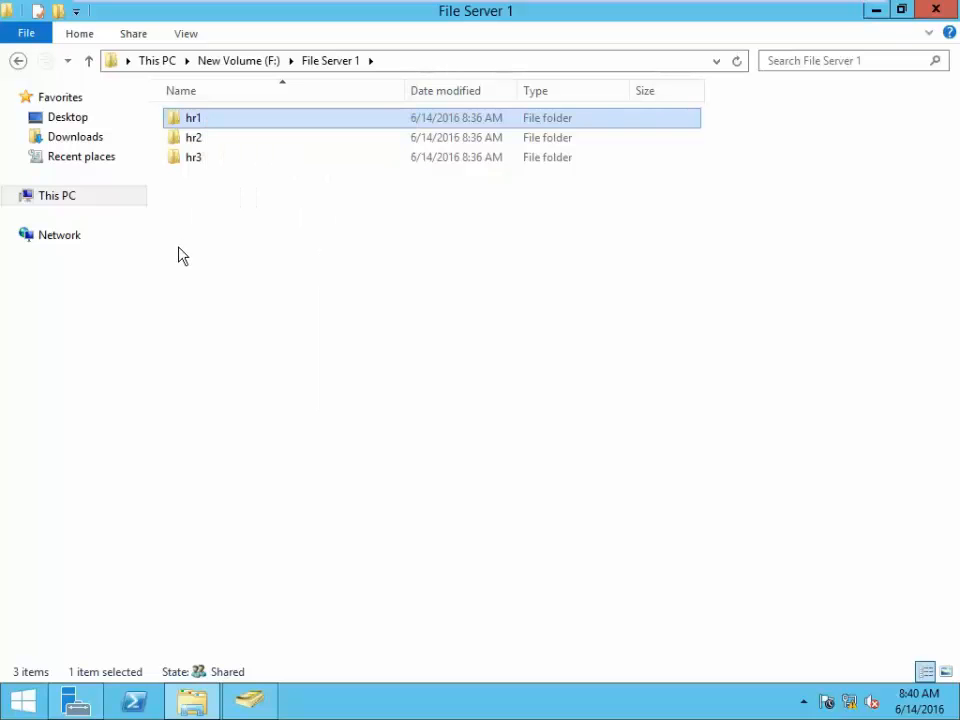
pyautogui.rightClick(198, 124)
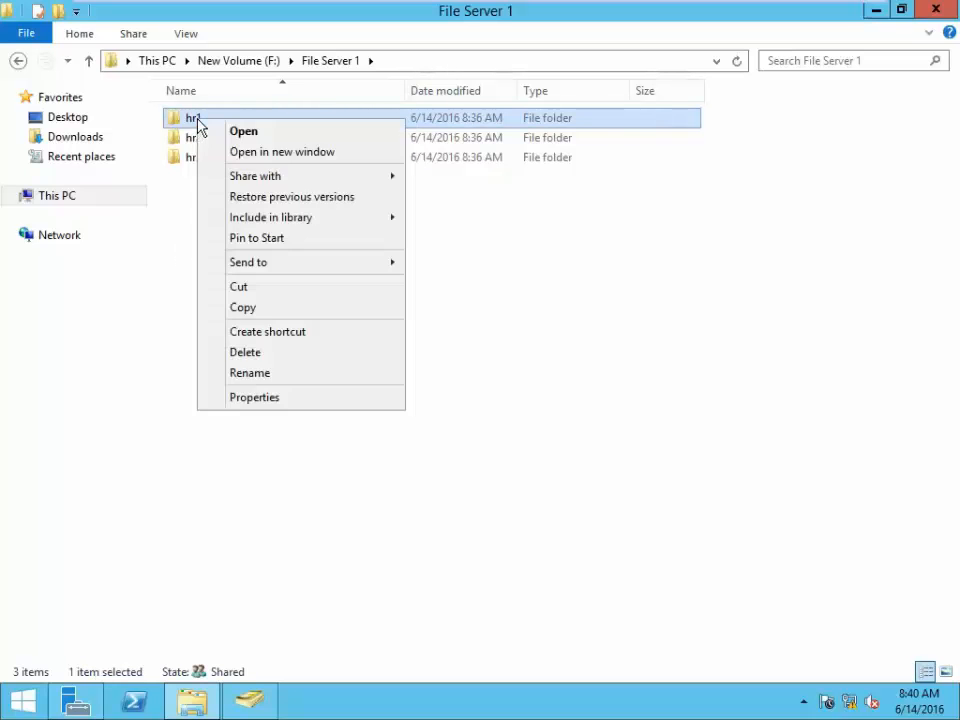
# - Add the user hr1 to the hr1 folder's security permissions
pyautogui.click(281, 397)
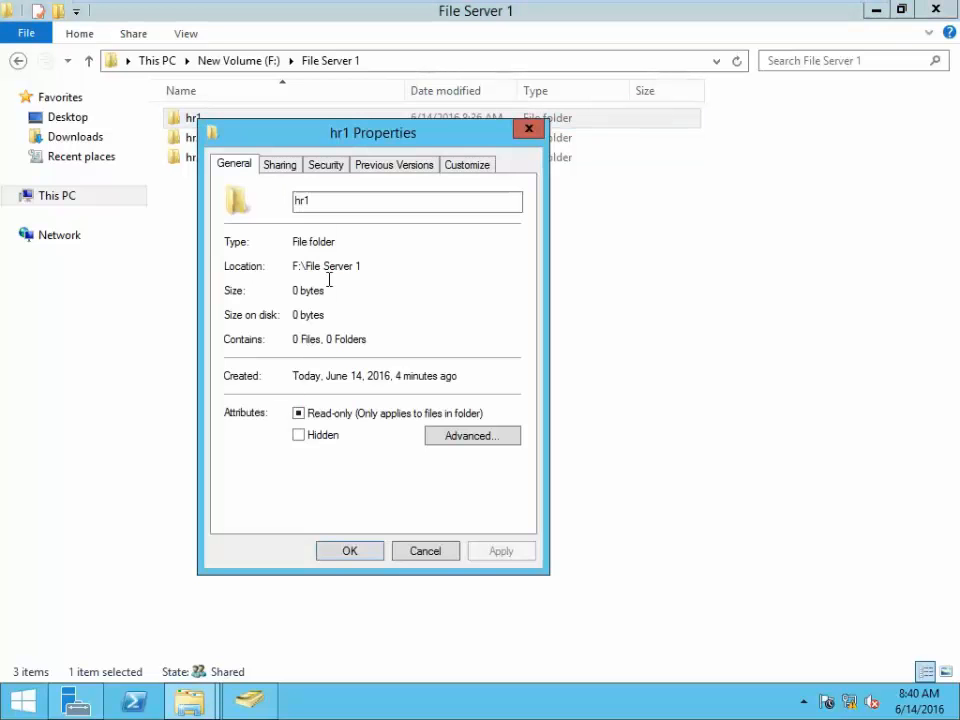
pyautogui.click(327, 168)
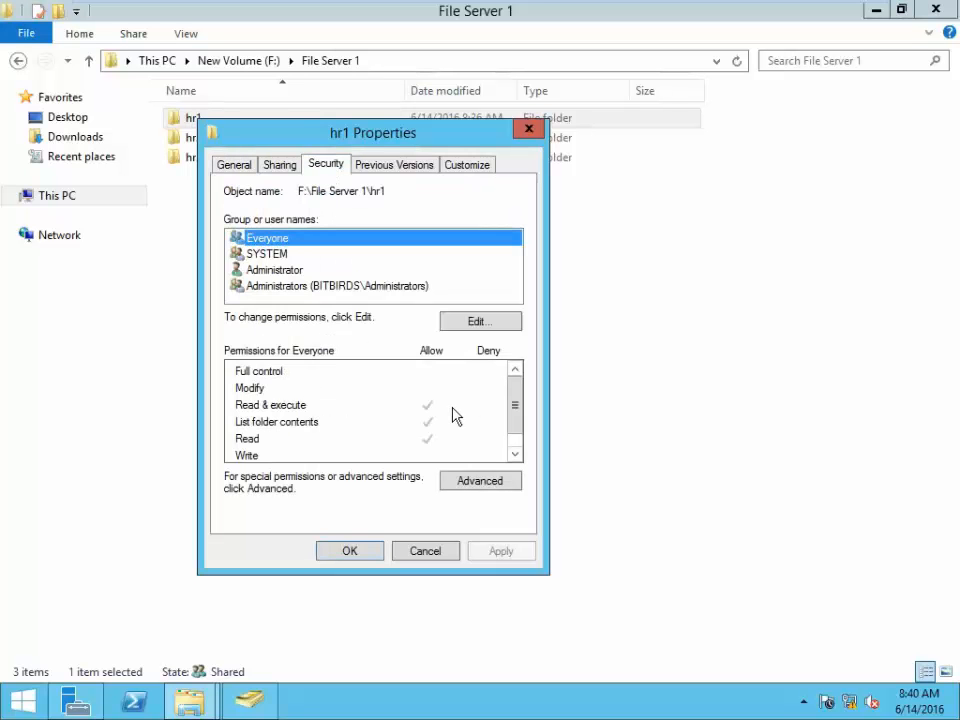
pyautogui.click(482, 323)
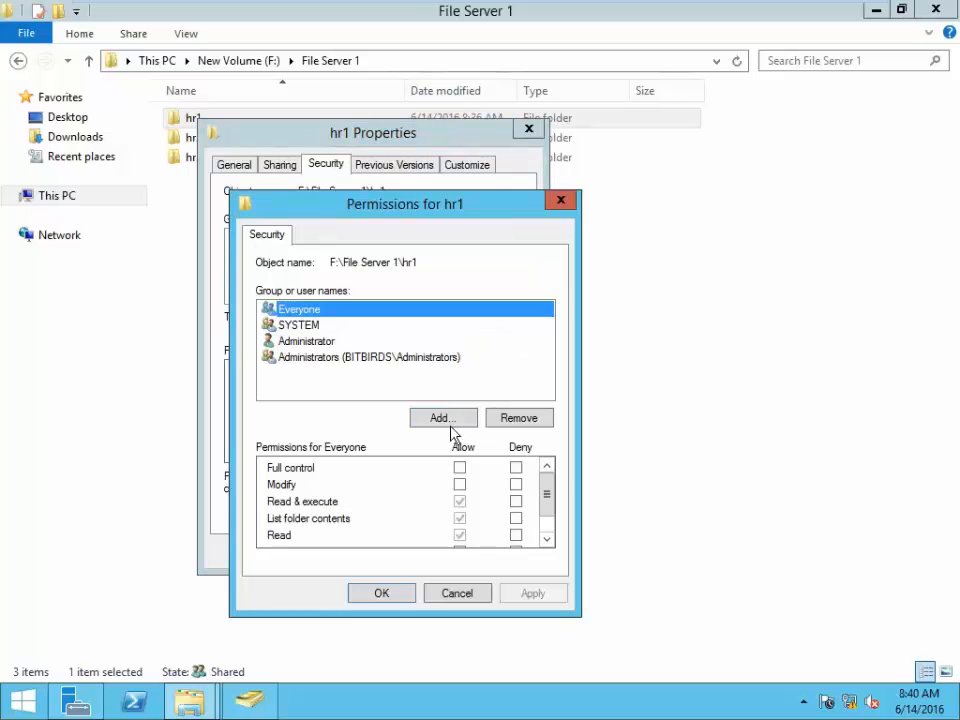
pyautogui.click(446, 418)
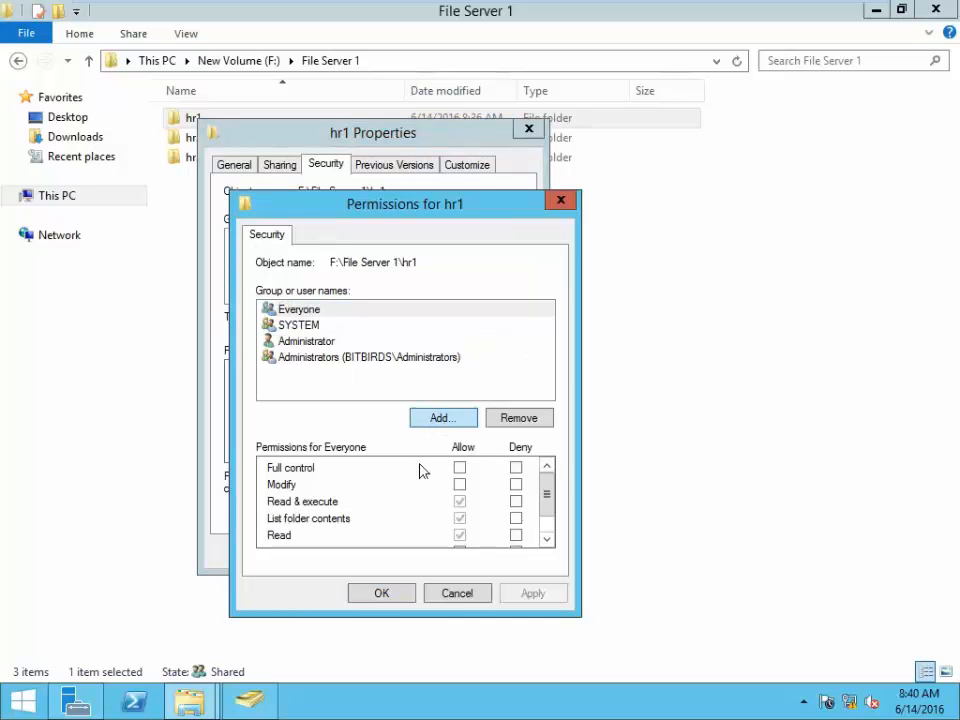
pyautogui.write('hr1')
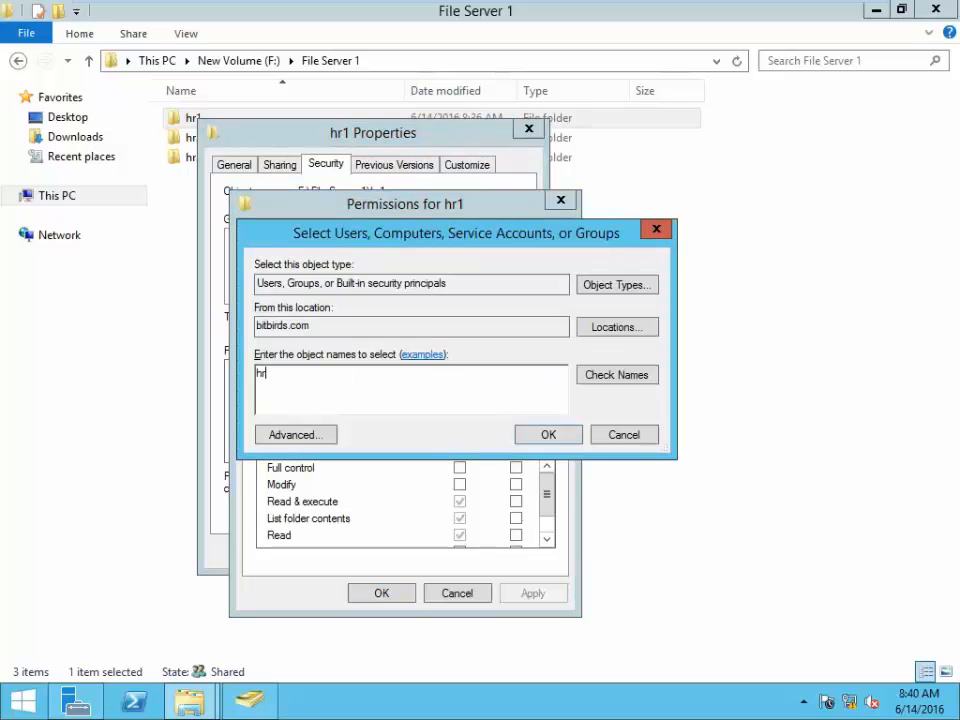
pyautogui.click(618, 382)
pyautogui.click(548, 435)
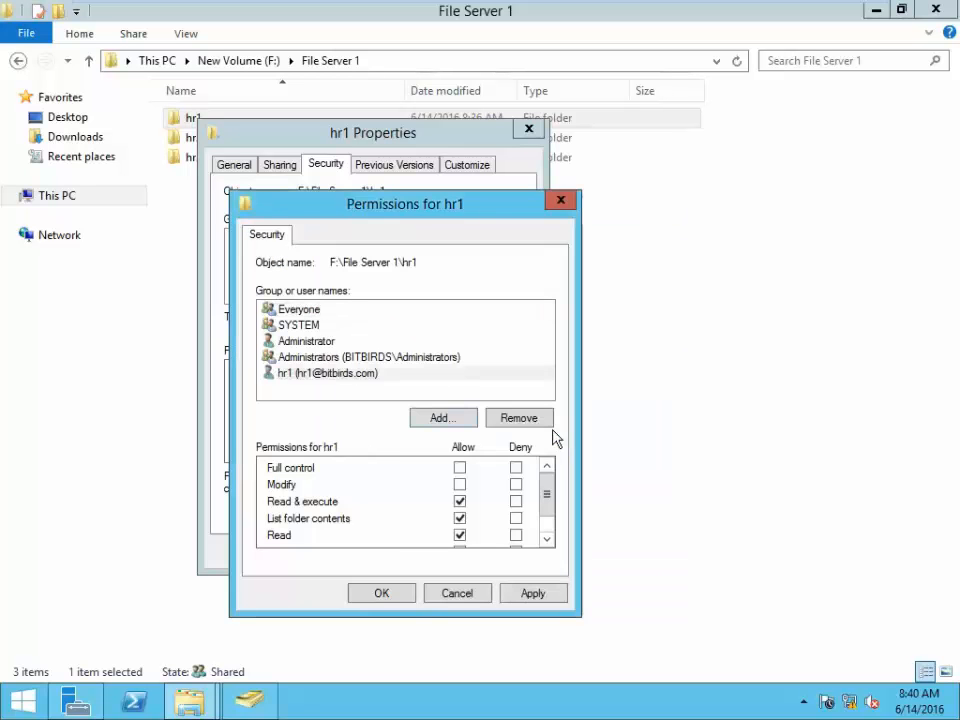
pyautogui.moveTo(546, 486); pyautogui.dragTo(553, 441)
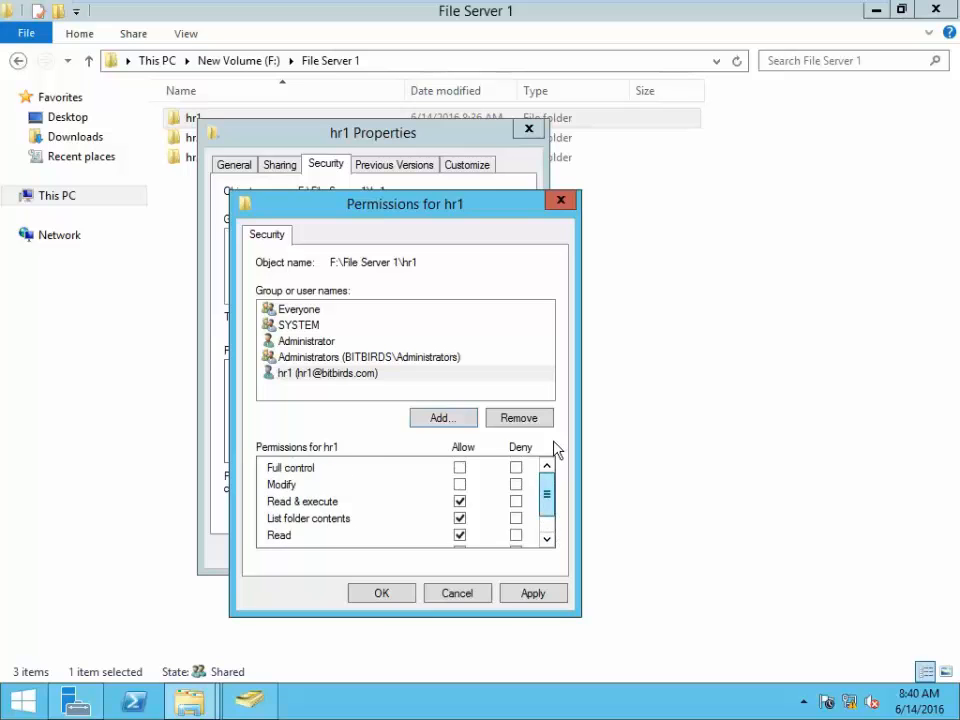
# - Allow Write and Modify for user hr1 and save the permissions
pyautogui.click(326, 378)
pyautogui.click(306, 357)
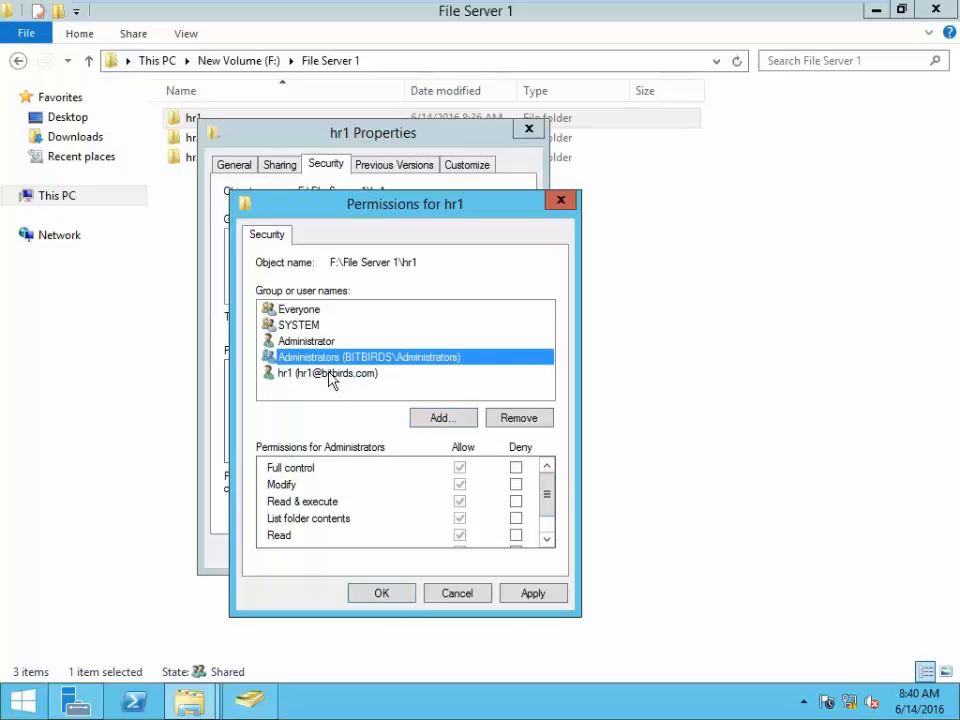
pyautogui.click(329, 373)
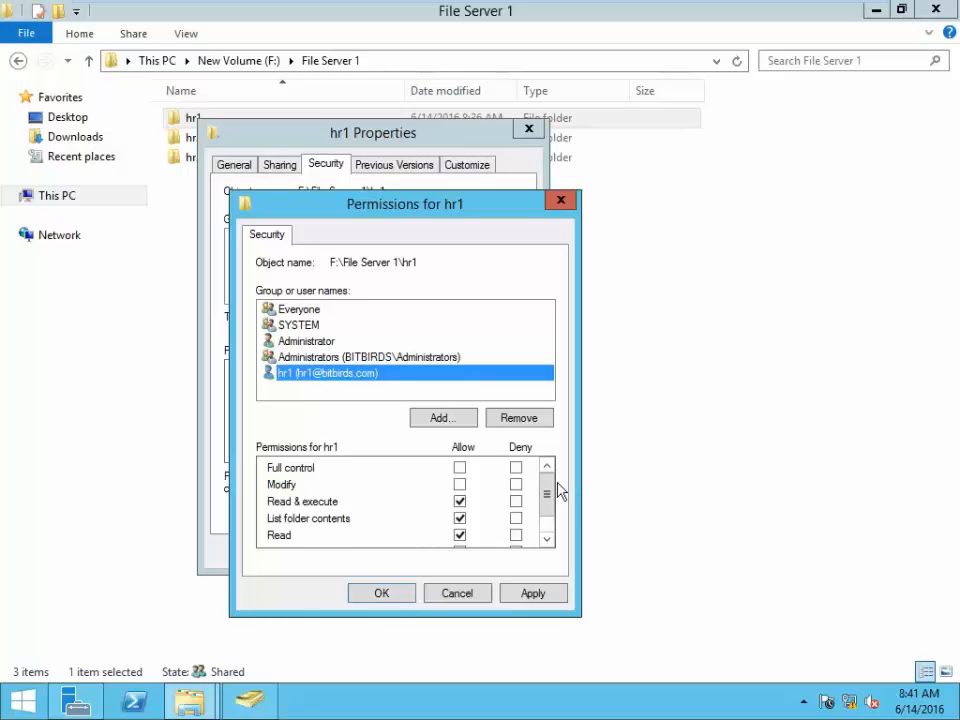
pyautogui.moveTo(546, 491); pyautogui.dragTo(550, 507)
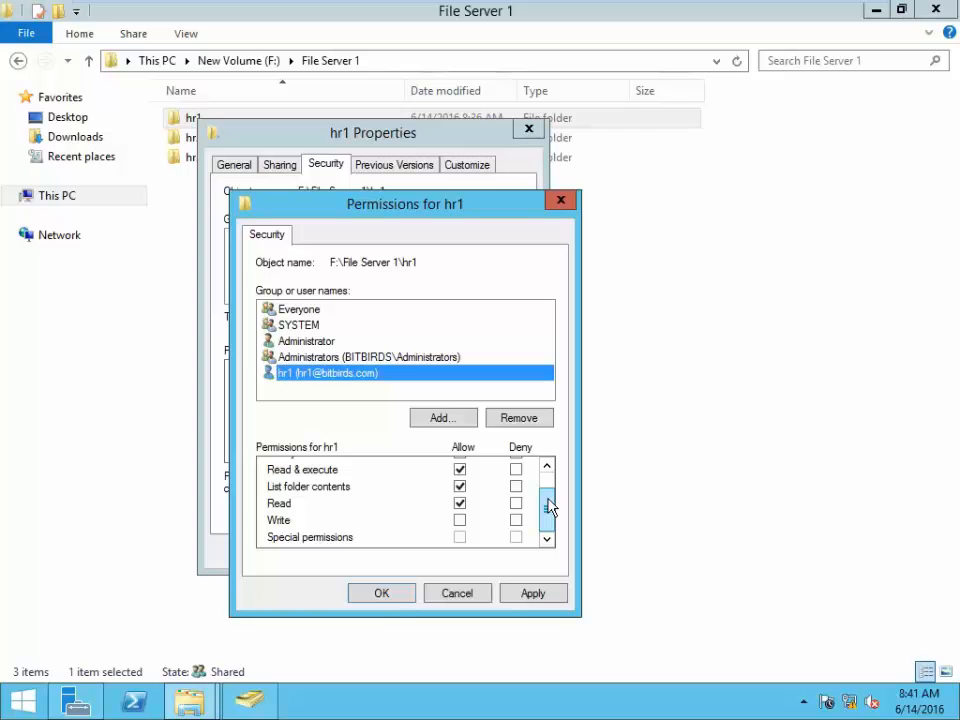
pyautogui.click(460, 522)
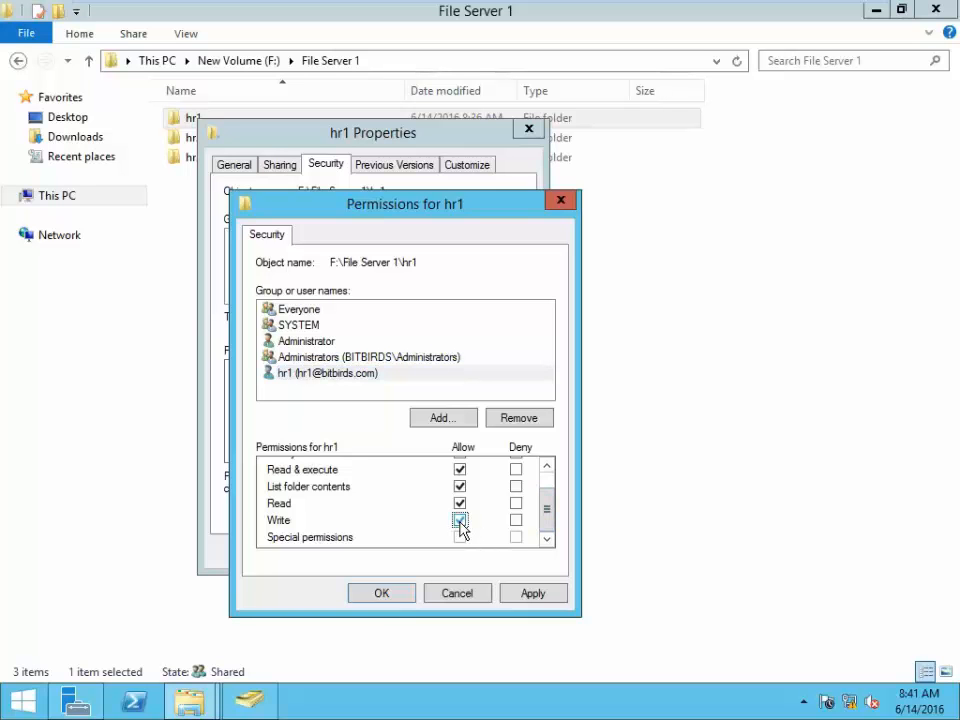
pyautogui.moveTo(549, 510); pyautogui.dragTo(551, 492)
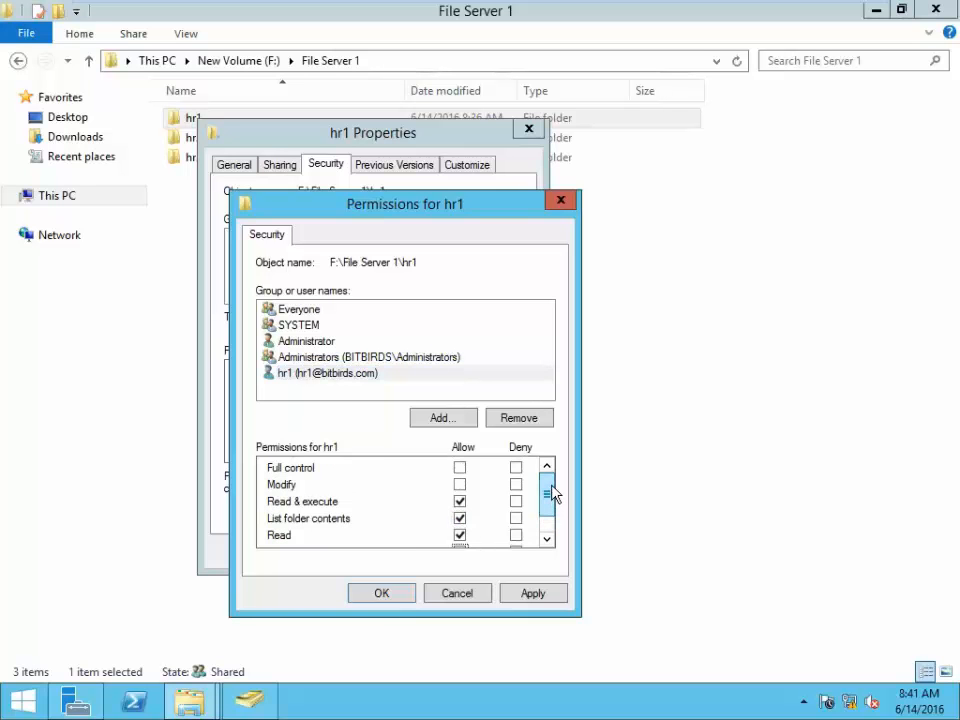
pyautogui.click(460, 485)
pyautogui.moveTo(546, 491); pyautogui.dragTo(544, 521)
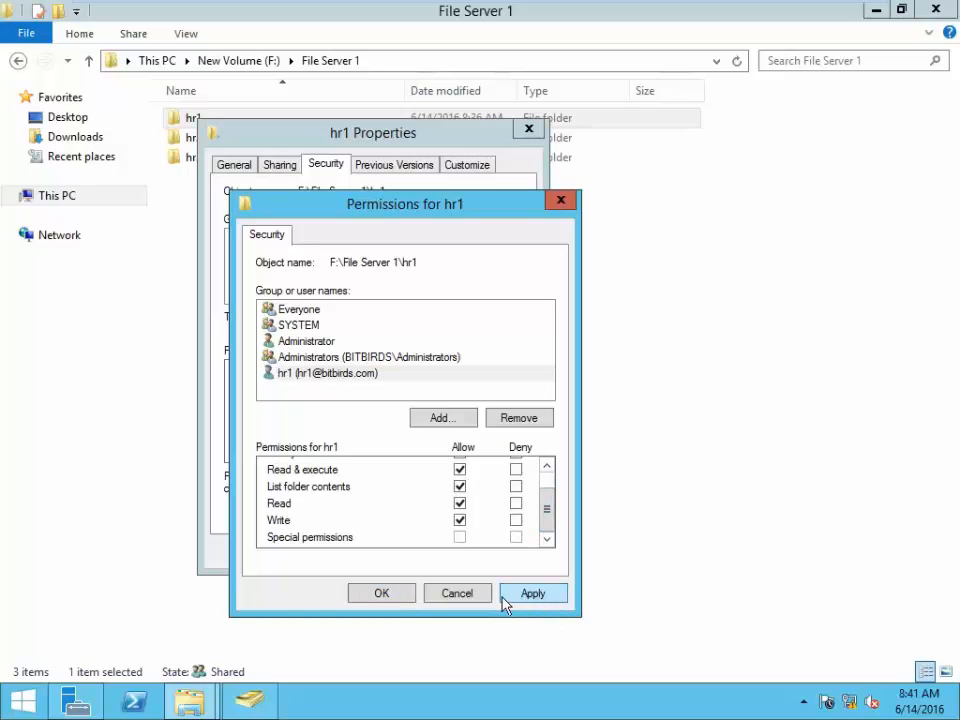
pyautogui.click(381, 594)
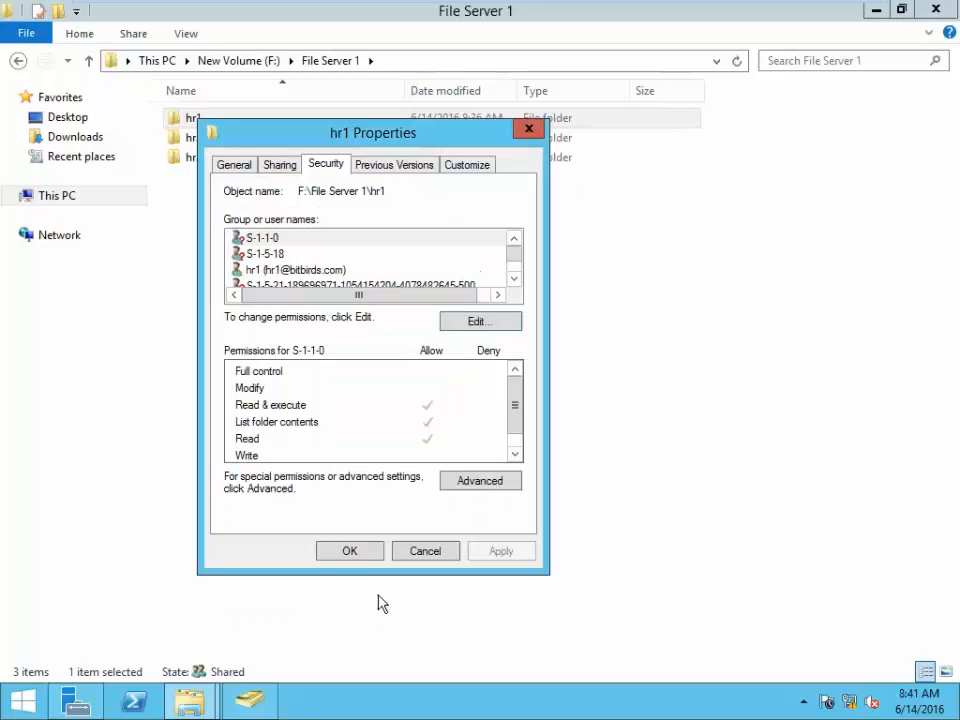
# - Close hr1 Properties, refresh the listing, and open the hr2 folder's properties
pyautogui.click(350, 552)
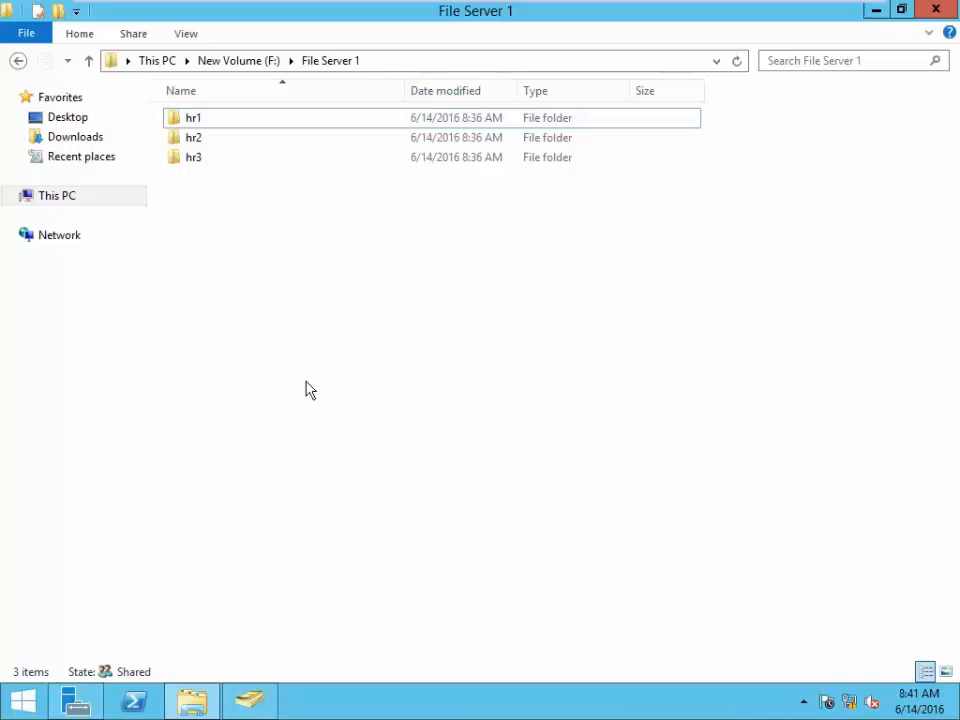
pyautogui.rightClick(265, 289)
pyautogui.click(343, 365)
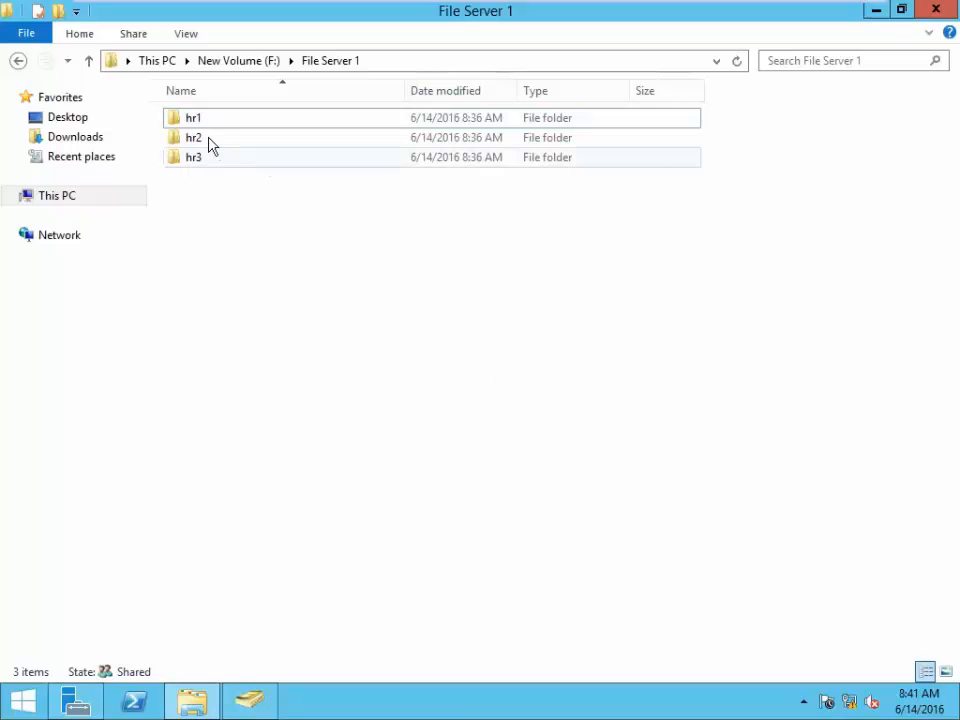
pyautogui.click(207, 143)
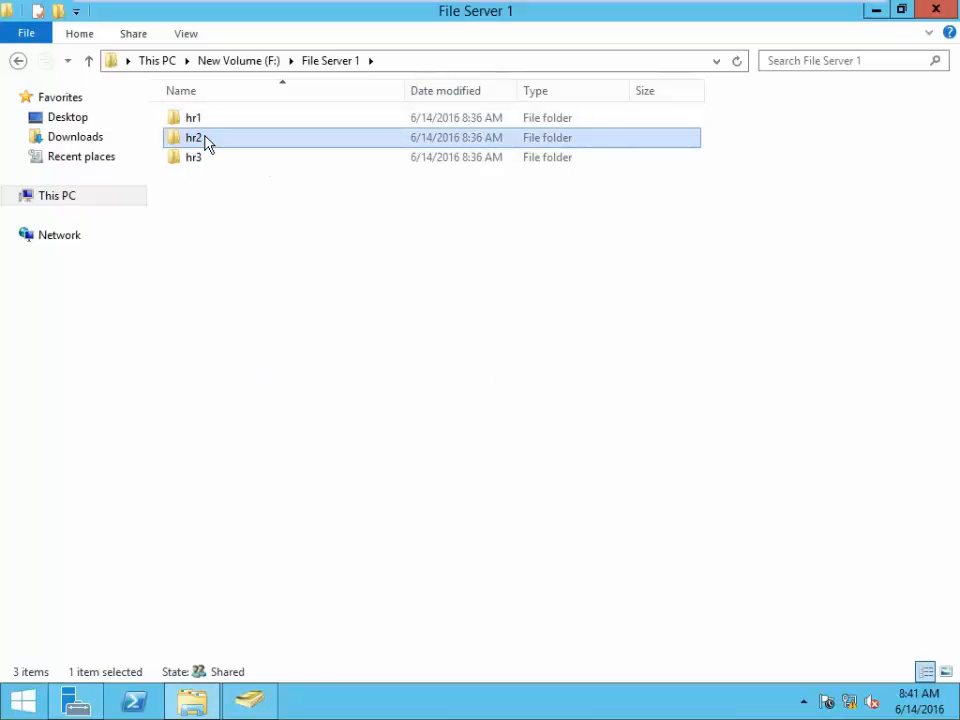
pyautogui.rightClick(207, 143)
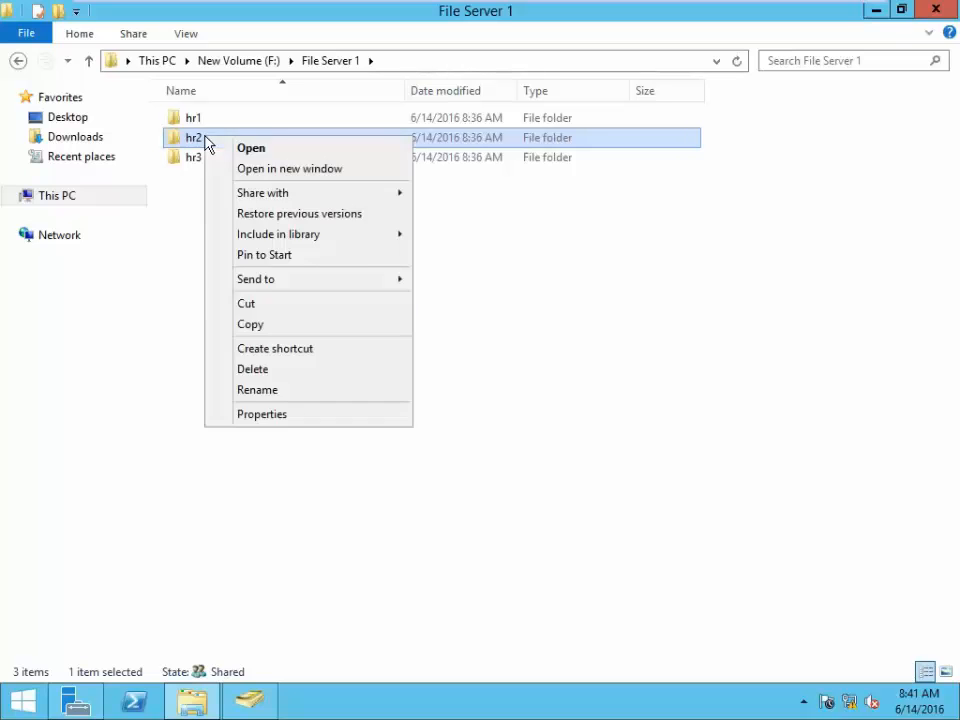
pyautogui.click(280, 415)
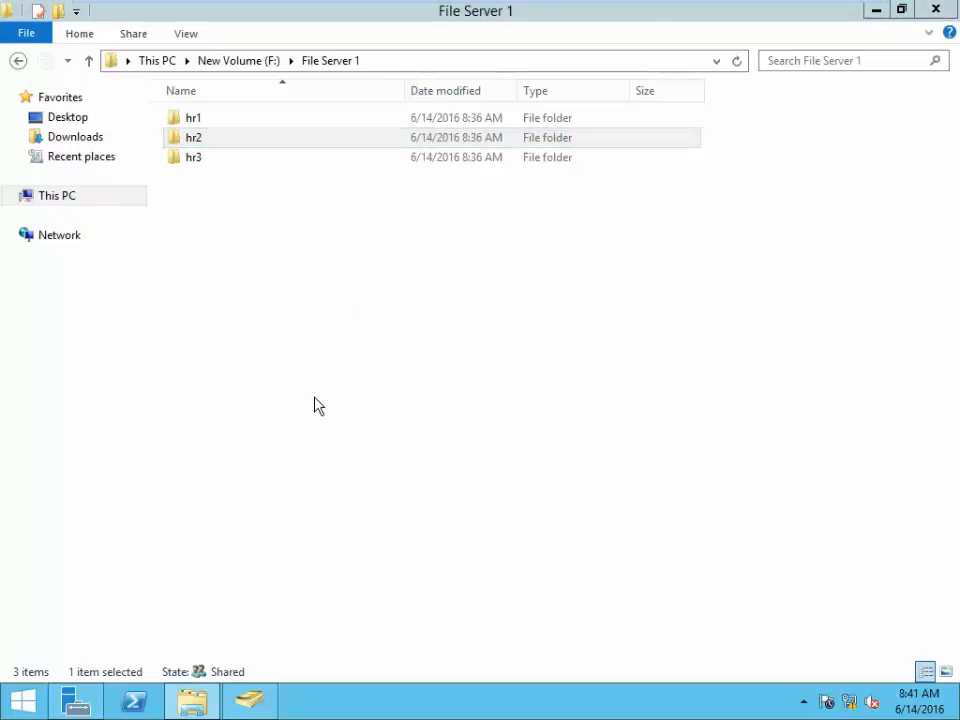
# - Refresh and minimize File Server 1, close hr2 properties, and minimize Server Manager
pyautogui.click(321, 266)
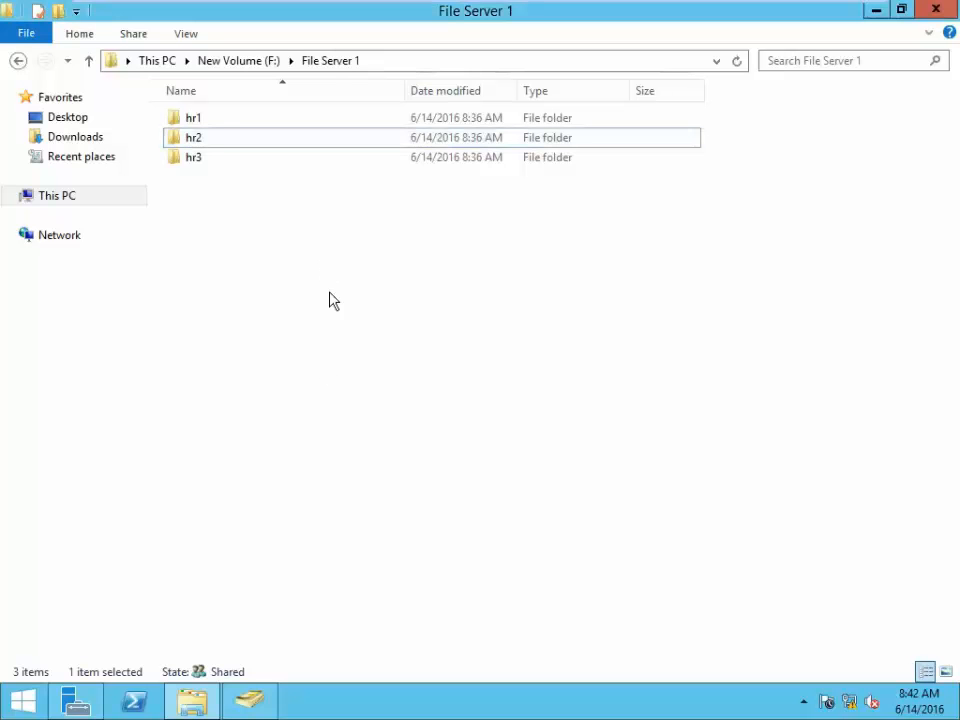
pyautogui.rightClick(320, 262)
pyautogui.click(350, 338)
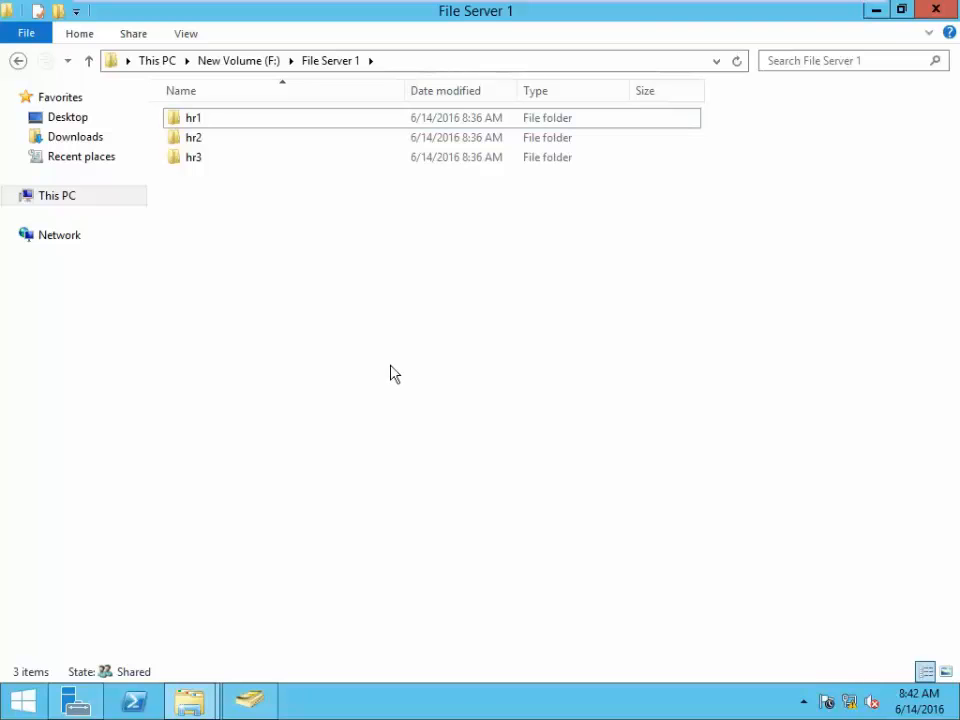
pyautogui.click(876, 11)
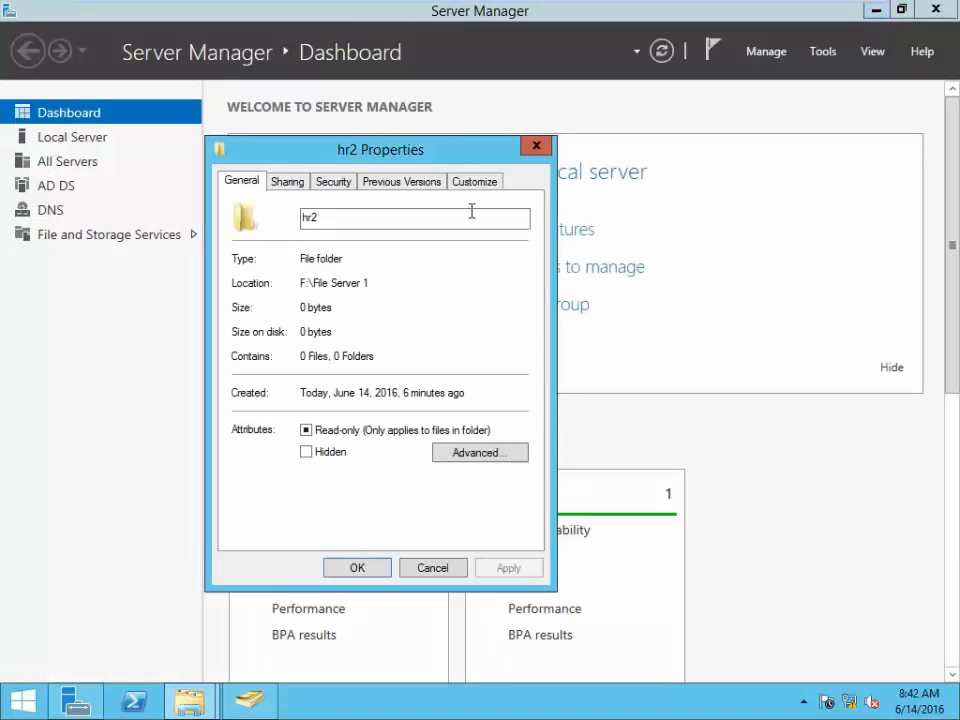
pyautogui.click(537, 147)
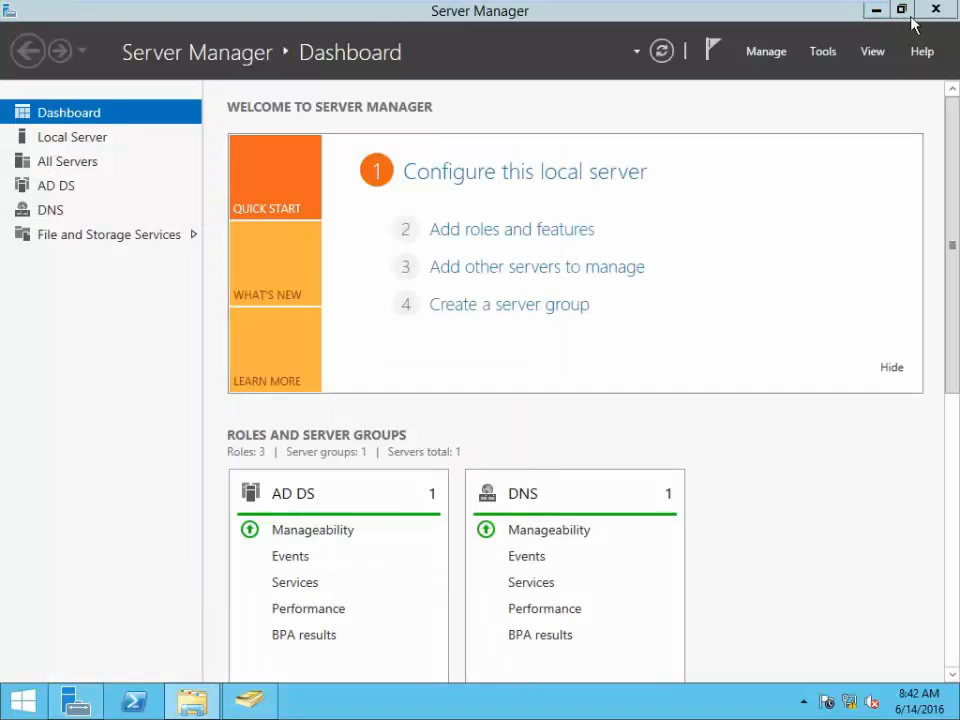
pyautogui.click(875, 9)
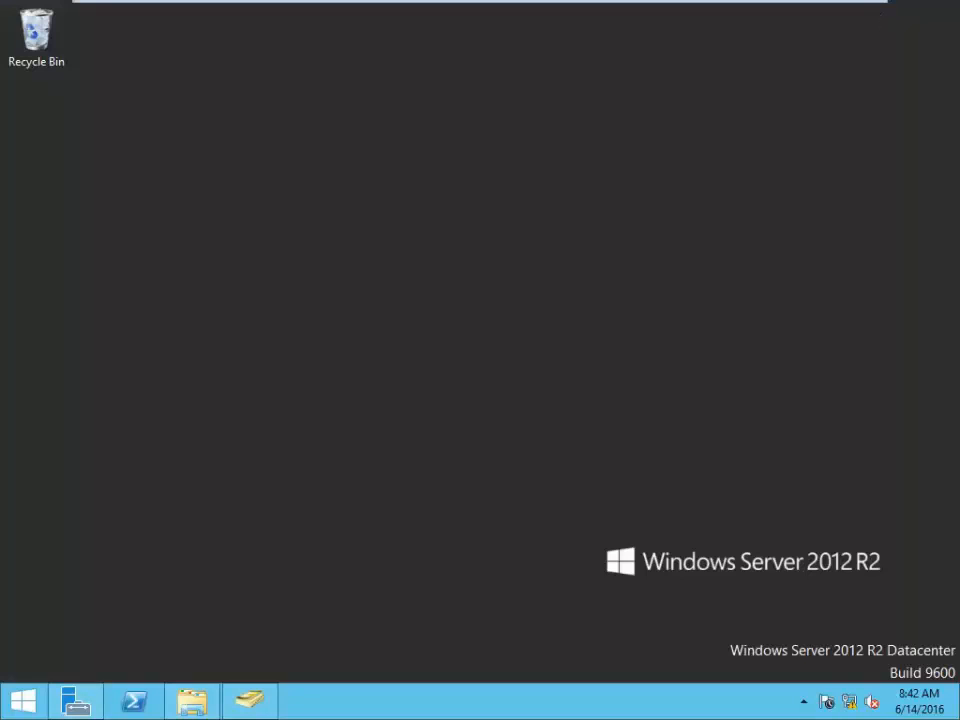
# - Refresh the desktop twice and restore the File Server 1 window
pyautogui.rightClick(386, 258)
pyautogui.click(394, 240)
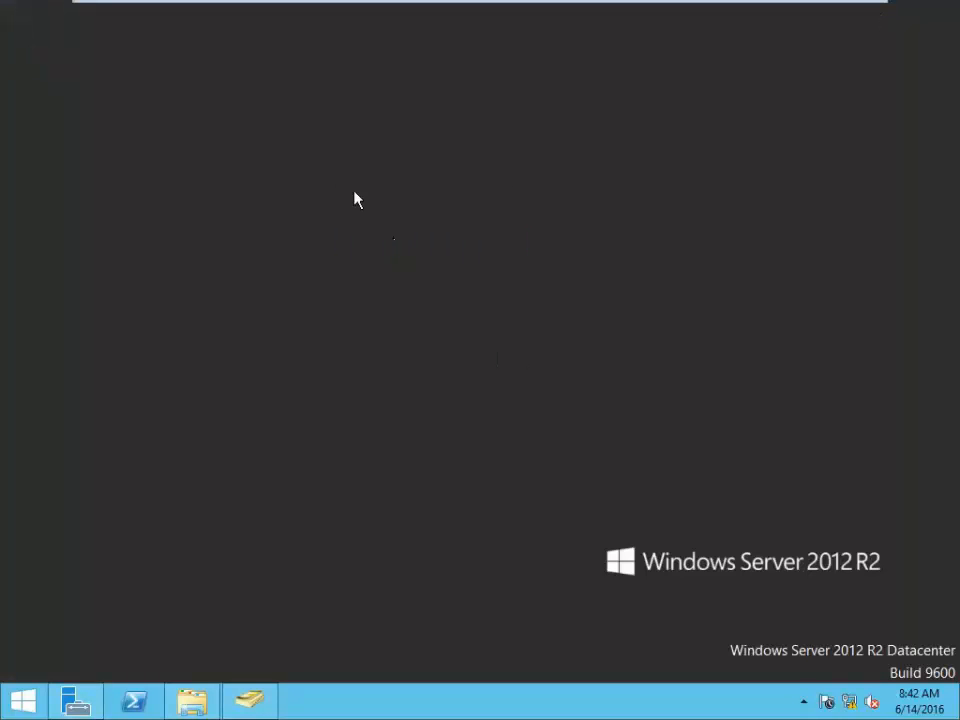
pyautogui.rightClick(395, 254)
pyautogui.click(394, 245)
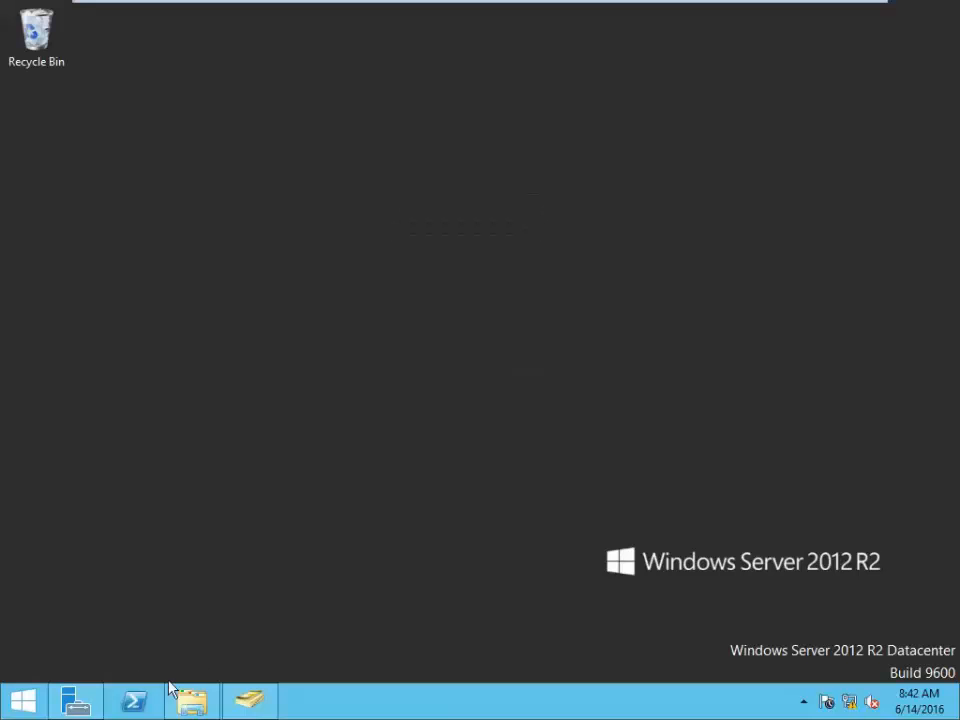
pyautogui.moveTo(88, 710)
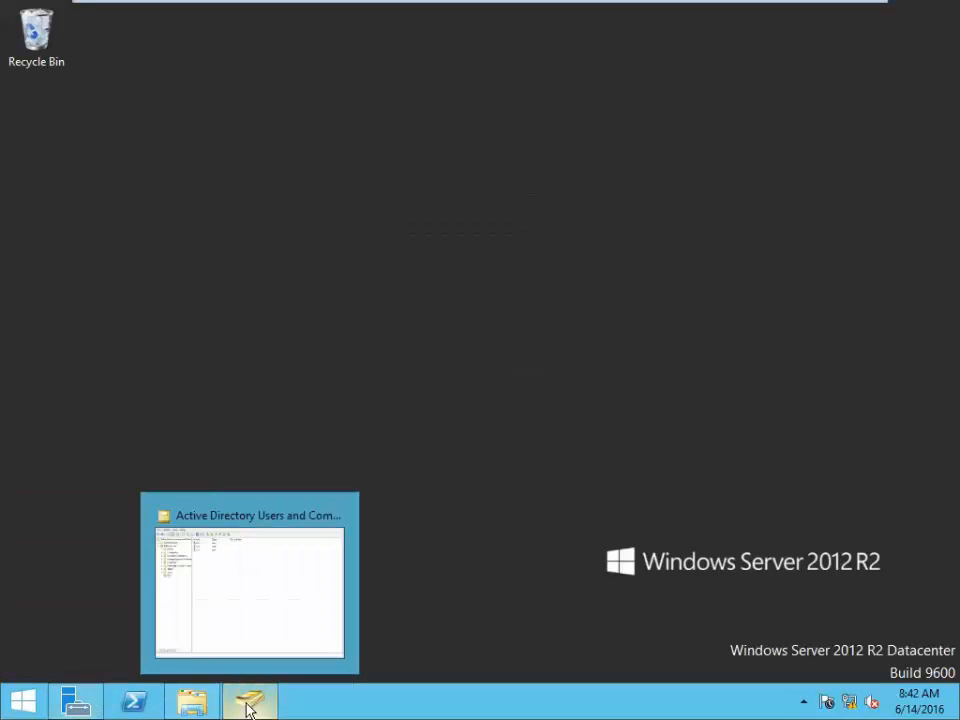
pyautogui.click(190, 700)
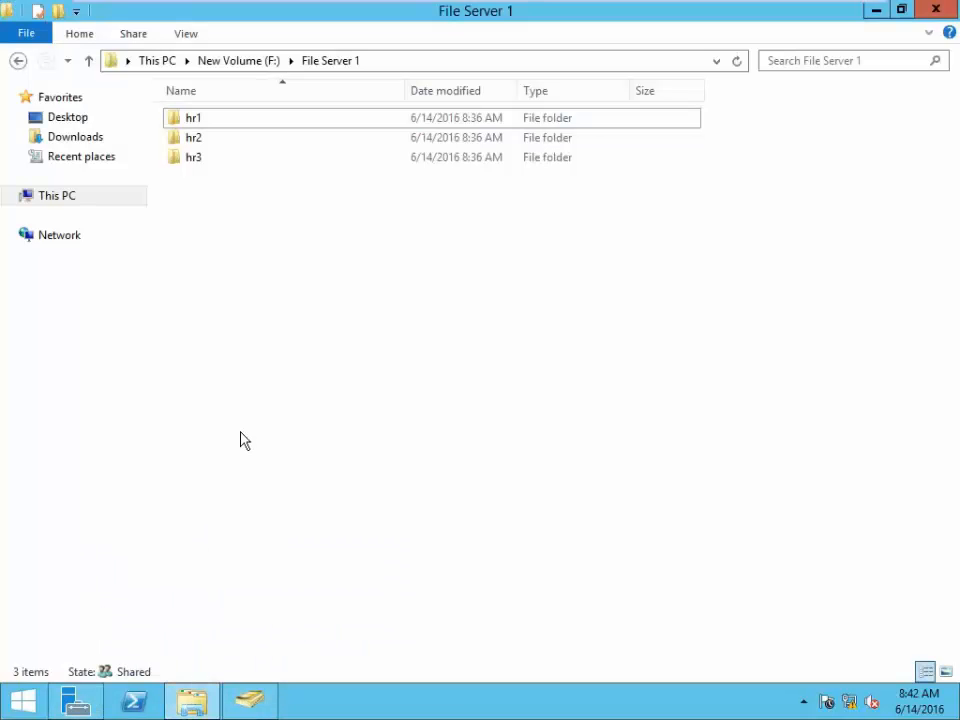
# - Reopen hr2's properties, minimize File Server 1, and refresh the desktop
pyautogui.click(196, 145)
pyautogui.rightClick(194, 141)
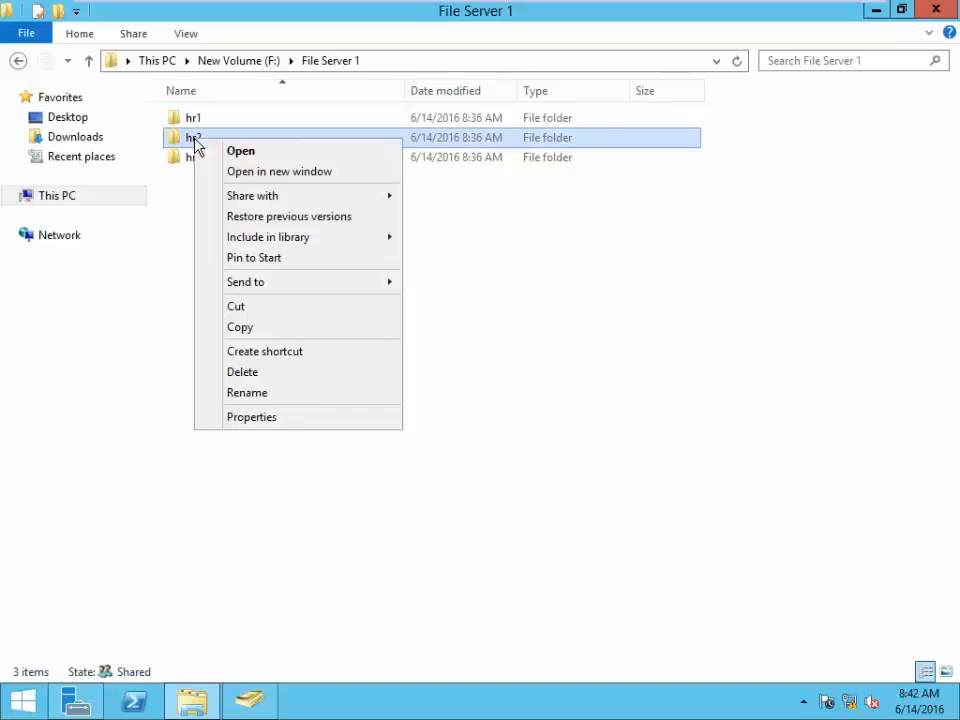
pyautogui.click(288, 425)
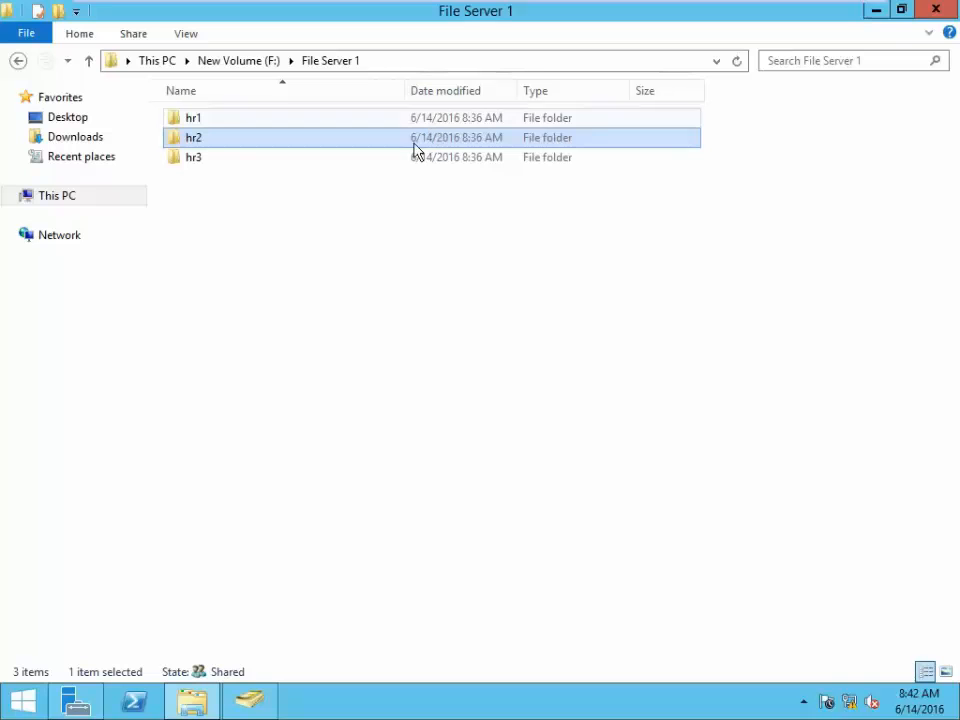
pyautogui.click(878, 13)
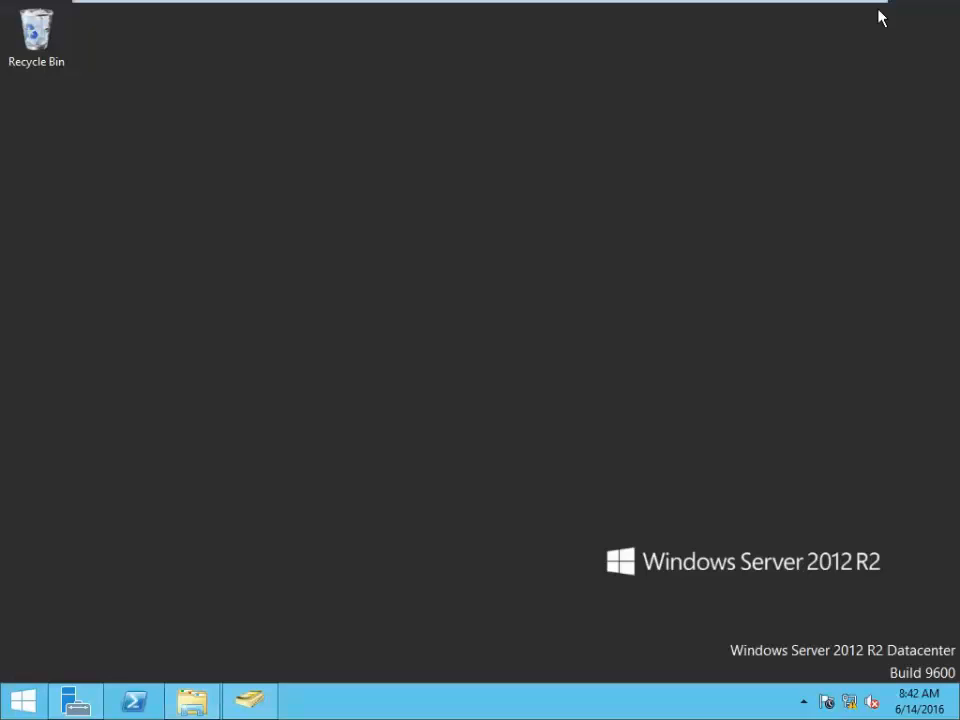
pyautogui.rightClick(358, 206)
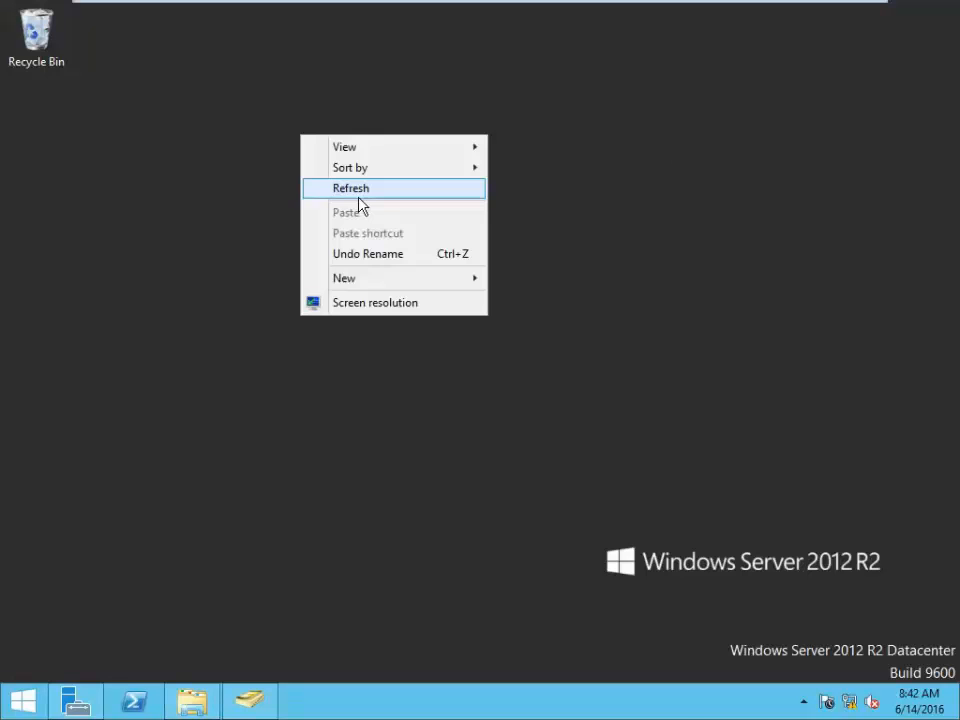
pyautogui.click(360, 204)
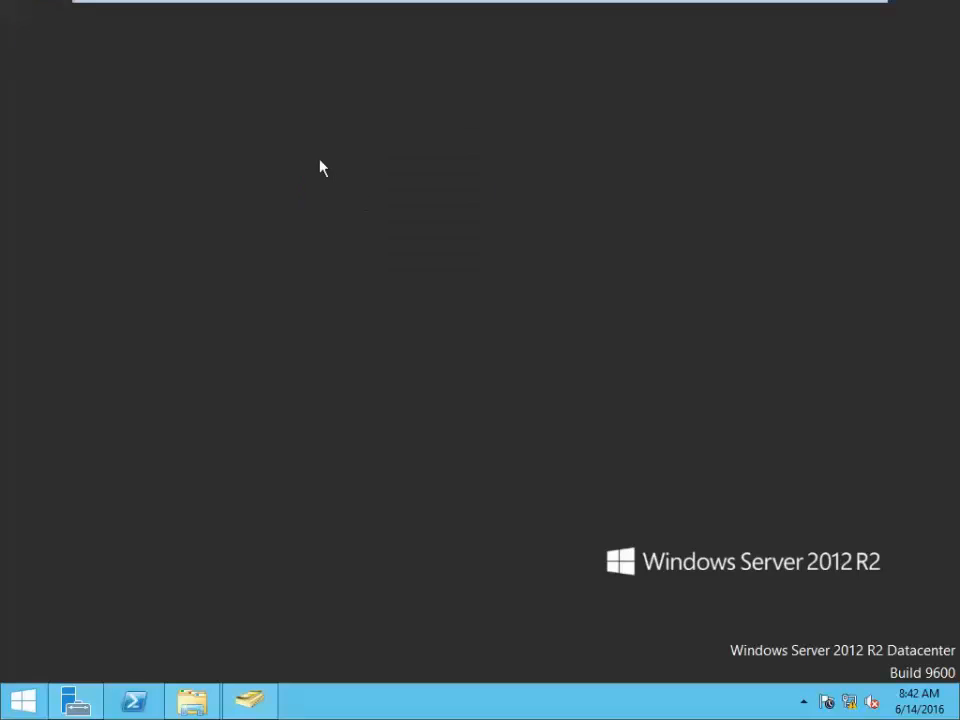
pyautogui.rightClick(361, 211)
pyautogui.click(364, 214)
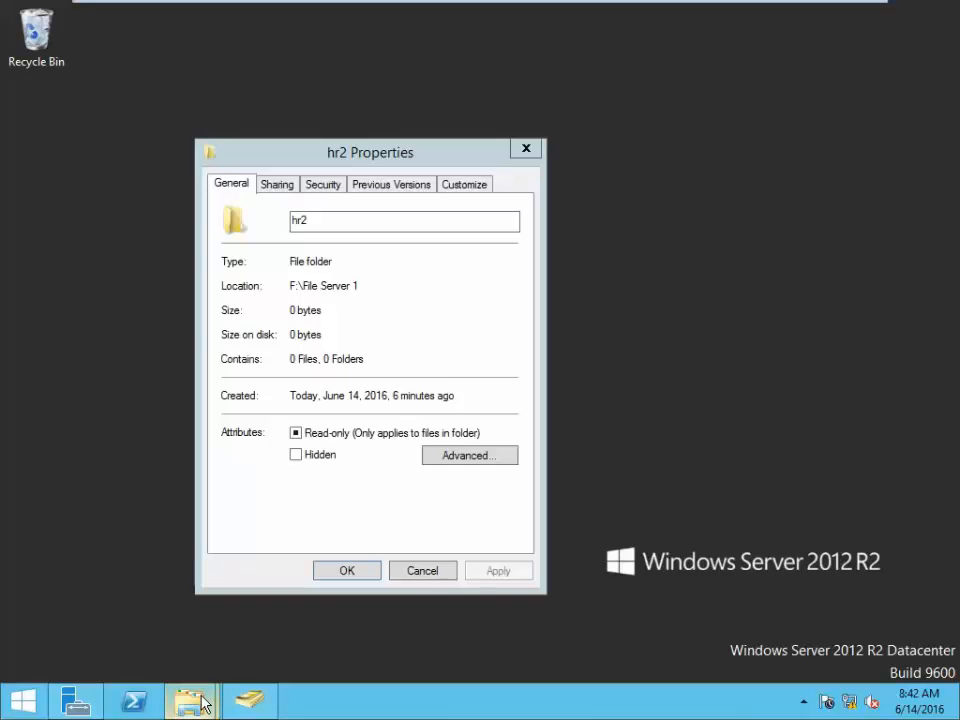
# - Add the user hr2 to the hr2 folder's security permissions
pyautogui.click(325, 187)
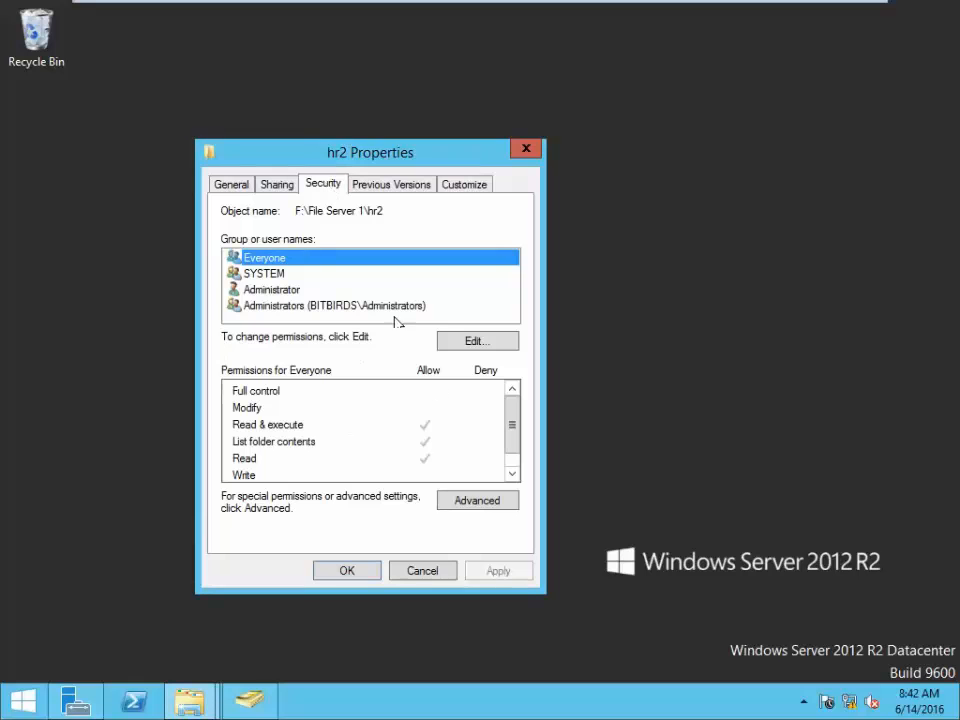
pyautogui.click(482, 343)
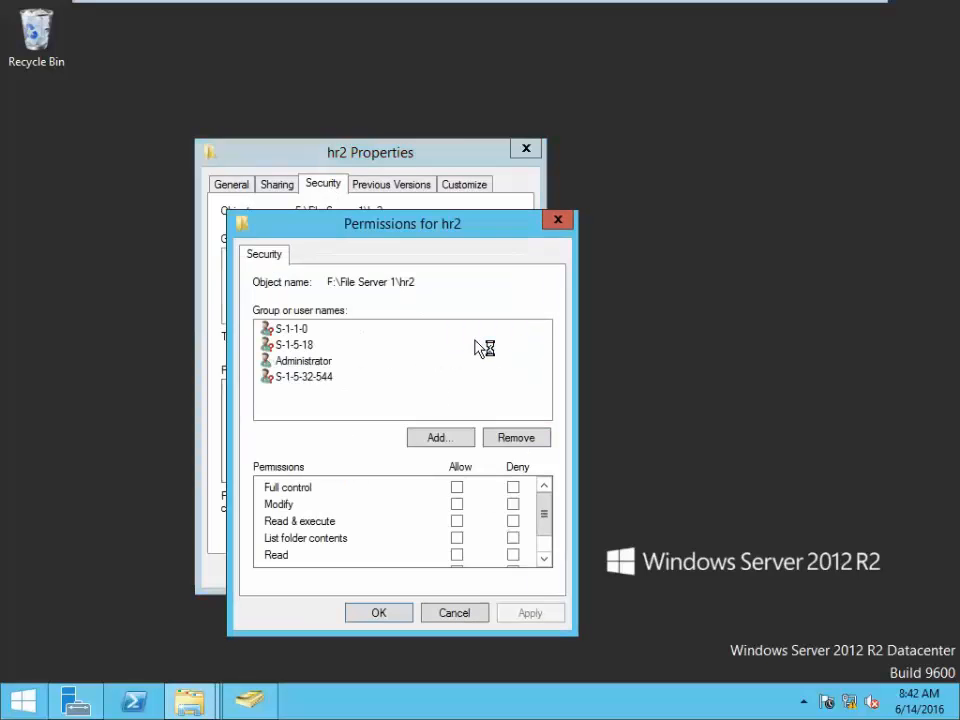
pyautogui.click(442, 440)
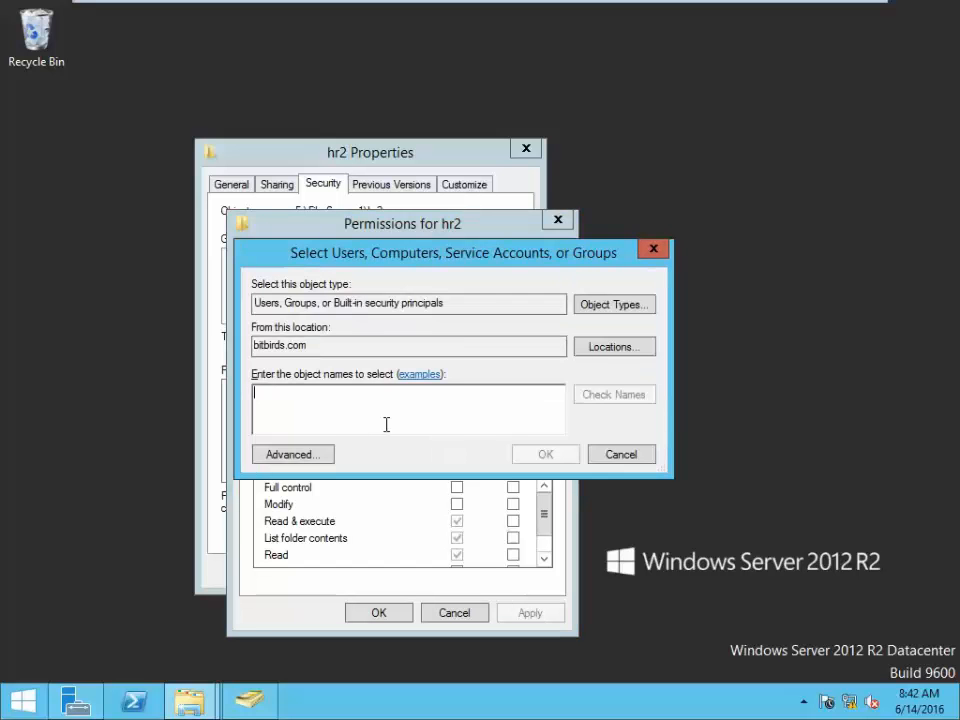
pyautogui.write('hr2')
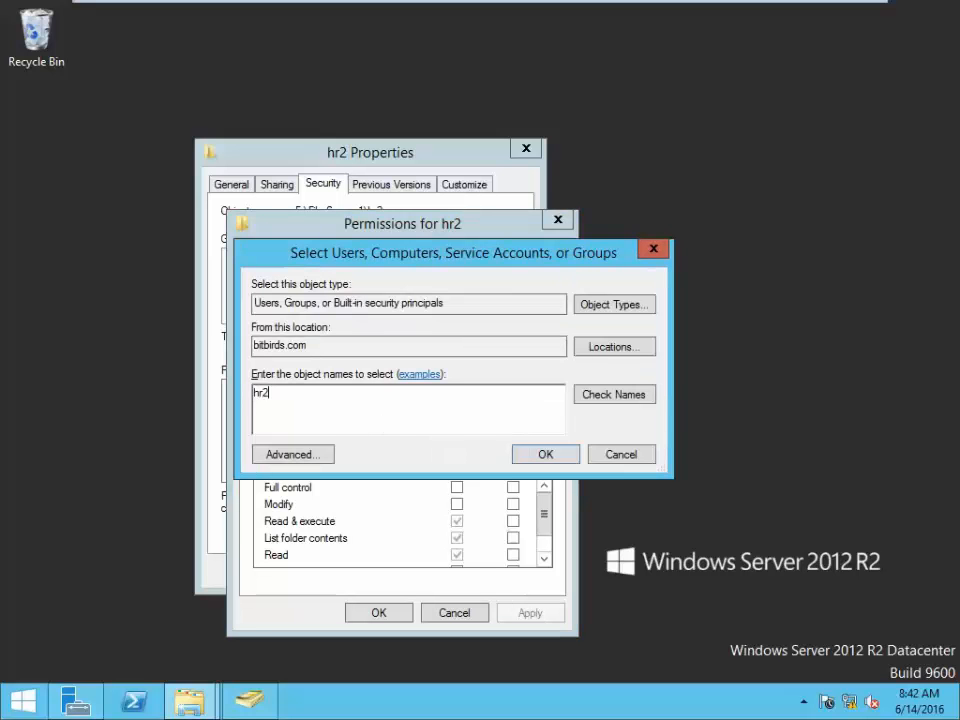
pyautogui.click(615, 398)
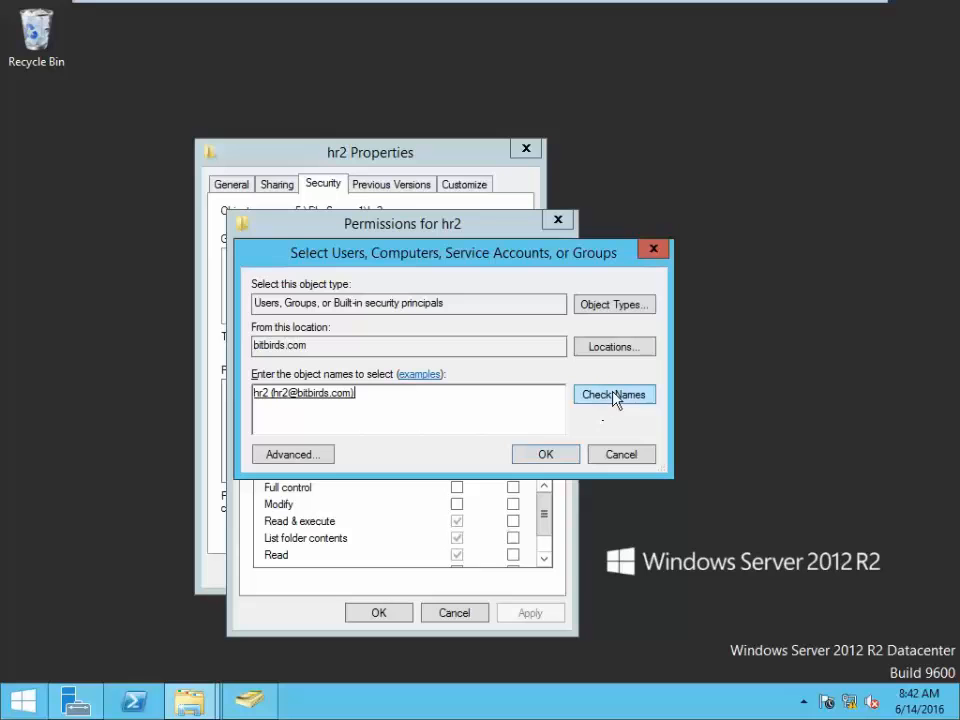
pyautogui.click(548, 457)
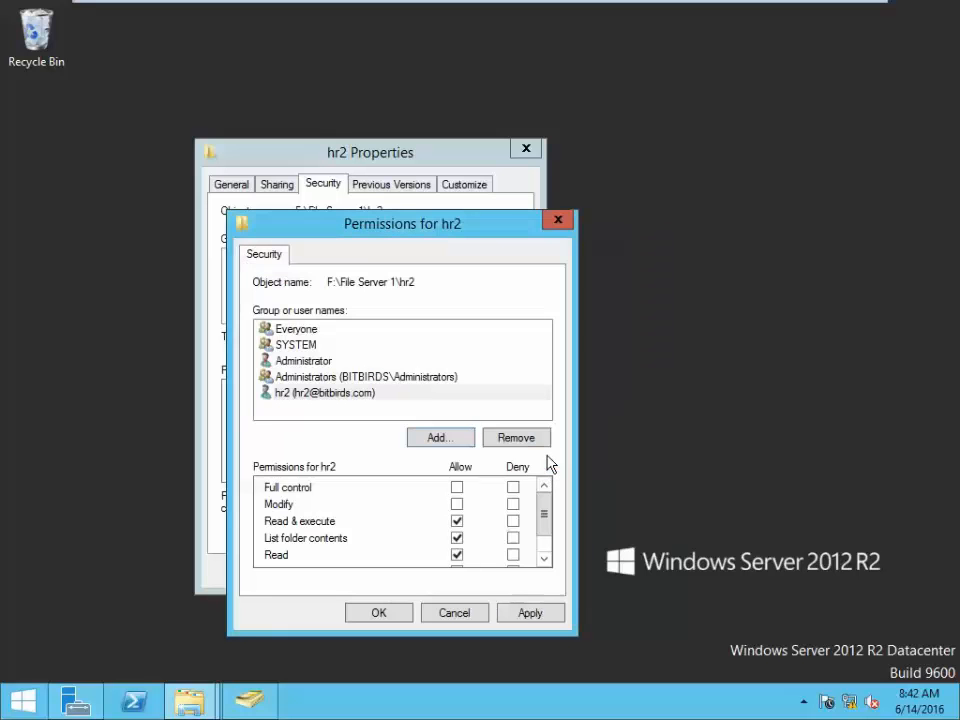
# - Allow Modify for user hr2, save and close the dialogs, then restore File Server 1
pyautogui.click(457, 503)
pyautogui.moveTo(541, 514); pyautogui.dragTo(555, 550)
pyautogui.click(540, 614)
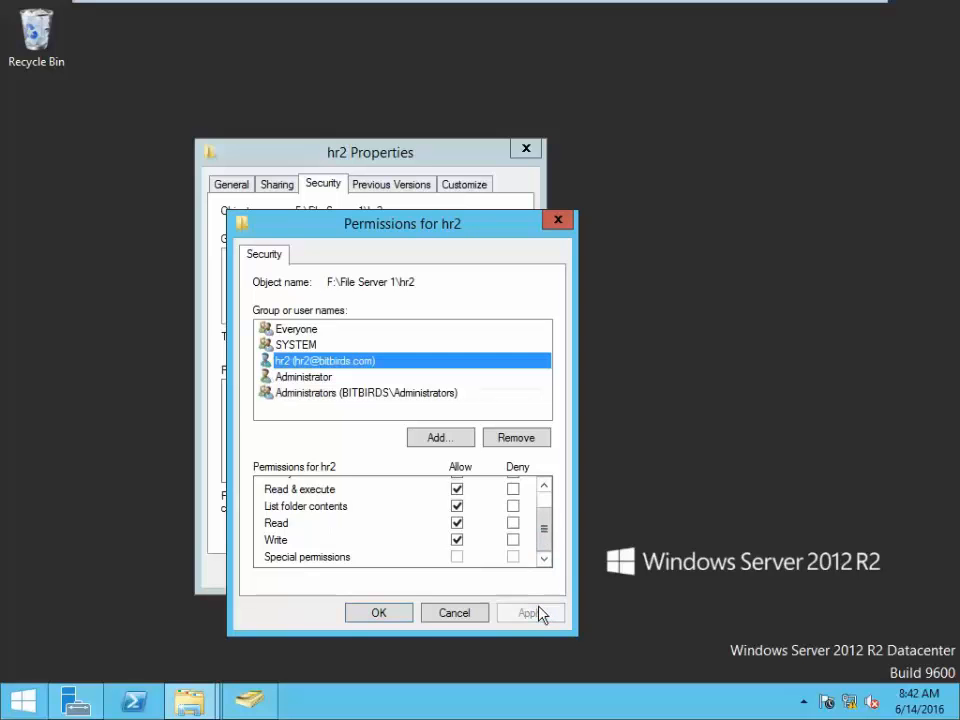
pyautogui.click(379, 613)
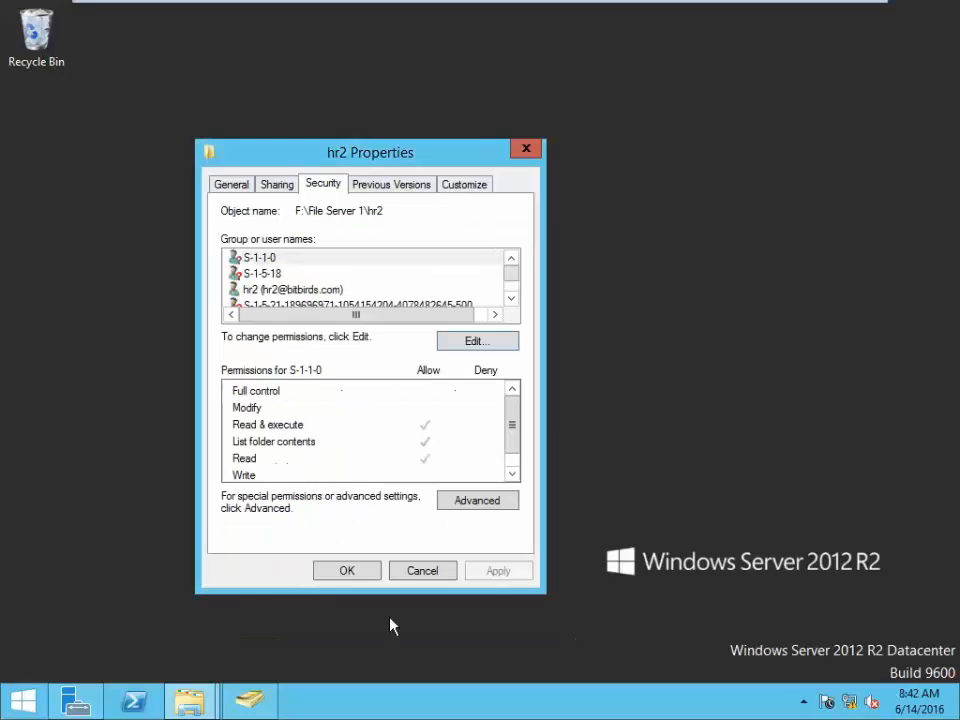
pyautogui.click(346, 578)
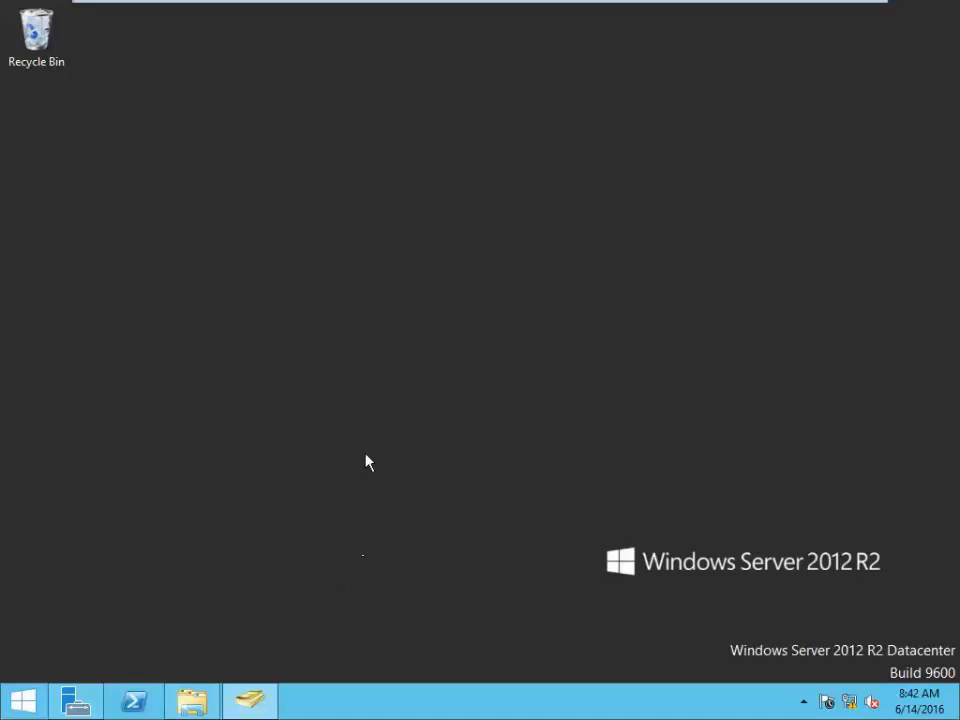
pyautogui.rightClick(290, 252)
pyautogui.click(326, 306)
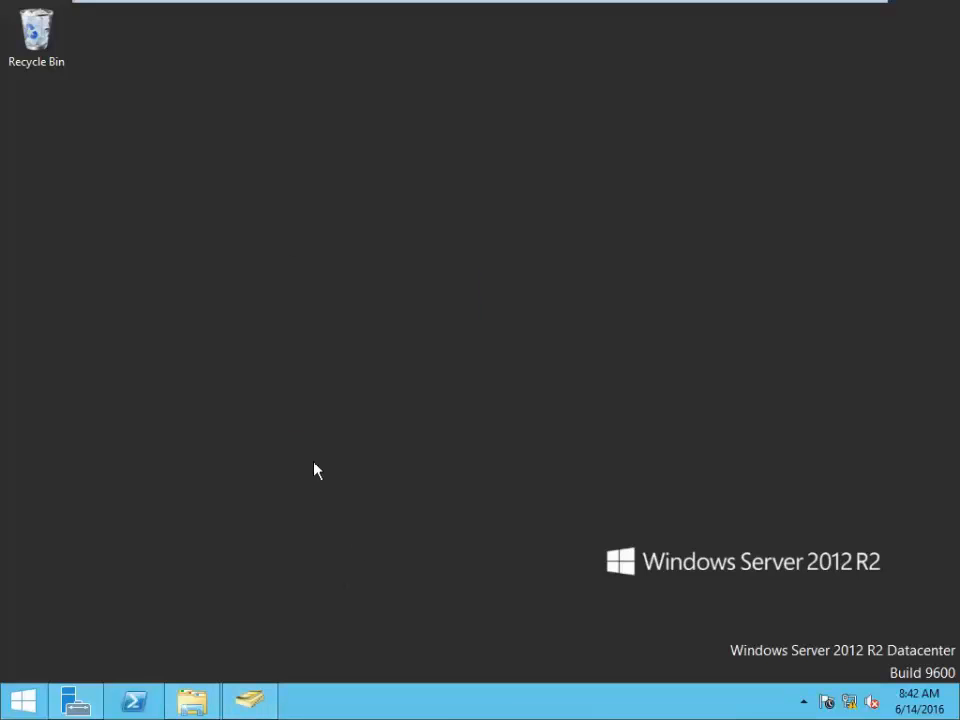
pyautogui.click(193, 700)
# - Open the hr3 folder's security permission editor and start adding a user
pyautogui.click(193, 160)
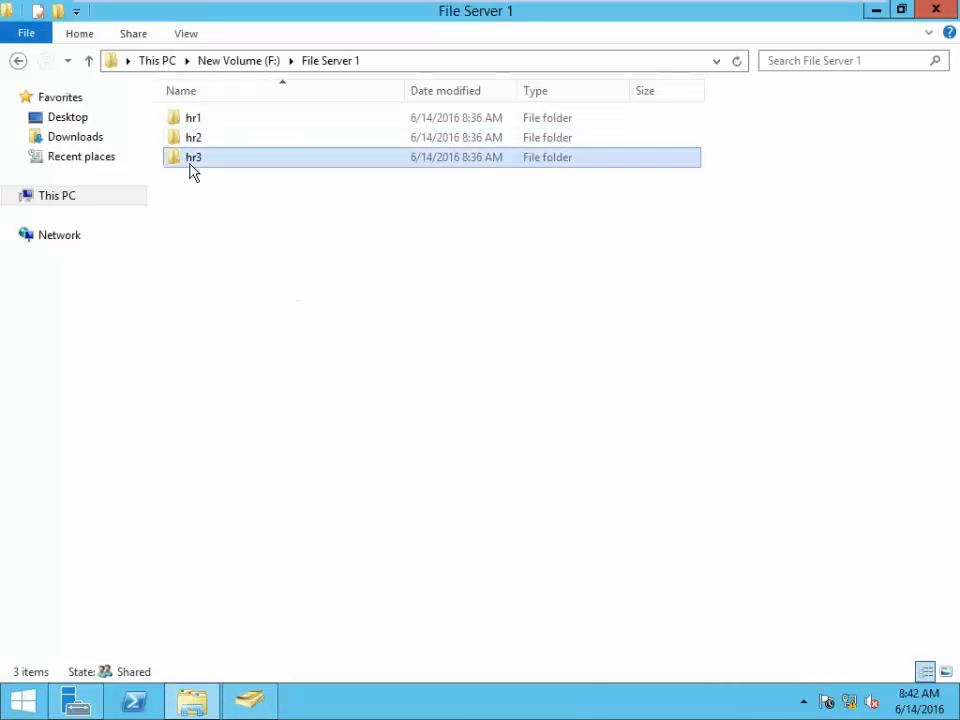
pyautogui.rightClick(193, 168)
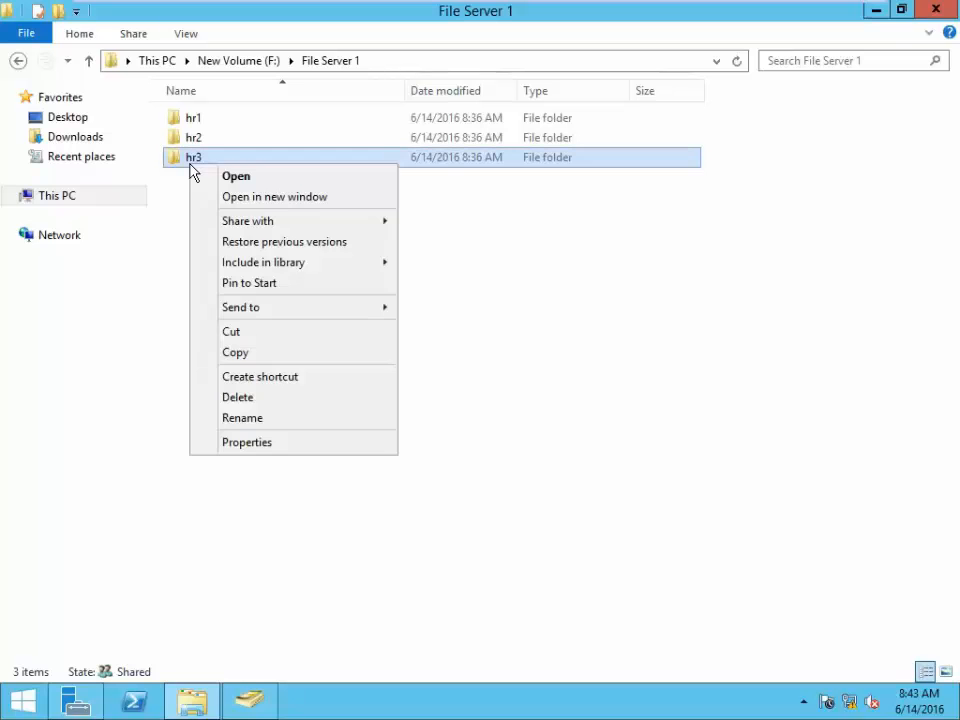
pyautogui.click(289, 452)
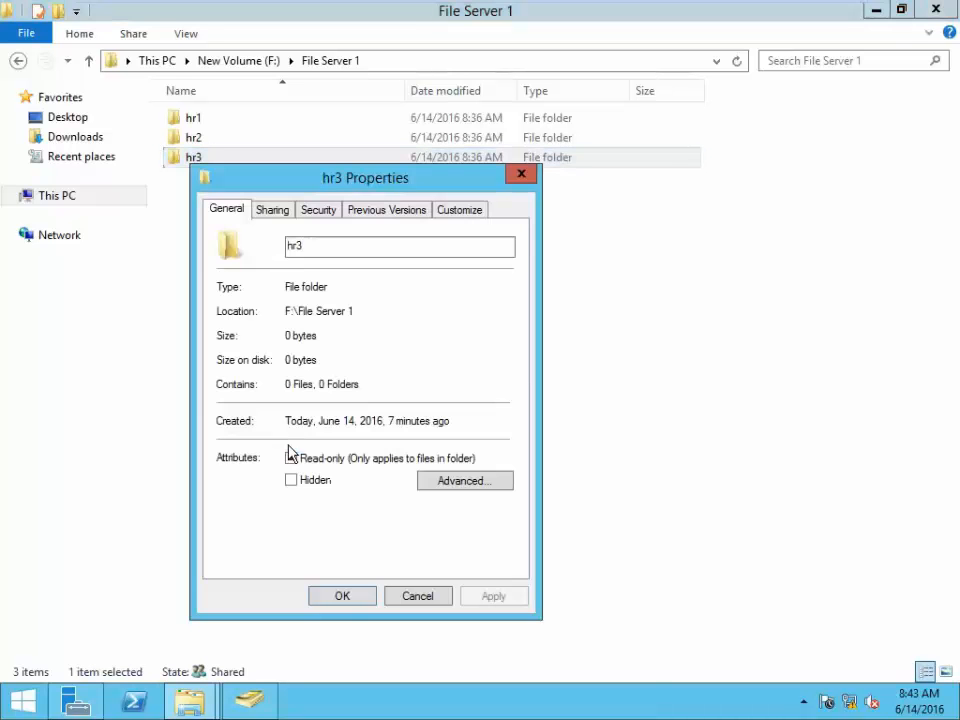
pyautogui.click(320, 212)
pyautogui.click(472, 368)
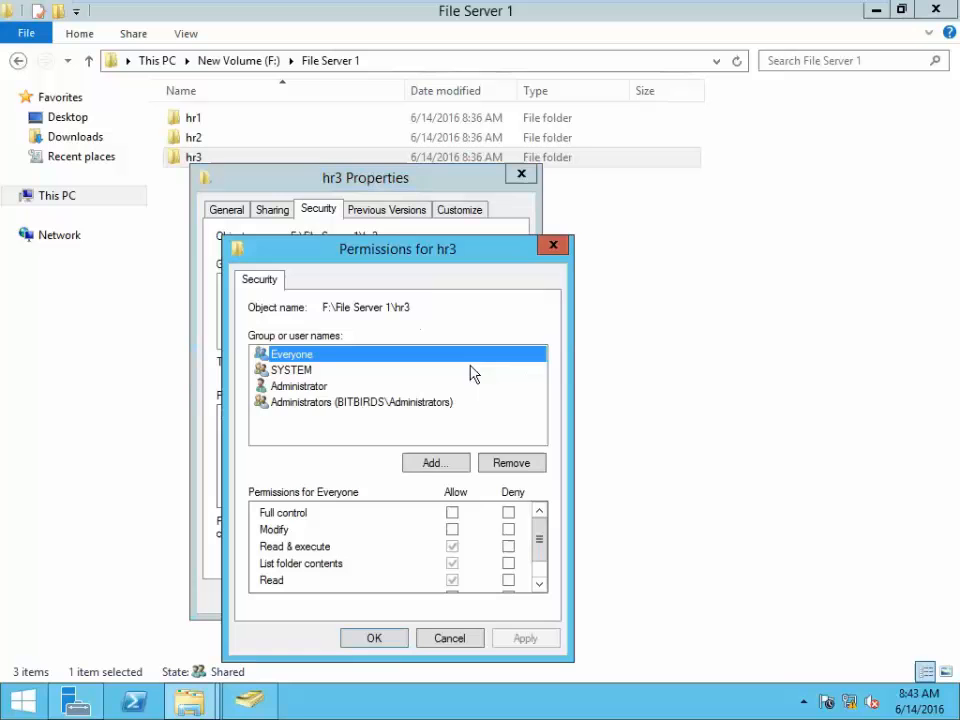
pyautogui.click(452, 464)
# - Add user hr3, allow it Modify on the hr3 folder, and confirm
pyautogui.write('hr')
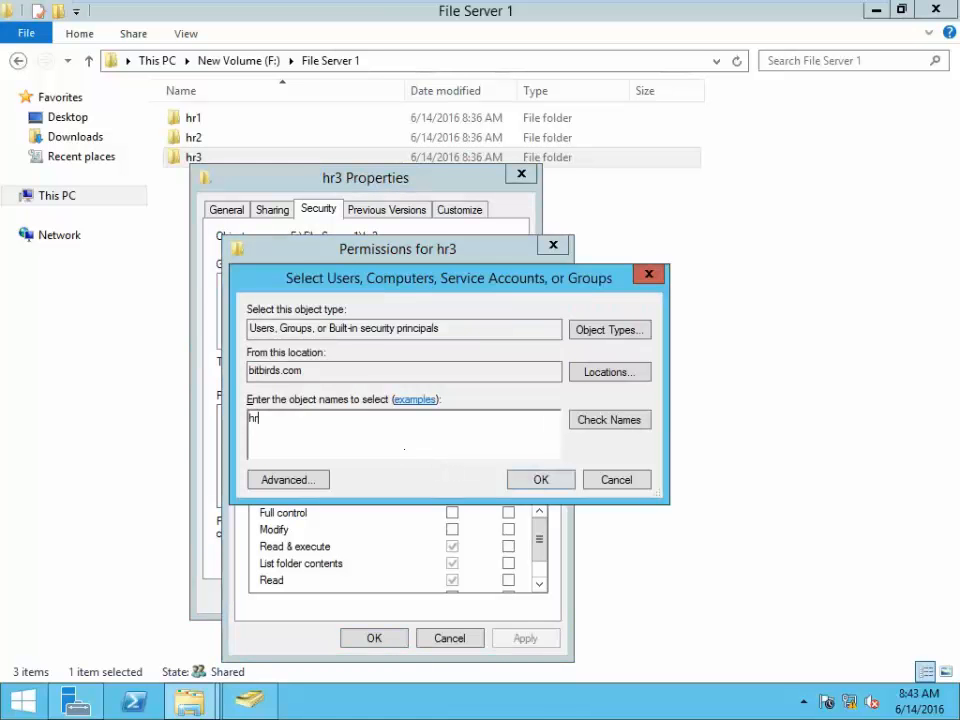
pyautogui.write('3')
pyautogui.click(598, 418)
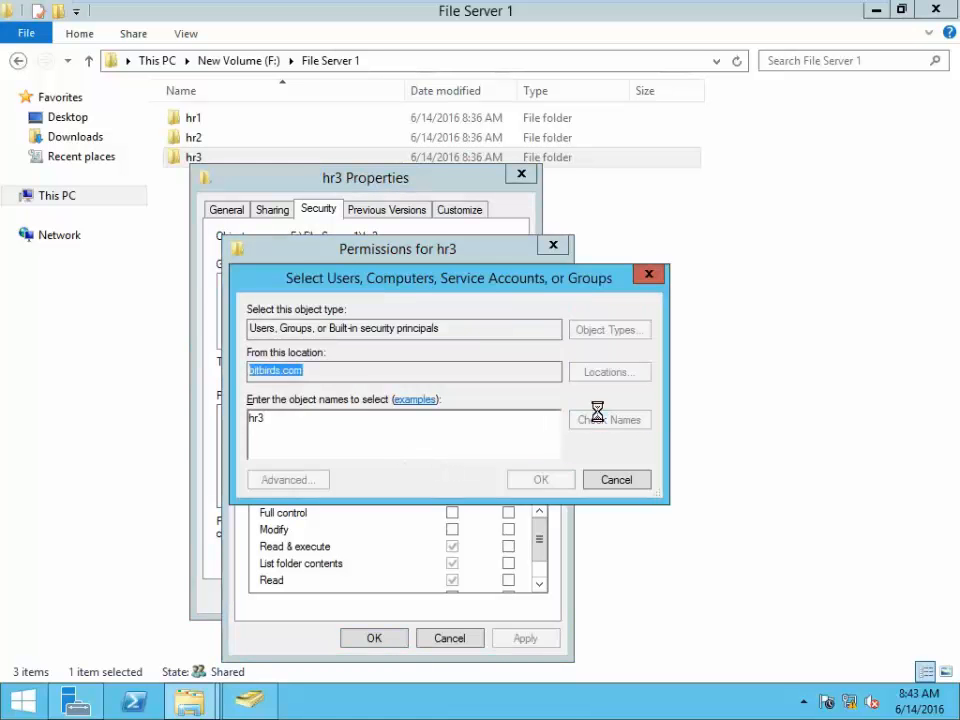
pyautogui.click(569, 485)
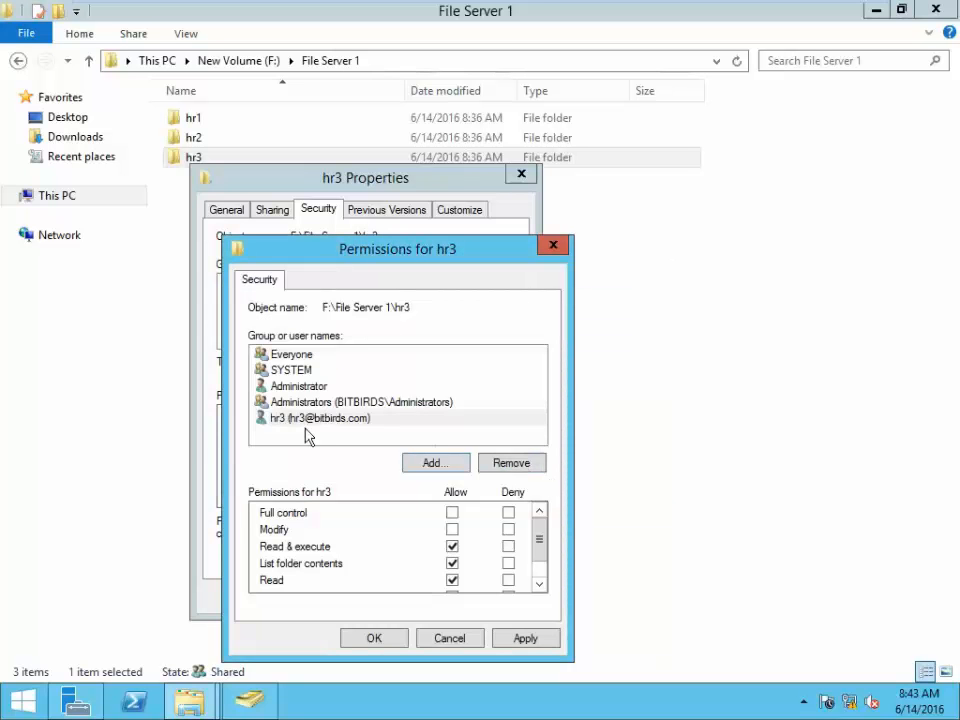
pyautogui.click(452, 529)
pyautogui.moveTo(540, 538); pyautogui.dragTo(556, 570)
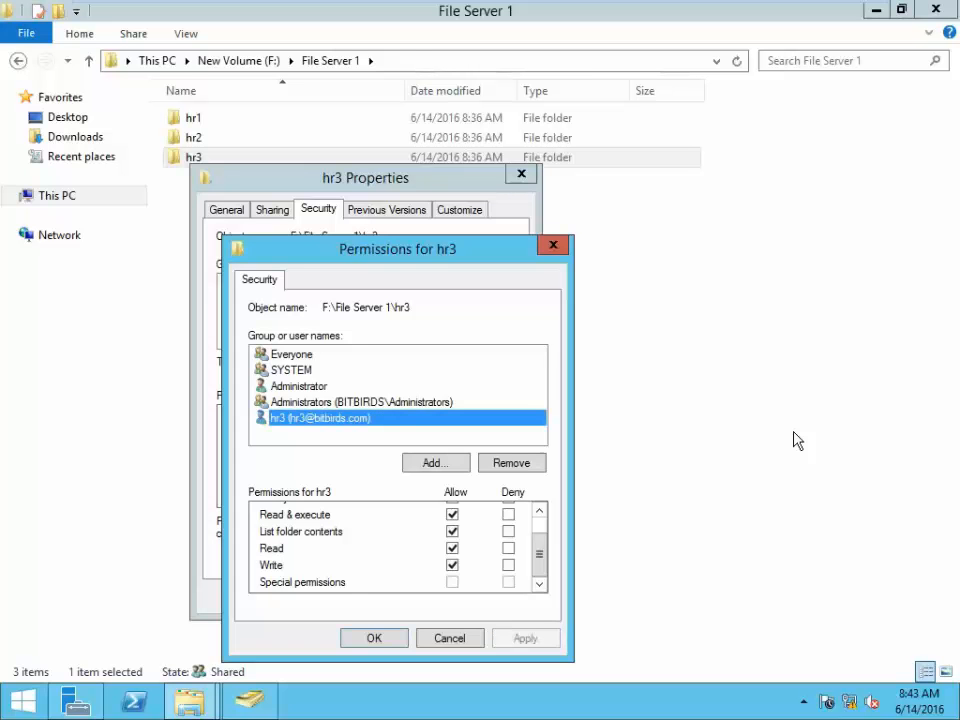
pyautogui.click(370, 645)
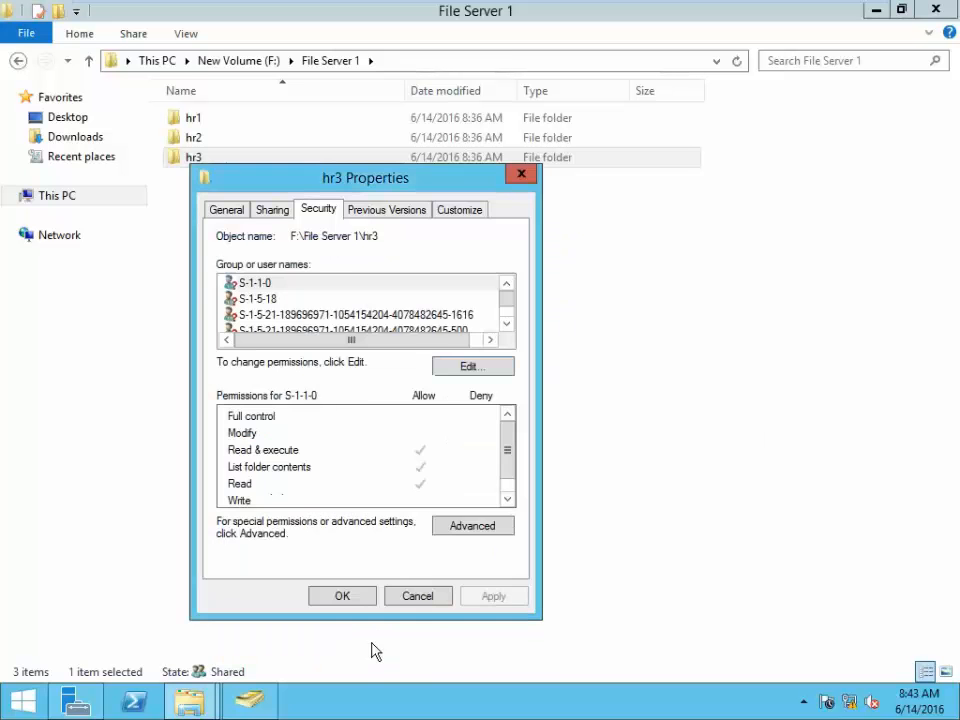
pyautogui.click(348, 597)
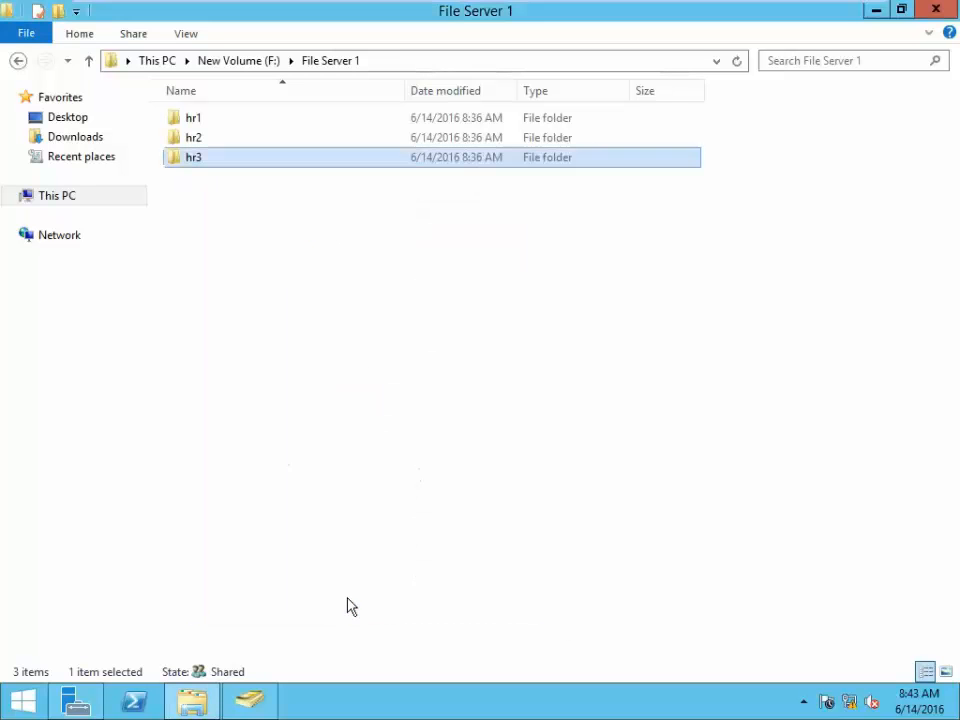
pyautogui.click(340, 490)
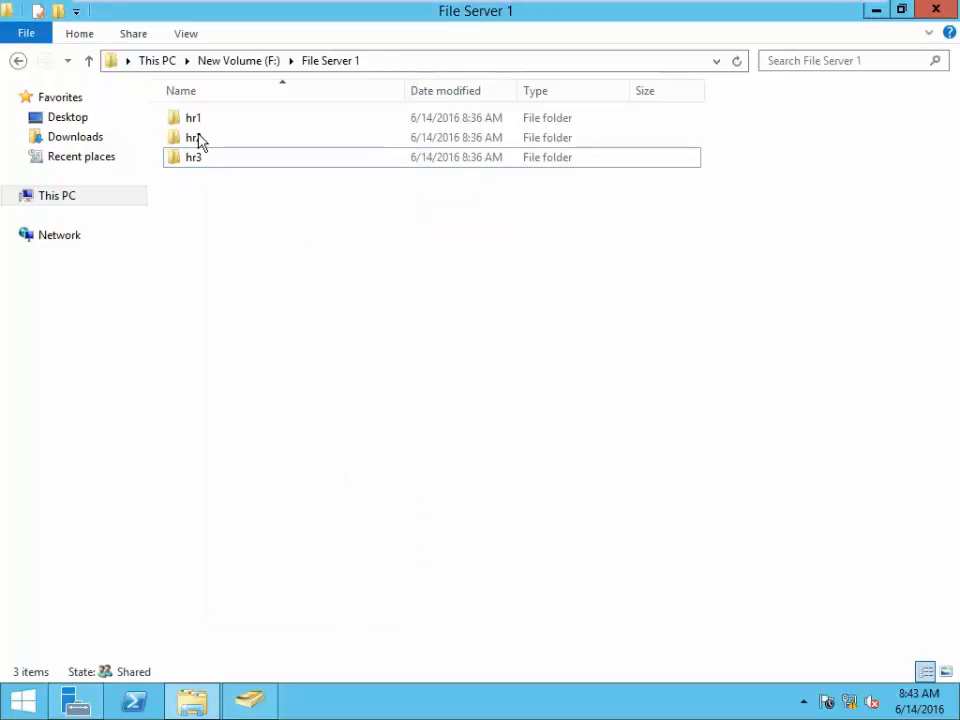
pyautogui.click(199, 141)
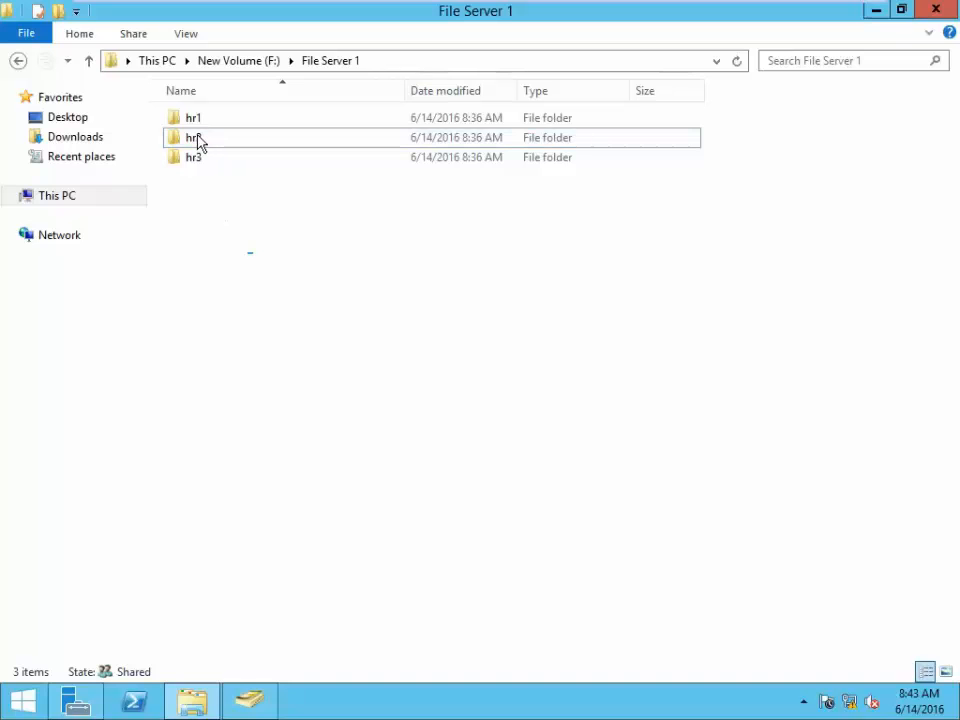
pyautogui.click(198, 141)
pyautogui.rightClick(198, 141)
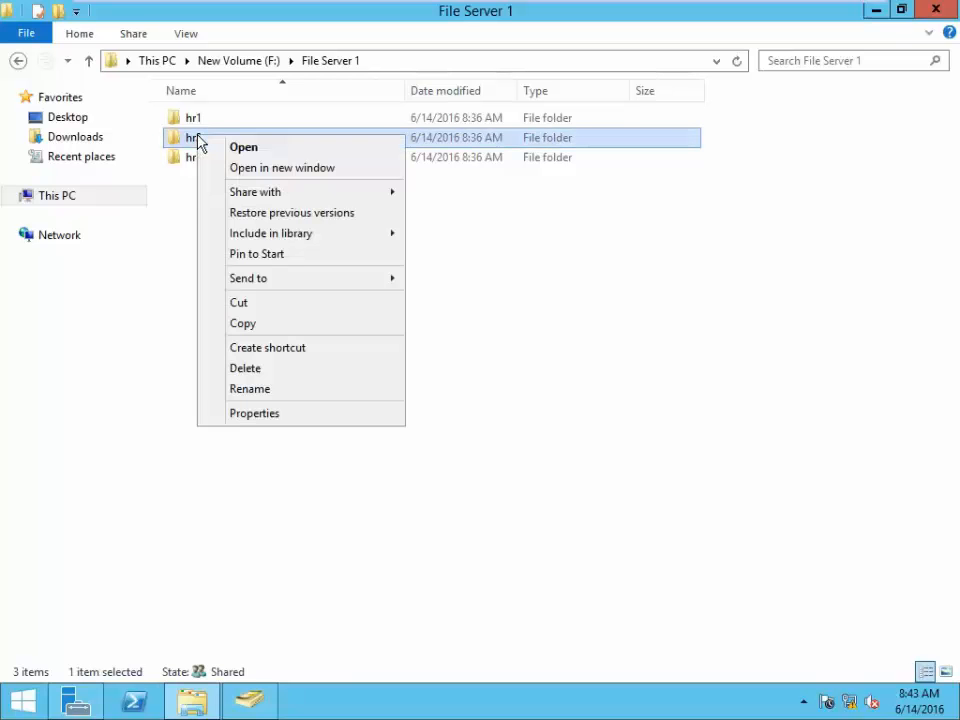
pyautogui.click(257, 413)
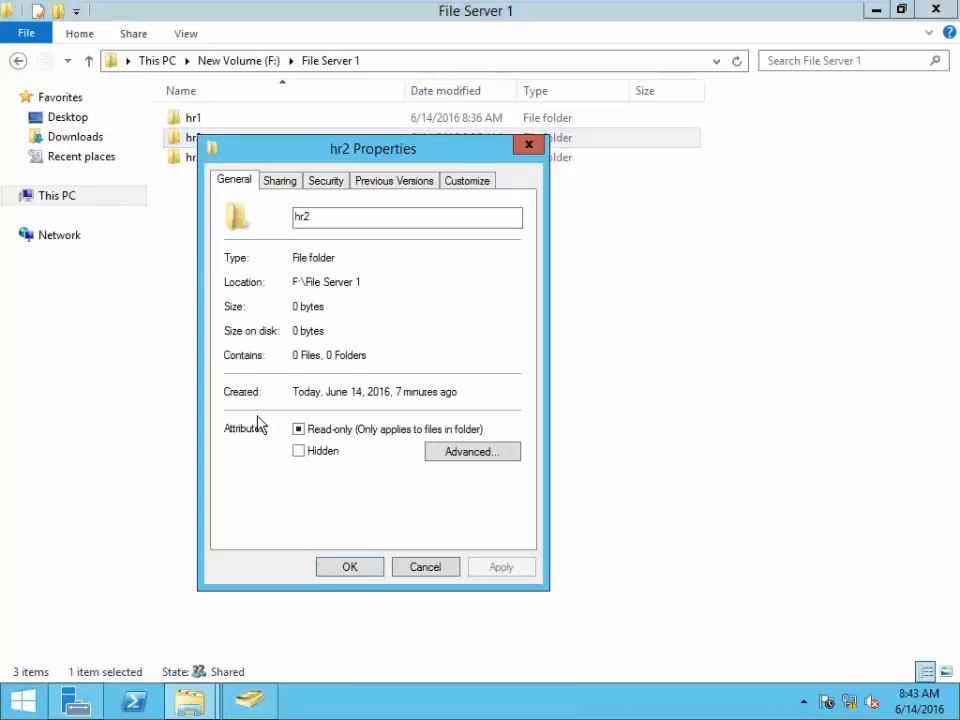
pyautogui.click(326, 180)
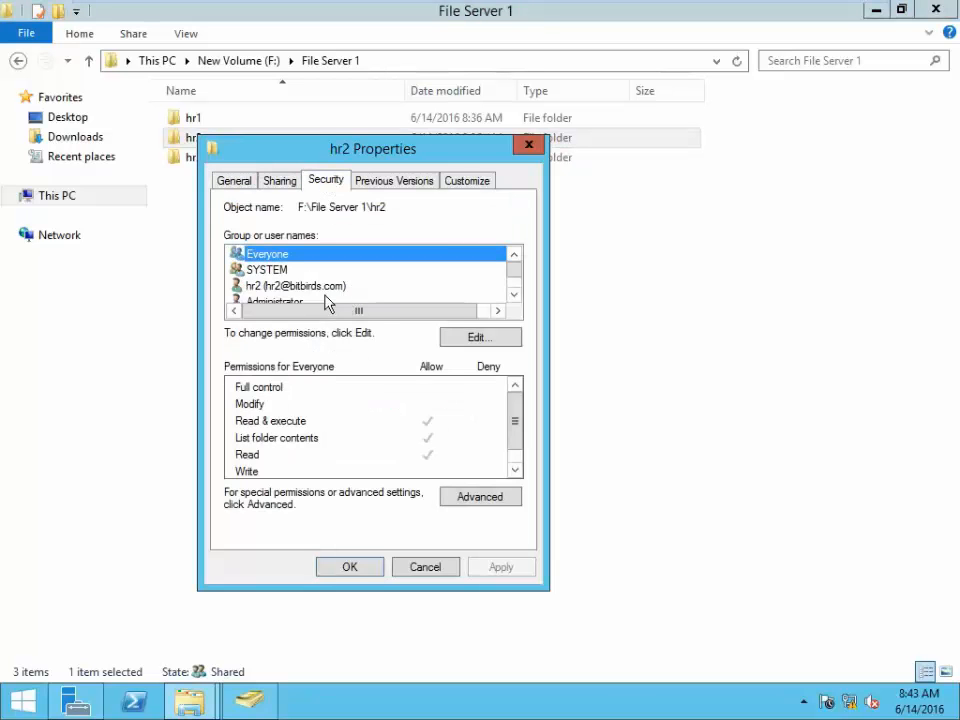
pyautogui.click(283, 288)
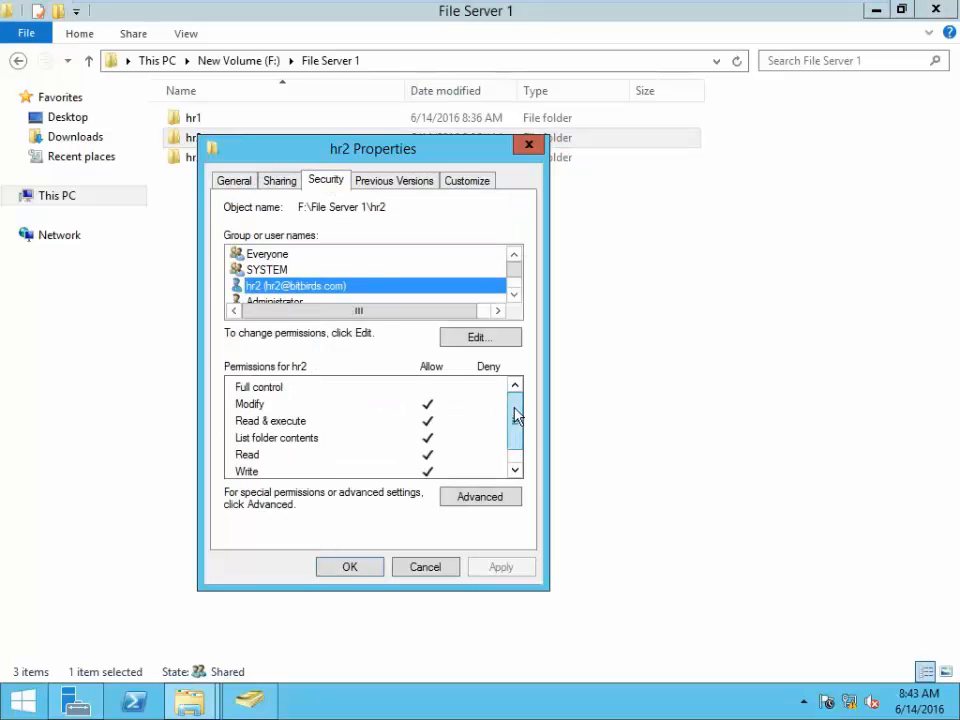
pyautogui.moveTo(513, 408)
pyautogui.mouseDown()
pyautogui.moveTo(521, 456)
pyautogui.moveTo(517, 401)
pyautogui.mouseUp()
pyautogui.click(529, 146)
# - Refresh File Server 1 and create a new folder named Common
pyautogui.rightClick(253, 253)
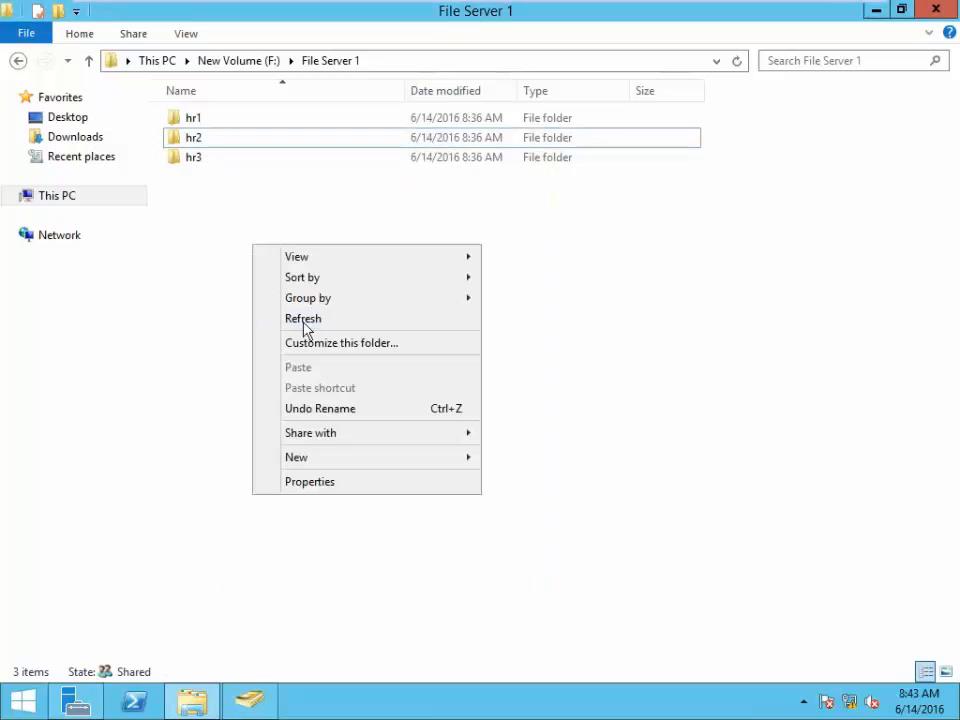
pyautogui.click(306, 322)
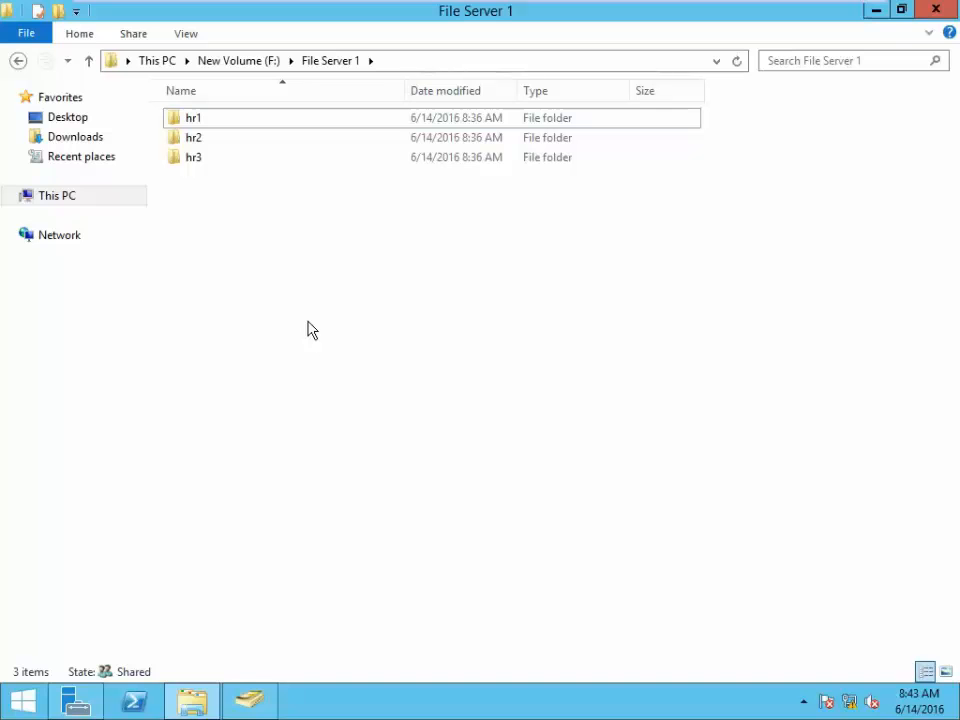
pyautogui.click(57, 11)
pyautogui.write('Common')
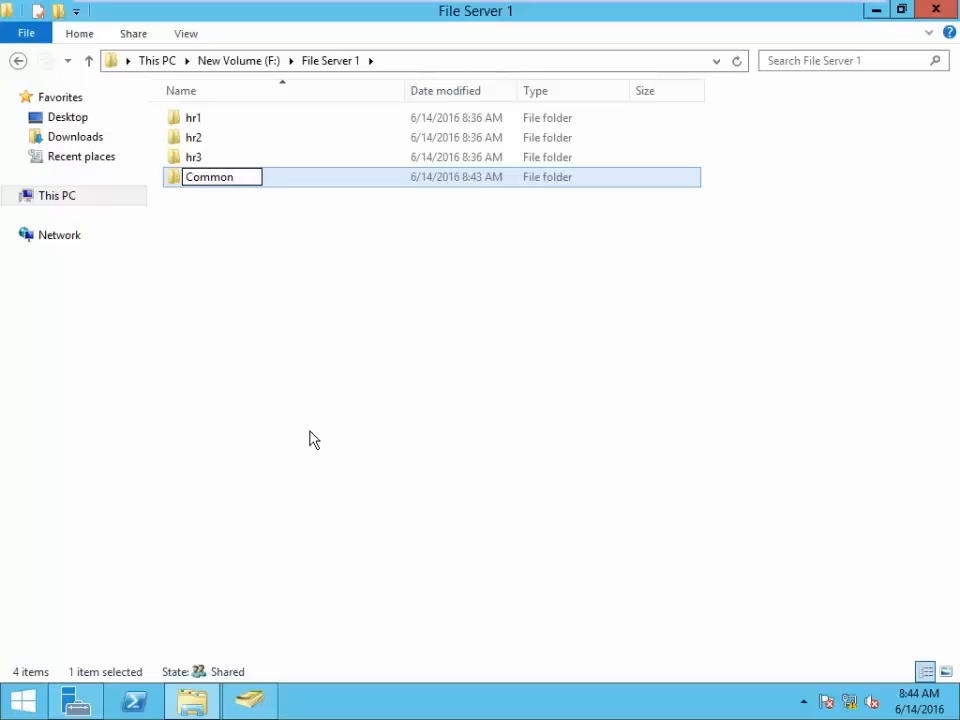
pyautogui.click(266, 352)
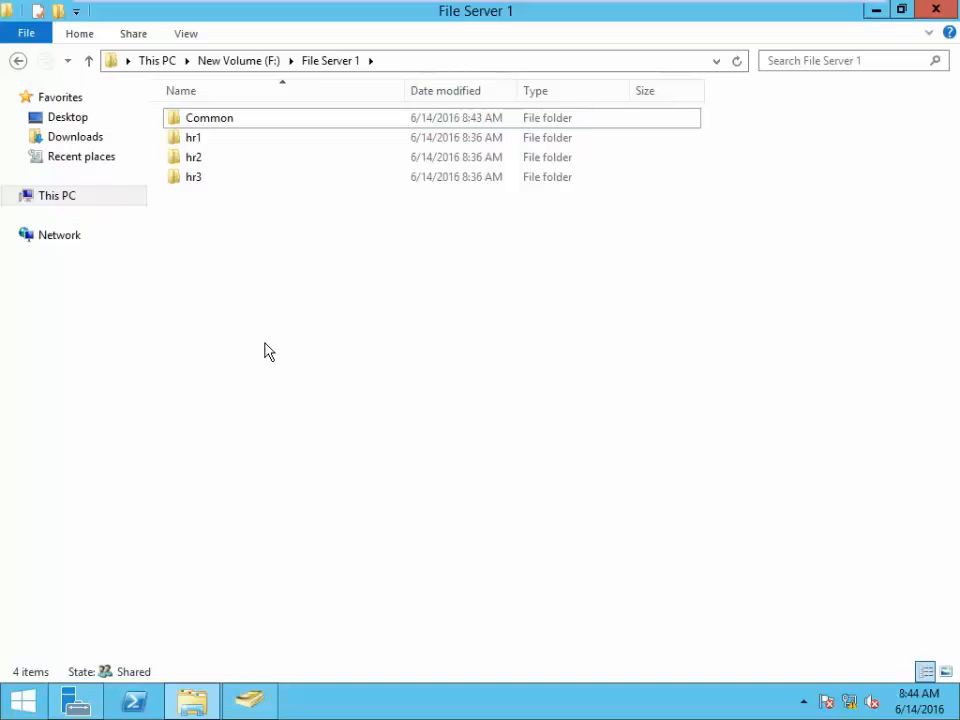
# - Open the Common folder's security permission editor
pyautogui.rightClick(220, 120)
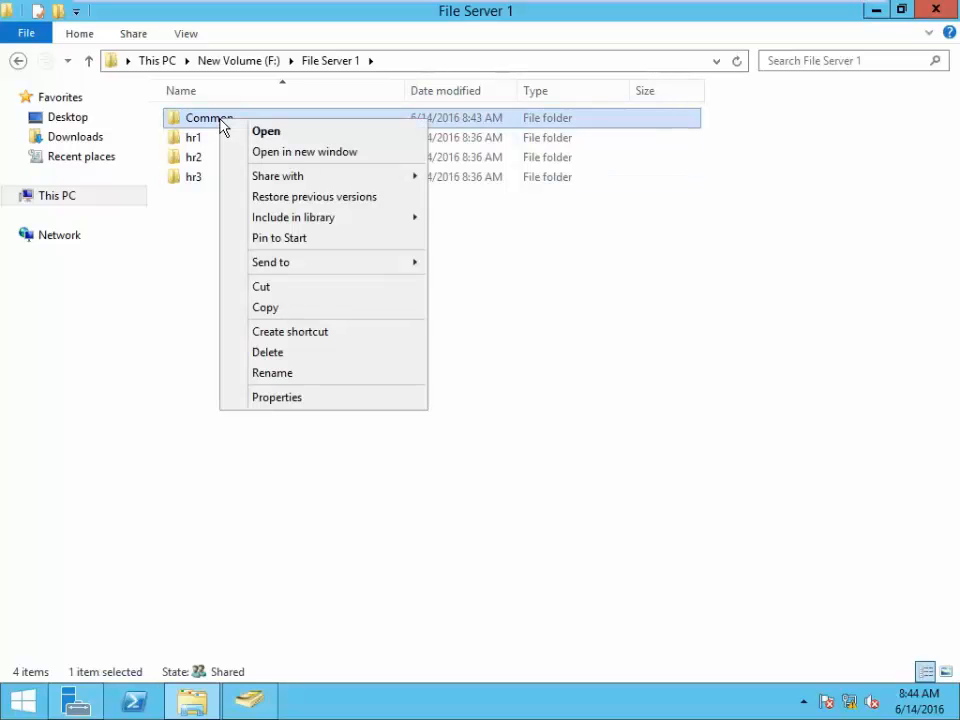
pyautogui.click(316, 399)
pyautogui.click(354, 167)
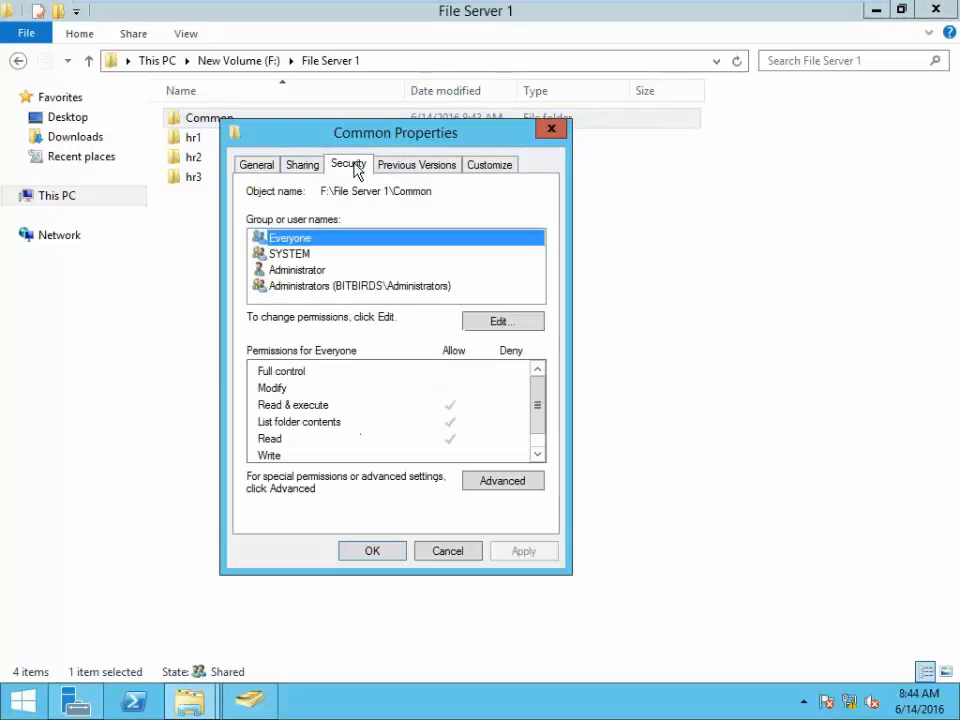
pyautogui.click(501, 321)
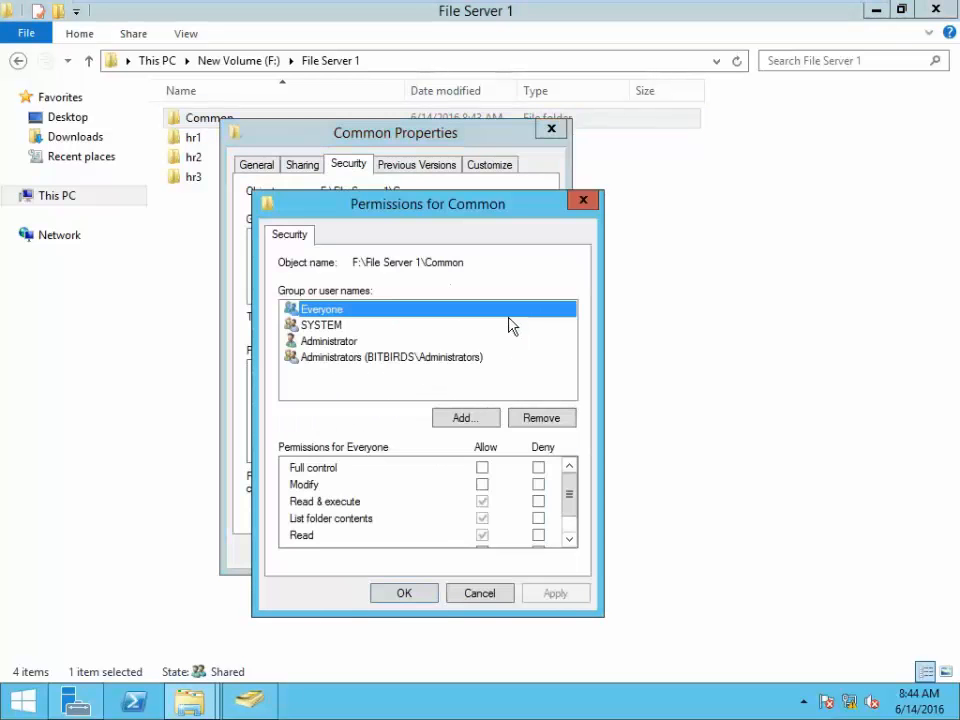
pyautogui.click(485, 420)
pyautogui.click(664, 232)
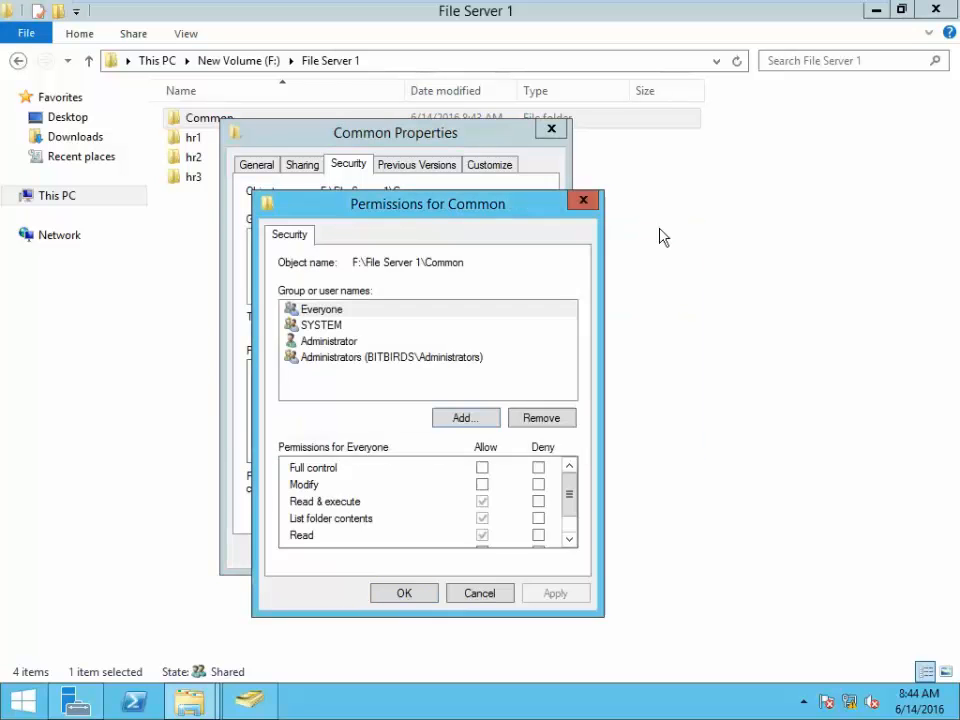
# - Give Everyone Modify permission on Common and apply the change
pyautogui.click(302, 325)
pyautogui.click(326, 312)
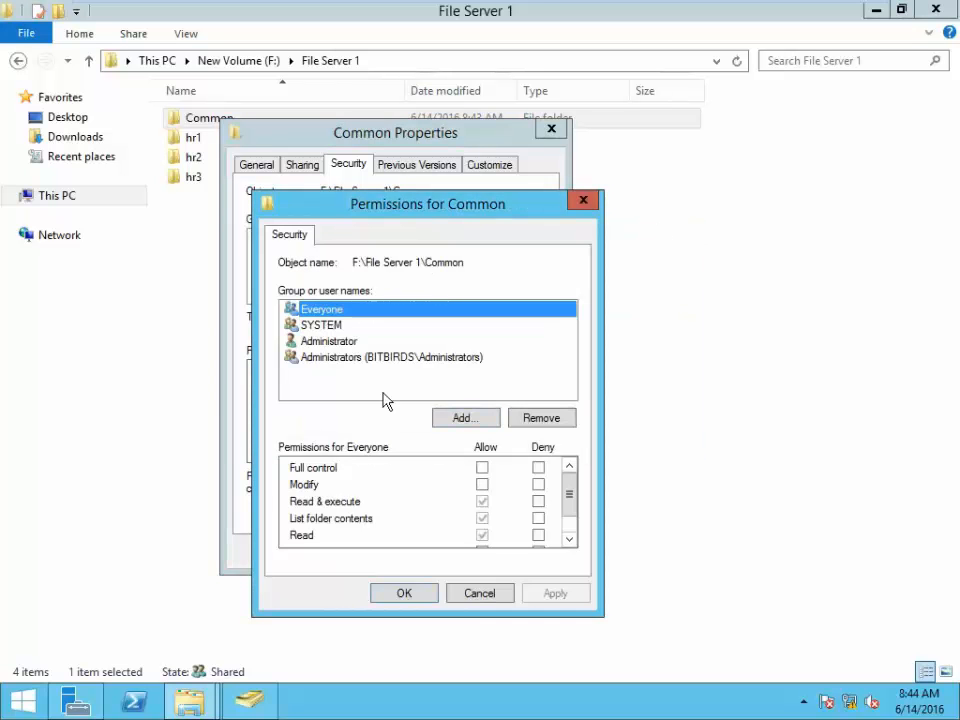
pyautogui.click(482, 468)
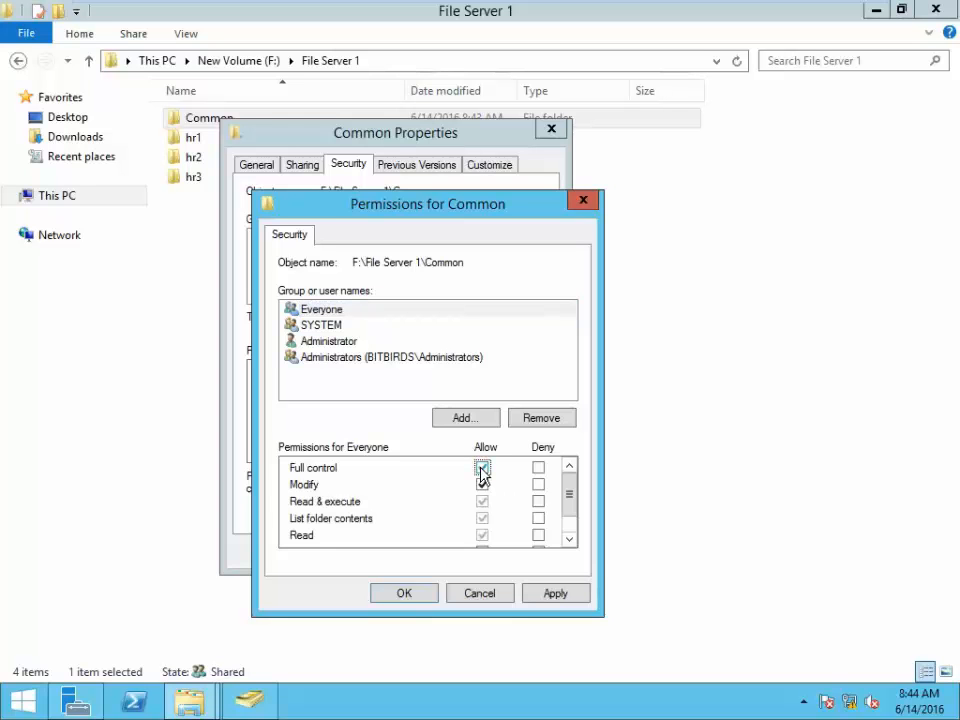
pyautogui.click(482, 468)
pyautogui.moveTo(576, 497); pyautogui.dragTo(582, 533)
pyautogui.click(573, 598)
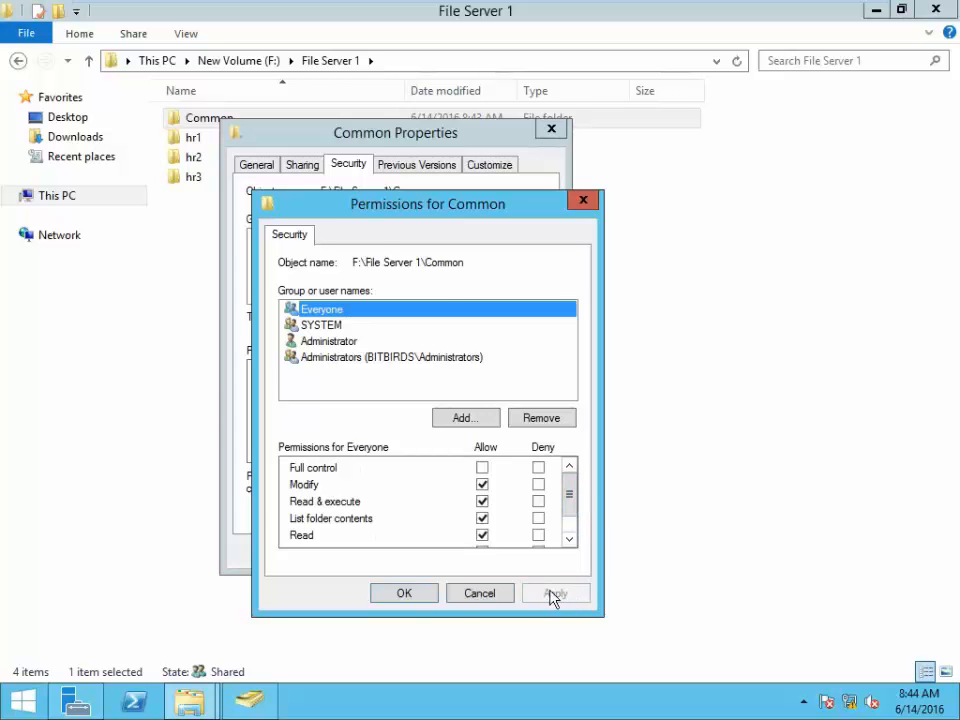
pyautogui.click(405, 595)
# - Inspect Everyone's advanced permission entry on Common, then close it without changes
pyautogui.click(502, 484)
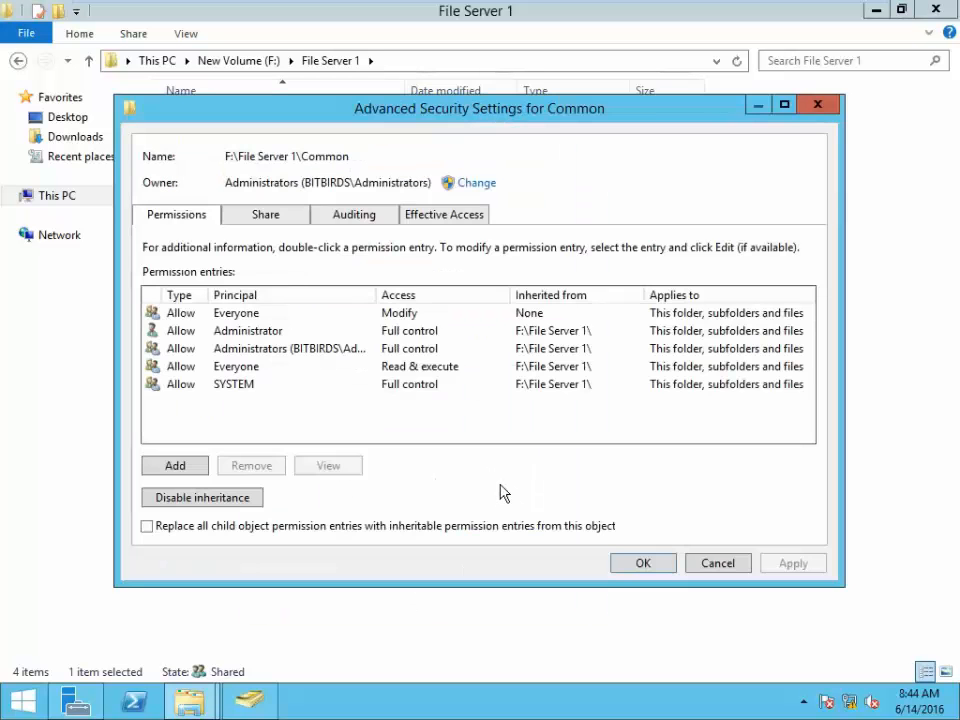
pyautogui.click(247, 316)
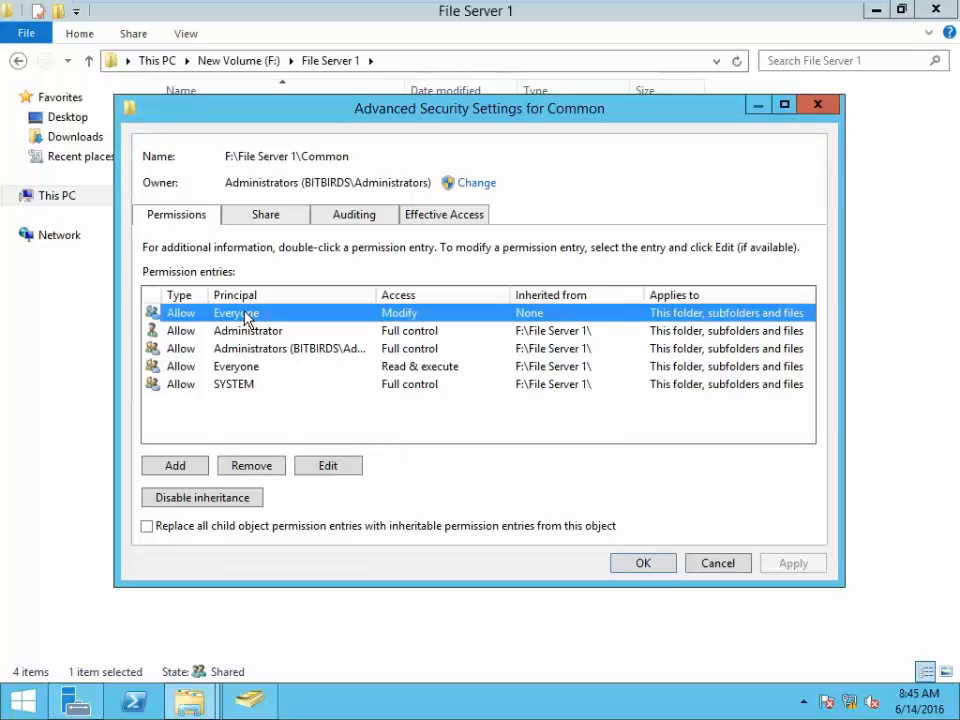
pyautogui.click(330, 466)
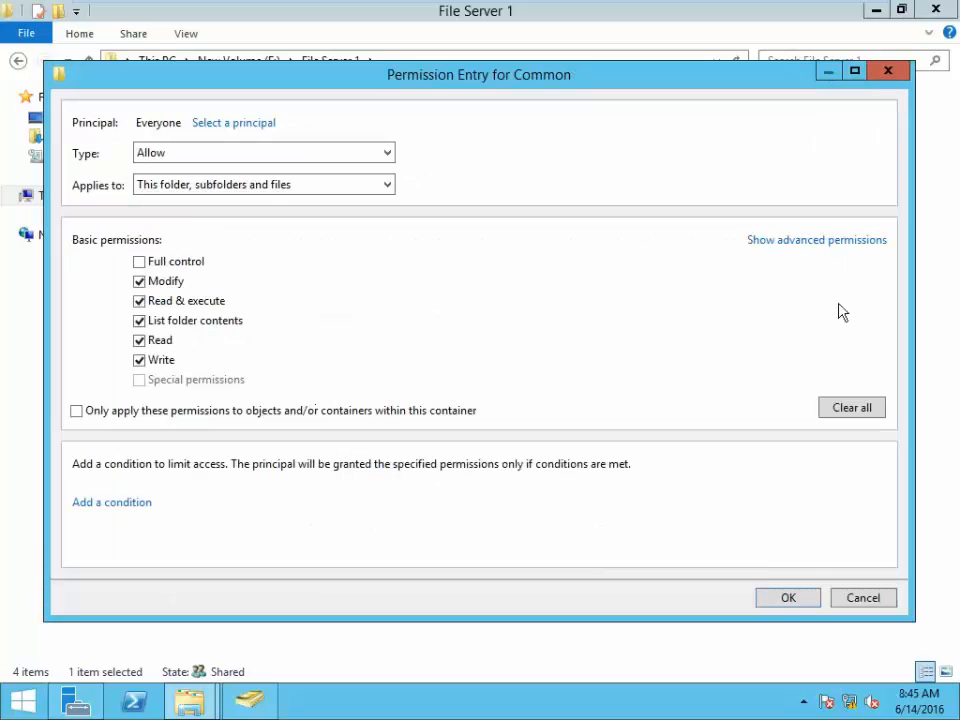
pyautogui.click(803, 242)
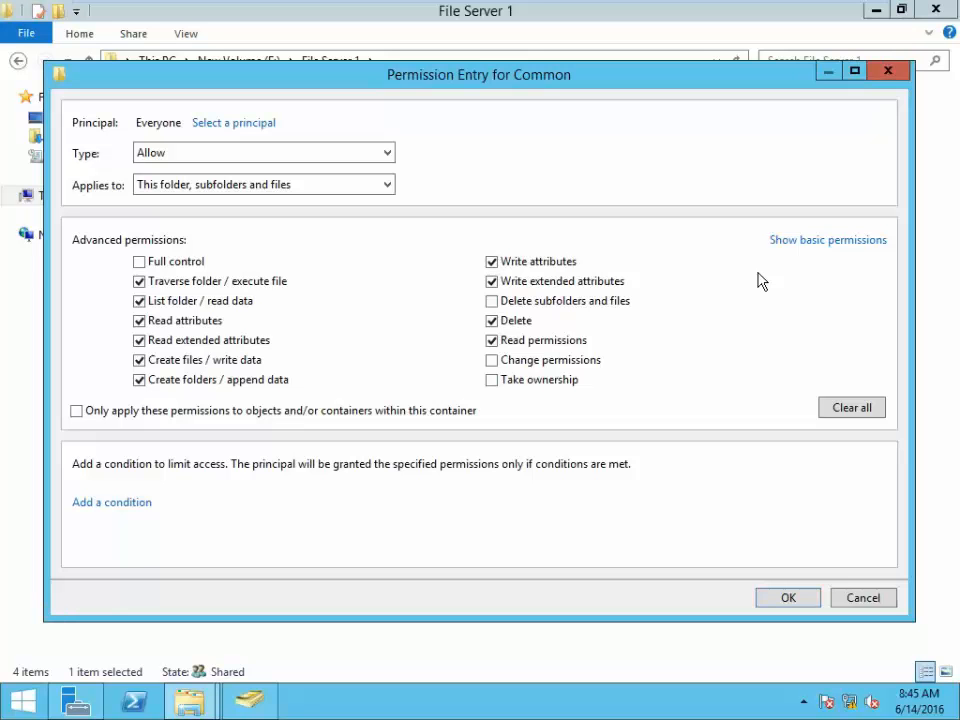
pyautogui.click(887, 72)
pyautogui.click(818, 105)
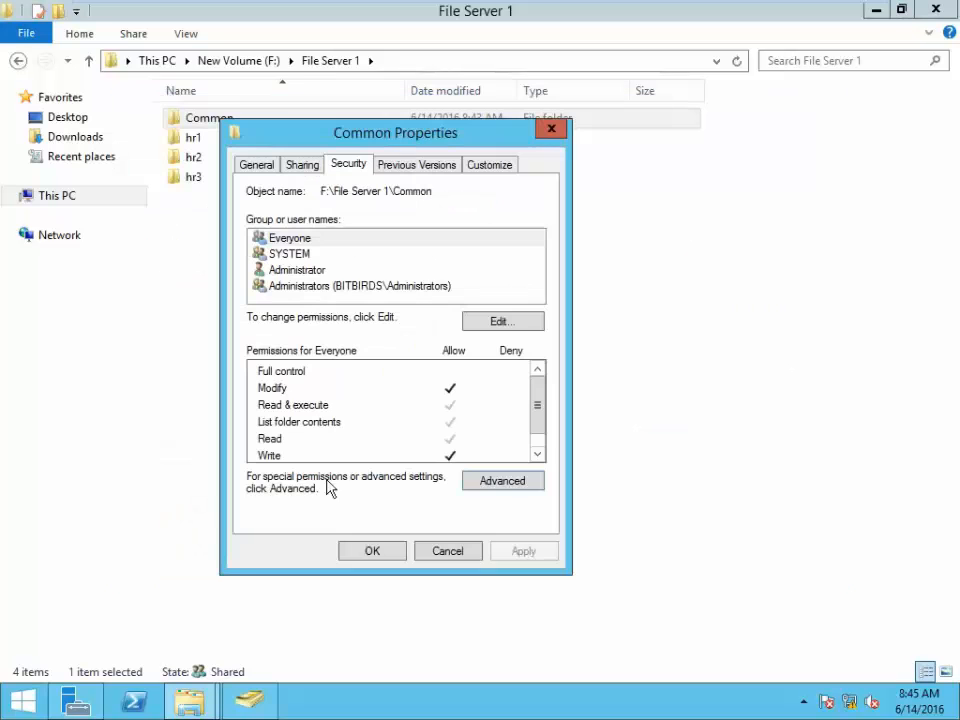
# - Uncheck Delete in Everyone's advanced permissions on Common and apply the change
pyautogui.click(490, 482)
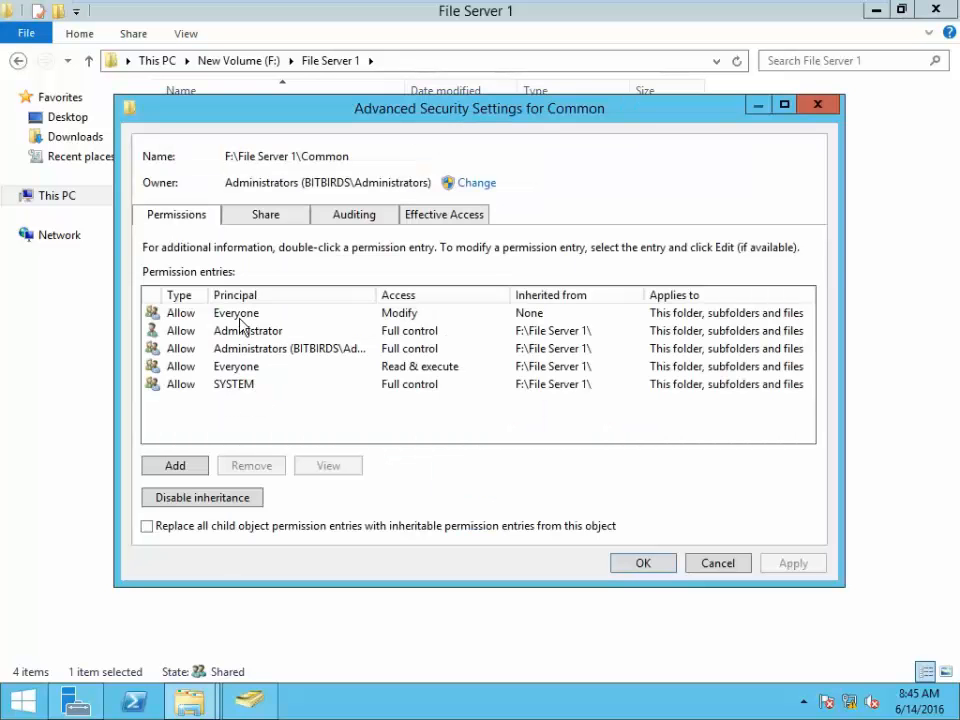
pyautogui.click(240, 320)
pyautogui.click(328, 466)
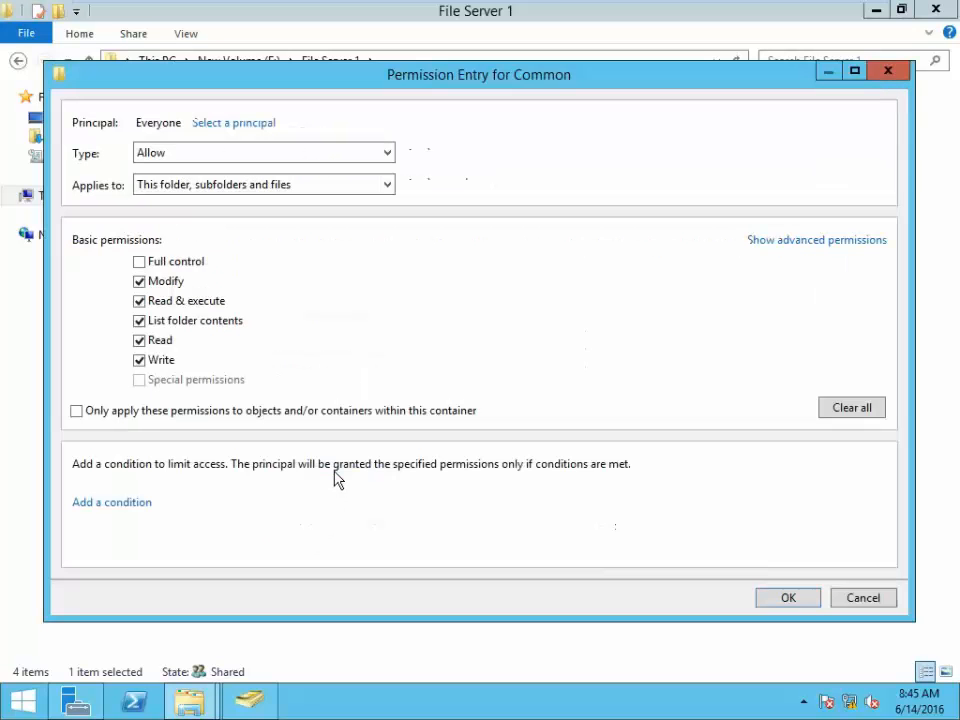
pyautogui.click(799, 244)
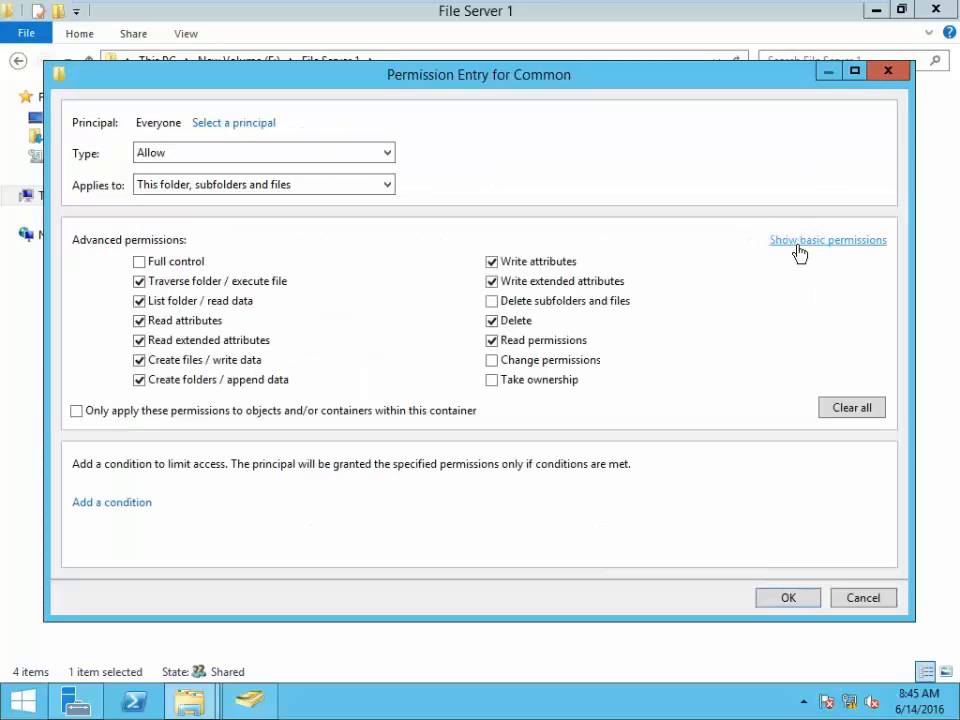
pyautogui.click(800, 244)
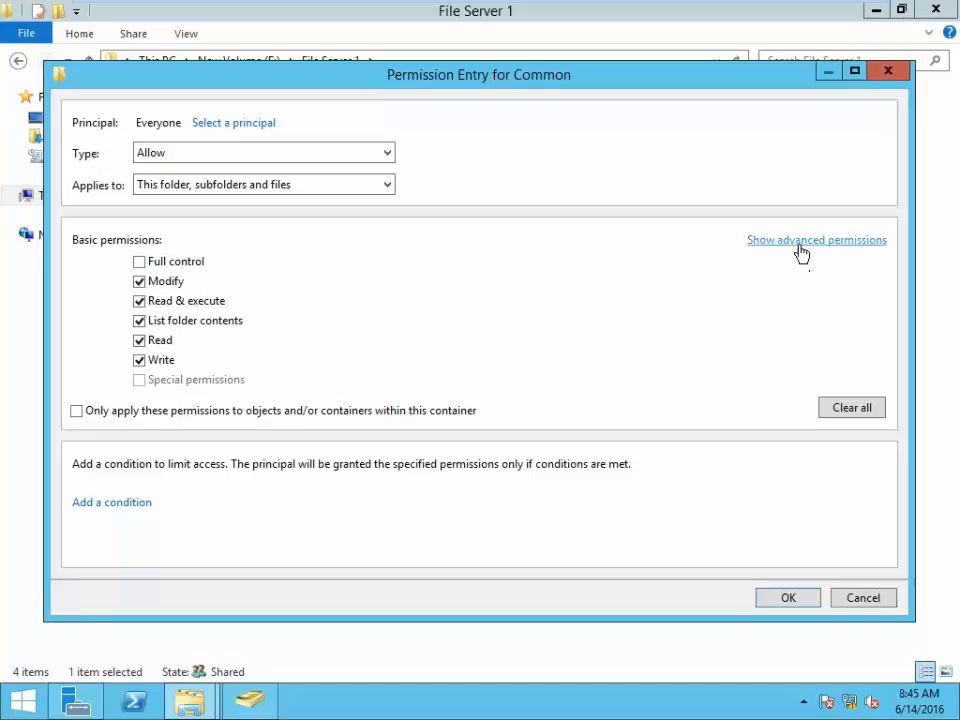
pyautogui.click(800, 244)
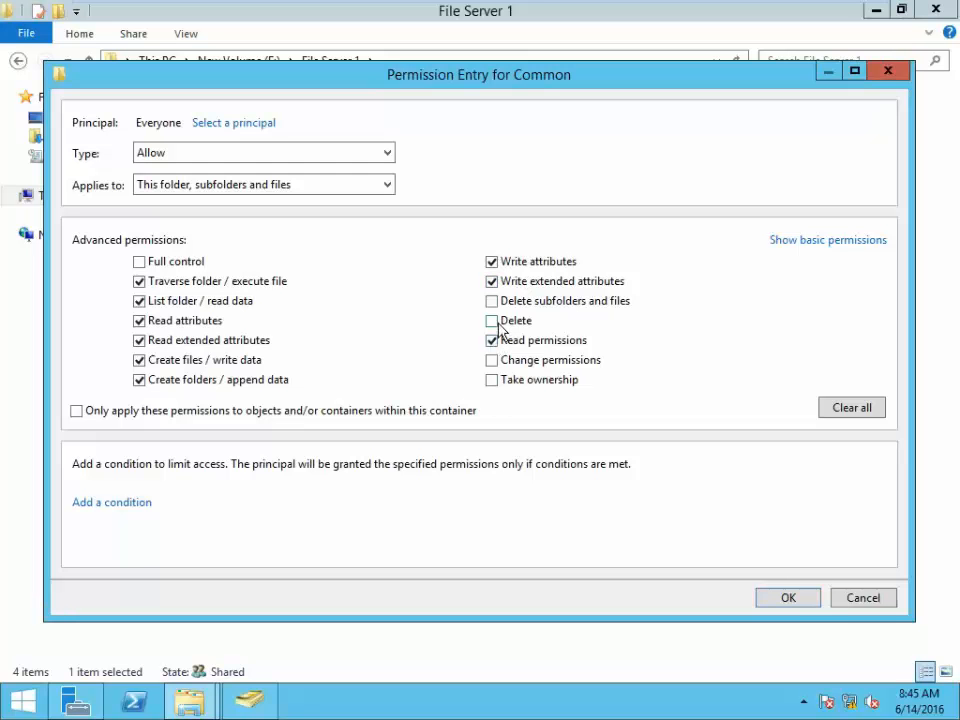
pyautogui.click(502, 327)
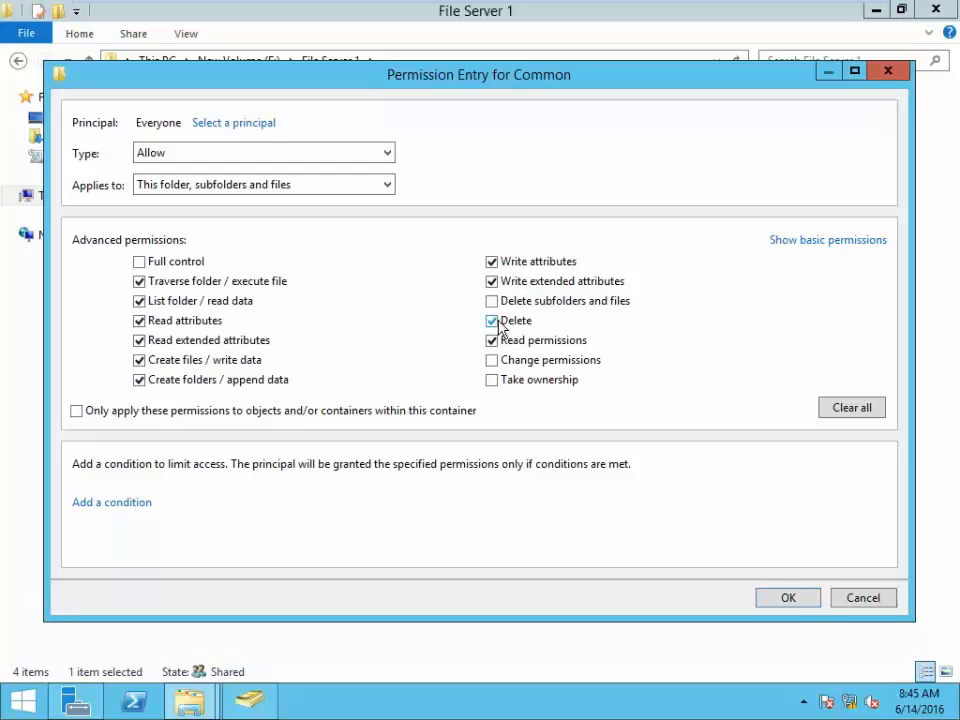
pyautogui.click(801, 600)
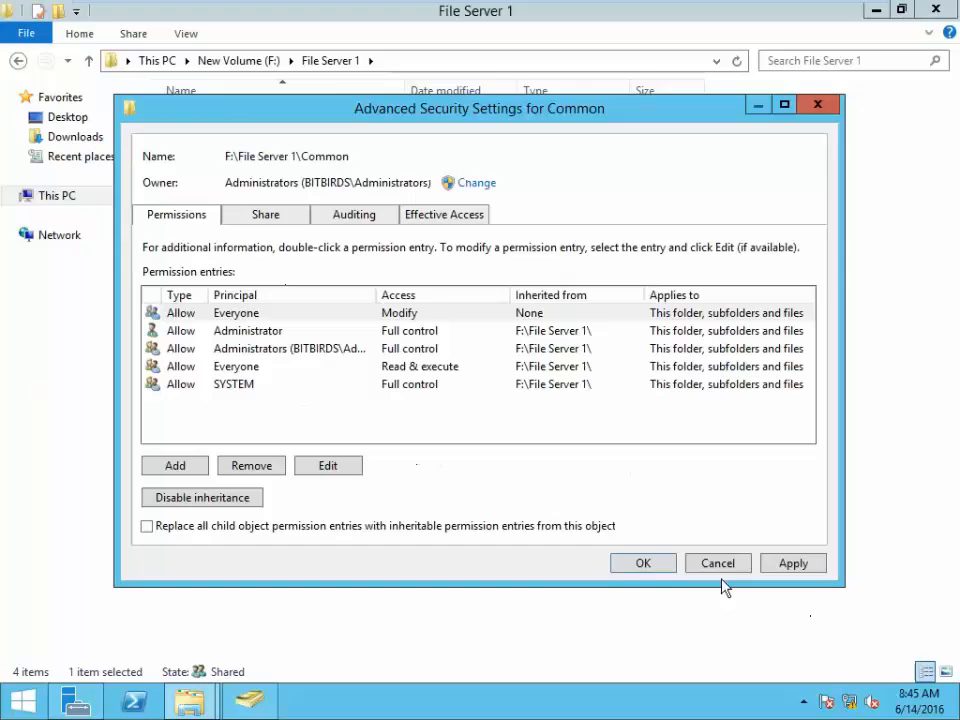
pyautogui.click(797, 565)
pyautogui.click(643, 563)
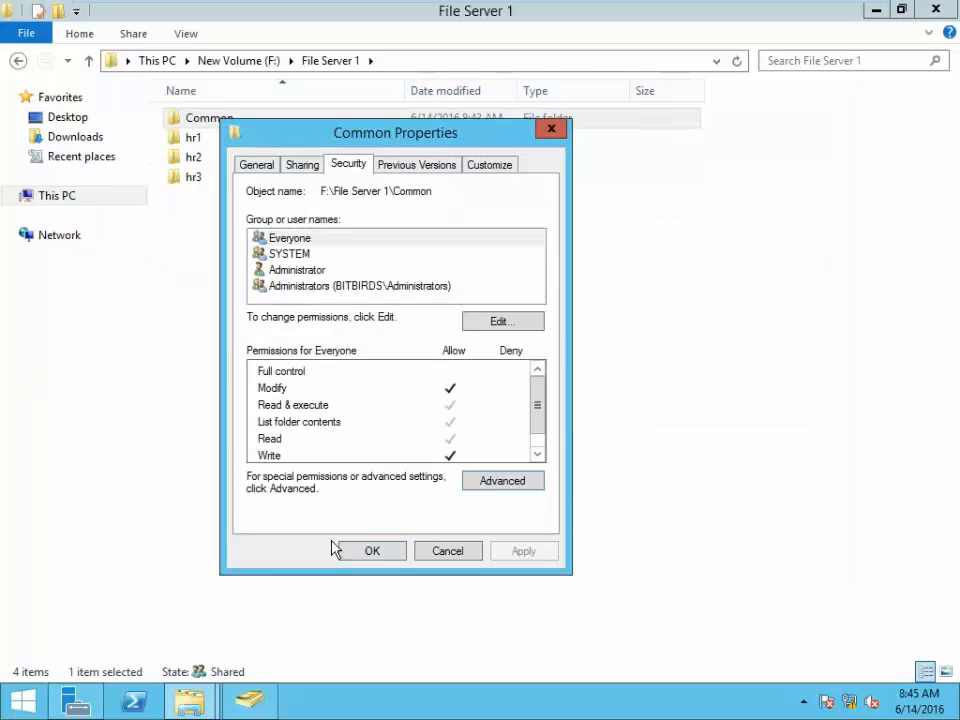
pyautogui.click(362, 553)
pyautogui.rightClick(386, 387)
# - Refresh the listing and create three new text documents in hr1 with default names
pyautogui.click(409, 466)
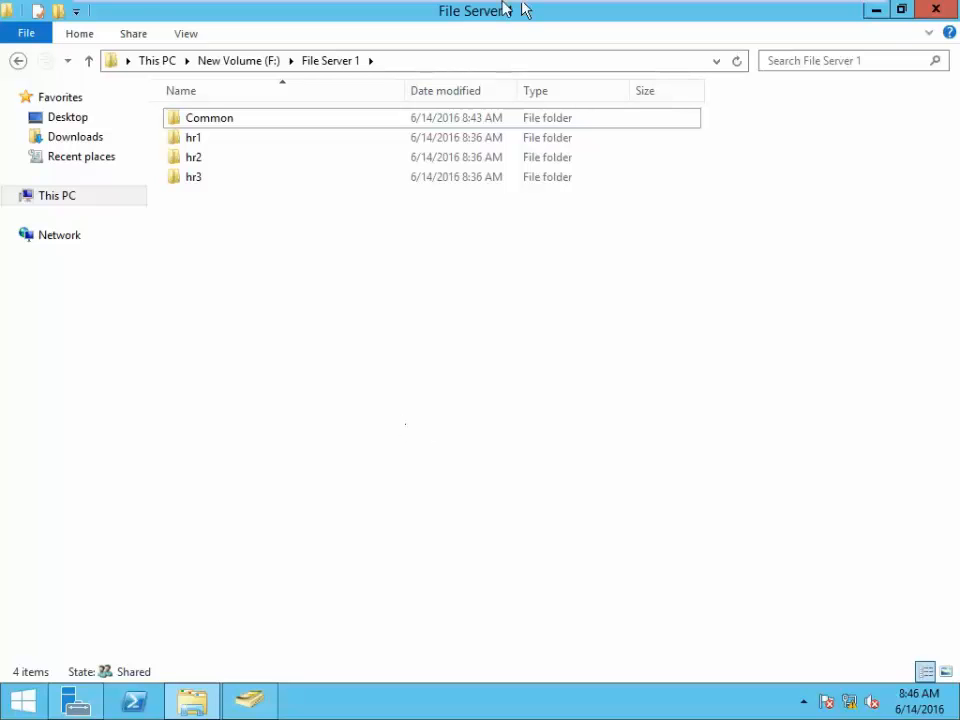
pyautogui.moveTo(499, 13)
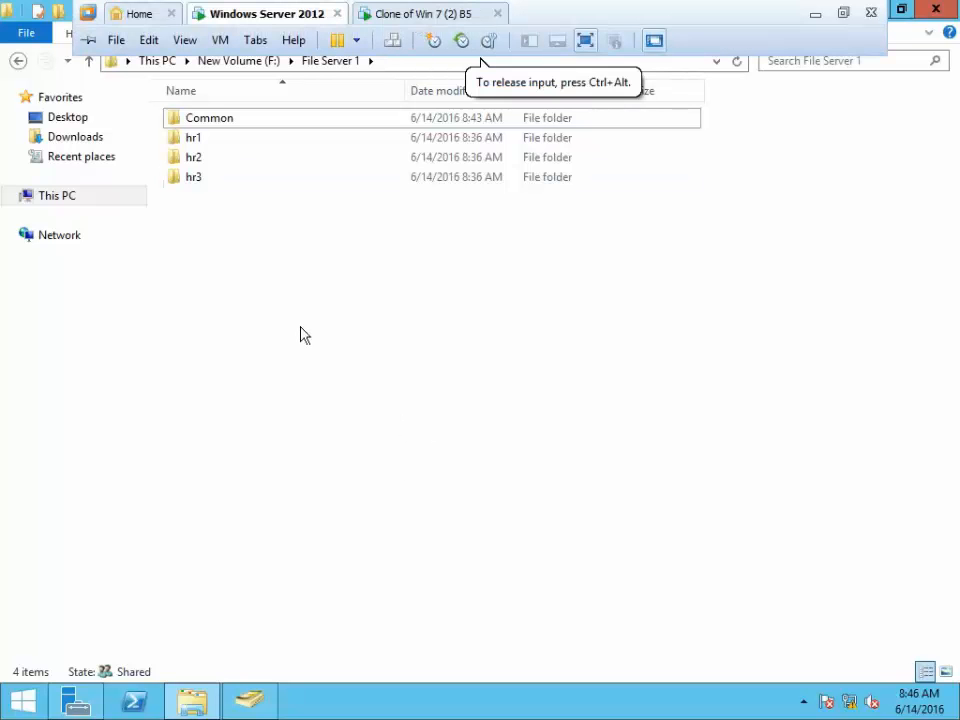
pyautogui.doubleClick(201, 142)
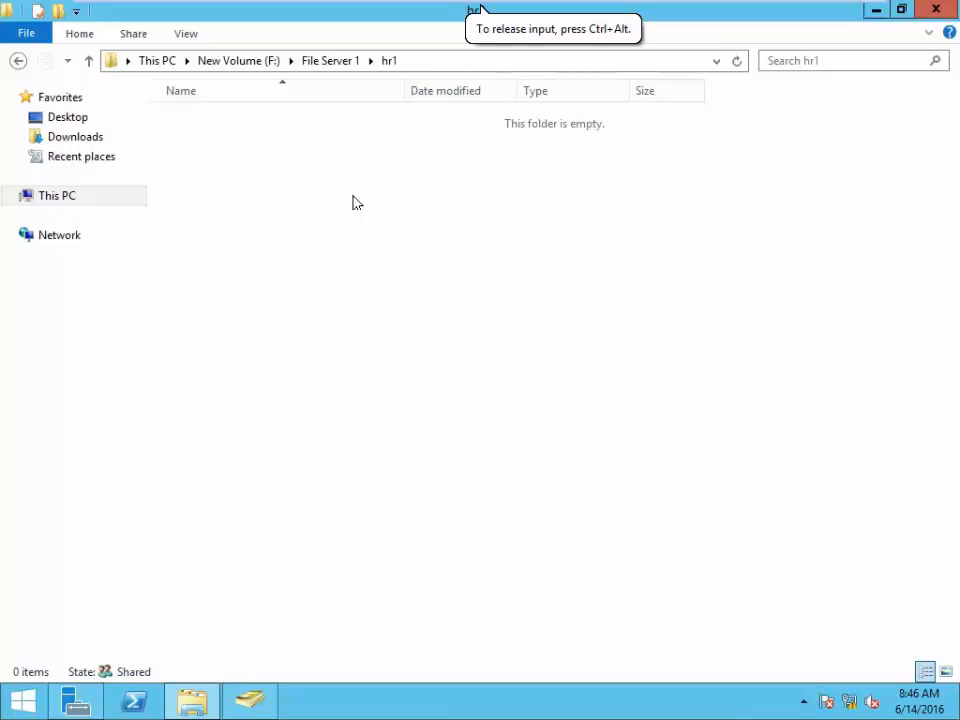
pyautogui.rightClick(295, 145)
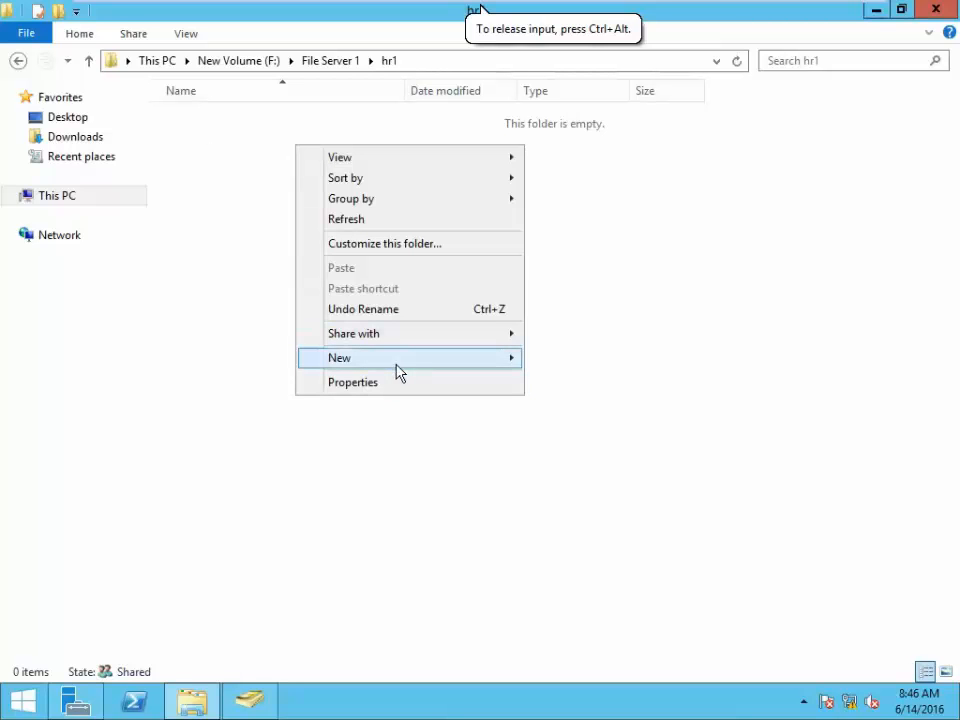
pyautogui.moveTo(403, 366)
pyautogui.click(604, 465)
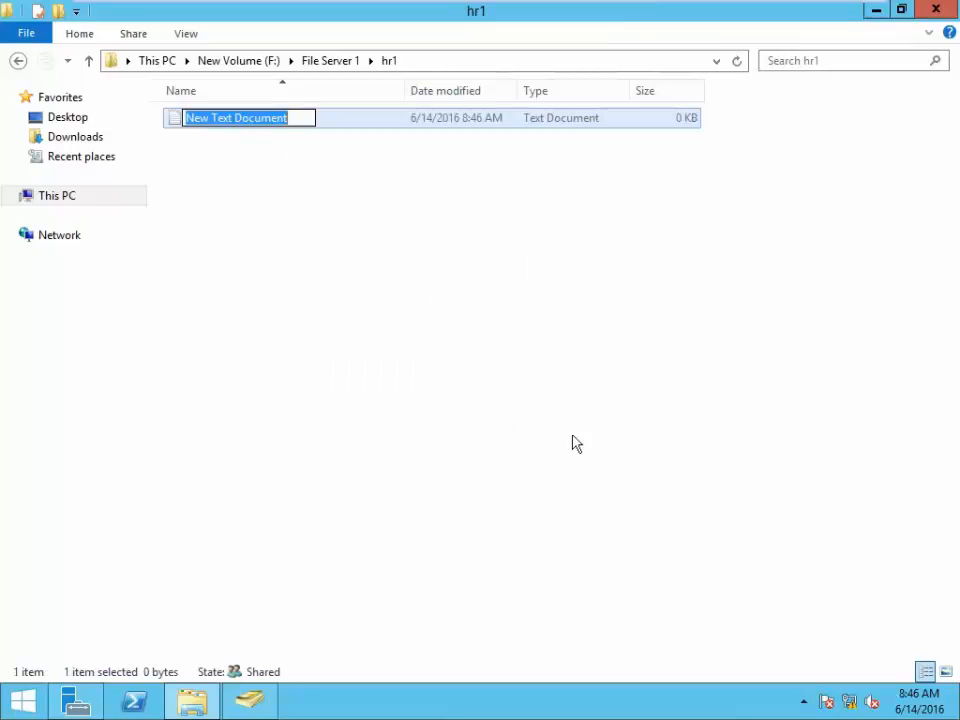
pyautogui.click(362, 253)
pyautogui.rightClick(325, 202)
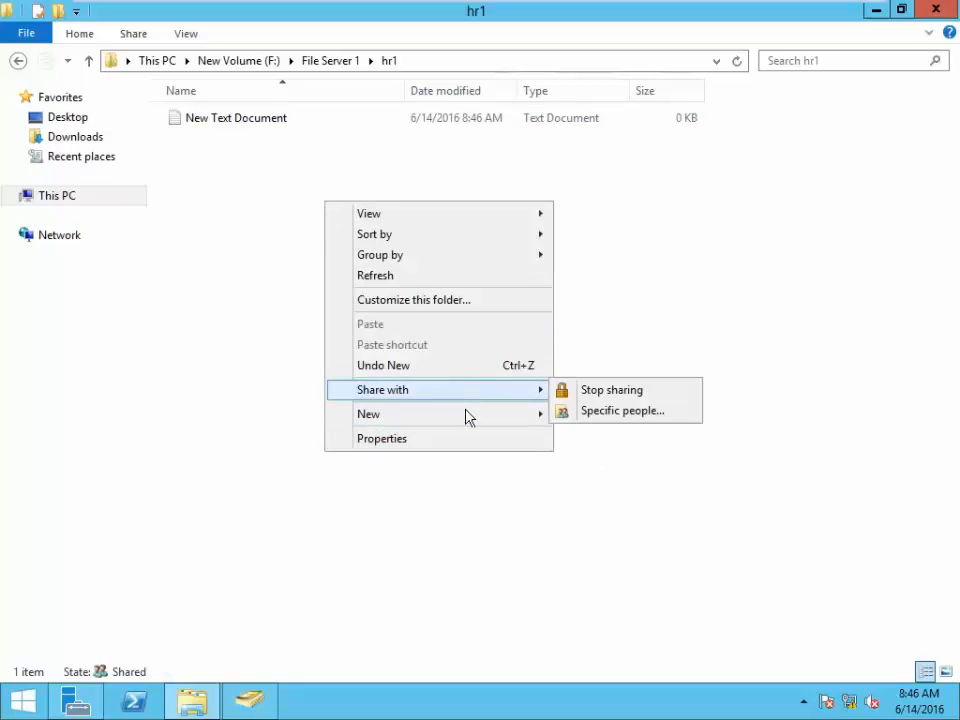
pyautogui.moveTo(467, 414)
pyautogui.click(652, 521)
pyautogui.click(441, 298)
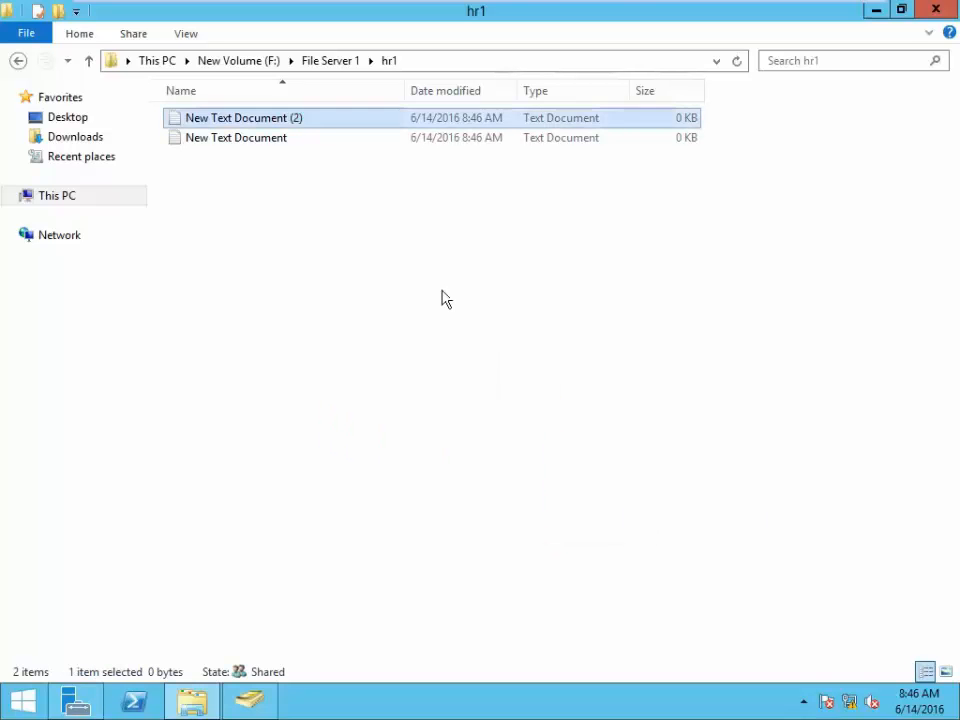
pyautogui.rightClick(442, 291)
pyautogui.moveTo(555, 512)
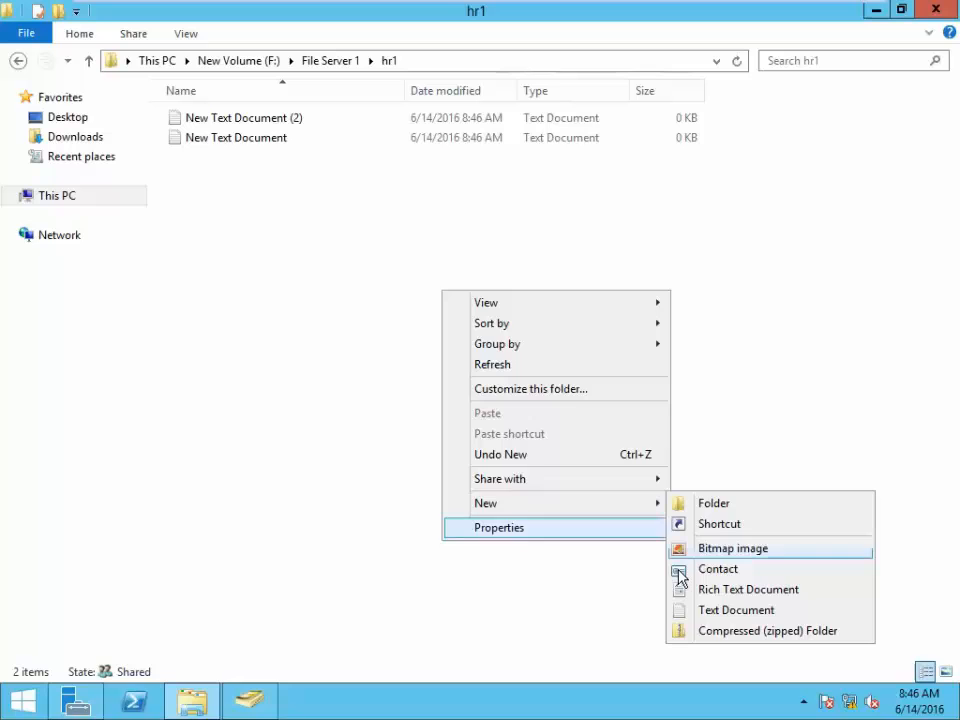
pyautogui.click(710, 611)
pyautogui.click(340, 104)
# - Create three new rich text documents in hr2 with default names
pyautogui.click(328, 60)
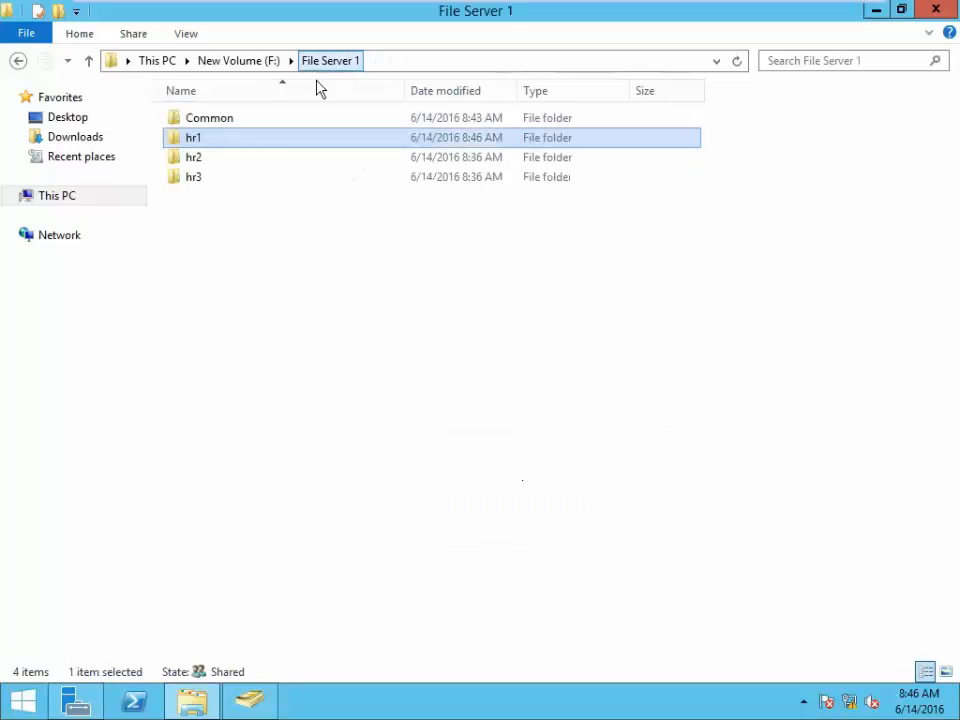
pyautogui.doubleClick(198, 162)
pyautogui.rightClick(490, 183)
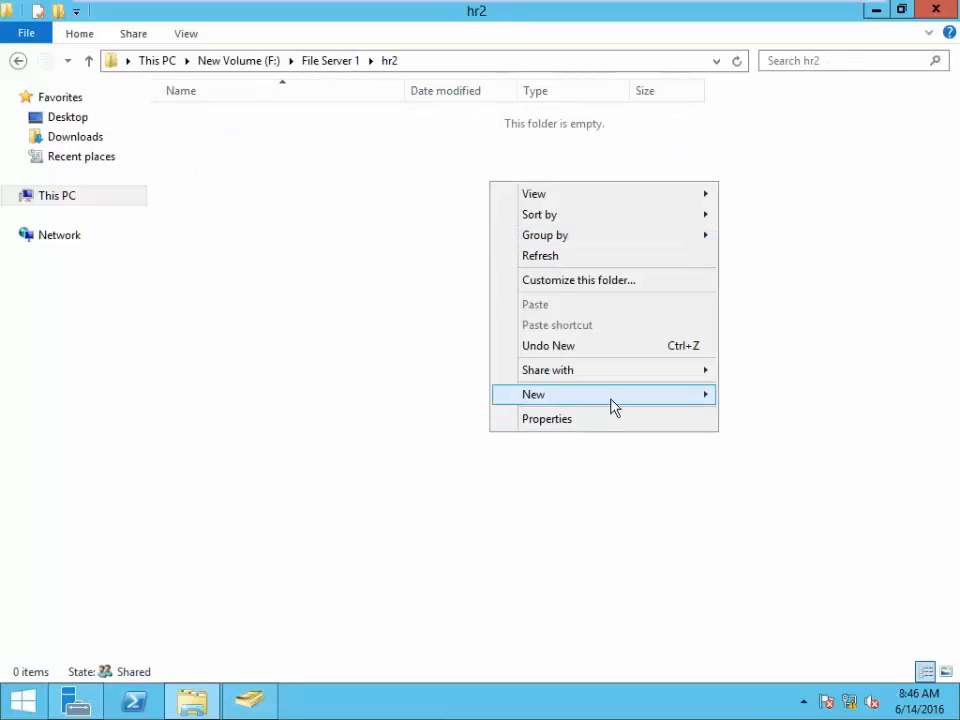
pyautogui.moveTo(611, 399)
pyautogui.click(840, 483)
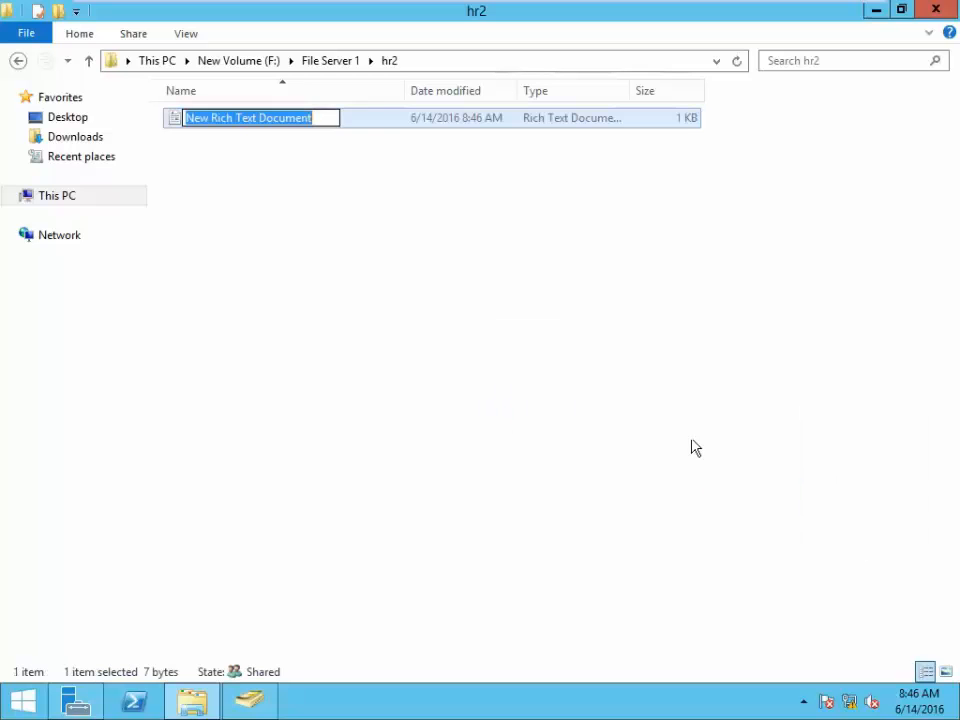
pyautogui.click(324, 225)
pyautogui.rightClick(322, 218)
pyautogui.moveTo(452, 432)
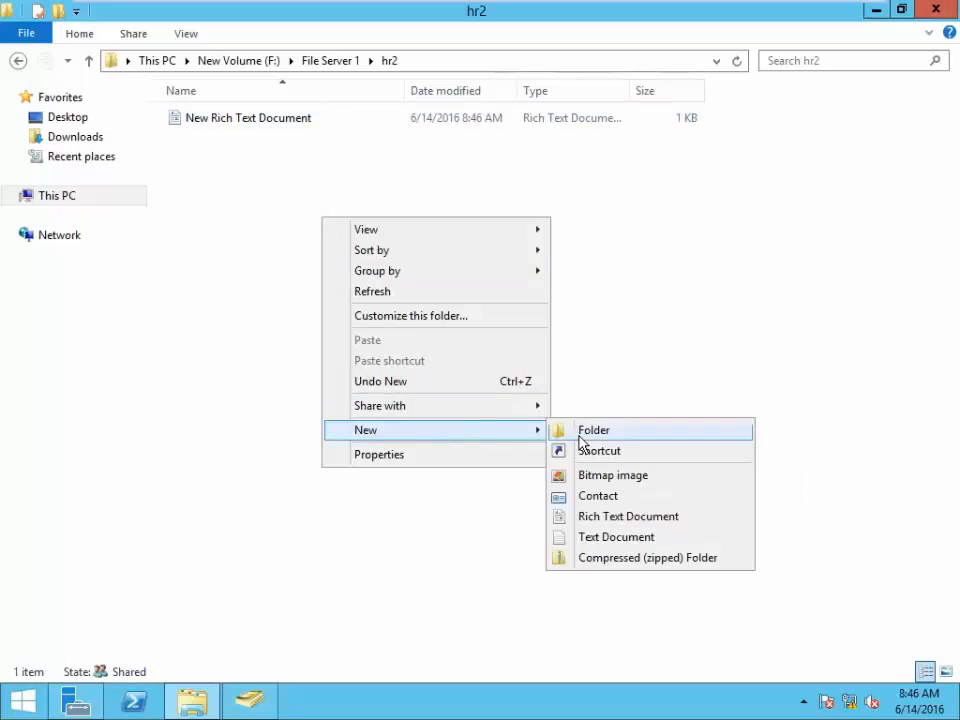
pyautogui.click(621, 518)
pyautogui.rightClick(424, 306)
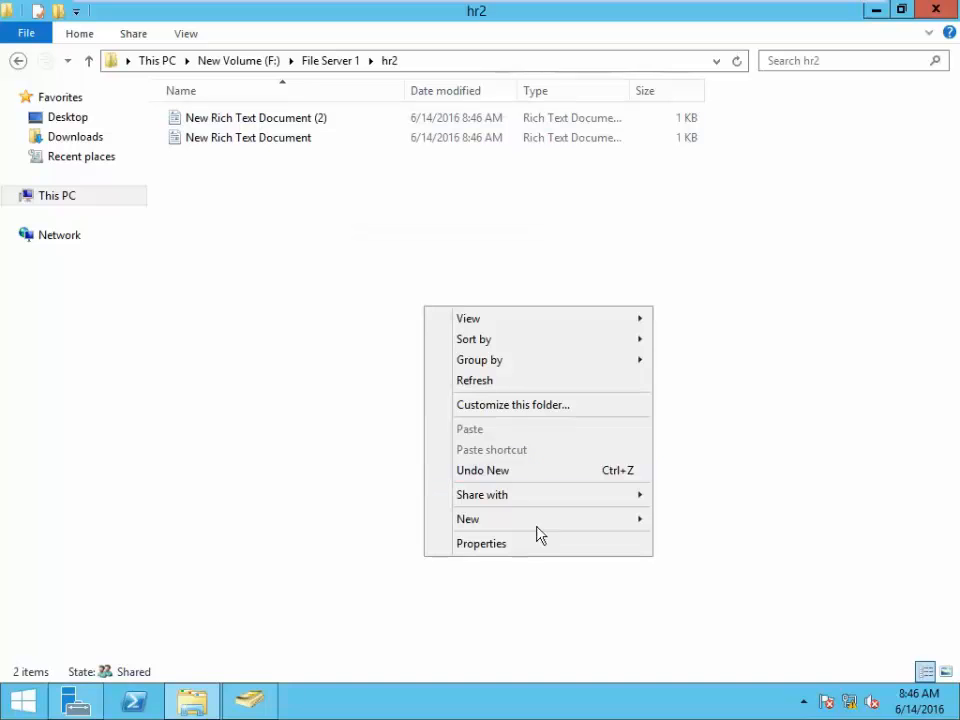
pyautogui.moveTo(546, 519)
pyautogui.click(709, 607)
pyautogui.click(512, 420)
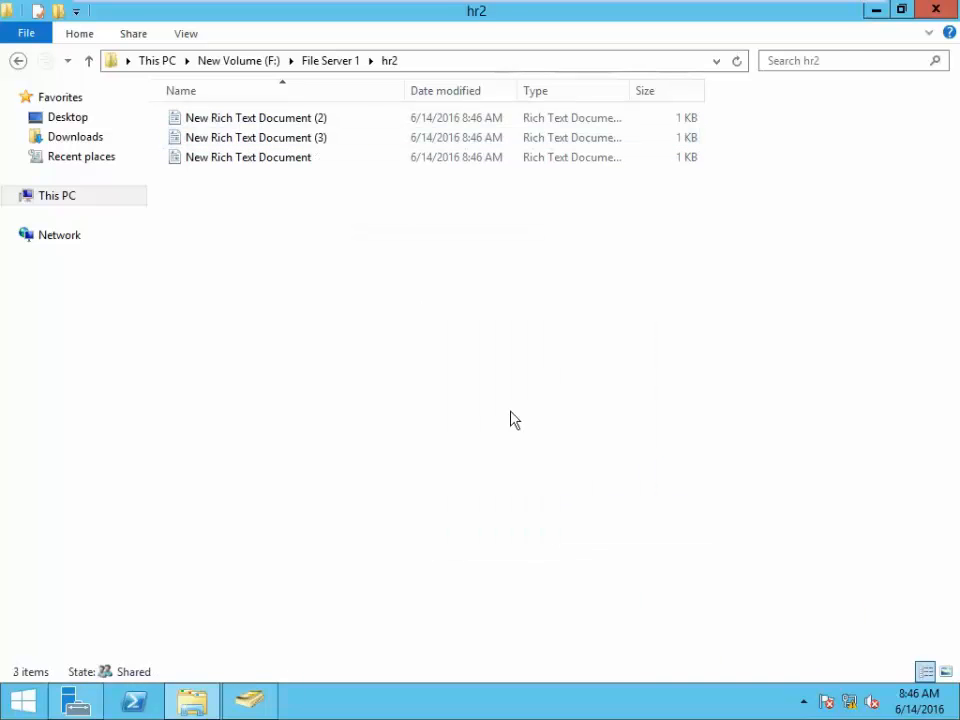
# - Create three new bitmap images in hr3
pyautogui.click(319, 61)
pyautogui.doubleClick(198, 178)
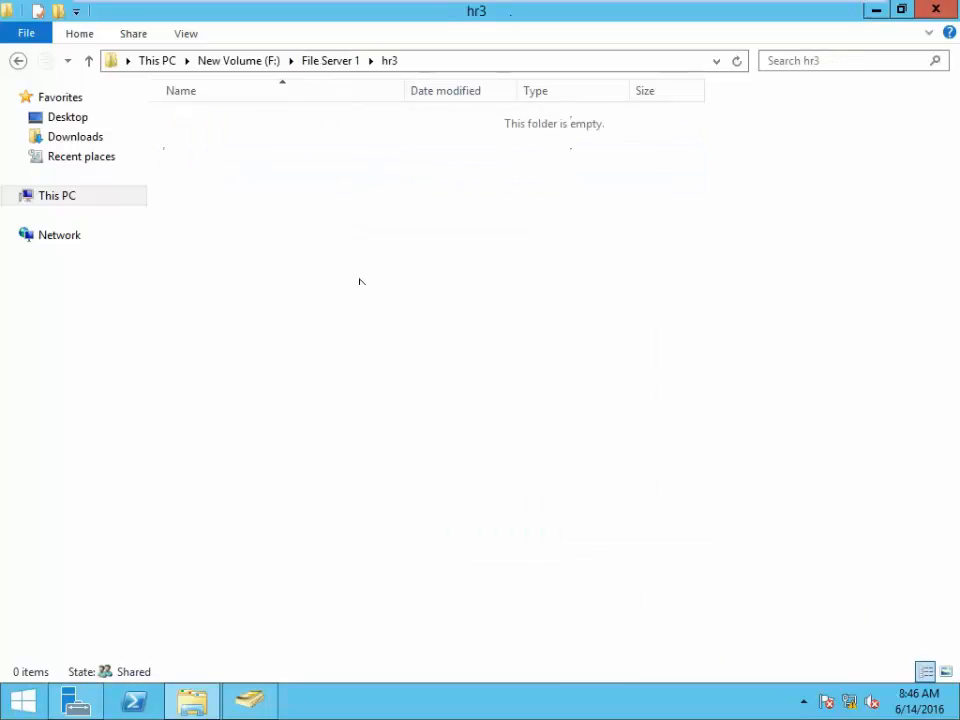
pyautogui.rightClick(495, 246)
pyautogui.moveTo(662, 463)
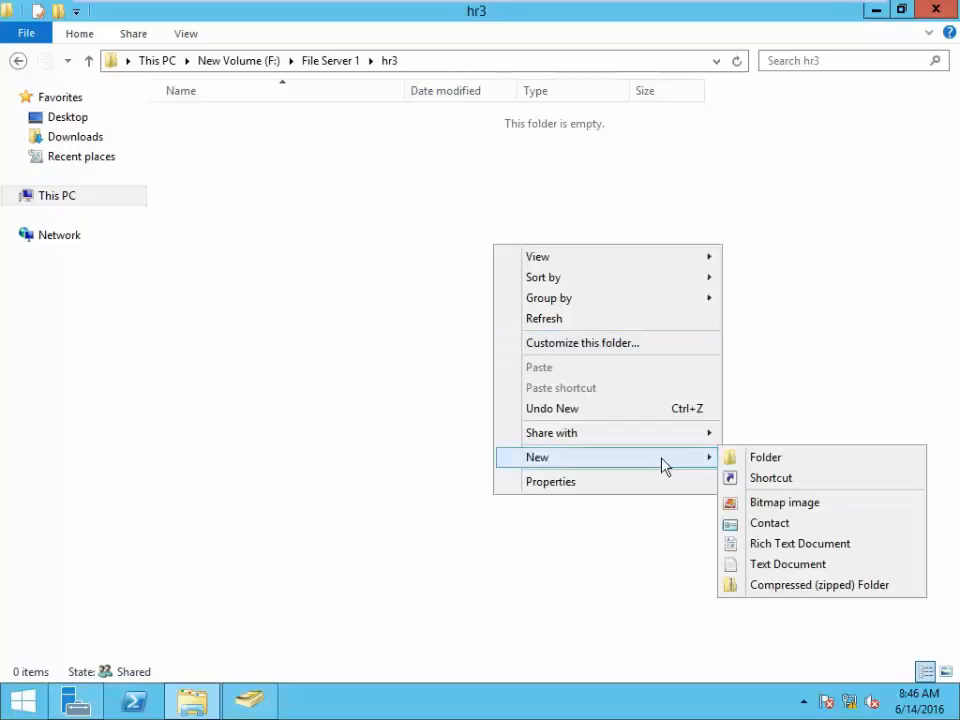
pyautogui.click(789, 503)
pyautogui.rightClick(310, 280)
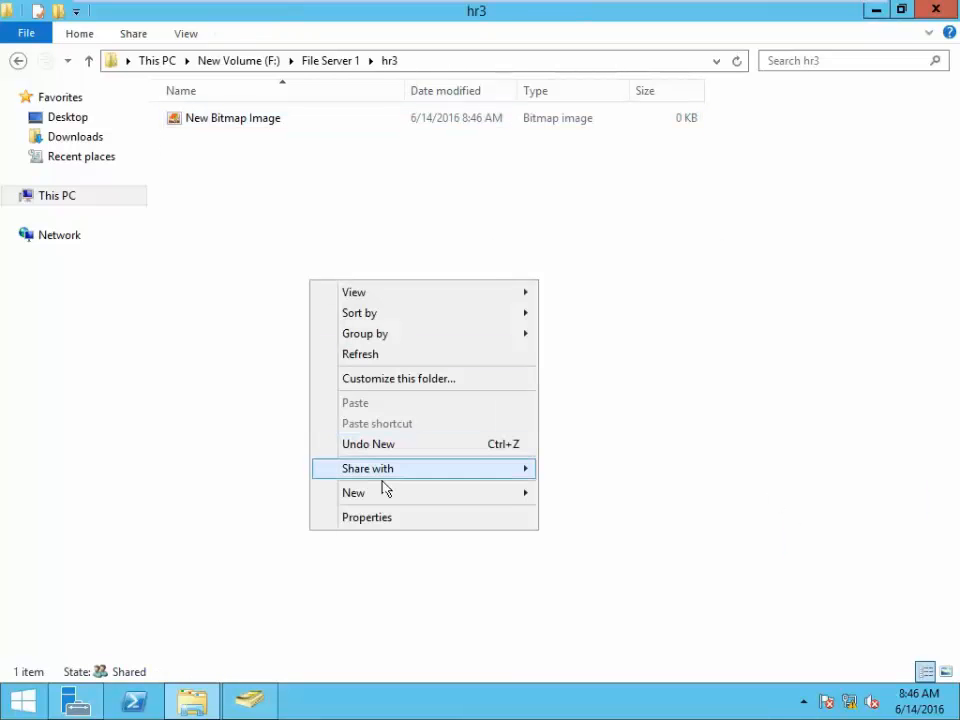
pyautogui.moveTo(390, 498)
pyautogui.click(604, 542)
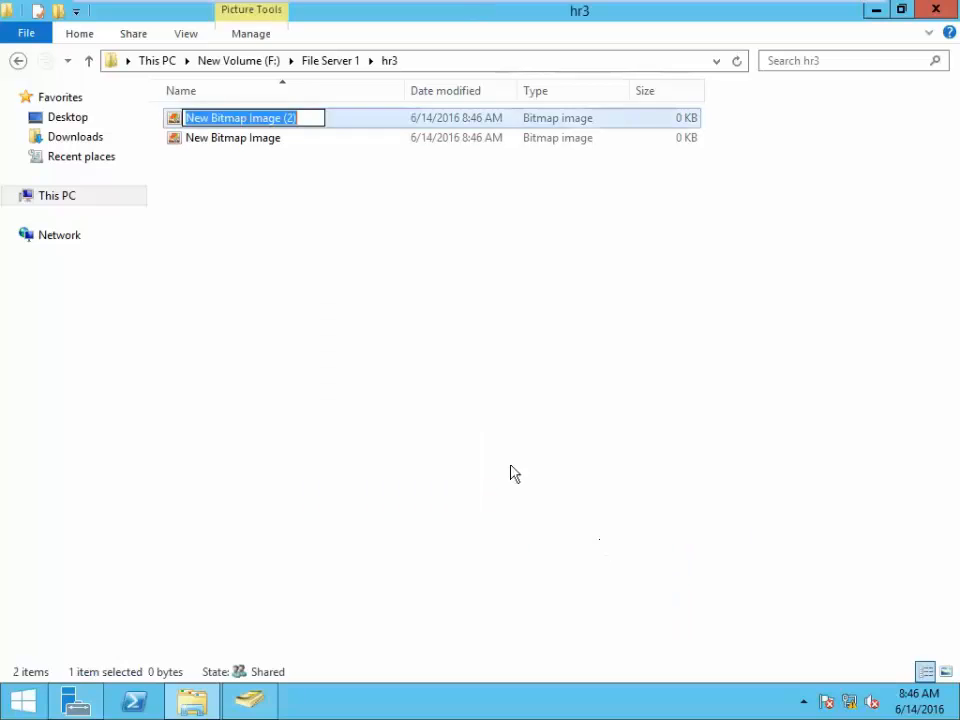
pyautogui.rightClick(381, 308)
pyautogui.moveTo(463, 521)
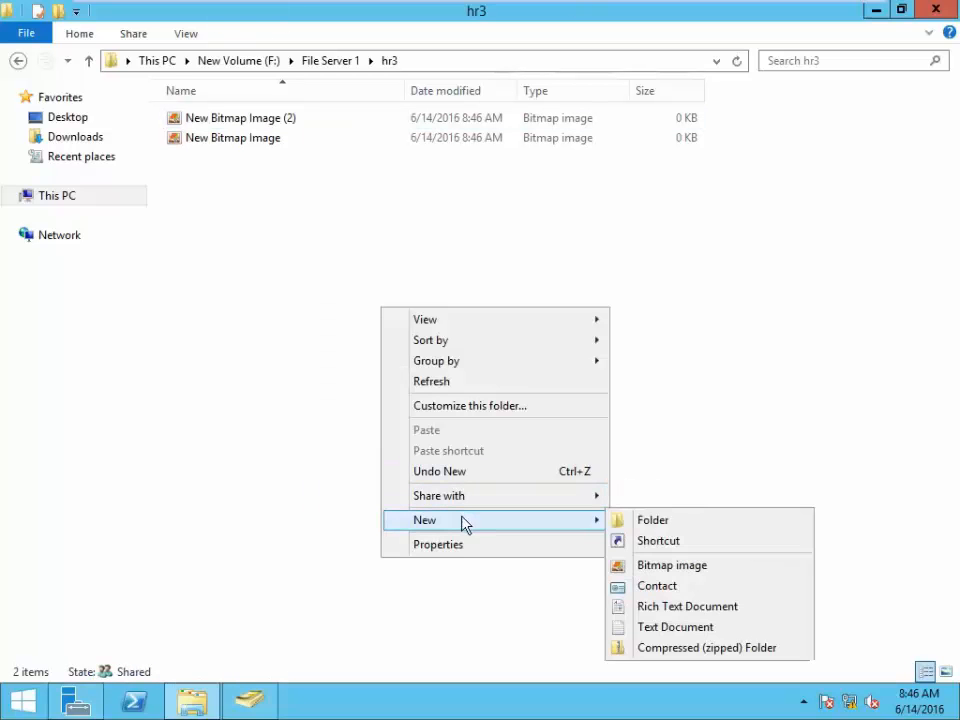
pyautogui.click(722, 567)
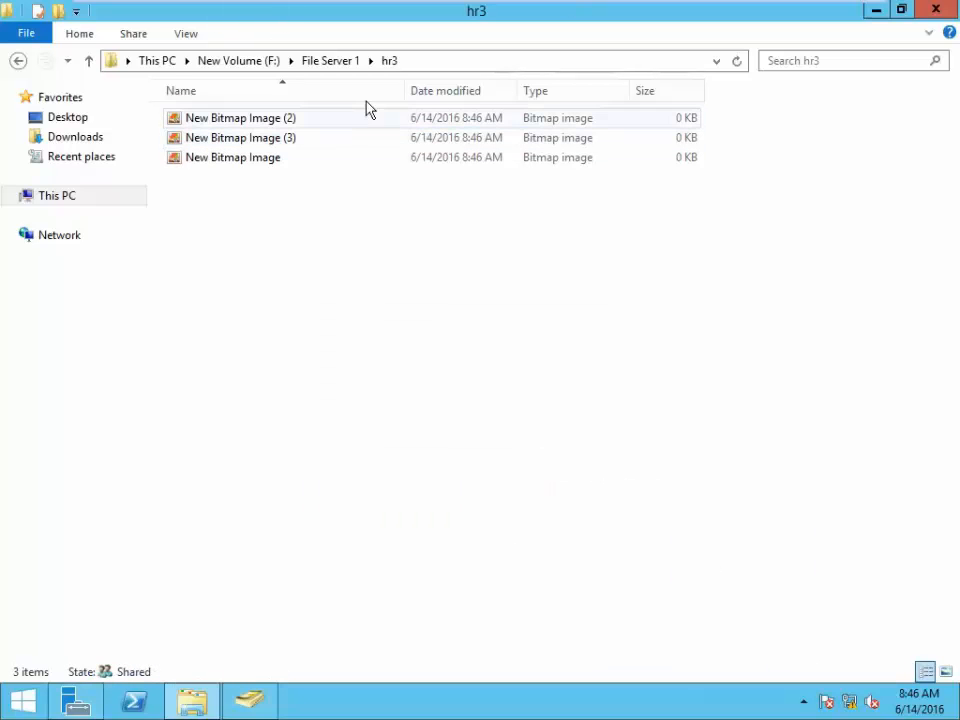
# - Open Common and create three new folders in it
pyautogui.click(340, 61)
pyautogui.doubleClick(222, 122)
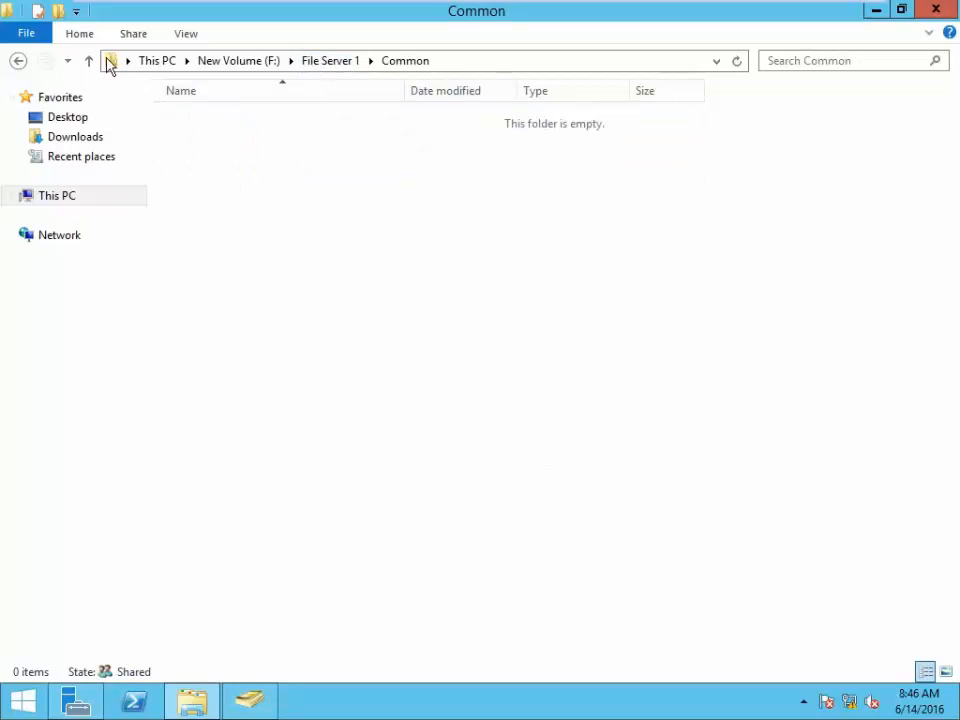
pyautogui.click(60, 12)
pyautogui.click(60, 12)
pyautogui.click(60, 12)
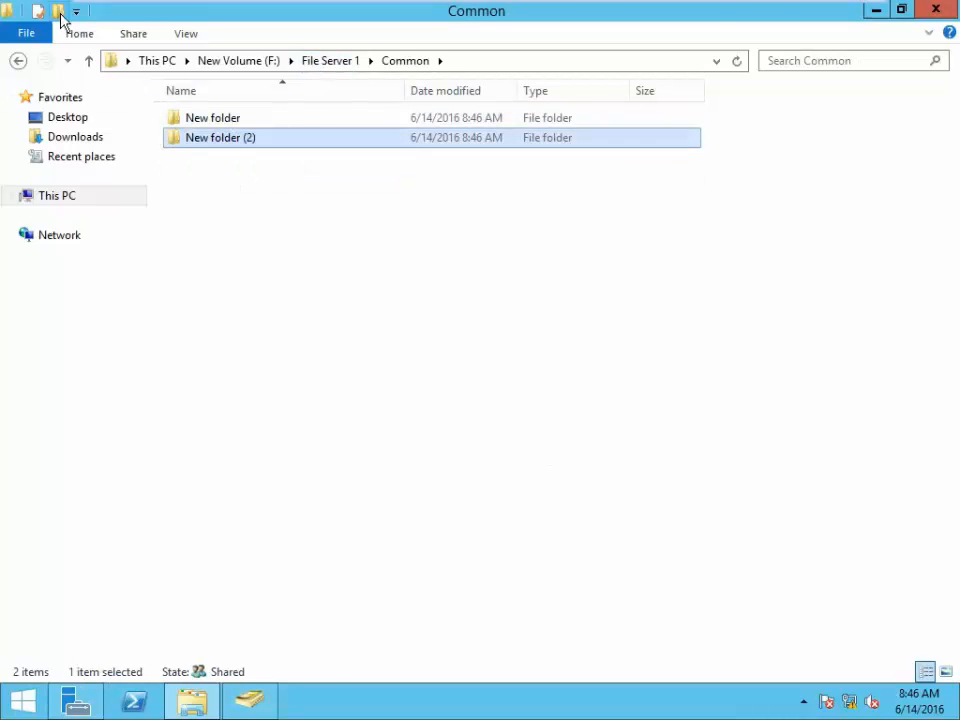
pyautogui.click(405, 358)
# - On the Windows 7 client, go up to the 10.0.0.10 shares and refresh them
pyautogui.moveTo(714, 6)
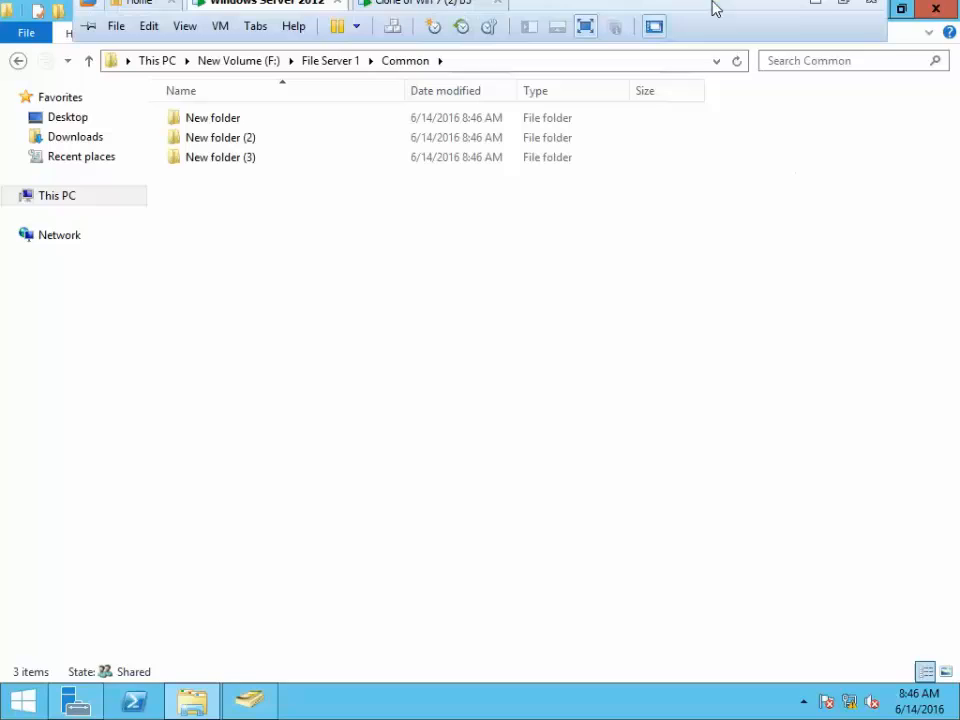
pyautogui.click(418, 12)
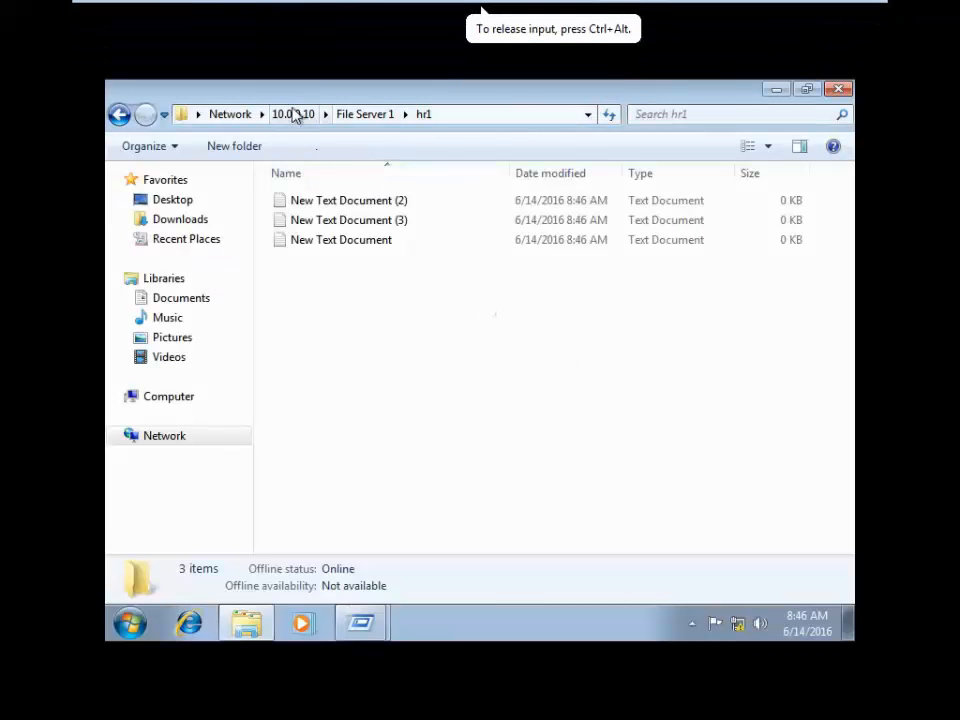
pyautogui.click(292, 114)
pyautogui.click(425, 355)
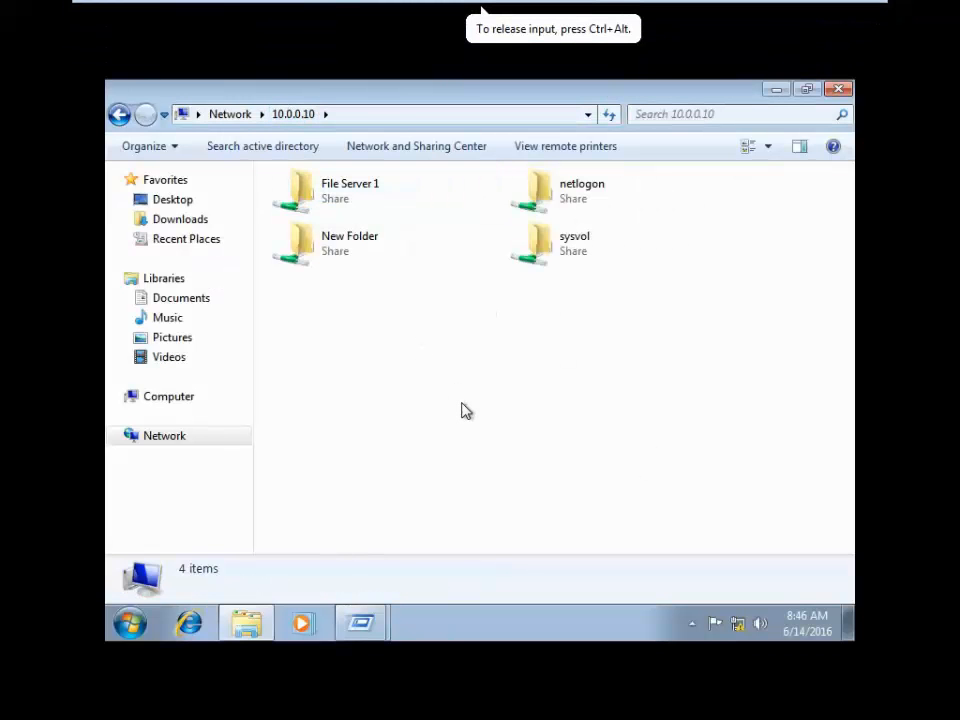
pyautogui.rightClick(438, 346)
pyautogui.click(482, 415)
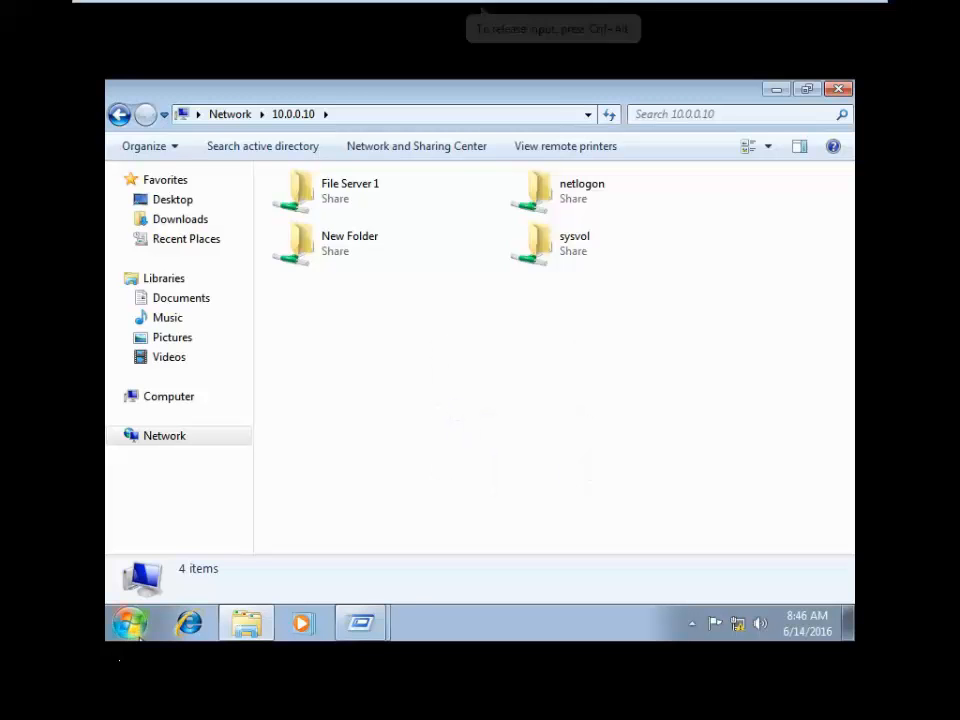
# - Close the leftover Run windows and open the File Server 1 share
pyautogui.moveTo(343, 626)
pyautogui.click(392, 549)
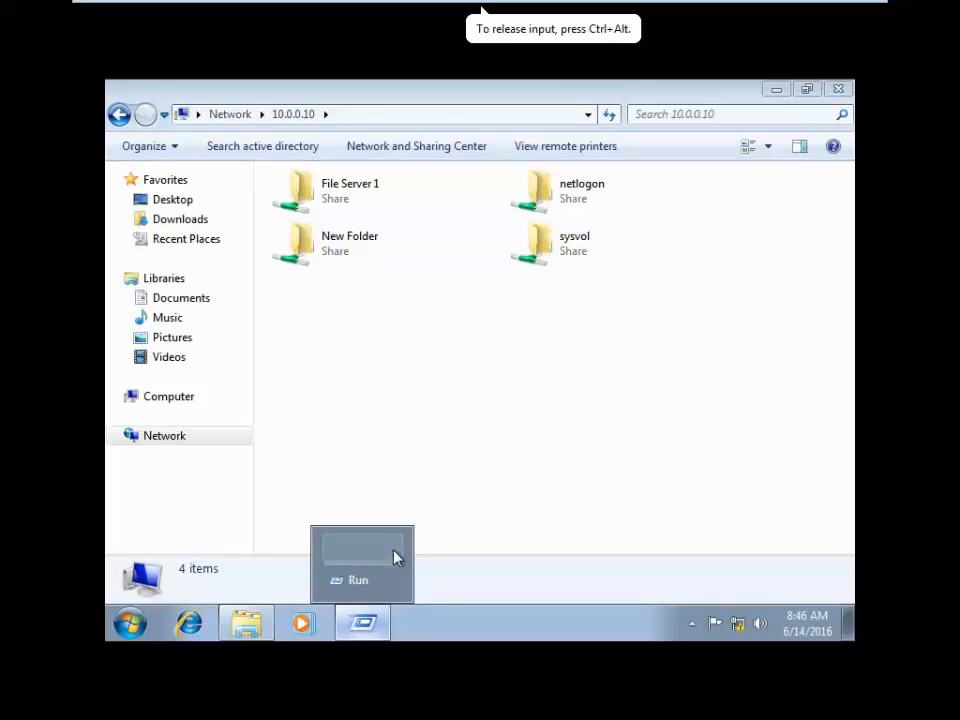
pyautogui.click(390, 581)
pyautogui.press('super')
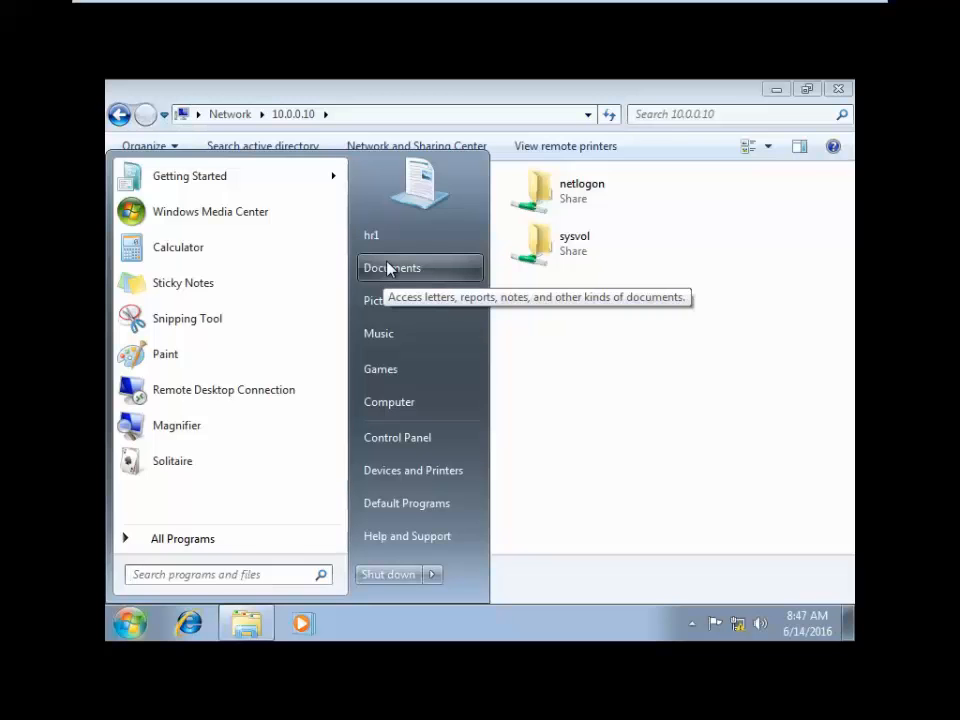
pyautogui.click(709, 450)
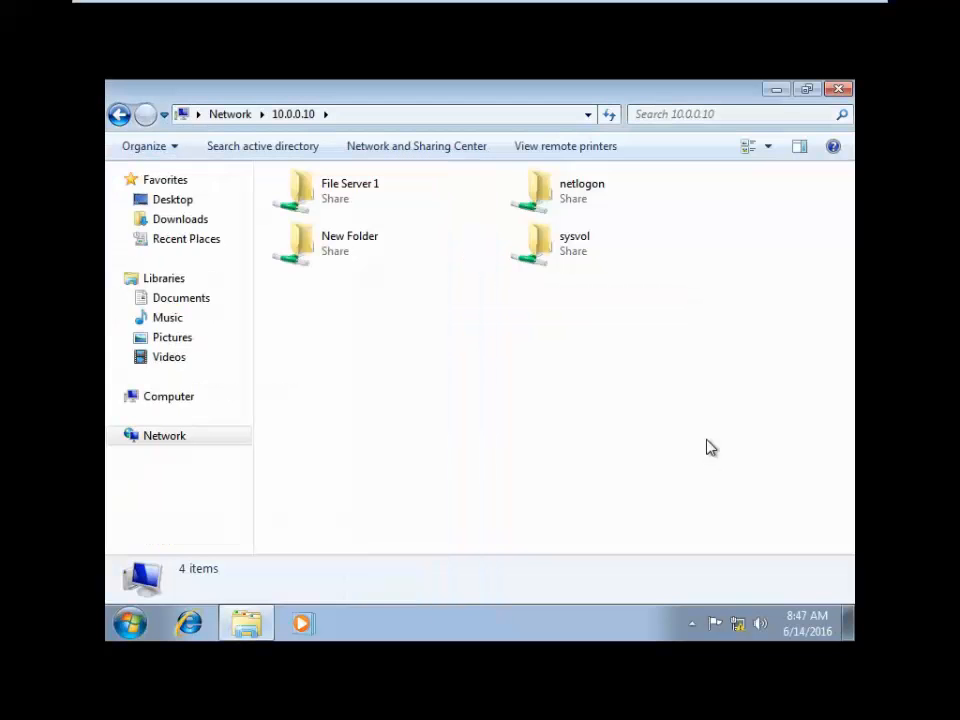
pyautogui.doubleClick(355, 203)
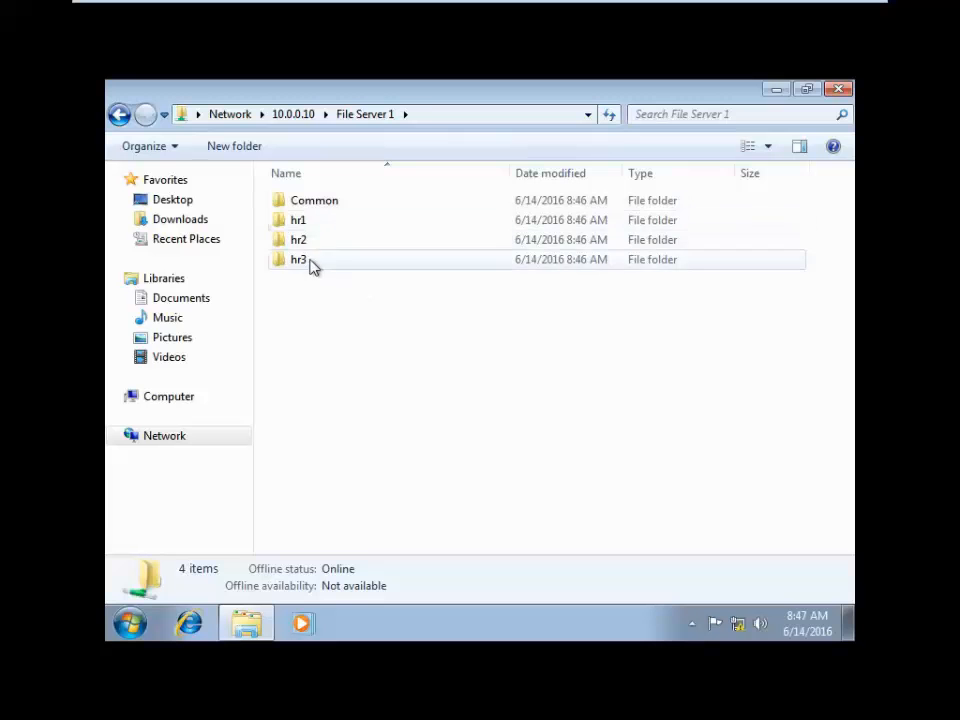
# - Try to create a folder in hr3 and dismiss the Access Denied error
pyautogui.doubleClick(311, 262)
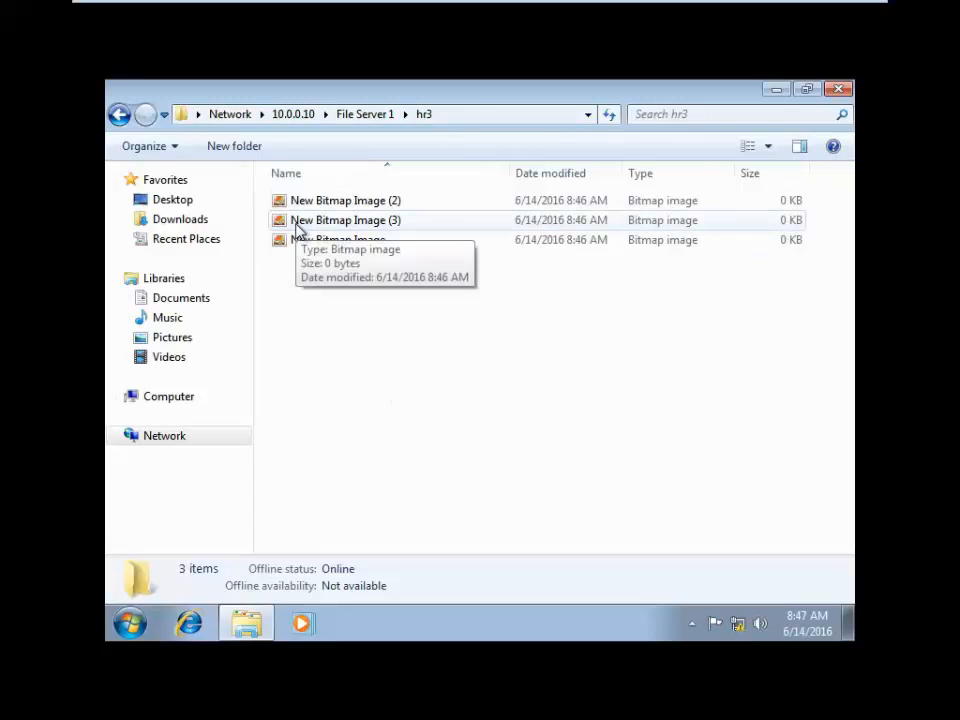
pyautogui.click(249, 152)
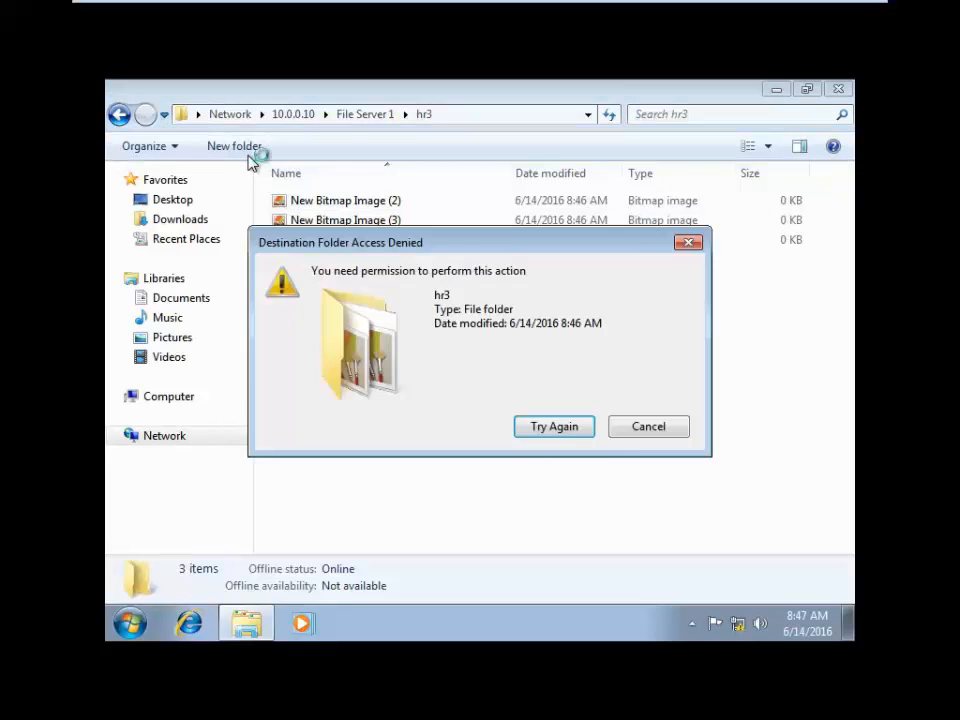
pyautogui.click(686, 432)
# - Copy New Bitmap Image from hr3 and paste it into hr1
pyautogui.click(358, 246)
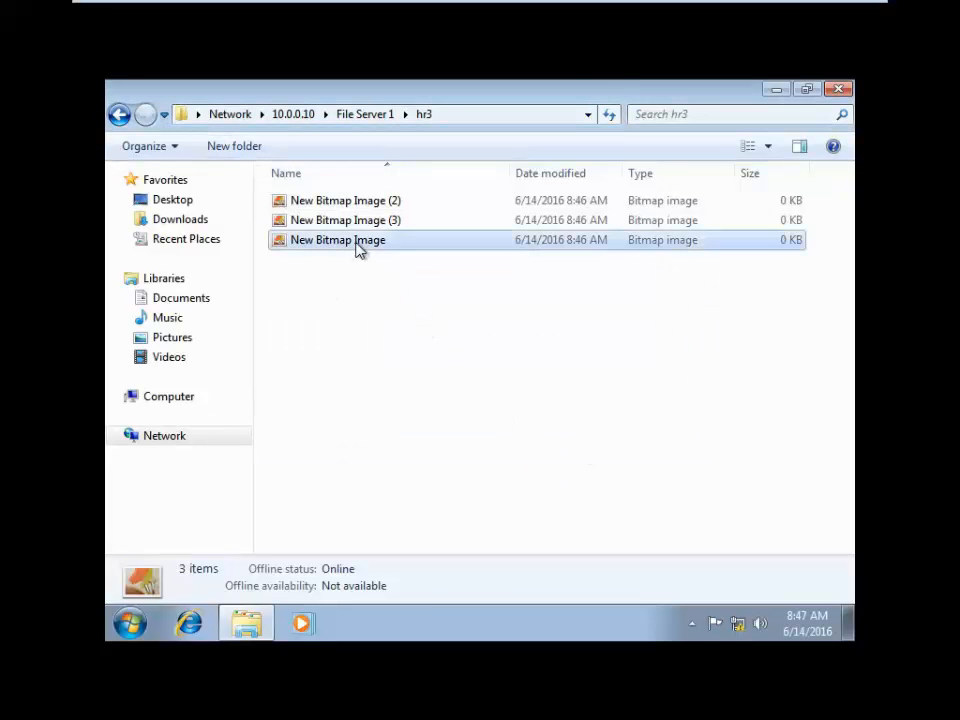
pyautogui.click(375, 301)
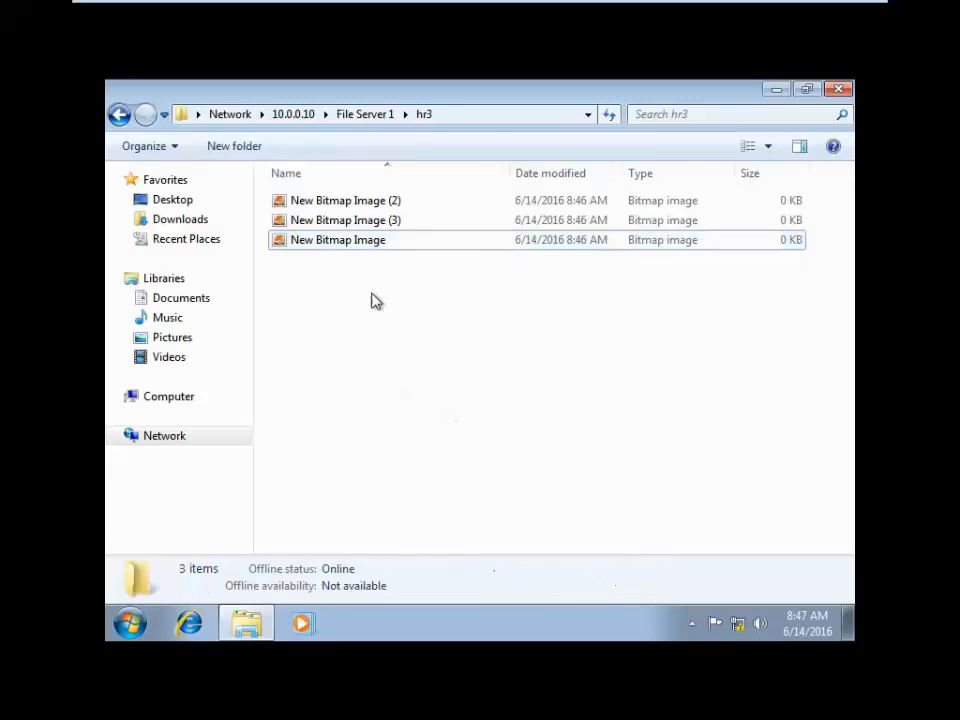
pyautogui.click(355, 245)
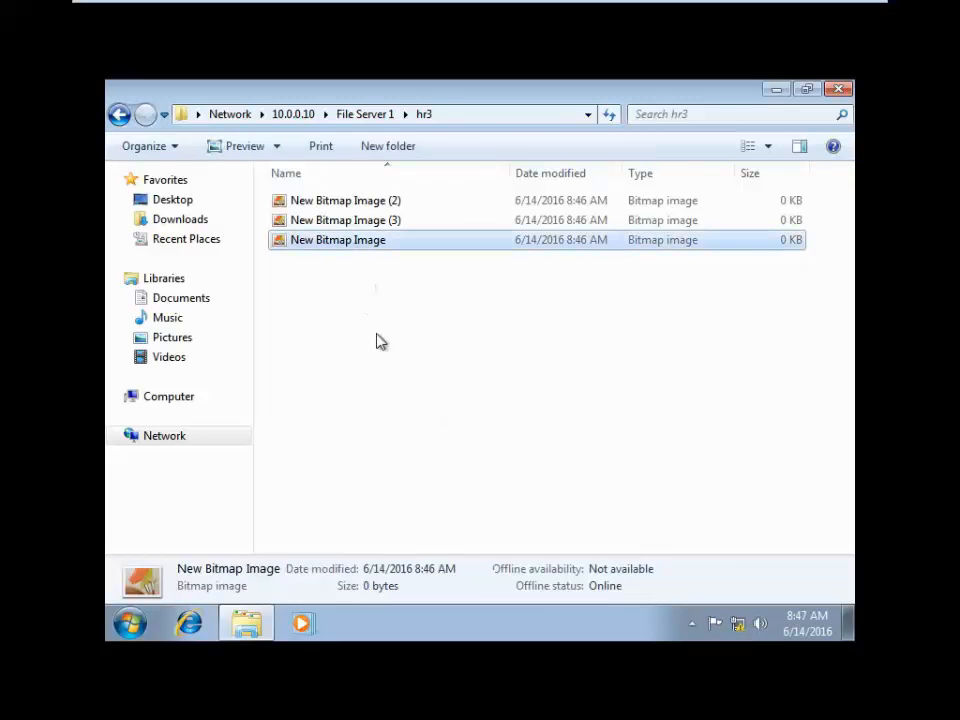
pyautogui.click(383, 114)
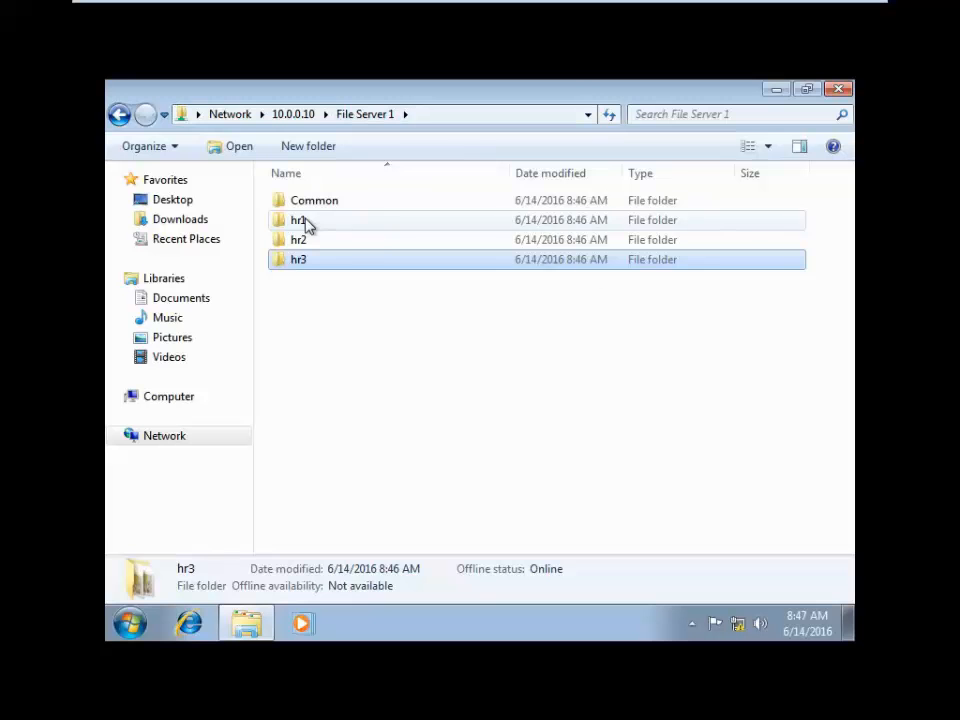
pyautogui.doubleClick(306, 222)
pyautogui.rightClick(352, 297)
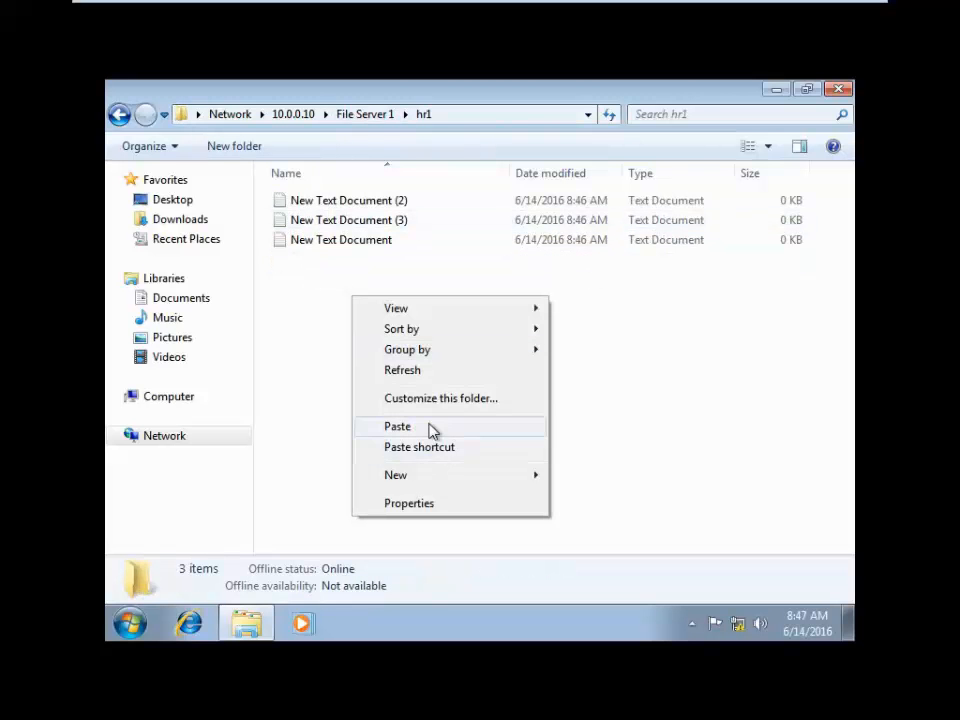
pyautogui.click(397, 426)
# - Open Common and create three test folders with default names
pyautogui.click(366, 116)
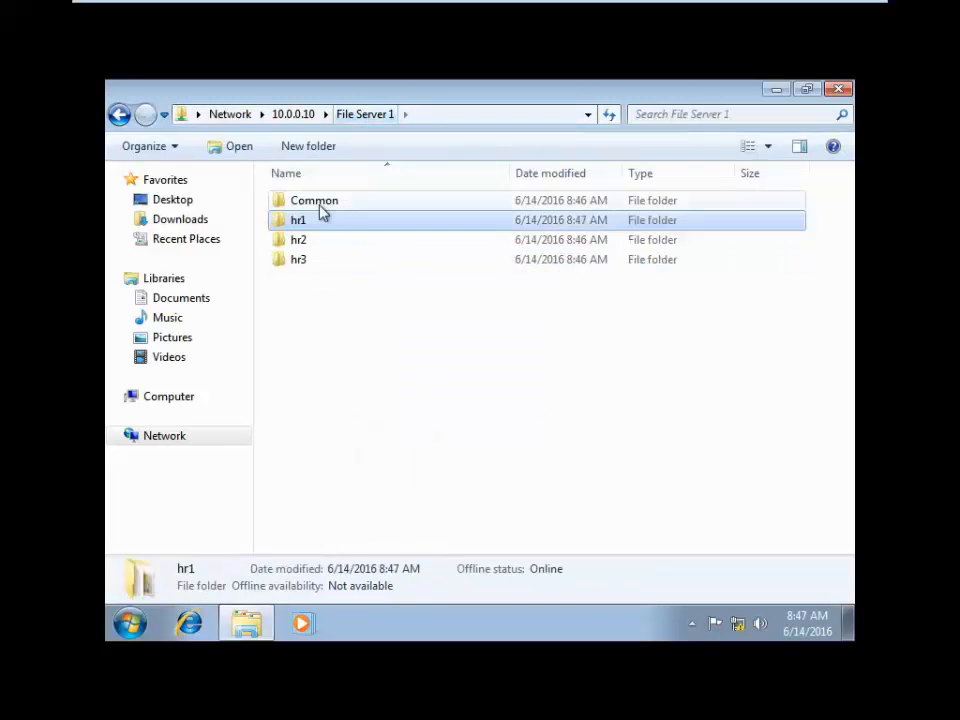
pyautogui.doubleClick(327, 205)
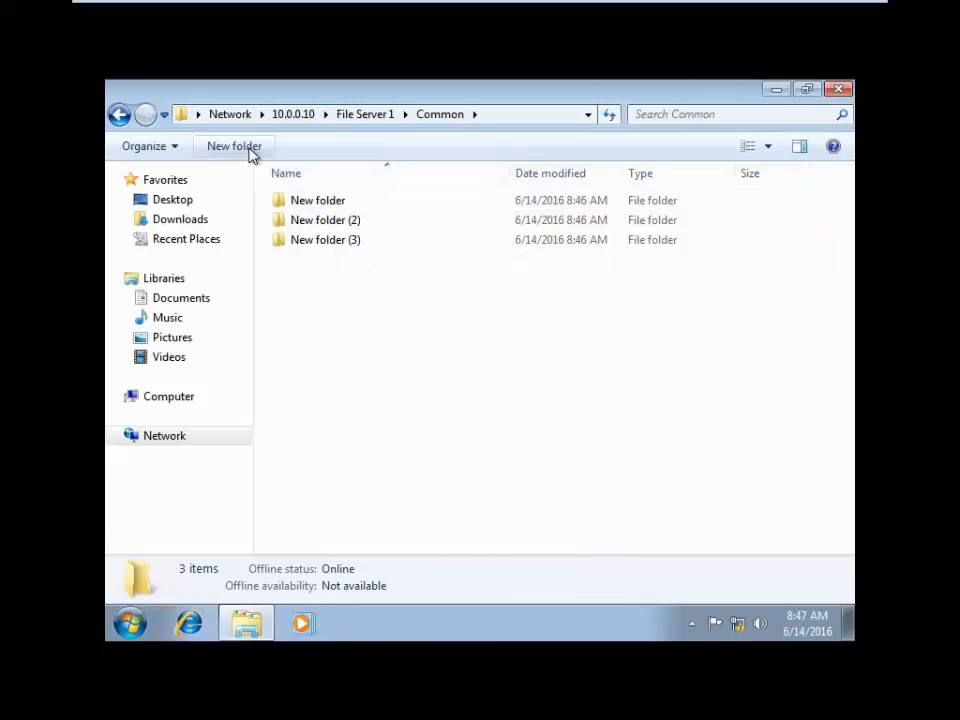
pyautogui.click(251, 150)
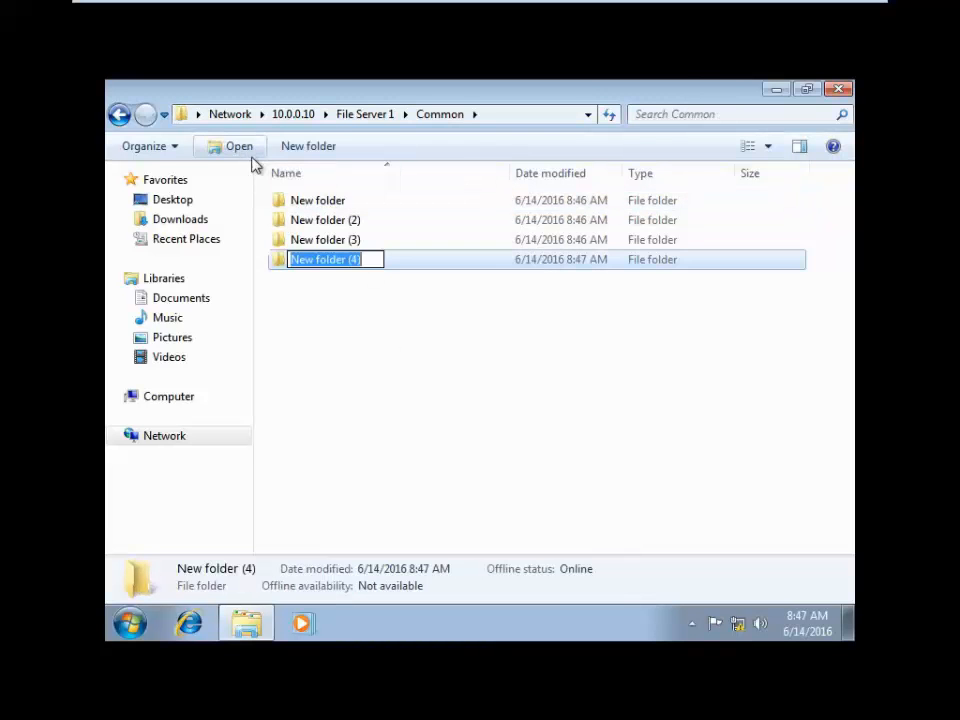
pyautogui.press('Return')
pyautogui.click(386, 381)
pyautogui.click(253, 150)
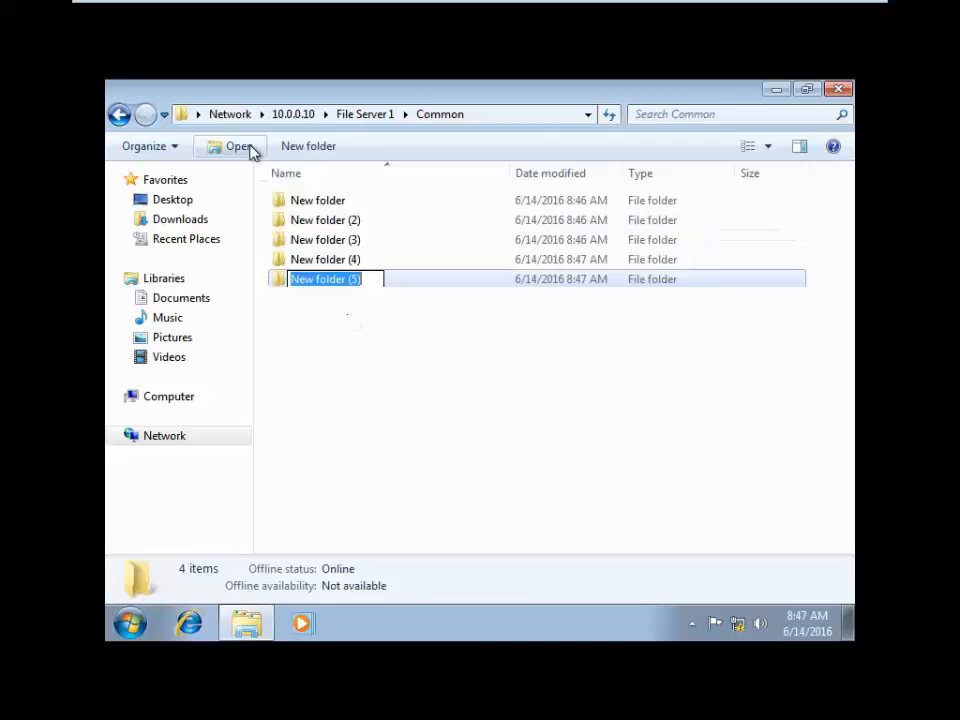
pyautogui.click(343, 364)
pyautogui.click(258, 150)
pyautogui.click(291, 346)
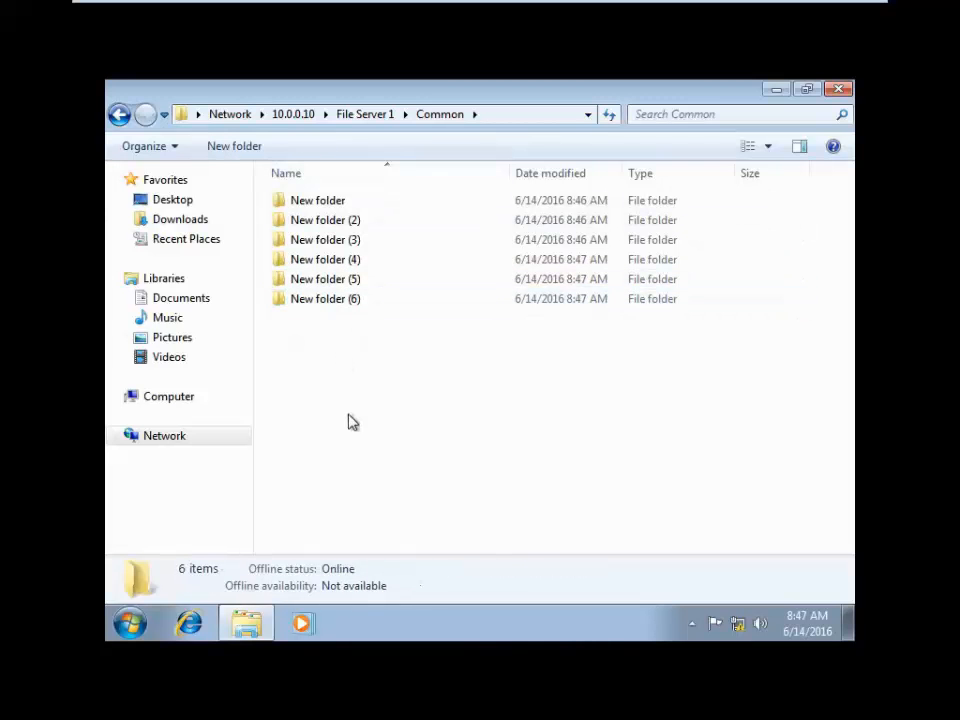
# - Delete New folder (6), (5) and (4), refreshing the Common listing in between
pyautogui.click(319, 300)
pyautogui.press('Delete')
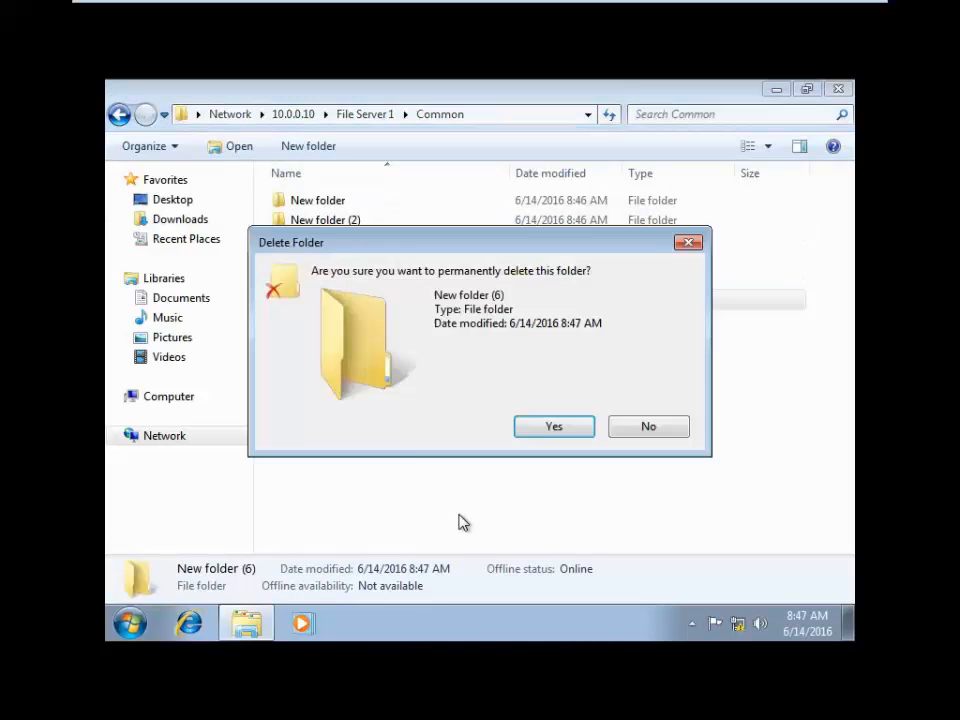
pyautogui.click(553, 426)
pyautogui.click(346, 288)
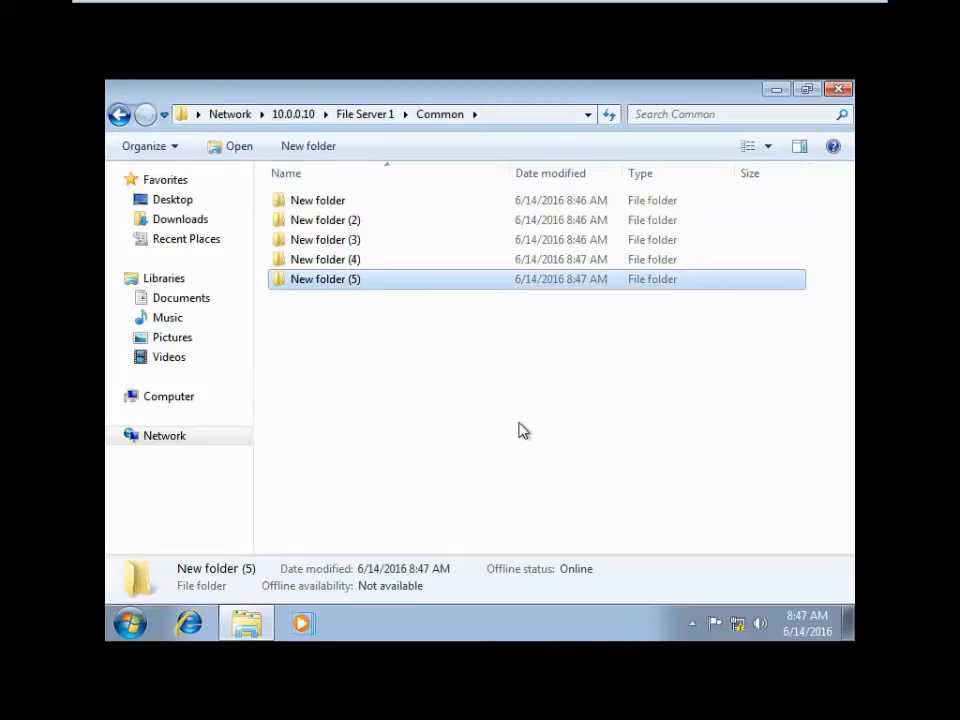
pyautogui.press('Delete')
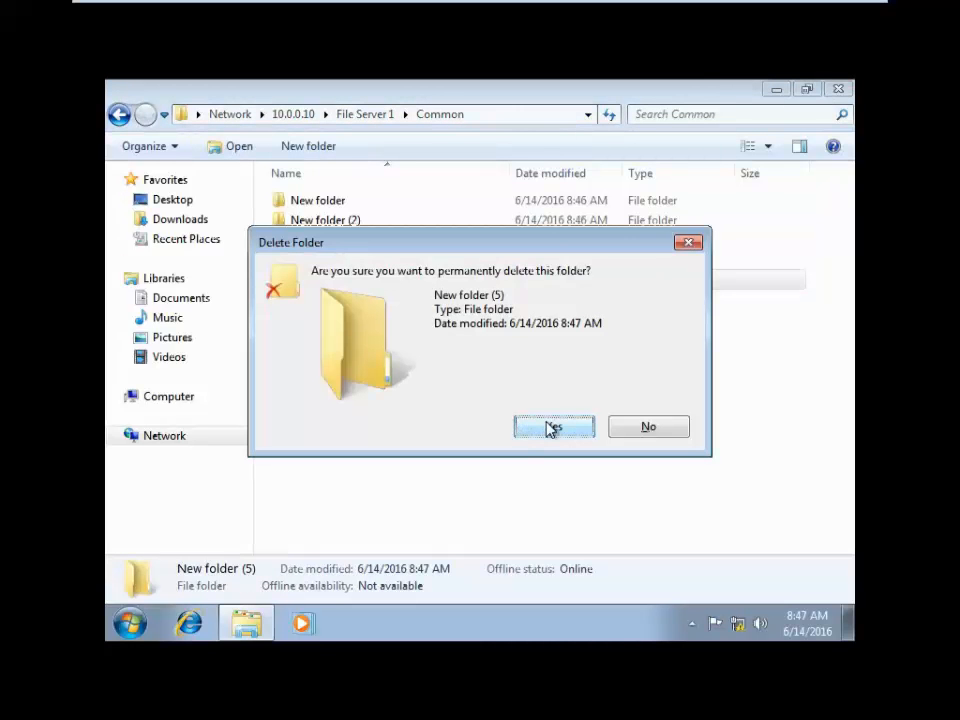
pyautogui.click(549, 428)
pyautogui.rightClick(370, 318)
pyautogui.click(416, 390)
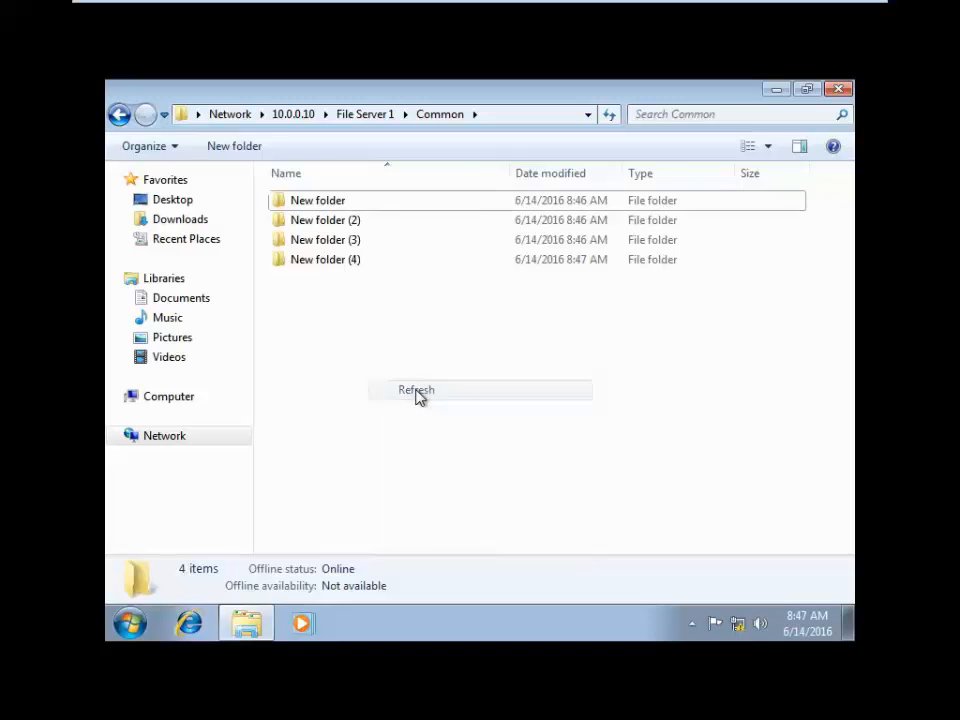
pyautogui.click(346, 262)
pyautogui.press('Delete')
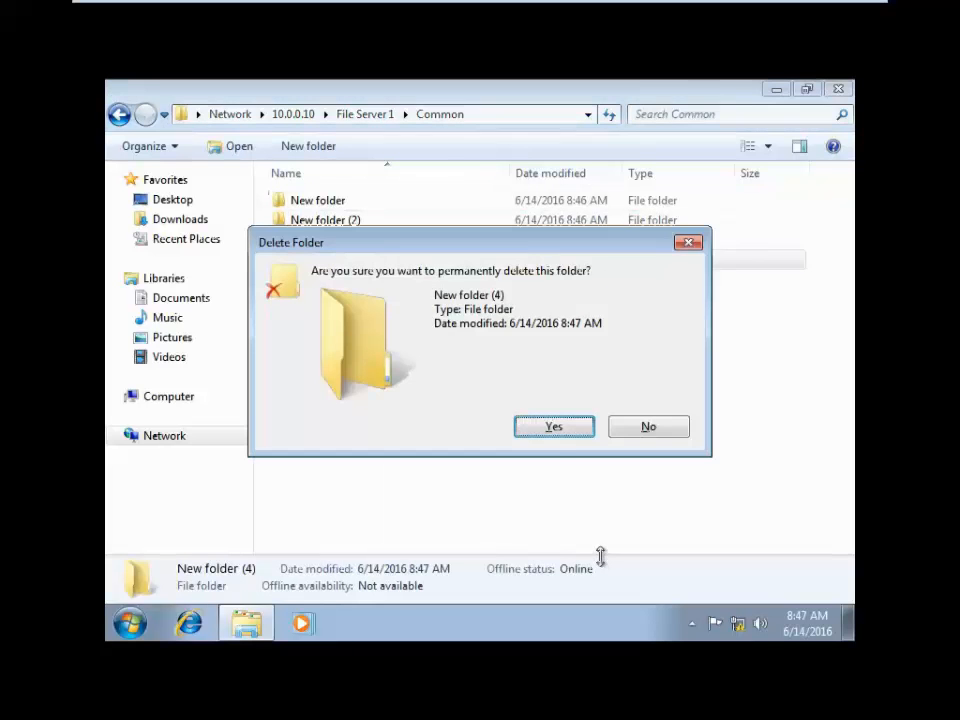
pyautogui.click(566, 430)
pyautogui.rightClick(401, 334)
pyautogui.click(444, 407)
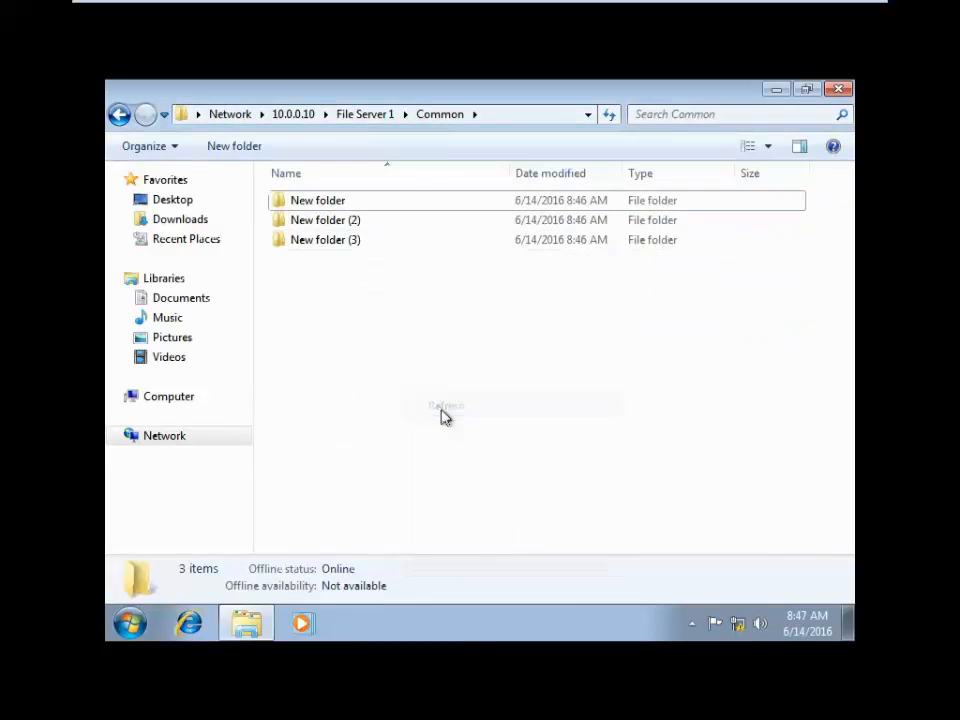
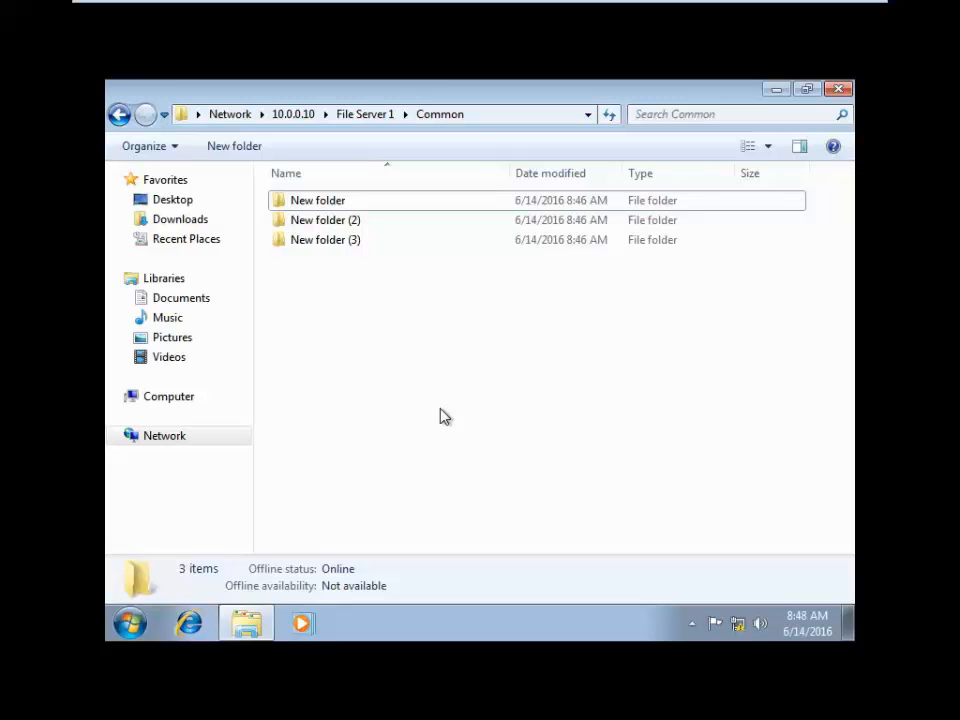
# - Go up to 10.0.0.10's share list on the client and to the server's This PC drive list
pyautogui.click(362, 114)
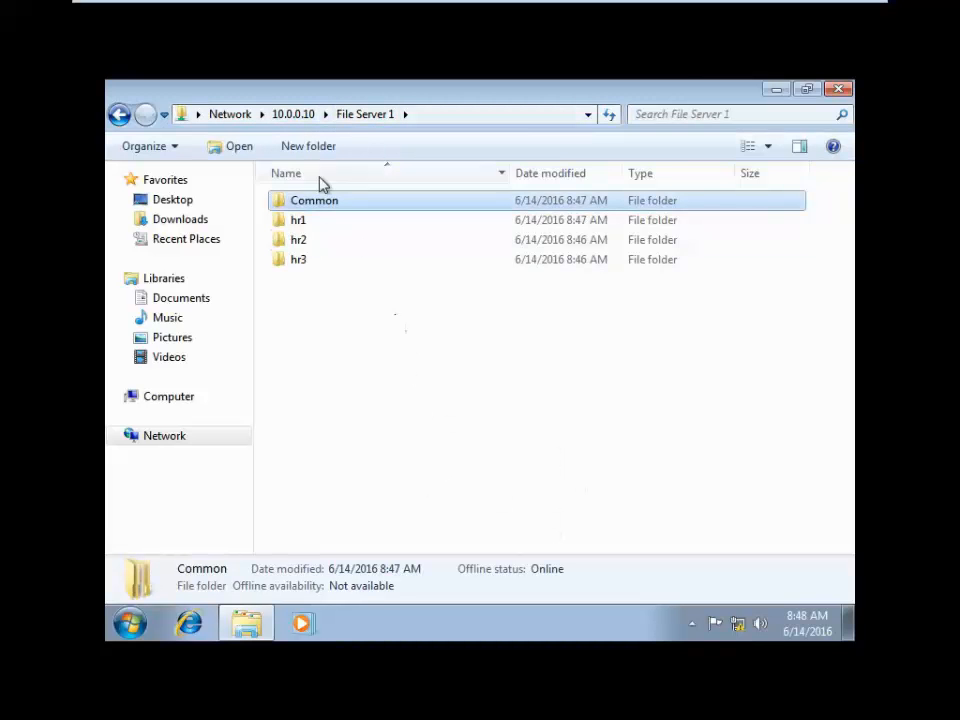
pyautogui.click(306, 116)
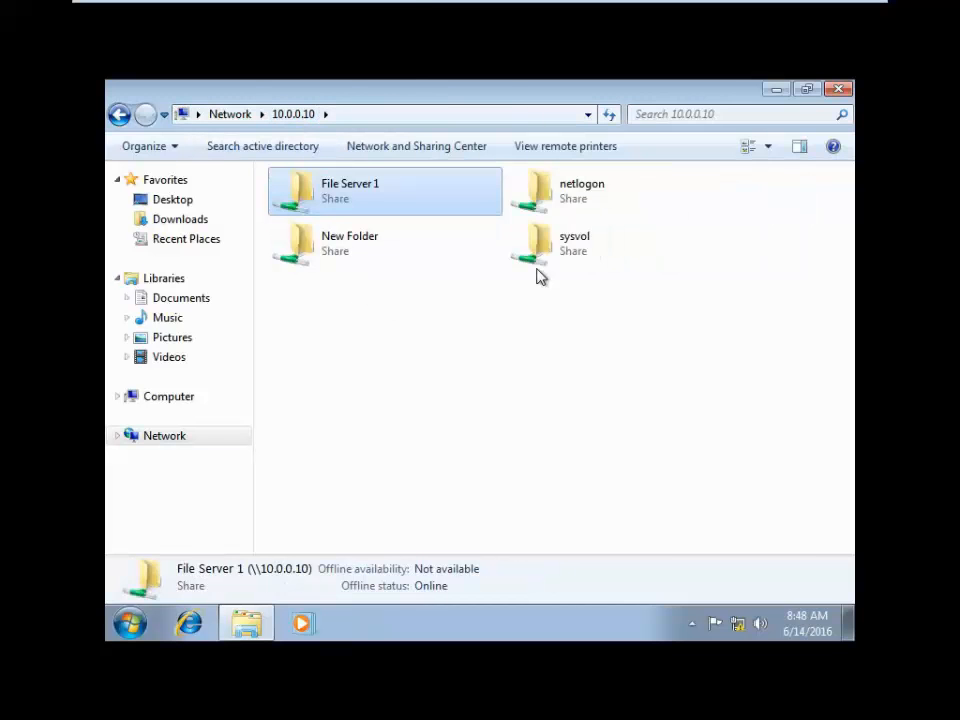
pyautogui.moveTo(407, 6)
pyautogui.click(283, 20)
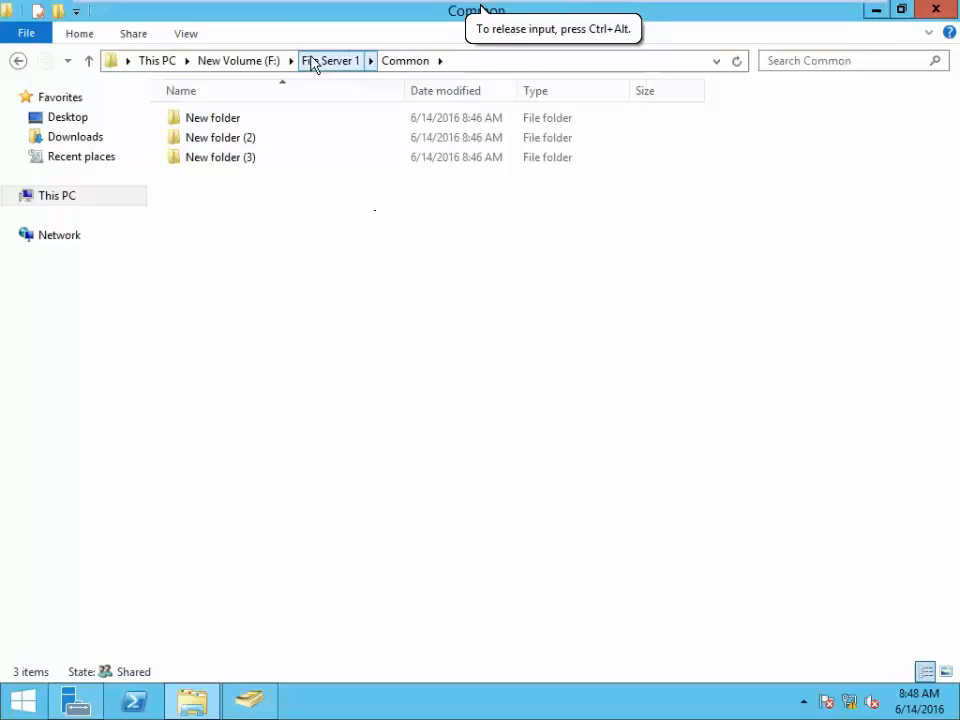
pyautogui.click(255, 66)
pyautogui.click(168, 66)
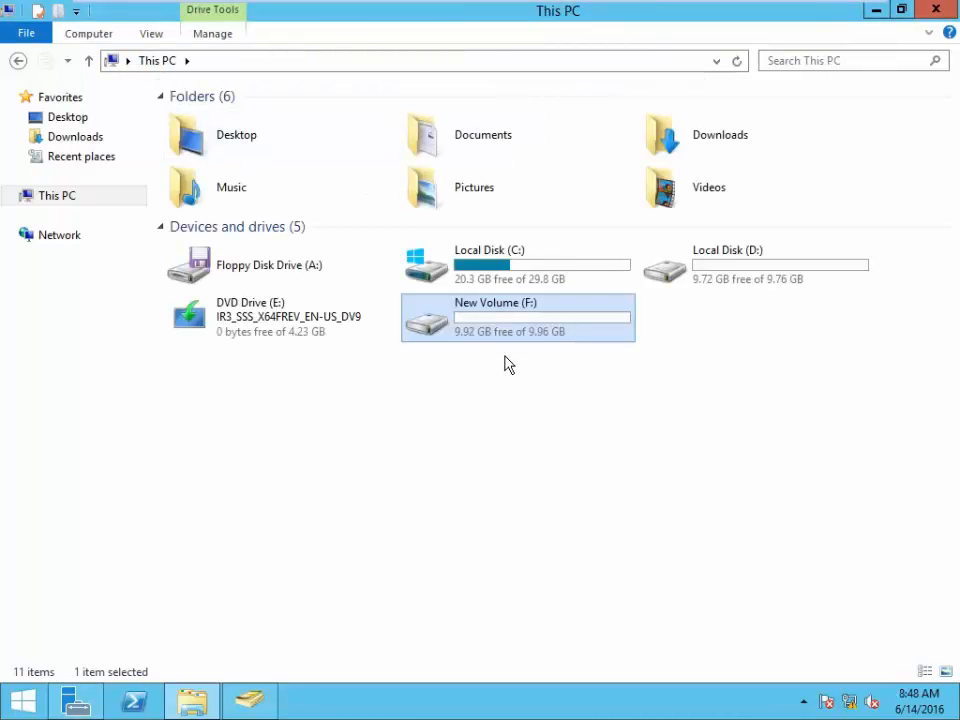
pyautogui.click(523, 463)
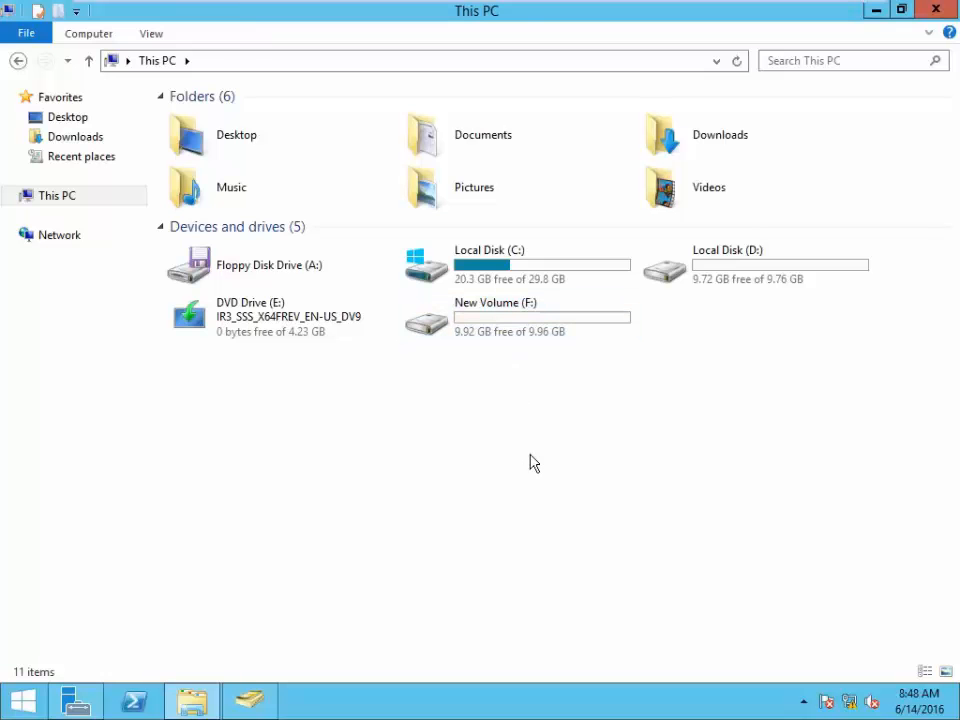
# - Back on the Windows 7 client, reopen the File Server 1 share
pyautogui.click(463, 13)
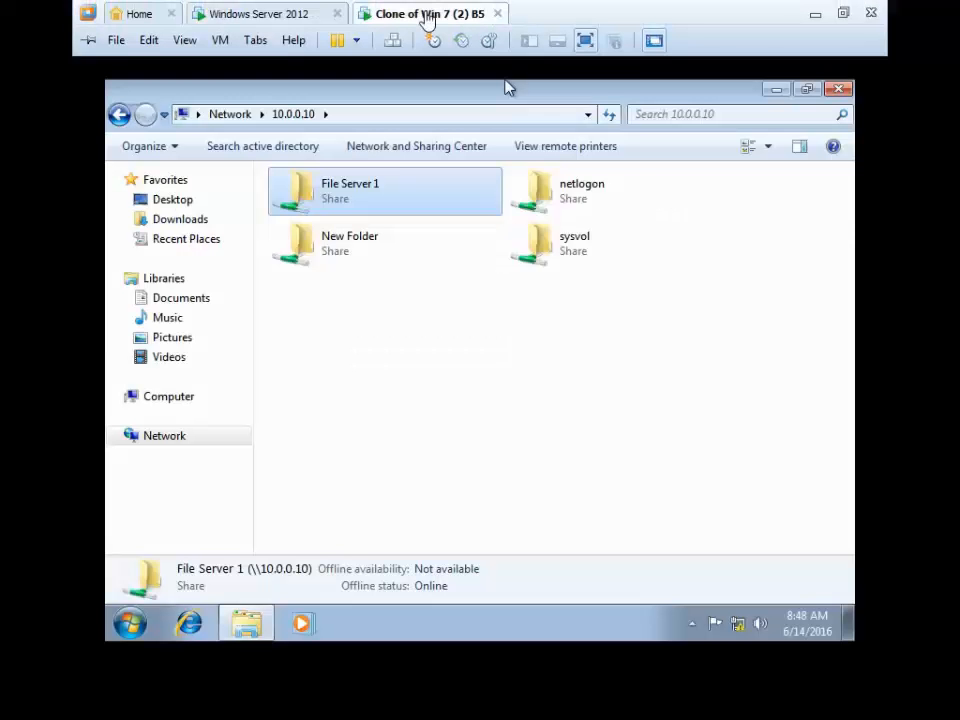
pyautogui.click(373, 450)
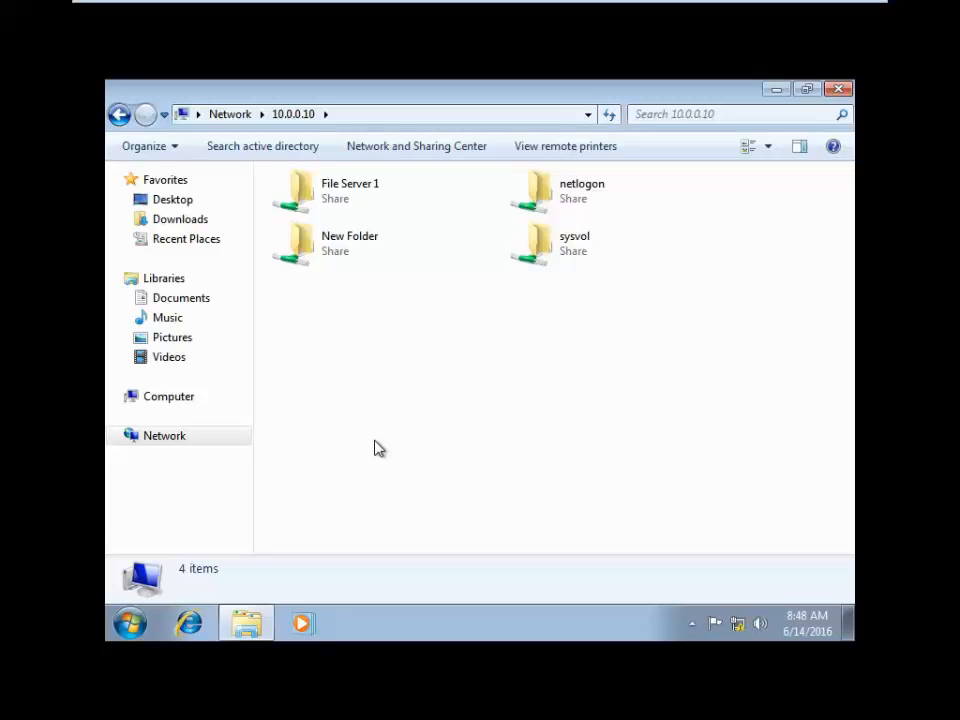
pyautogui.click(336, 195)
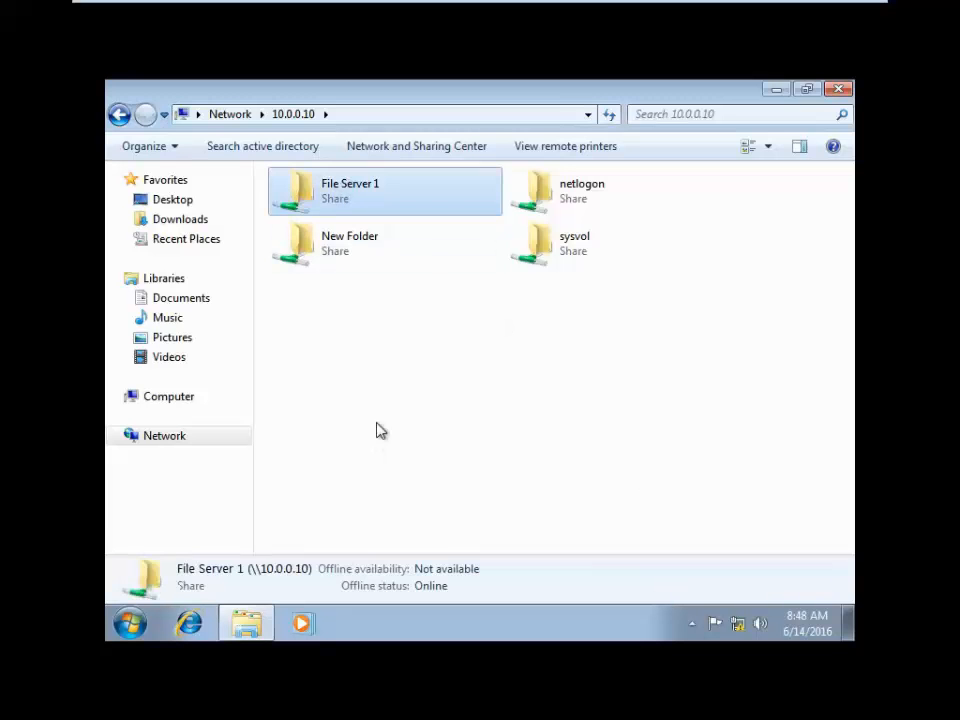
pyautogui.click(377, 431)
pyautogui.doubleClick(350, 215)
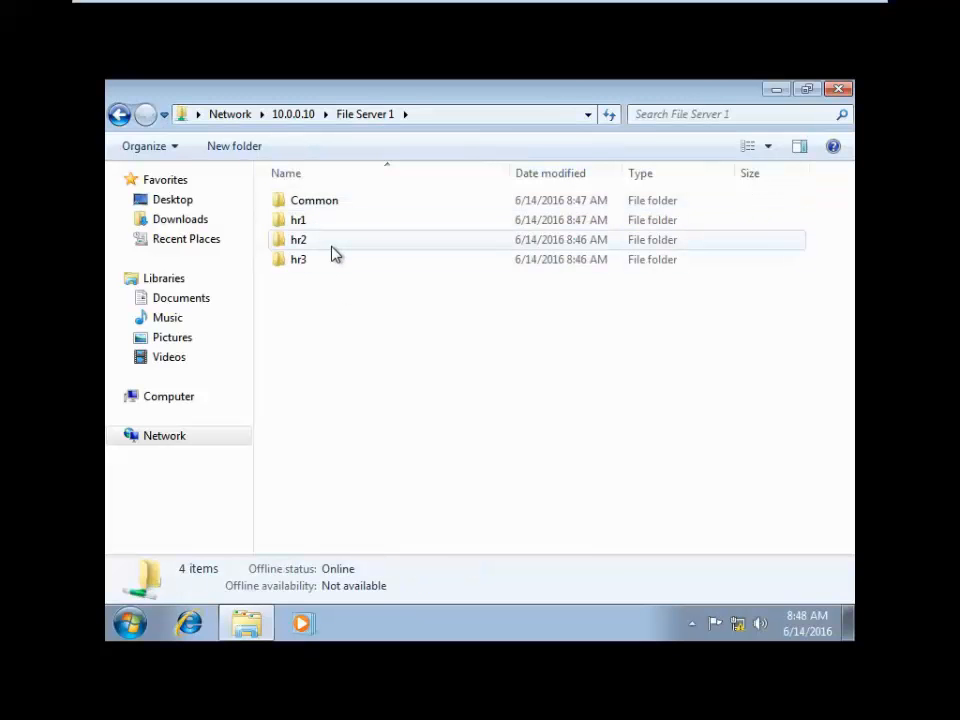
pyautogui.moveTo(335, 254)
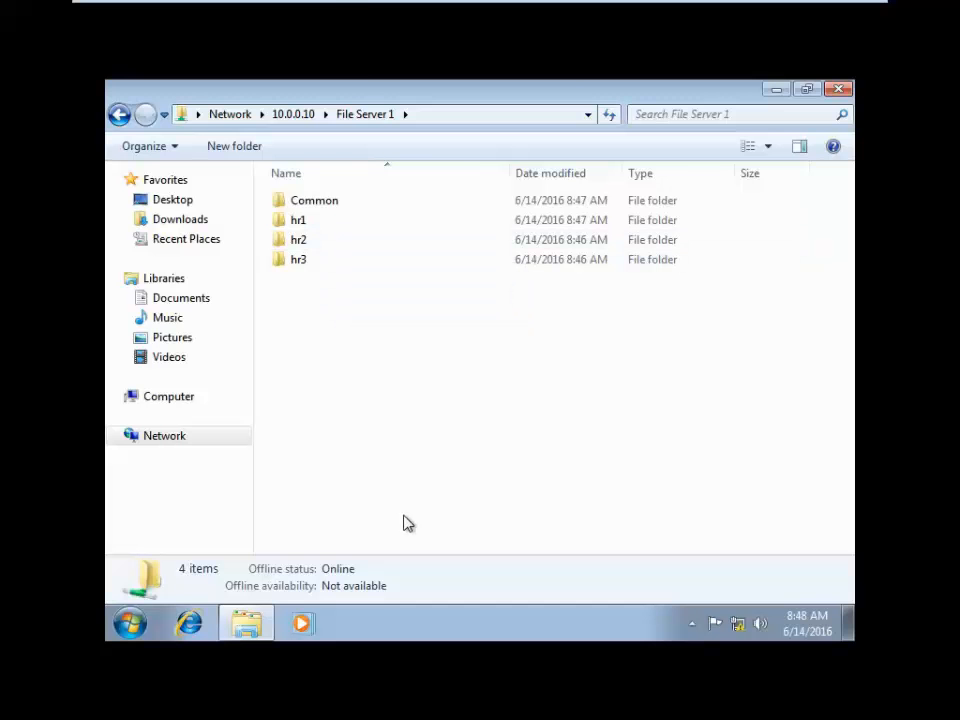
# - On the server, select user hr1 in Active Directory Users and Computers, then bring up This PC
pyautogui.moveTo(332, 4)
pyautogui.click(264, 14)
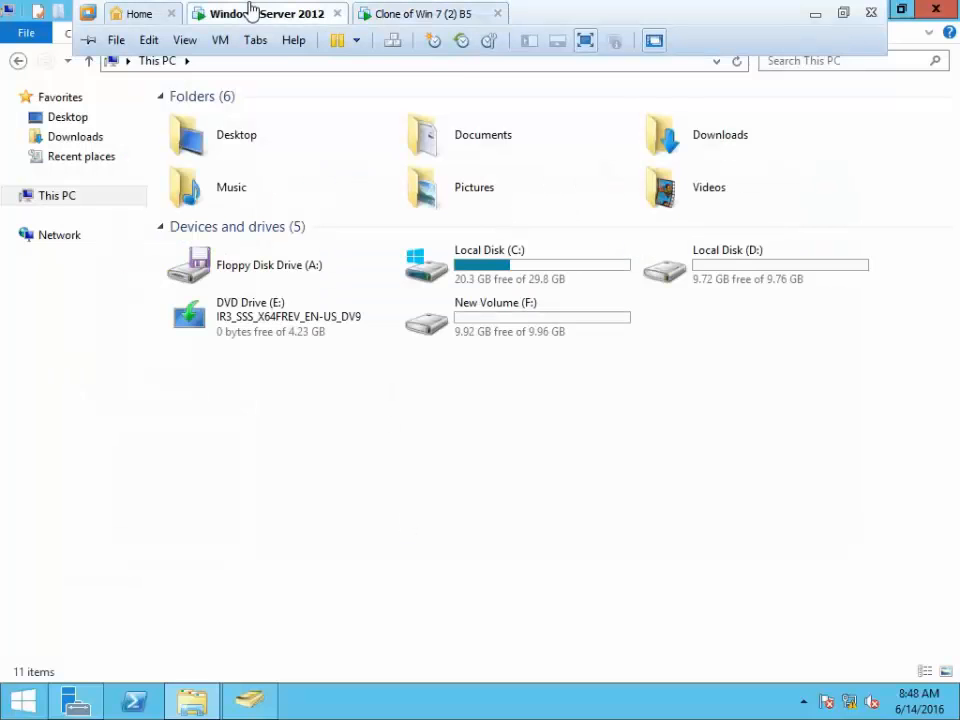
pyautogui.click(248, 700)
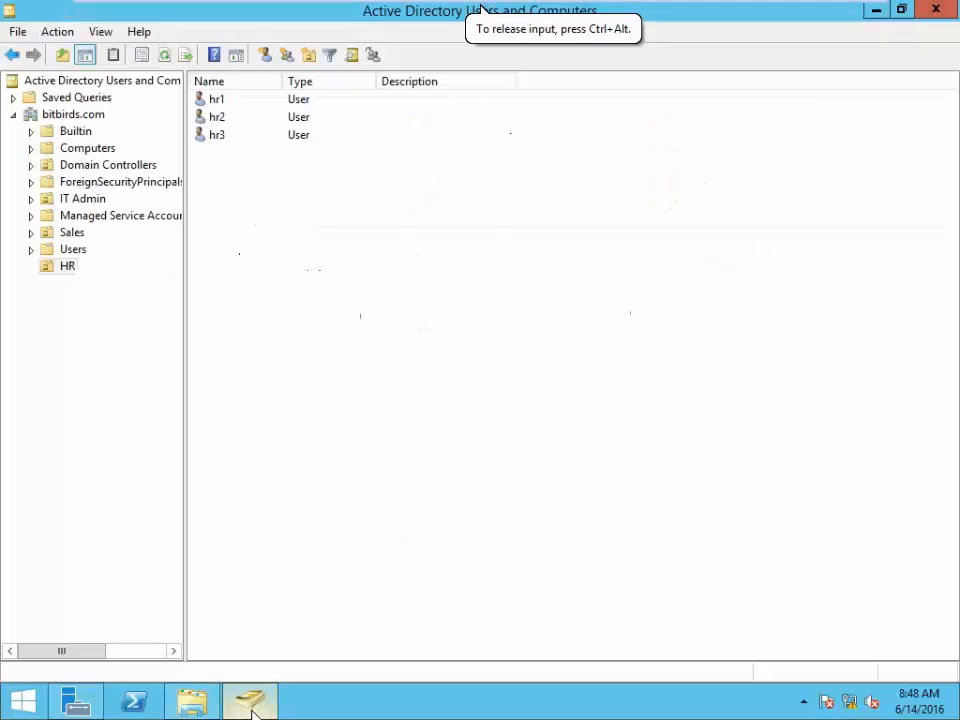
pyautogui.click(219, 104)
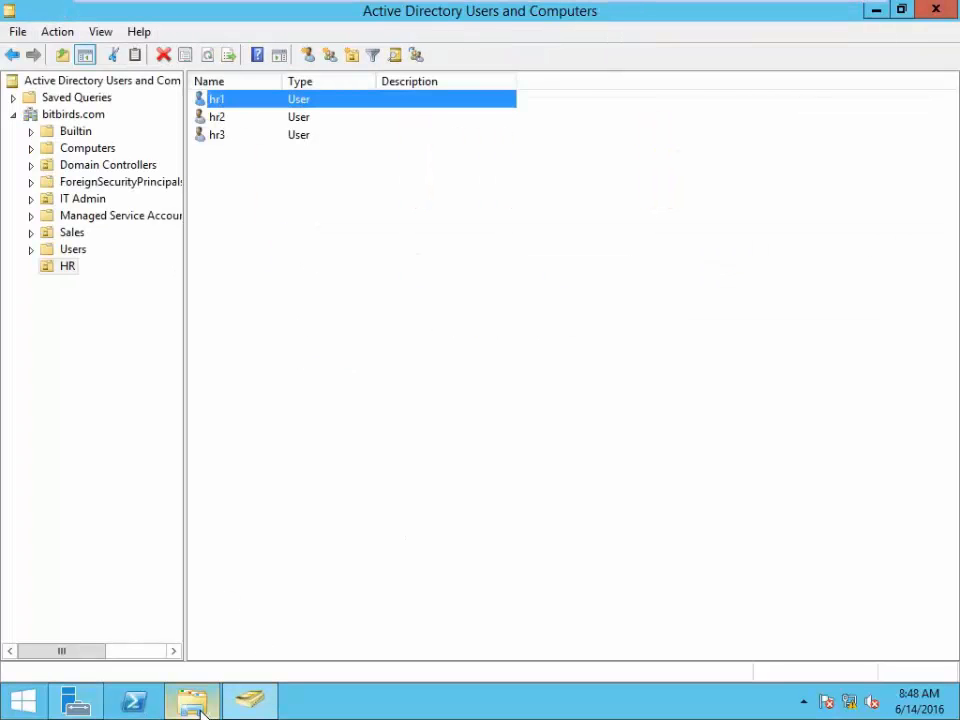
pyautogui.click(76, 710)
pyautogui.click(249, 703)
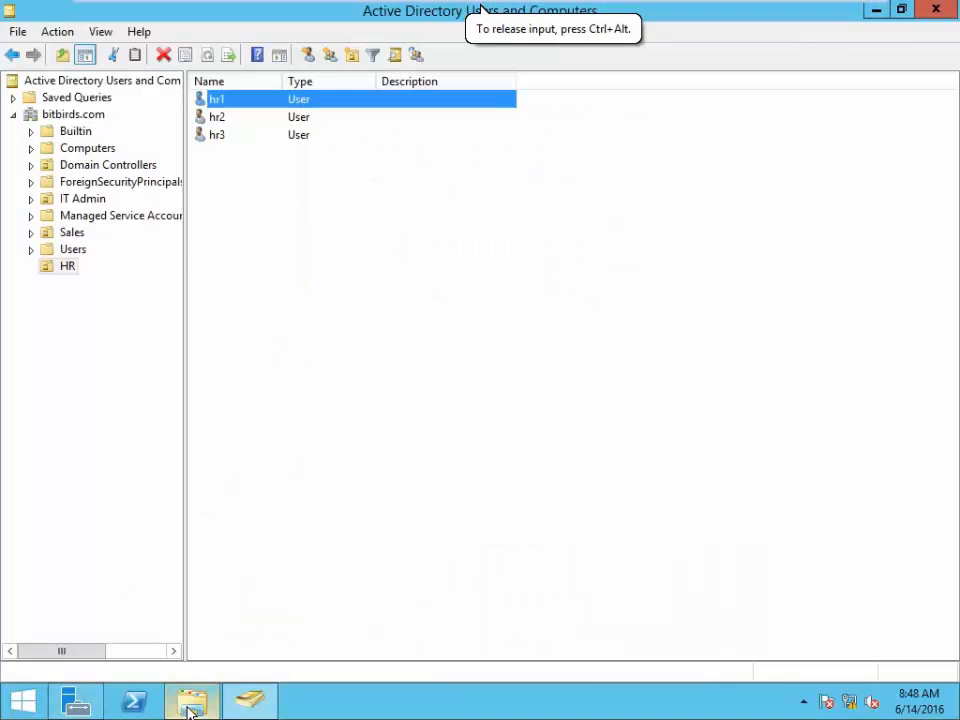
pyautogui.click(190, 710)
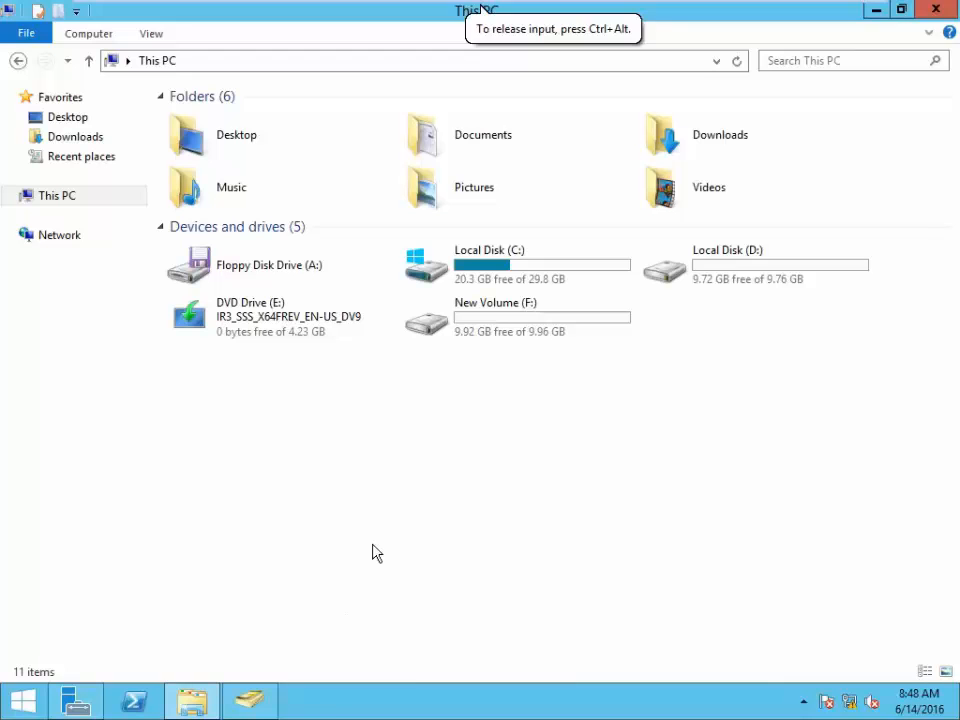
# - Open \\10.0.0.10 via Run, browse File Server 1 > hr1, and view its full network path
pyautogui.press('super+r')
pyautogui.write('\\')
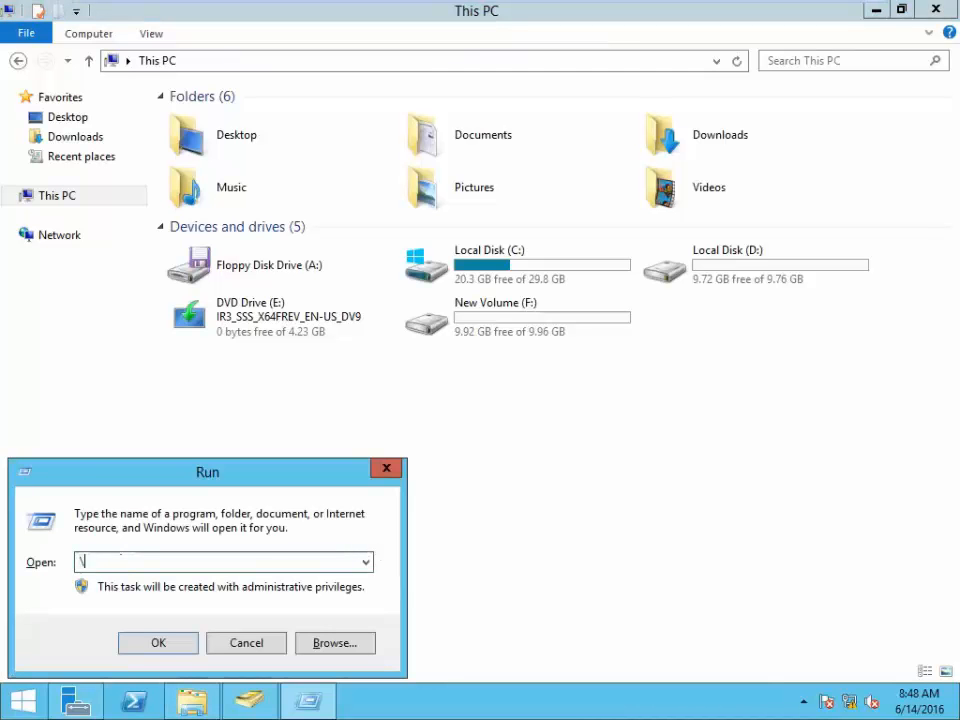
pyautogui.write('10.0.0.10')
pyautogui.press('Return')
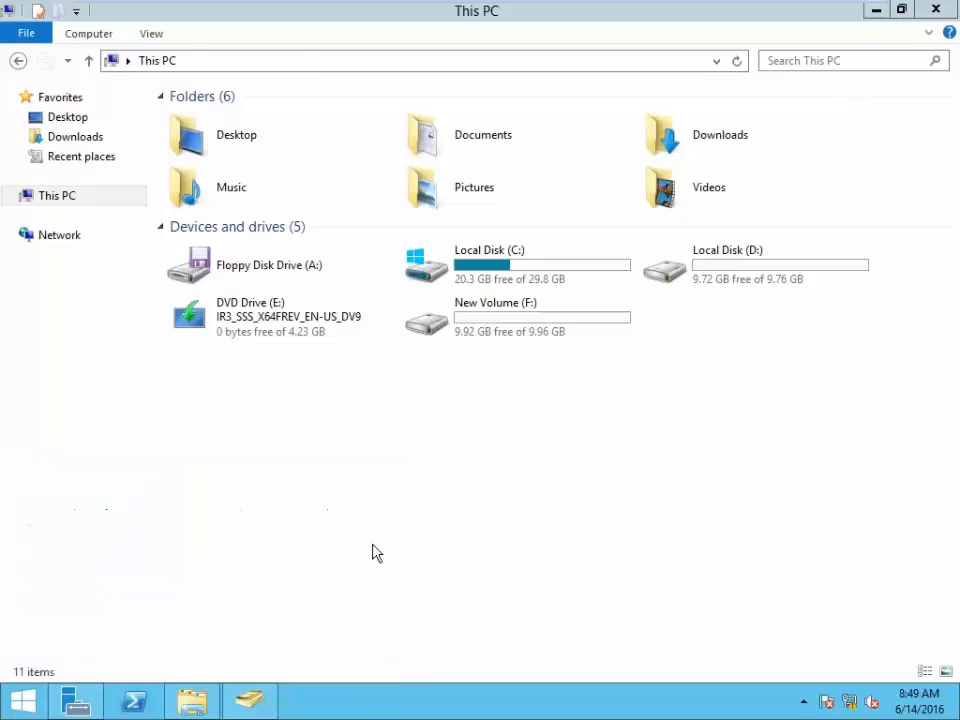
pyautogui.doubleClick(295, 135)
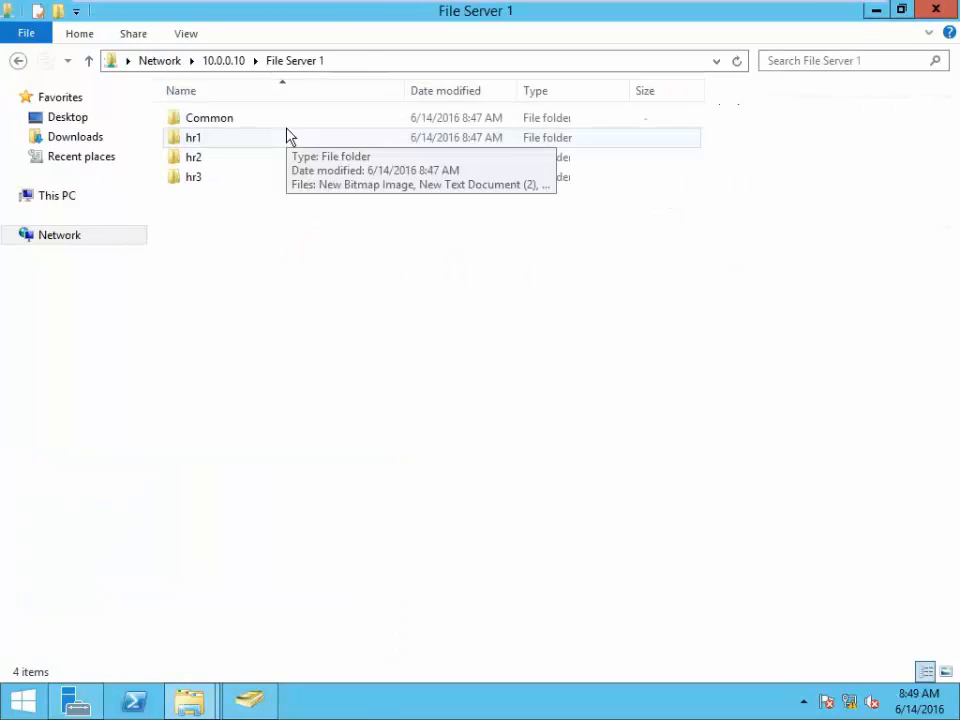
pyautogui.doubleClick(186, 141)
pyautogui.click(457, 62)
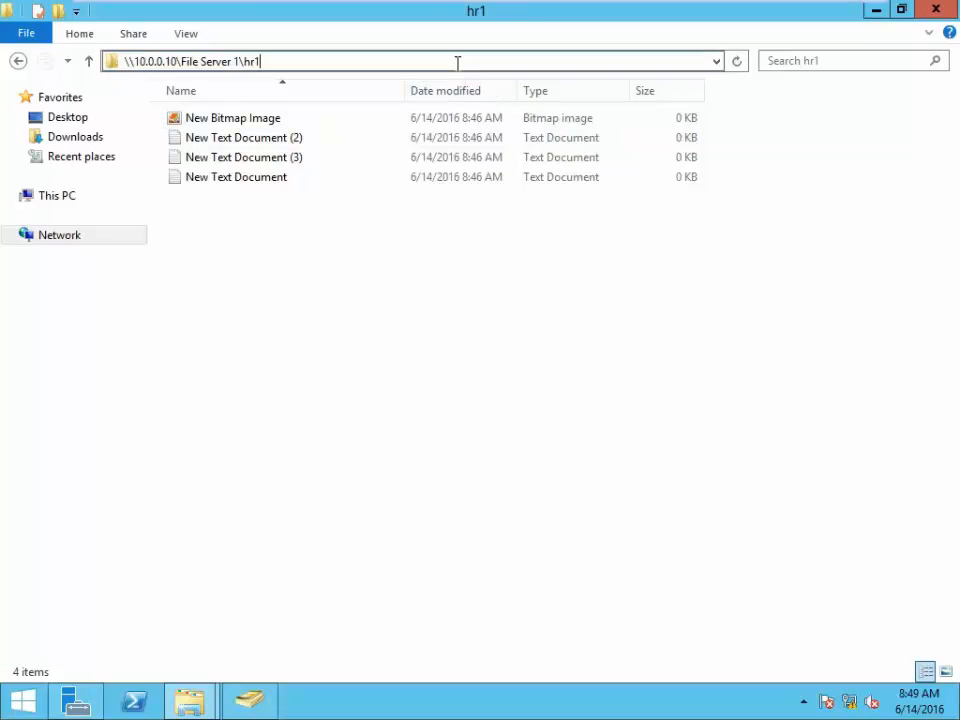
pyautogui.hotkey('ctrl', 'a')
pyautogui.click(425, 390)
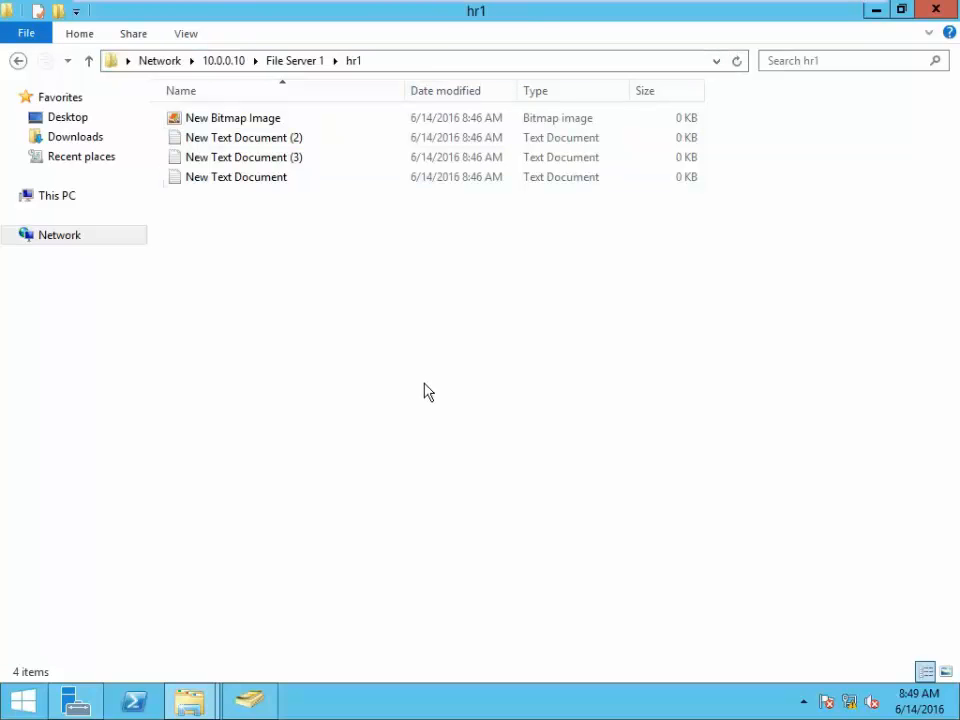
# - Return to Active Directory Users and Computers and select user hr1 again
pyautogui.moveTo(195, 703)
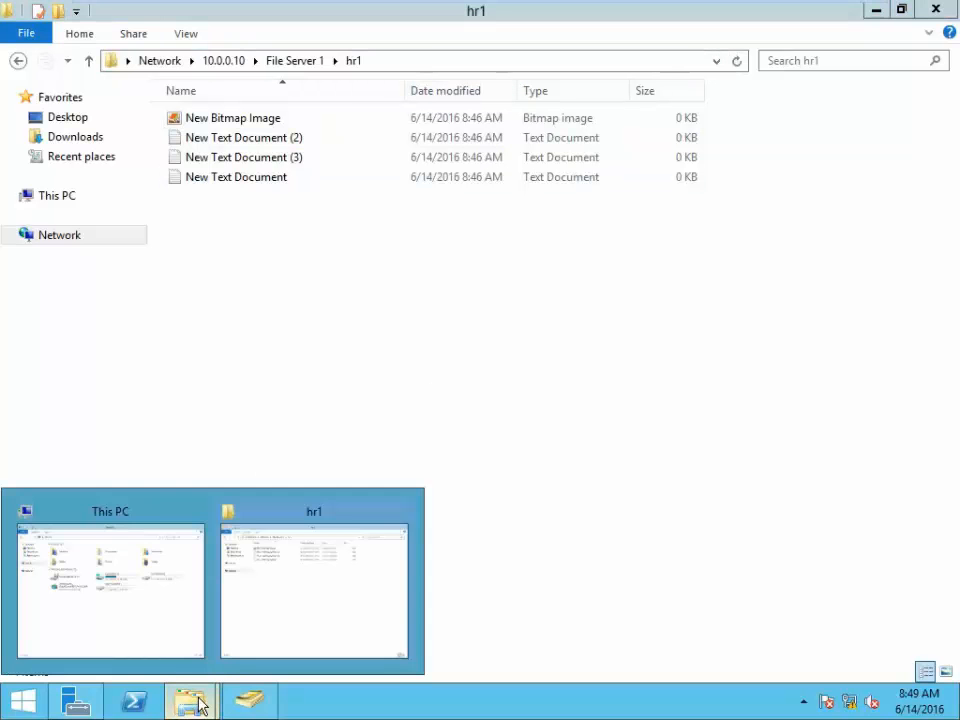
pyautogui.click(77, 700)
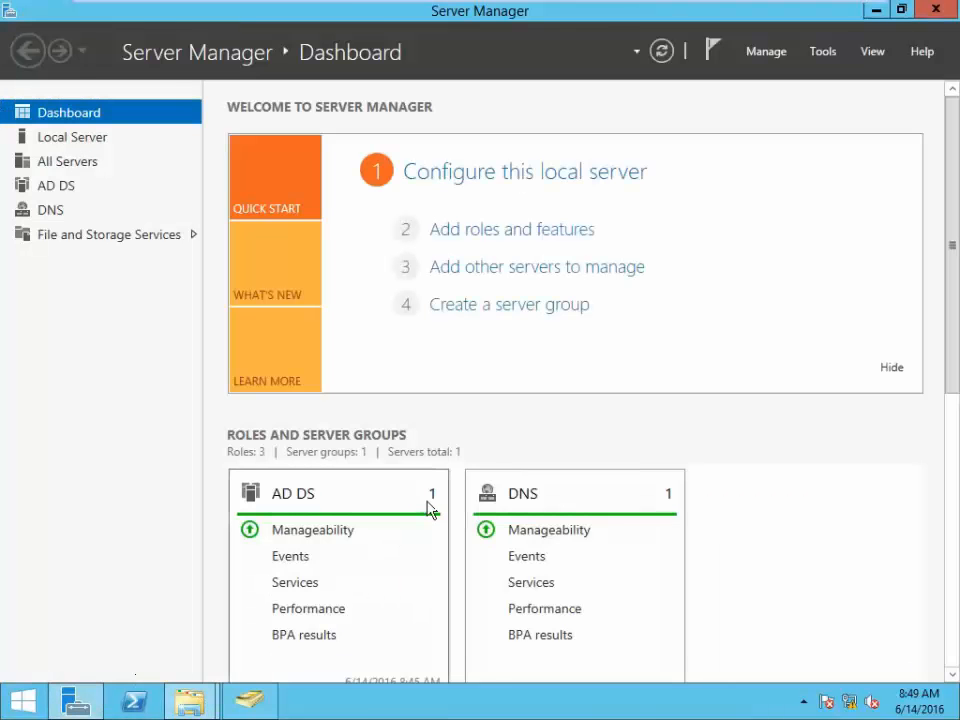
pyautogui.click(251, 712)
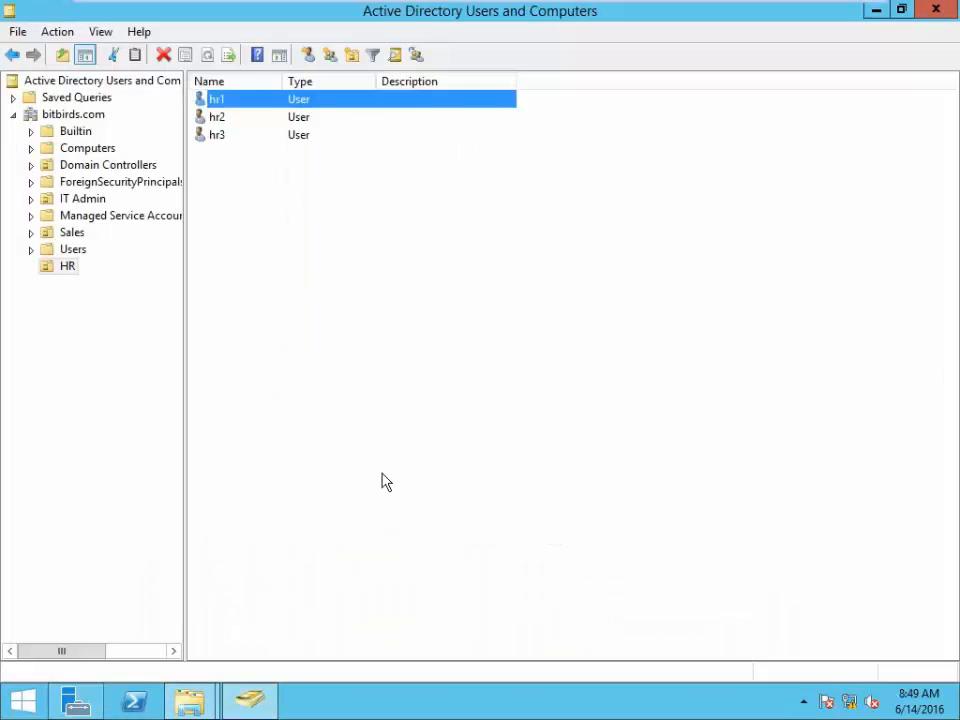
pyautogui.click(212, 106)
# - On hr1's Profile tab, connect Z: to the home folder path with the IP replaced by dc
pyautogui.rightClick(218, 112)
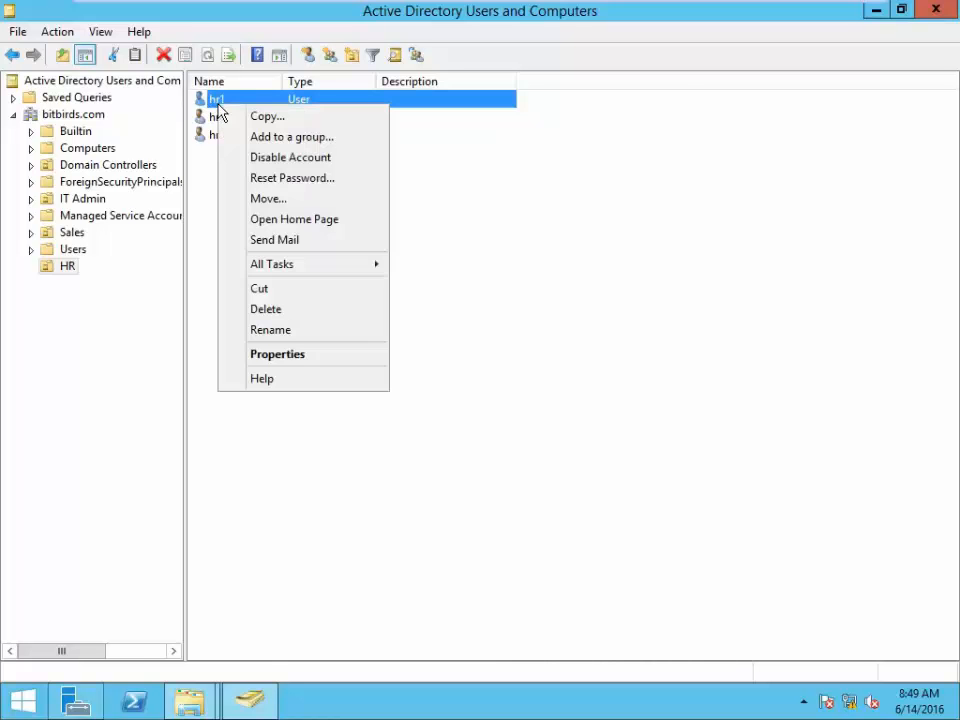
pyautogui.click(268, 358)
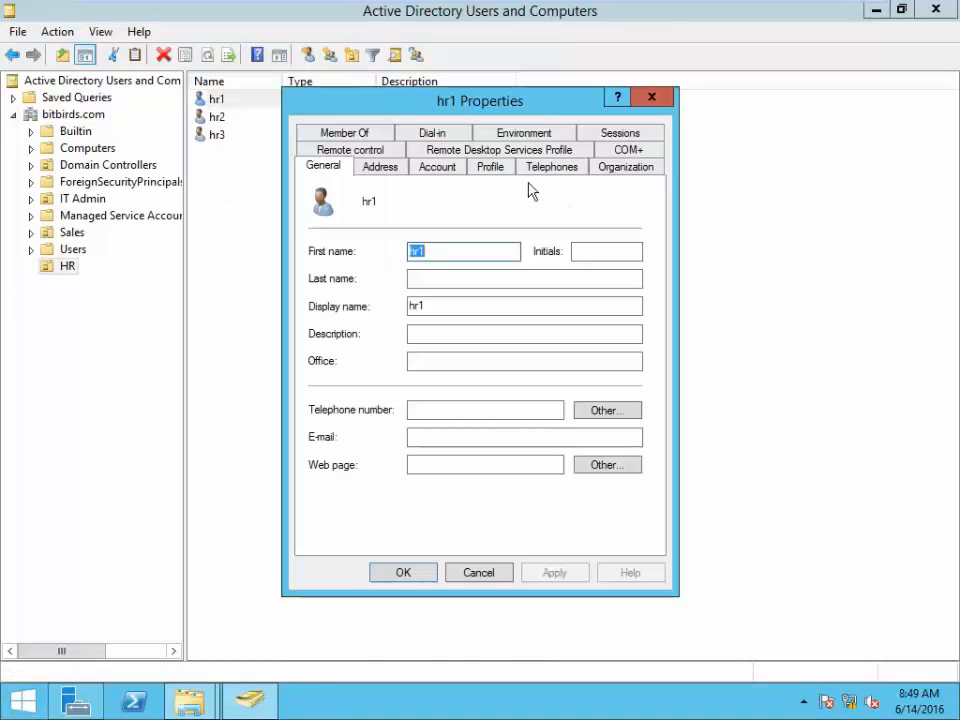
pyautogui.click(490, 168)
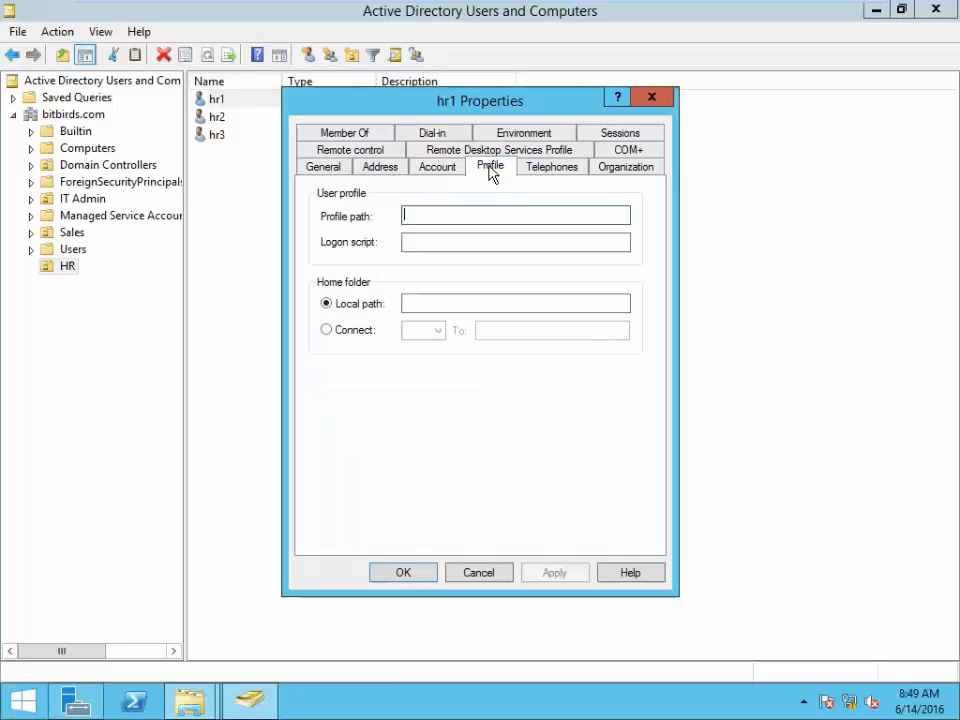
pyautogui.click(327, 331)
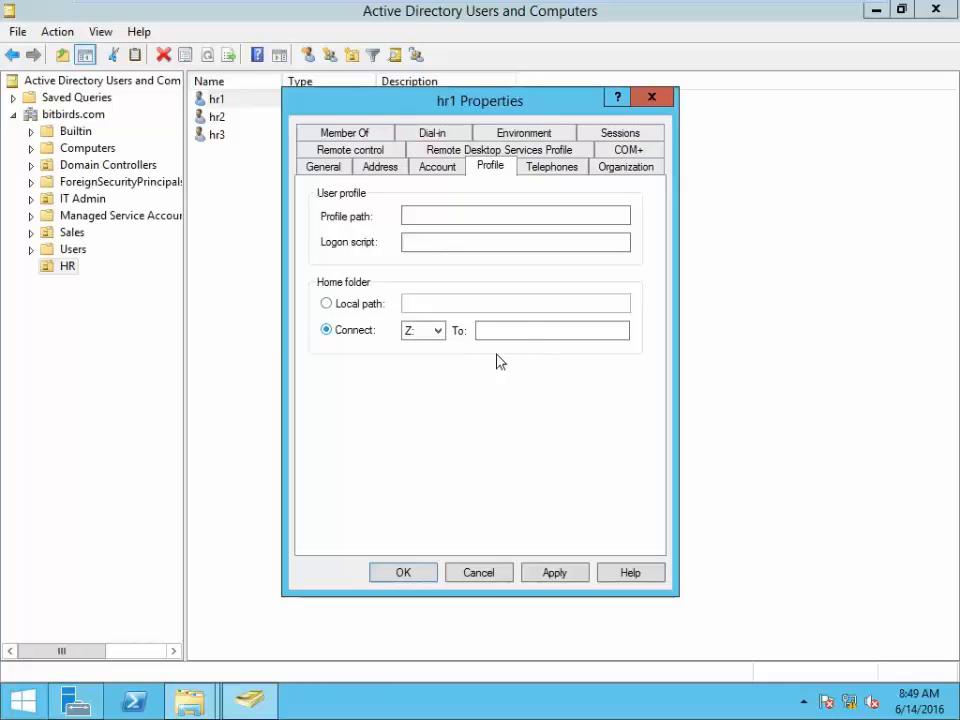
pyautogui.click(527, 329)
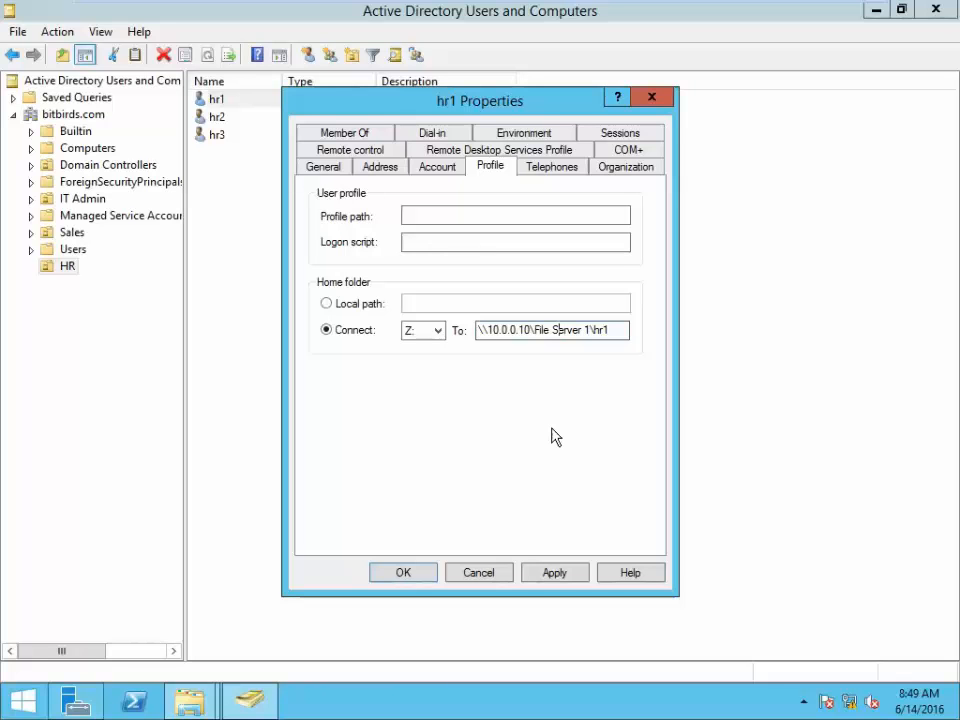
pyautogui.press('Left')
pyautogui.press('Left')
pyautogui.press('BackSpace')
pyautogui.press('BackSpace')
pyautogui.press('BackSpace')
pyautogui.press('BackSpace')
pyautogui.press('BackSpace')
pyautogui.press('BackSpace')
pyautogui.press('BackSpace')
pyautogui.press('BackSpace')
pyautogui.press('BackSpace')
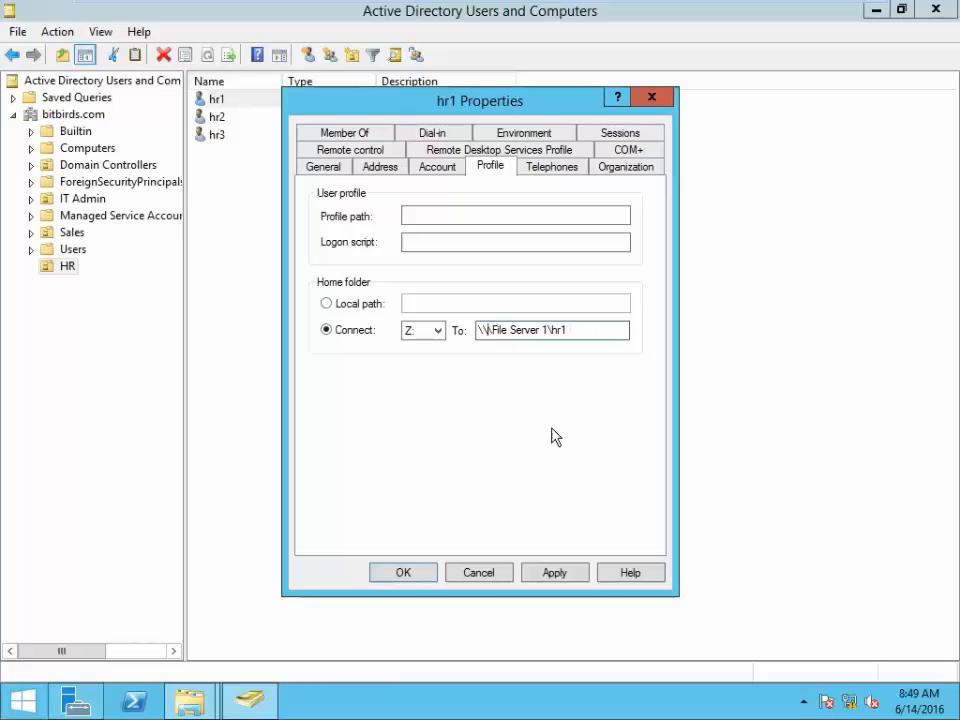
pyautogui.write('dc')
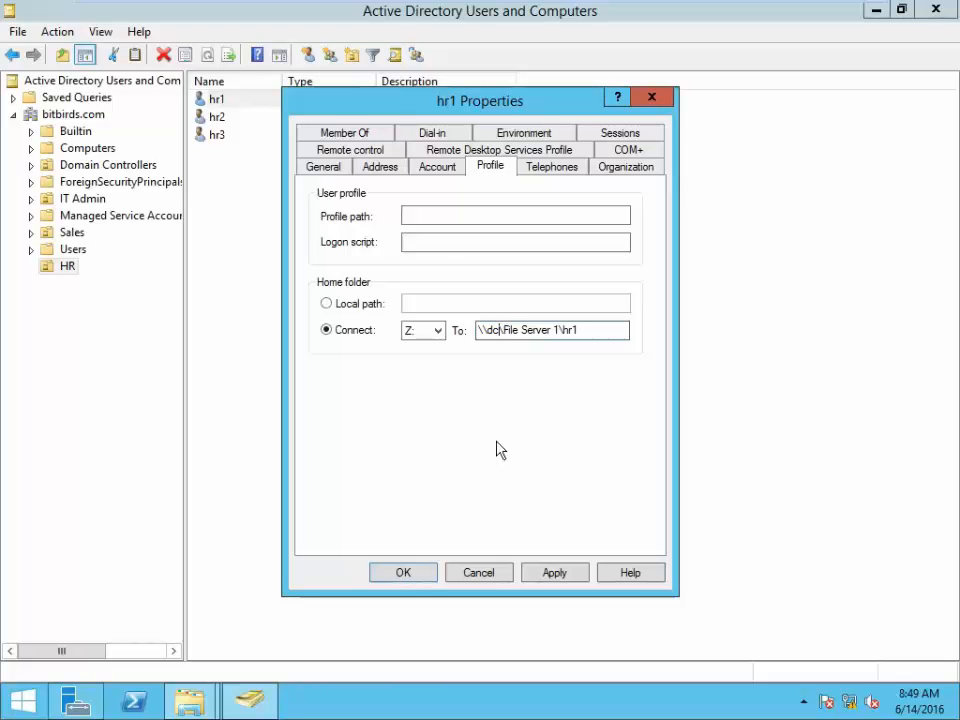
# - Check the server's computer name in Server Manager, then apply hr1's home folder with full control
pyautogui.click(76, 700)
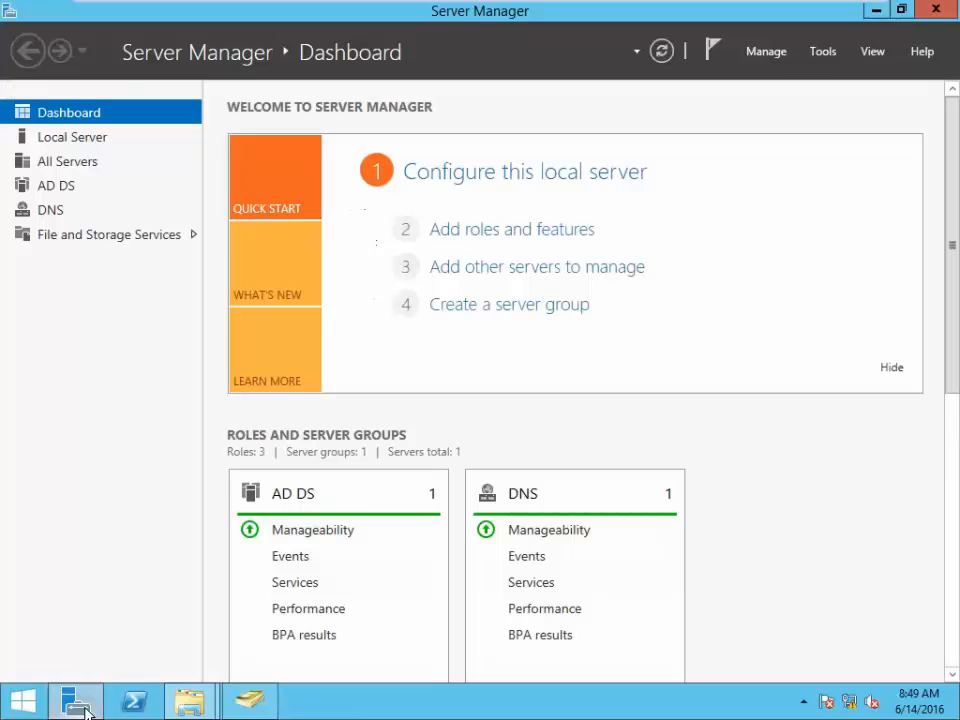
pyautogui.click(488, 176)
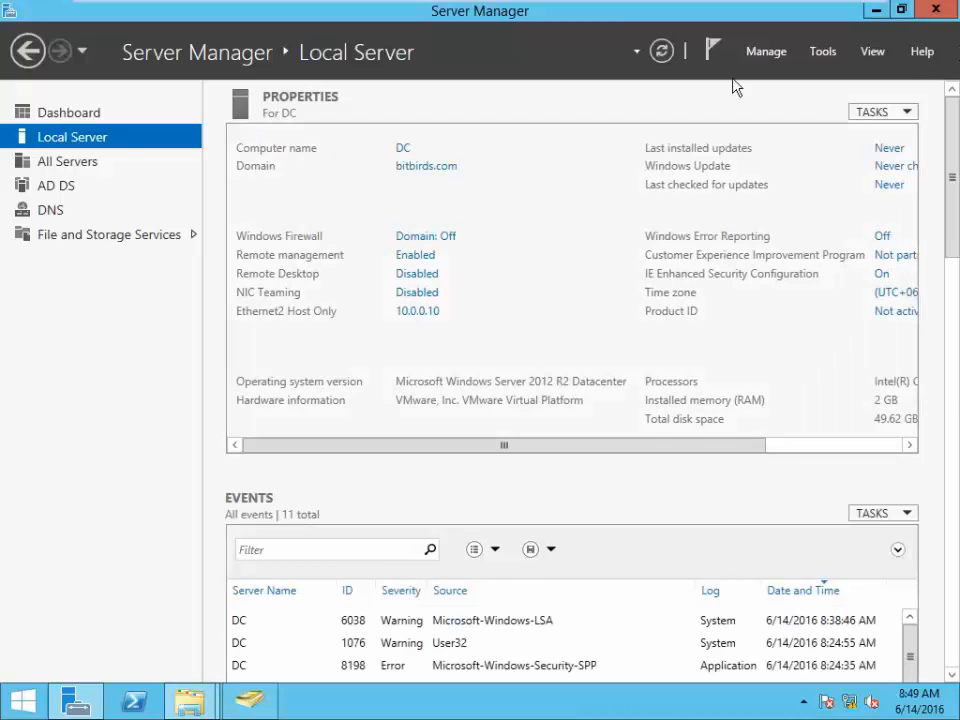
pyautogui.click(70, 113)
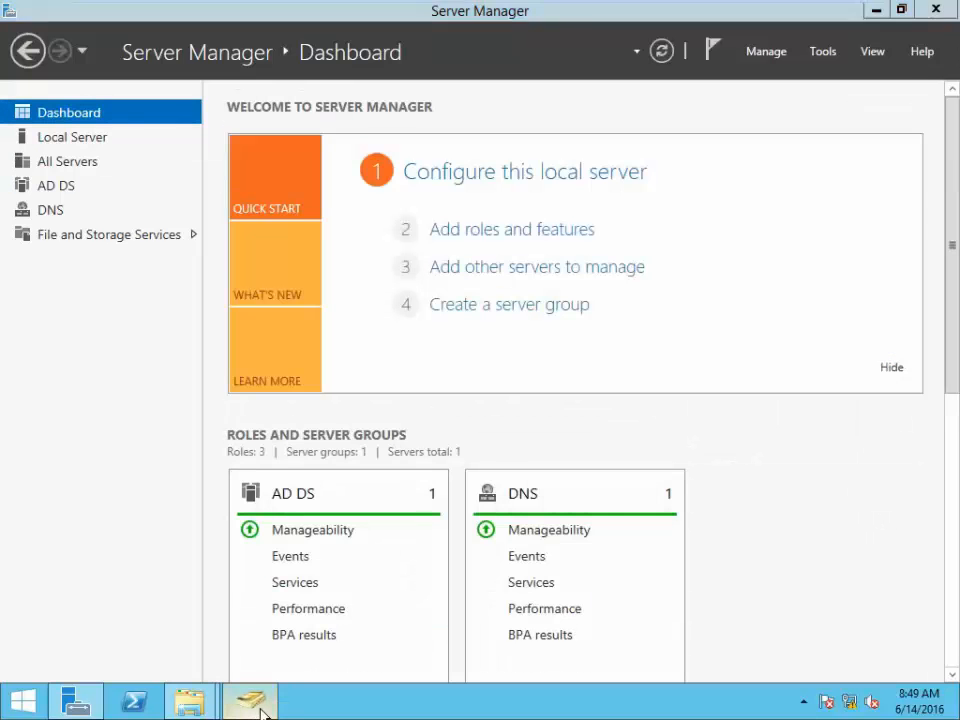
pyautogui.click(250, 700)
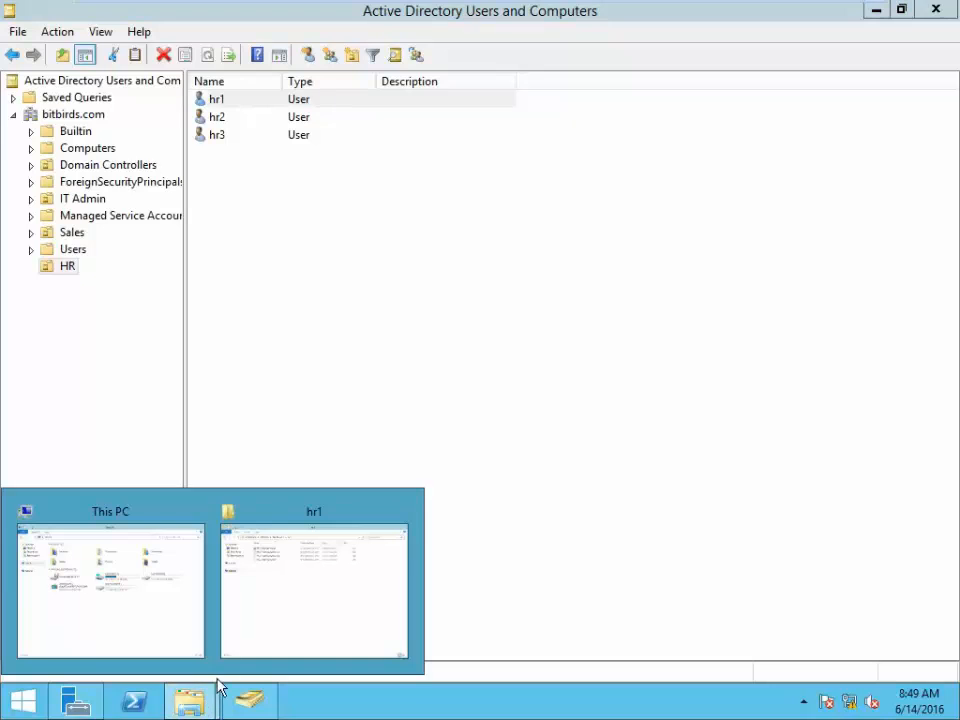
pyautogui.click(452, 438)
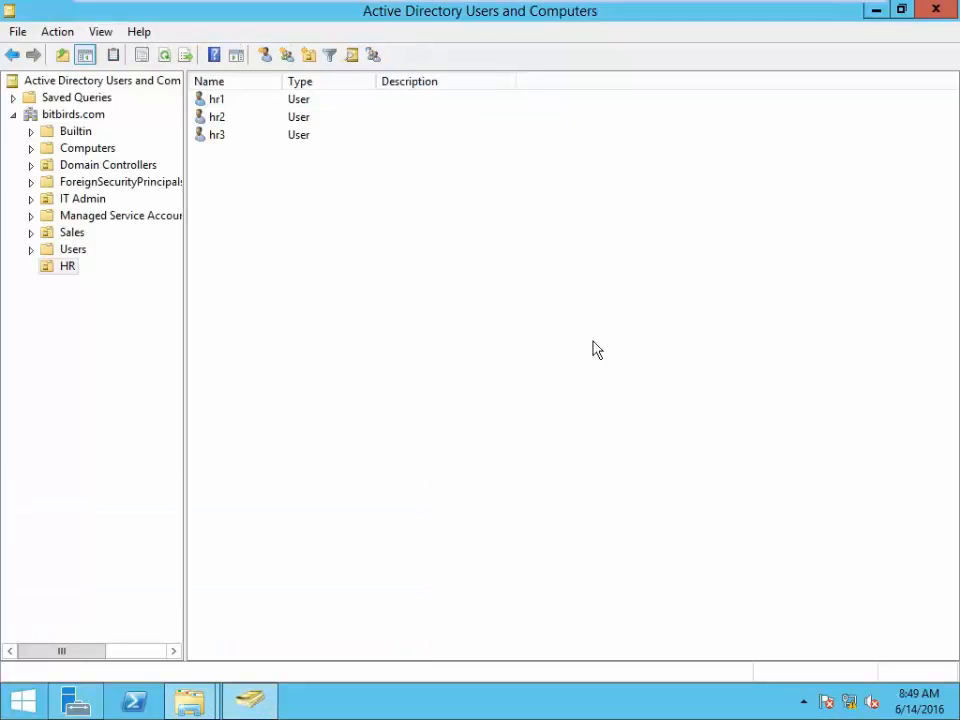
pyautogui.click(880, 12)
pyautogui.click(880, 12)
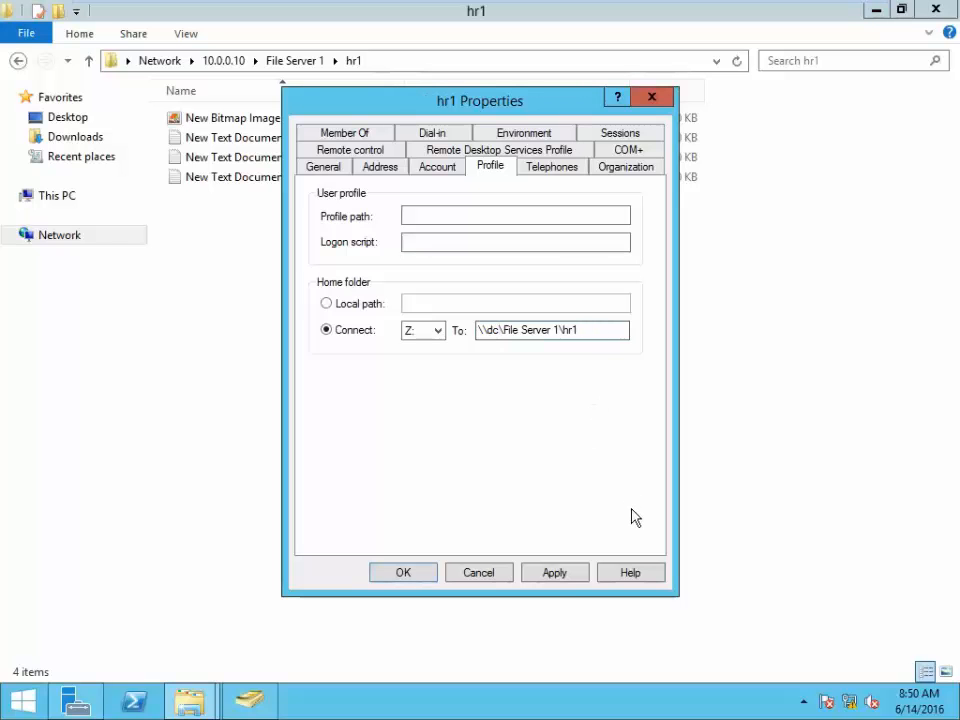
pyautogui.click(559, 573)
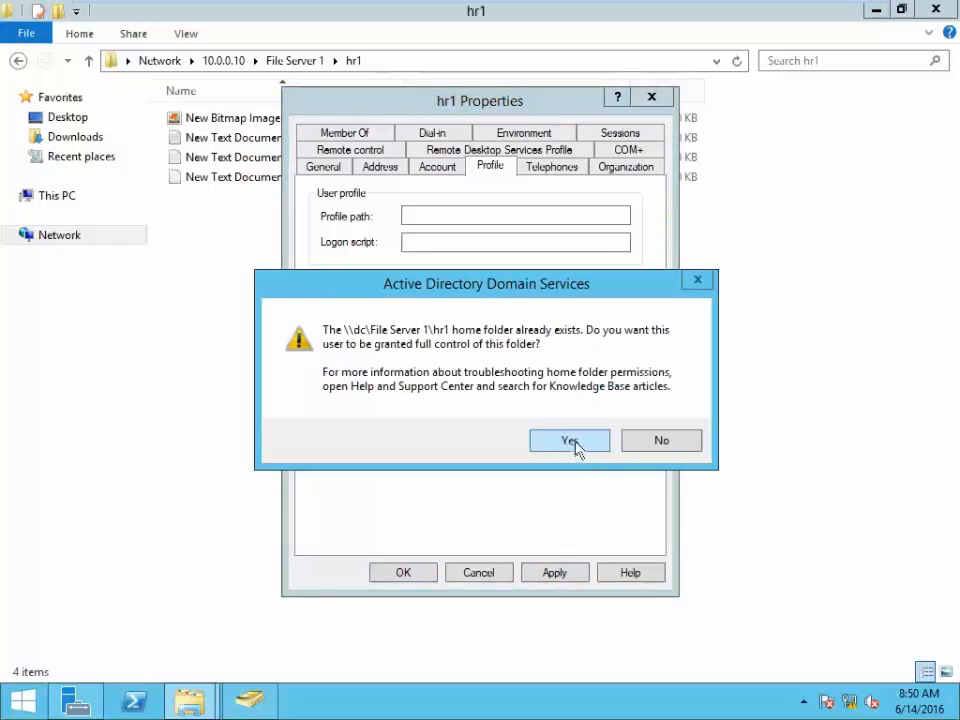
pyautogui.click(572, 449)
pyautogui.click(415, 574)
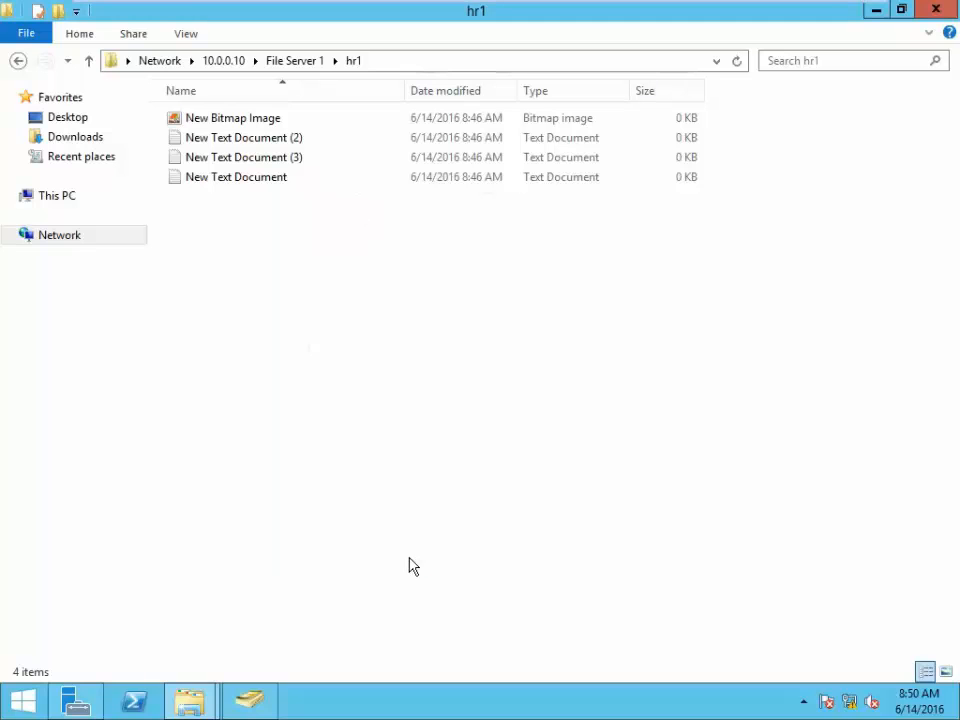
# - Open hr2's properties and choose Connect Z: on the Profile tab
pyautogui.click(250, 700)
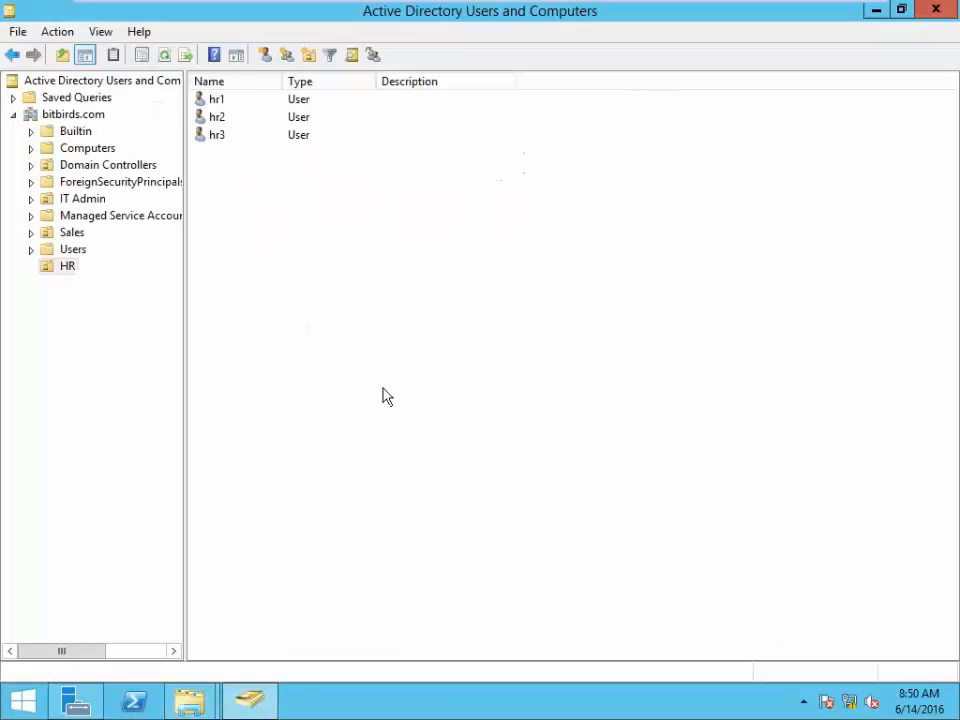
pyautogui.click(217, 119)
pyautogui.rightClick(217, 122)
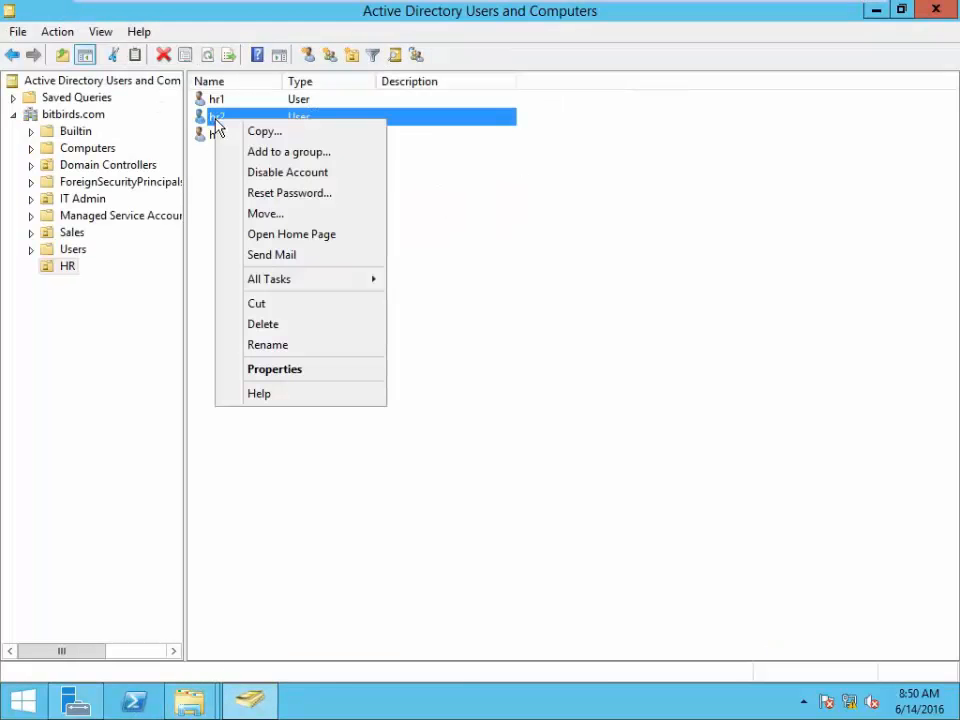
pyautogui.click(274, 368)
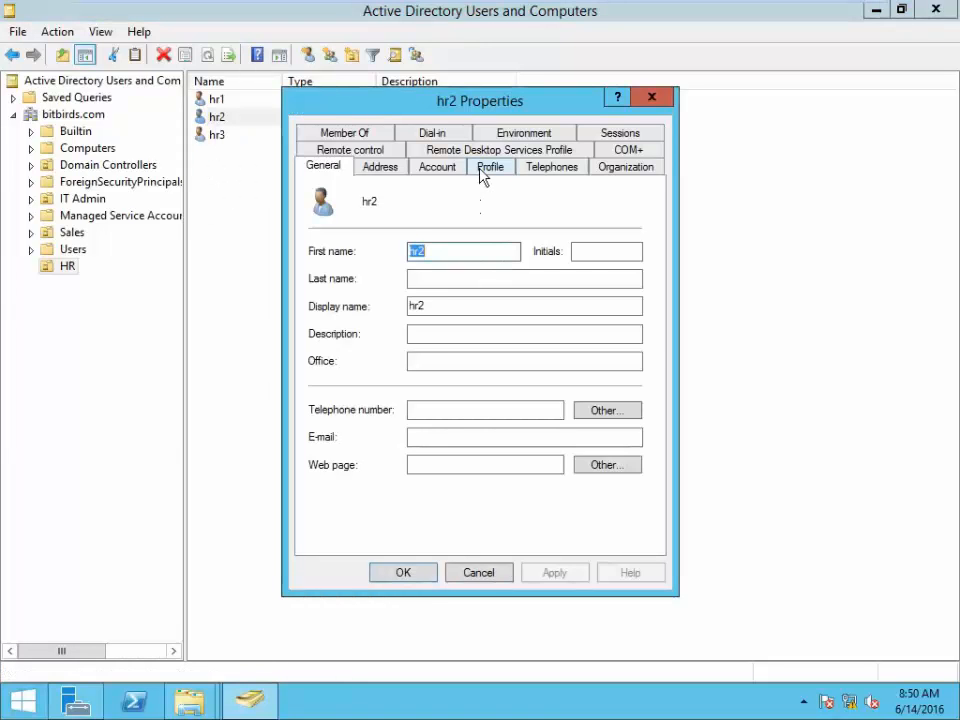
pyautogui.click(492, 168)
pyautogui.click(352, 336)
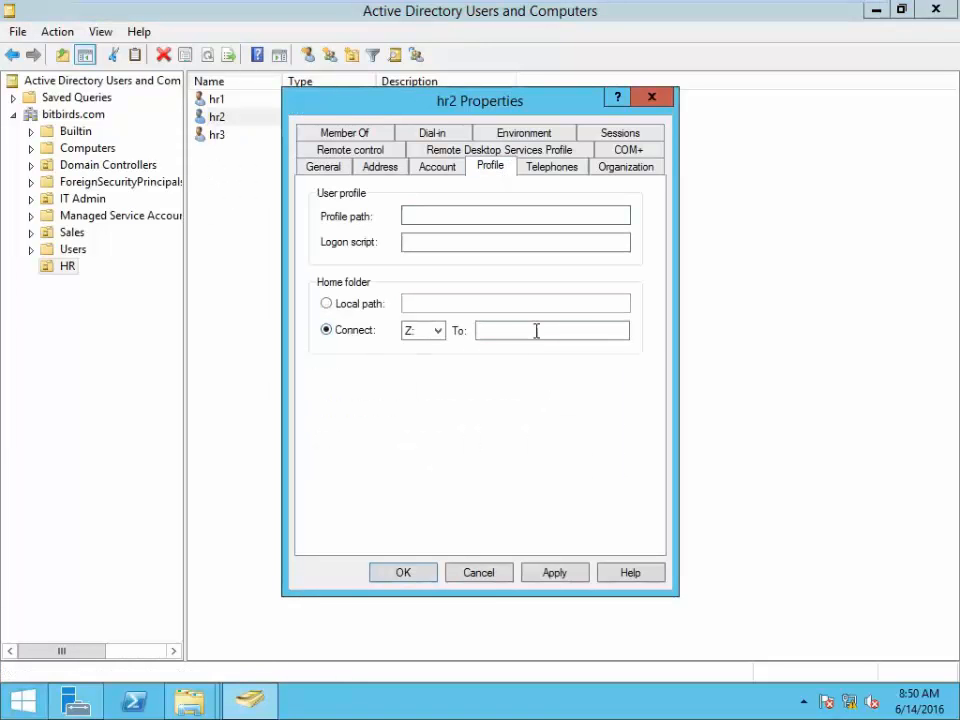
# - Set hr2's path to \\dc\File Server 1\hr2, apply with full control, and close
pyautogui.click(541, 331)
pyautogui.write('\\\\10.0.0.10\\File Server 1\\hr1')
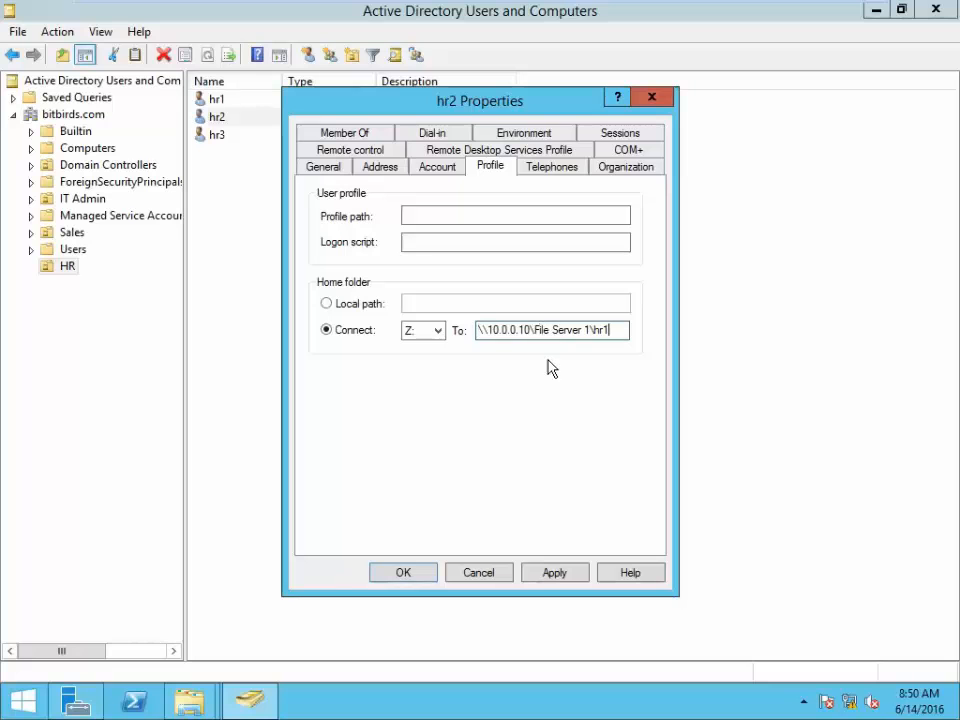
pyautogui.write('2')
pyautogui.press('BackSpace')
pyautogui.press('BackSpace')
pyautogui.press('BackSpace')
pyautogui.press('BackSpace')
pyautogui.press('BackSpace')
pyautogui.press('BackSpace')
pyautogui.press('BackSpace')
pyautogui.press('BackSpace')
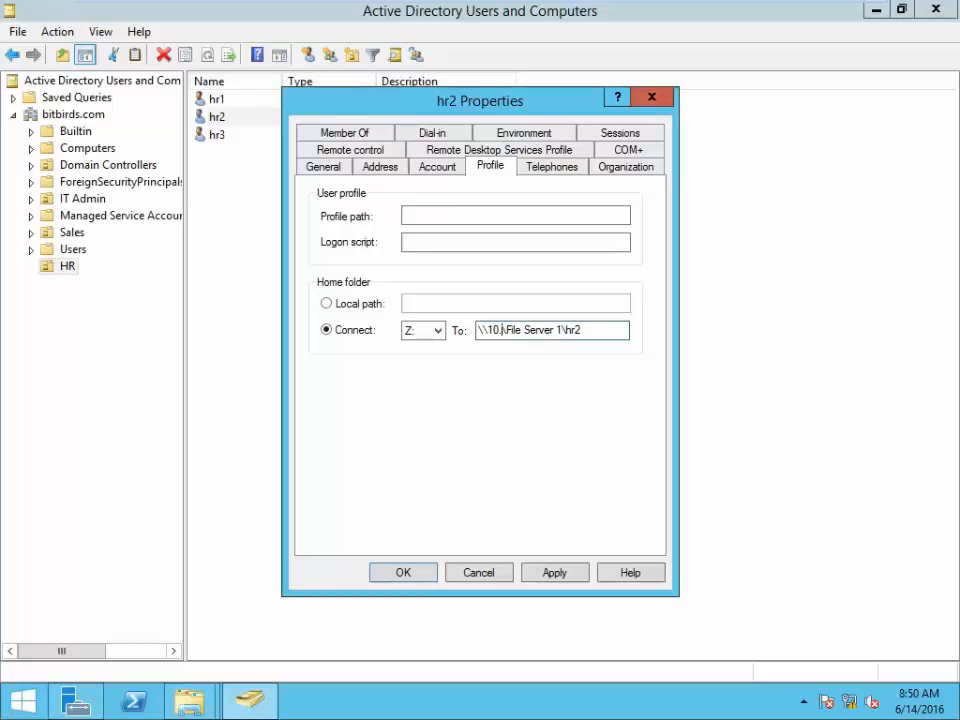
pyautogui.press('BackSpace')
pyautogui.write('dc')
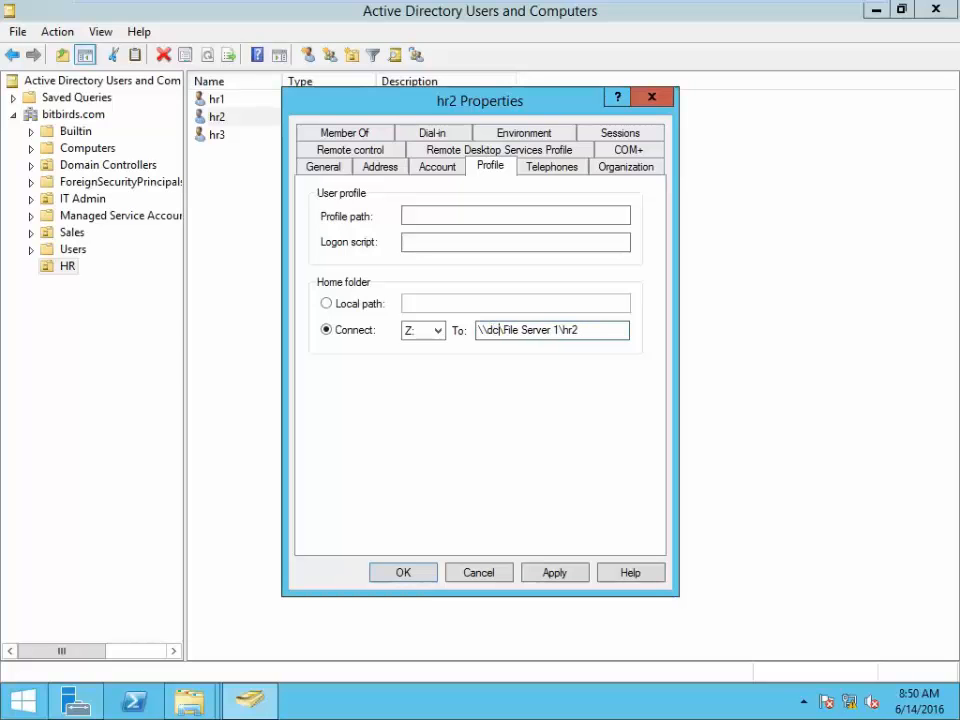
pyautogui.hotkey('ctrl', 'a')
pyautogui.hotkey('ctrl', 'c')
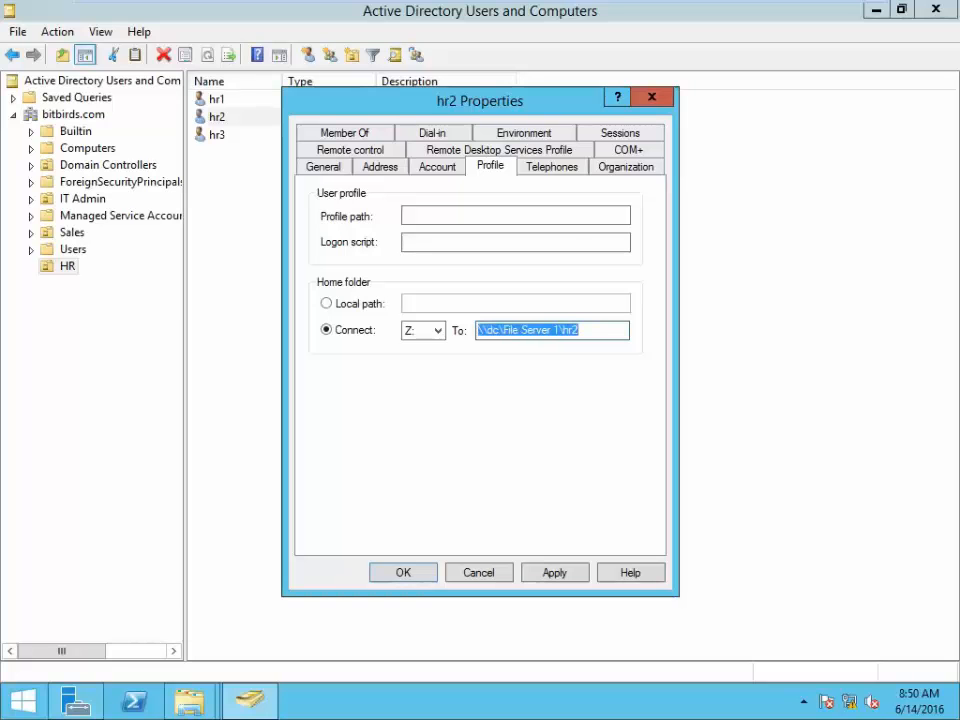
pyautogui.click(594, 334)
pyautogui.click(564, 578)
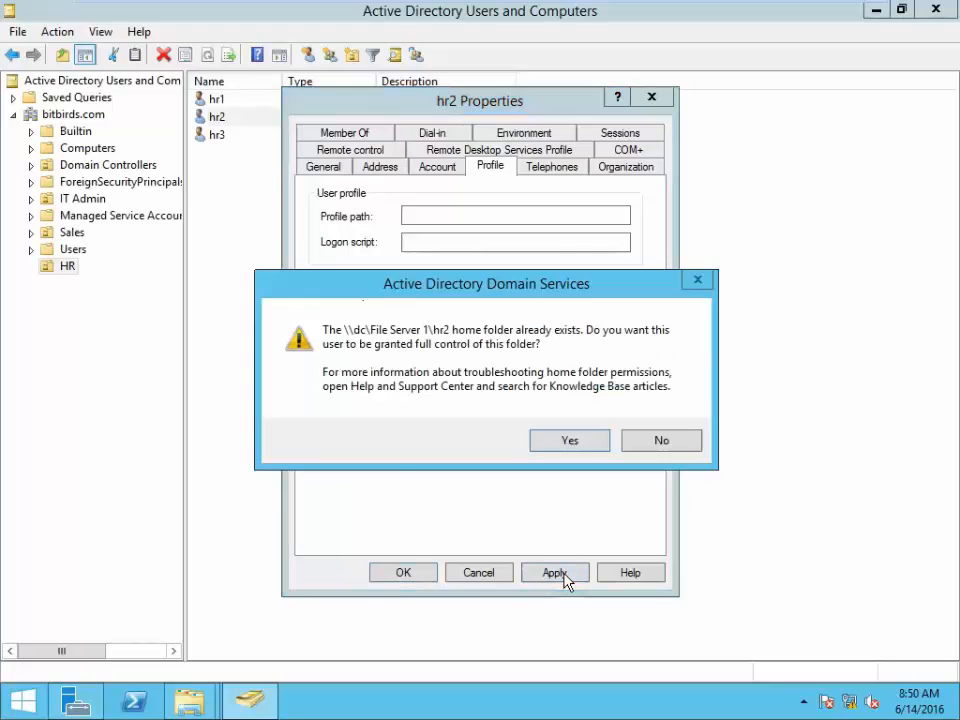
pyautogui.press('Return')
pyautogui.click(398, 574)
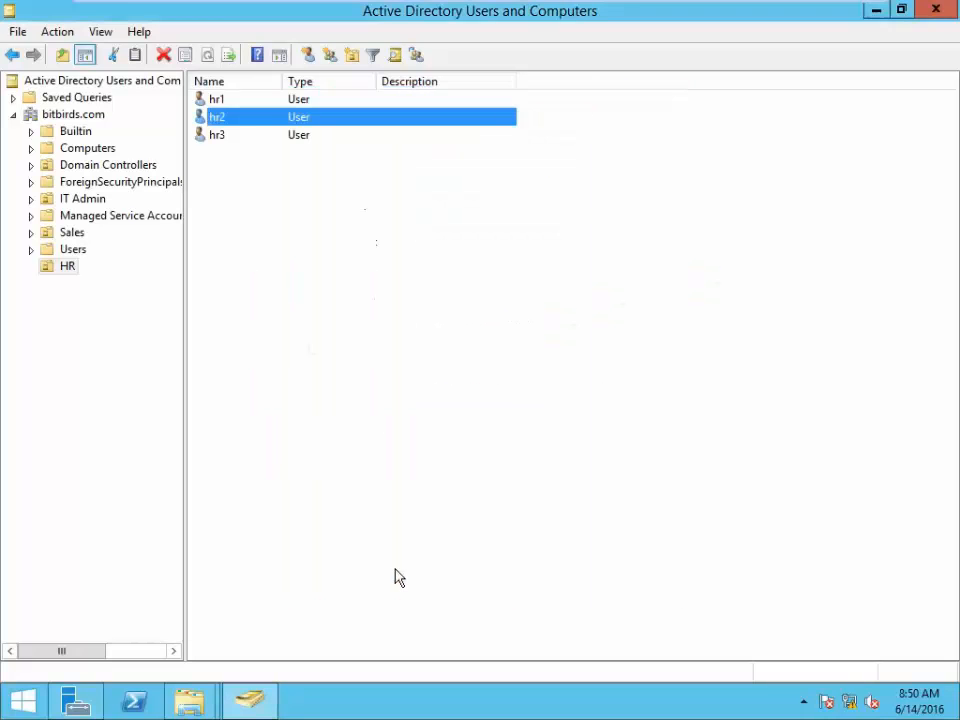
# - In hr3's Profile settings, connect Z: to \\dc\File Server 1\hr3
pyautogui.click(224, 137)
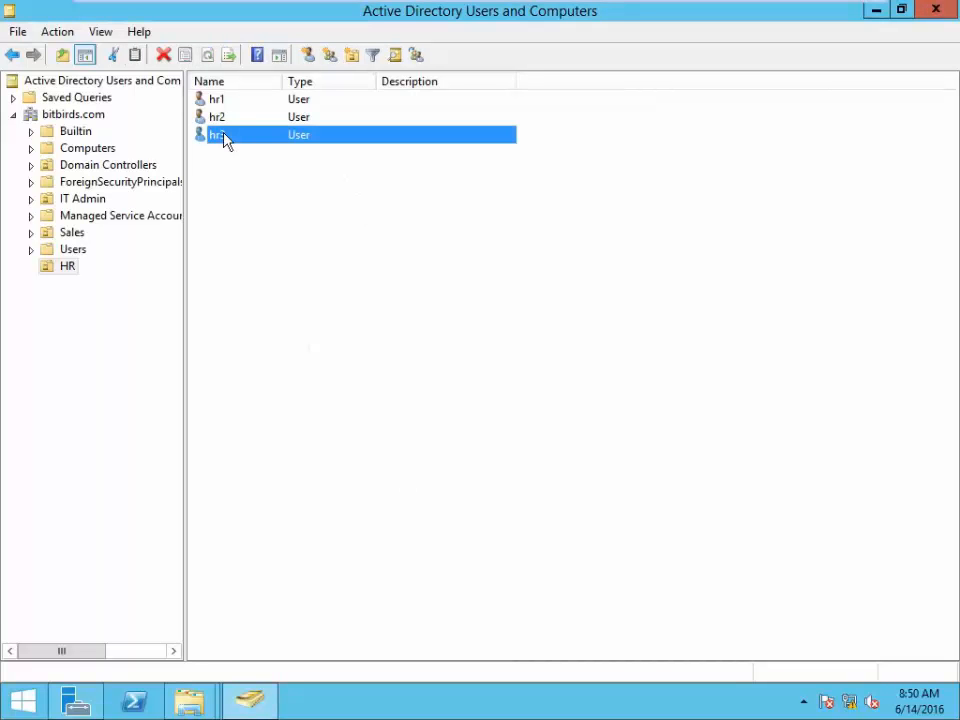
pyautogui.rightClick(224, 138)
pyautogui.click(343, 384)
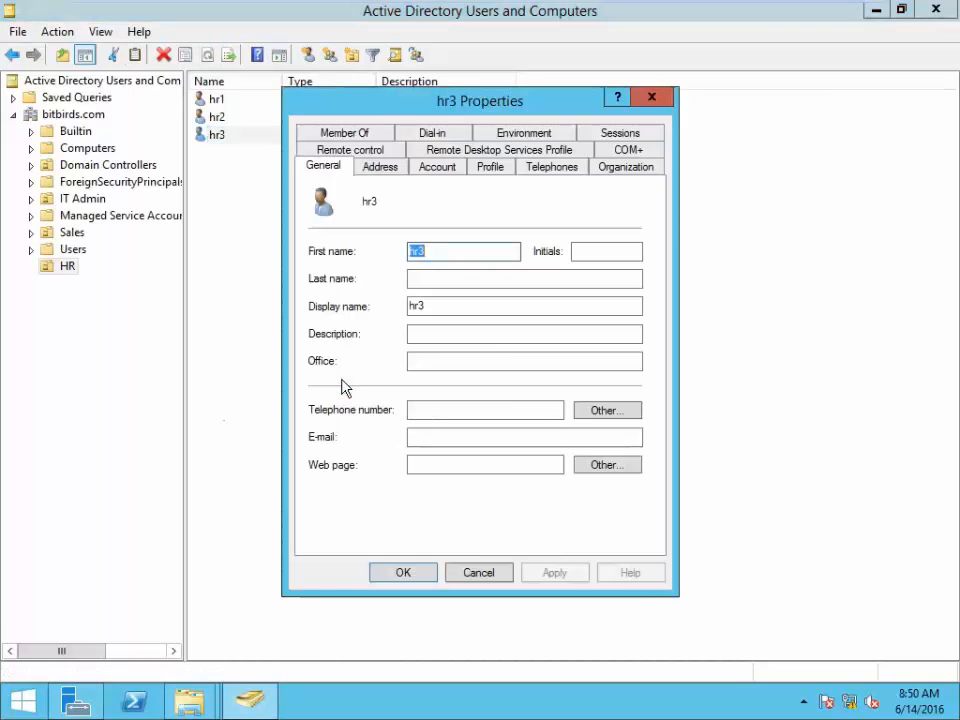
pyautogui.click(490, 167)
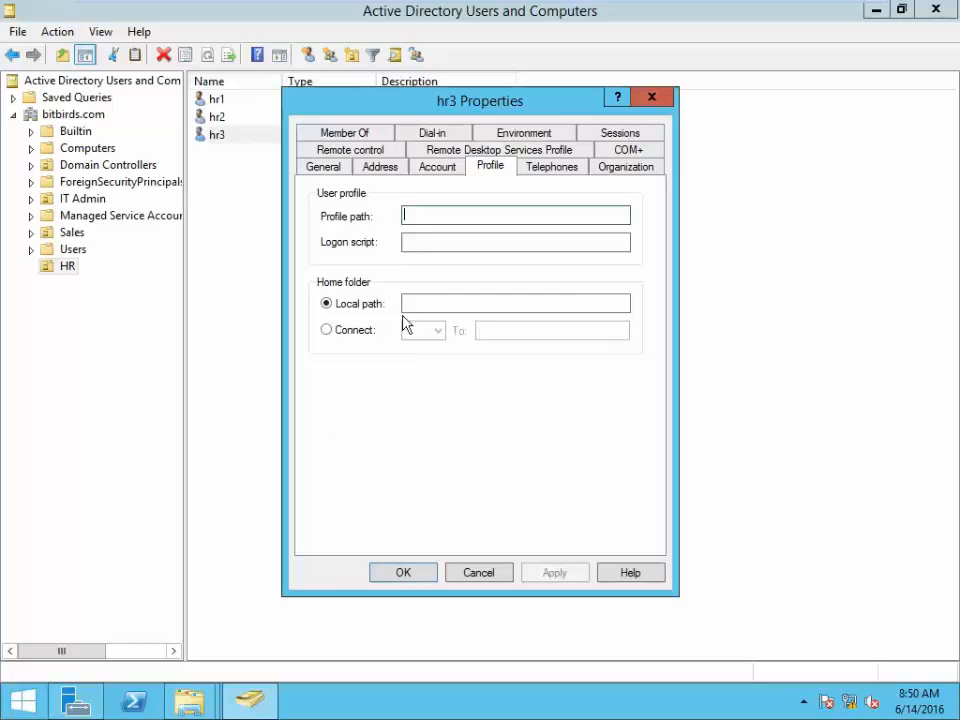
pyautogui.click(337, 335)
pyautogui.click(498, 330)
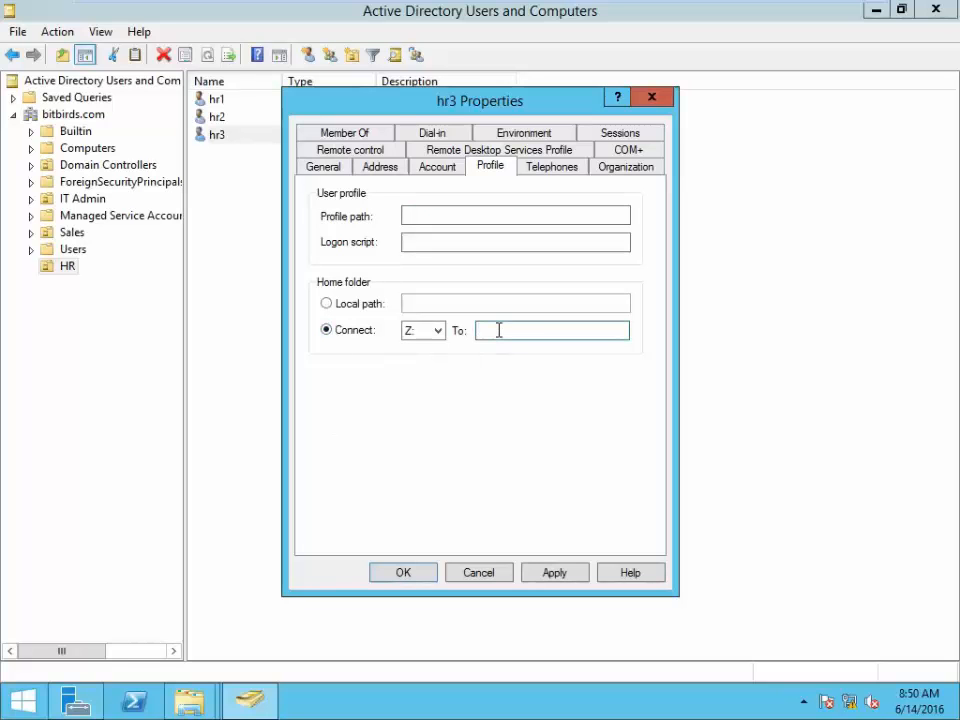
pyautogui.hotkey('ctrl', 'v')
pyautogui.write('3')
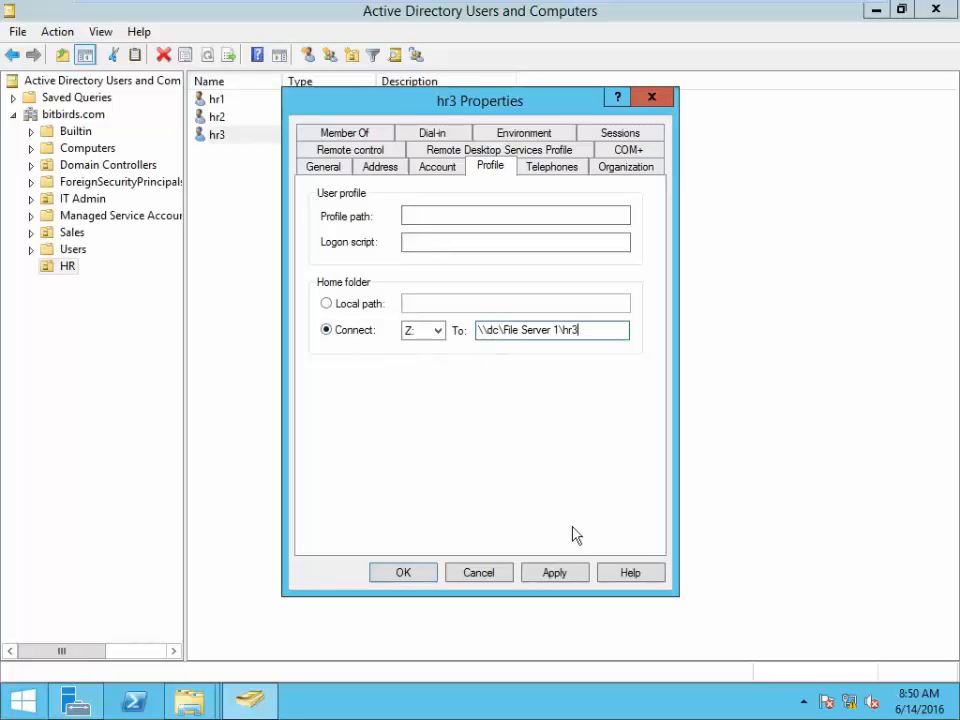
# - Apply hr3's home folder with full control, close properties, and refresh the user list
pyautogui.click(556, 572)
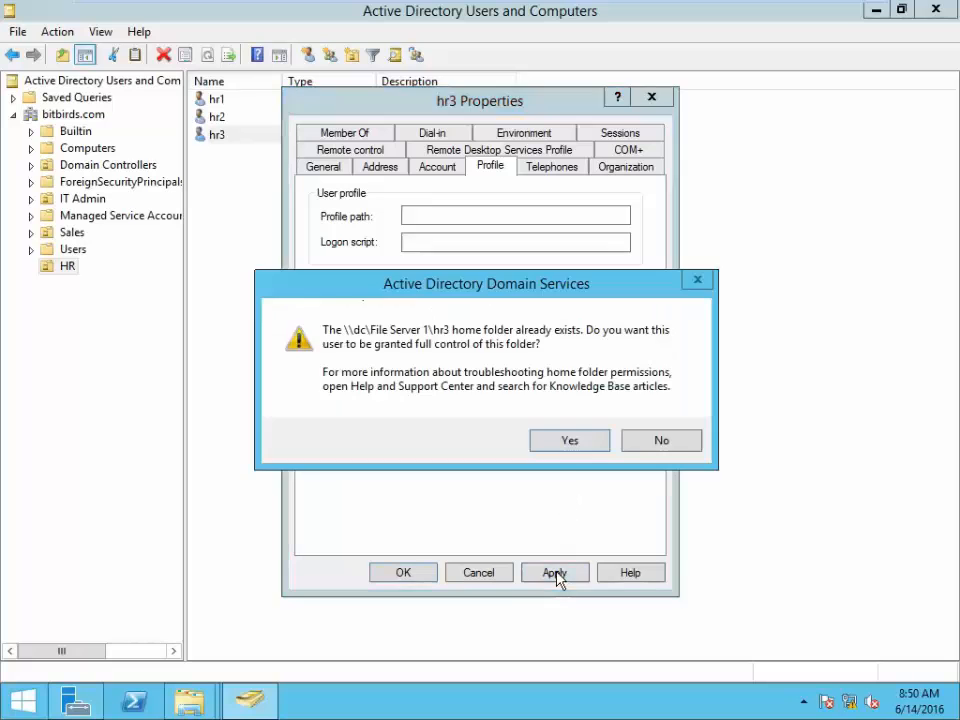
pyautogui.click(567, 439)
pyautogui.click(405, 575)
pyautogui.click(364, 347)
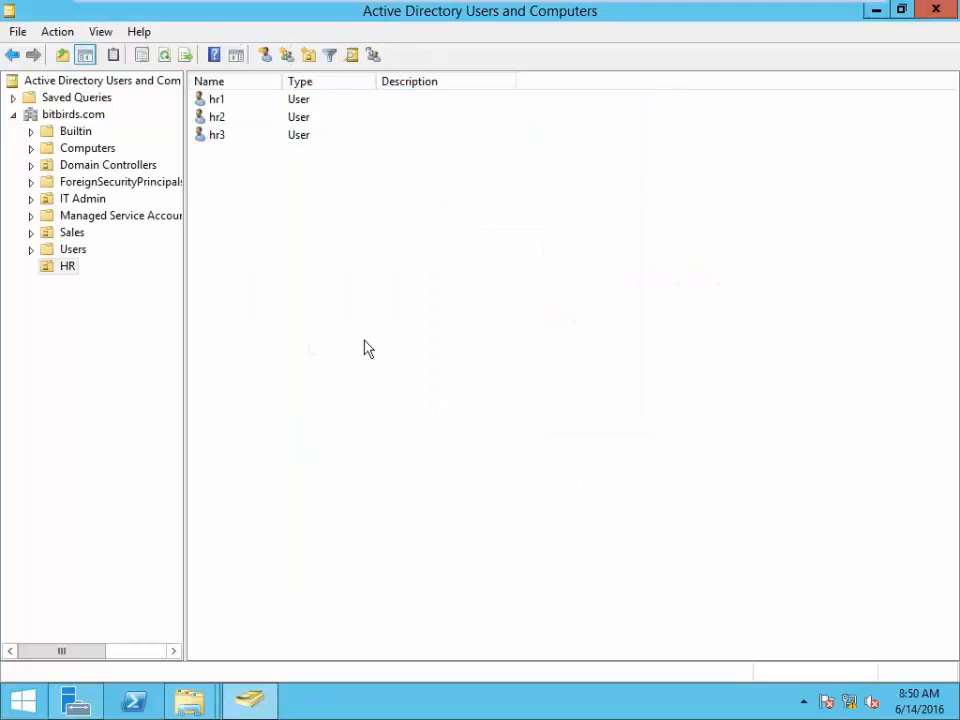
pyautogui.rightClick(358, 334)
pyautogui.click(412, 457)
# - On the Windows 7 client, close the network and Computer windows and refresh the desktop
pyautogui.moveTo(536, 6)
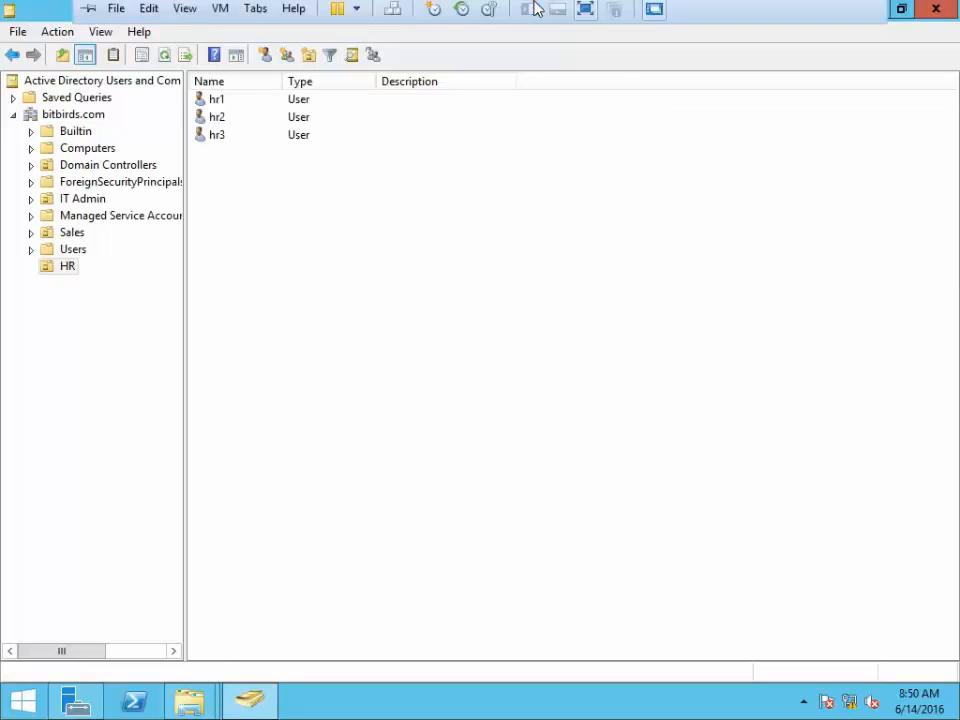
pyautogui.click(415, 15)
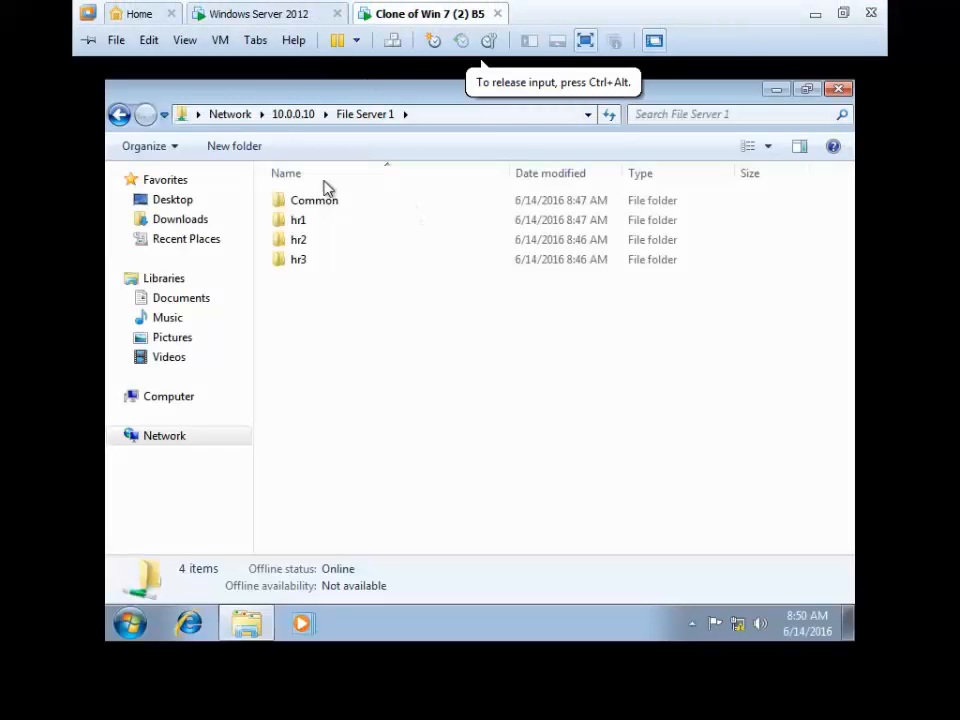
pyautogui.click(222, 117)
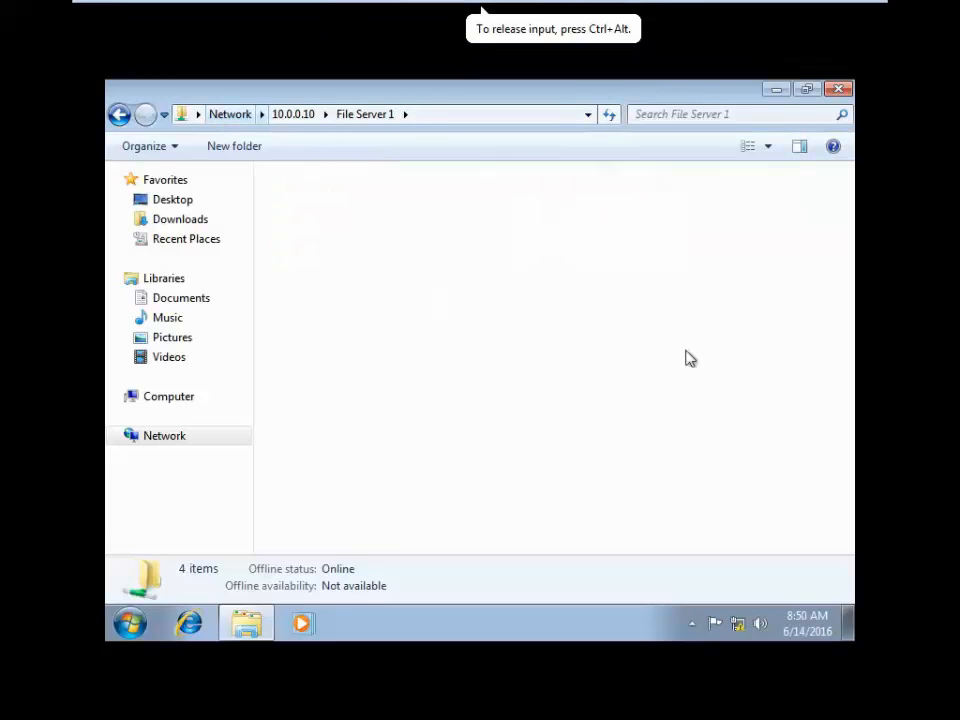
pyautogui.click(838, 90)
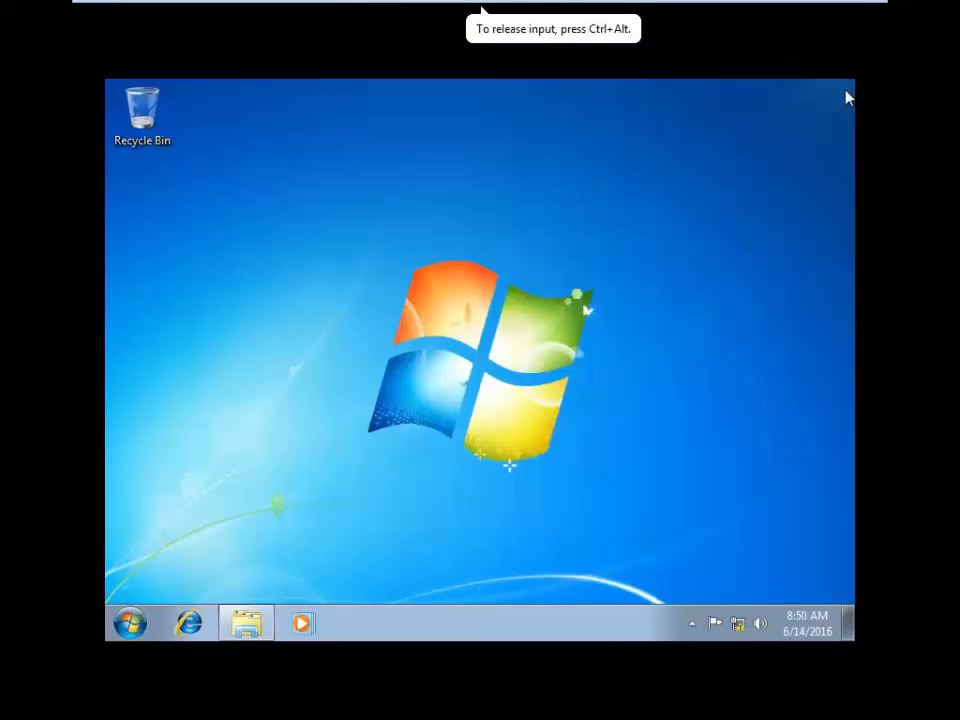
pyautogui.rightClick(283, 172)
pyautogui.click(330, 225)
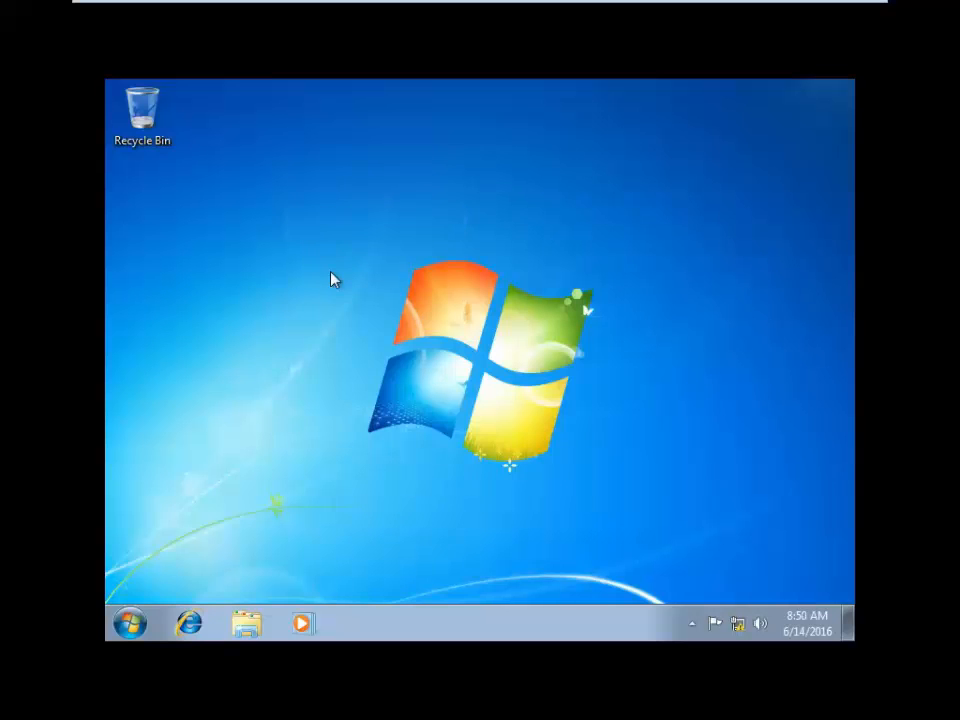
pyautogui.click(133, 624)
pyautogui.click(433, 410)
pyautogui.click(836, 90)
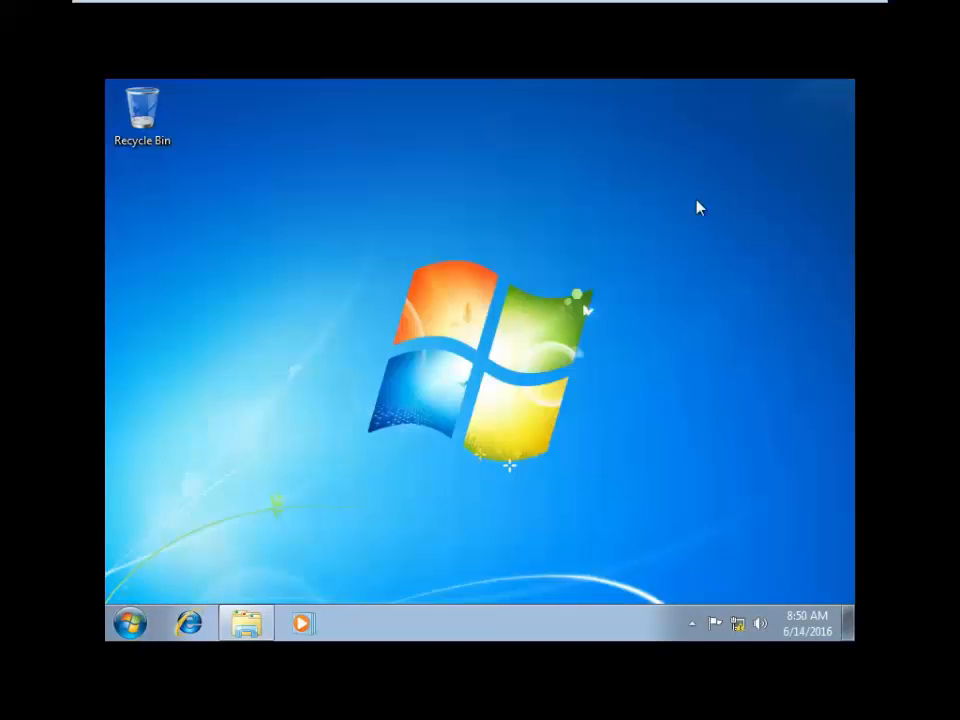
pyautogui.rightClick(305, 205)
pyautogui.click(345, 262)
# - Log off hr1 and sign in as domain user hr2 through Other User
pyautogui.click(130, 624)
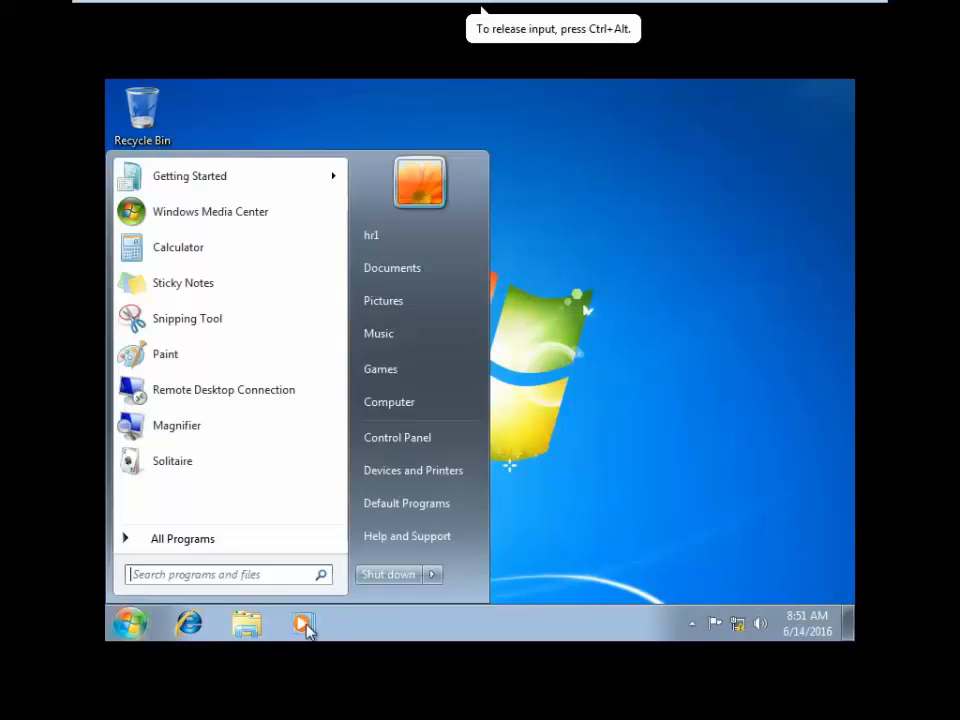
pyautogui.click(432, 574)
pyautogui.click(508, 488)
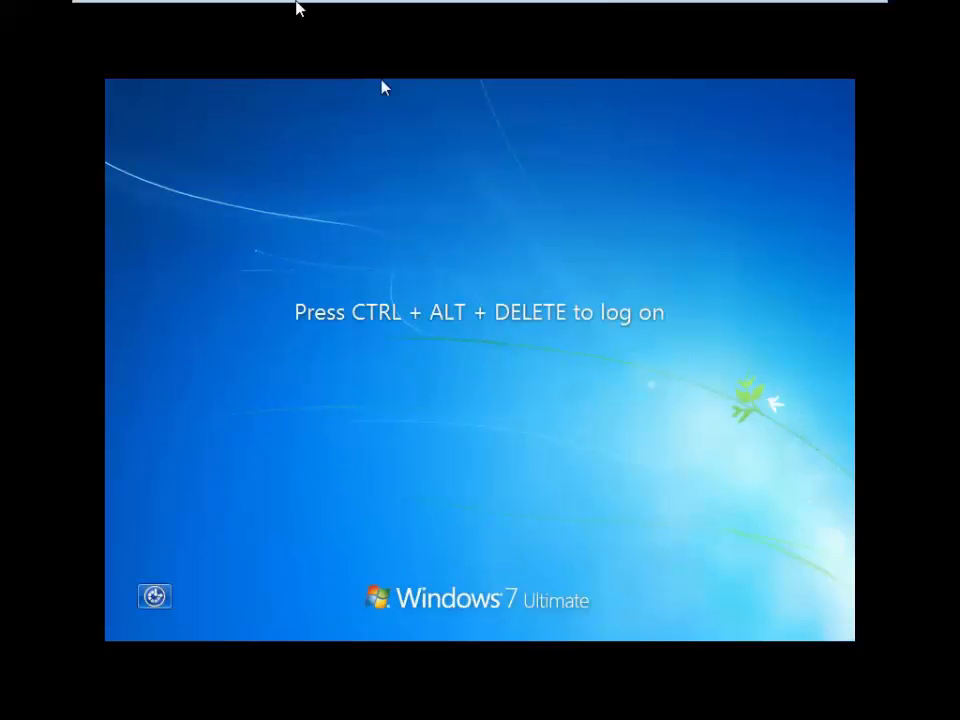
pyautogui.moveTo(297, 8)
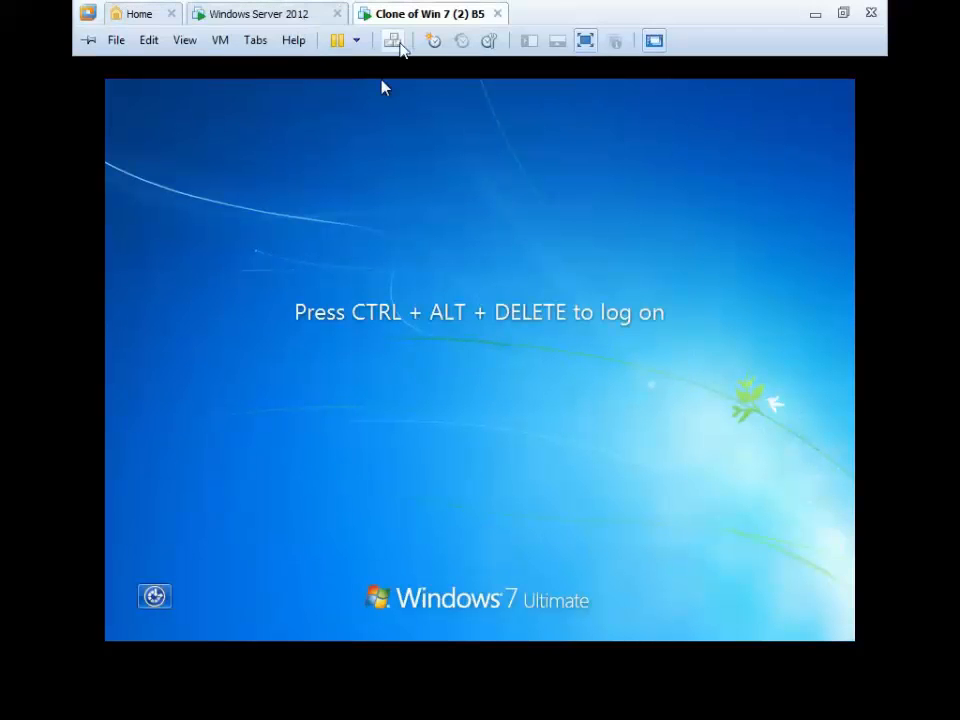
pyautogui.click(392, 40)
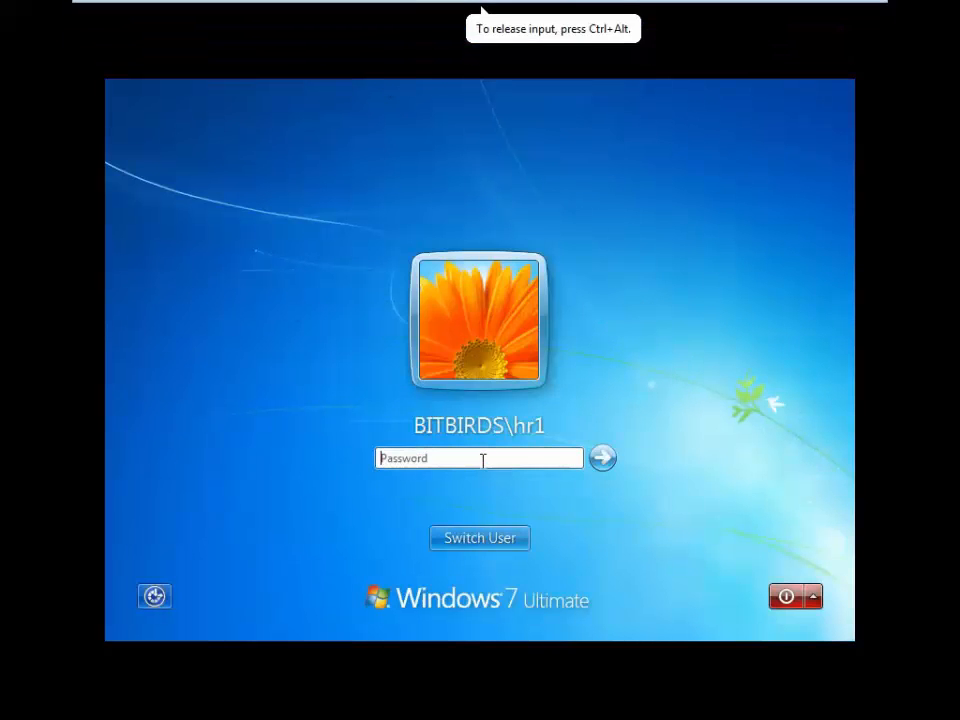
pyautogui.click(490, 545)
pyautogui.click(551, 430)
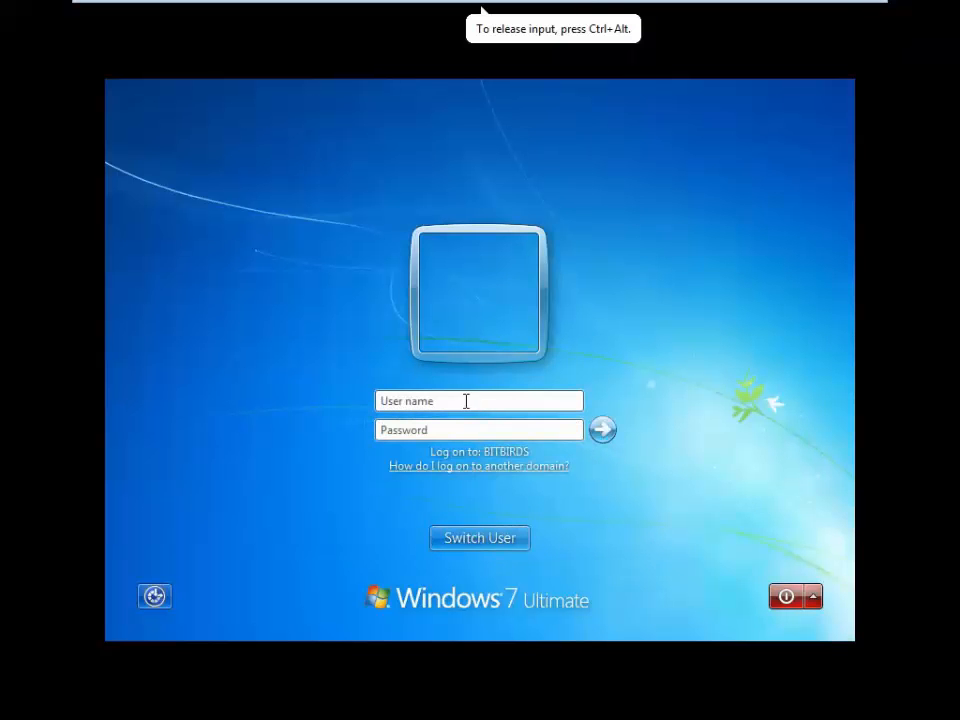
pyautogui.write('hr2')
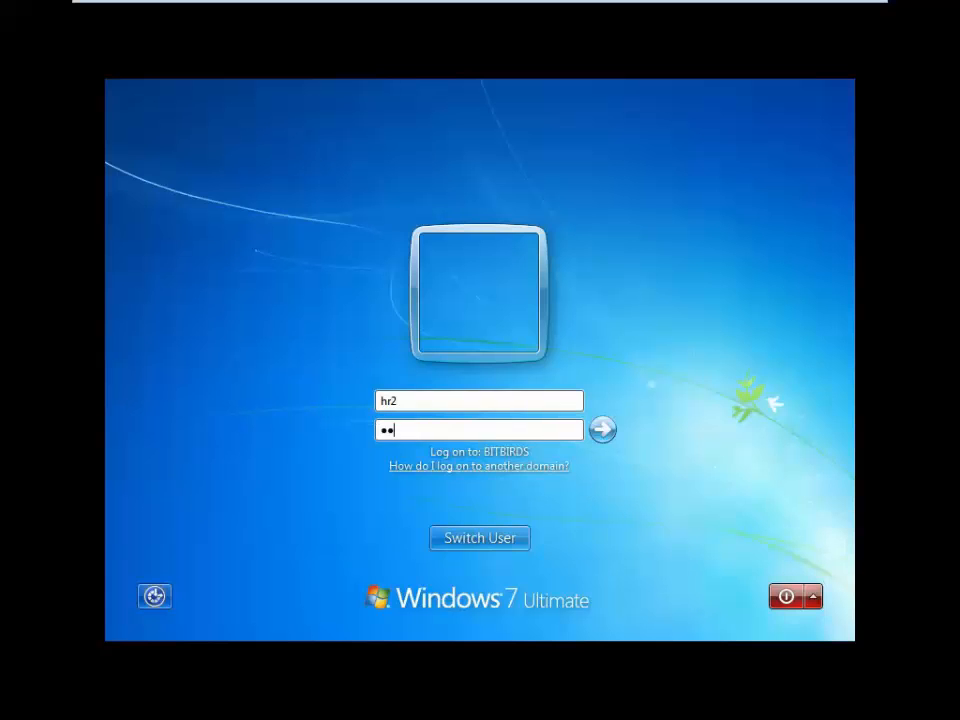
pyautogui.press('Return')
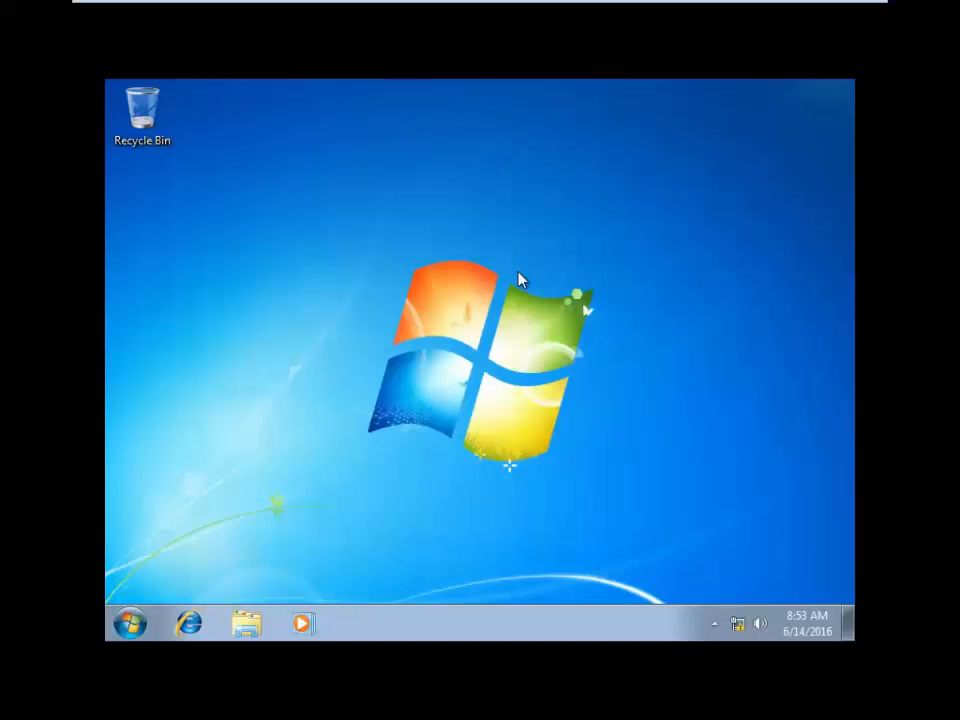
# - Refresh the desktop and open the Computer window from the Start menu
pyautogui.rightClick(204, 242)
pyautogui.click(259, 293)
pyautogui.rightClick(241, 219)
pyautogui.click(294, 276)
pyautogui.click(129, 623)
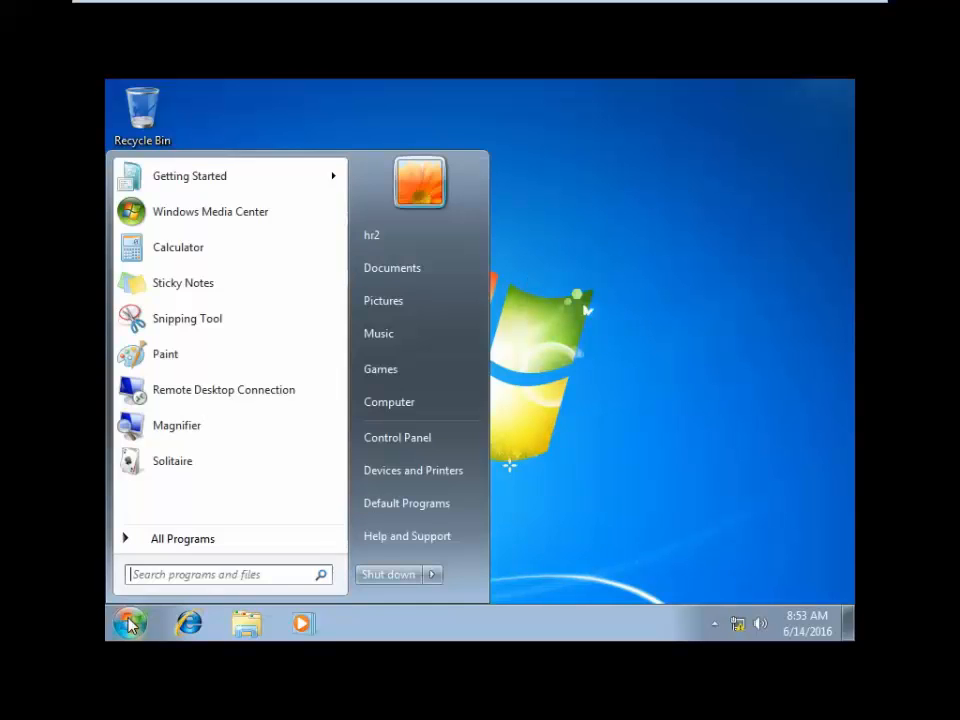
pyautogui.click(410, 404)
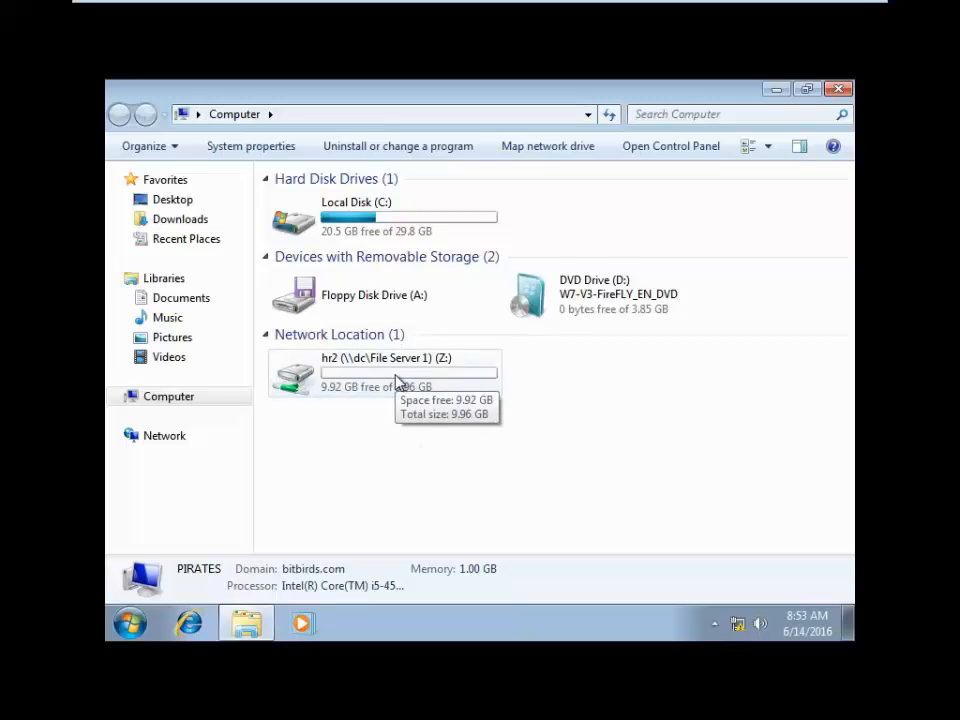
# - View the three Rich Text Documents on the Z: home drive, then return to Computer
pyautogui.doubleClick(397, 381)
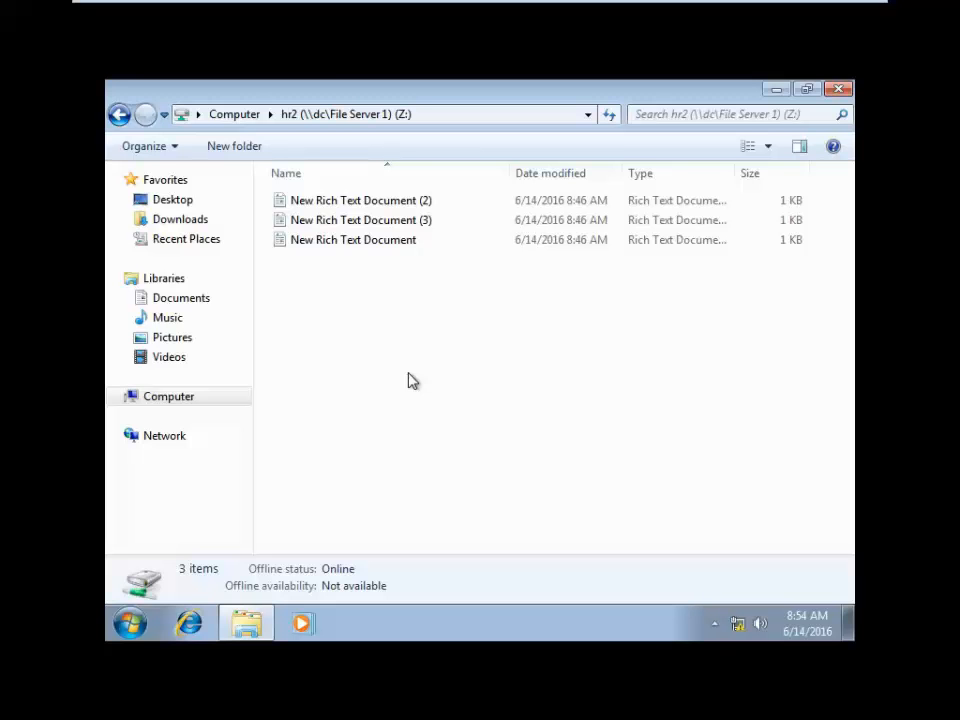
pyautogui.click(234, 114)
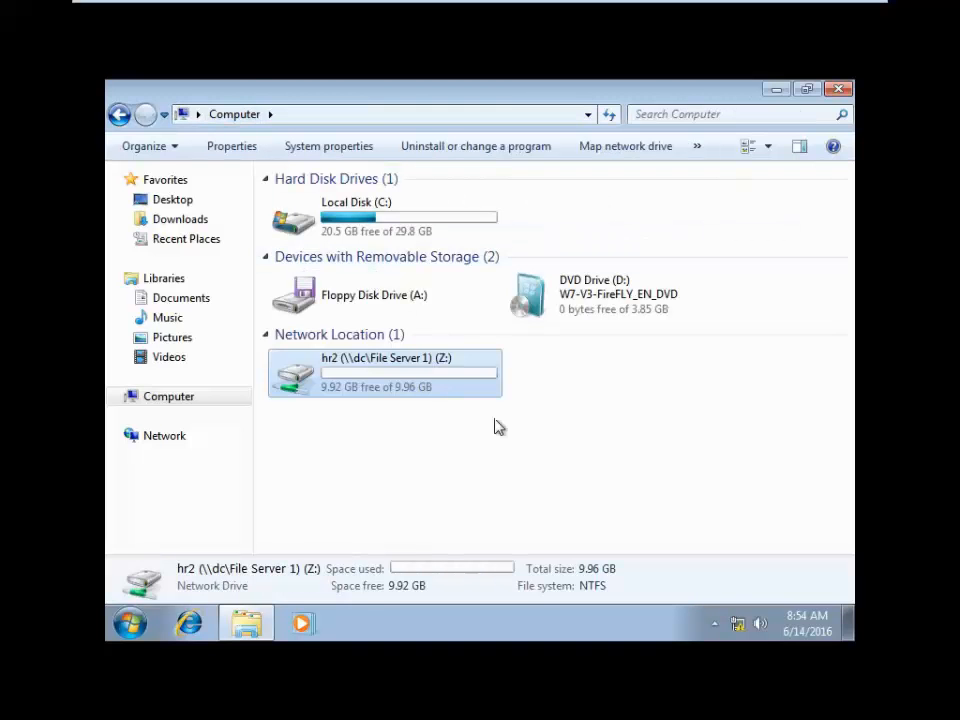
pyautogui.moveTo(506, 88)
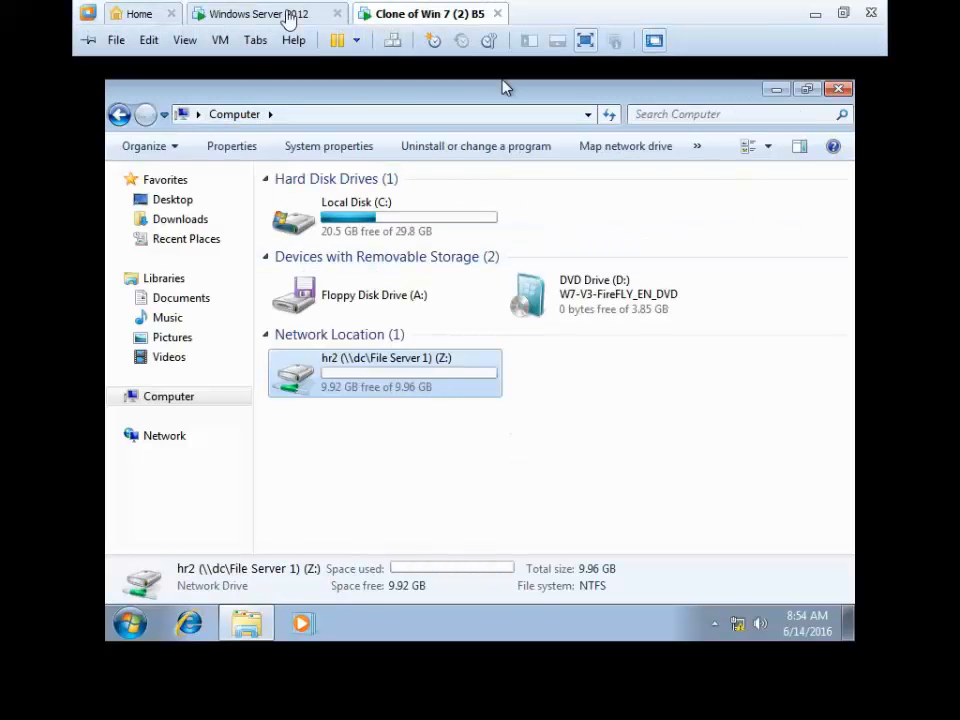
pyautogui.click(285, 17)
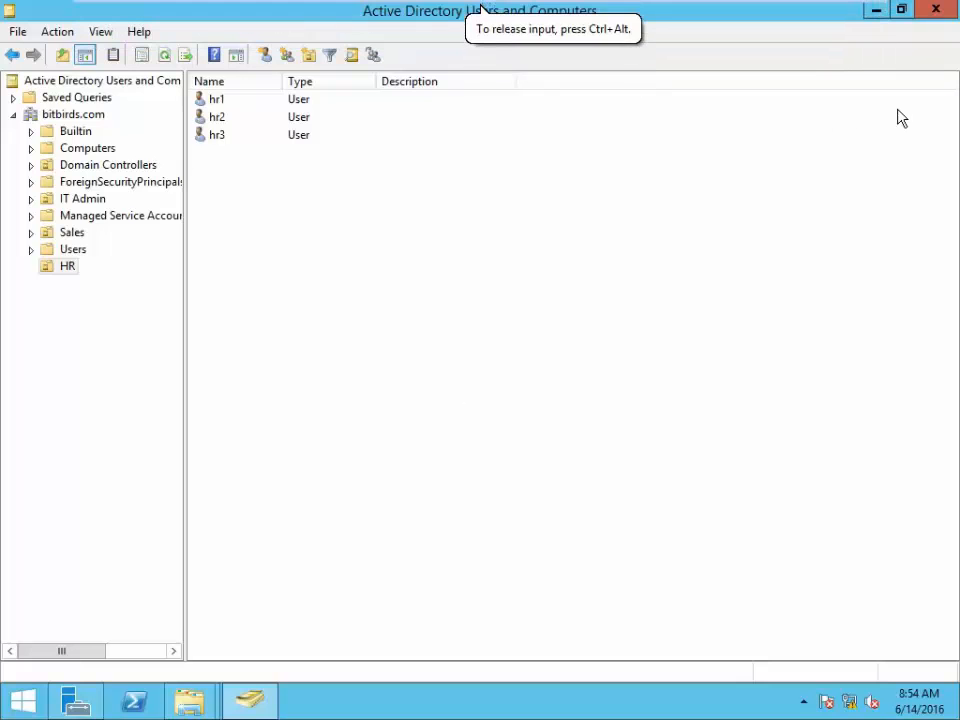
# - Refresh the HR user list, then advance the Add Roles and Features Wizard to server roles
pyautogui.rightClick(564, 252)
pyautogui.click(632, 375)
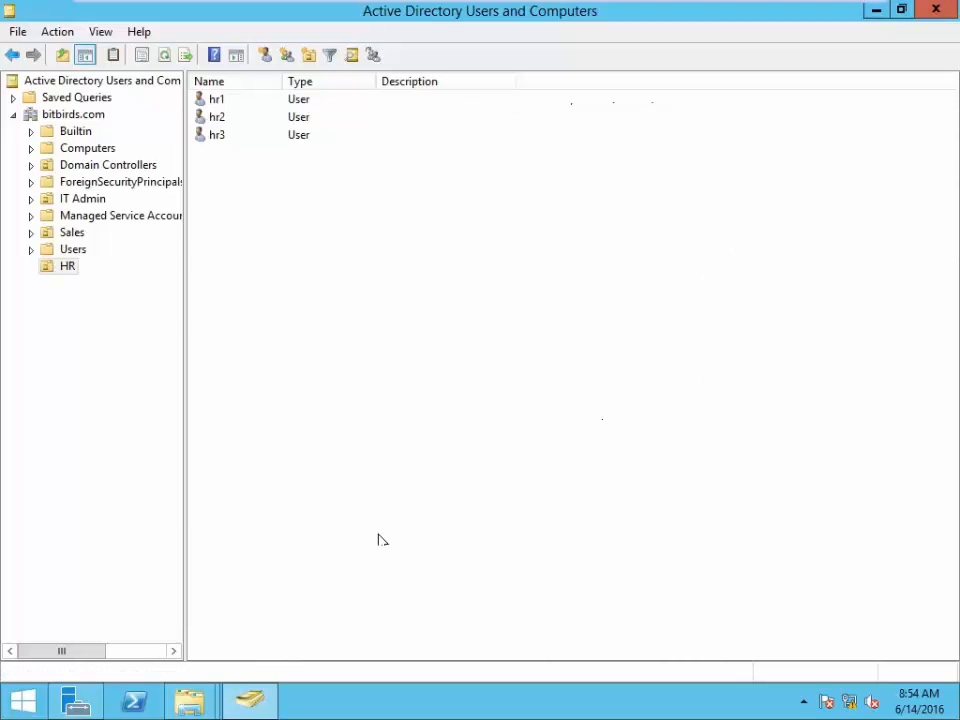
pyautogui.click(76, 701)
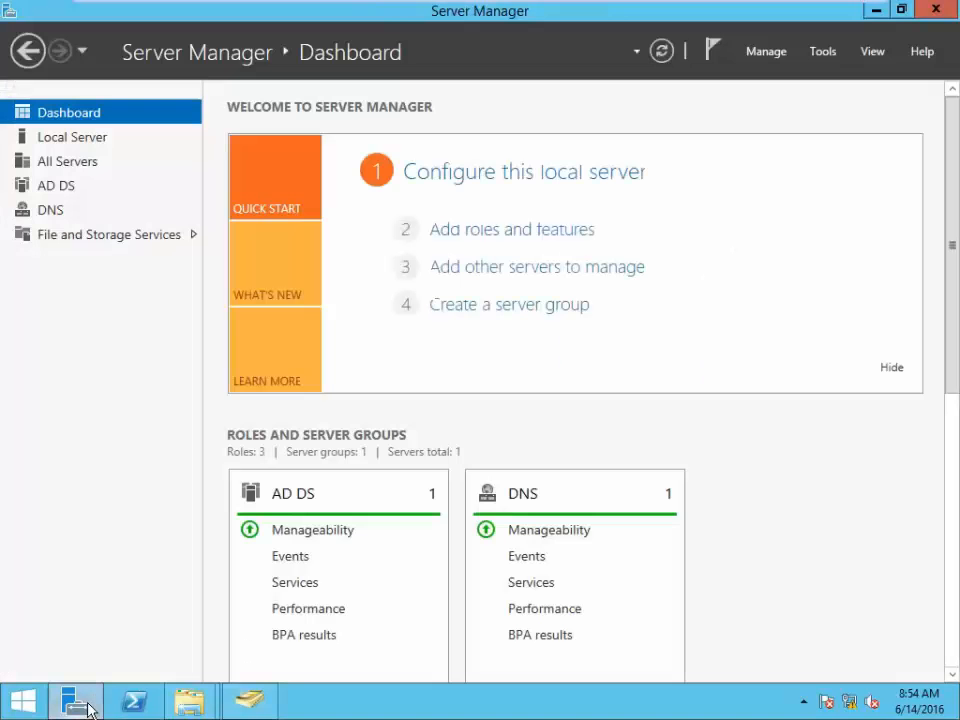
pyautogui.click(499, 245)
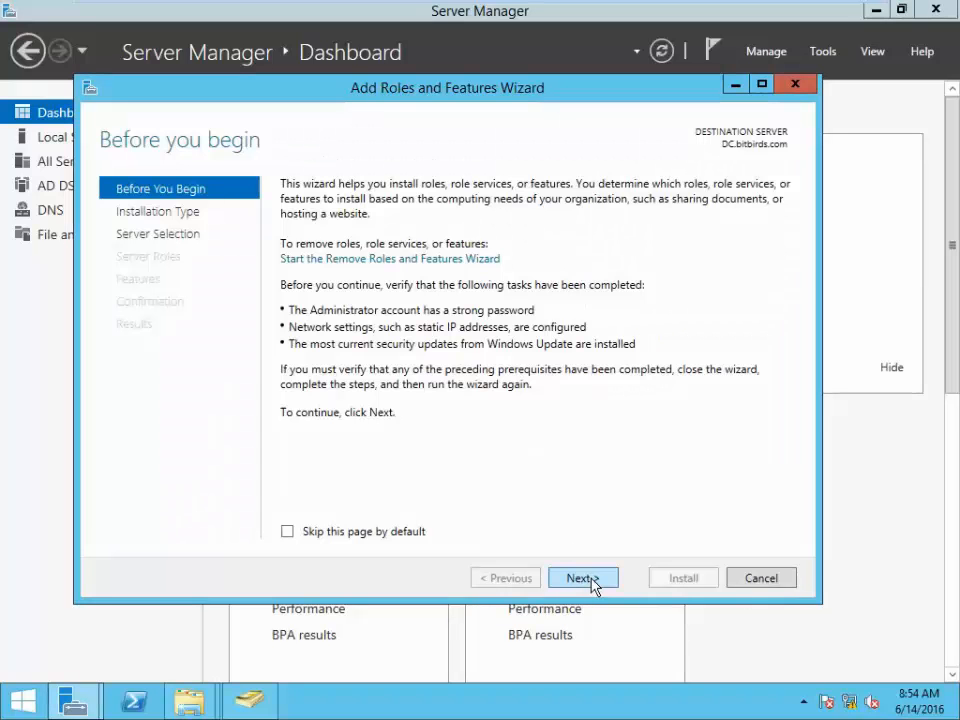
pyautogui.click(593, 586)
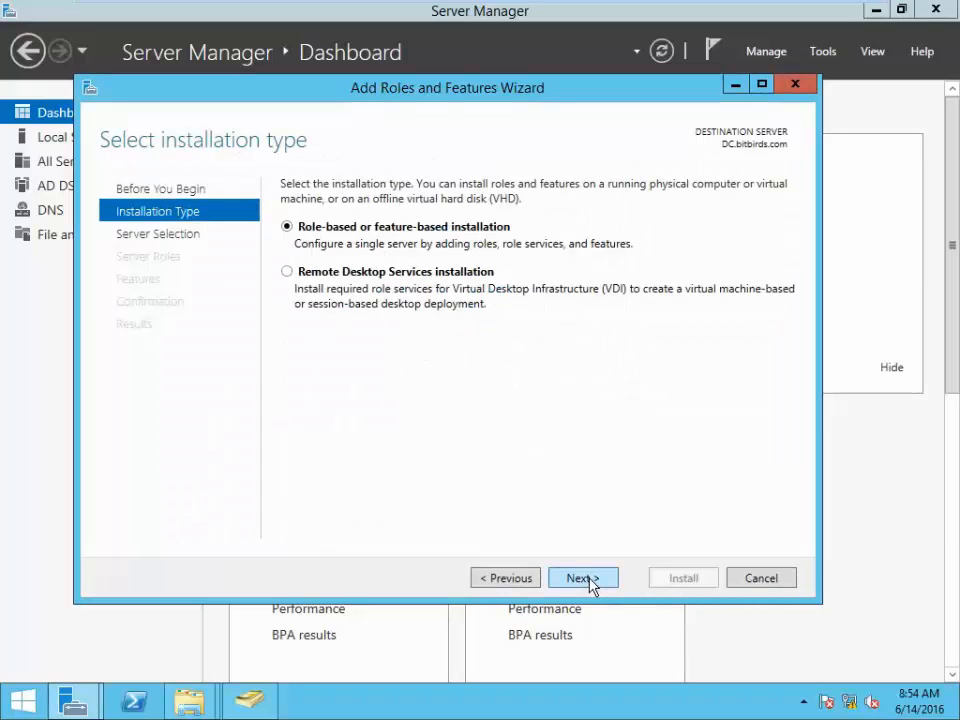
pyautogui.click(590, 580)
pyautogui.click(591, 580)
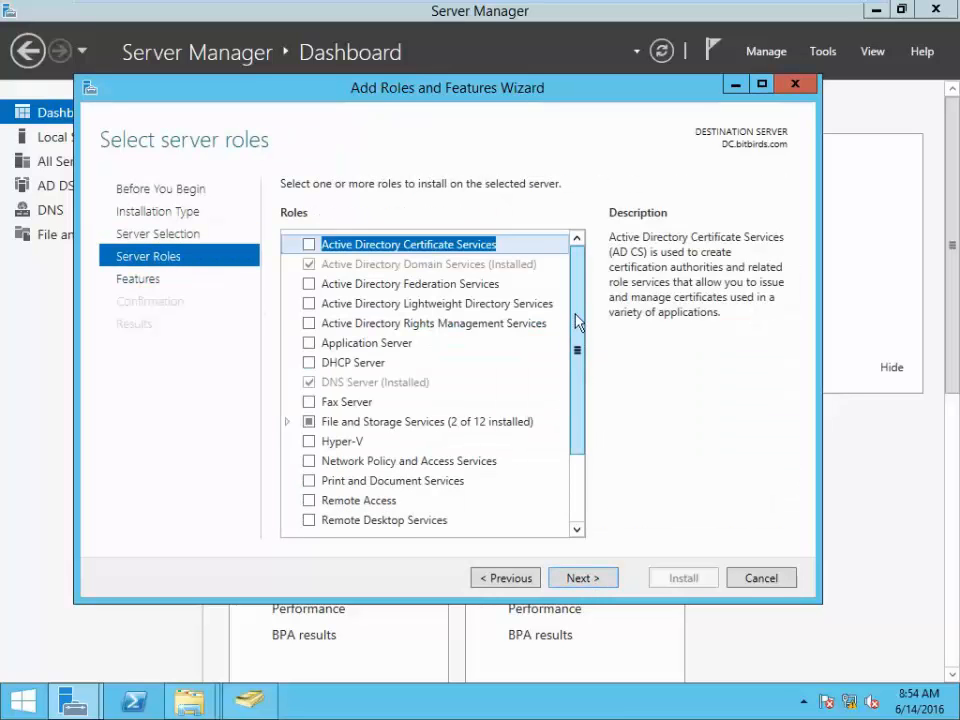
# - Tick File Server Resource Manager under File and iSCSI Services, adding its management features
pyautogui.moveTo(574, 321); pyautogui.dragTo(593, 404)
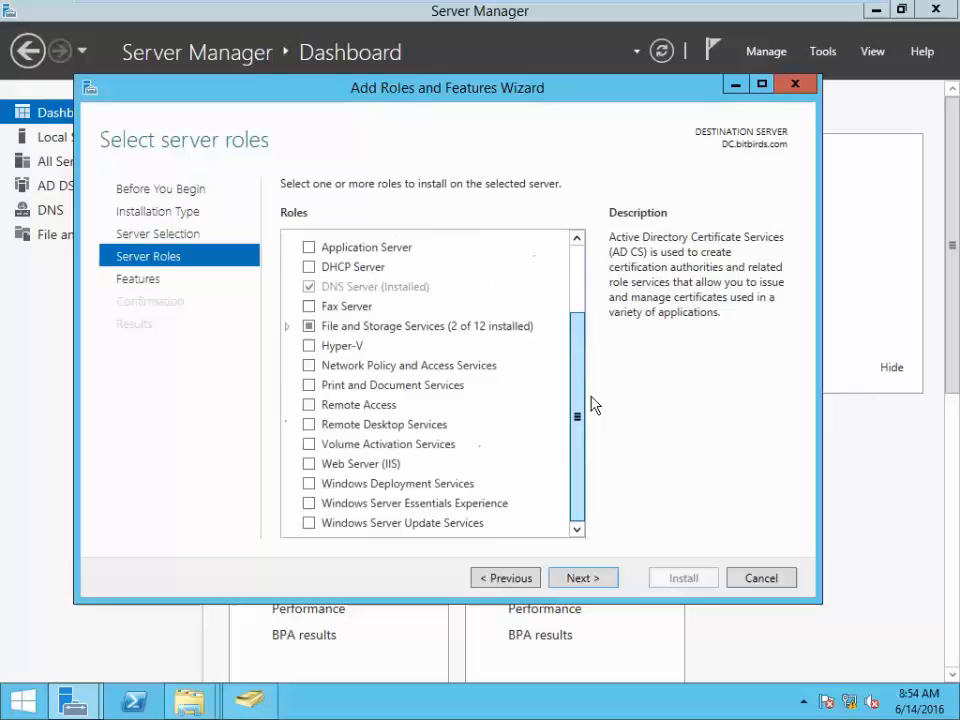
pyautogui.click(287, 327)
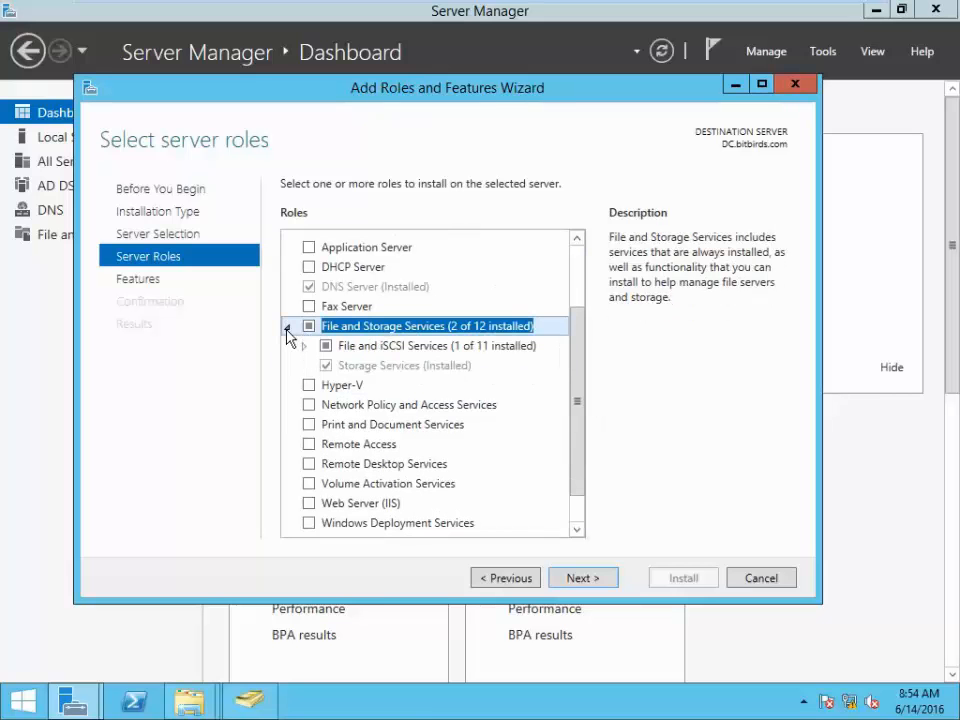
pyautogui.click(303, 346)
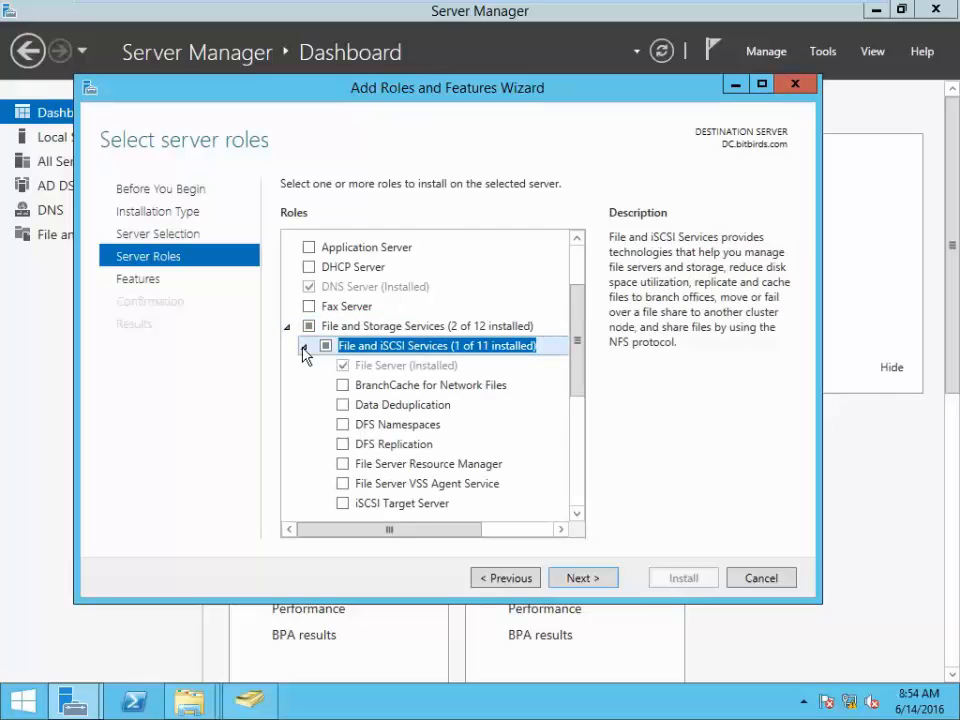
pyautogui.moveTo(578, 341); pyautogui.dragTo(578, 376)
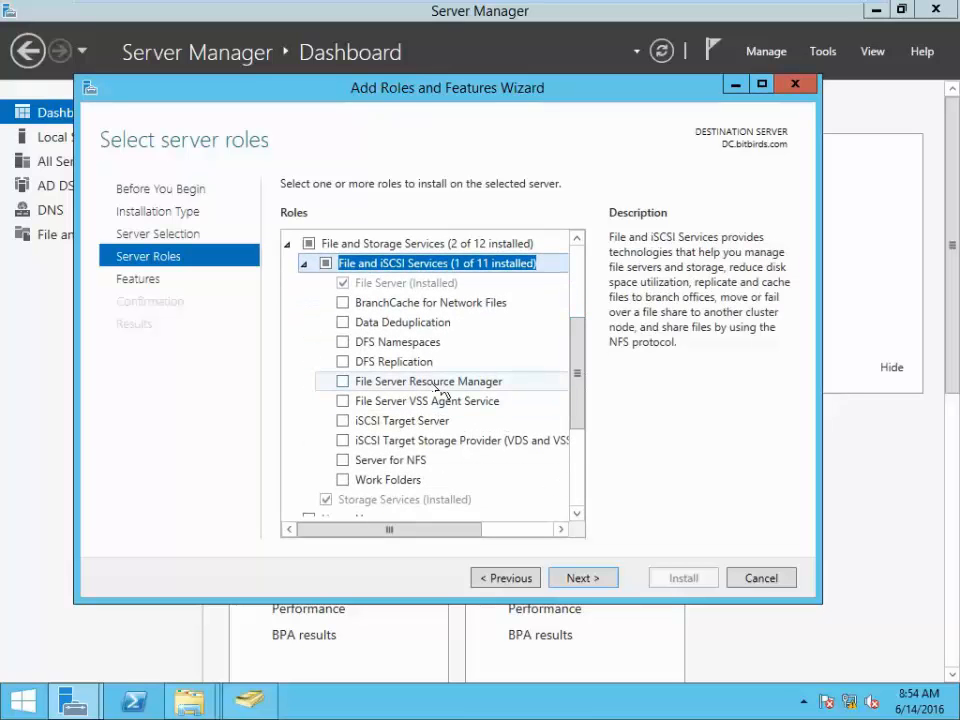
pyautogui.click(343, 381)
pyautogui.click(472, 500)
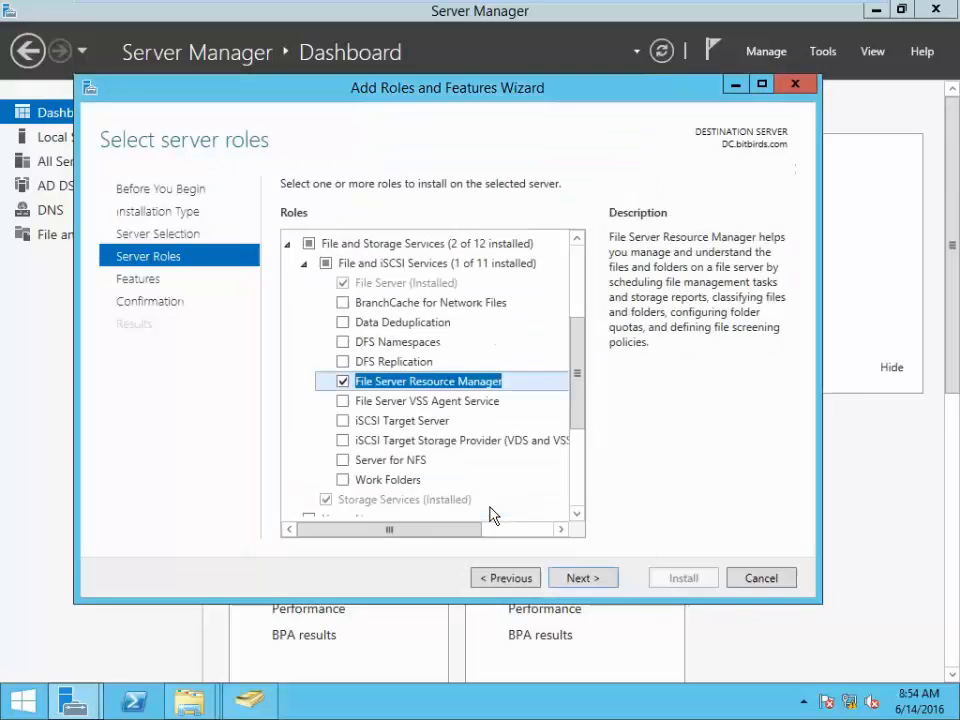
# - Review the Server for NFS description and re-expand File and Storage Services
pyautogui.click(431, 463)
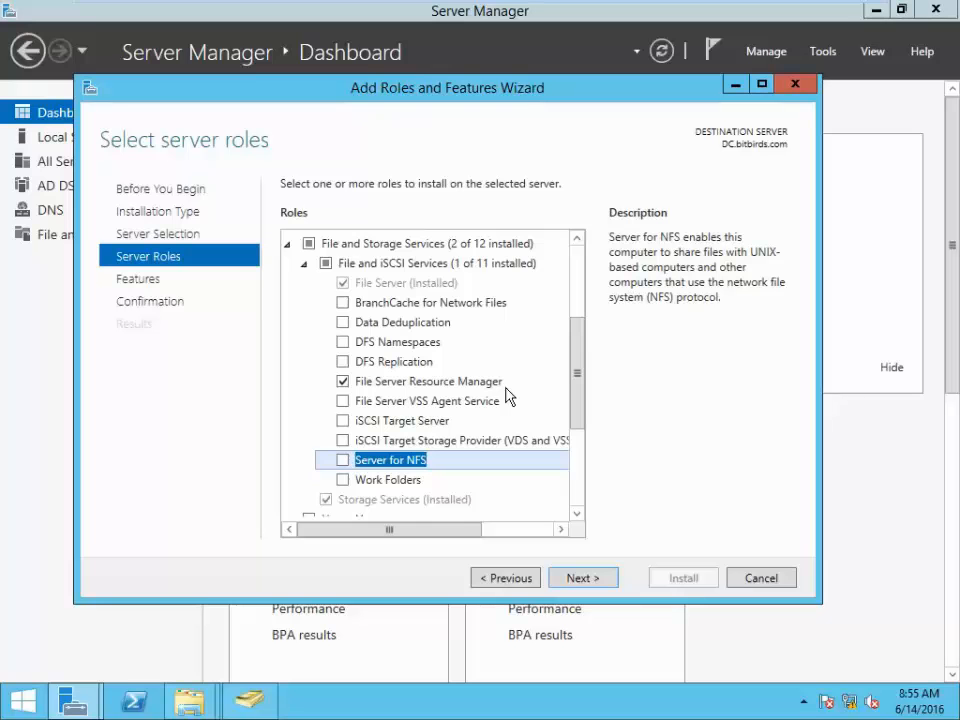
pyautogui.press('Down')
pyautogui.scroll(-2, 496, 417)
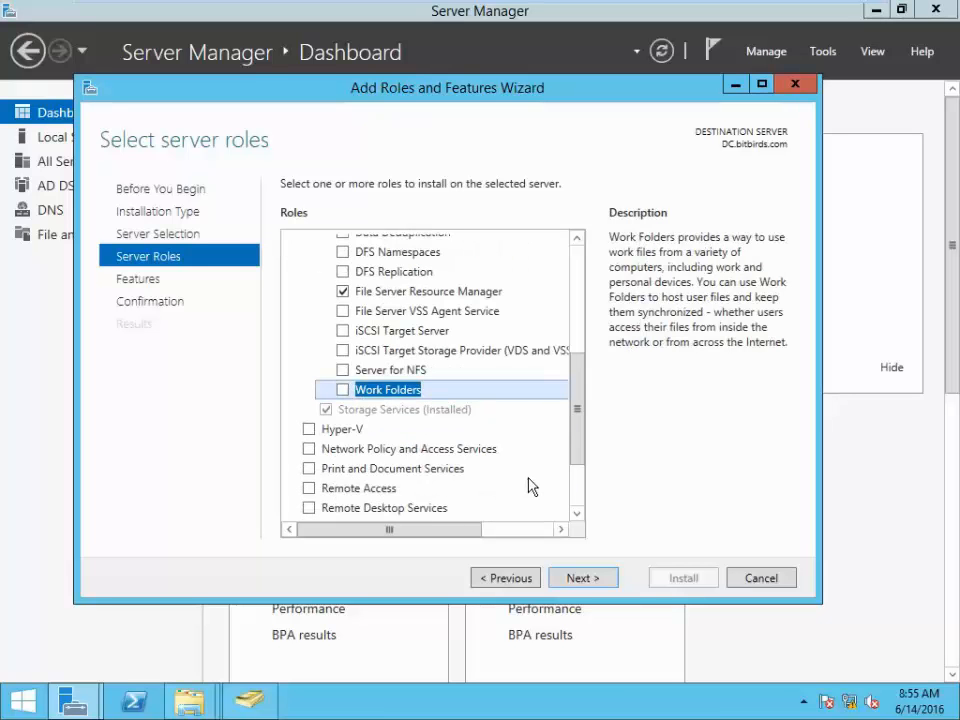
pyautogui.scroll(3, 422, 440)
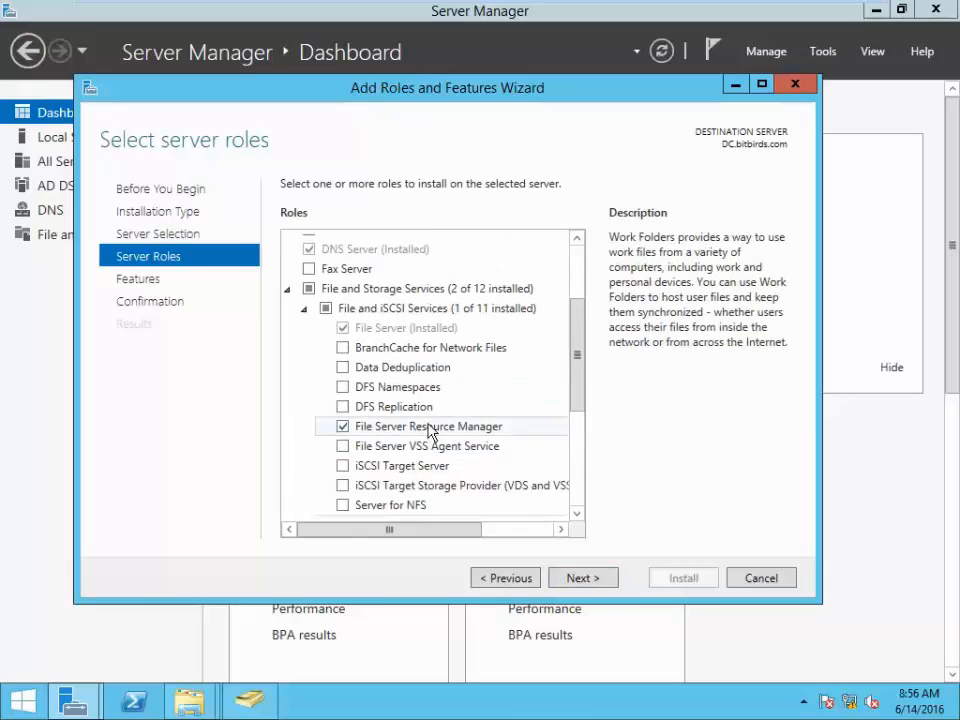
pyautogui.click(288, 289)
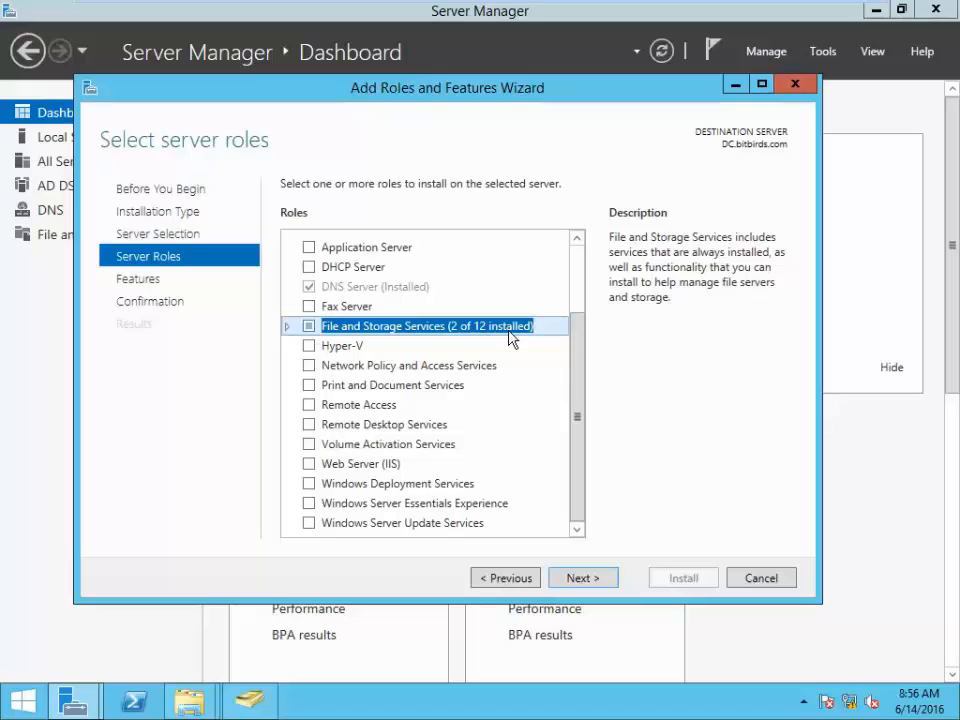
pyautogui.click(287, 327)
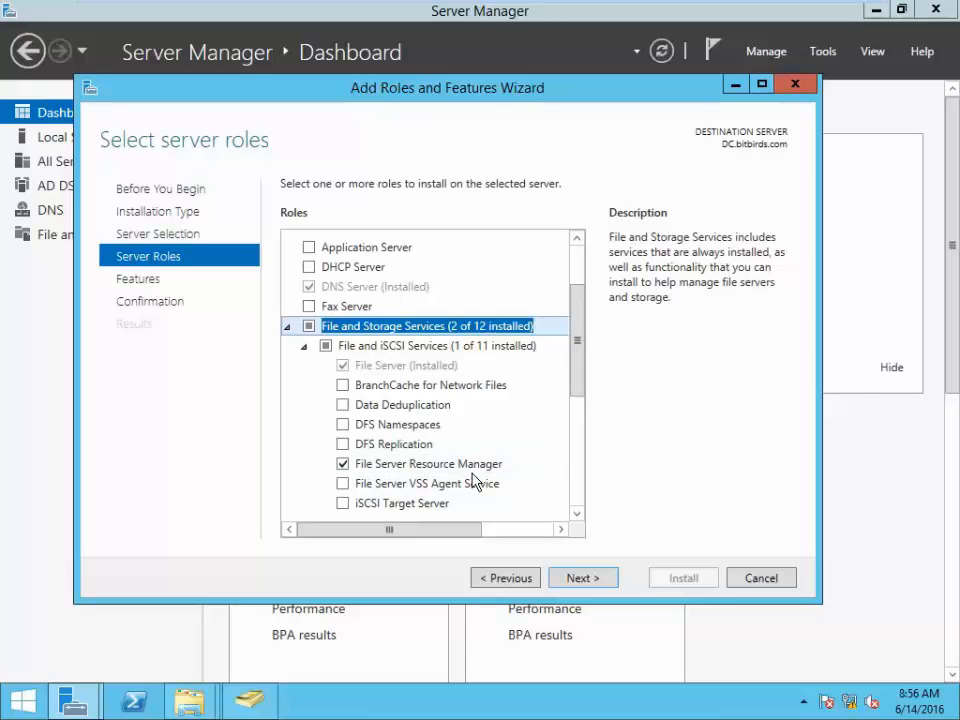
pyautogui.press('Down')
pyautogui.press('Down')
pyautogui.press('Down')
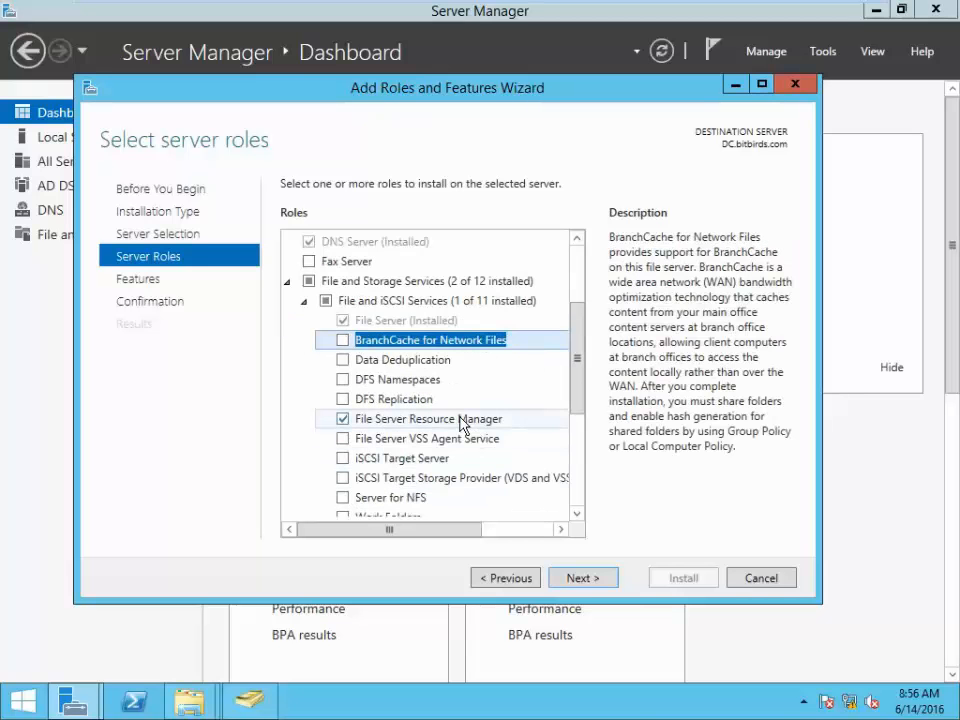
# - Move past the Features page to the installation confirmation for File Server Resource Manager
pyautogui.click(585, 578)
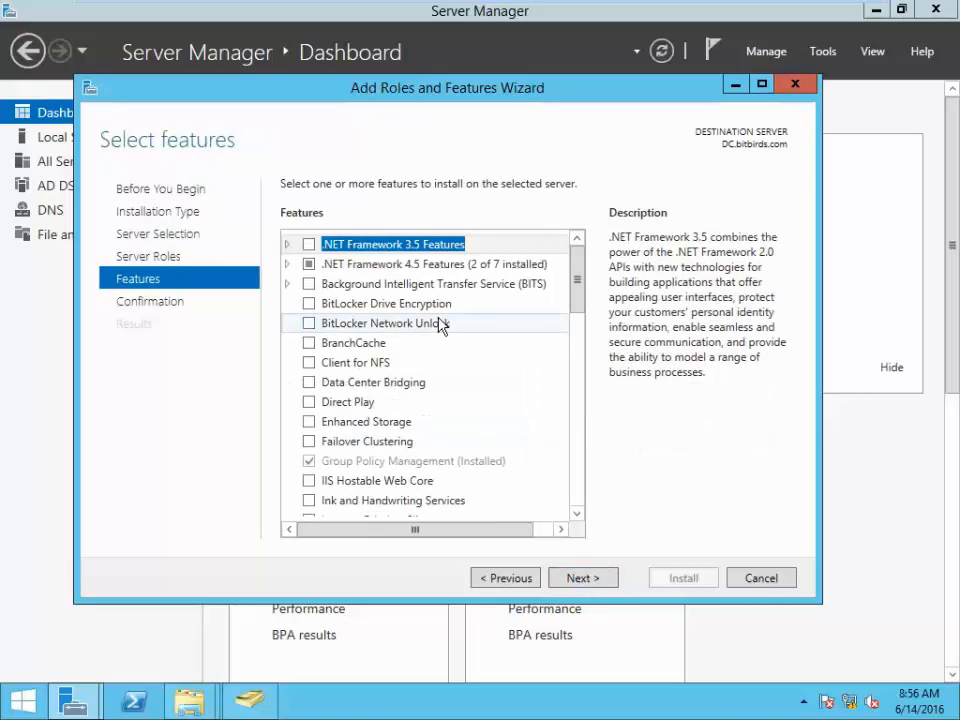
pyautogui.scroll(-1, 402, 330)
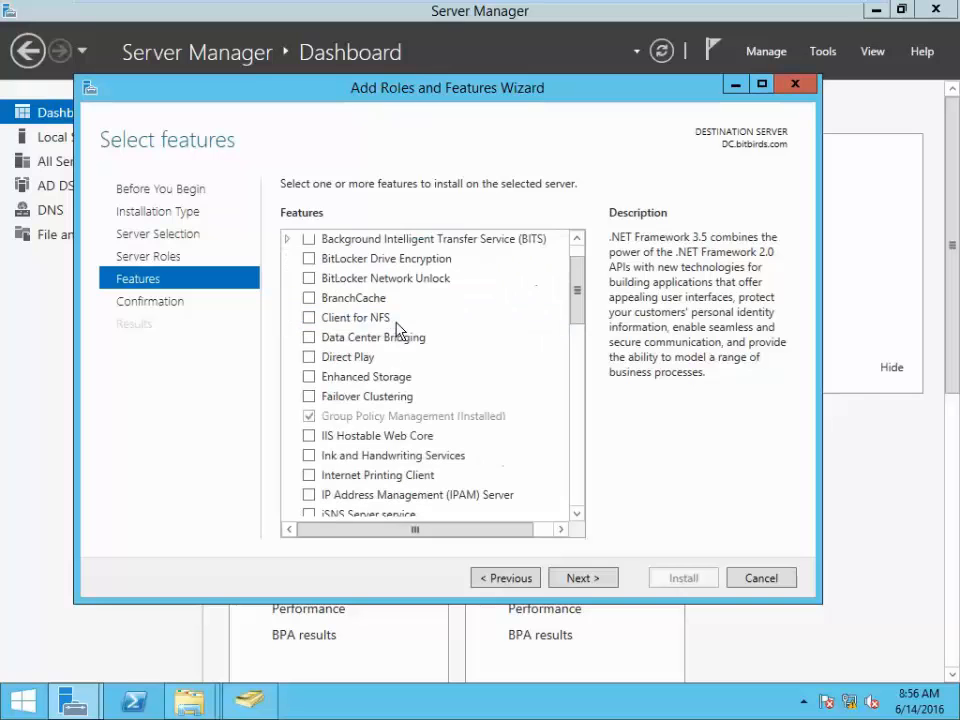
pyautogui.scroll(-5, 398, 330)
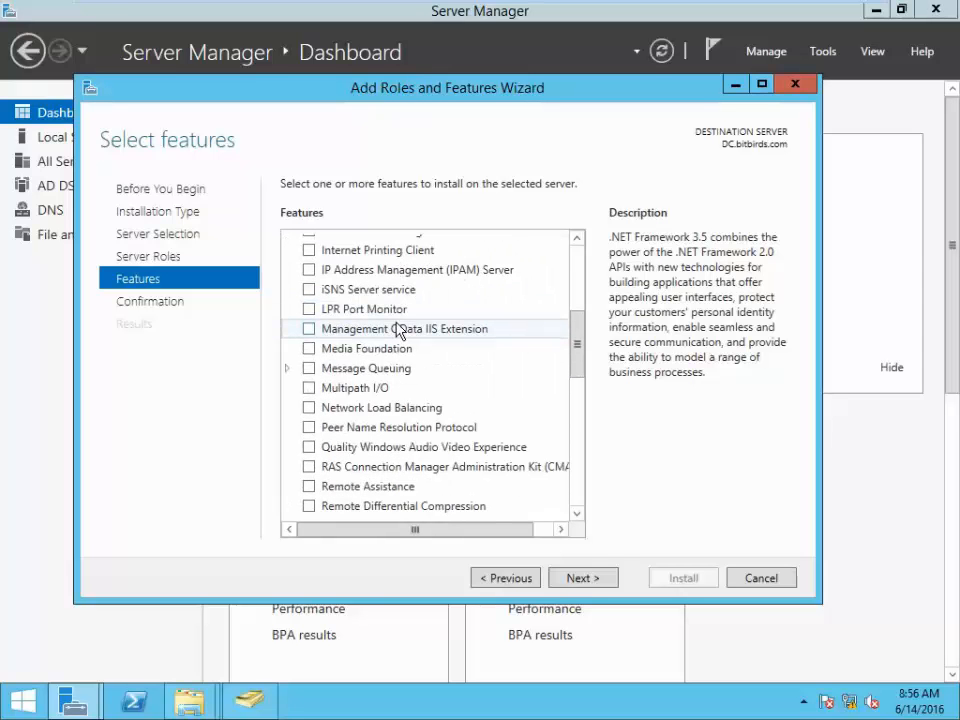
pyautogui.scroll(-10, 398, 330)
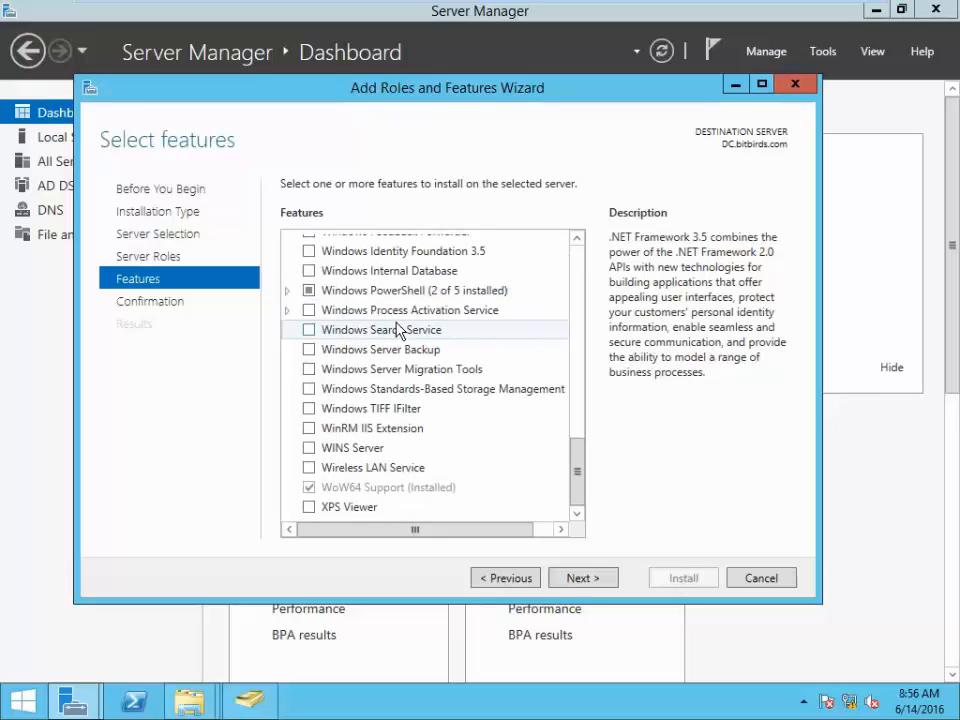
pyautogui.click(148, 296)
pyautogui.click(146, 284)
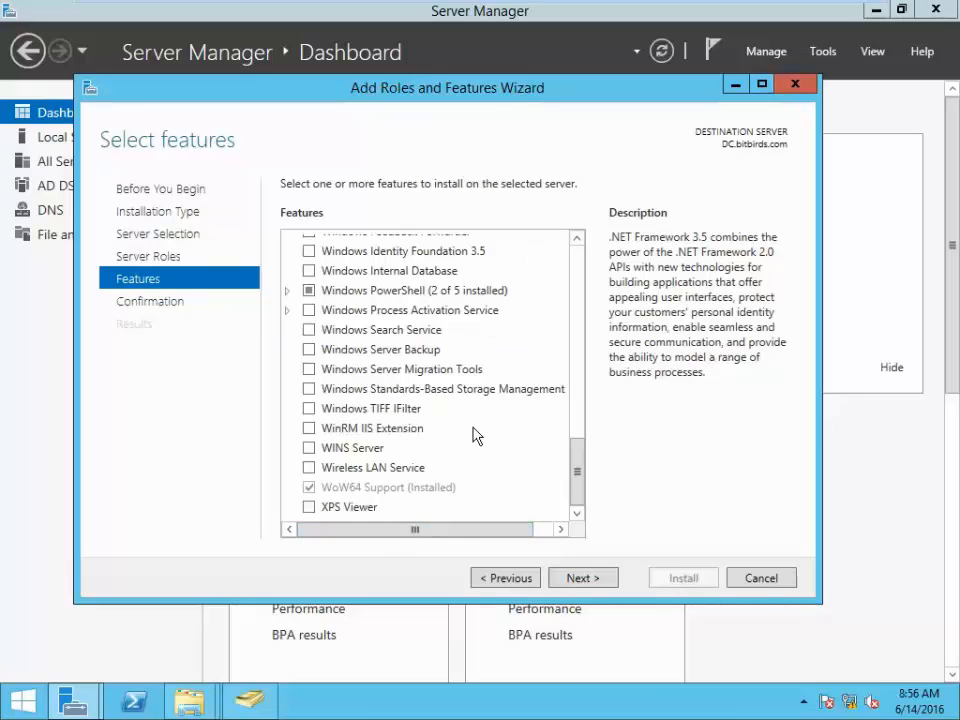
pyautogui.click(585, 579)
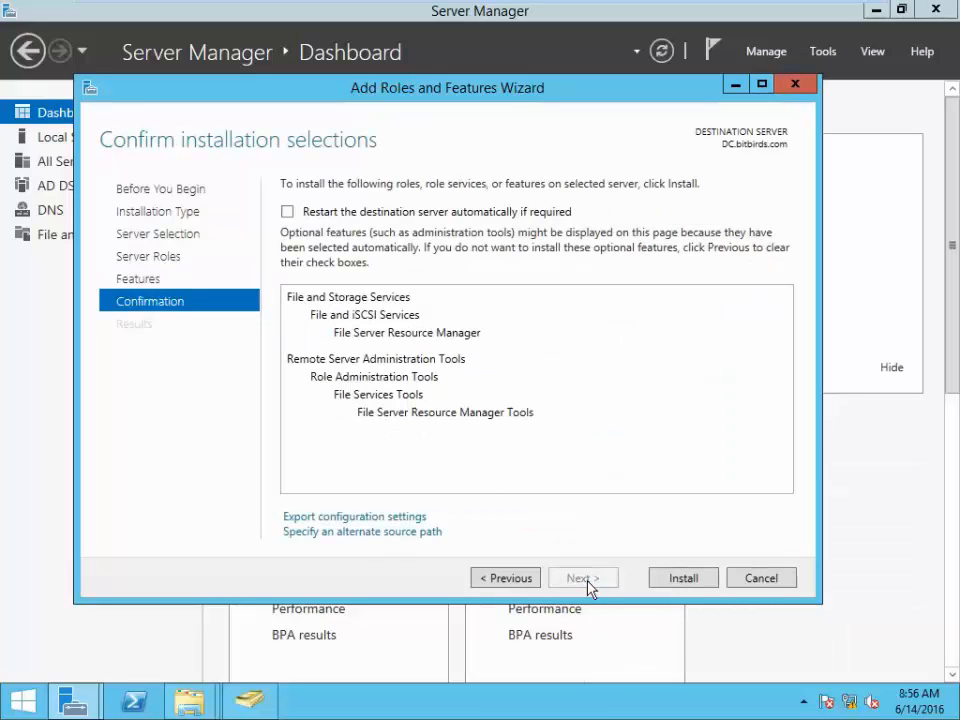
# - Allow automatic restart if required and start the installation
pyautogui.click(290, 216)
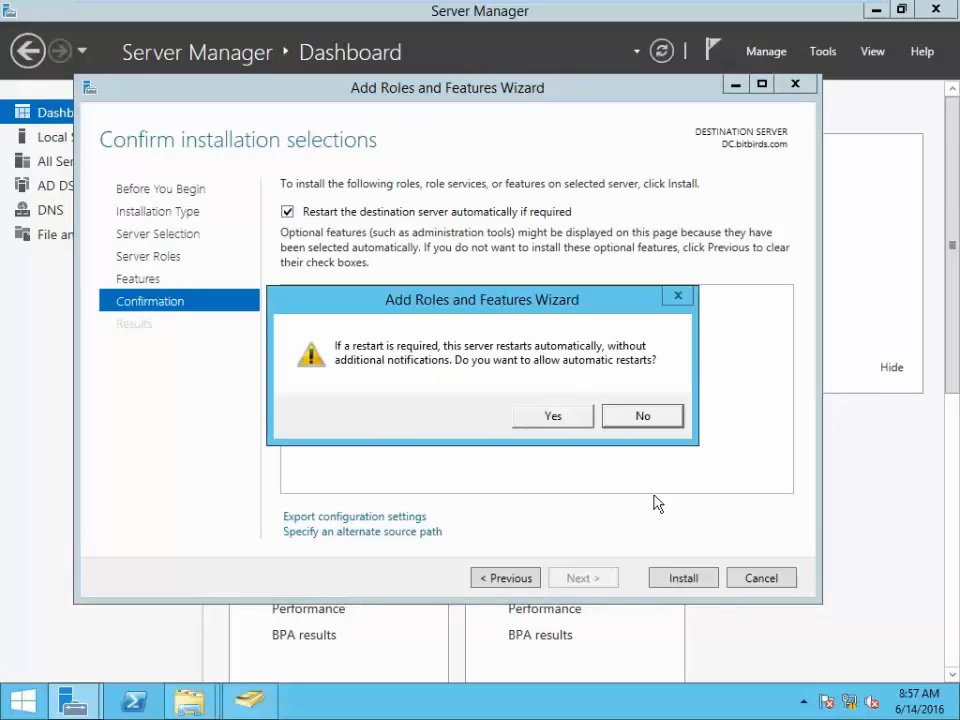
pyautogui.click(555, 418)
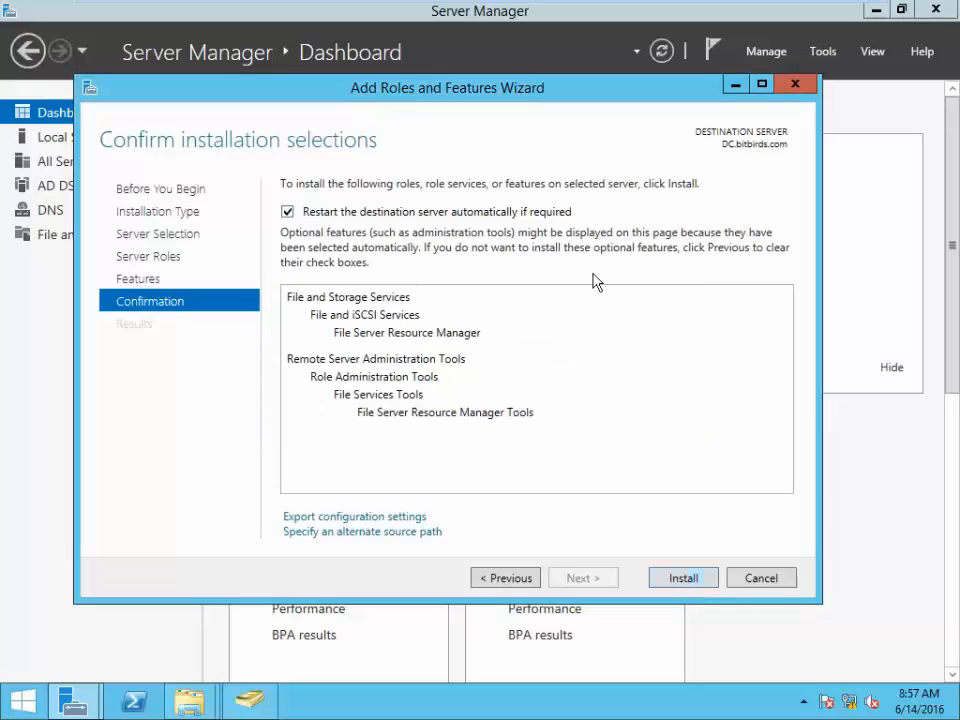
pyautogui.click(684, 578)
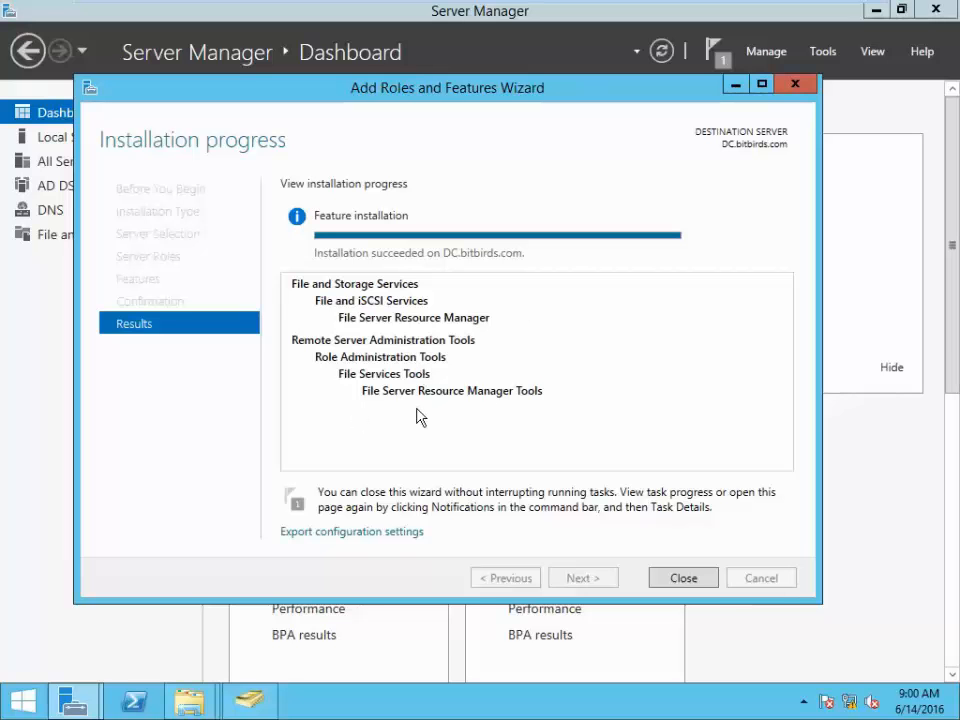
# - Close the finished wizard, refresh the dashboard, and launch File Server Resource Manager from Tools
pyautogui.click(688, 589)
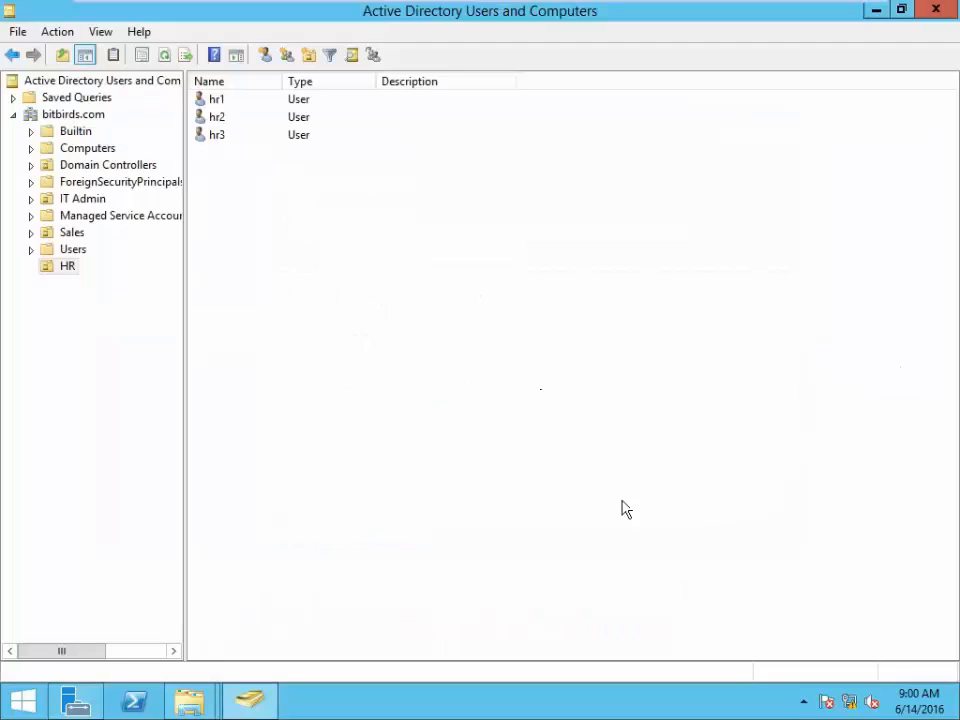
pyautogui.click(75, 700)
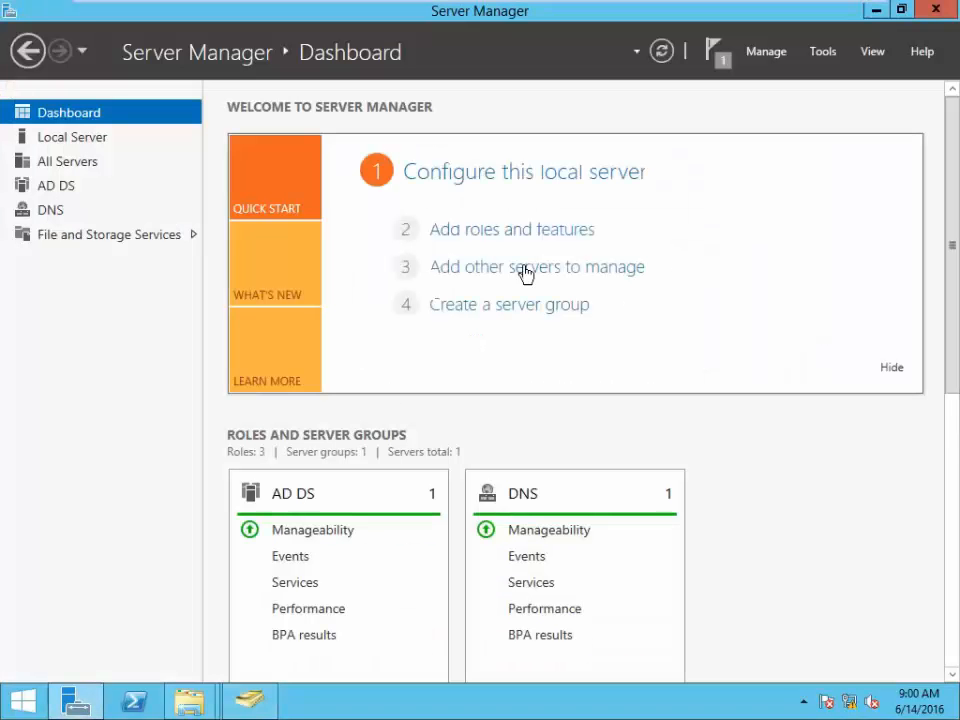
pyautogui.click(664, 53)
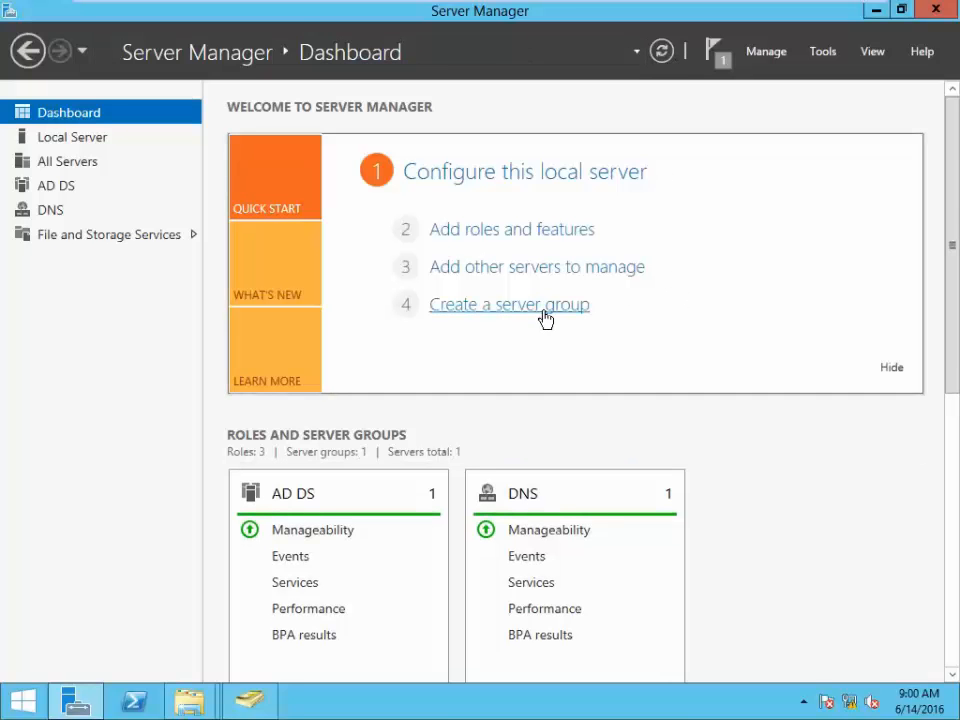
pyautogui.moveTo(954, 199); pyautogui.dragTo(957, 152)
pyautogui.click(661, 51)
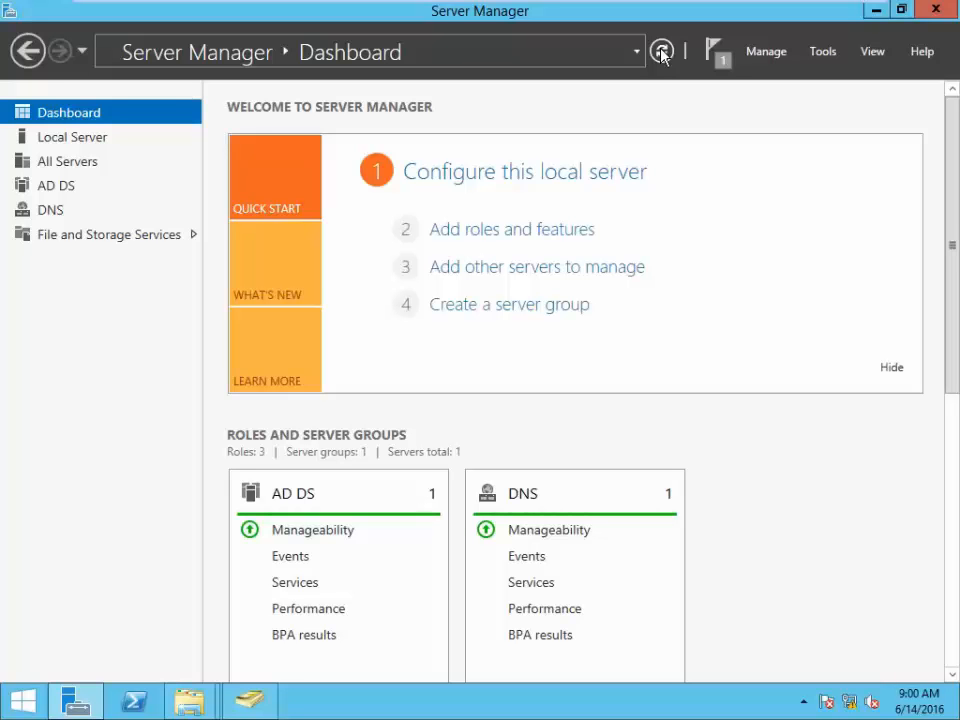
pyautogui.click(661, 51)
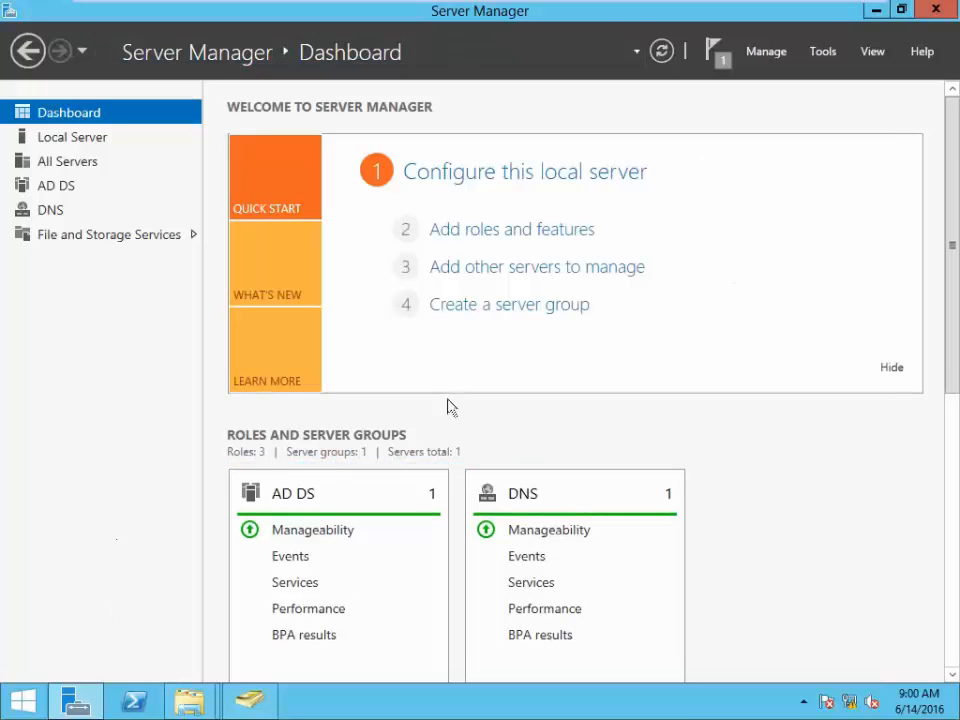
pyautogui.click(823, 53)
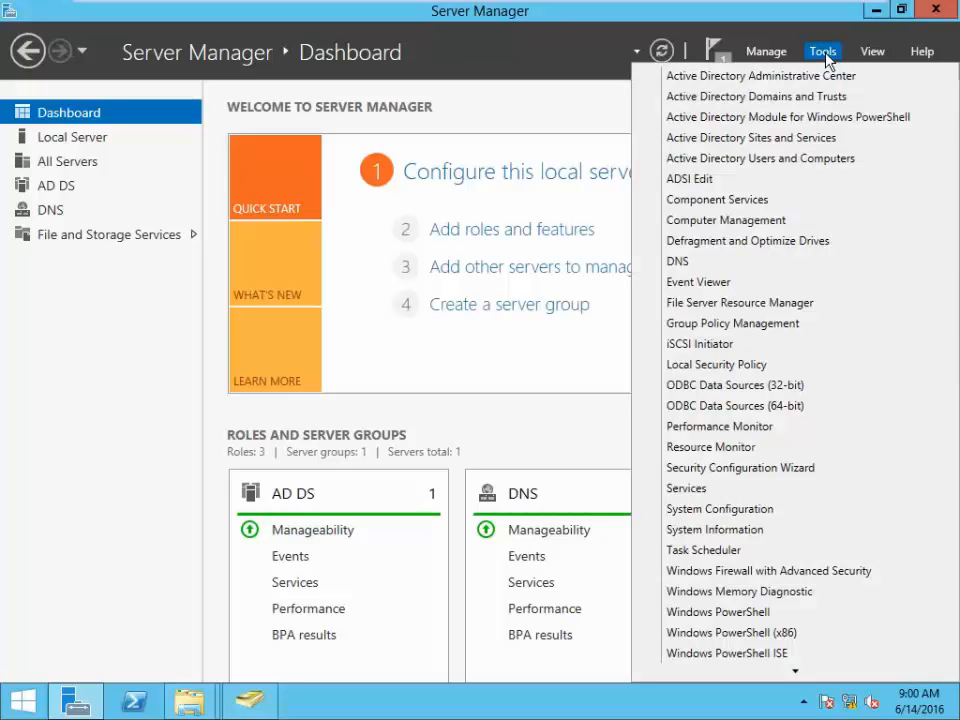
pyautogui.click(806, 303)
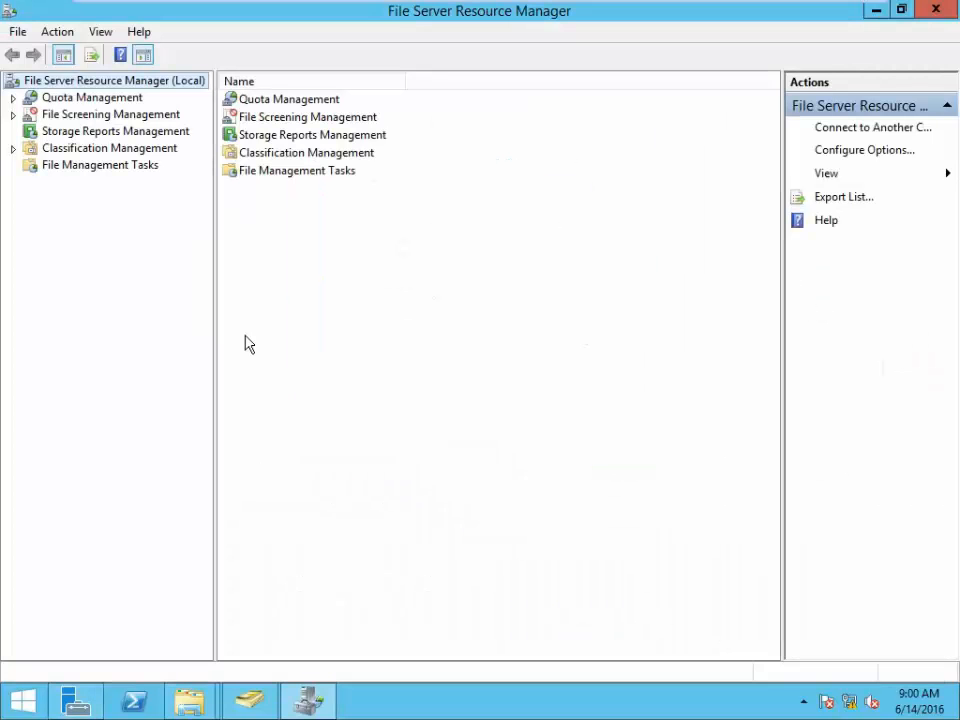
# - Expand Quota Management, select Quotas, and choose Create Quota from its context menu
pyautogui.click(71, 100)
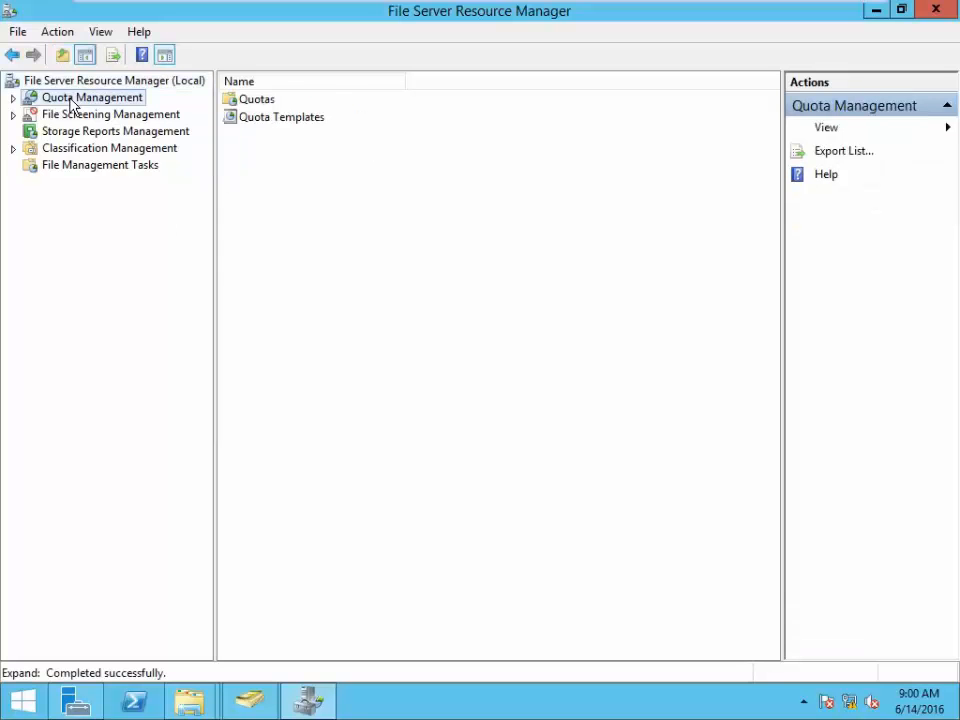
pyautogui.click(13, 98)
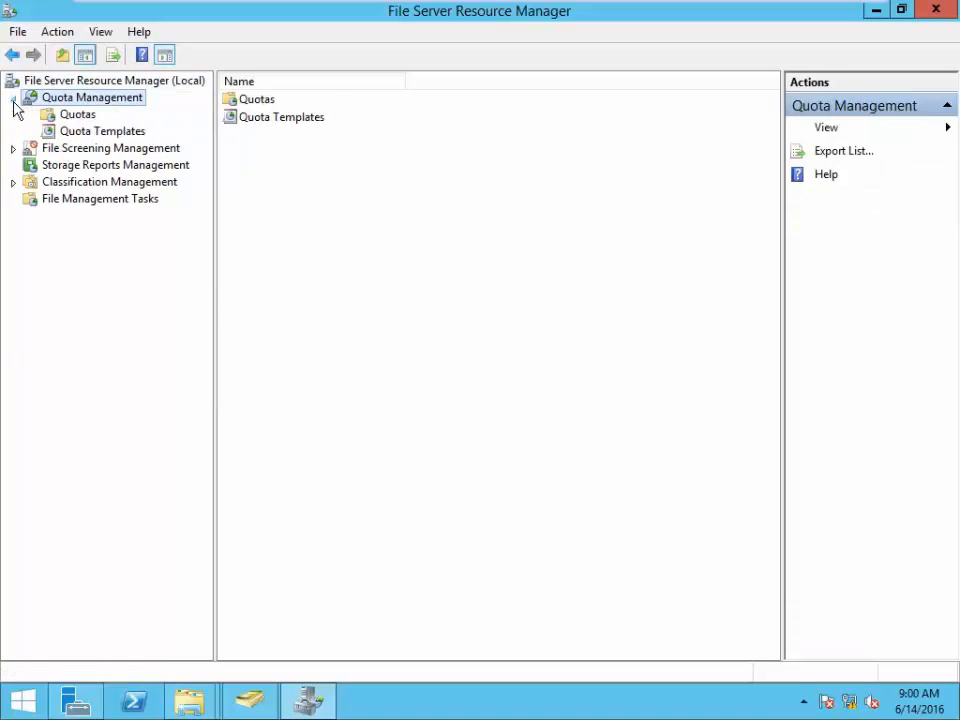
pyautogui.click(80, 118)
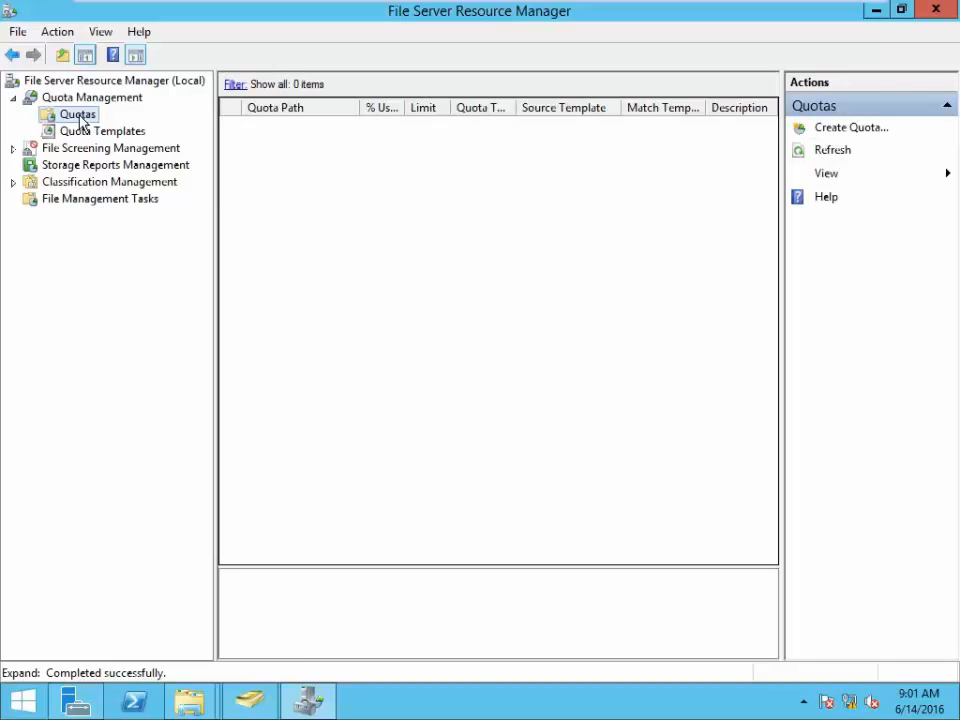
pyautogui.rightClick(81, 119)
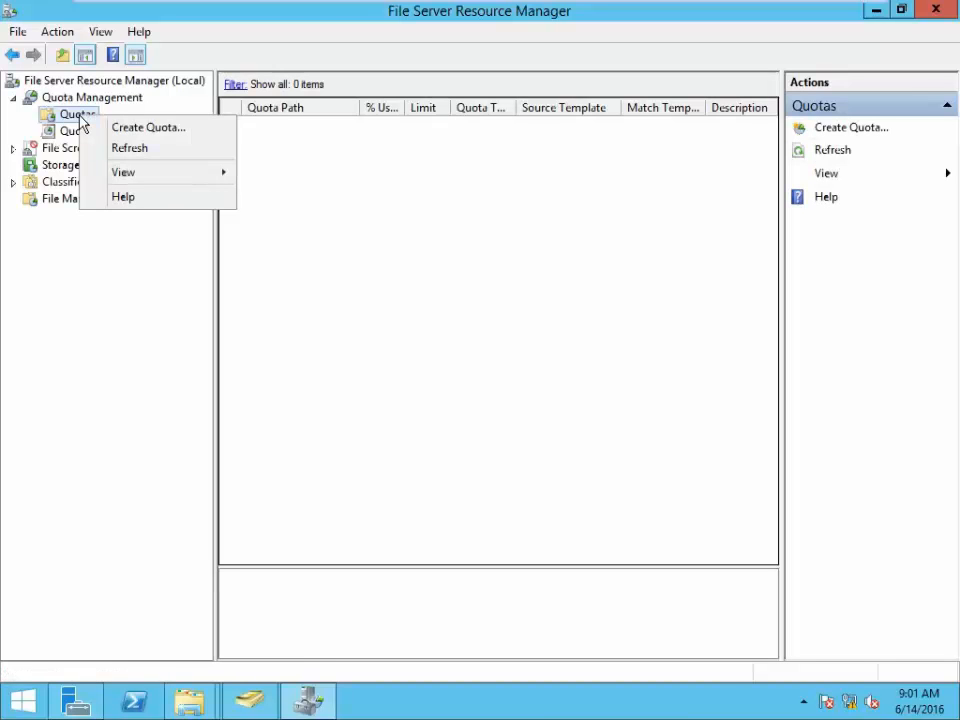
pyautogui.click(136, 135)
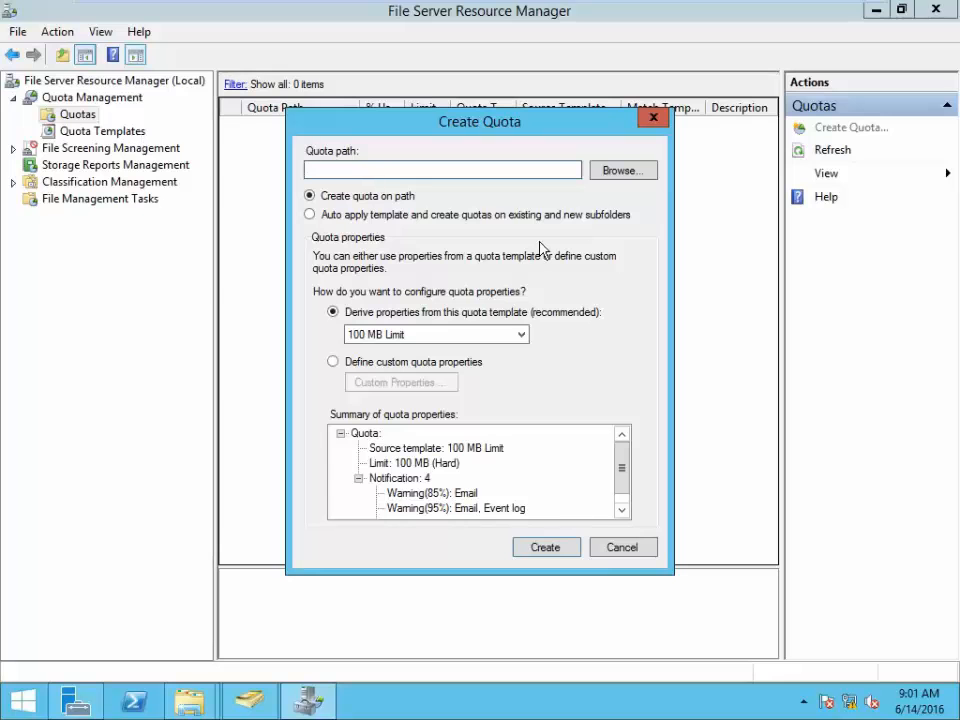
# - Set the quota path to F:\File Server 1 on New Volume (F:)
pyautogui.click(623, 172)
pyautogui.moveTo(609, 323); pyautogui.dragTo(546, 407)
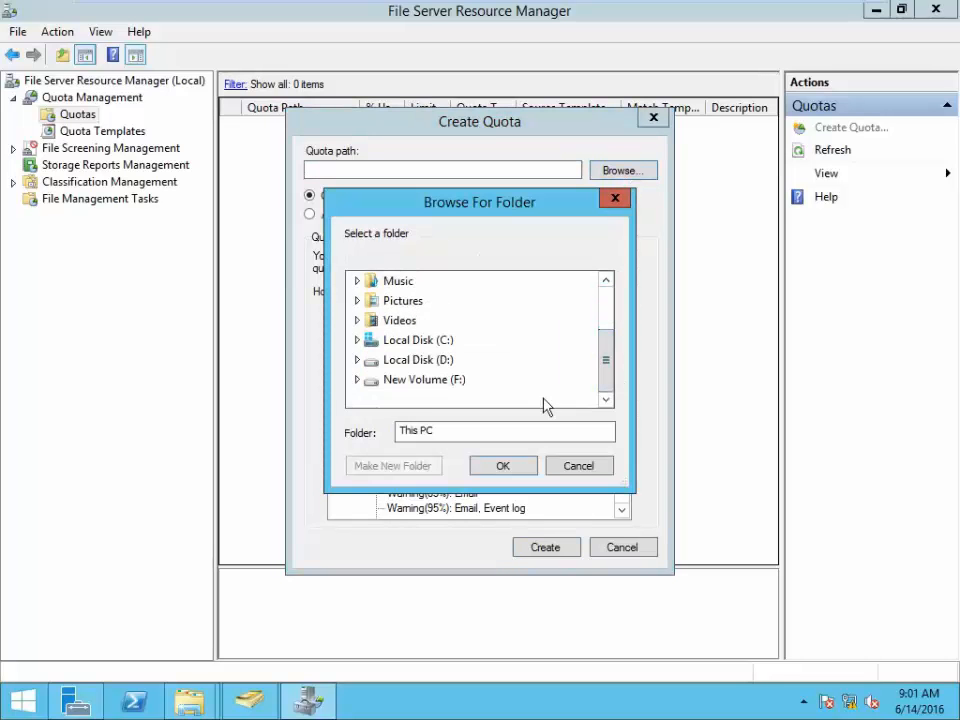
pyautogui.click(435, 380)
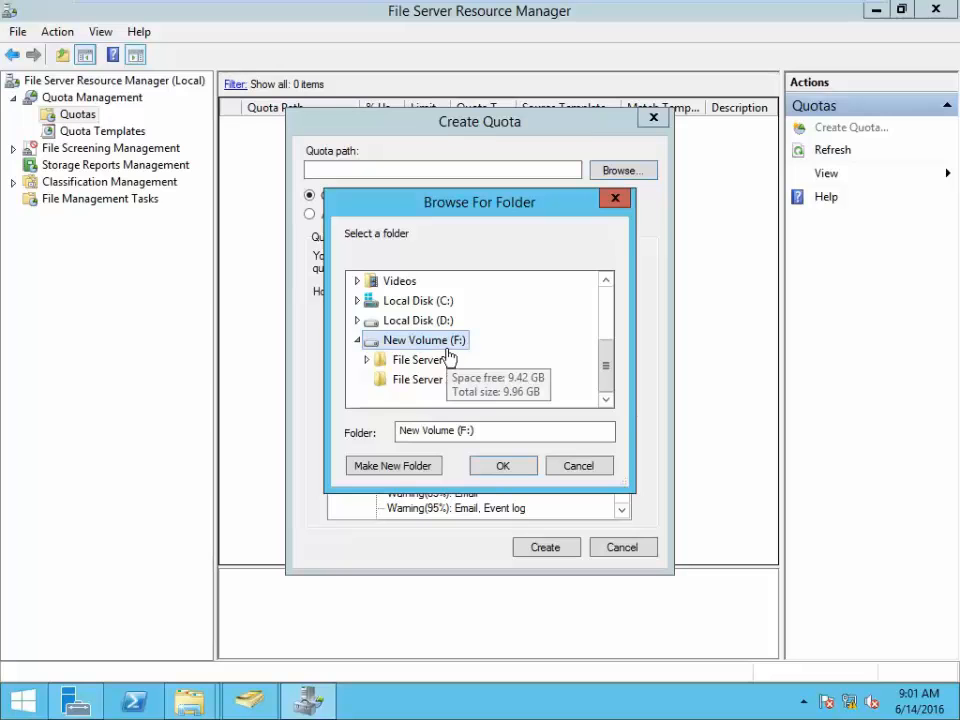
pyautogui.doubleClick(420, 362)
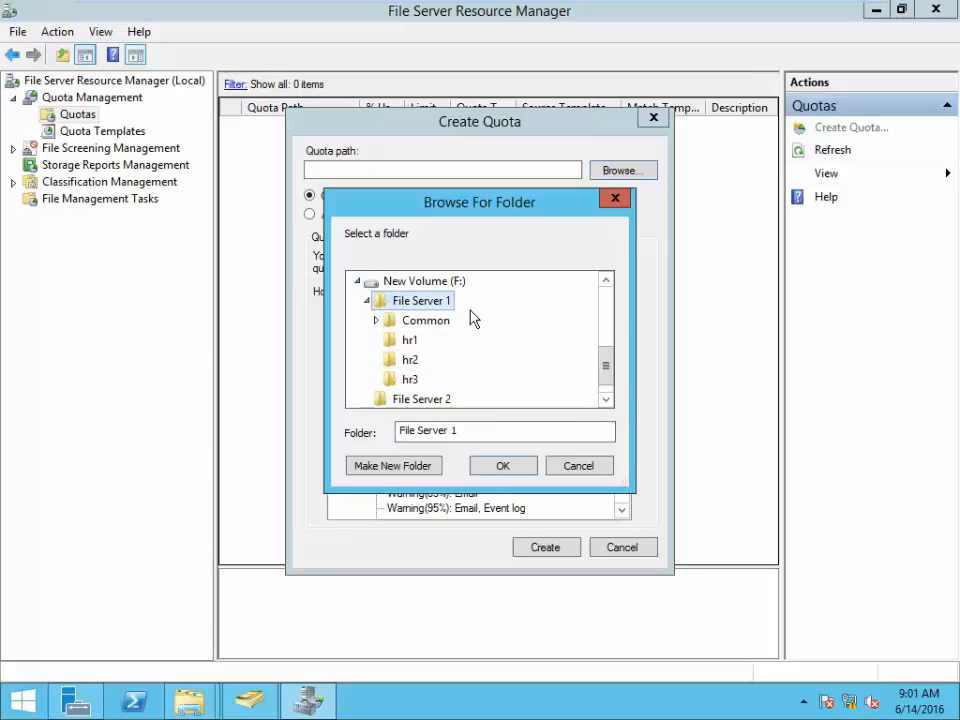
pyautogui.click(502, 467)
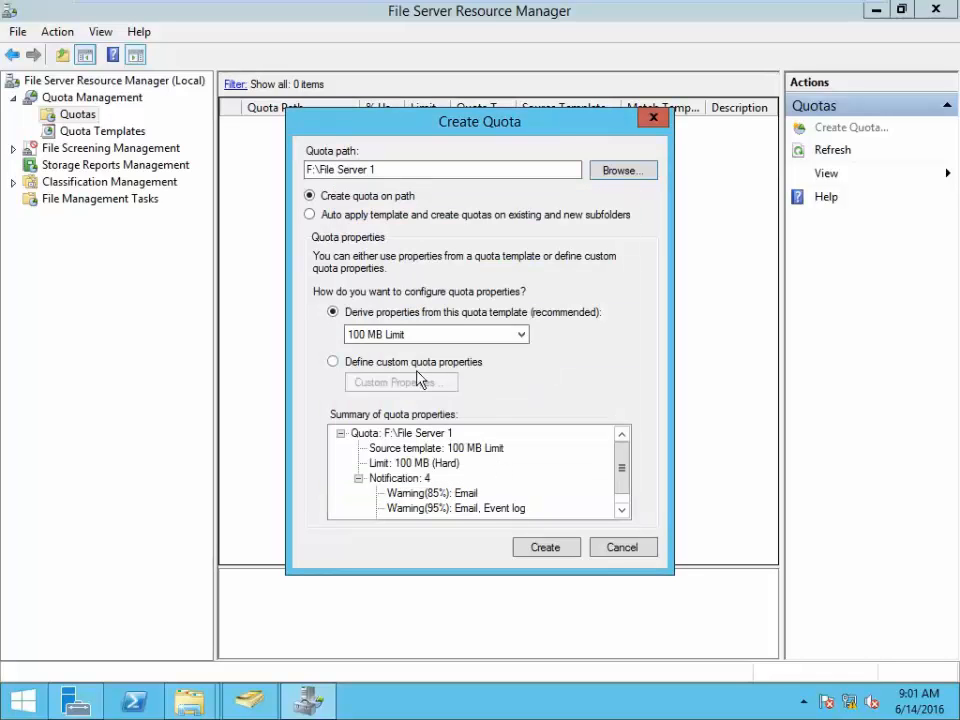
# - Auto-apply the 100 MB Limit template to existing and new subfolders, create it, and refresh
pyautogui.click(310, 215)
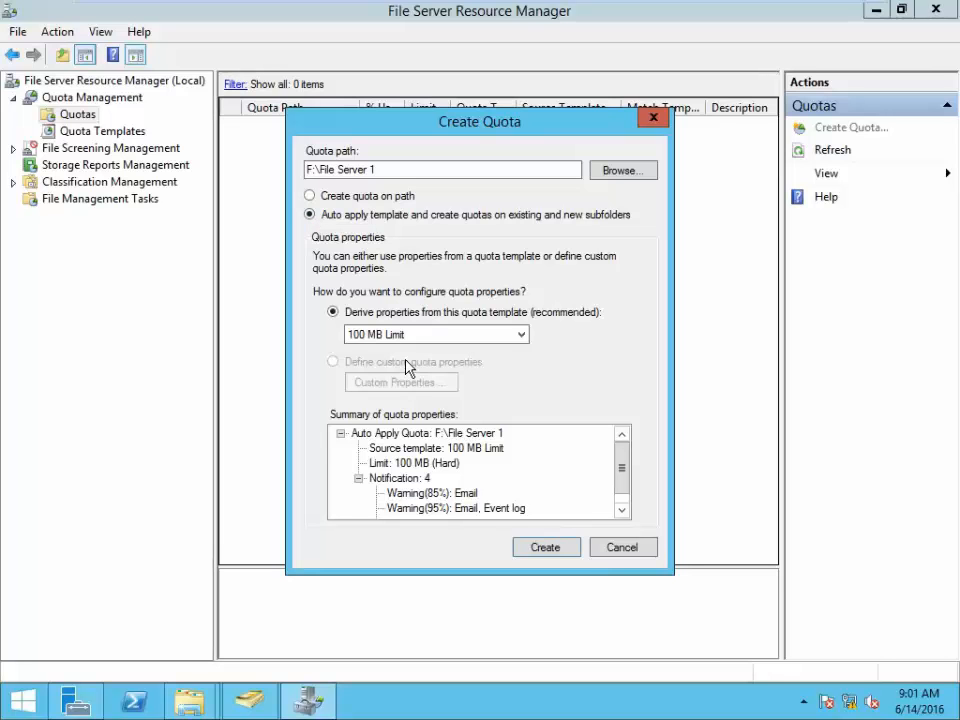
pyautogui.click(435, 337)
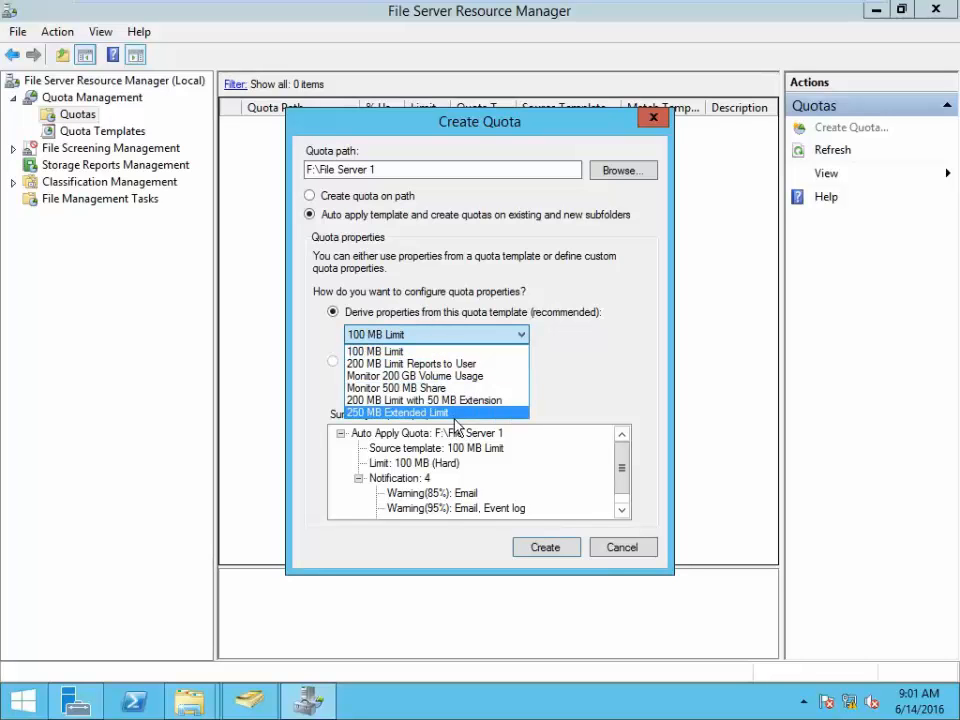
pyautogui.click(460, 350)
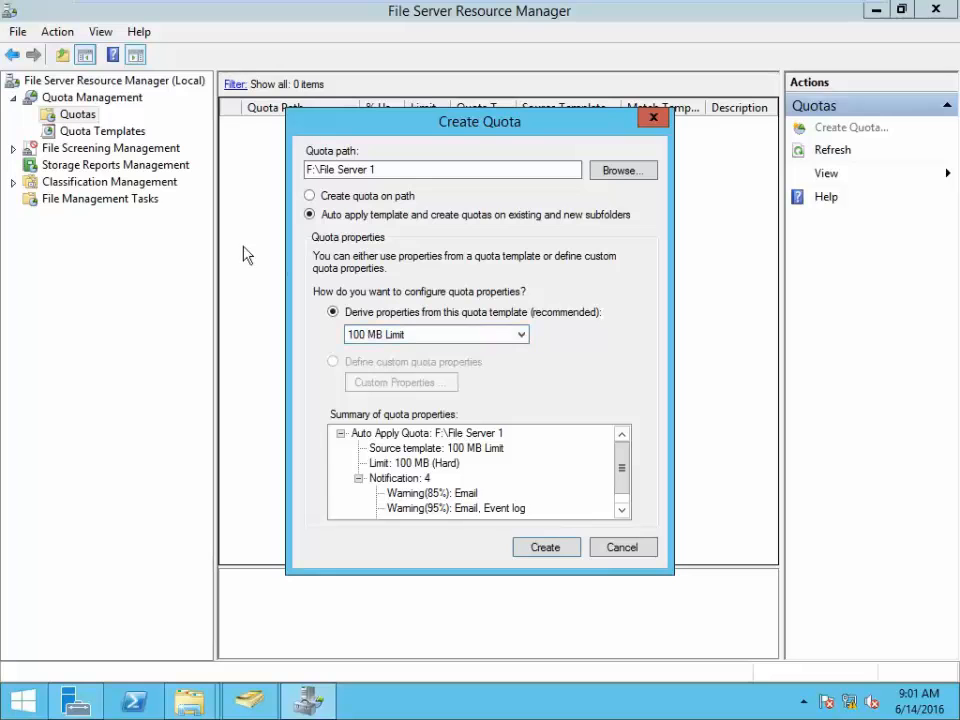
pyautogui.click(546, 548)
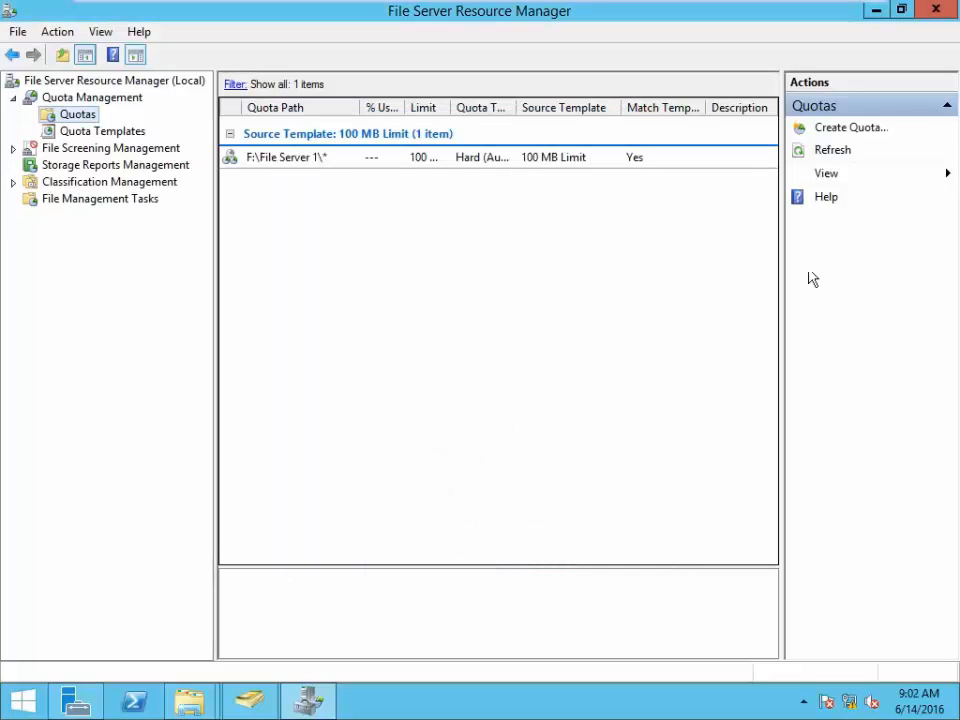
pyautogui.click(836, 152)
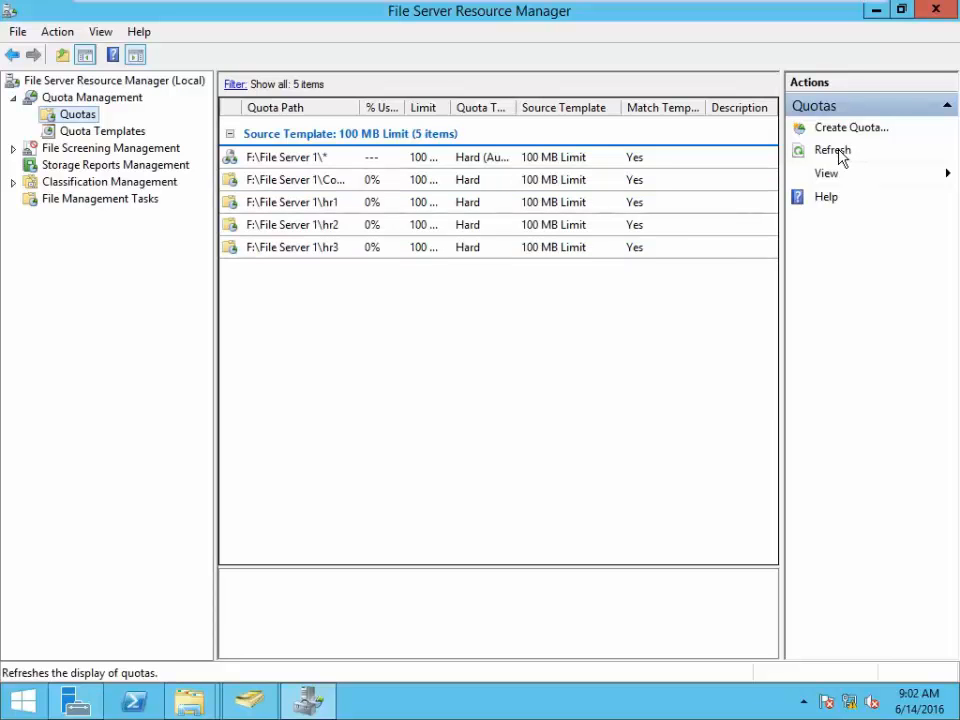
pyautogui.click(836, 152)
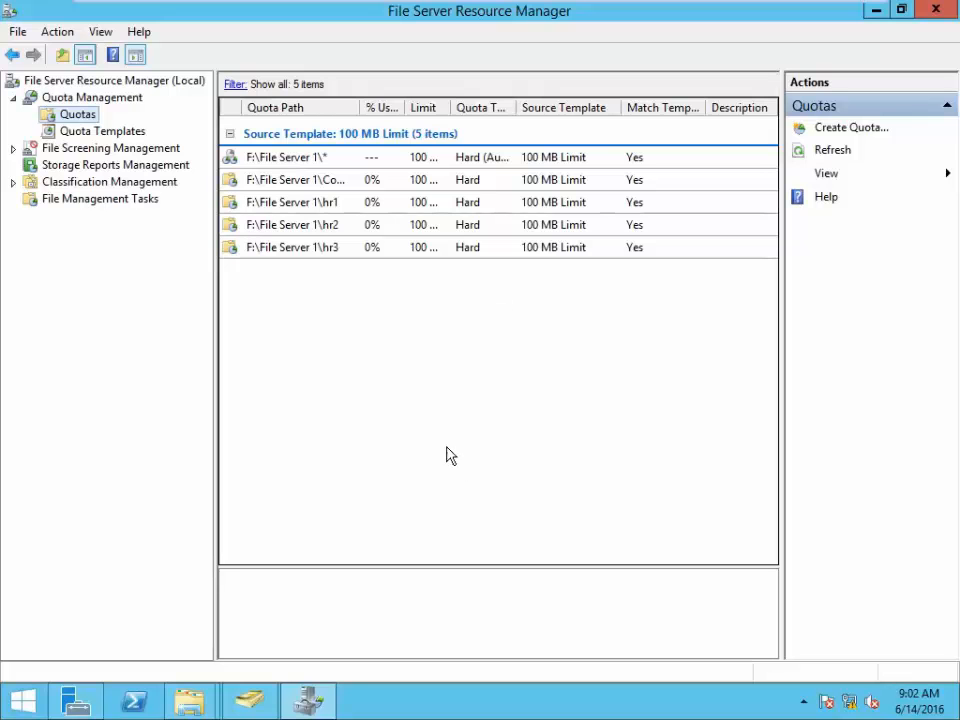
pyautogui.click(420, 12)
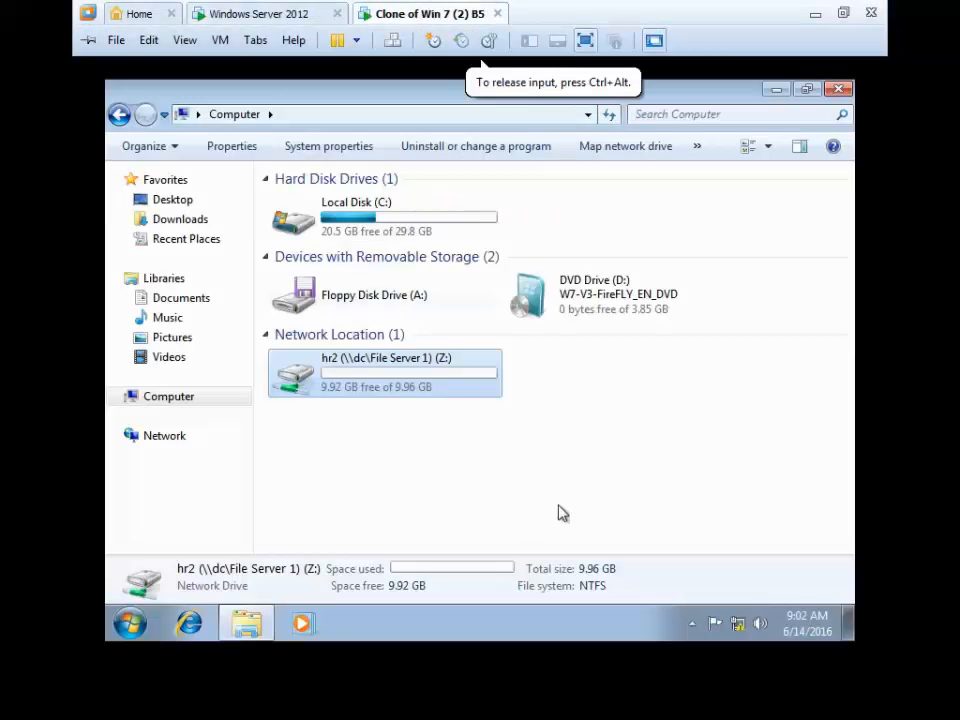
# - Refresh the Computer view so the hr2 drive's free space updates
pyautogui.moveTo(399, 394)
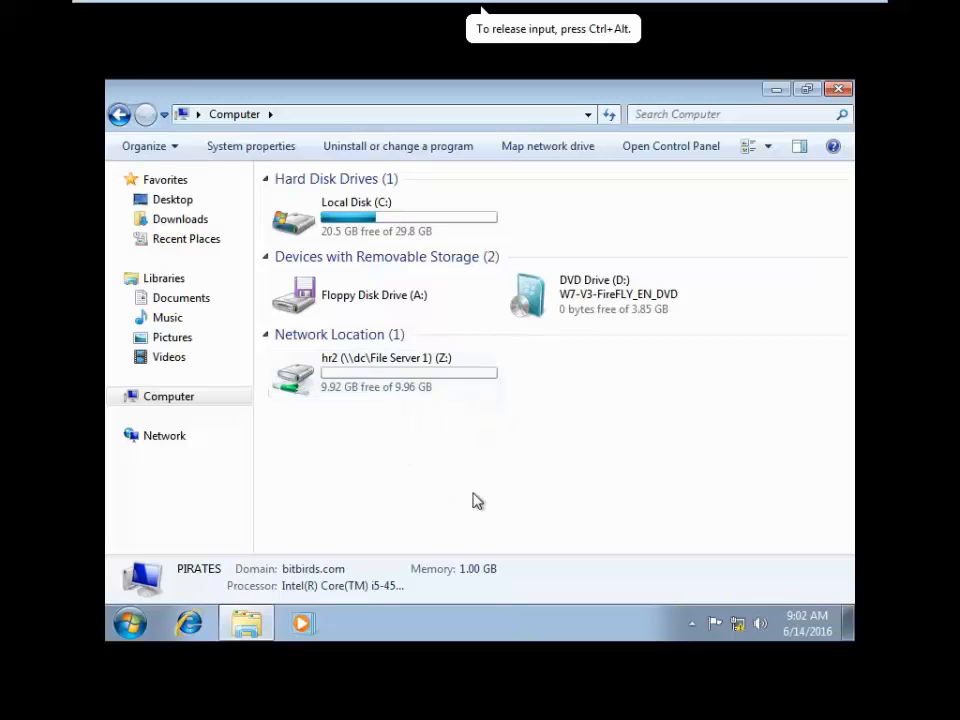
pyautogui.rightClick(473, 300)
pyautogui.click(537, 375)
pyautogui.rightClick(516, 502)
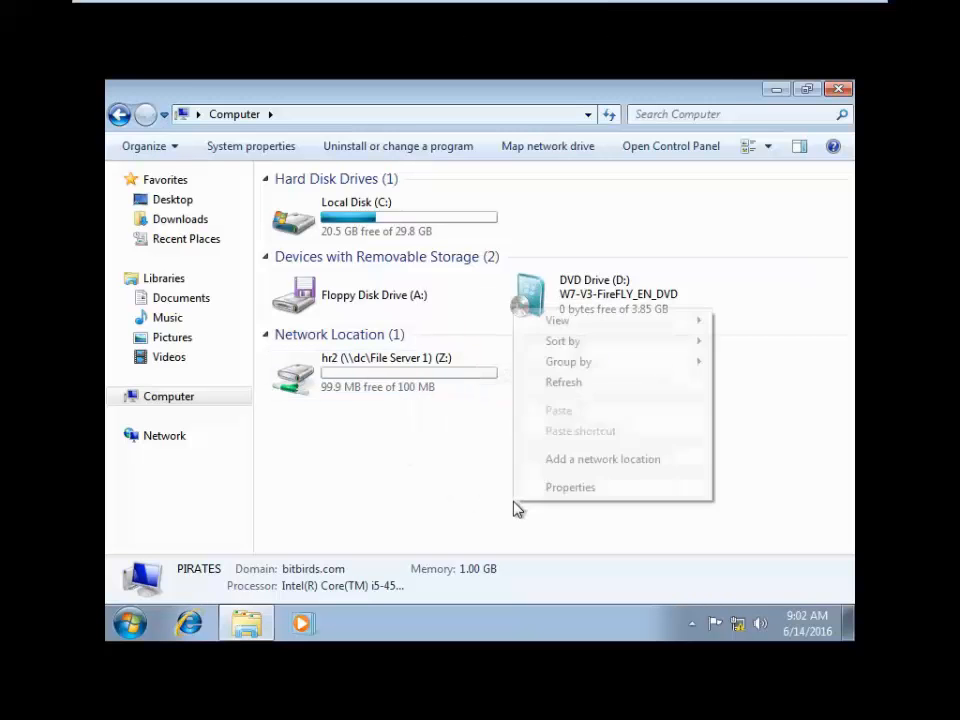
pyautogui.click(572, 384)
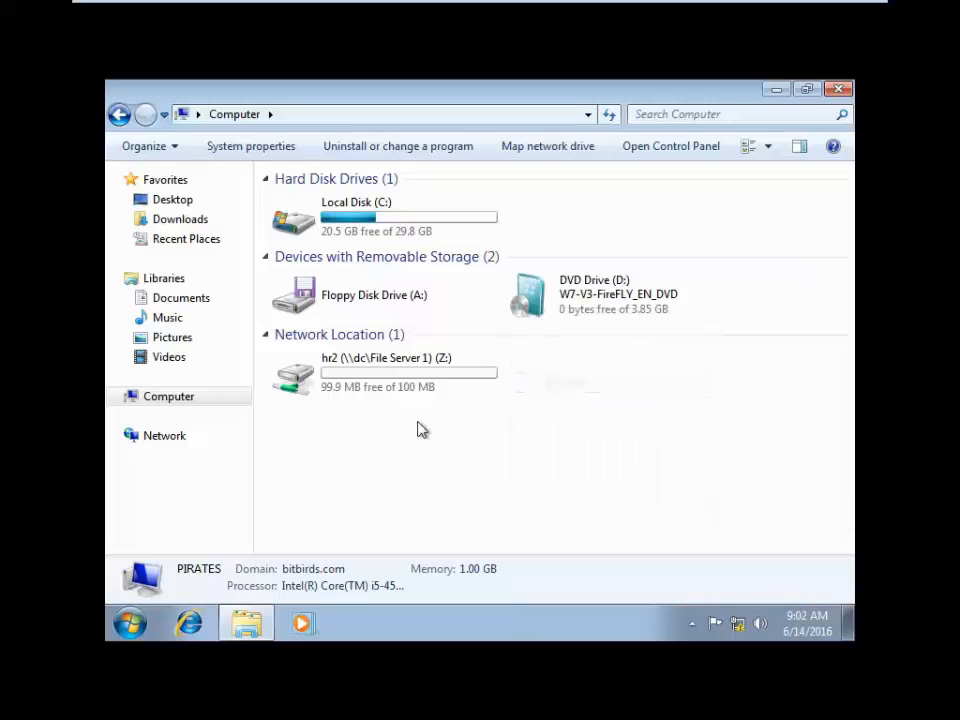
# - Confirm hr2 (Z:) shows 99.9 MB free of 100 MB, then open Local Disk (C:)
pyautogui.moveTo(437, 395)
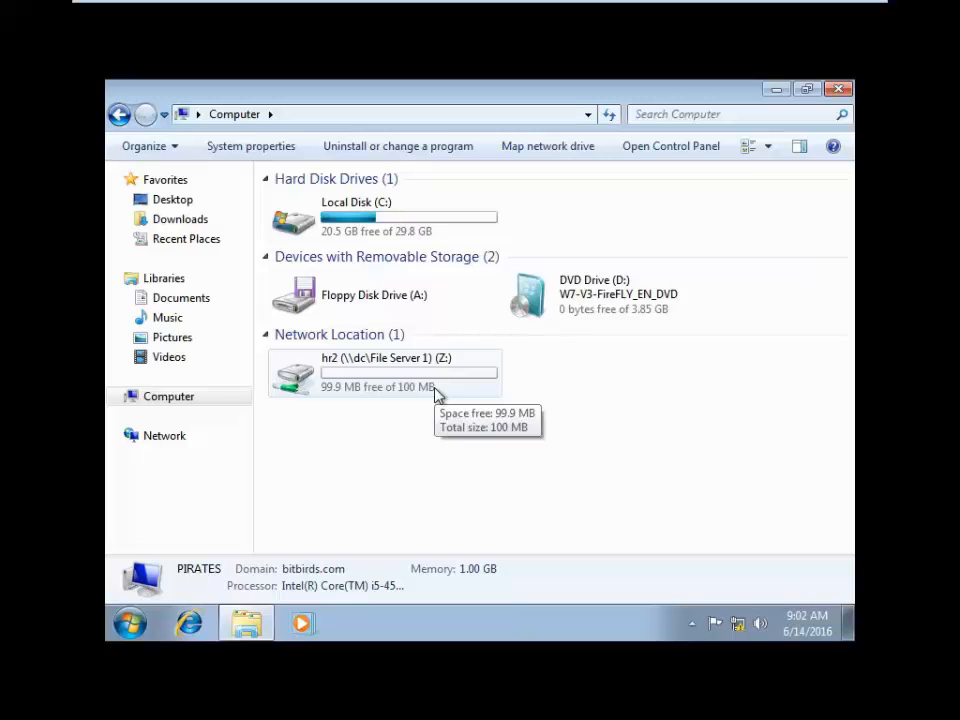
pyautogui.click(405, 378)
pyautogui.click(392, 222)
pyautogui.doubleClick(392, 222)
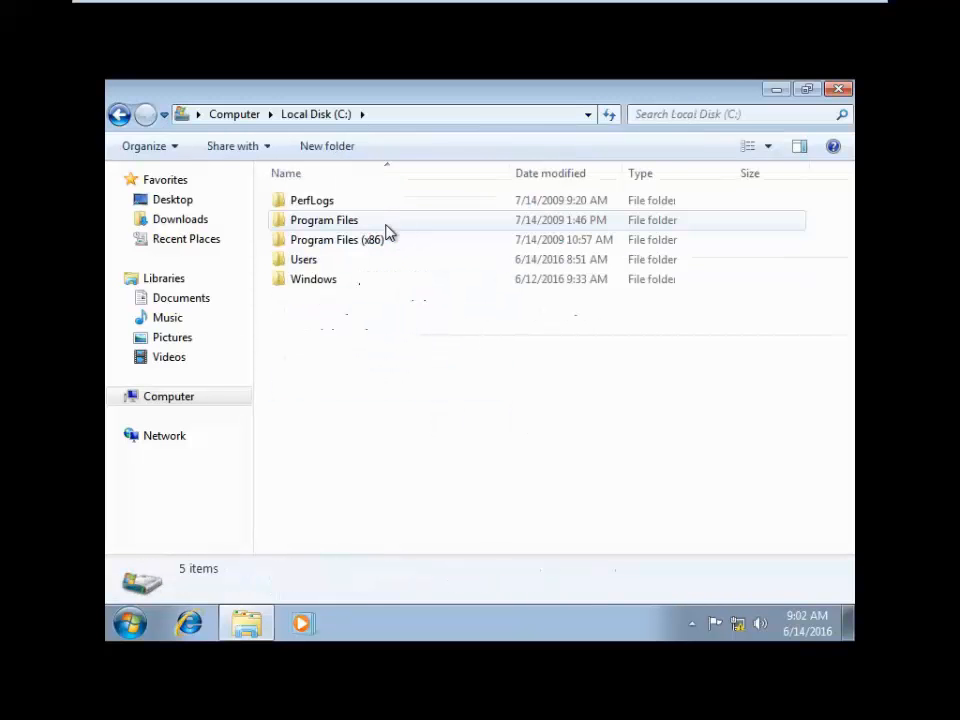
# - Select all 11 folders in Program Files (x86) for copying
pyautogui.doubleClick(355, 245)
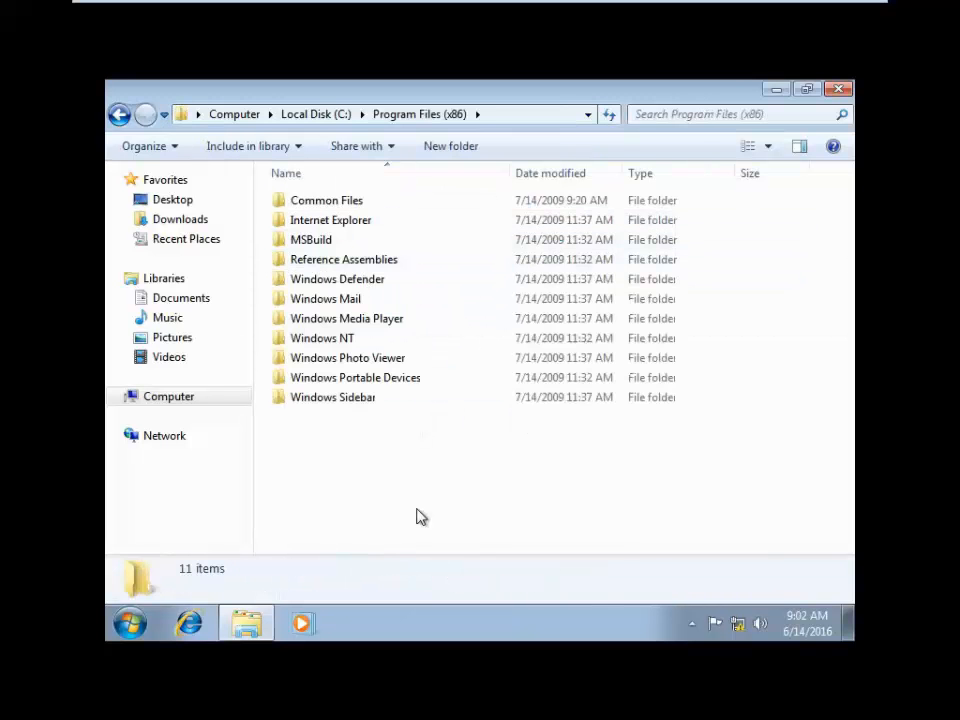
pyautogui.moveTo(403, 476); pyautogui.dragTo(349, 197)
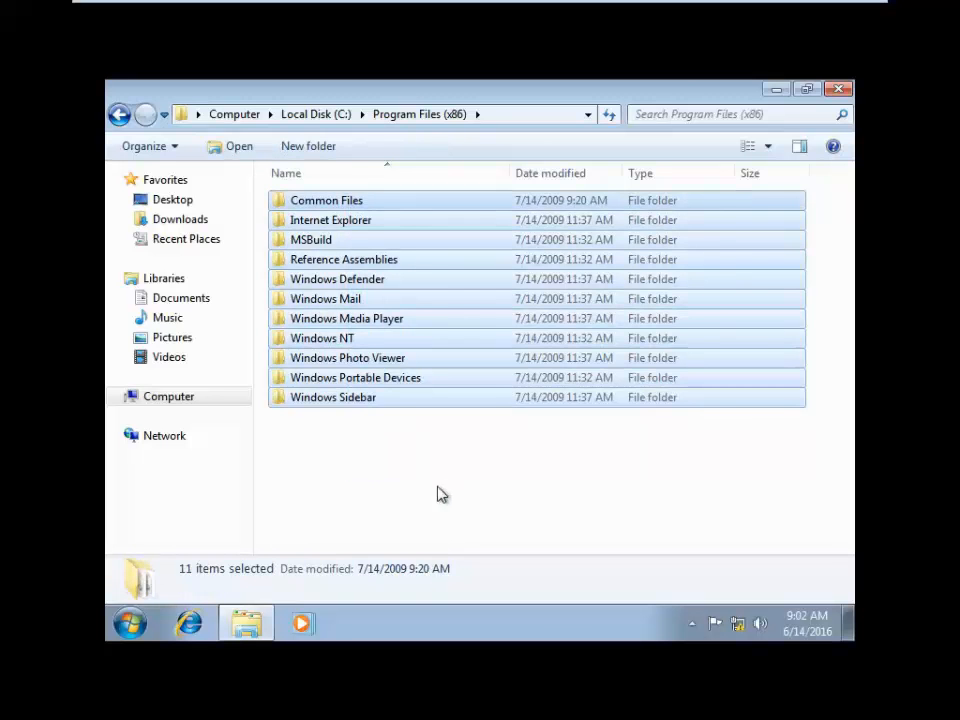
pyautogui.click(318, 113)
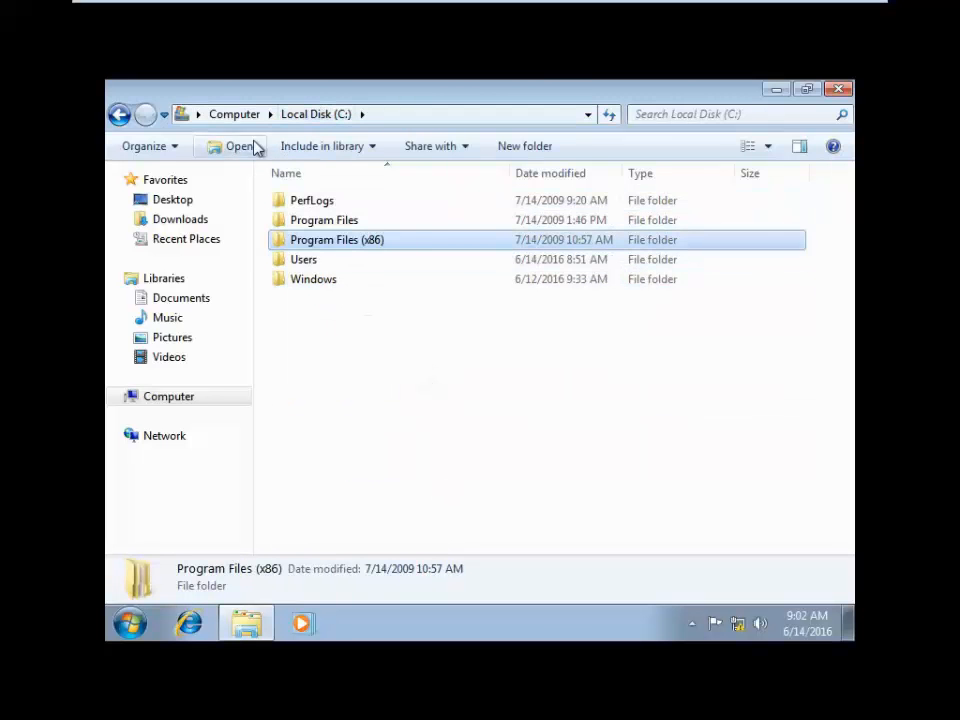
pyautogui.click(232, 115)
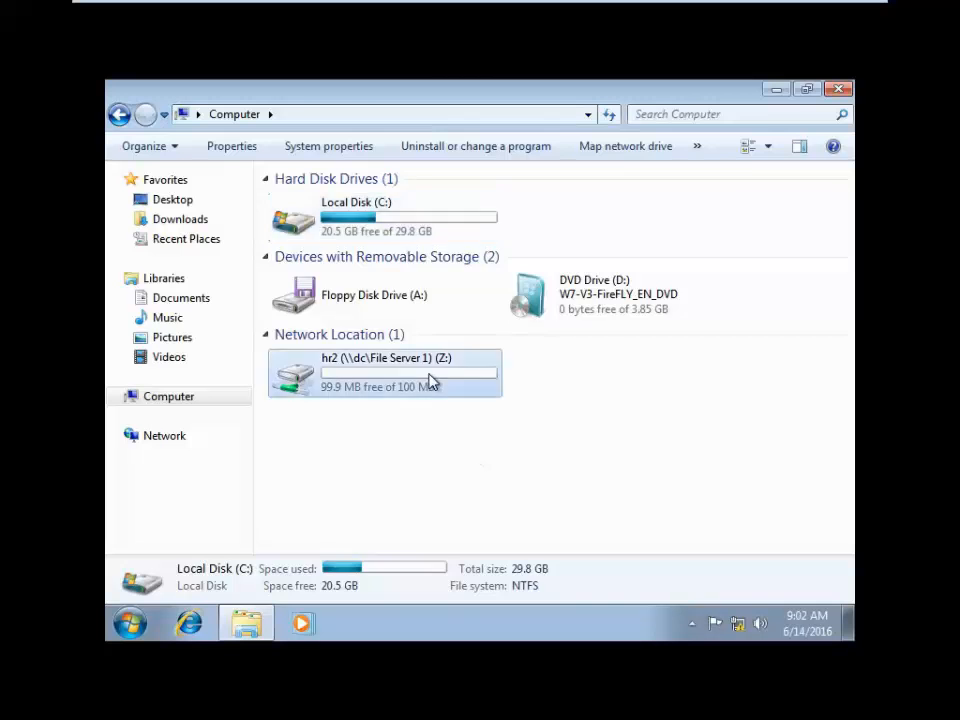
# - Paste the folders into hr2 (Z:), skipping every item that exceeds the quota
pyautogui.doubleClick(428, 378)
pyautogui.rightClick(404, 316)
pyautogui.click(470, 450)
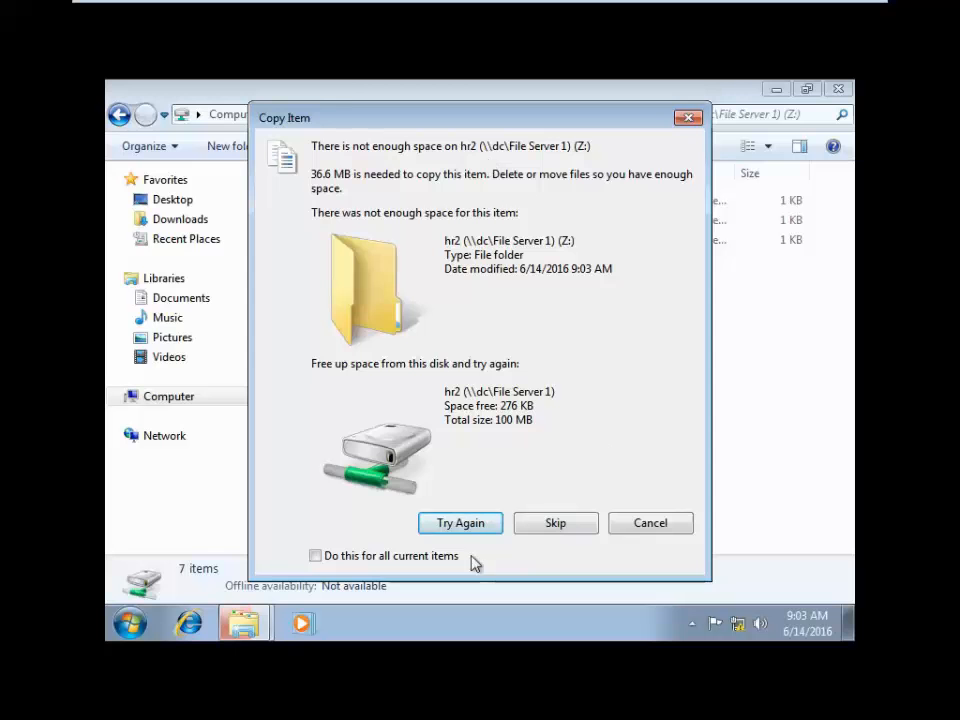
pyautogui.click(367, 557)
pyautogui.click(579, 527)
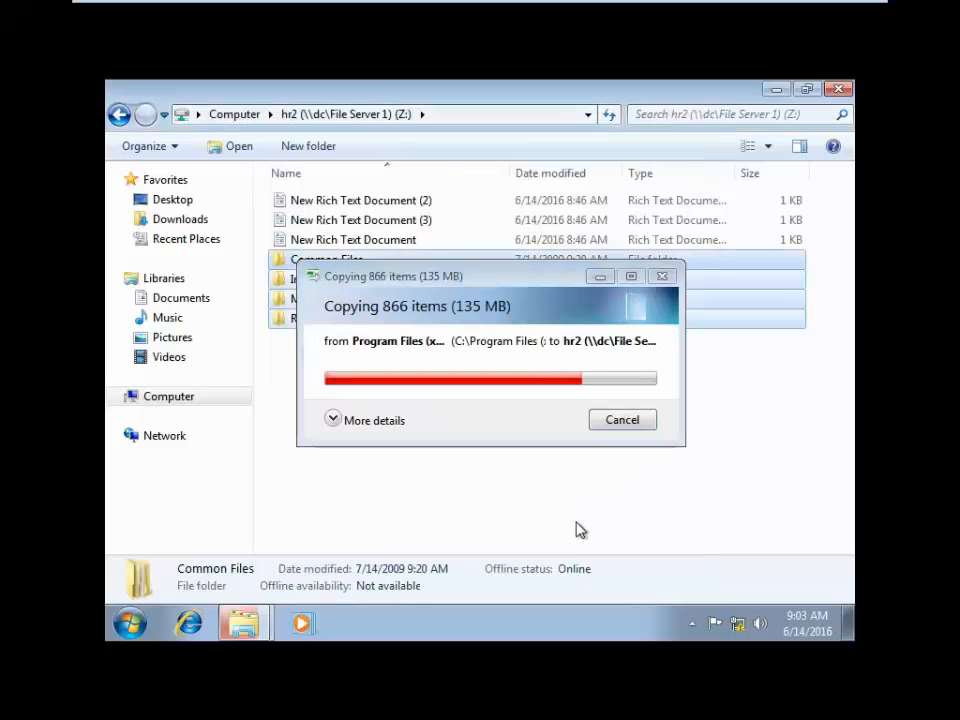
# - Refresh quotas on the server and view hr2 at 100% used with 0 KB available
pyautogui.moveTo(505, 6)
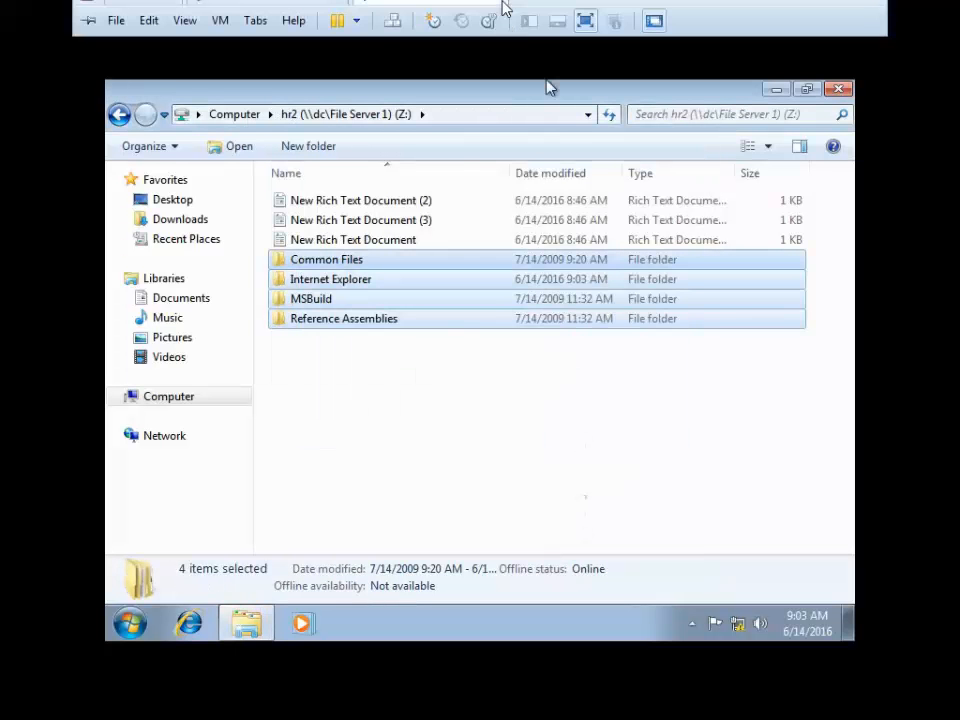
pyautogui.click(270, 15)
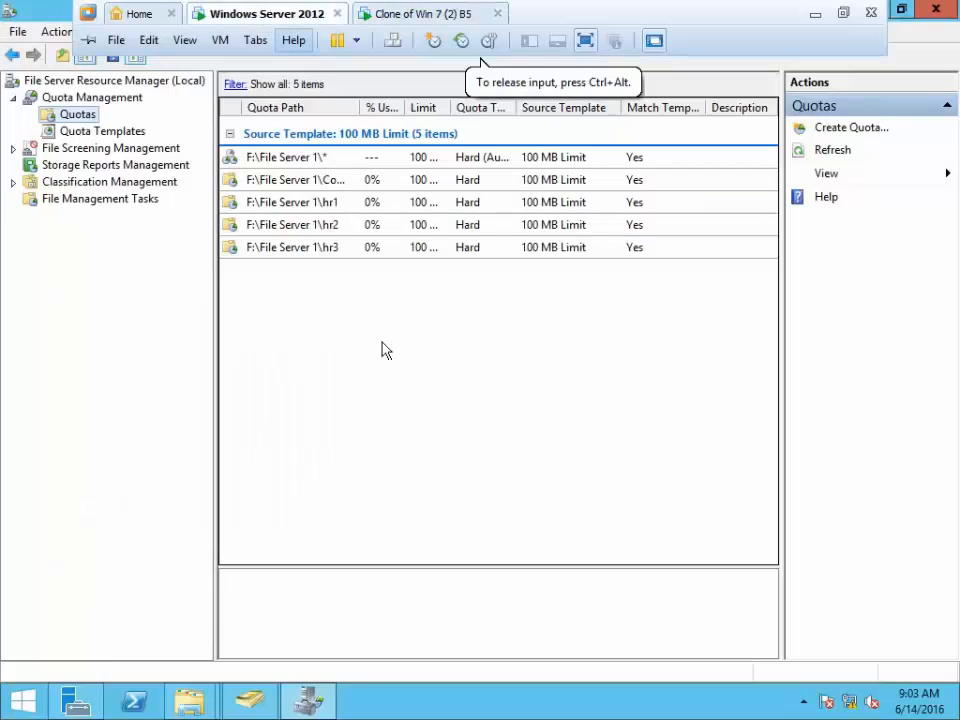
pyautogui.click(843, 155)
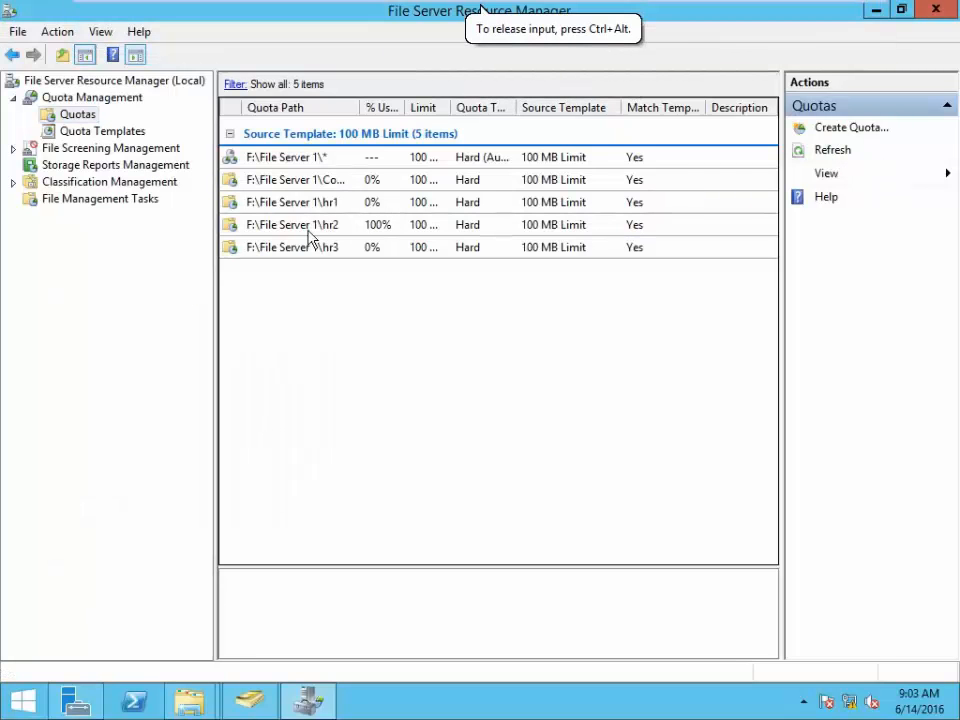
pyautogui.click(389, 236)
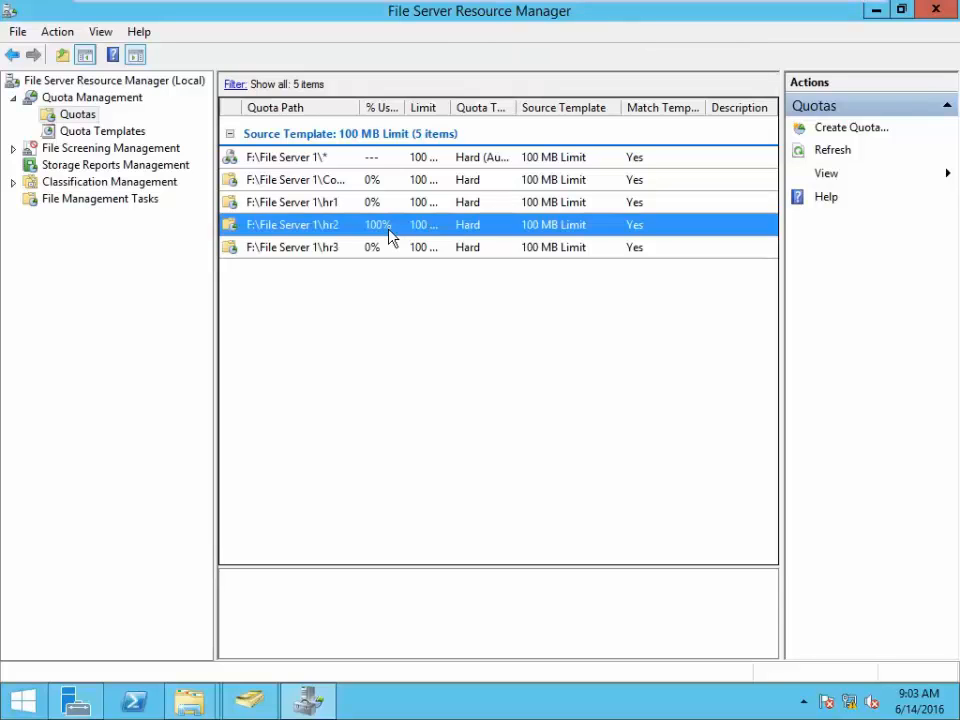
pyautogui.click(407, 328)
pyautogui.click(367, 233)
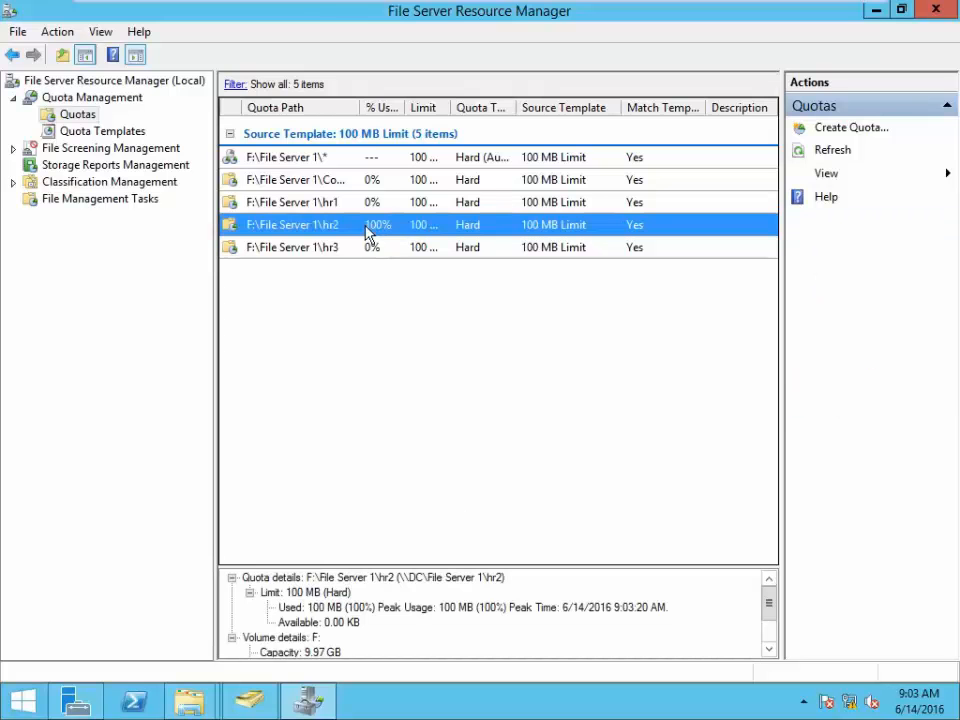
# - Back on the Windows 7 client, clear the selection and refresh the hr2 folder listing
pyautogui.moveTo(321, 54)
pyautogui.click(451, 10)
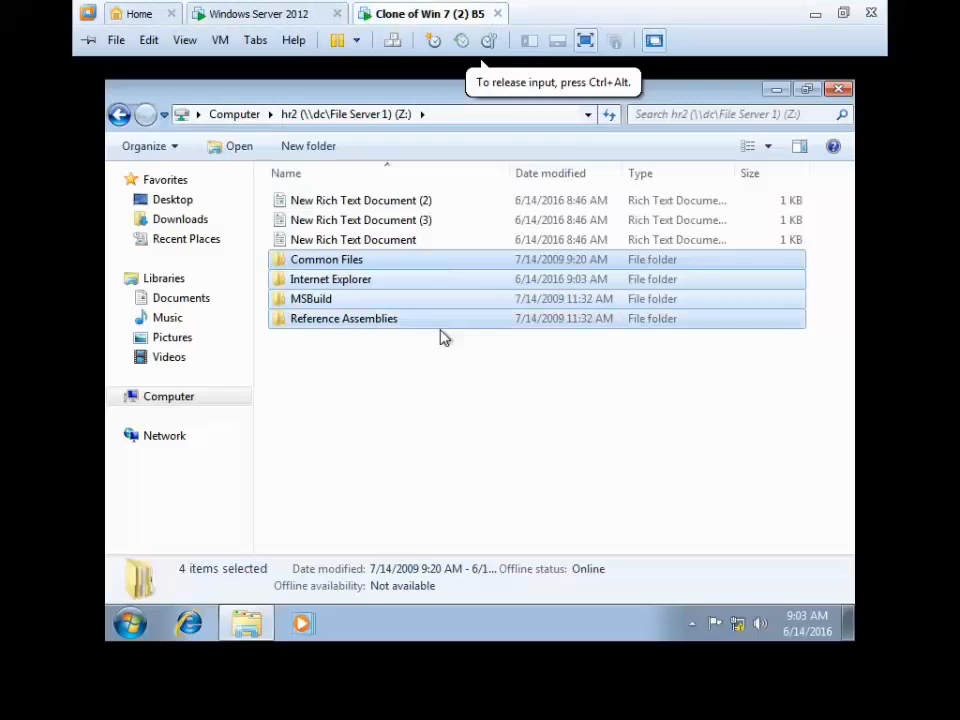
pyautogui.click(414, 424)
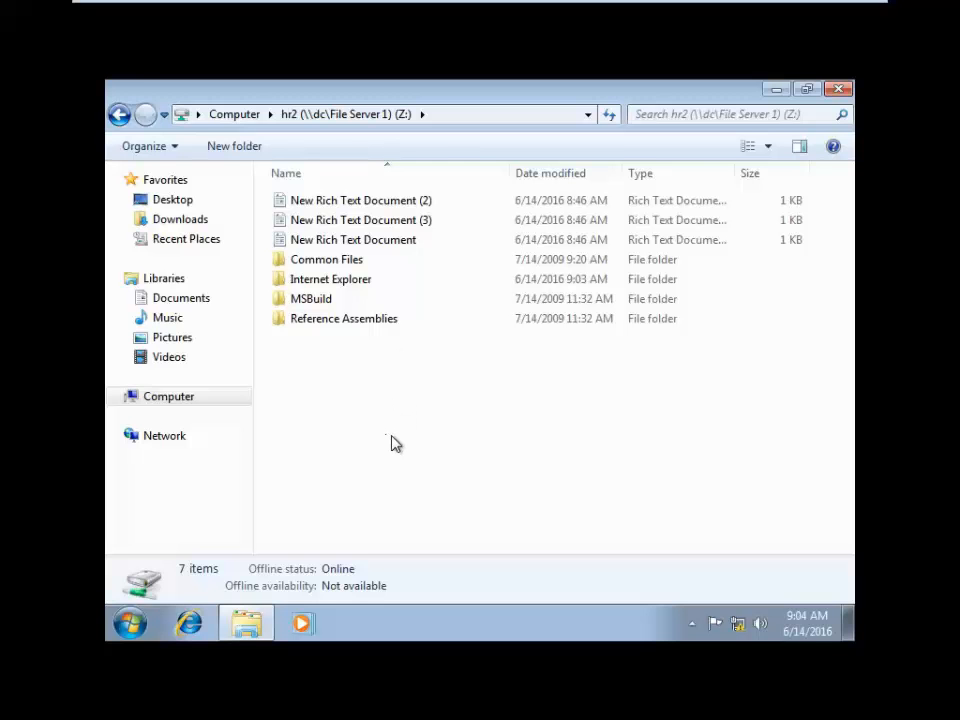
pyautogui.rightClick(373, 393)
pyautogui.click(447, 220)
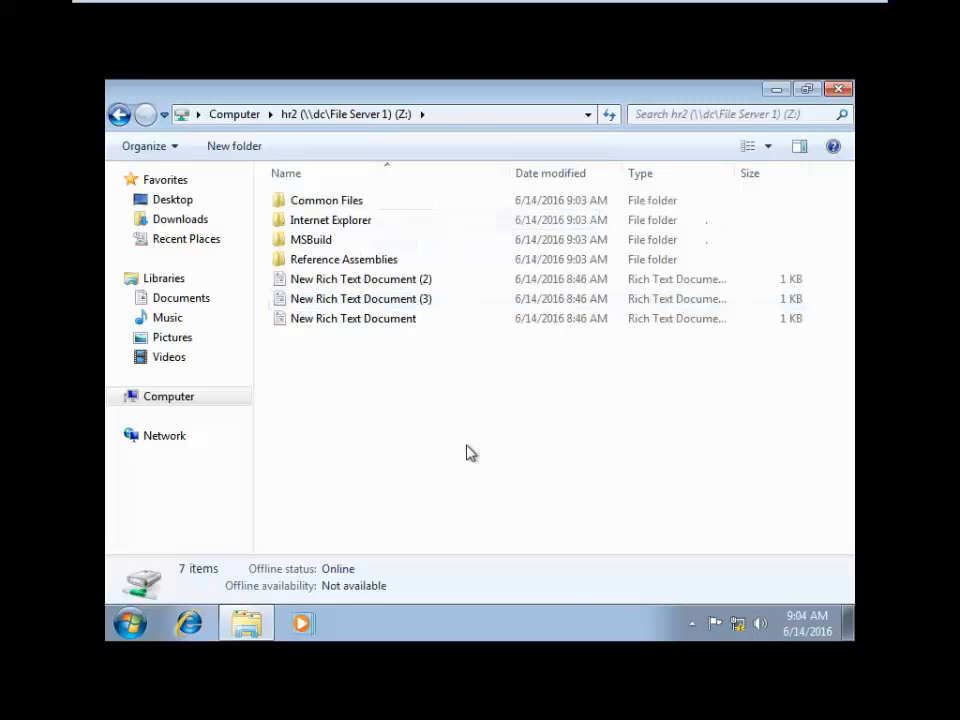
pyautogui.rightClick(347, 364)
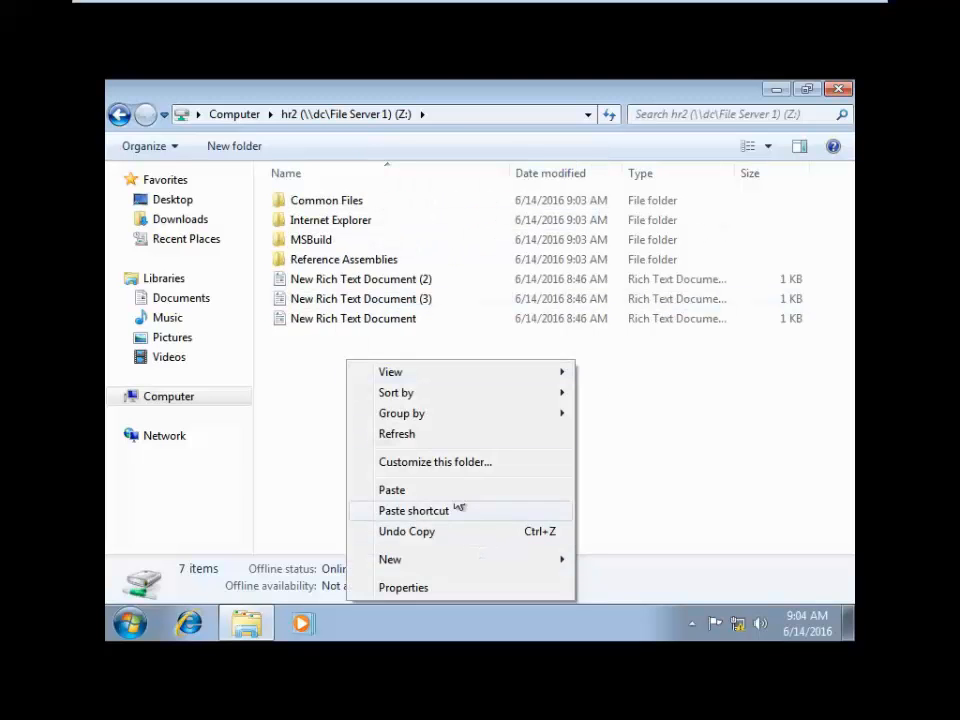
pyautogui.click(334, 227)
# - Permanently delete the Internet Explorer and Reference Assemblies folders from hr2
pyautogui.click(334, 227)
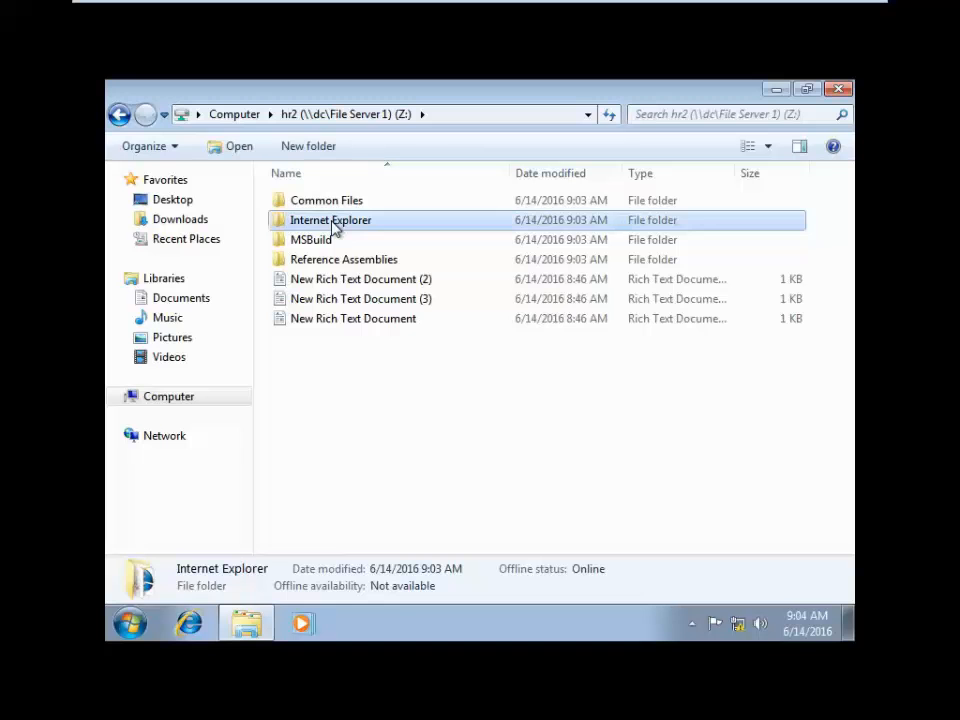
pyautogui.hotkey('shift', 'Delete')
pyautogui.click(556, 431)
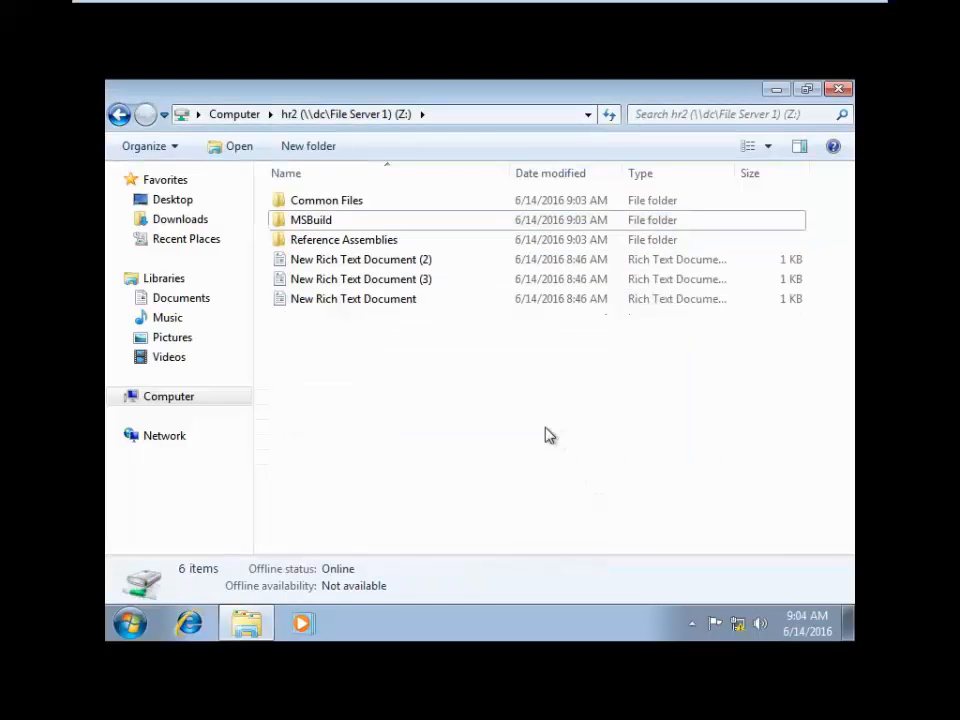
pyautogui.click(382, 247)
pyautogui.hotkey('shift', 'Delete')
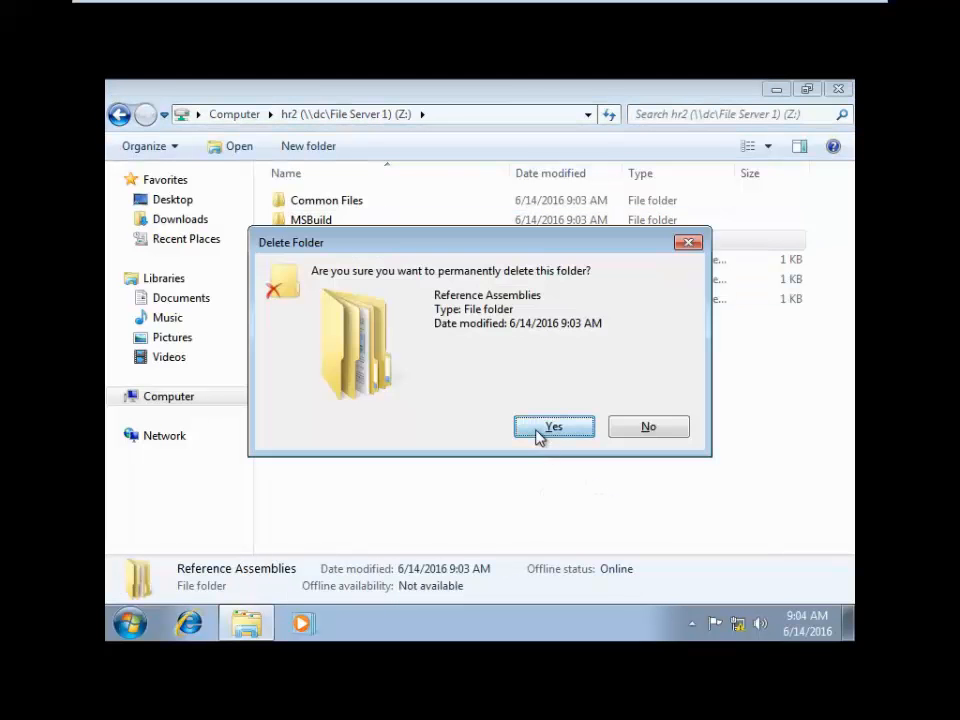
pyautogui.click(541, 433)
# - Reopen hr2 (Z:), create a New Bitmap Image with the default name, and refresh
pyautogui.click(253, 116)
pyautogui.click(476, 489)
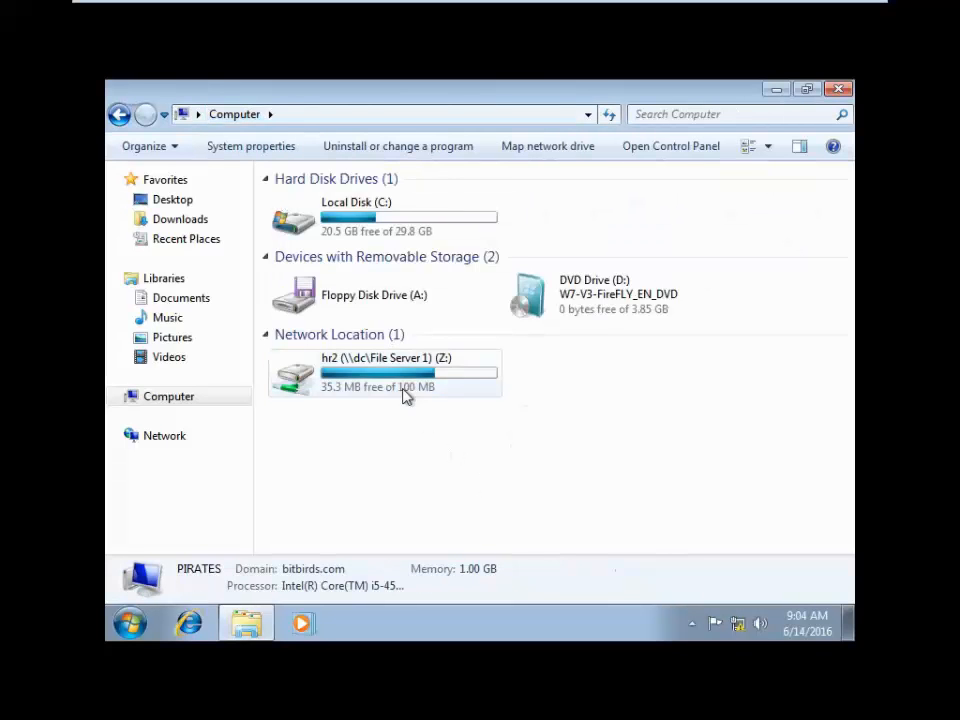
pyautogui.click(397, 373)
pyautogui.doubleClick(397, 373)
pyautogui.rightClick(369, 343)
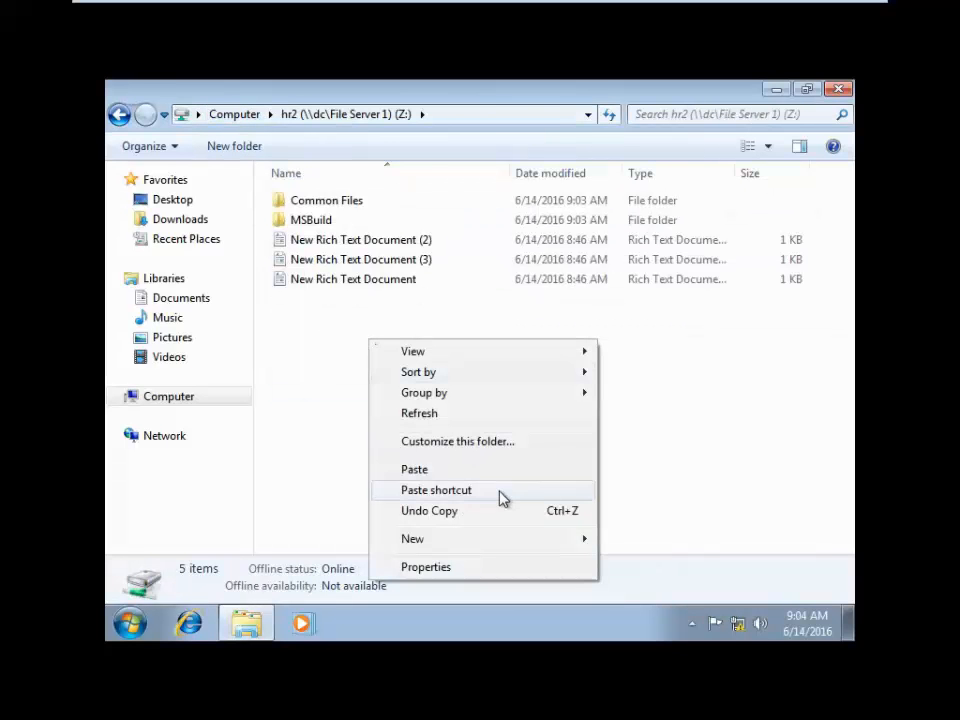
pyautogui.moveTo(508, 548)
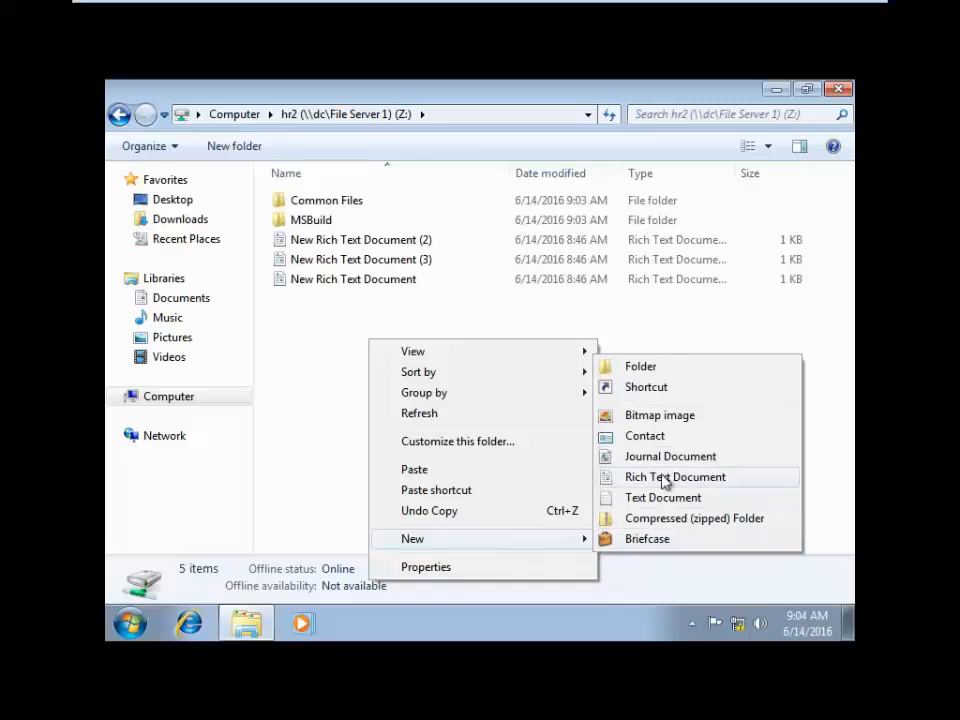
pyautogui.click(642, 419)
pyautogui.click(432, 458)
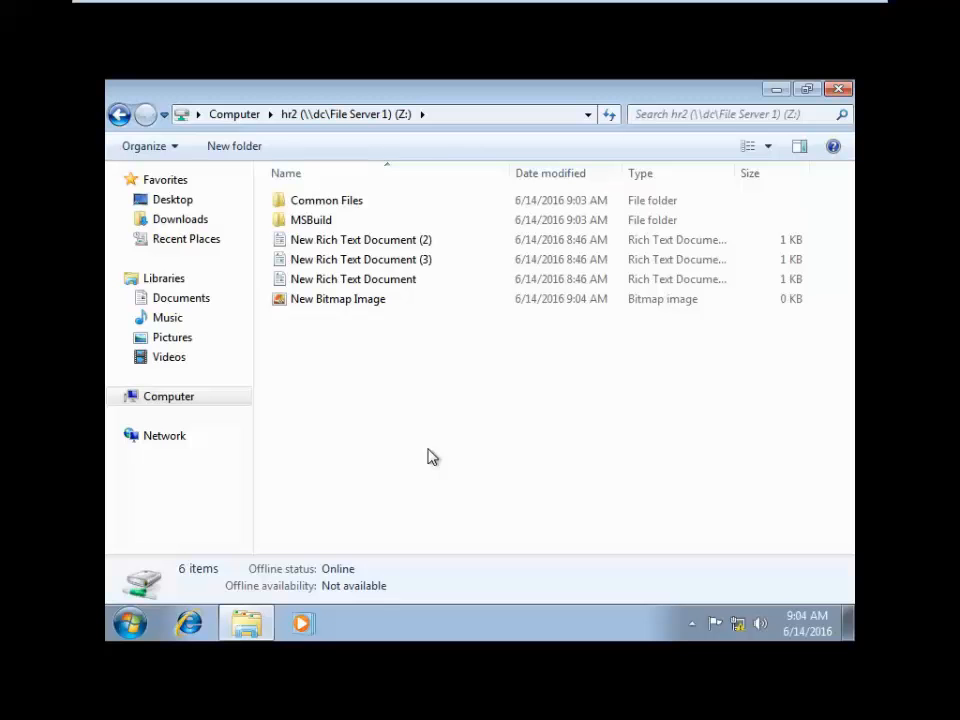
pyautogui.rightClick(381, 399)
pyautogui.click(443, 223)
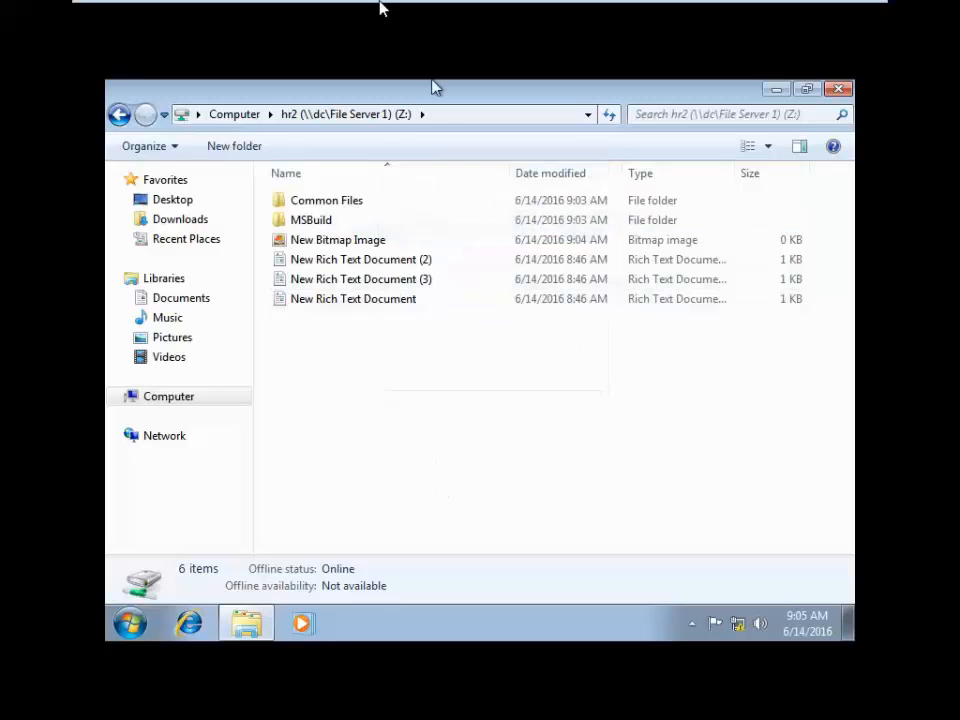
# - Refresh quotas on the server to see hr2 at 64% used, then show File Screening Management
pyautogui.moveTo(380, 8)
pyautogui.click(249, 16)
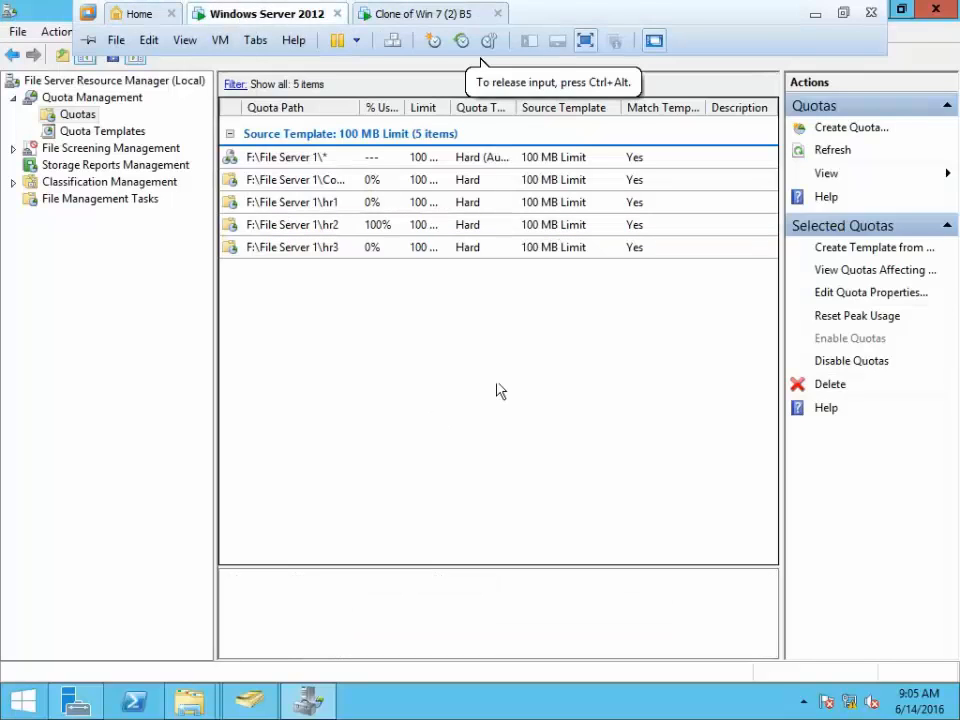
pyautogui.click(835, 155)
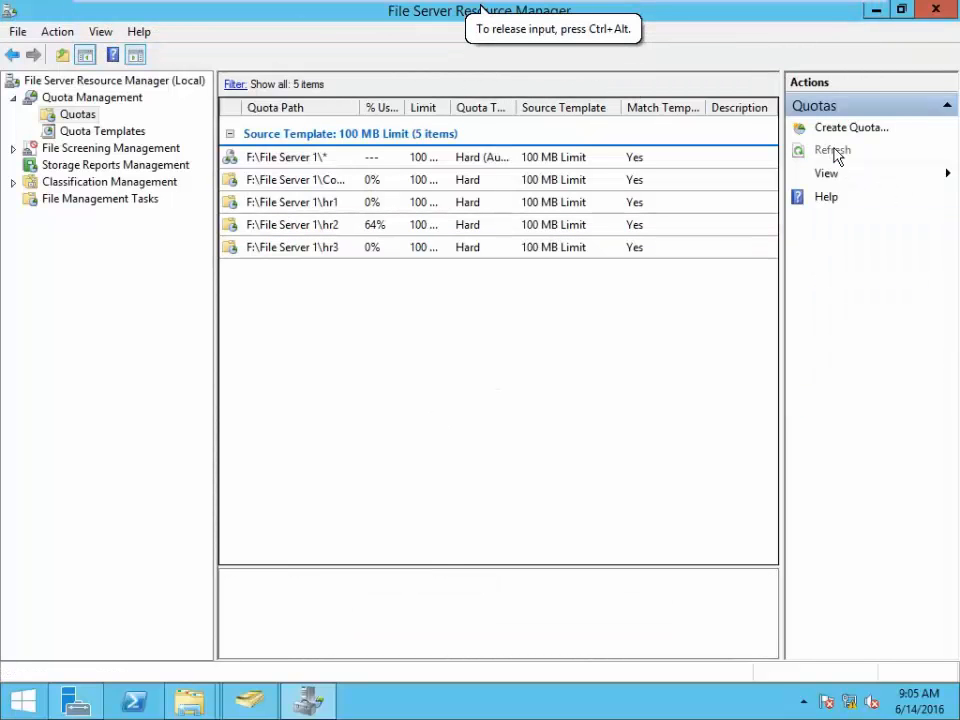
pyautogui.click(385, 228)
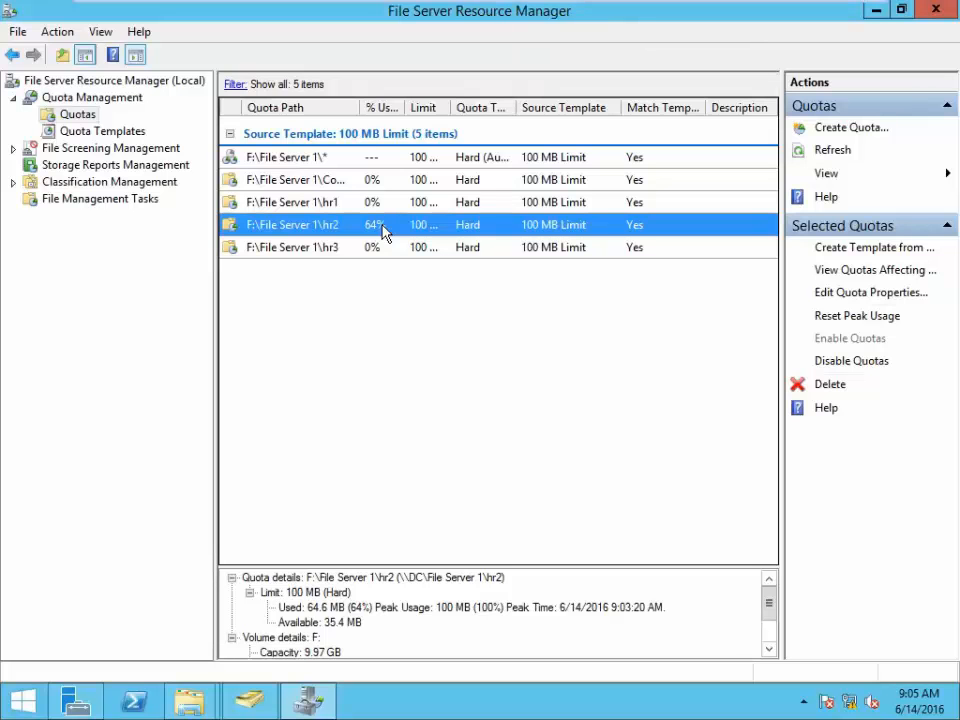
pyautogui.click(112, 160)
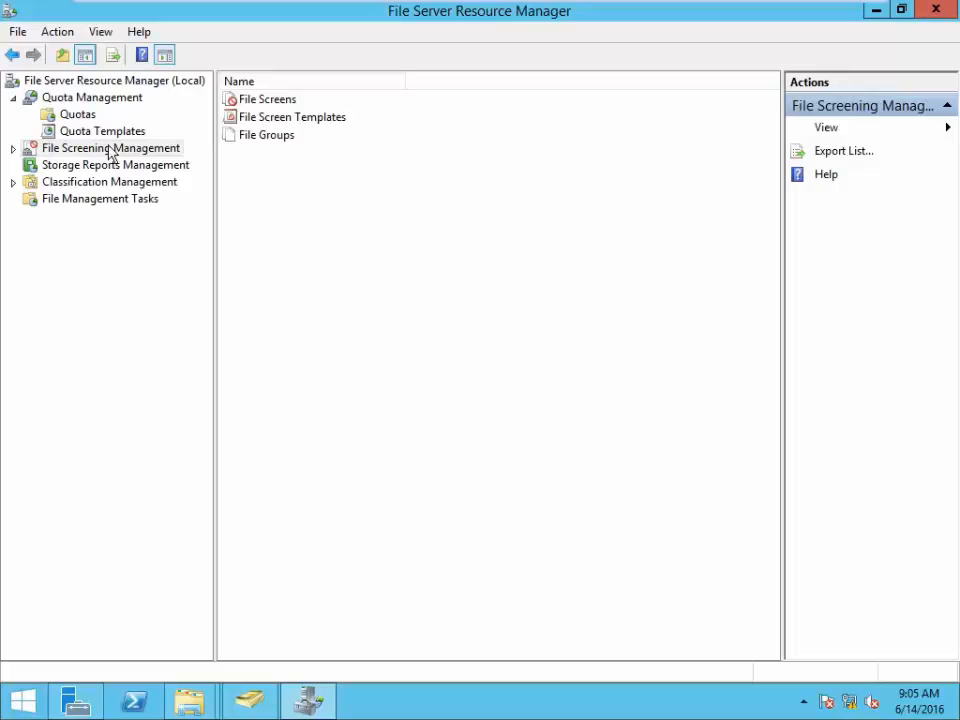
# - Turn on 'Record file screening activity' in the File Screen Audit options and save
pyautogui.click(99, 99)
pyautogui.rightClick(100, 99)
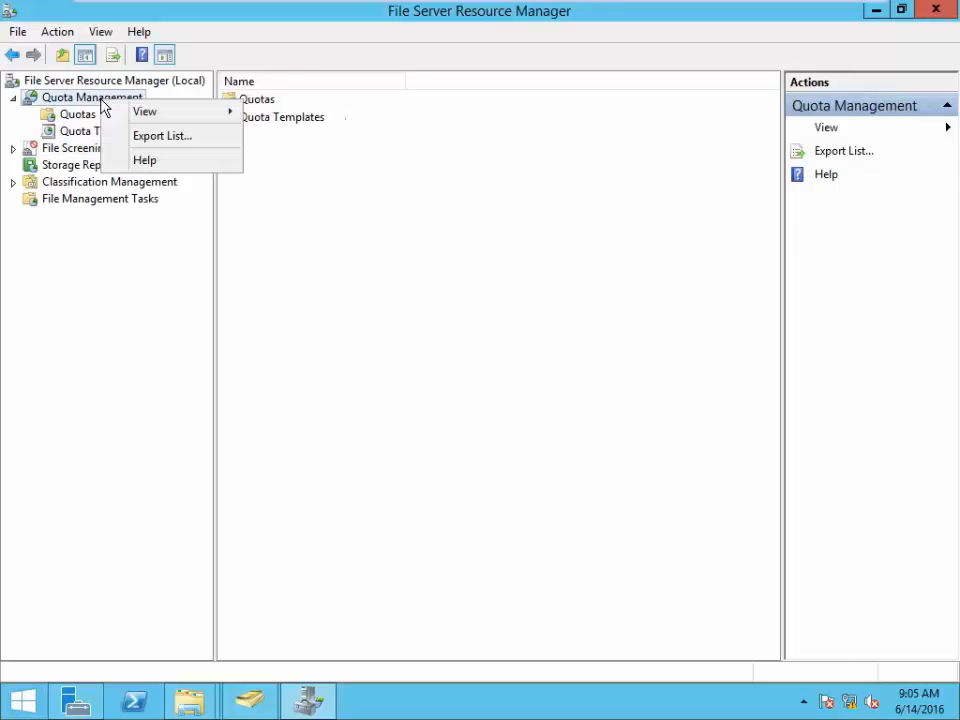
pyautogui.click(95, 82)
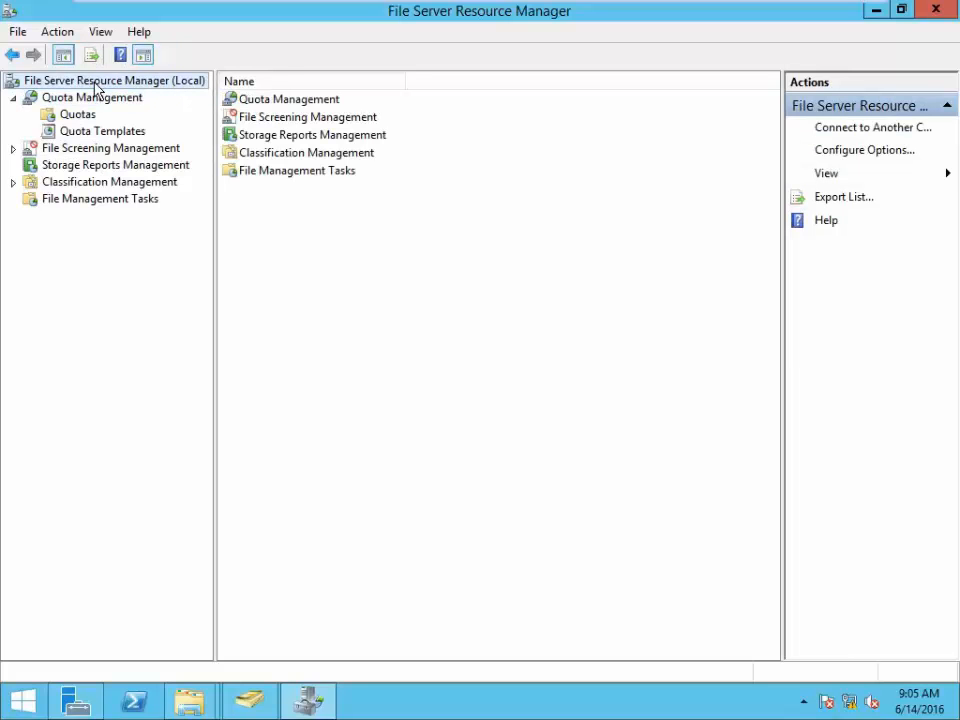
pyautogui.rightClick(96, 88)
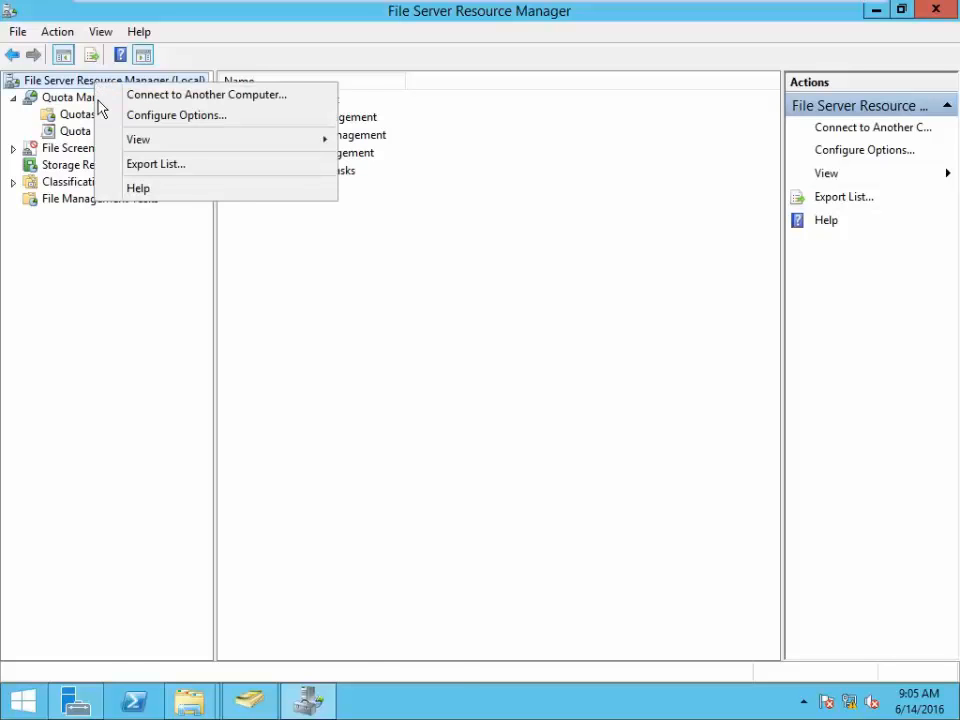
pyautogui.click(158, 117)
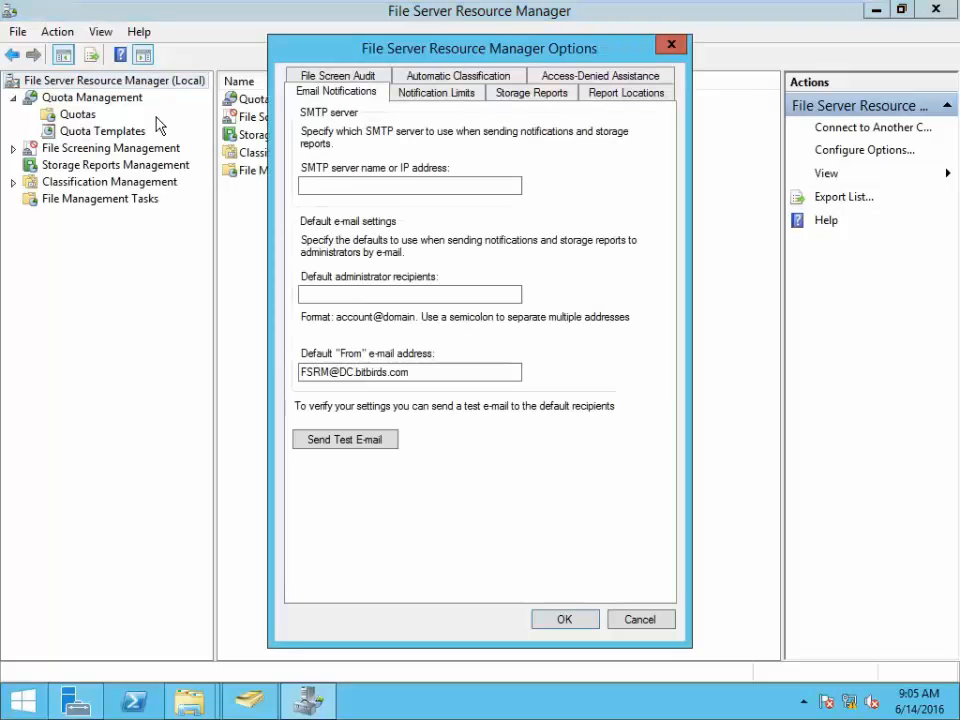
pyautogui.click(333, 78)
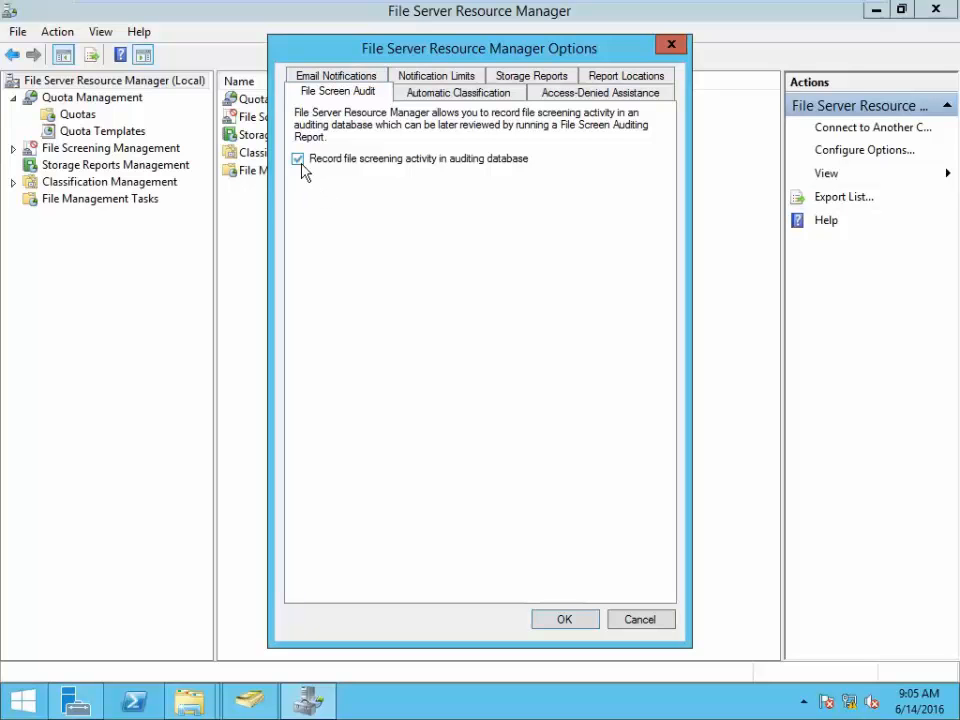
pyautogui.click(558, 618)
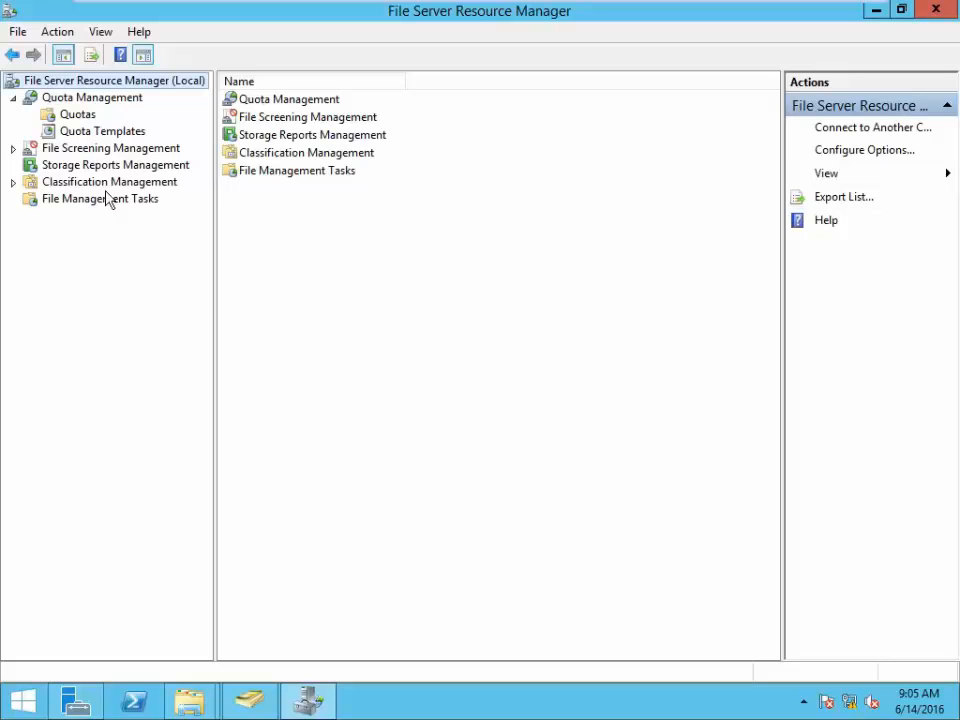
# - Start a new file screen and set its path to F:\File Server 1
pyautogui.click(92, 148)
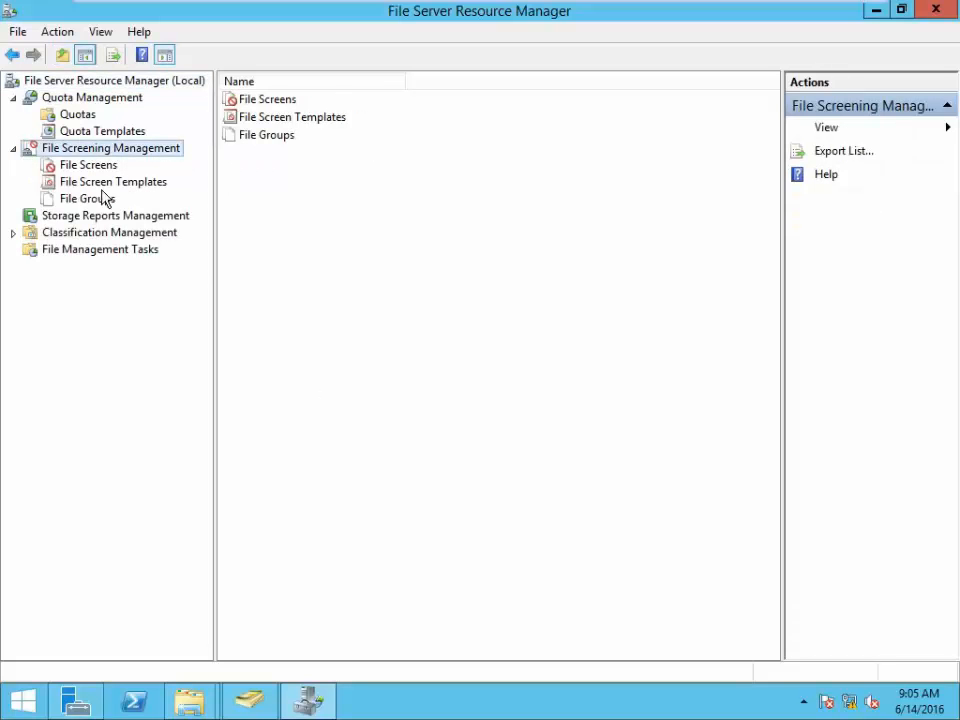
pyautogui.click(96, 166)
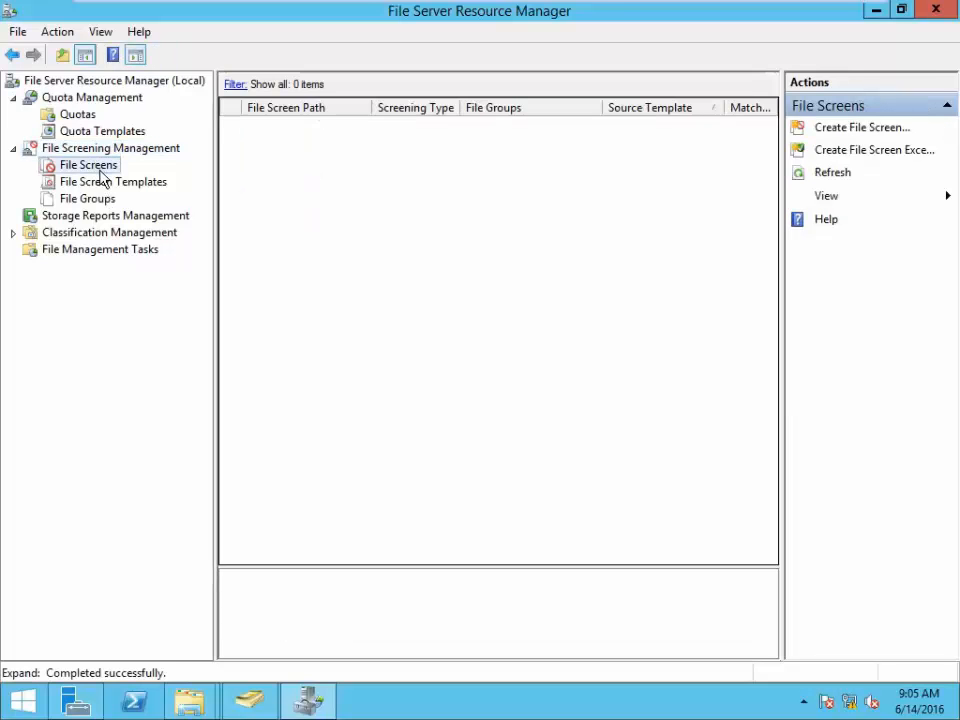
pyautogui.rightClick(103, 175)
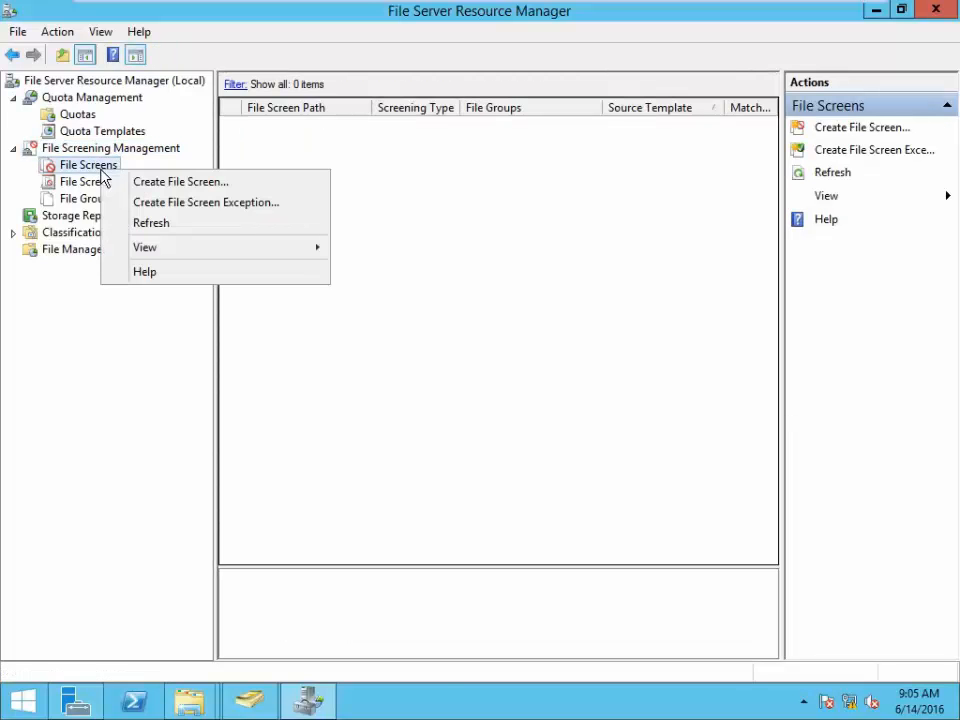
pyautogui.click(176, 184)
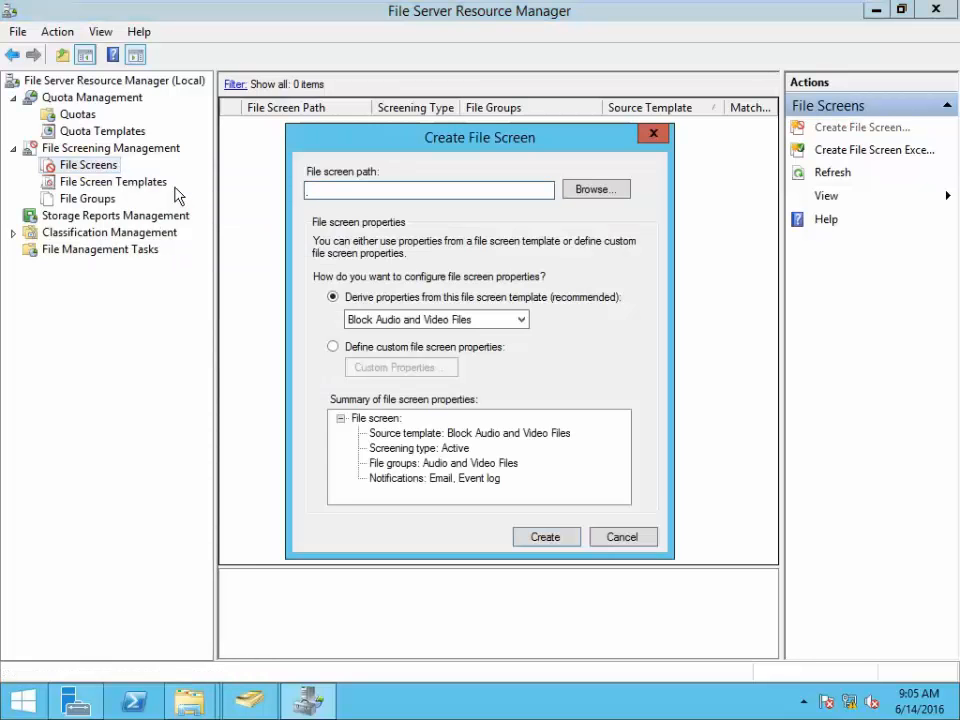
pyautogui.click(603, 190)
pyautogui.moveTo(606, 317); pyautogui.dragTo(622, 409)
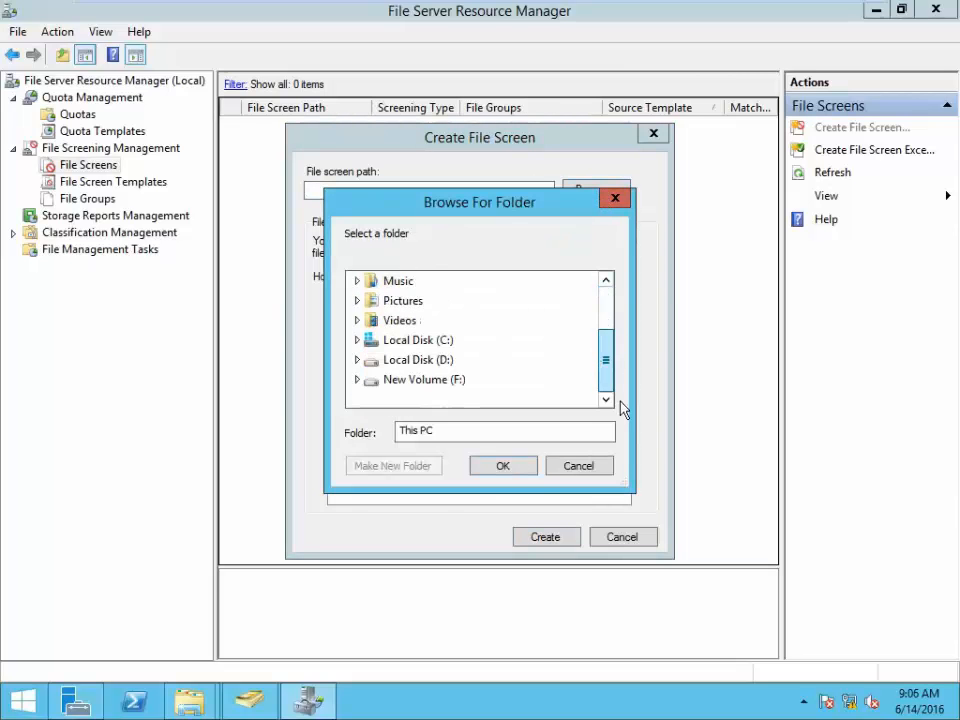
pyautogui.click(452, 381)
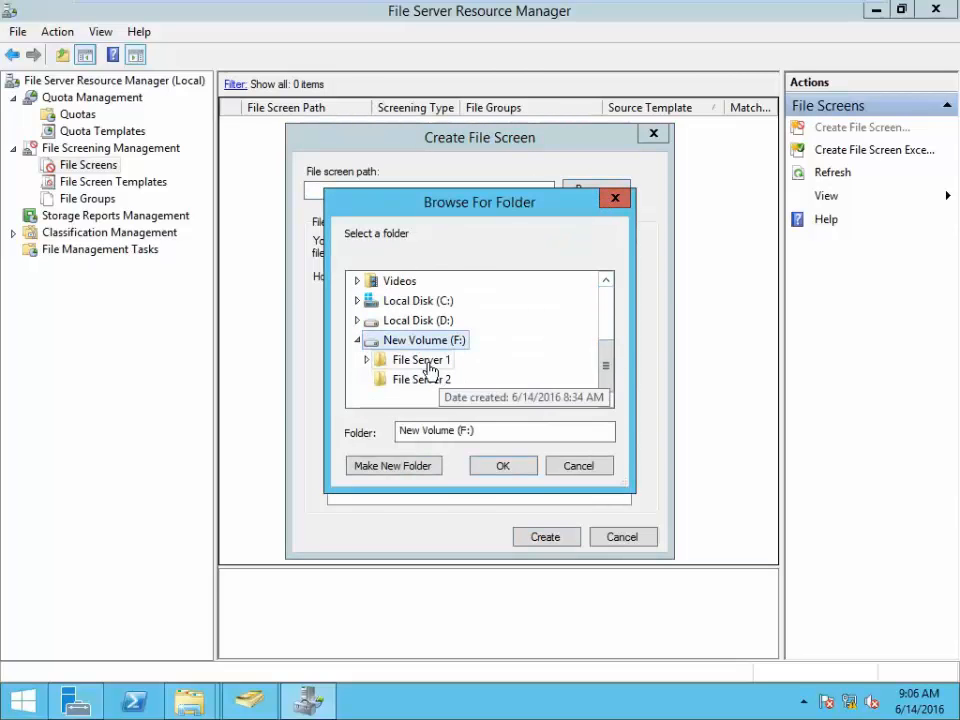
pyautogui.click(424, 362)
pyautogui.click(503, 466)
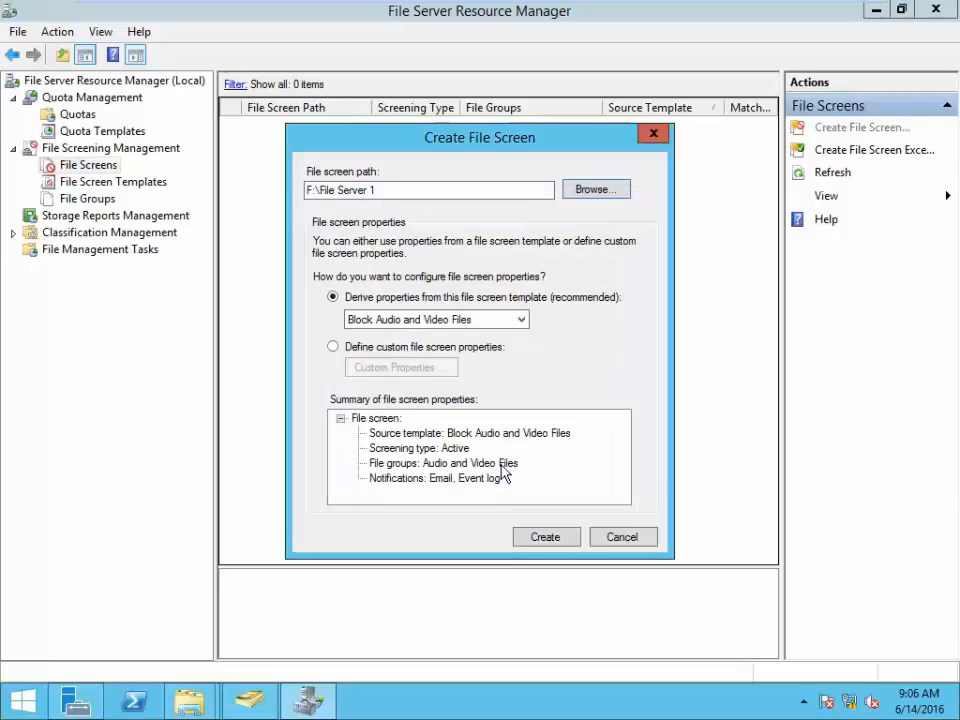
# - Base the screen on the Block Image Files template and create it
pyautogui.click(411, 320)
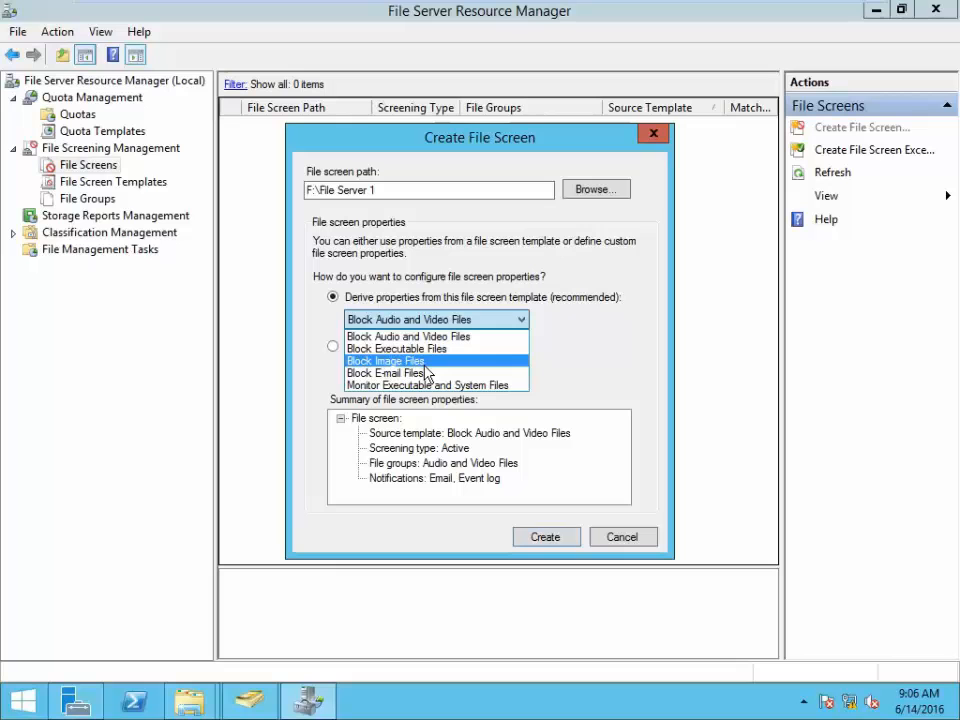
pyautogui.click(425, 364)
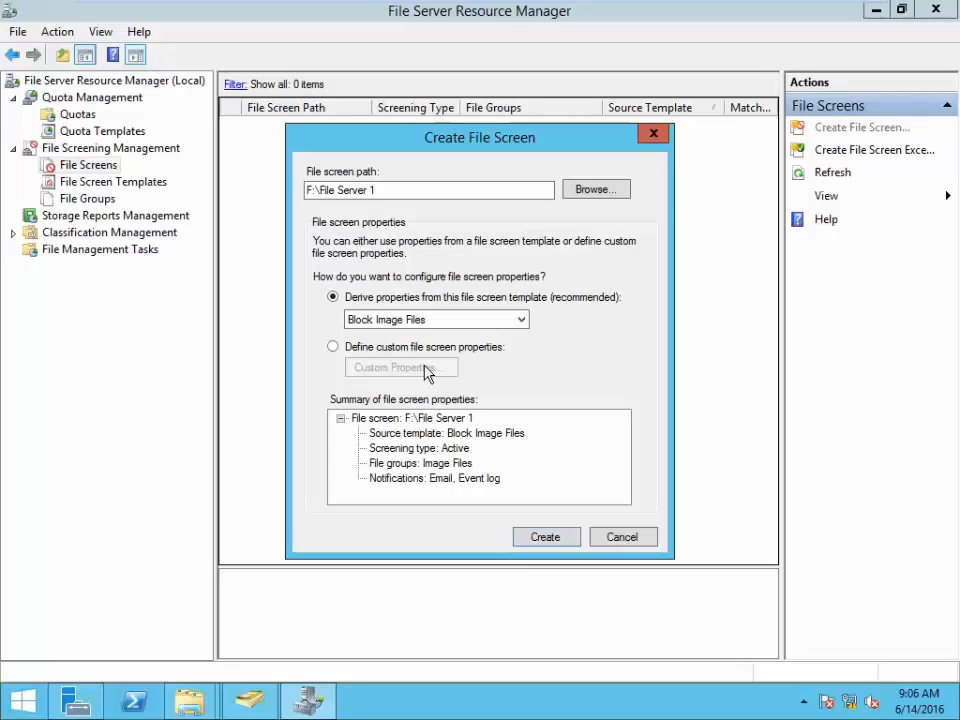
pyautogui.click(546, 538)
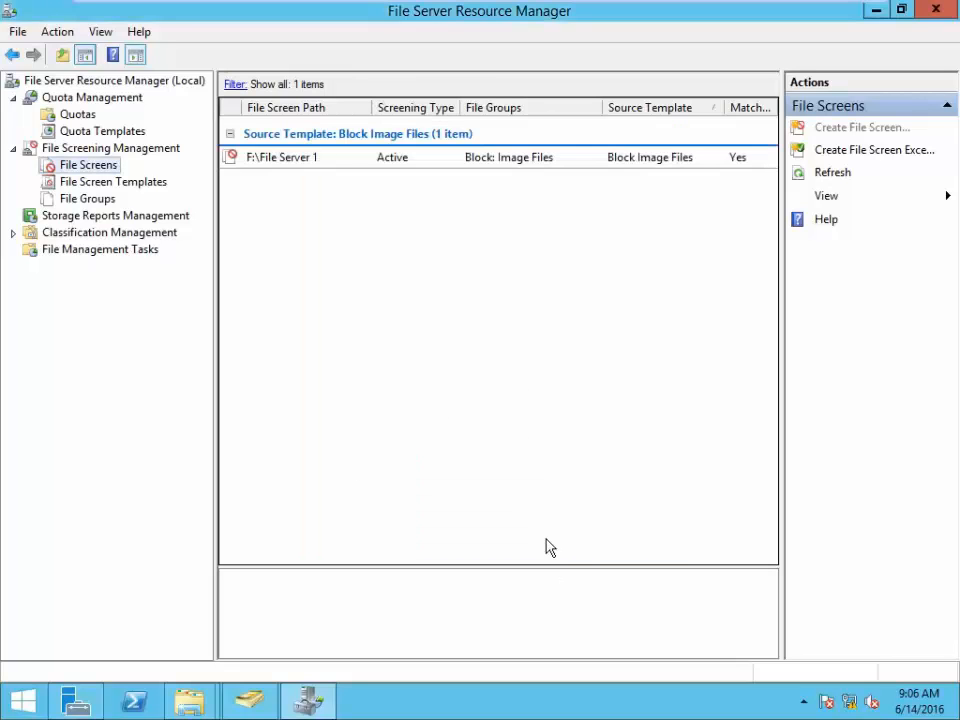
pyautogui.rightClick(443, 302)
# - Refresh the file screens list and select the new File Server 1 screen
pyautogui.click(497, 347)
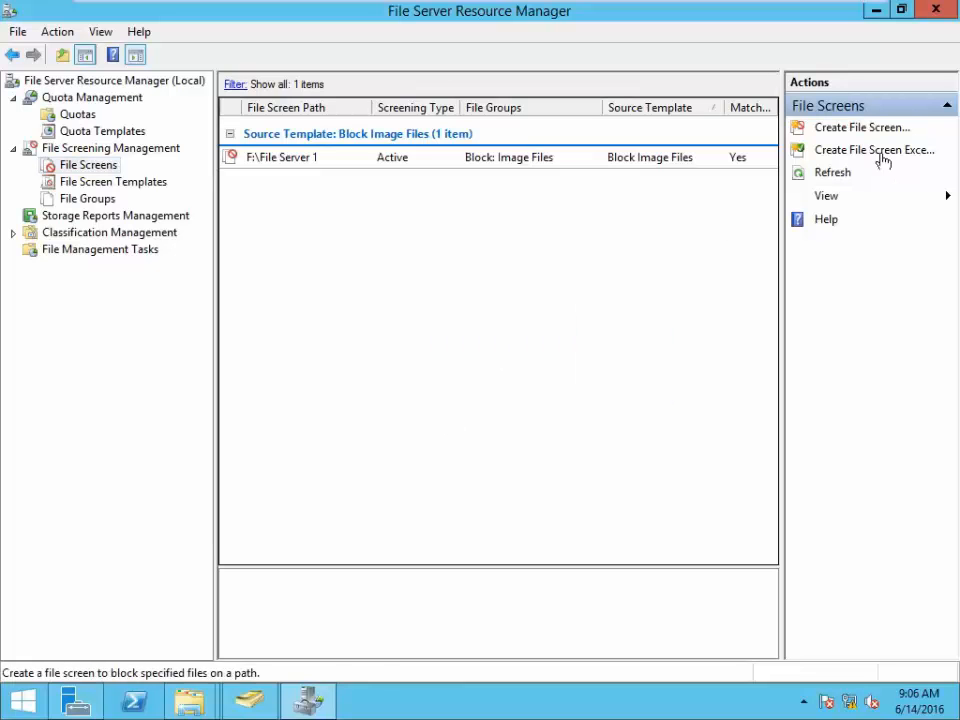
pyautogui.click(841, 180)
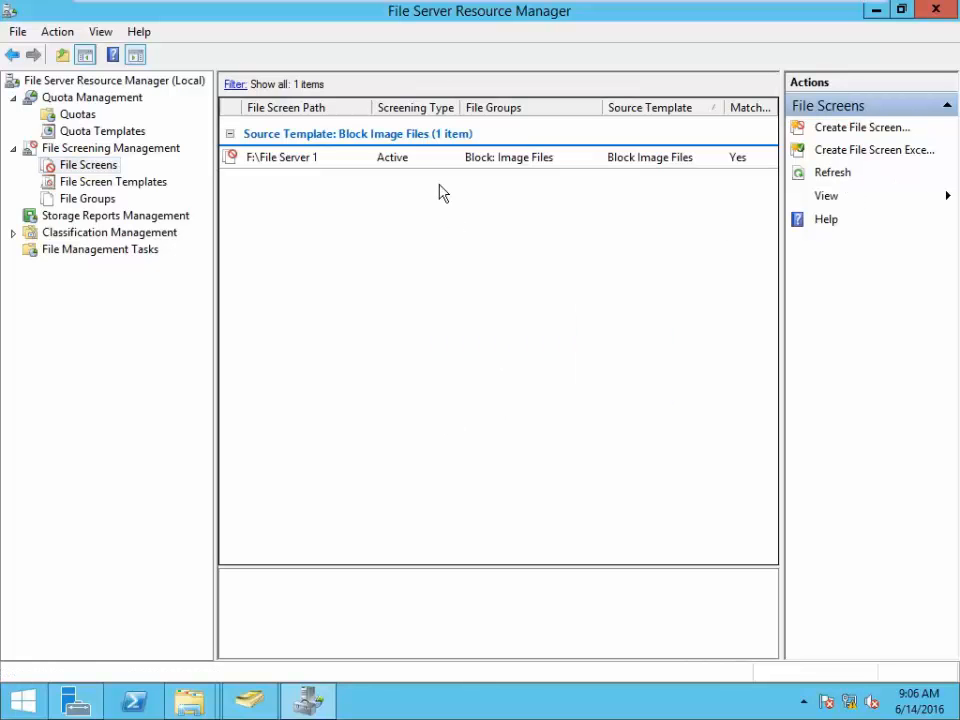
pyautogui.click(414, 166)
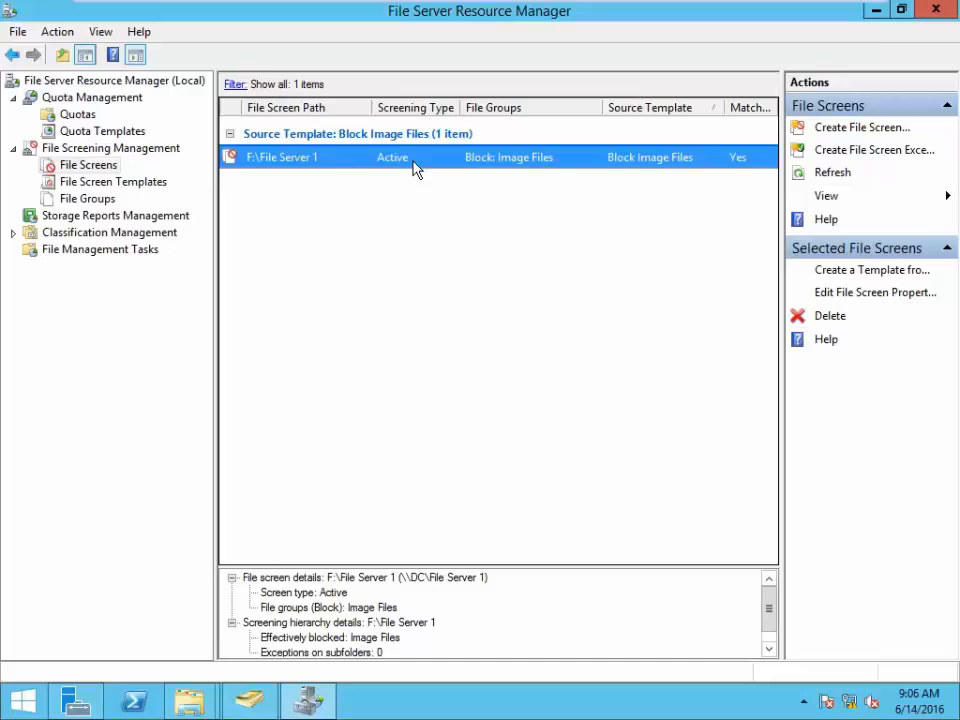
# - Edit the File Server 1 screen to also block Audio and Video Files and Text Files, and save
pyautogui.rightClick(414, 167)
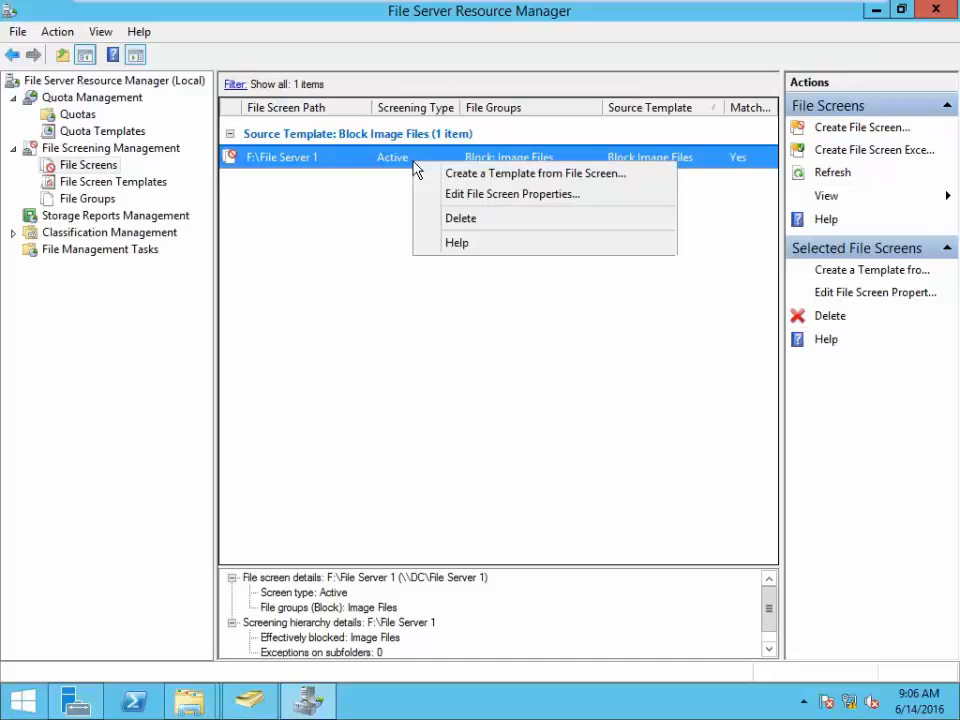
pyautogui.click(461, 200)
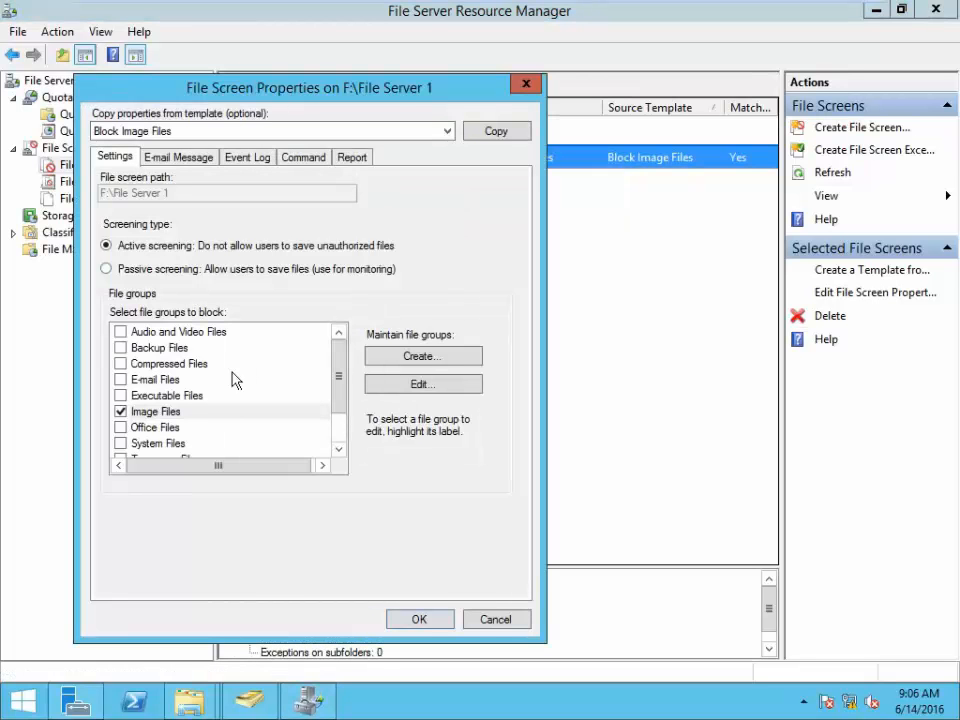
pyautogui.click(121, 332)
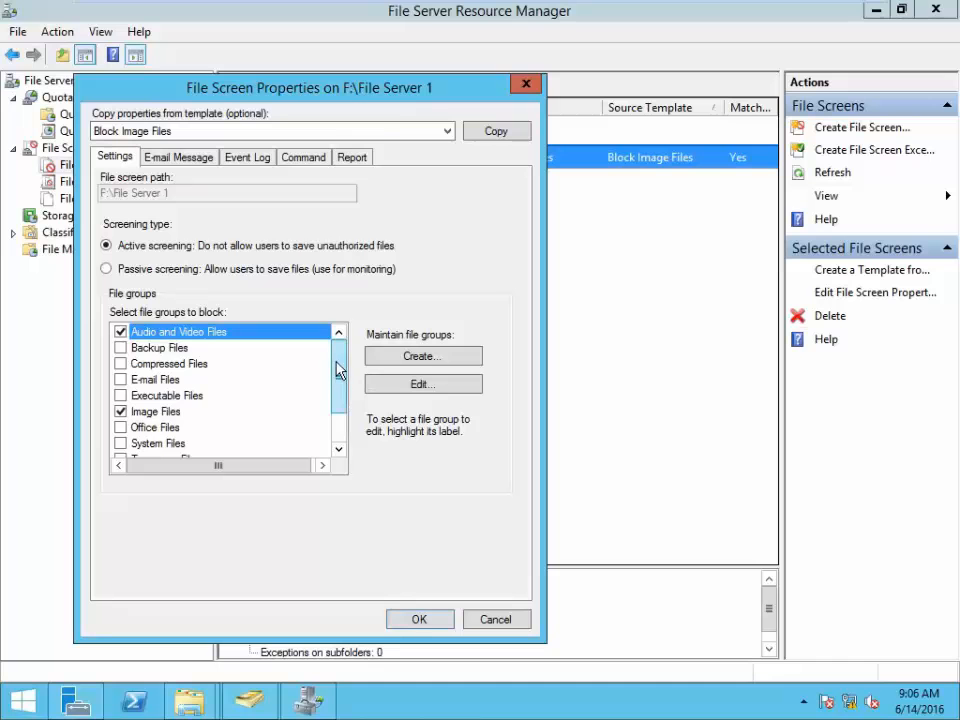
pyautogui.moveTo(337, 370); pyautogui.dragTo(341, 386)
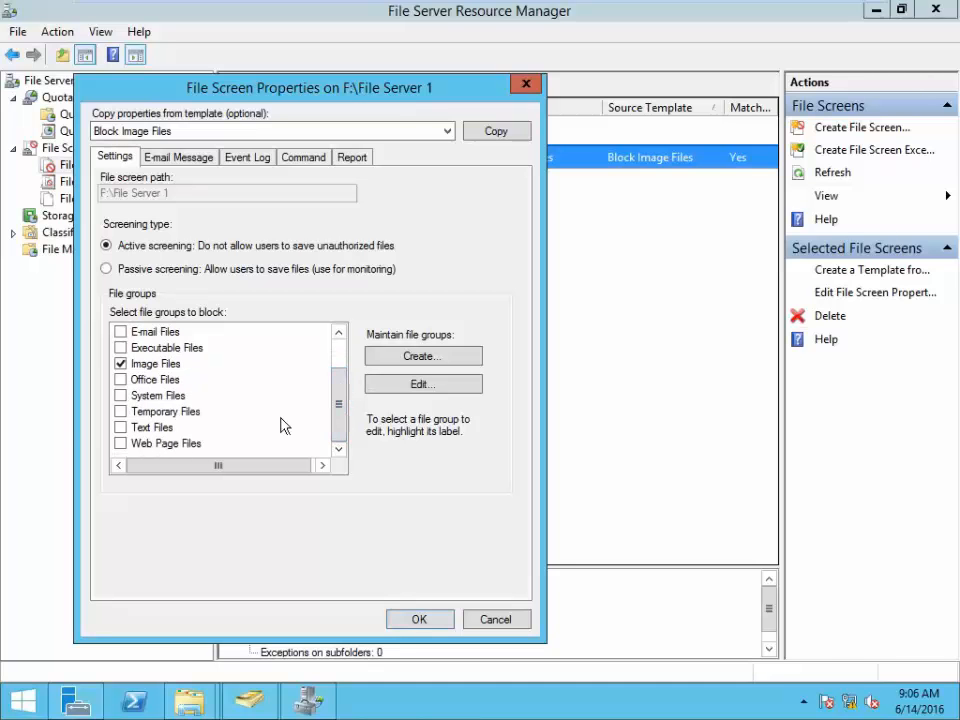
pyautogui.click(120, 427)
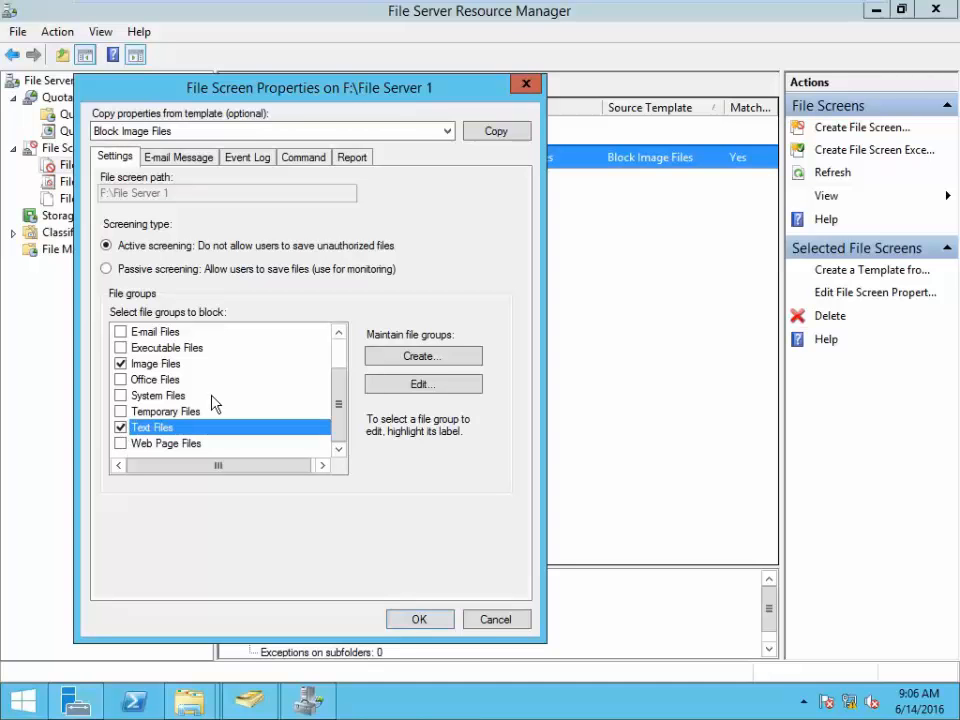
pyautogui.scroll(1, 212, 403)
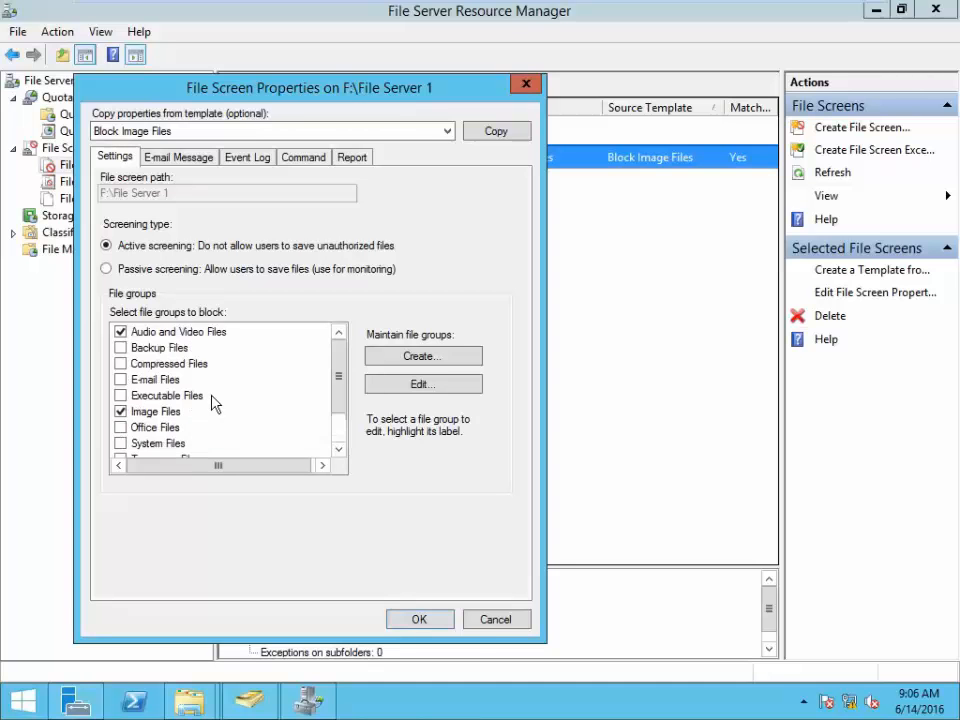
pyautogui.click(419, 619)
pyautogui.click(577, 442)
# - Refresh the file screens list repeatedly until the updated File Server 1 screen appears
pyautogui.rightClick(410, 290)
pyautogui.click(427, 342)
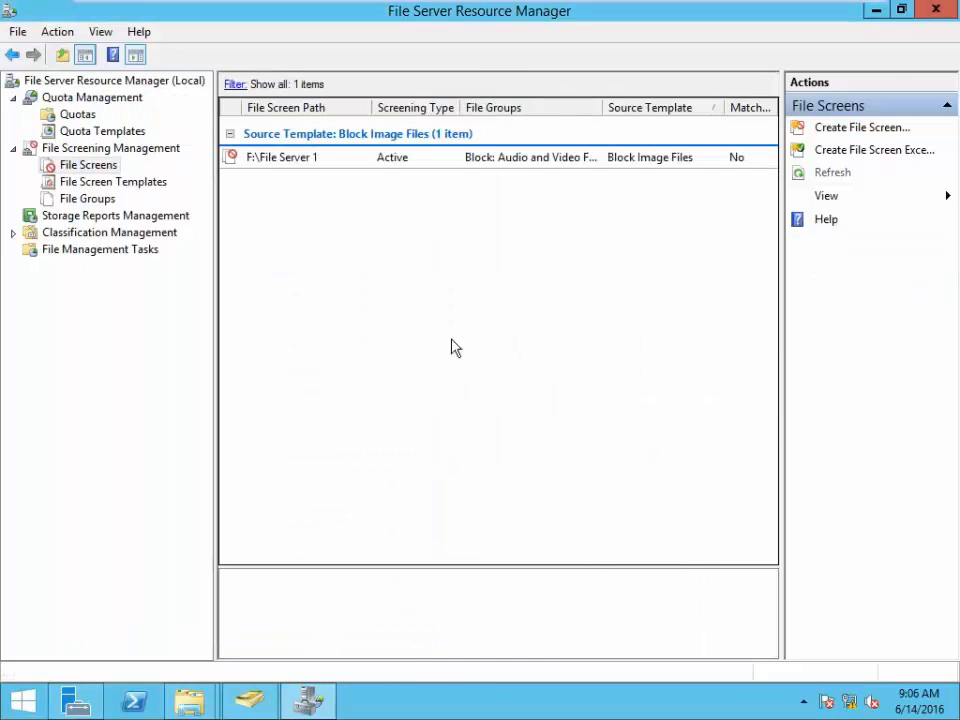
pyautogui.rightClick(428, 294)
pyautogui.click(446, 340)
pyautogui.click(838, 174)
pyautogui.click(830, 174)
pyautogui.rightClick(391, 270)
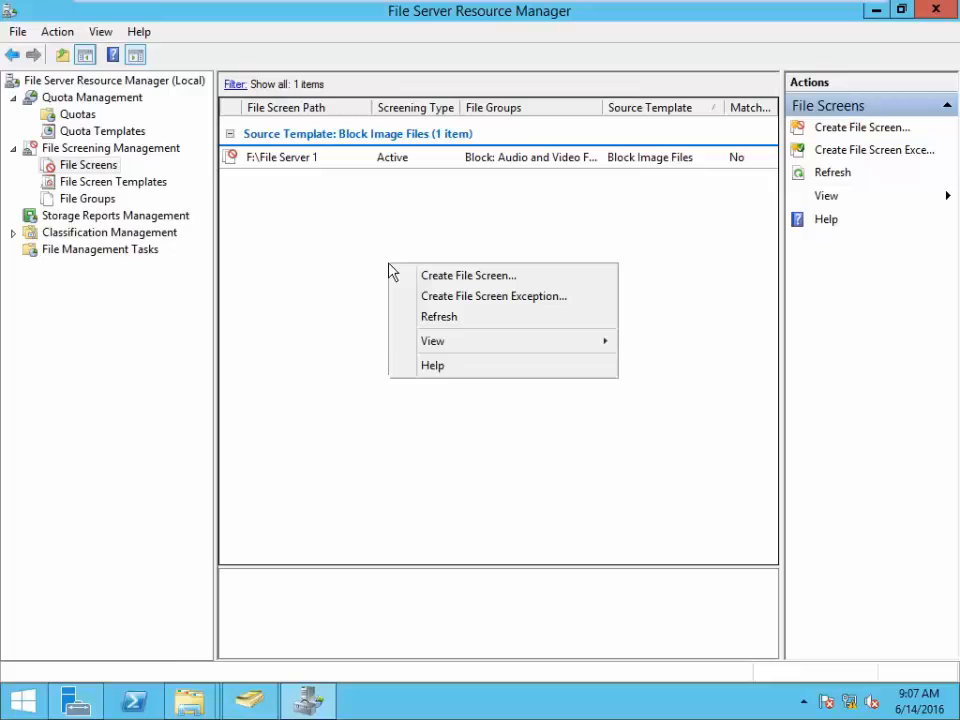
pyautogui.click(432, 318)
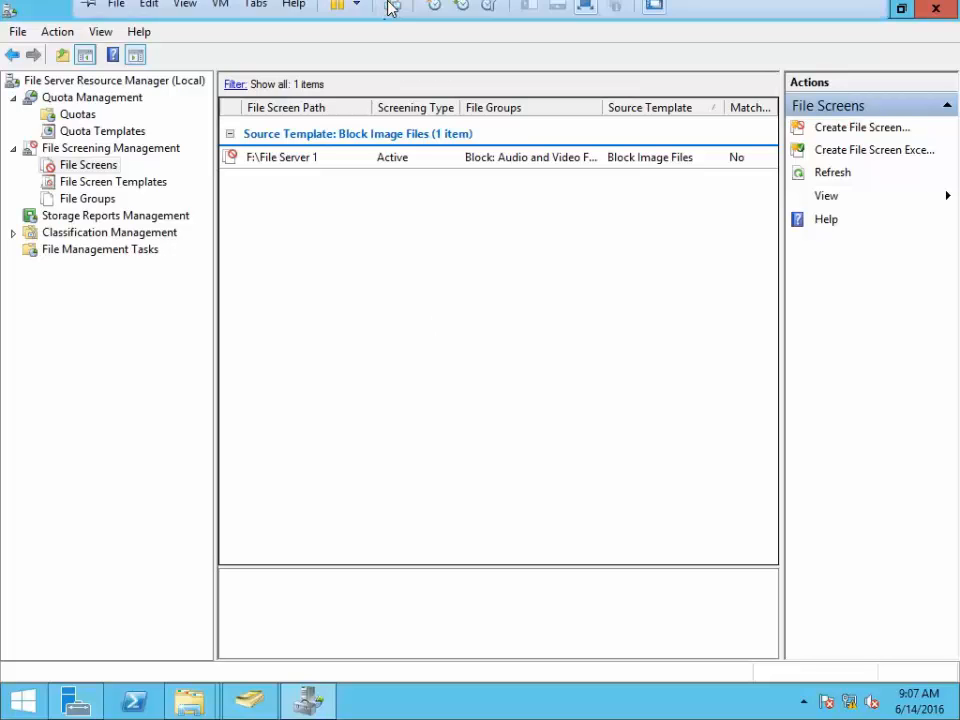
# - On the Windows 7 client, refresh the Computer drives view to update free space
pyautogui.click(404, 16)
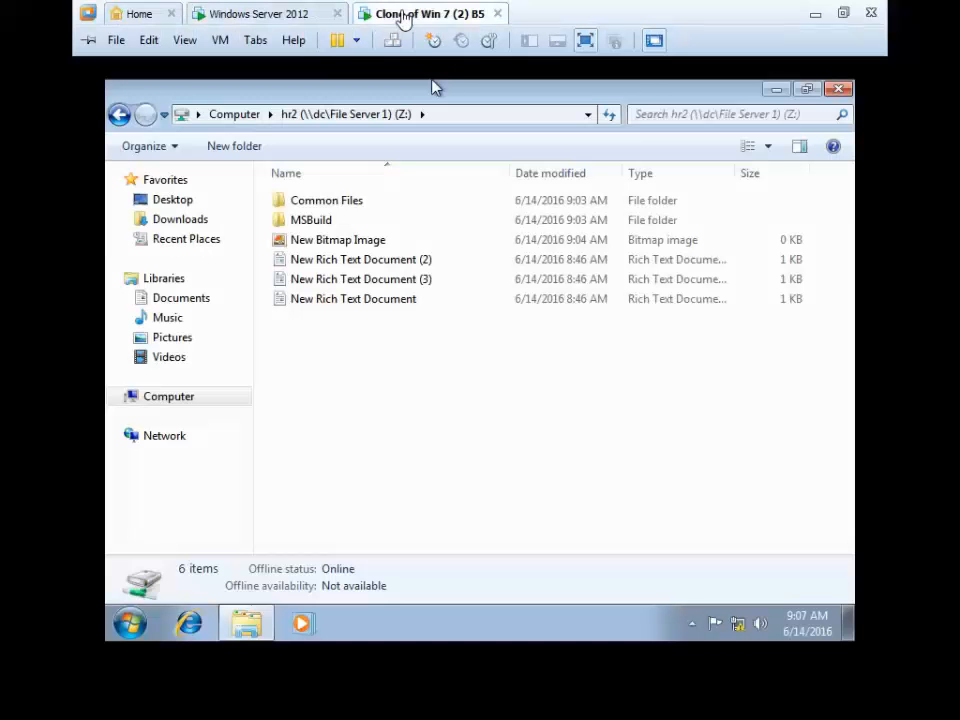
pyautogui.click(236, 114)
pyautogui.rightClick(680, 413)
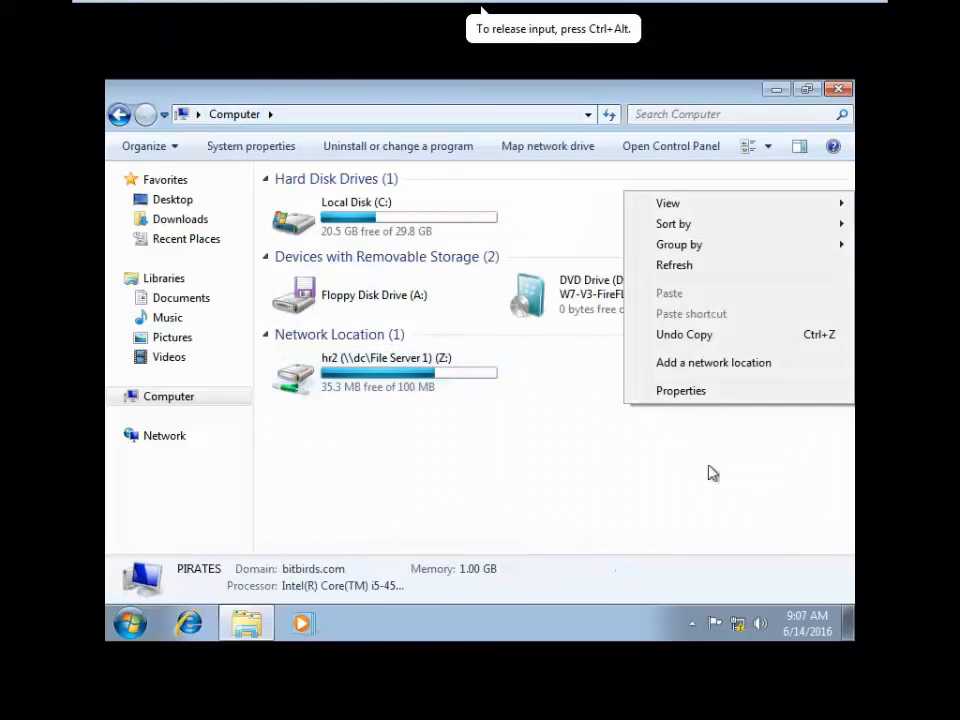
pyautogui.click(690, 268)
pyautogui.rightClick(650, 484)
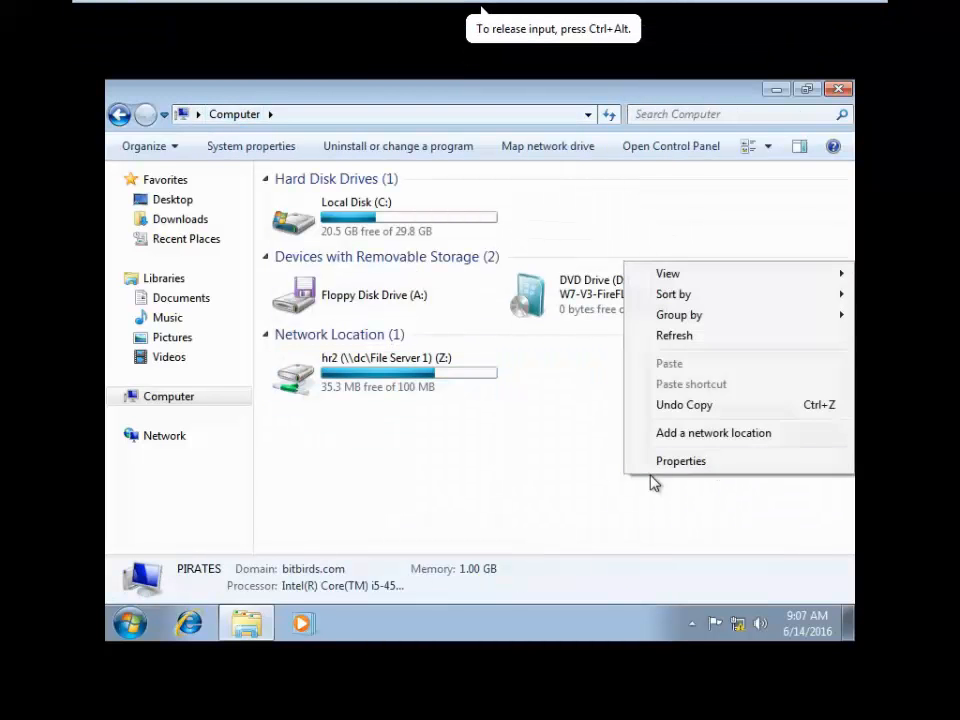
pyautogui.click(683, 334)
pyautogui.click(129, 623)
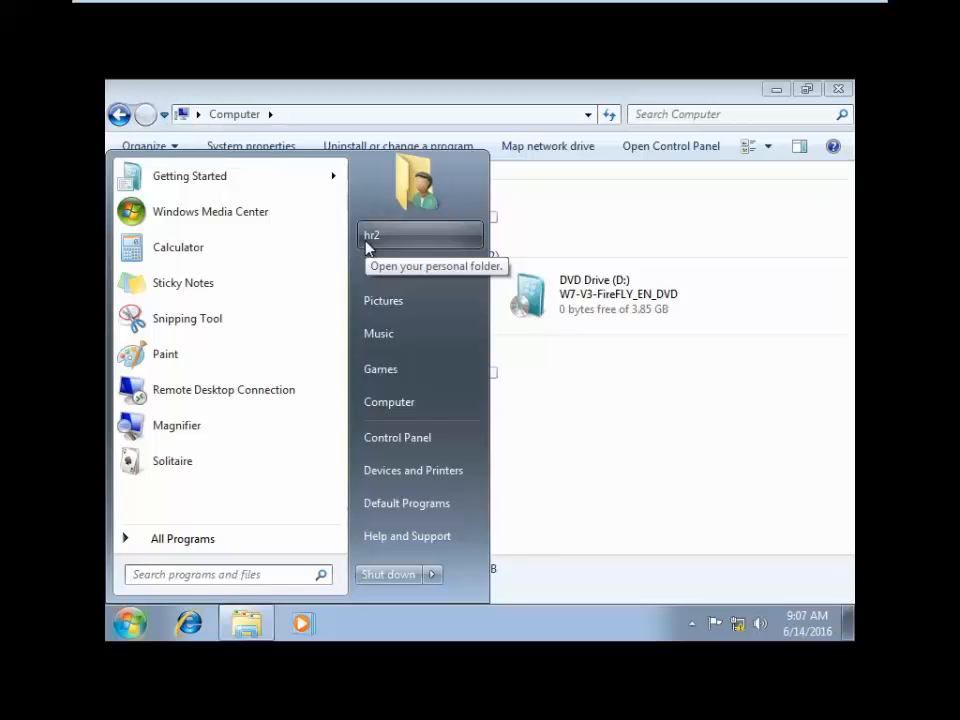
pyautogui.click(580, 500)
# - On the hr2 (Z:) drive, try creating a bitmap image and a text document; both are denied
pyautogui.doubleClick(381, 384)
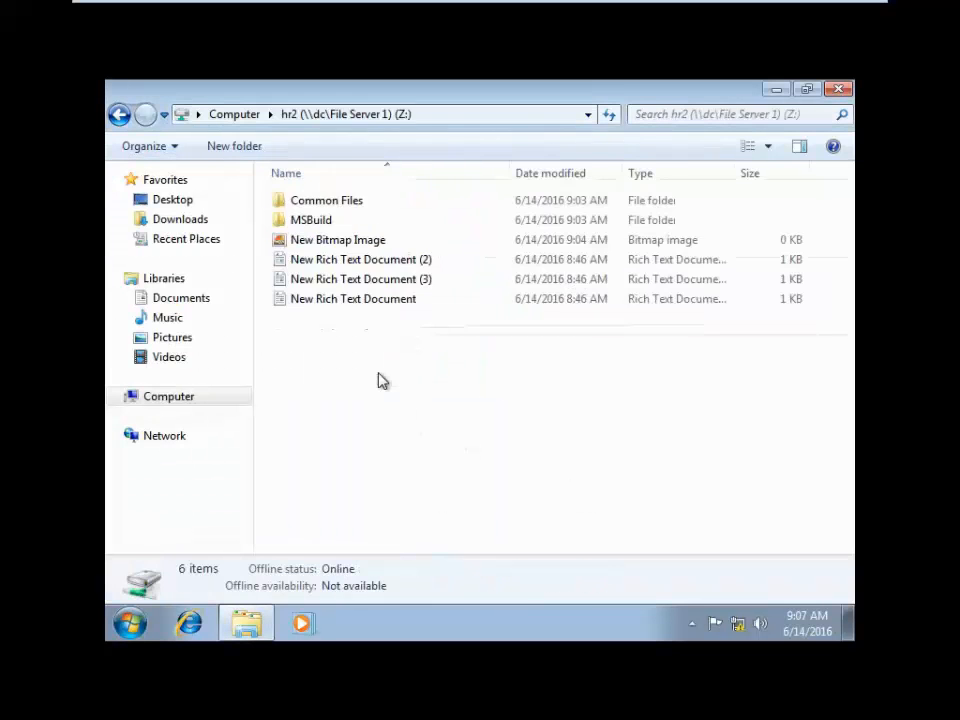
pyautogui.rightClick(368, 366)
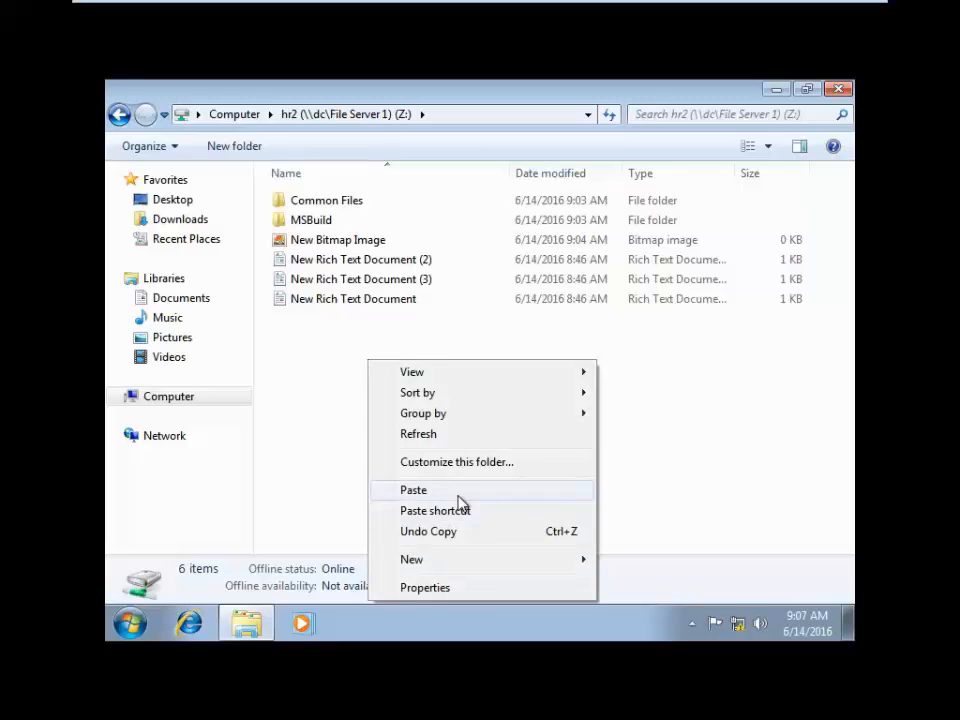
pyautogui.moveTo(456, 559)
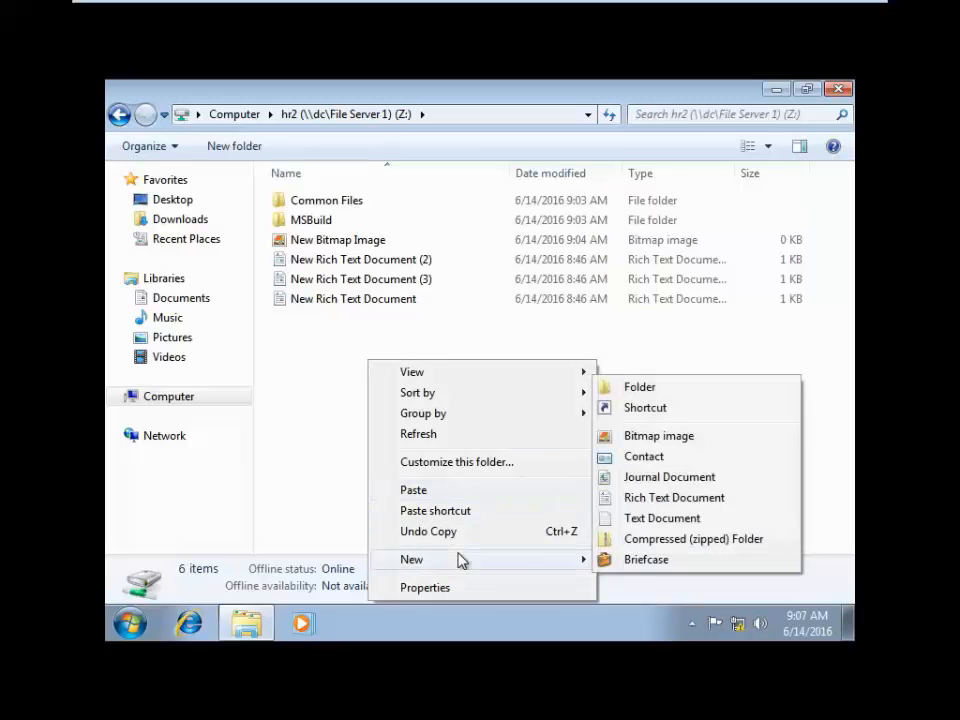
pyautogui.click(686, 438)
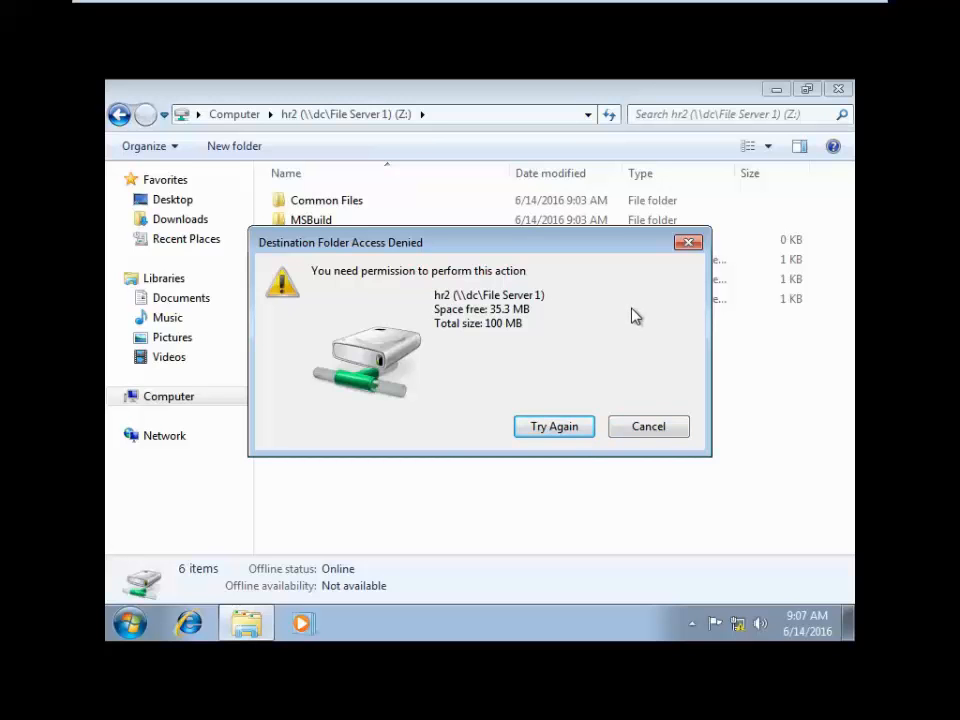
pyautogui.click(647, 426)
pyautogui.rightClick(391, 416)
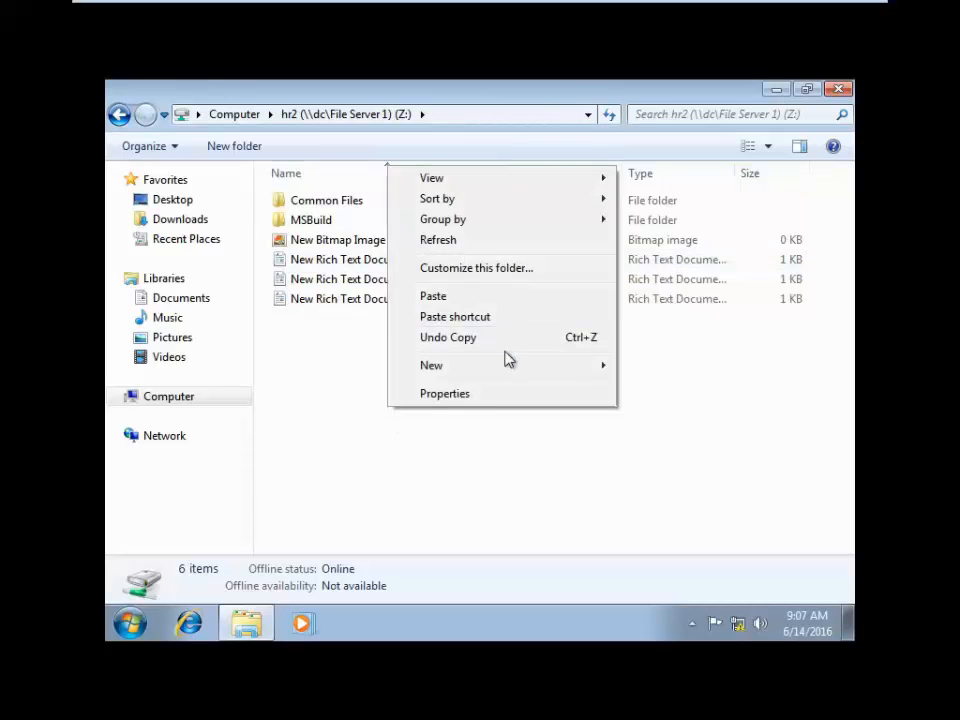
pyautogui.moveTo(510, 380)
pyautogui.click(680, 497)
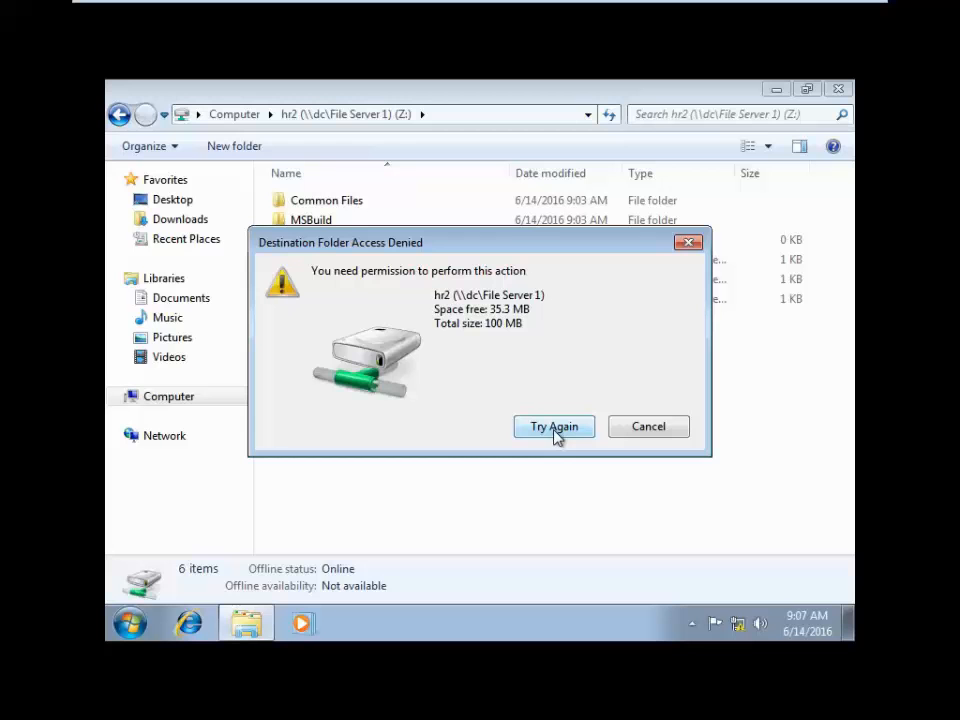
pyautogui.click(672, 428)
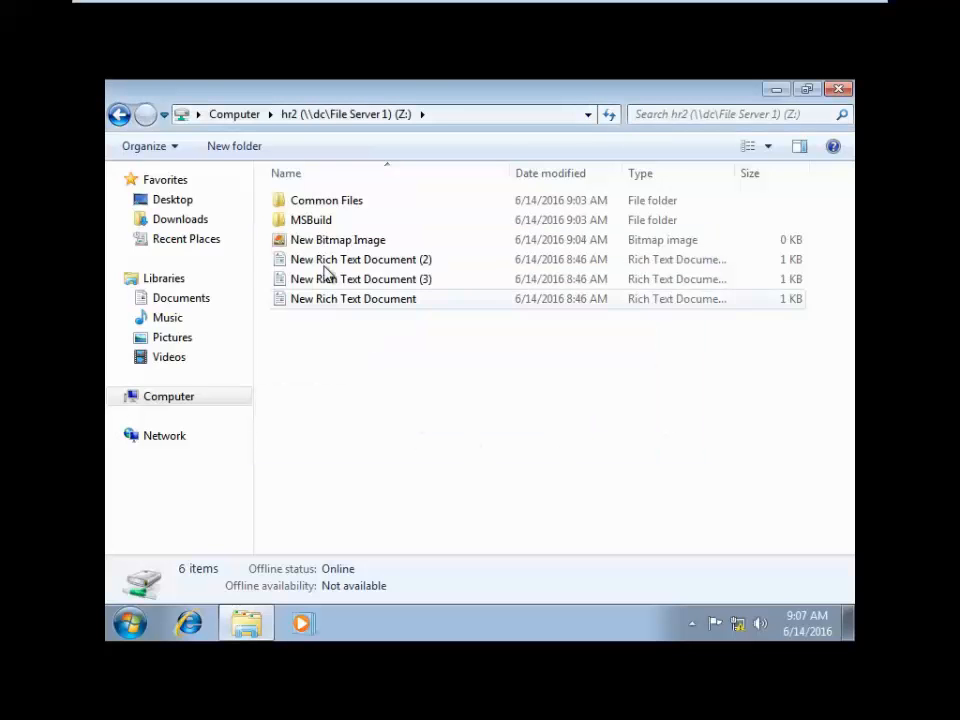
# - Create a 'New folder' on Z:, refresh, and return to Computer
pyautogui.click(234, 146)
pyautogui.click(414, 450)
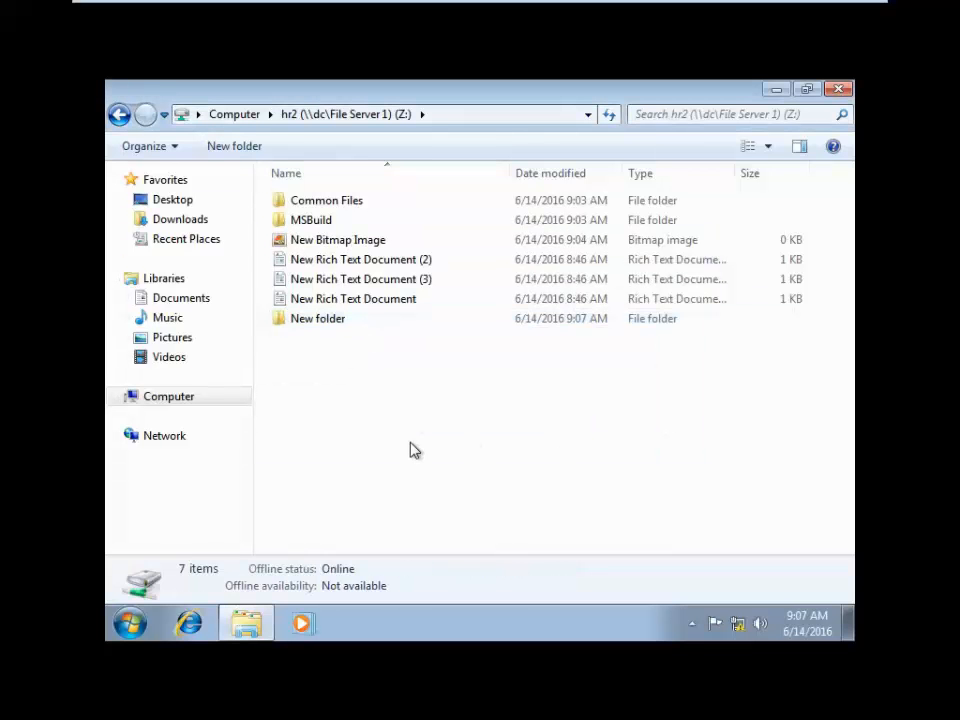
pyautogui.rightClick(396, 422)
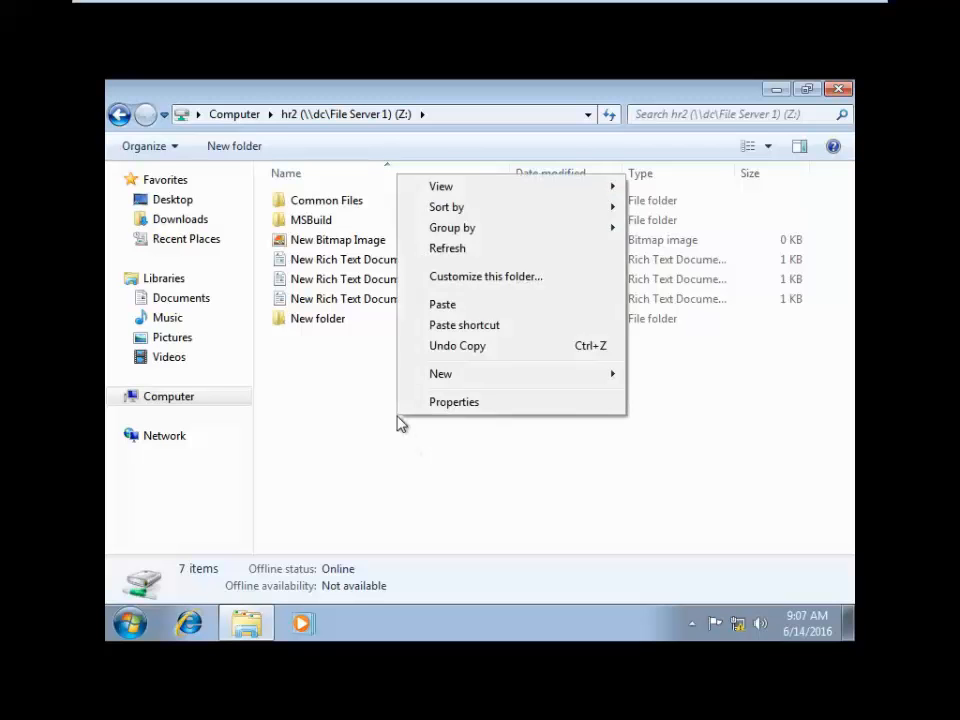
pyautogui.click(441, 250)
pyautogui.click(240, 114)
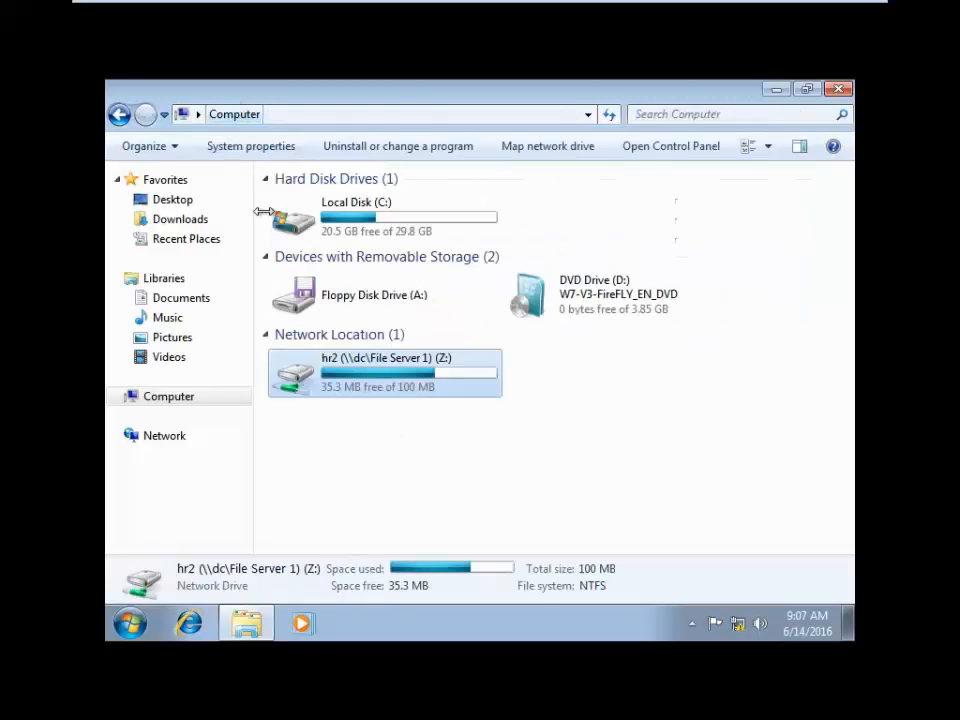
# - Open the hr2 (Z:) drive and delete the New Bitmap Image file
pyautogui.doubleClick(394, 381)
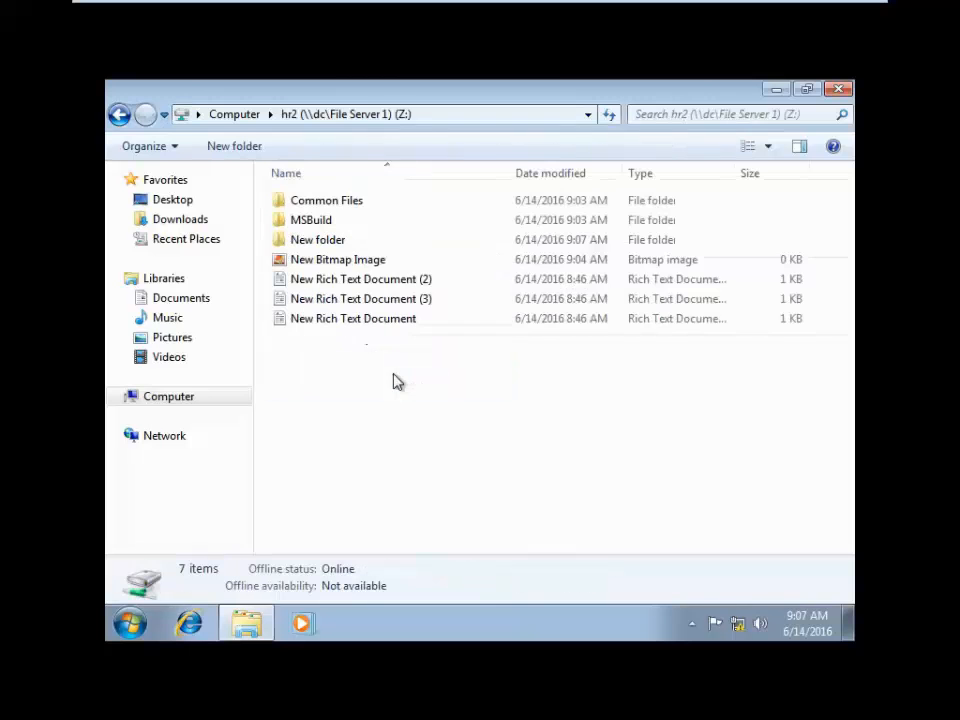
pyautogui.click(344, 262)
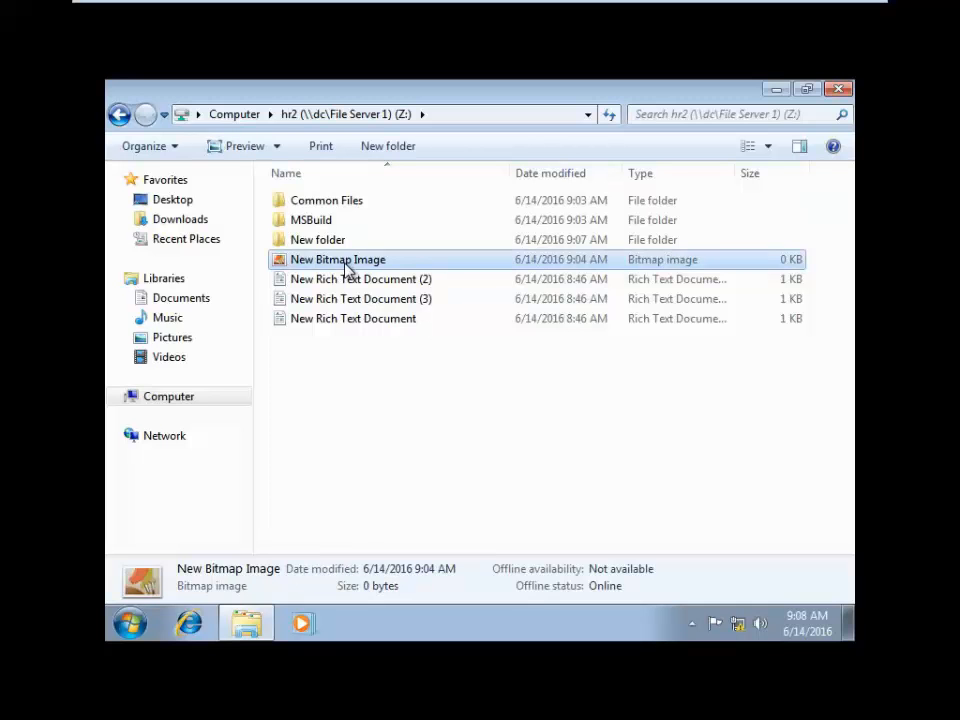
pyautogui.press('Delete')
pyautogui.click(554, 430)
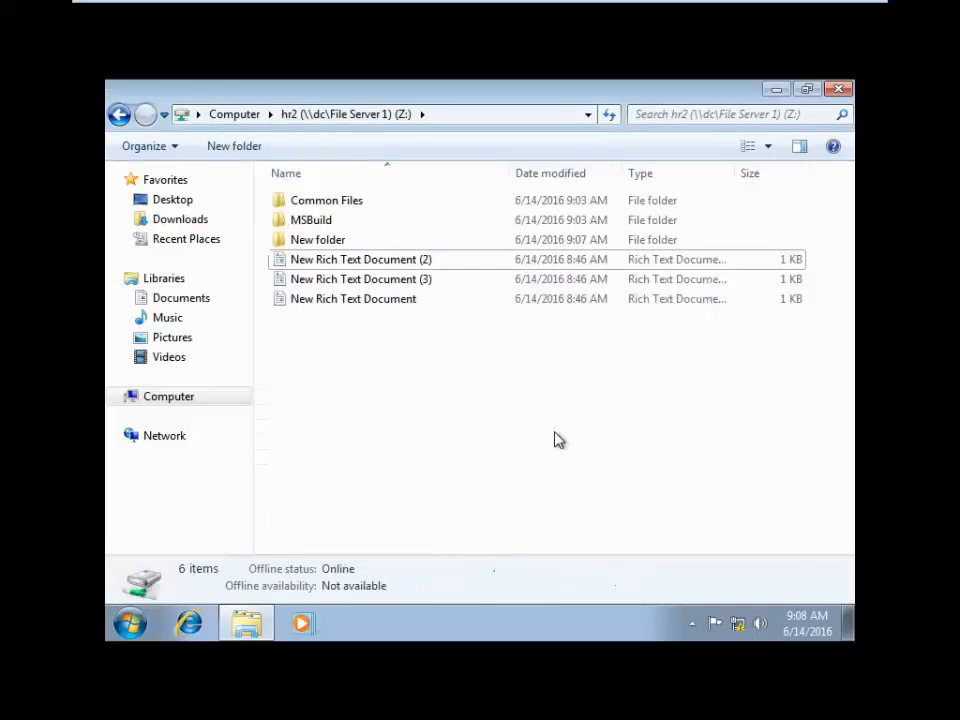
# - Try creating a new contact file on Z:, dismiss the access denied warning, and refresh
pyautogui.rightClick(424, 398)
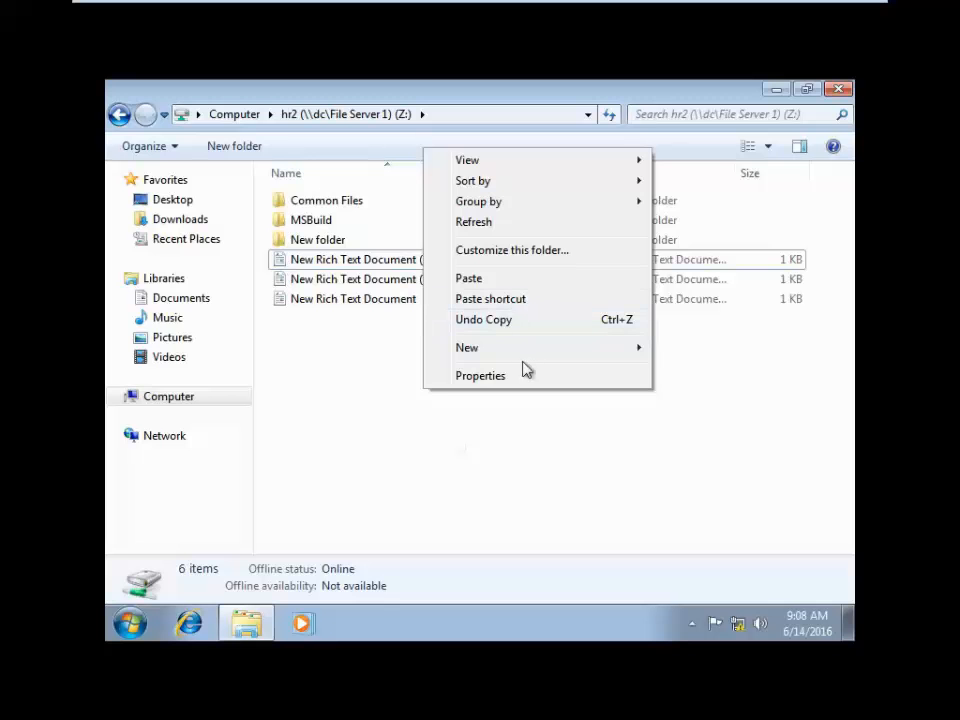
pyautogui.moveTo(542, 351)
pyautogui.moveTo(480, 349)
pyautogui.click(315, 418)
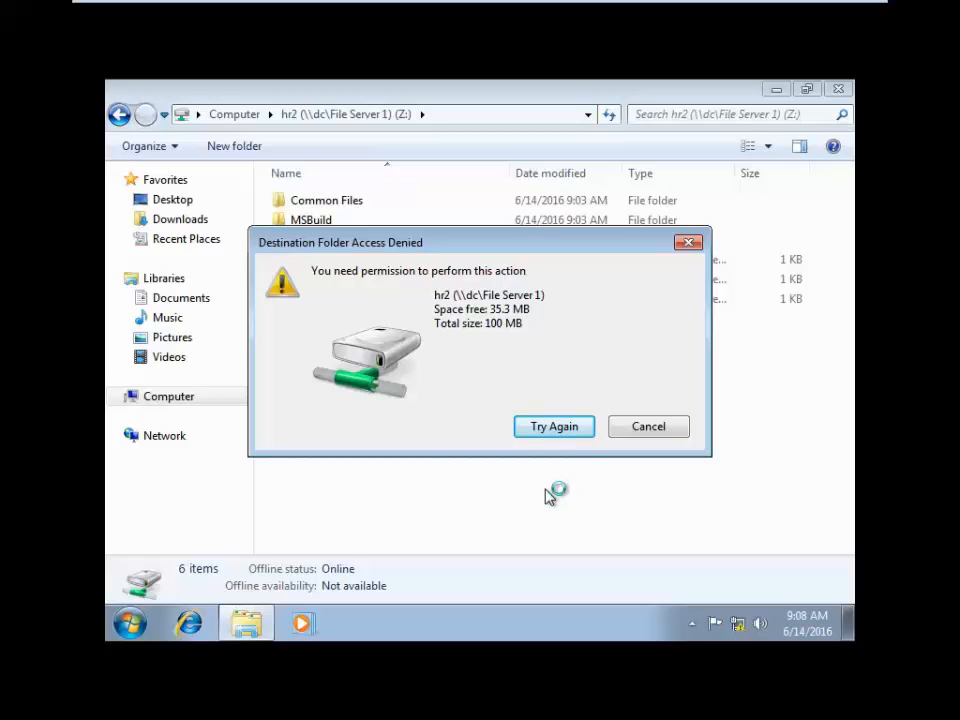
pyautogui.click(688, 243)
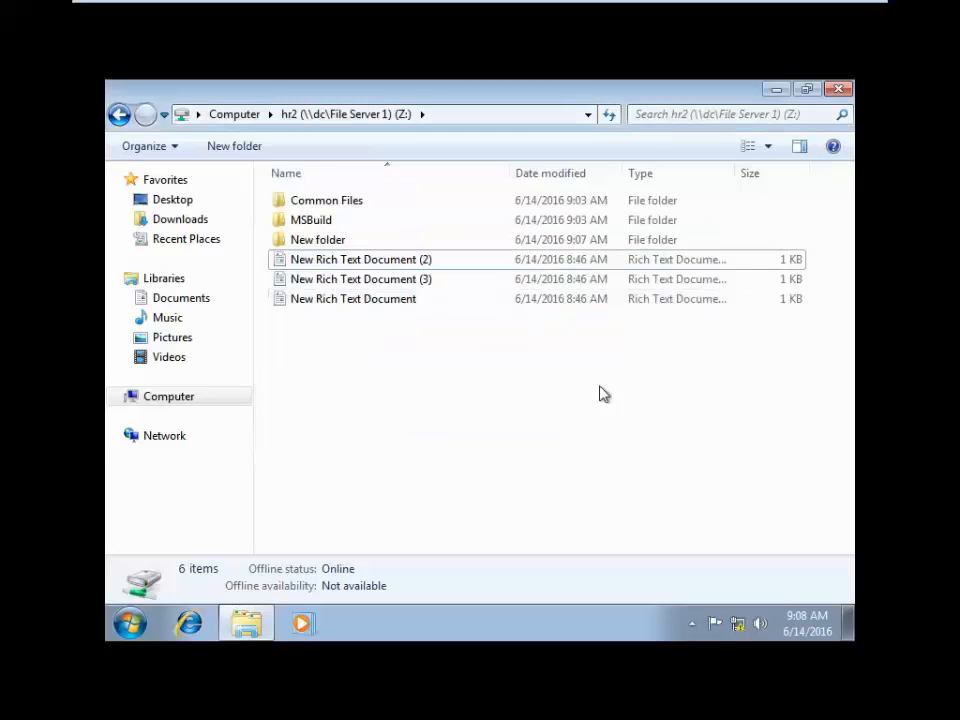
pyautogui.rightClick(420, 391)
pyautogui.click(474, 214)
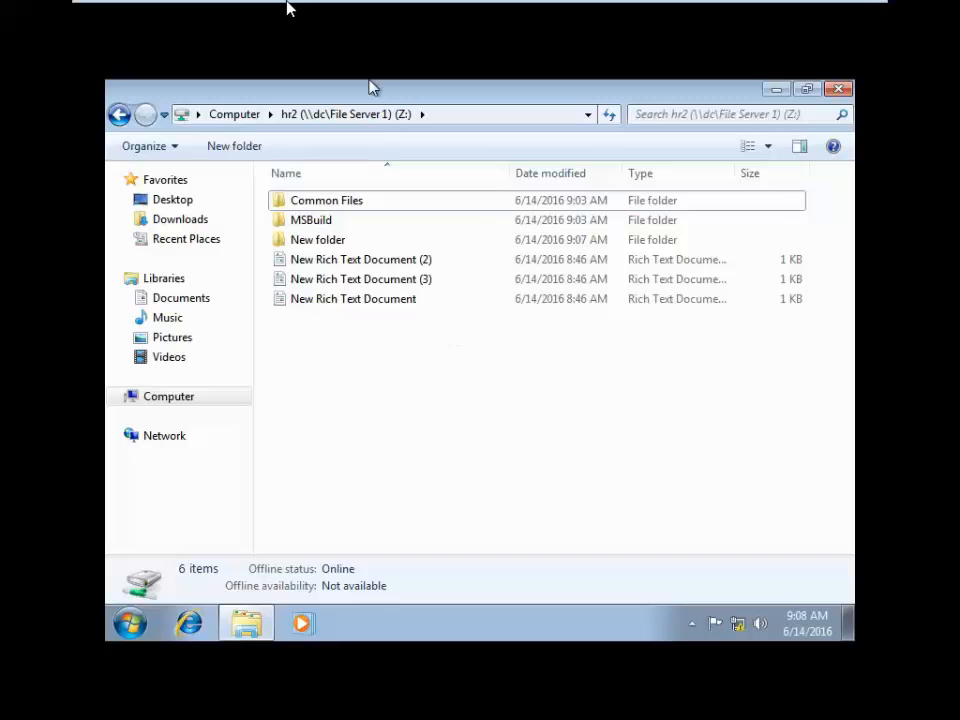
# - On the server, open the hr2 quota's properties and change its limit from 100 to 200 MB
pyautogui.moveTo(285, 15)
pyautogui.click(237, 18)
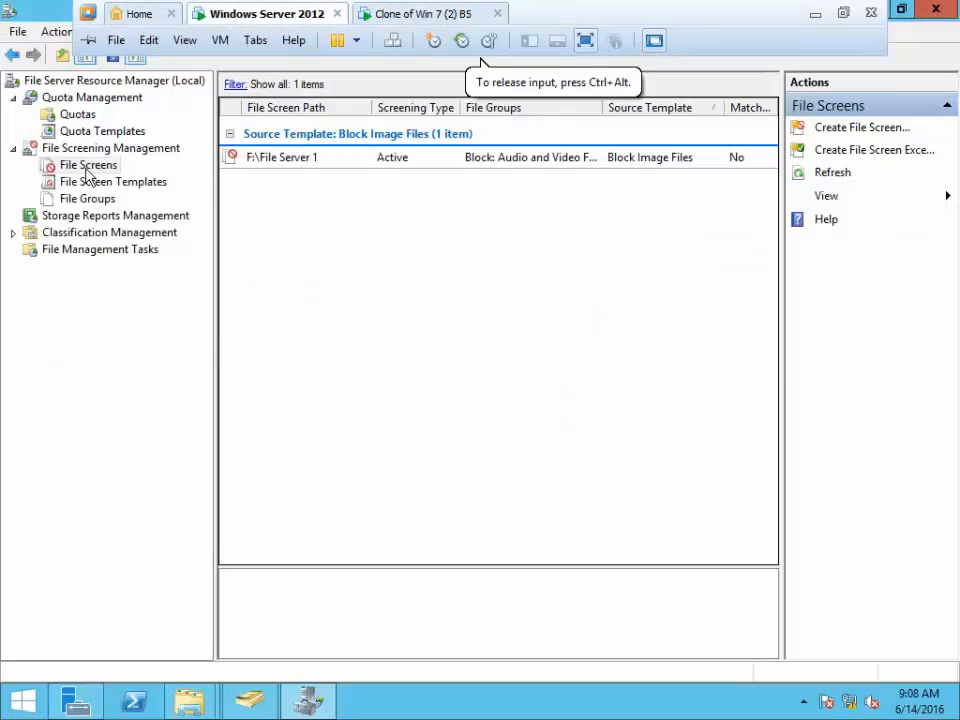
pyautogui.click(74, 116)
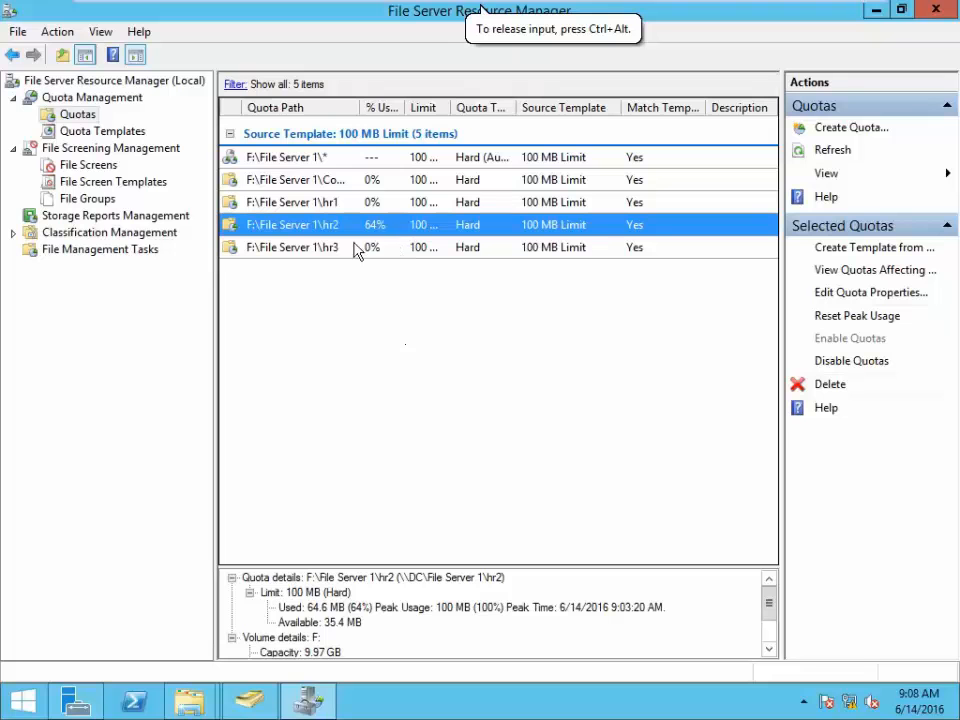
pyautogui.rightClick(326, 229)
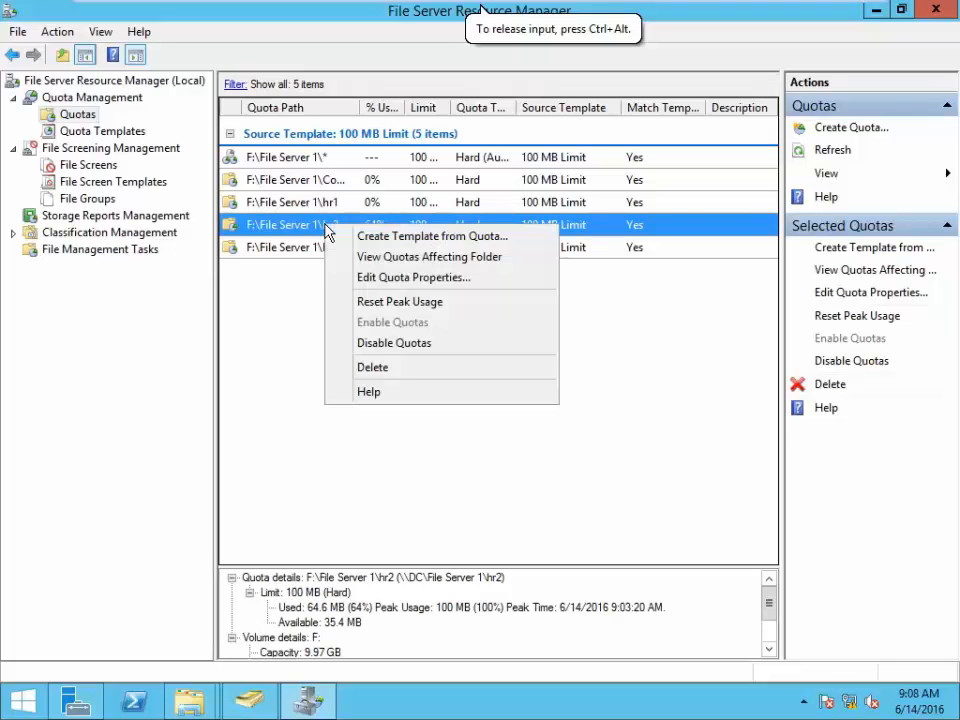
pyautogui.click(390, 285)
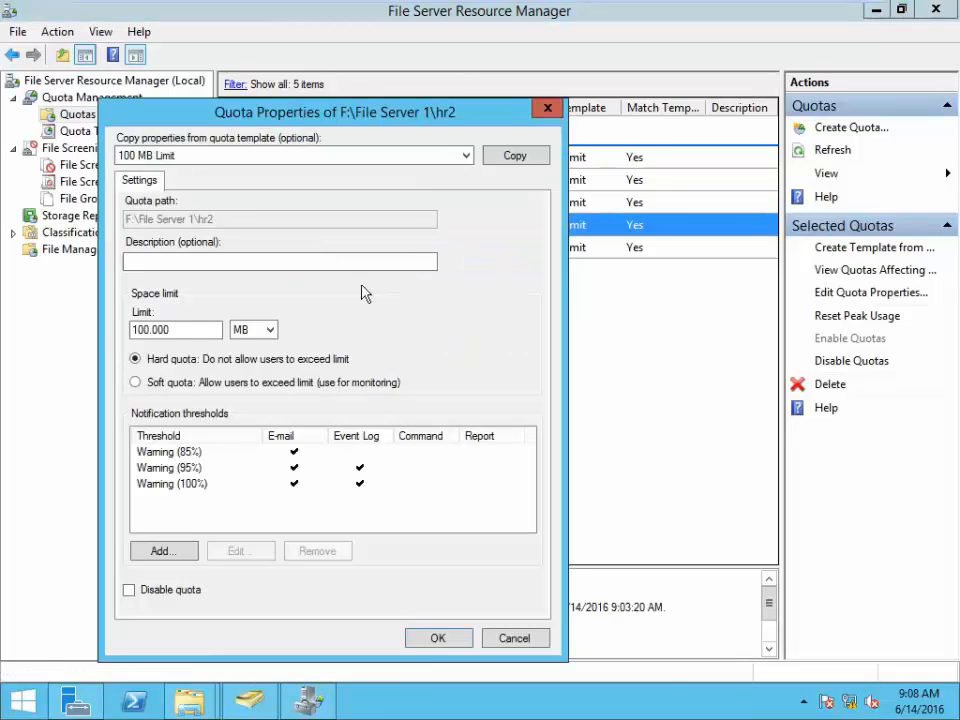
pyautogui.click(133, 330)
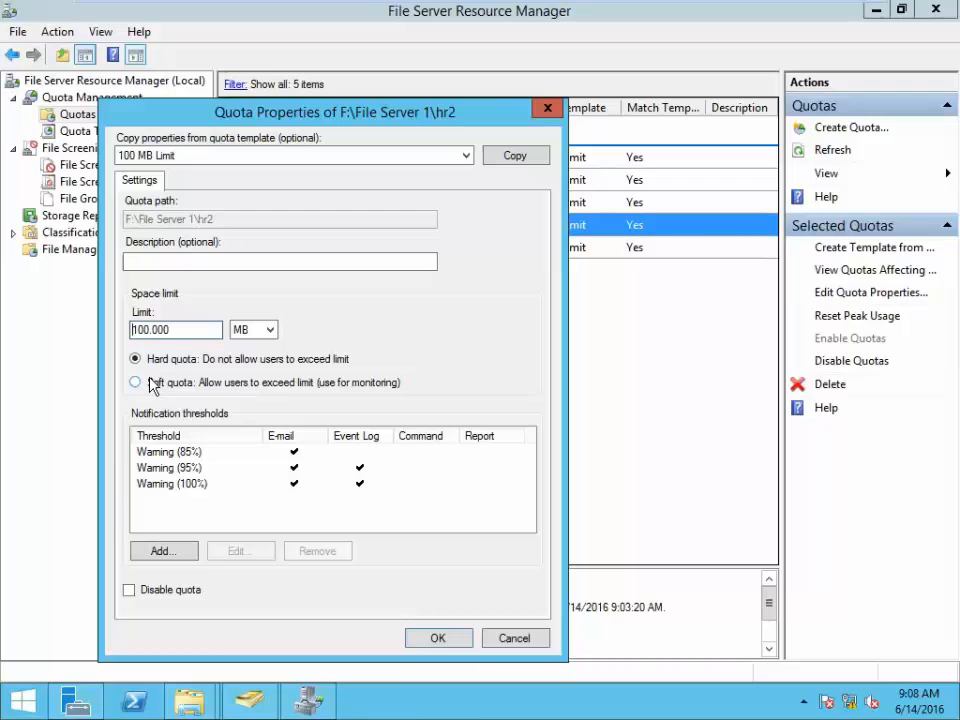
pyautogui.press('Delete')
pyautogui.write('2')
# - Close the hr2 quota properties without saving and refresh the Quotas list, still at 100 MB
pyautogui.click(547, 110)
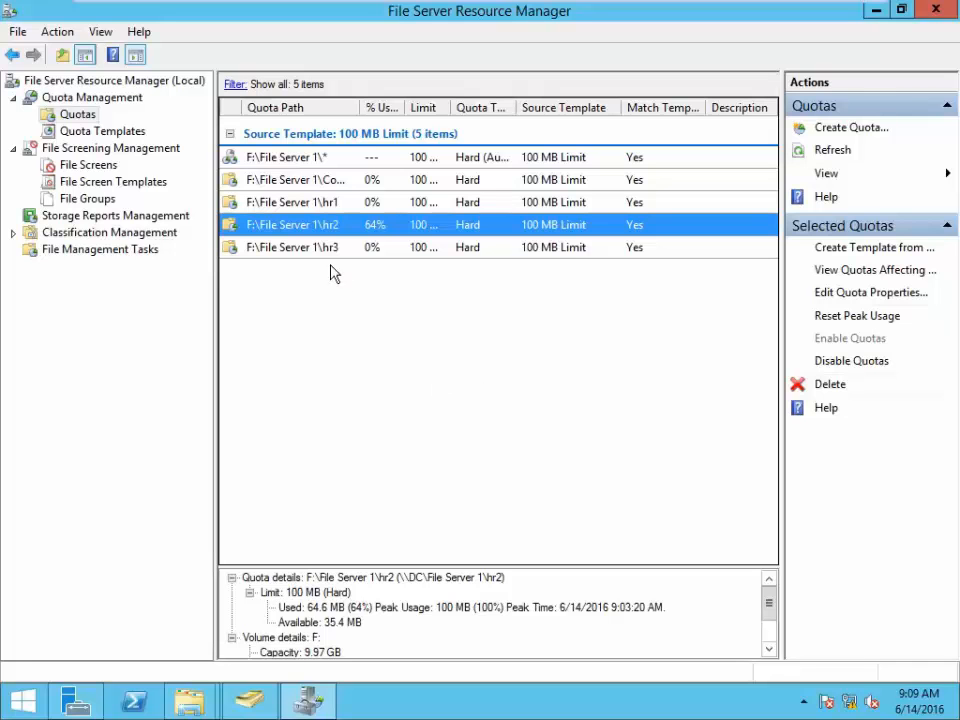
pyautogui.rightClick(318, 230)
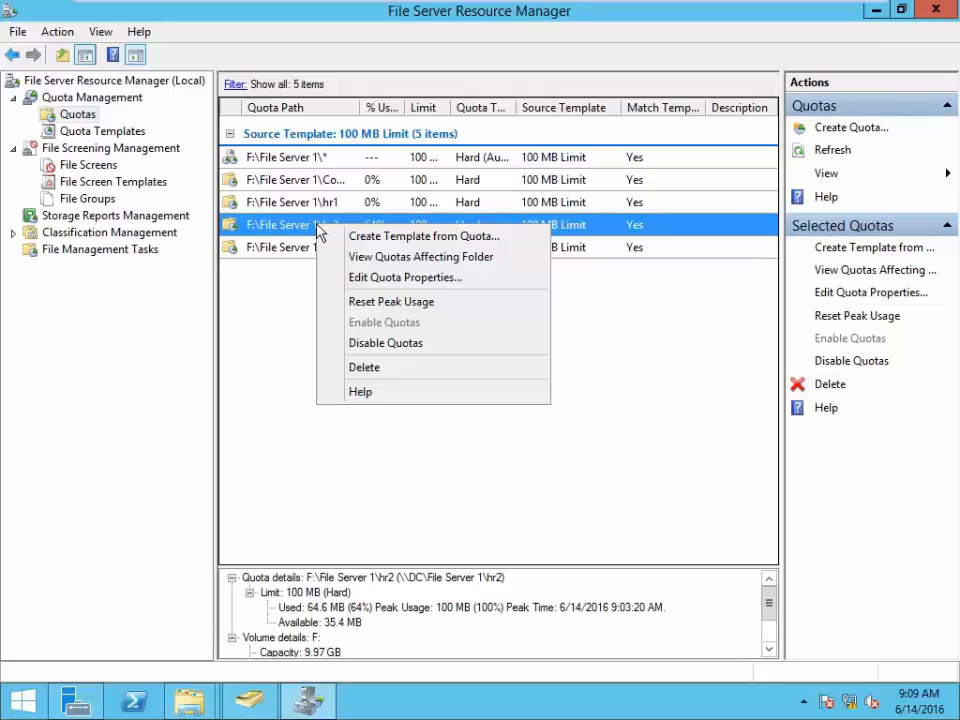
pyautogui.click(289, 386)
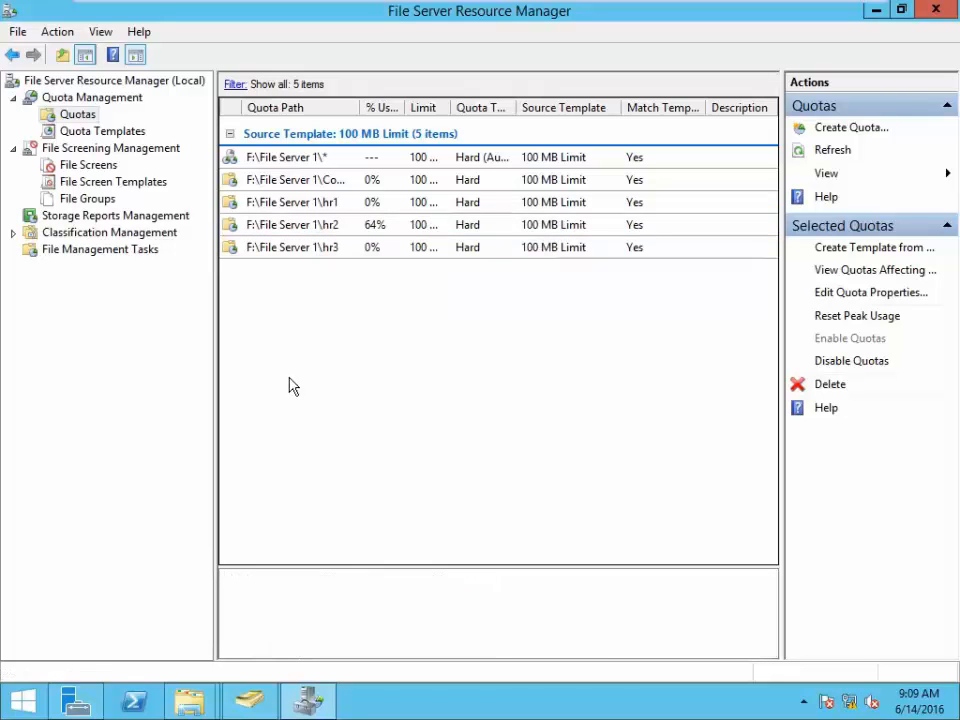
pyautogui.rightClick(335, 360)
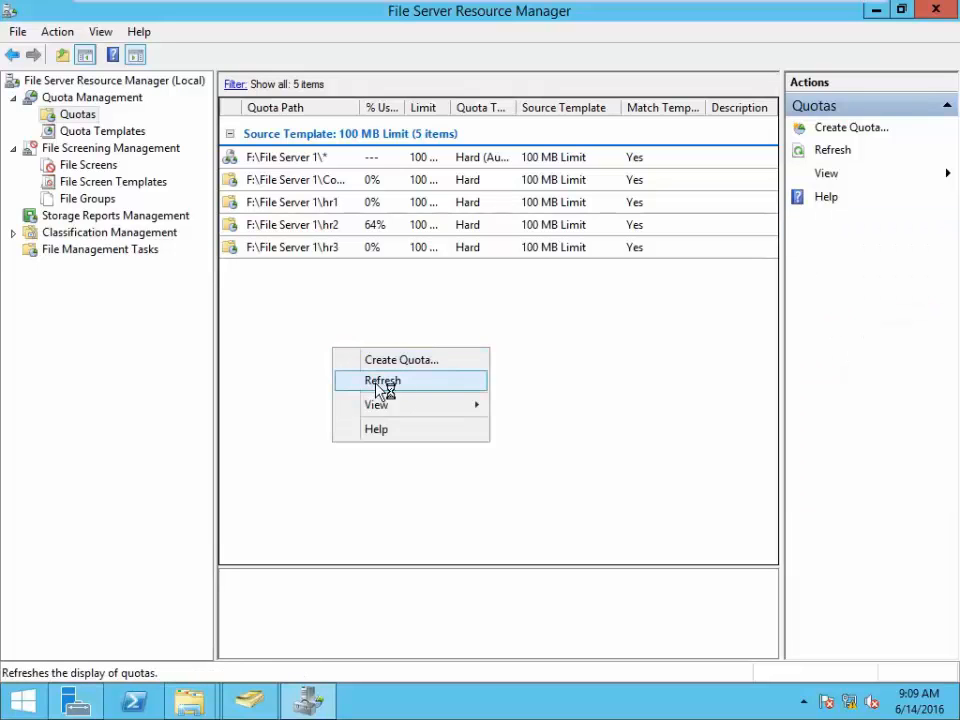
pyautogui.click(380, 383)
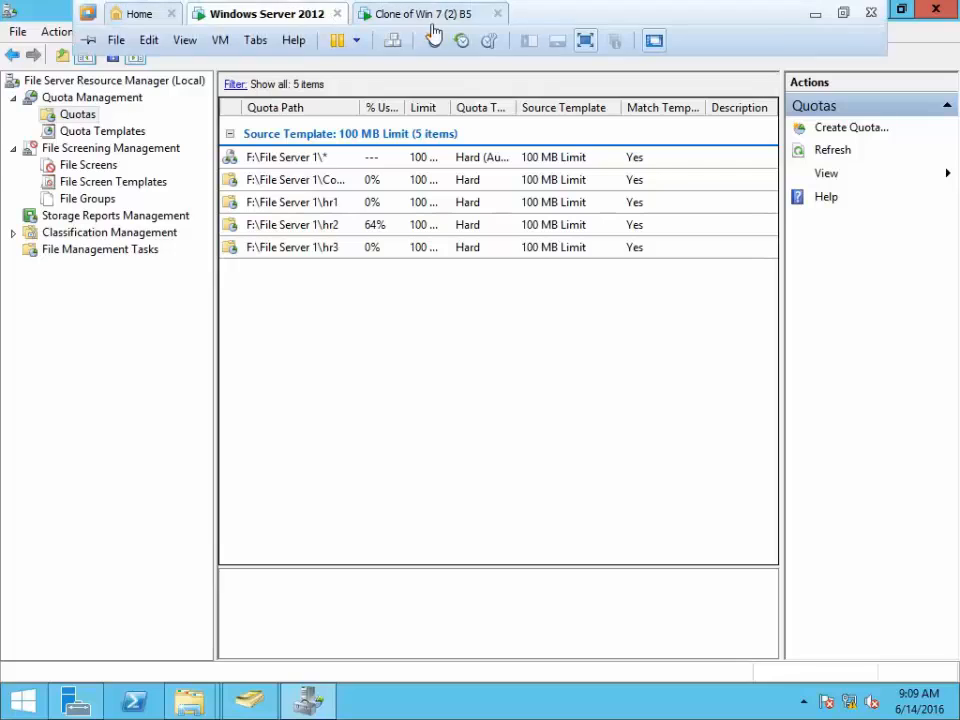
# - On the Windows 7 client, try creating a new bitmap image on Z:; it is denied
pyautogui.click(425, 14)
pyautogui.rightClick(419, 363)
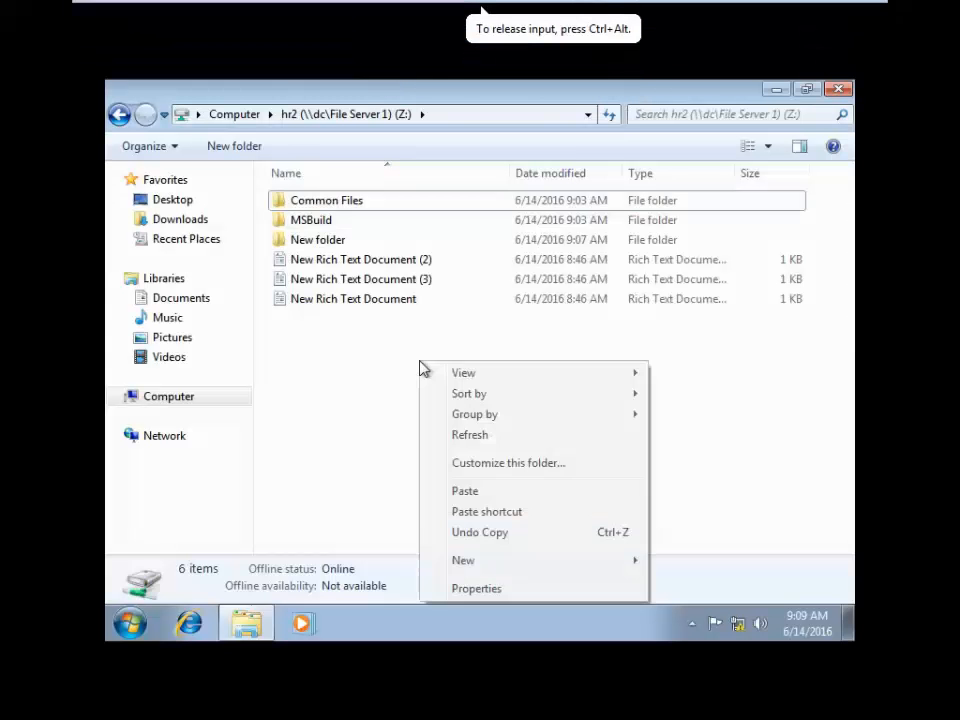
pyautogui.moveTo(544, 562)
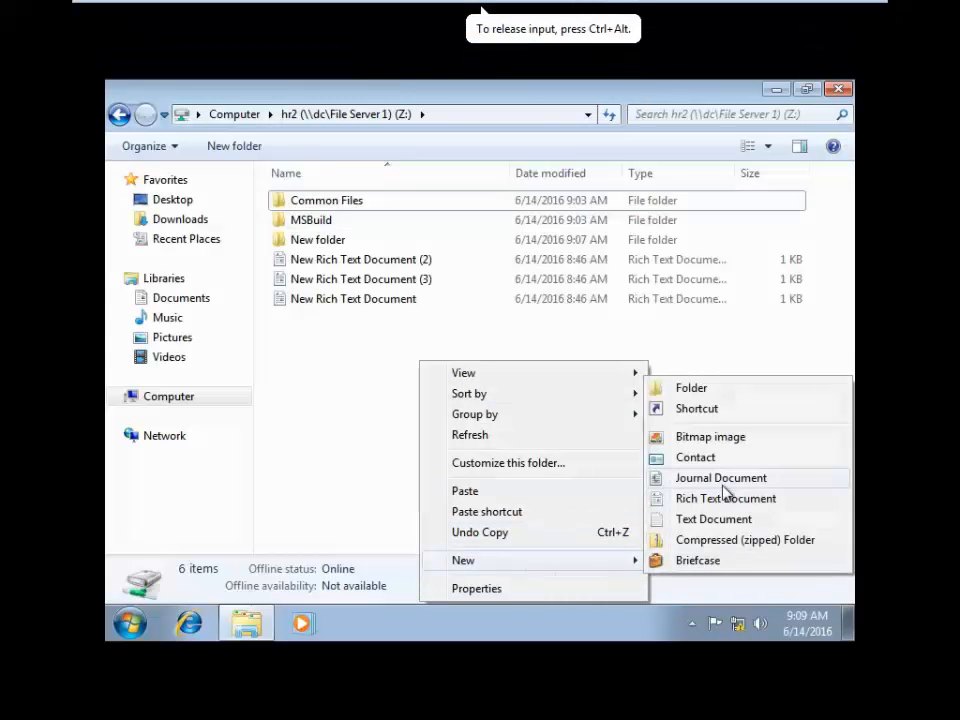
pyautogui.click(720, 440)
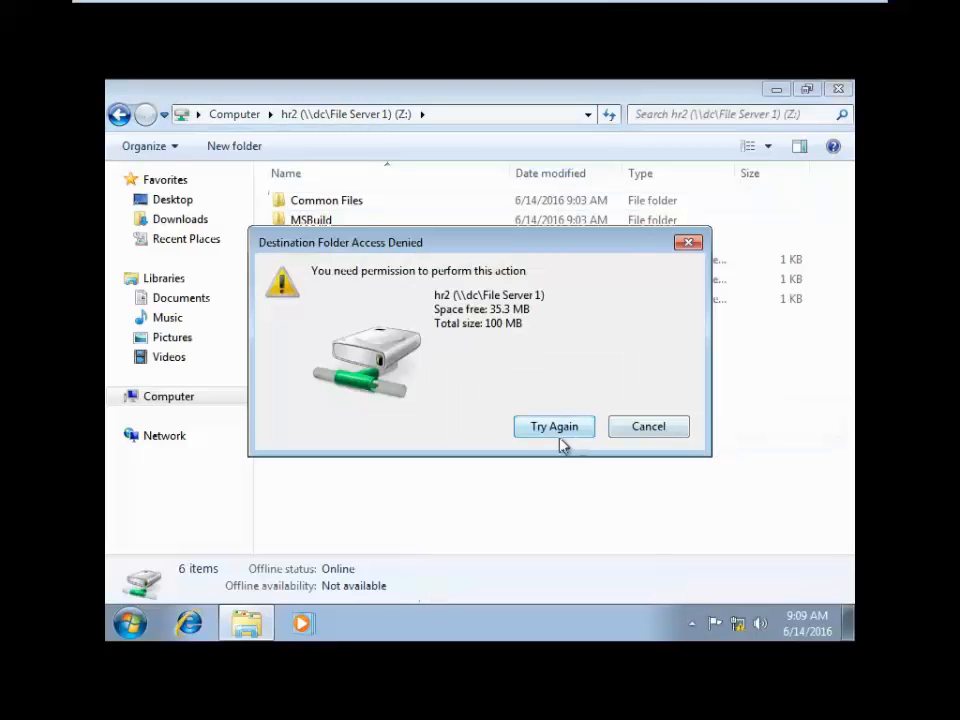
pyautogui.click(699, 248)
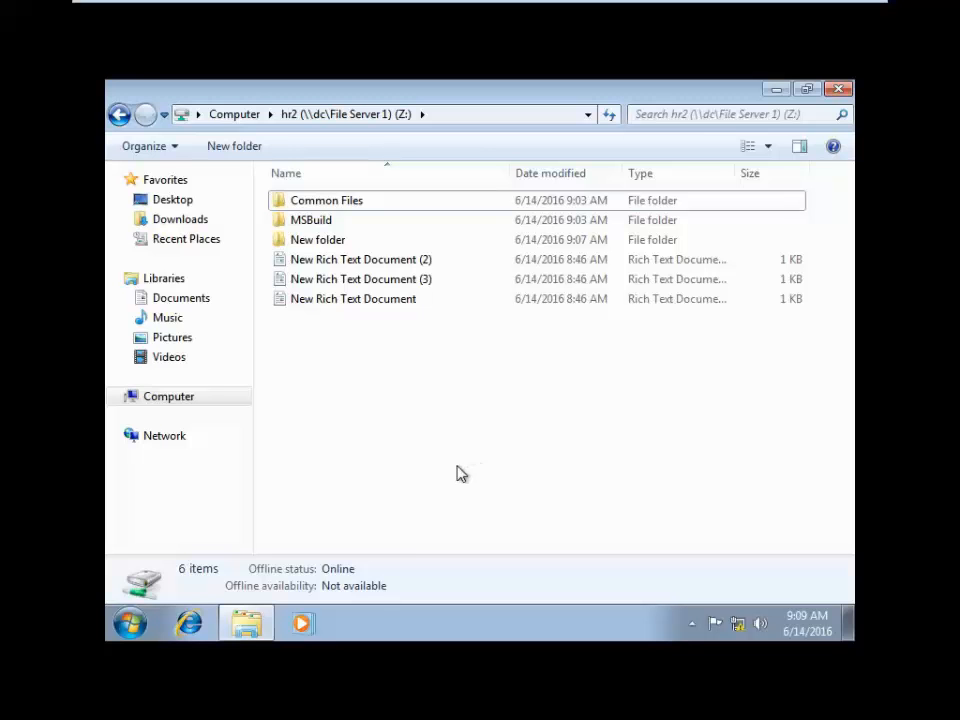
# - Try creating a new text document on Z:, dismiss the denial, and refresh the drive
pyautogui.rightClick(416, 358)
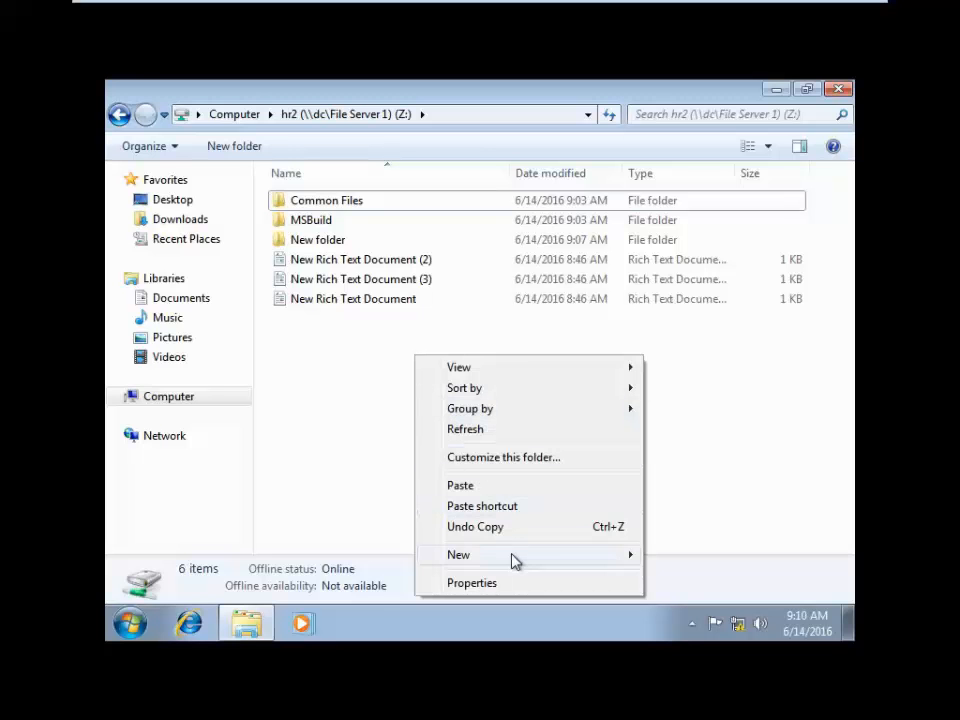
pyautogui.moveTo(512, 558)
pyautogui.click(730, 514)
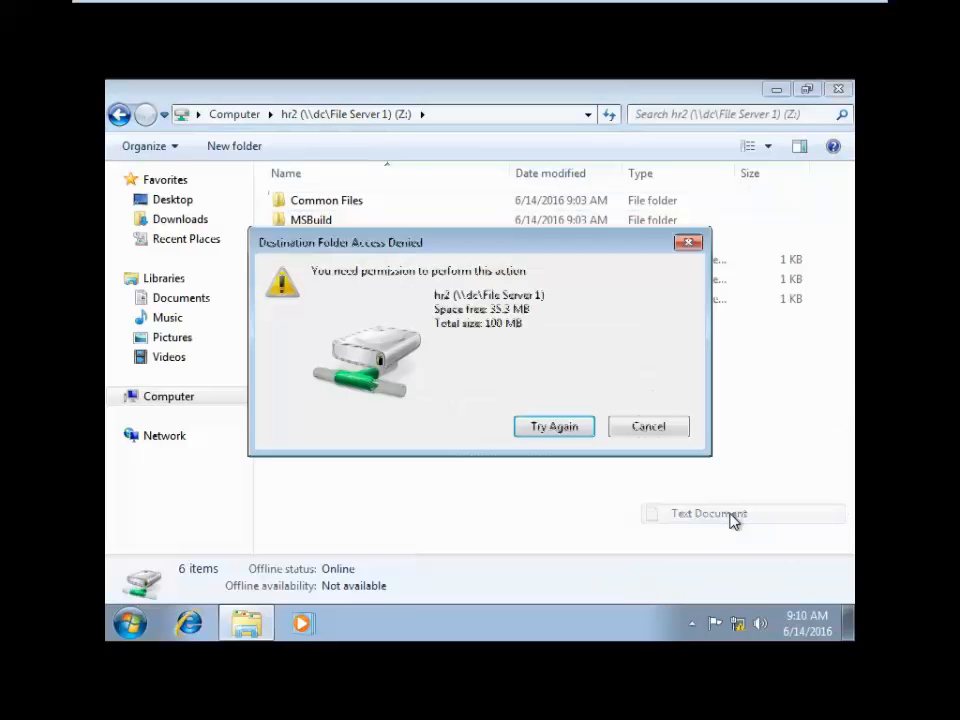
pyautogui.click(688, 242)
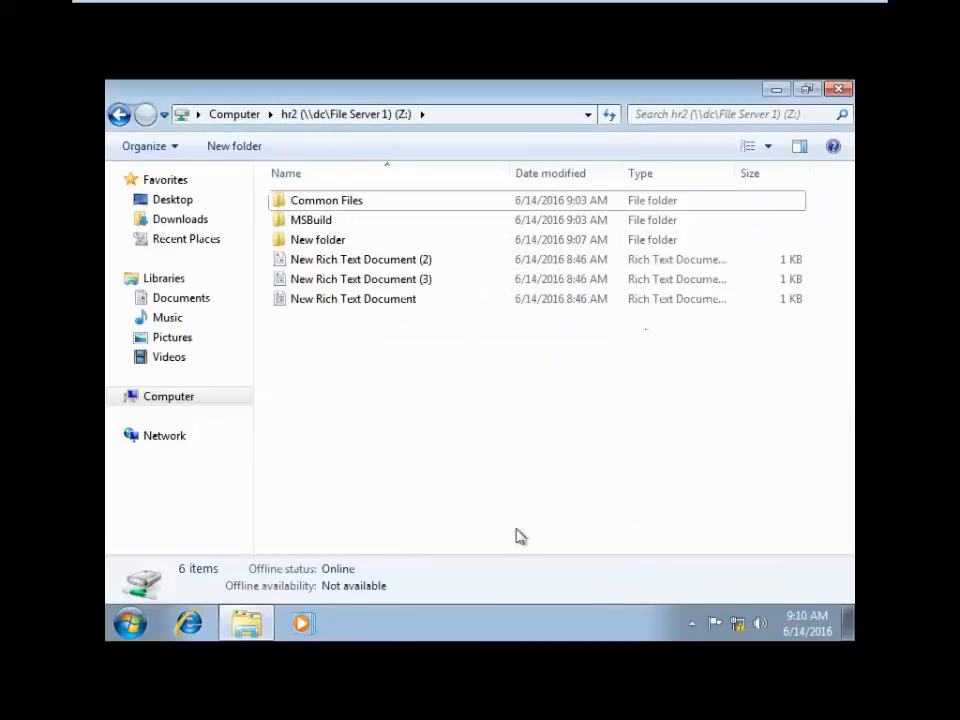
pyautogui.rightClick(384, 420)
pyautogui.click(456, 251)
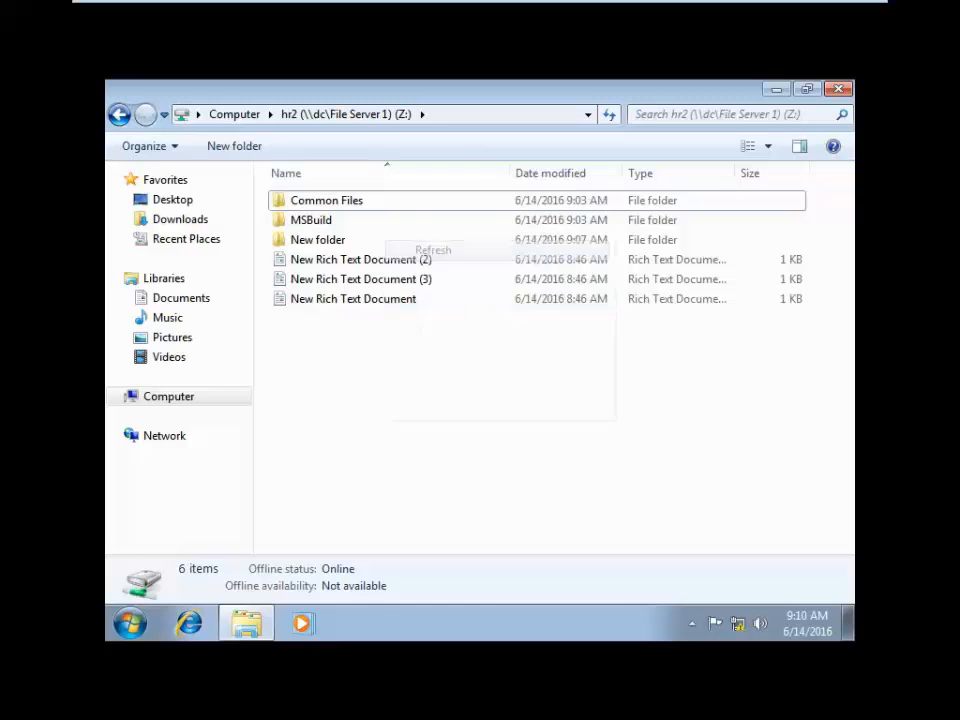
pyautogui.click(131, 623)
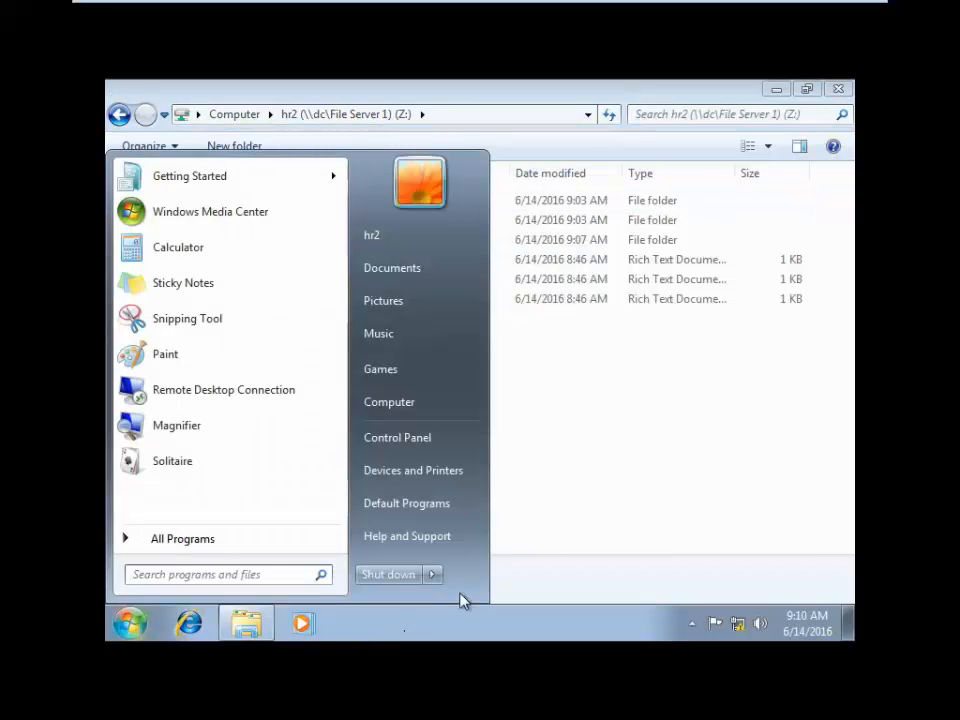
# - Log off the current user and choose to sign in as a different user
pyautogui.moveTo(442, 581)
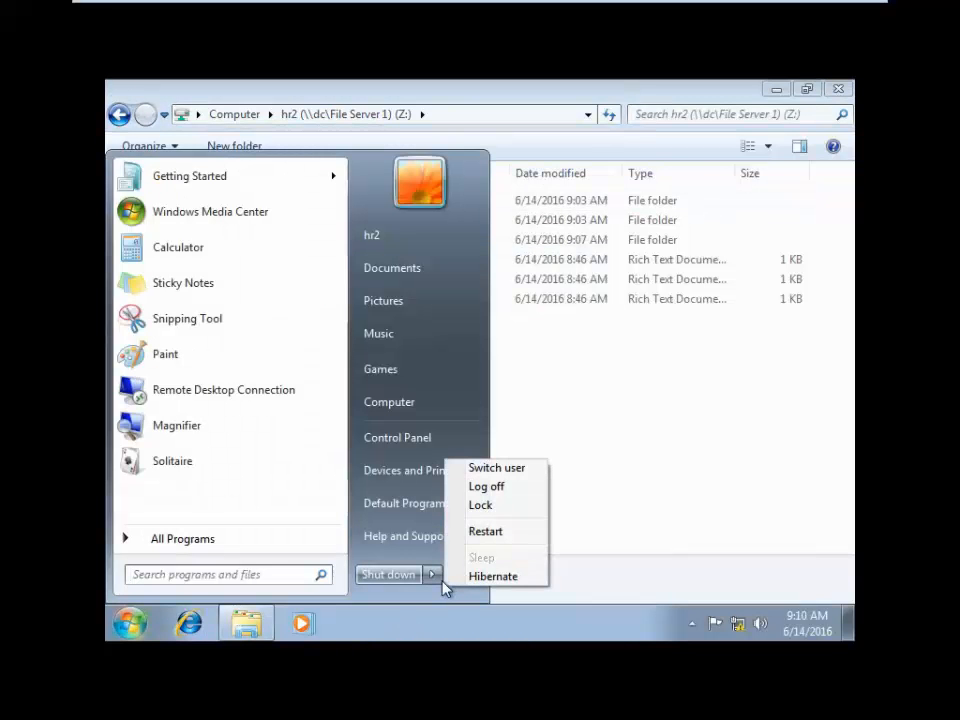
pyautogui.click(504, 489)
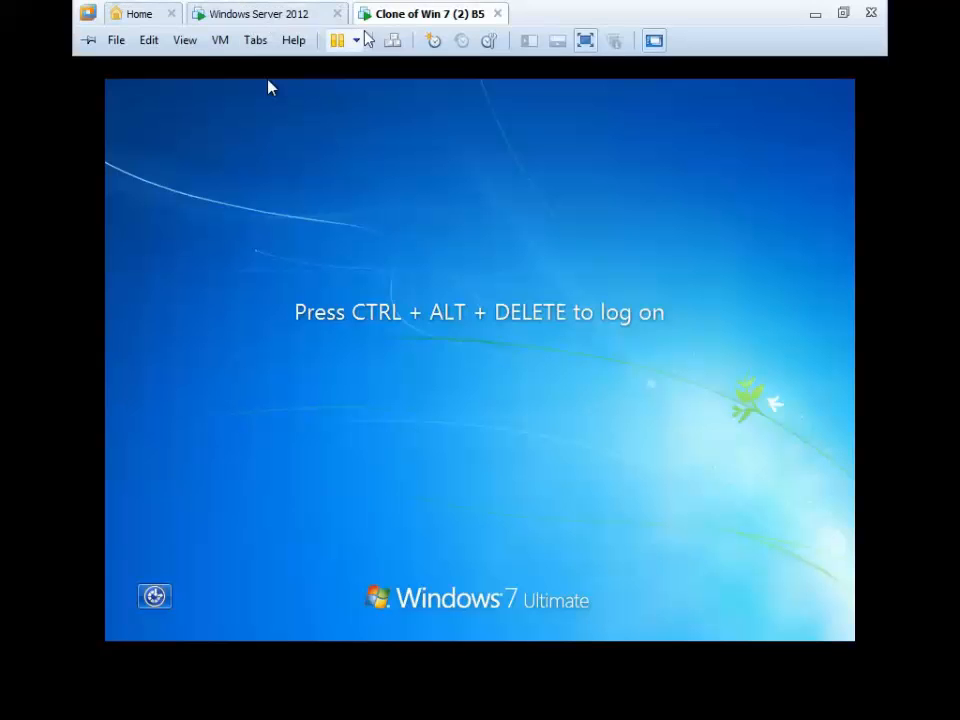
pyautogui.click(392, 40)
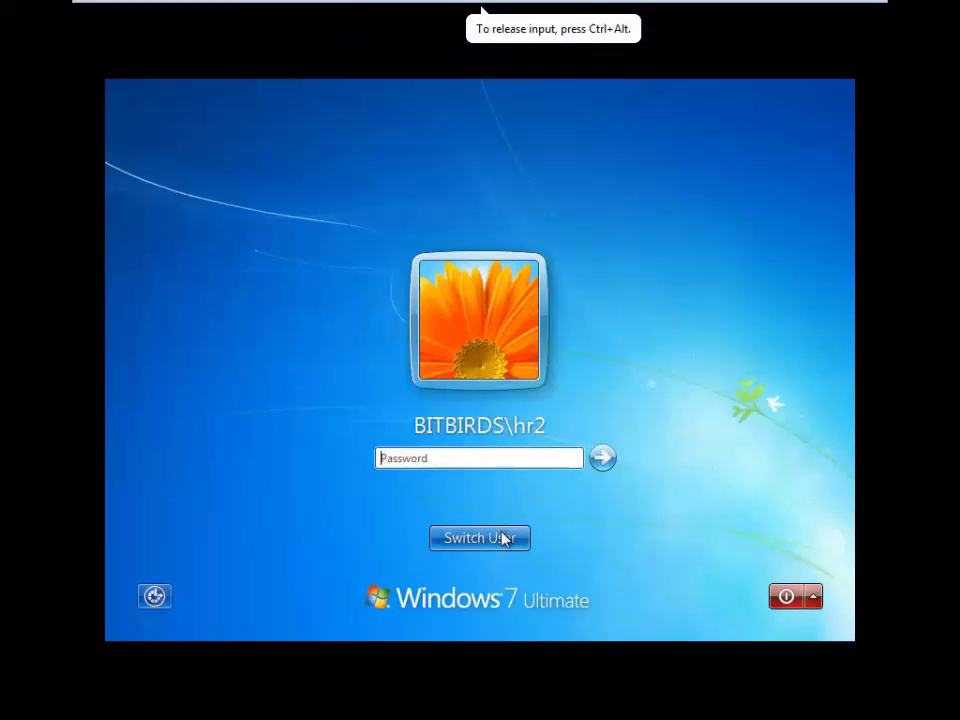
pyautogui.click(504, 538)
pyautogui.click(585, 441)
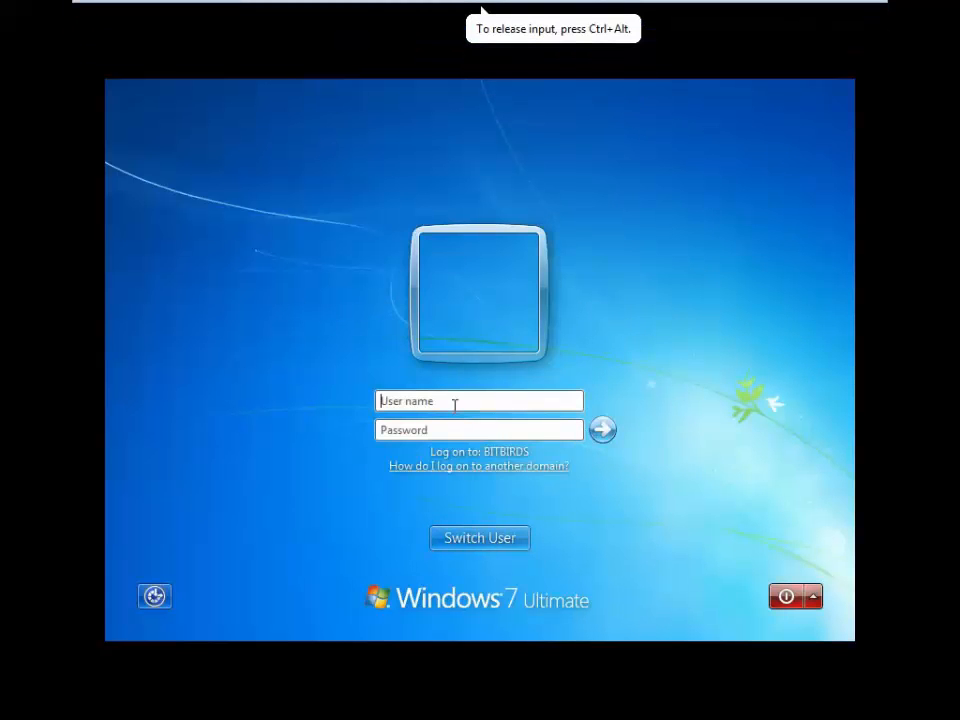
# - Enter the other HR account's username and password and sign in
pyautogui.write('hr3')
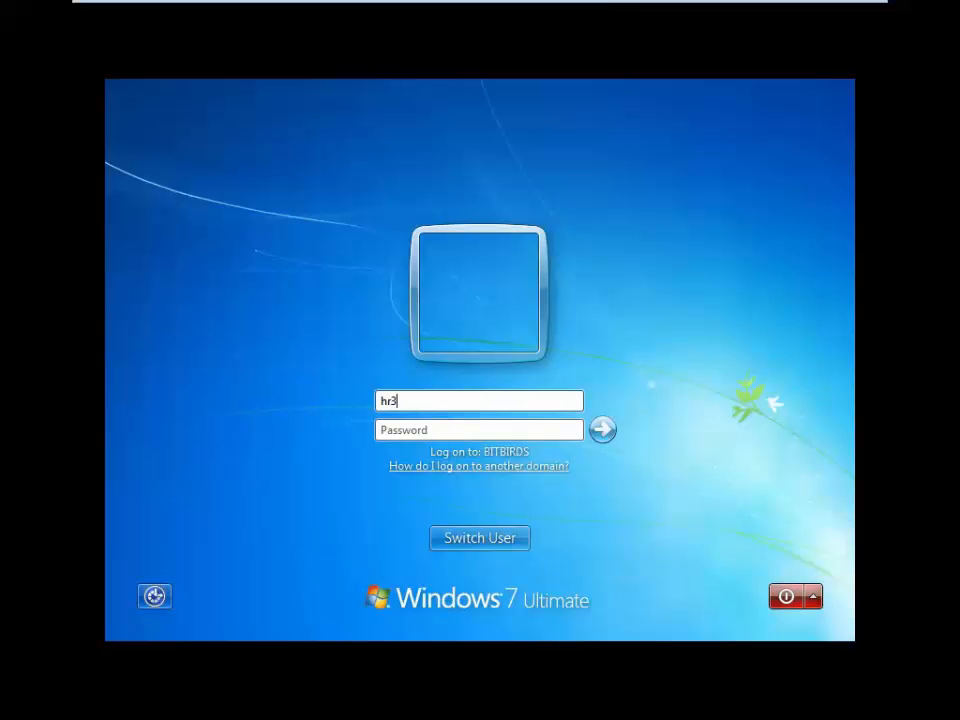
pyautogui.press('Tab')
pyautogui.write('•••')
pyautogui.press('Return')
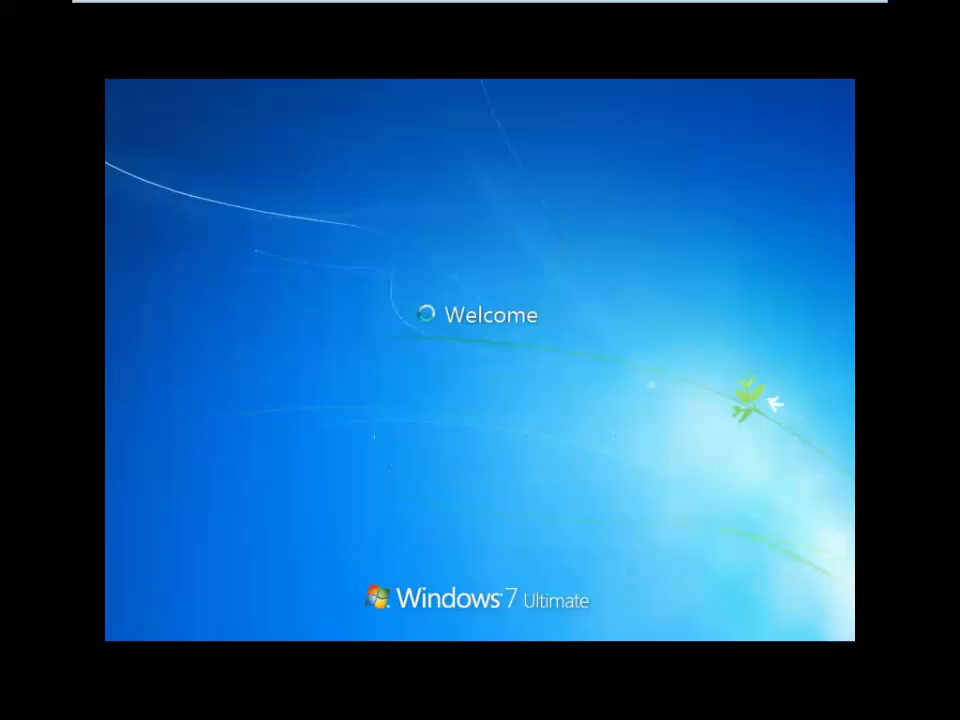
pyautogui.moveTo(338, 16)
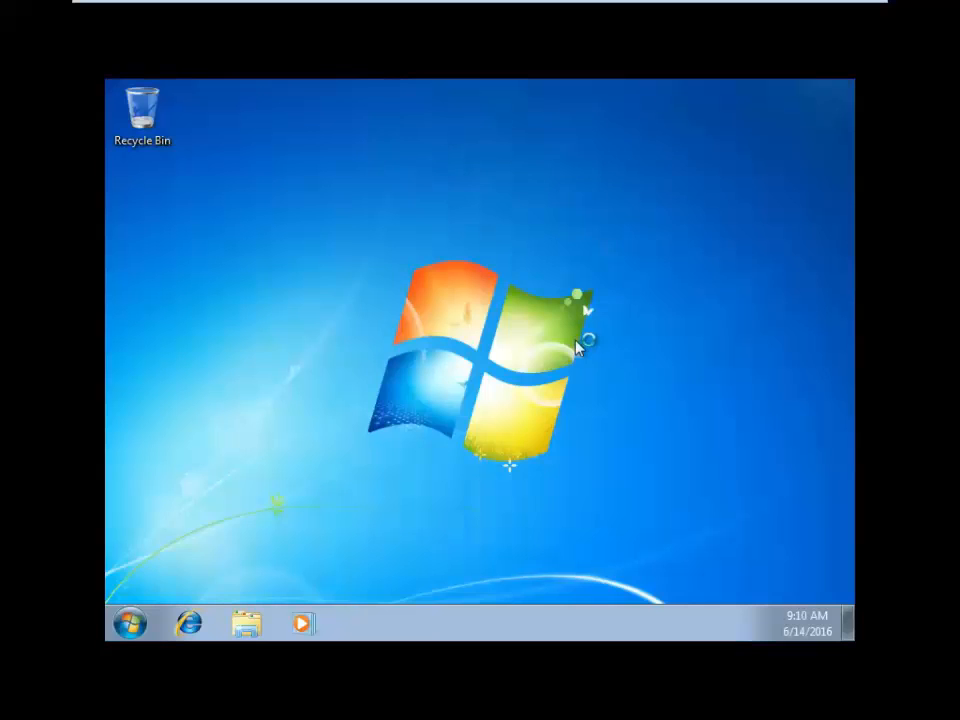
# - On the server, review the File Server 1 screen, the Block Audio and Video Files template, and File Groups
pyautogui.moveTo(279, 35)
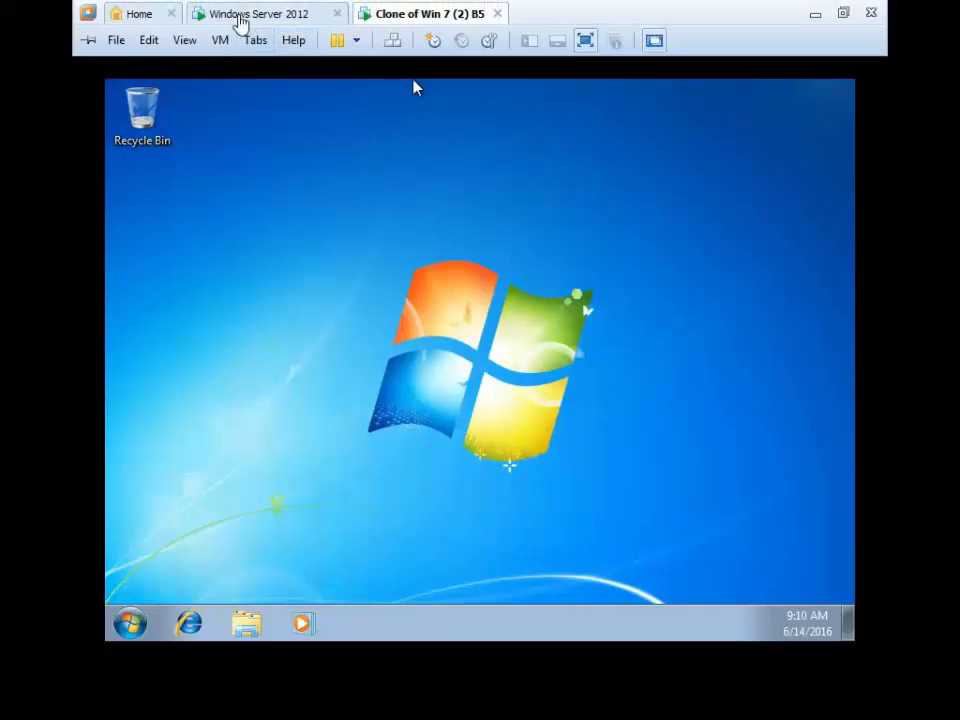
pyautogui.click(240, 21)
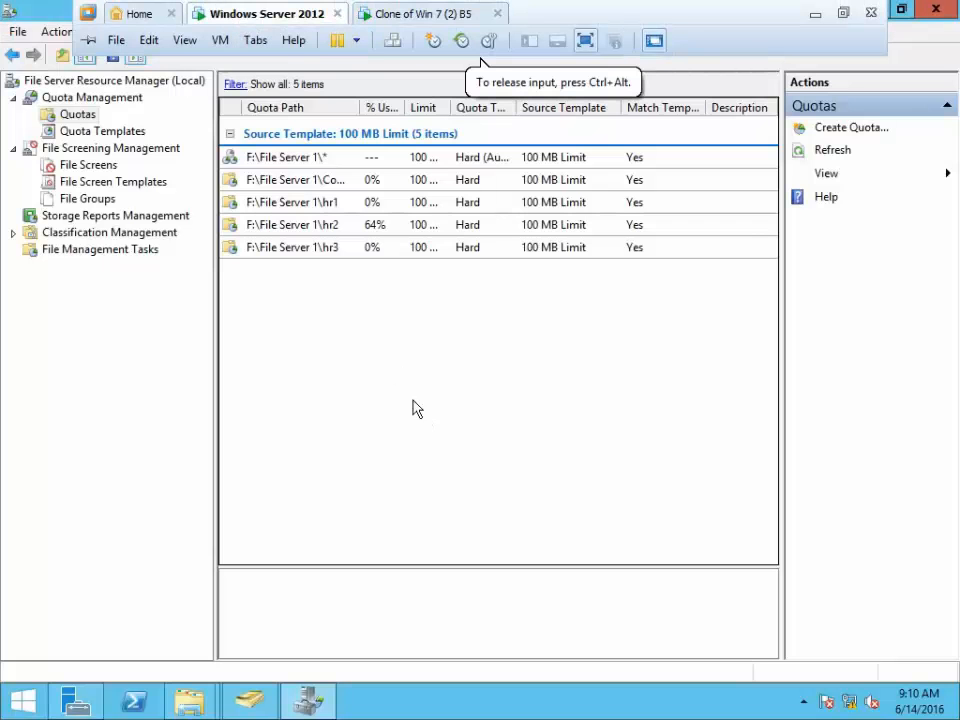
pyautogui.click(90, 166)
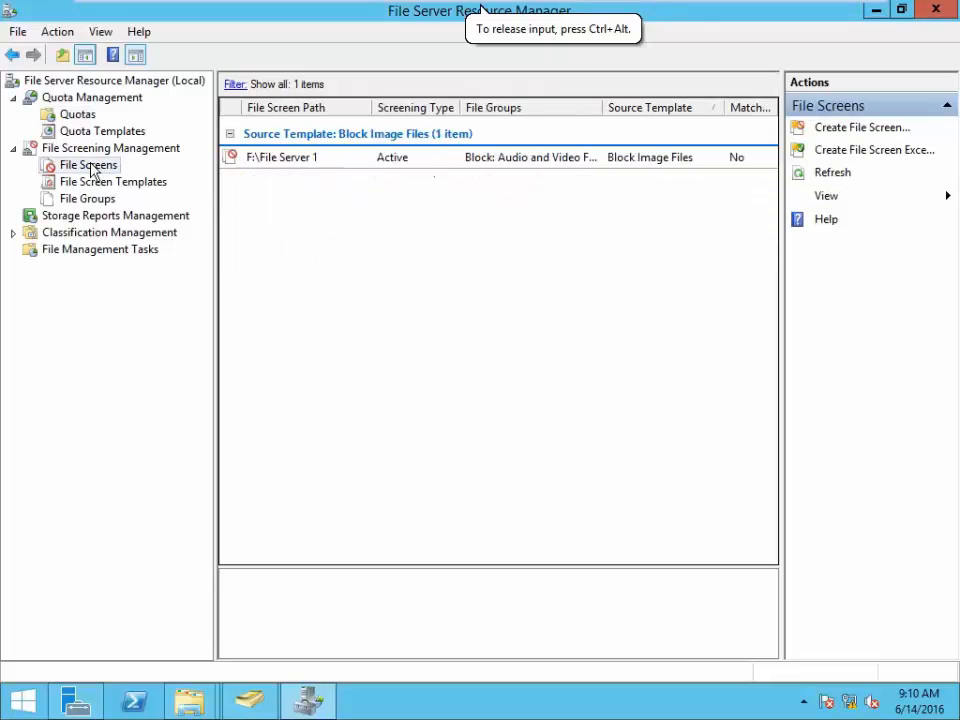
pyautogui.click(423, 162)
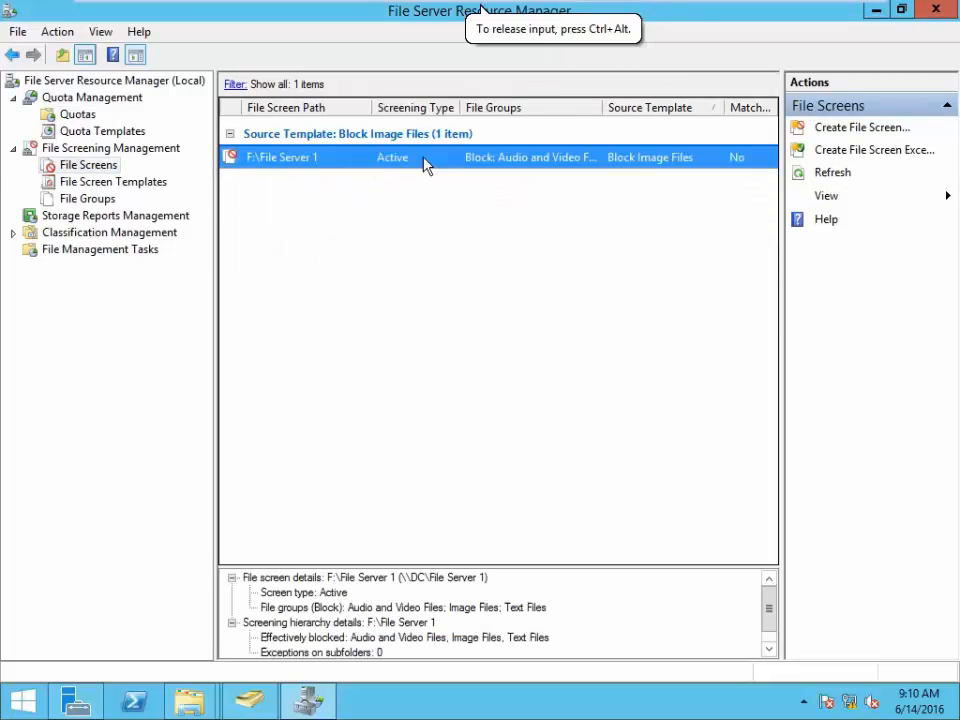
pyautogui.click(128, 189)
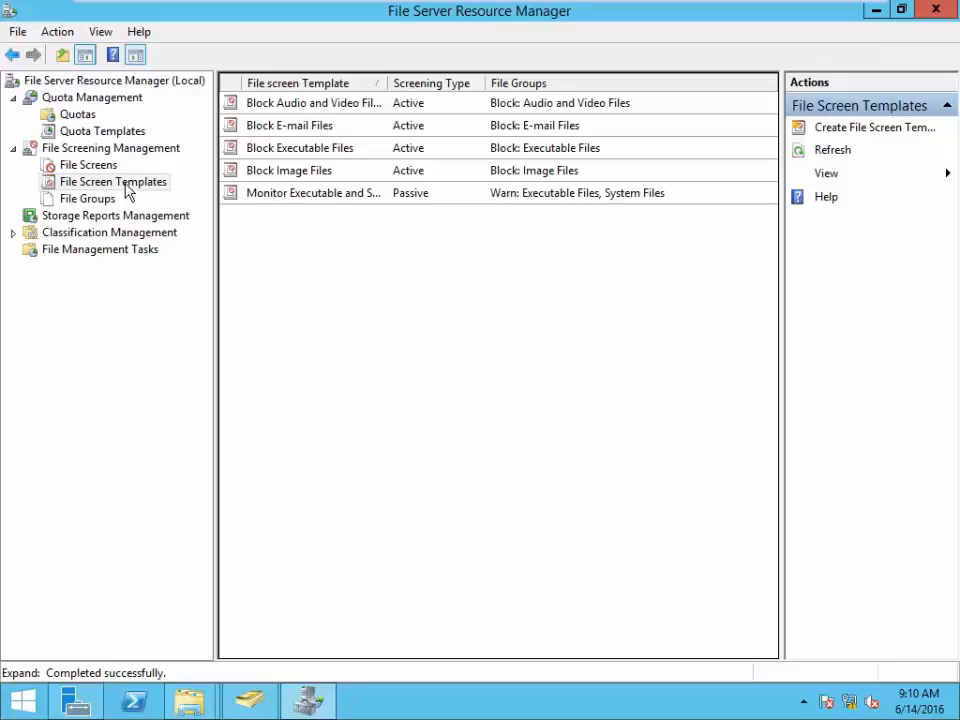
pyautogui.click(335, 109)
pyautogui.click(75, 199)
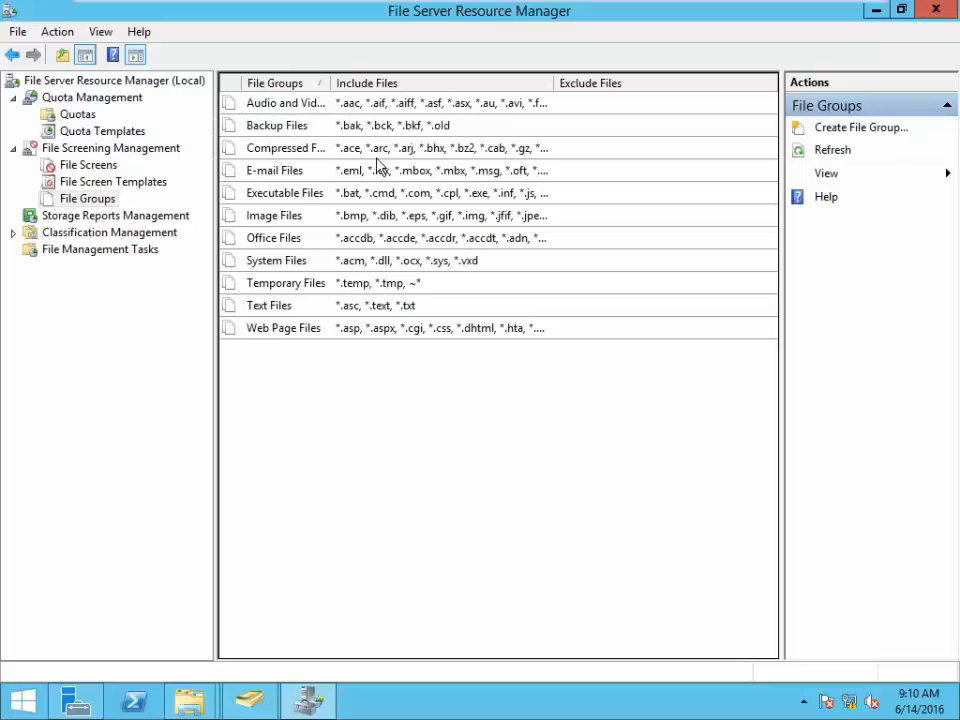
# - Add the *.srt pattern to the Audio and Video Files group's include list and close its properties
pyautogui.rightClick(378, 104)
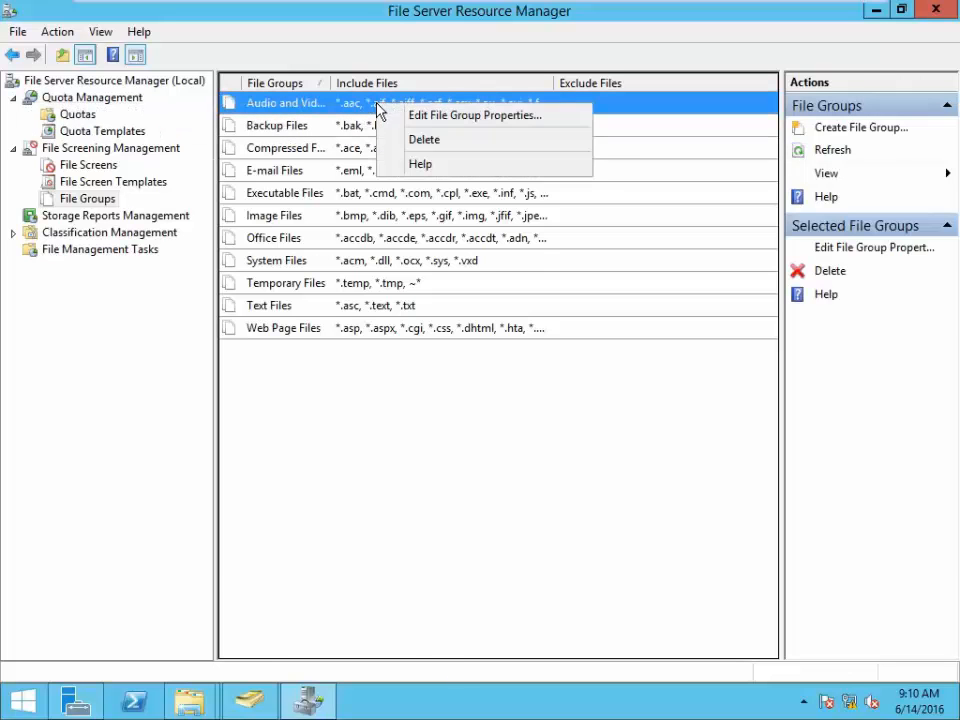
pyautogui.click(424, 121)
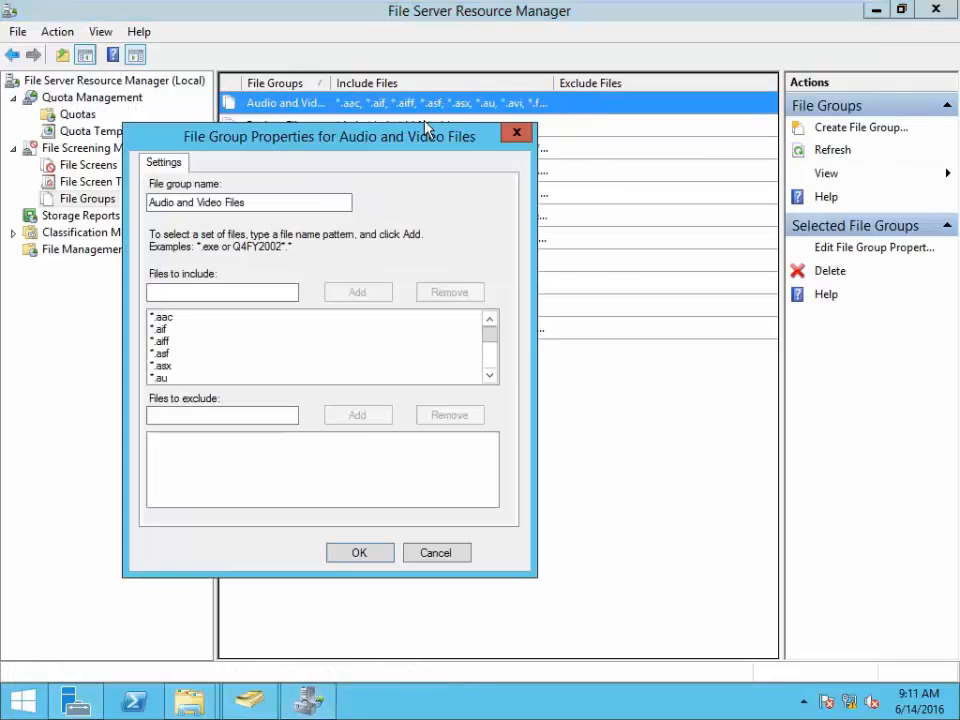
pyautogui.click(162, 330)
pyautogui.scroll(-10, 174, 376)
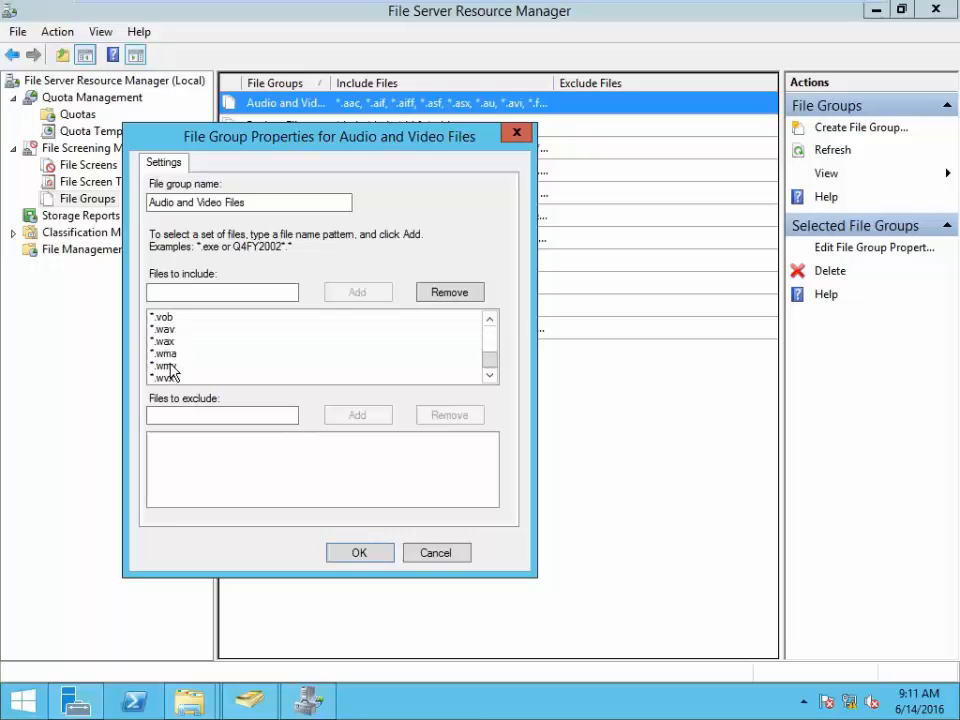
pyautogui.scroll(10, 175, 360)
pyautogui.click(200, 290)
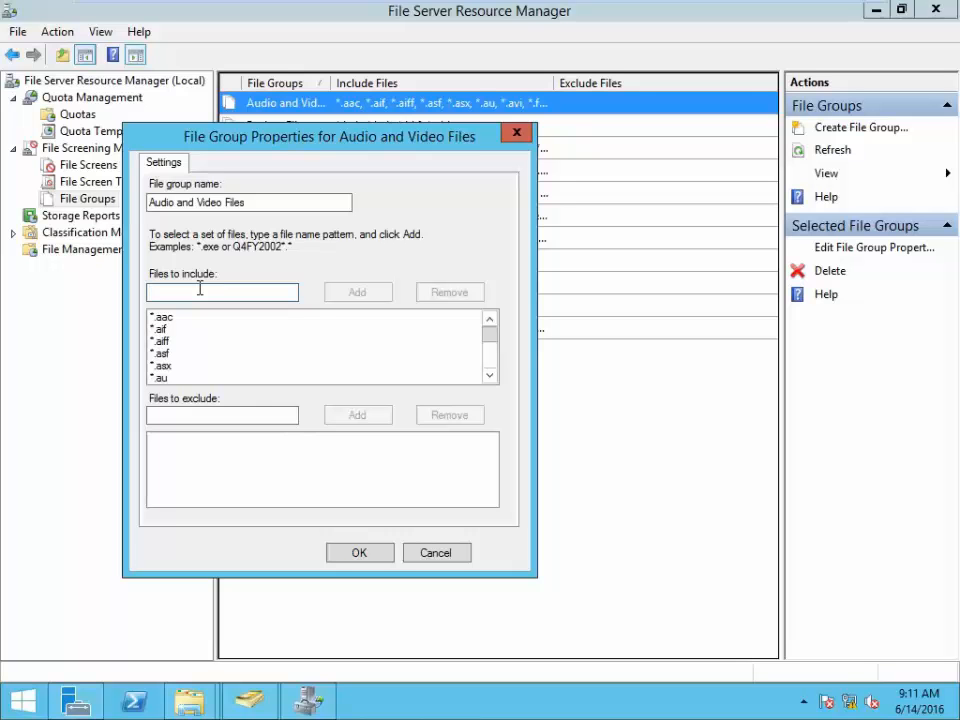
pyautogui.write('*.srt')
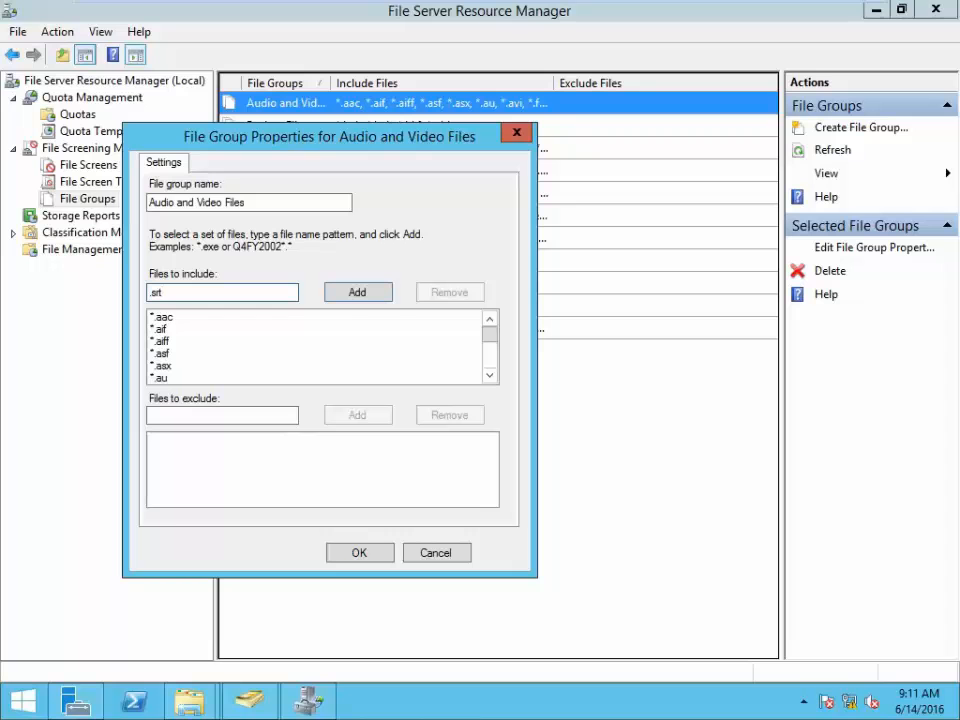
pyautogui.click(363, 297)
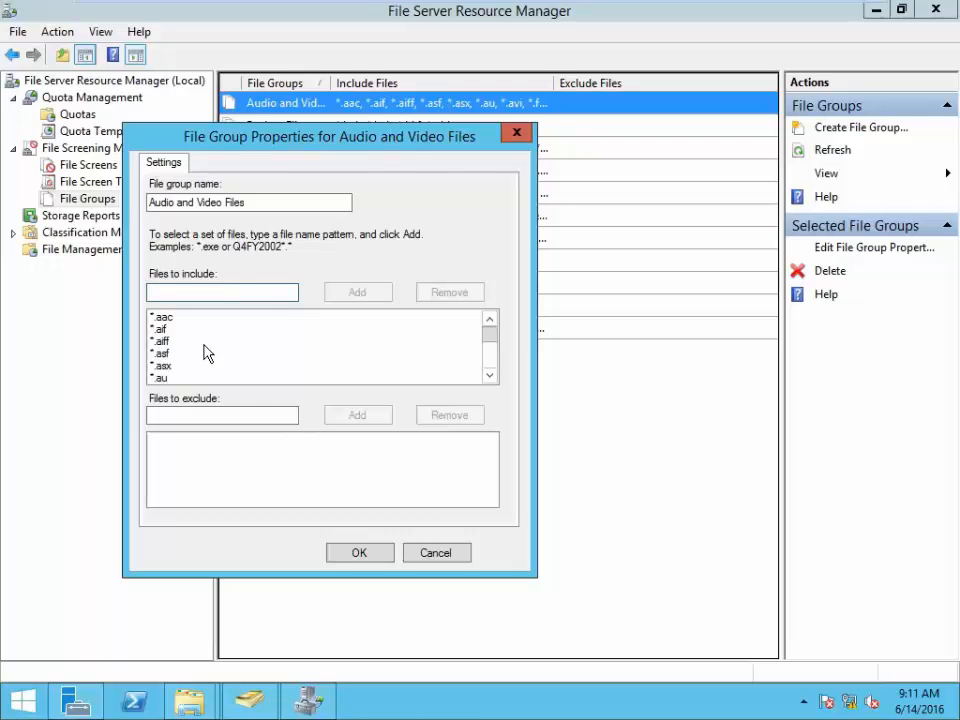
pyautogui.click(517, 134)
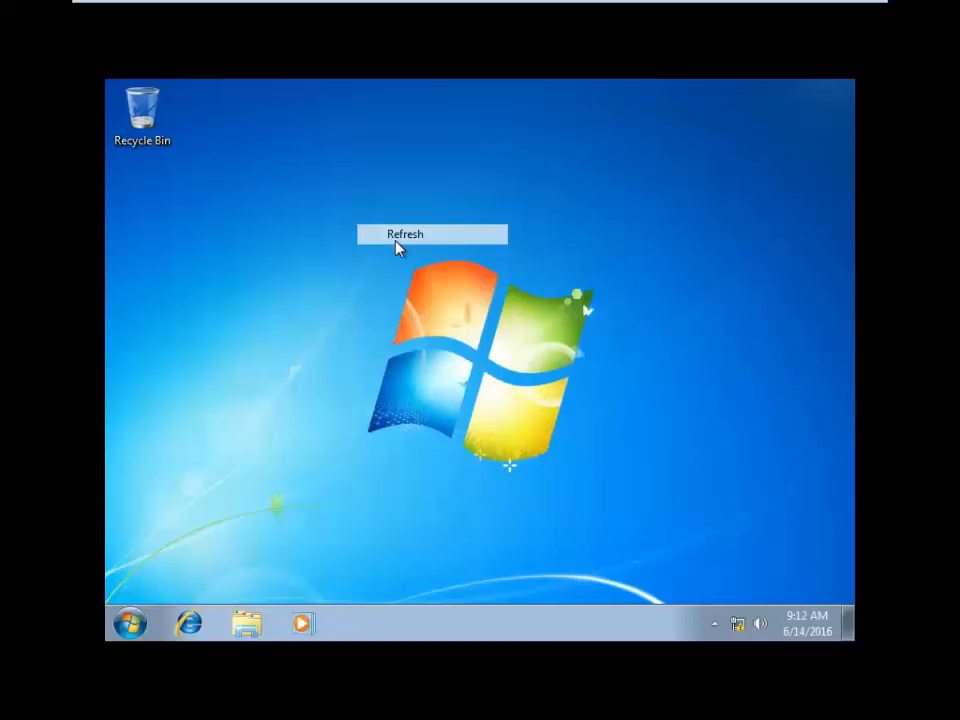
# - Refresh the Win7 desktop and open the hr3 (Z:) network drive from Computer
pyautogui.rightClick(354, 183)
pyautogui.click(388, 236)
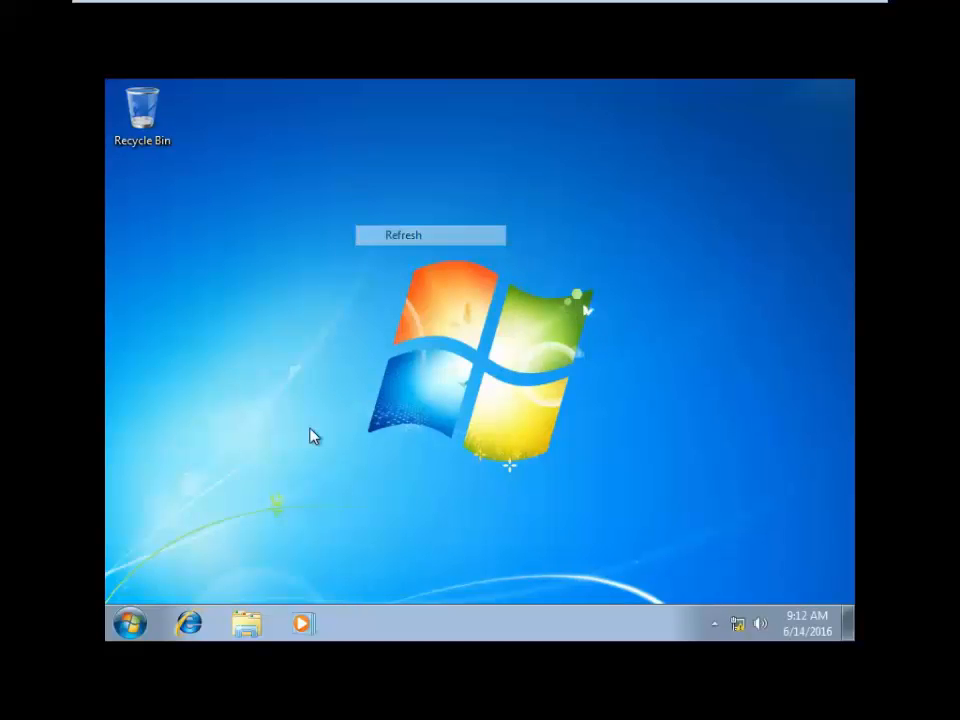
pyautogui.click(129, 623)
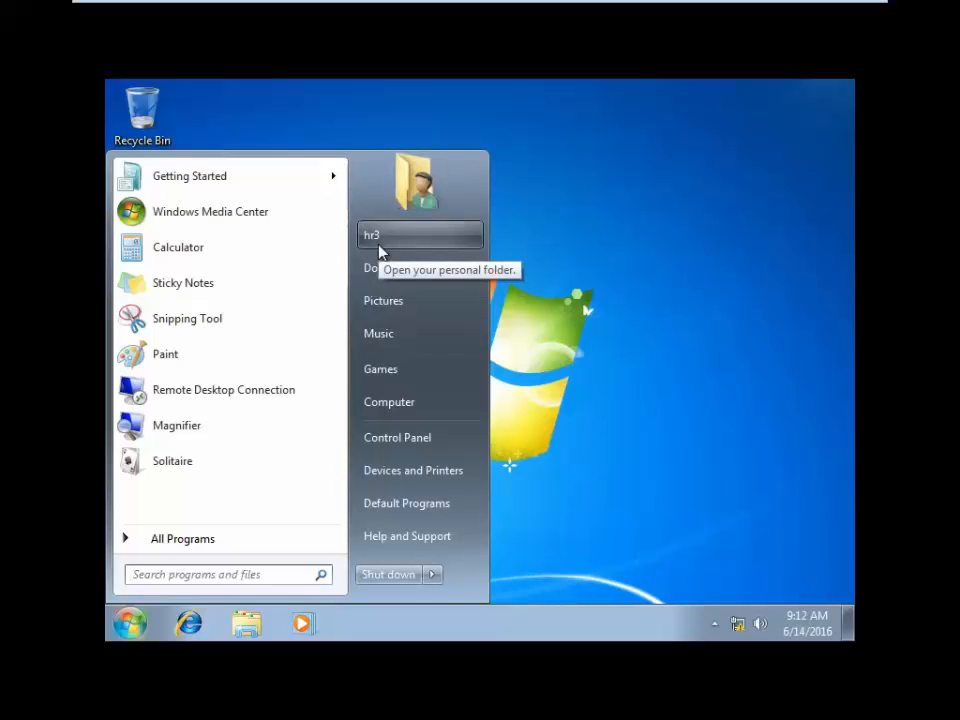
pyautogui.click(418, 414)
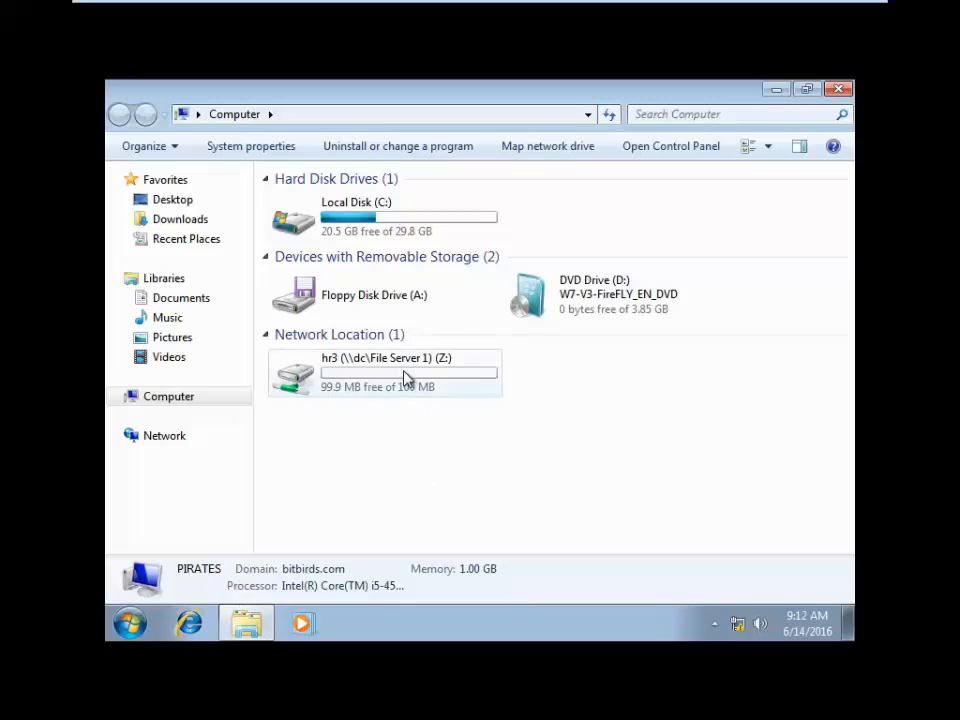
pyautogui.doubleClick(406, 378)
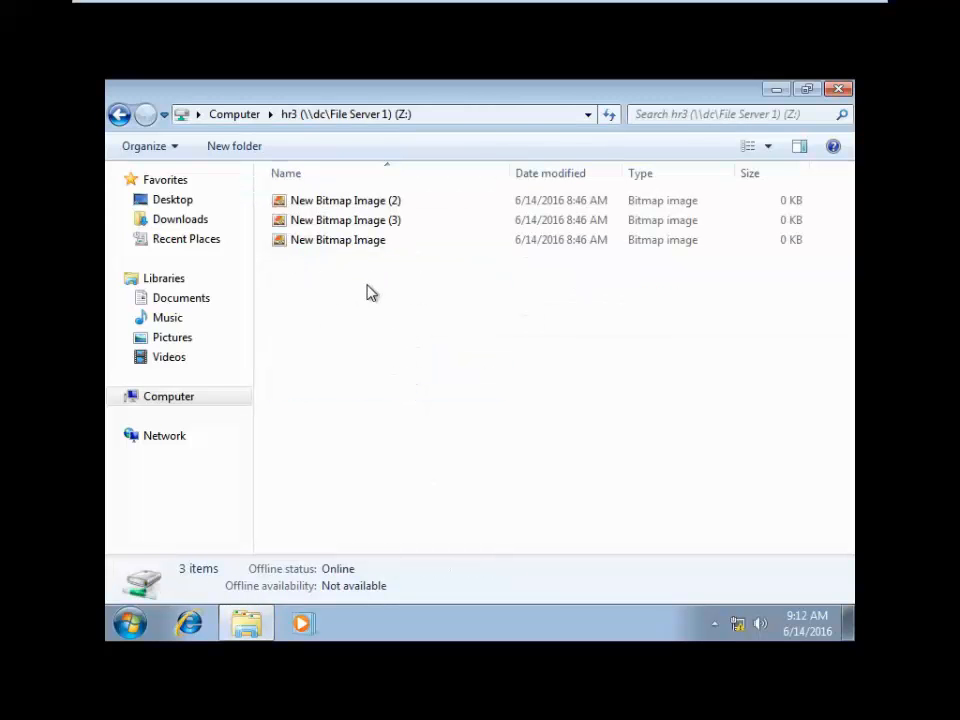
# - Try creating a new bitmap image on hr3 (Z:) and dismiss the Access Denied message
pyautogui.rightClick(372, 300)
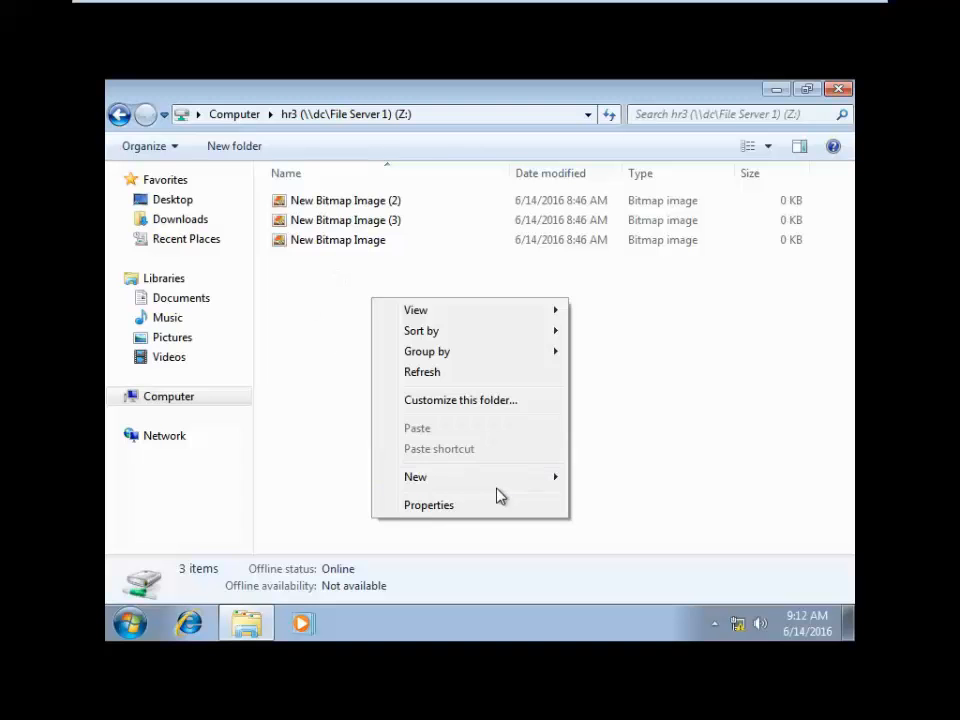
pyautogui.moveTo(511, 488)
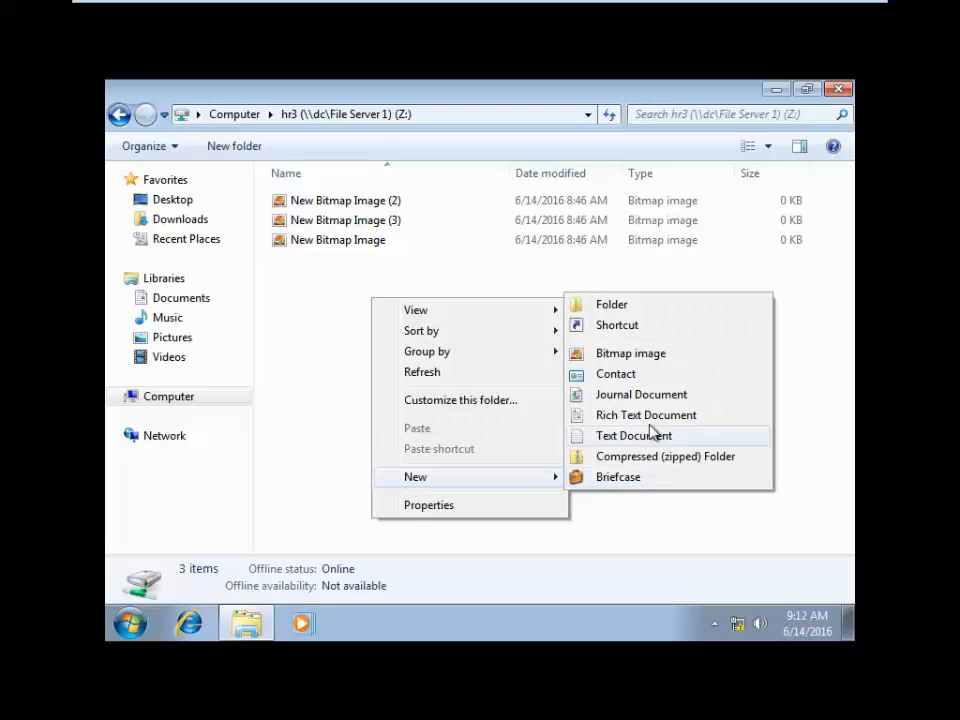
pyautogui.click(652, 354)
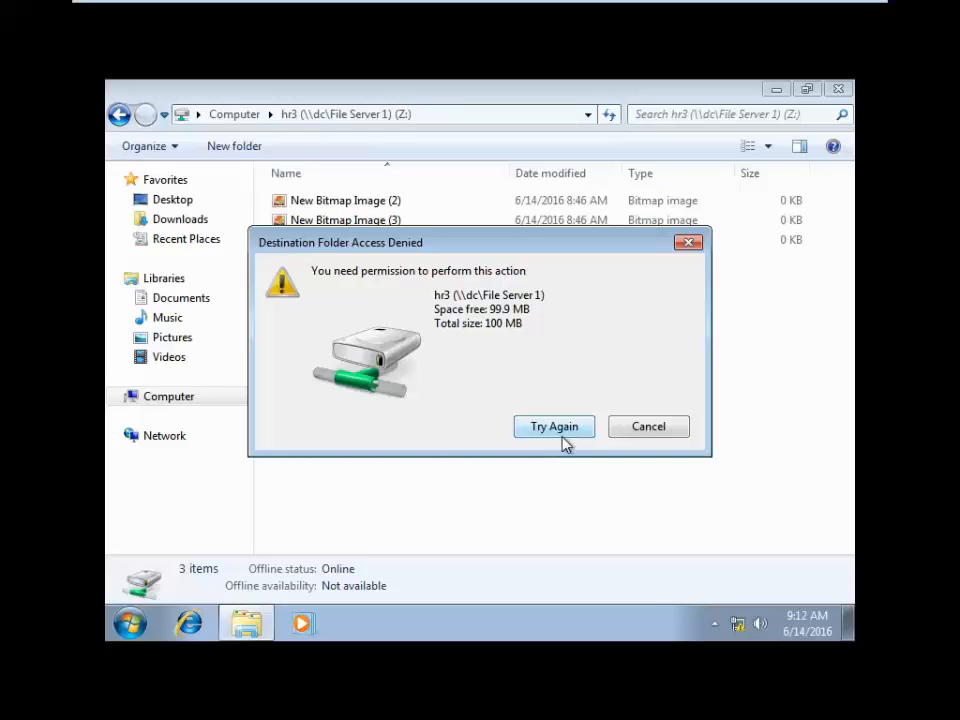
pyautogui.click(660, 428)
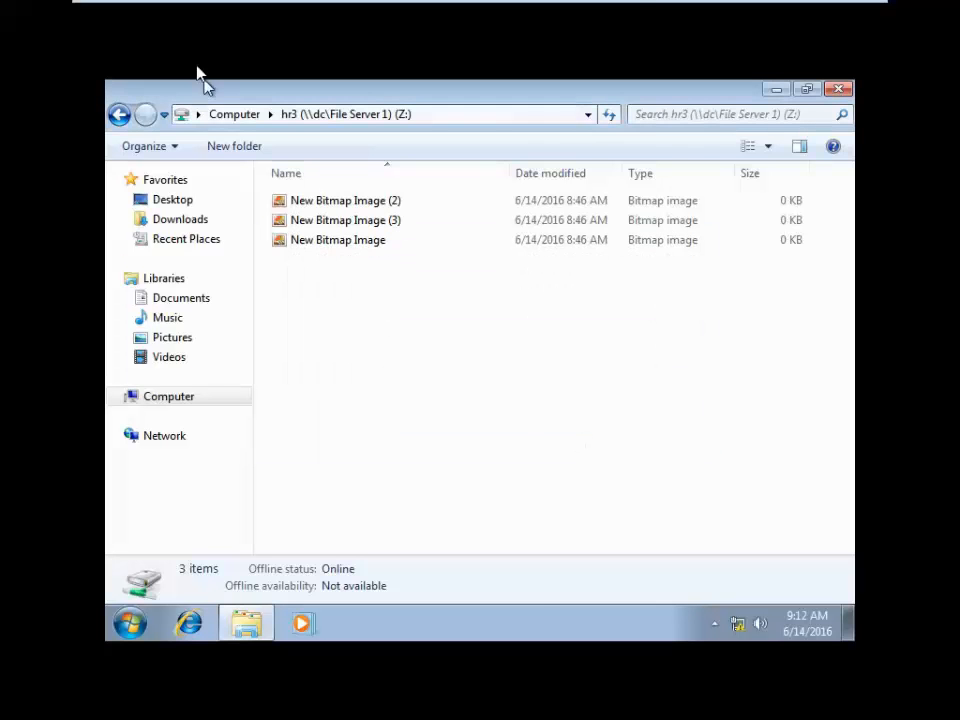
# - Select all folders inside C:\Program Files (x86)
pyautogui.click(245, 116)
pyautogui.doubleClick(369, 216)
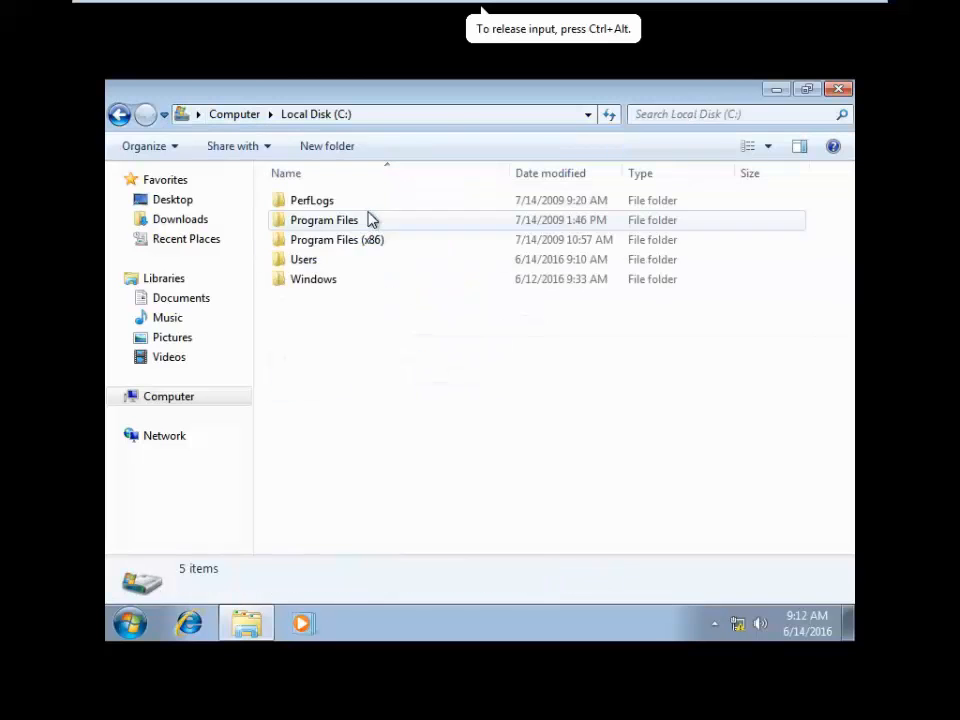
pyautogui.doubleClick(363, 245)
pyautogui.moveTo(364, 460); pyautogui.dragTo(364, 200)
# - Paste the folders into hr3 (Z:), triggering an access-denied warning for Stationery
pyautogui.click(320, 114)
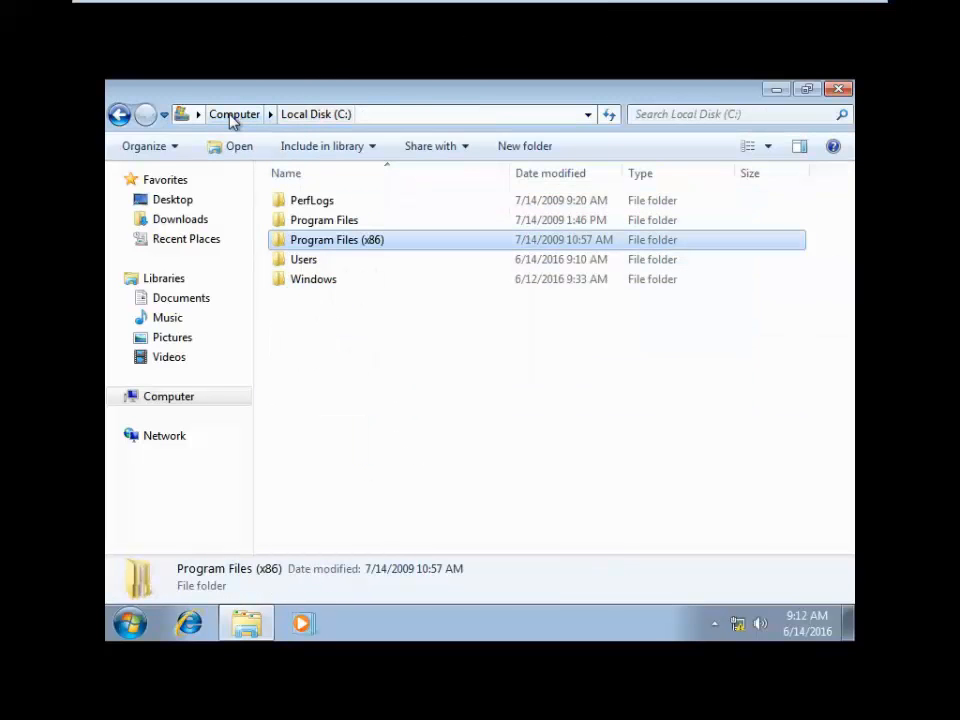
pyautogui.click(234, 116)
pyautogui.doubleClick(405, 390)
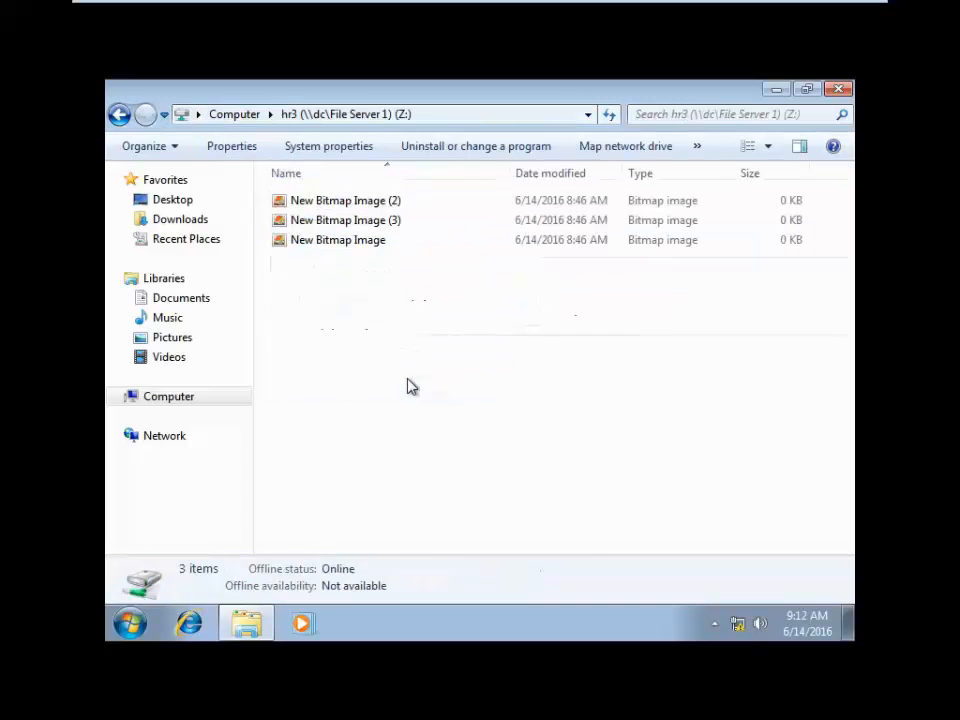
pyautogui.rightClick(386, 329)
pyautogui.click(460, 459)
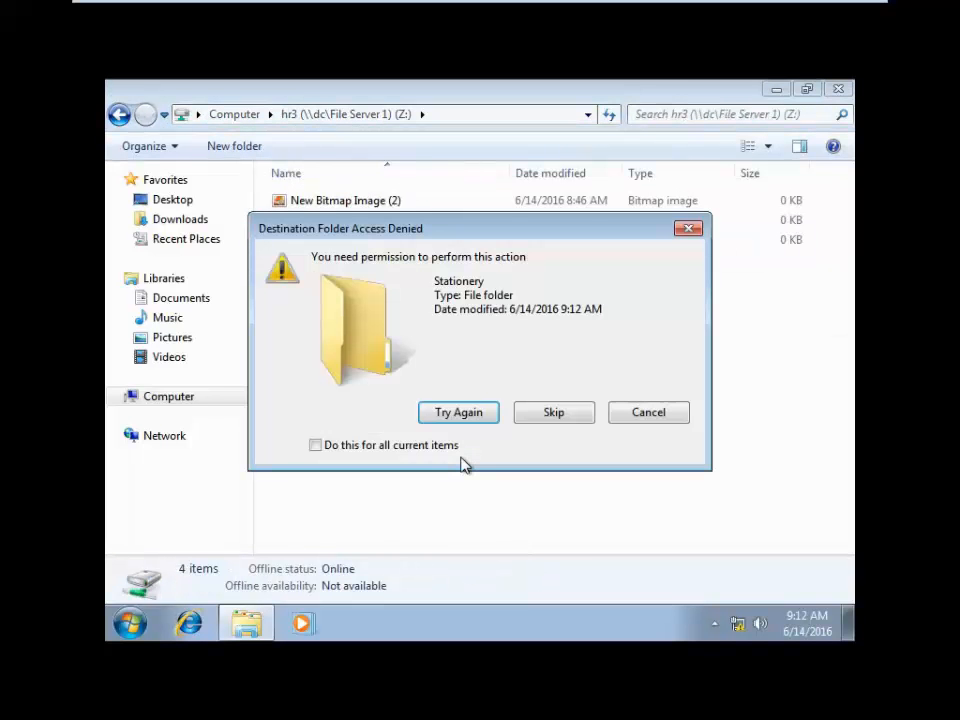
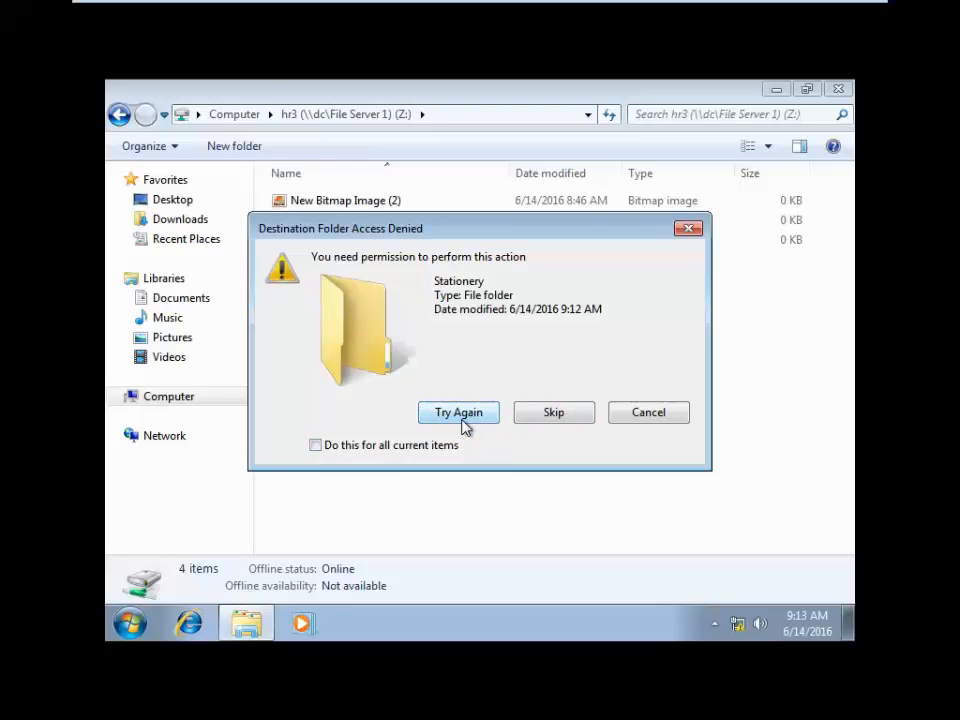
# - Skip all access-denied items, dismiss the not-enough-space warning, and refresh hr3 (Z:)
pyautogui.click(315, 445)
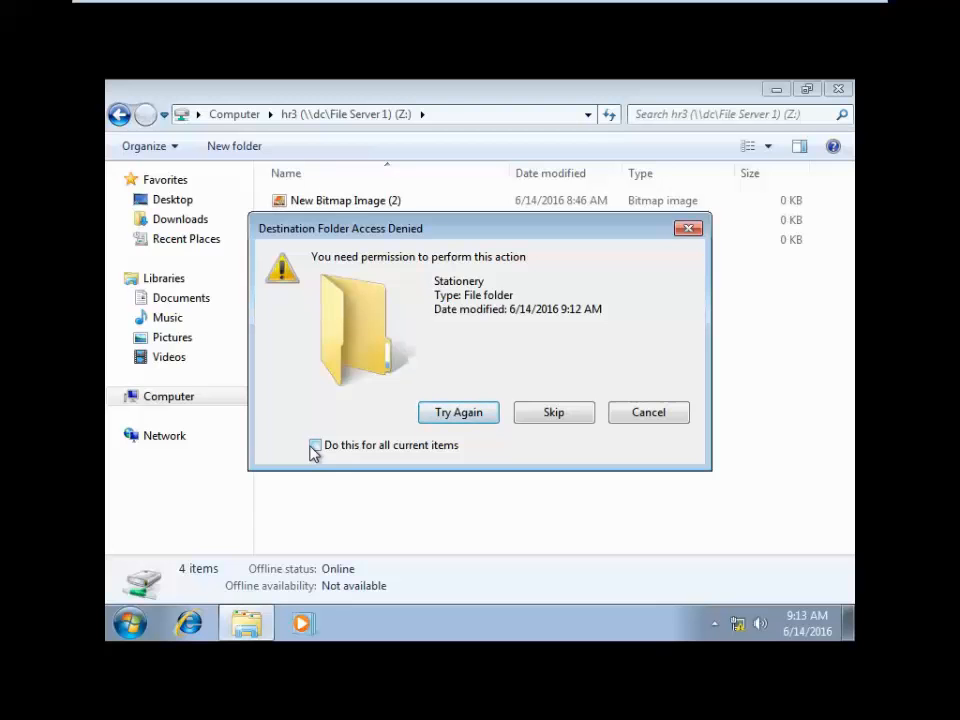
pyautogui.click(546, 414)
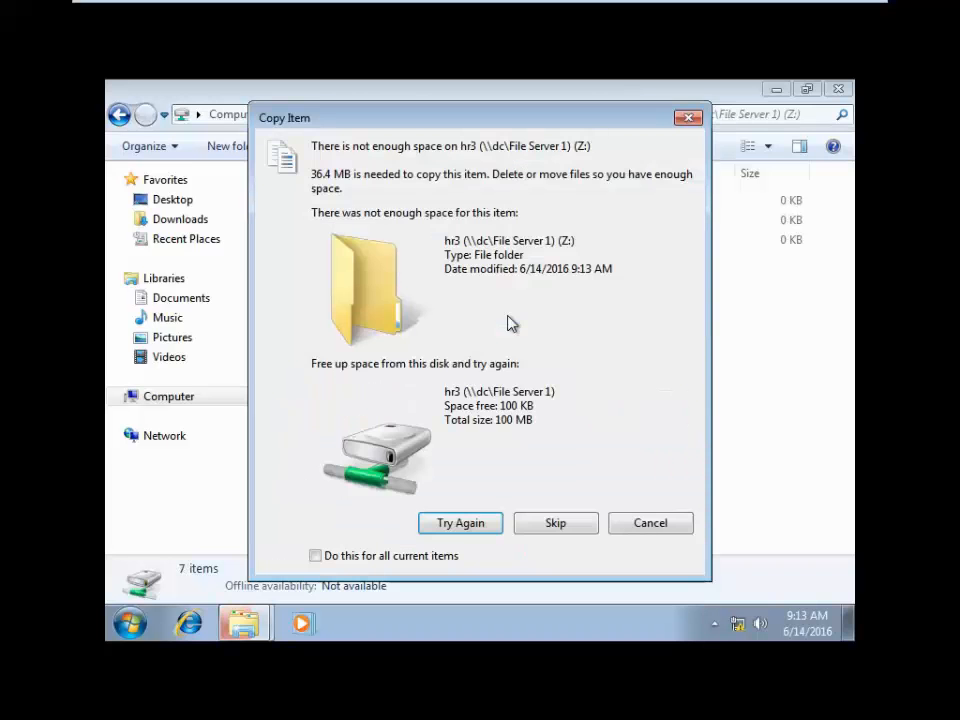
pyautogui.click(686, 118)
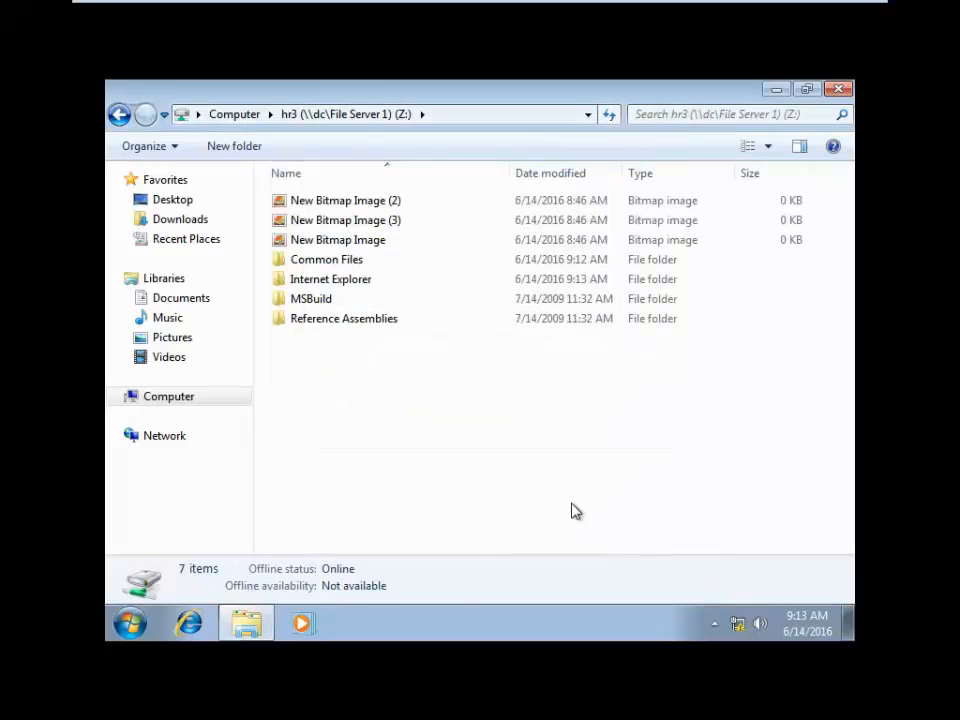
pyautogui.rightClick(476, 377)
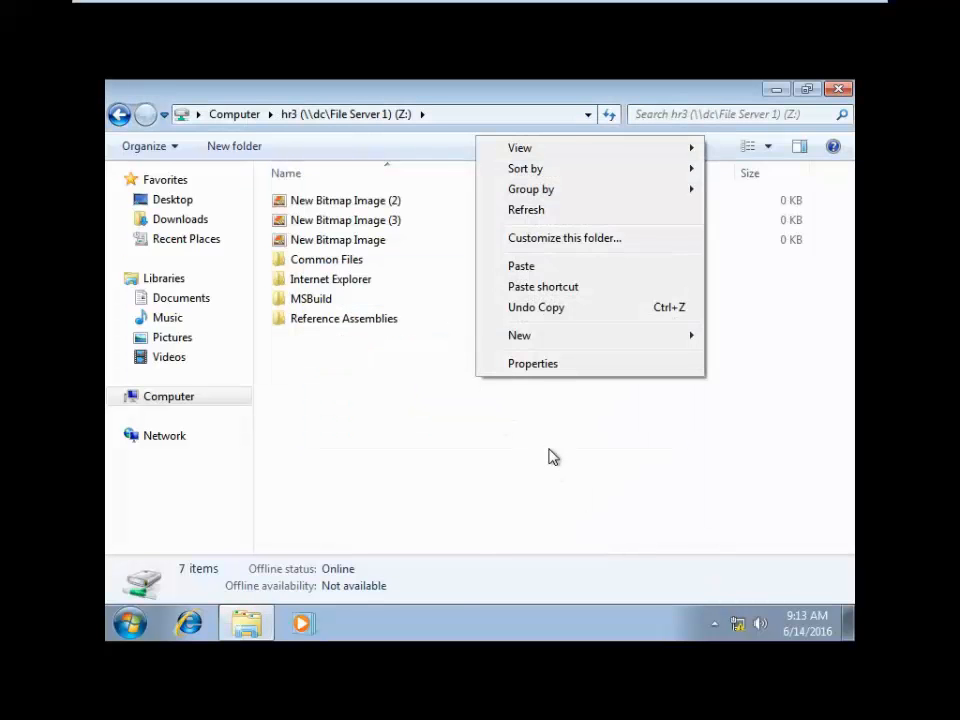
pyautogui.click(536, 210)
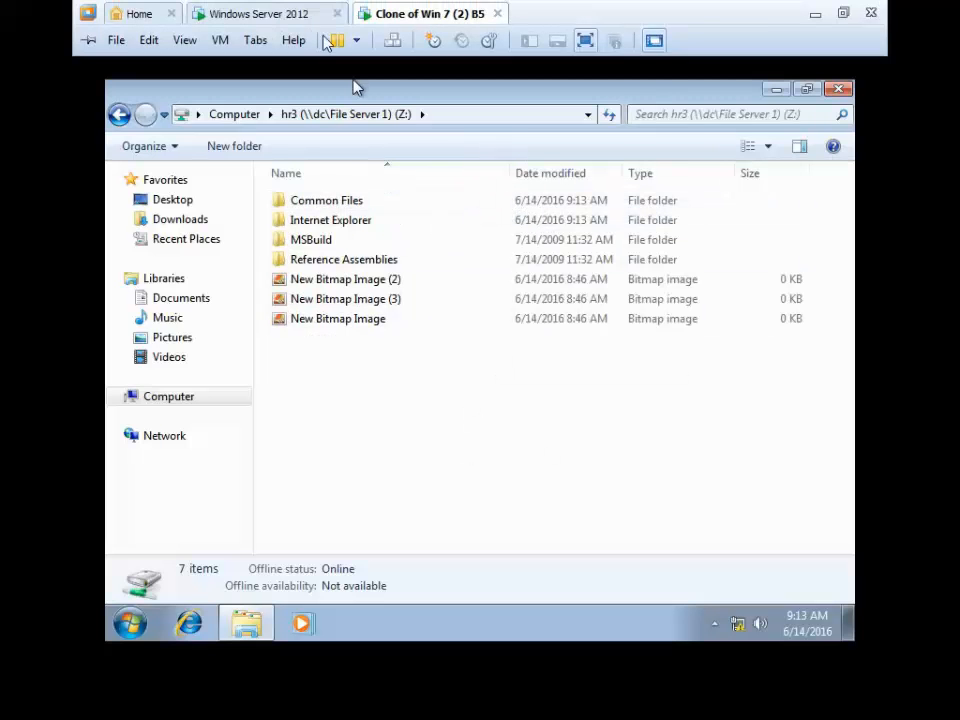
# - On the Windows Server 2012 VM, refresh File Screens and bring up Storage Reports Management's report actions
pyautogui.click(294, 14)
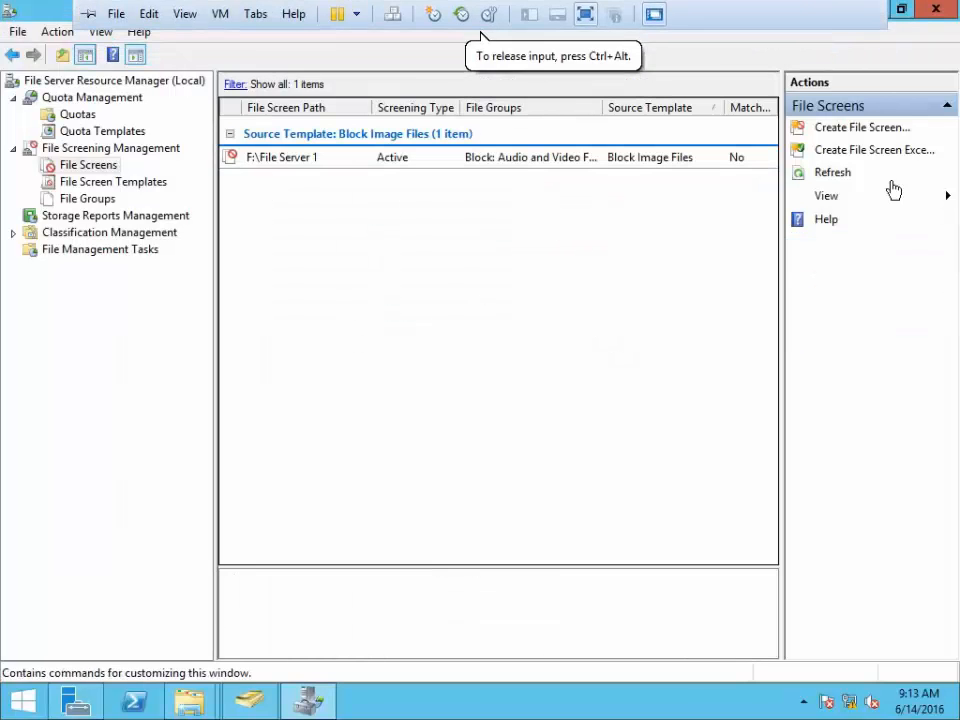
pyautogui.click(824, 178)
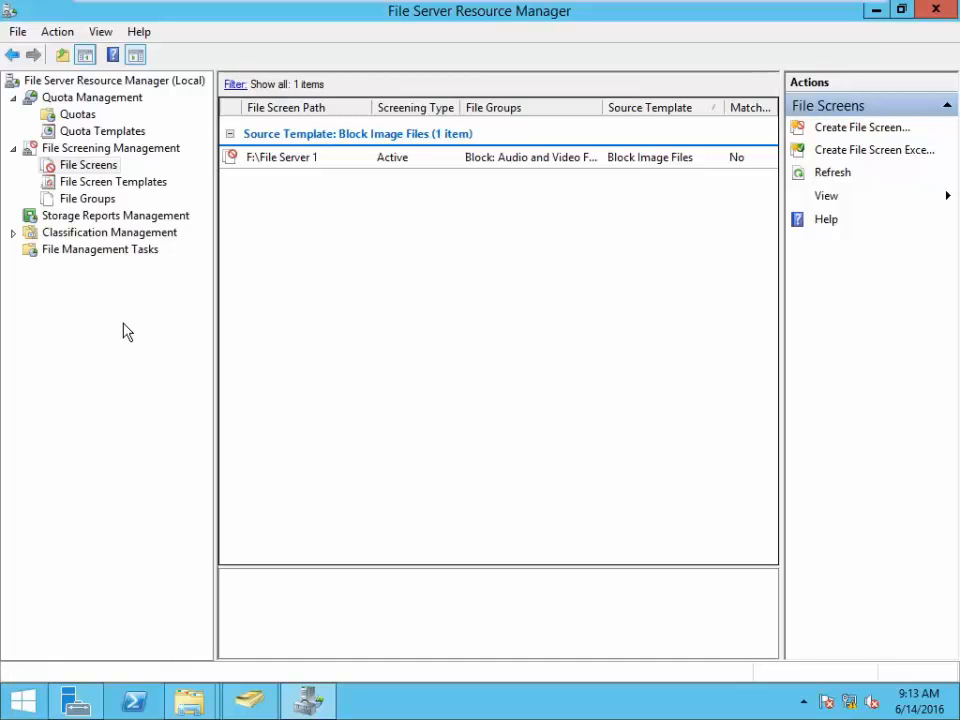
pyautogui.click(88, 218)
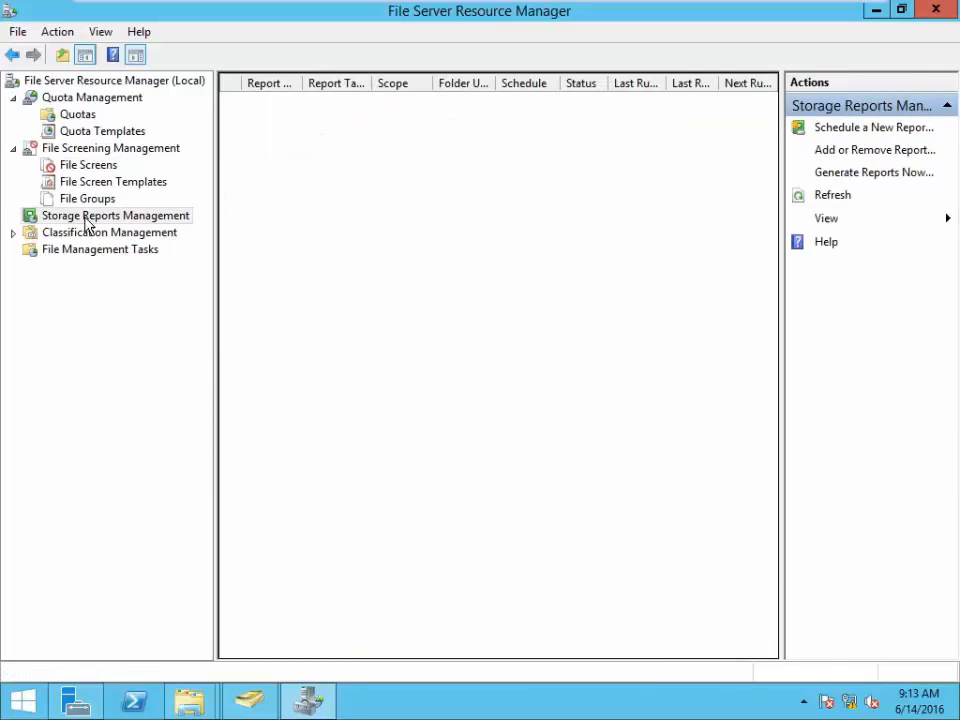
pyautogui.rightClick(88, 218)
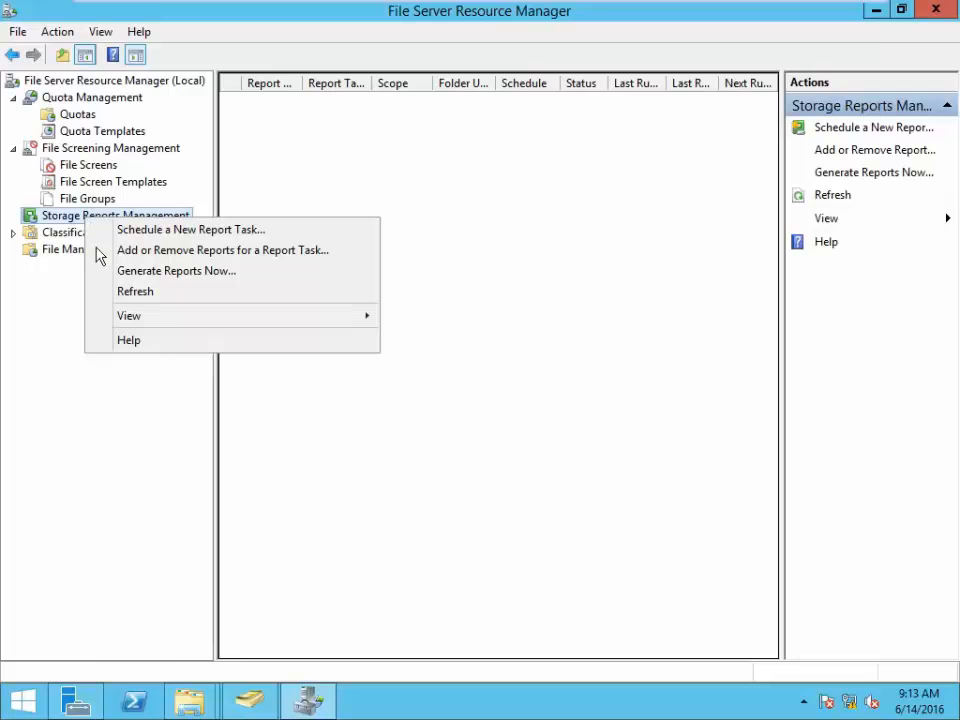
pyautogui.moveTo(184, 326)
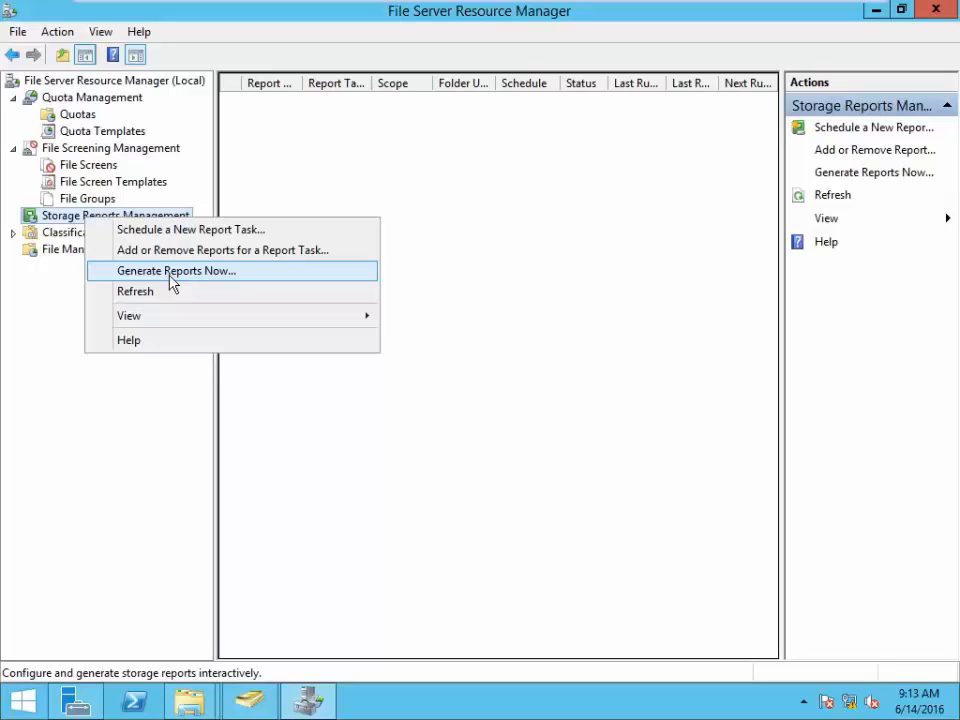
# - Start a Generate Reports Now task that includes the File Screening Audit report
pyautogui.click(172, 284)
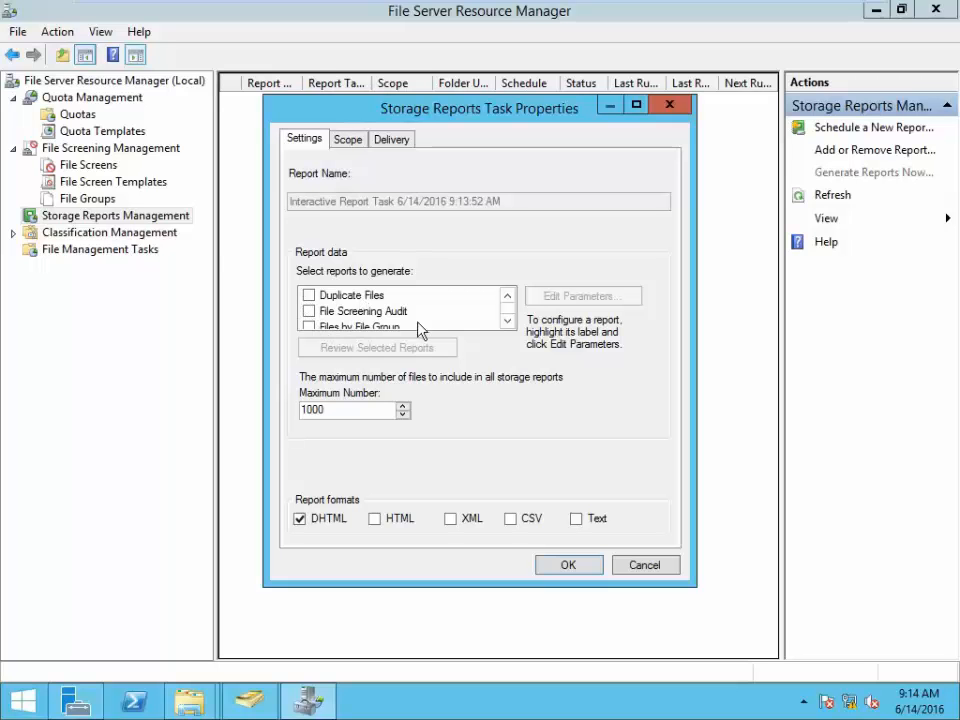
pyautogui.click(308, 313)
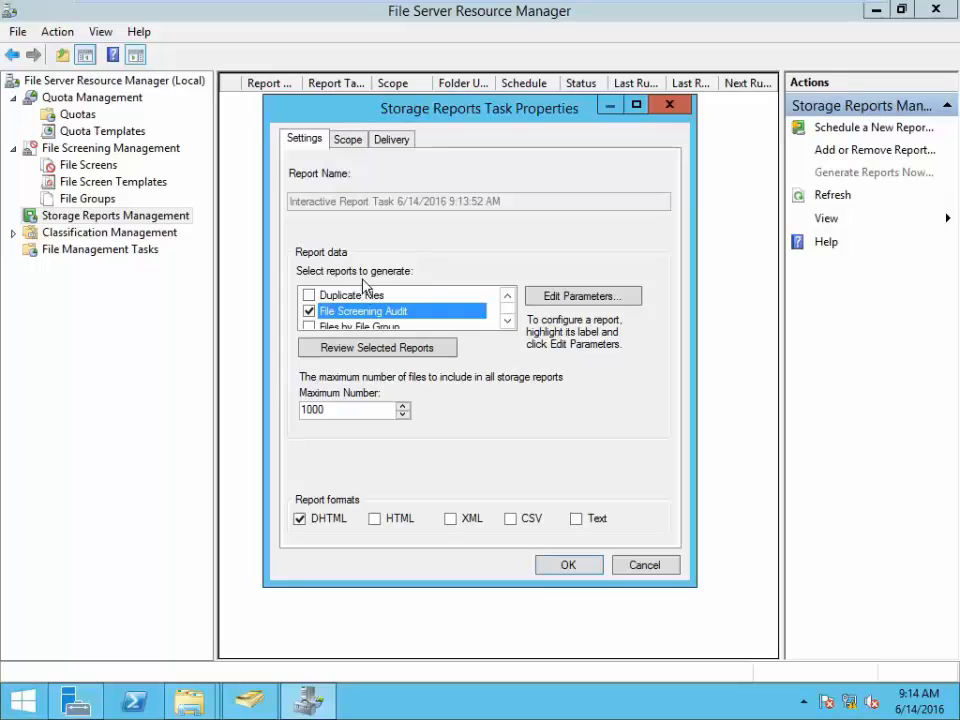
pyautogui.click(314, 143)
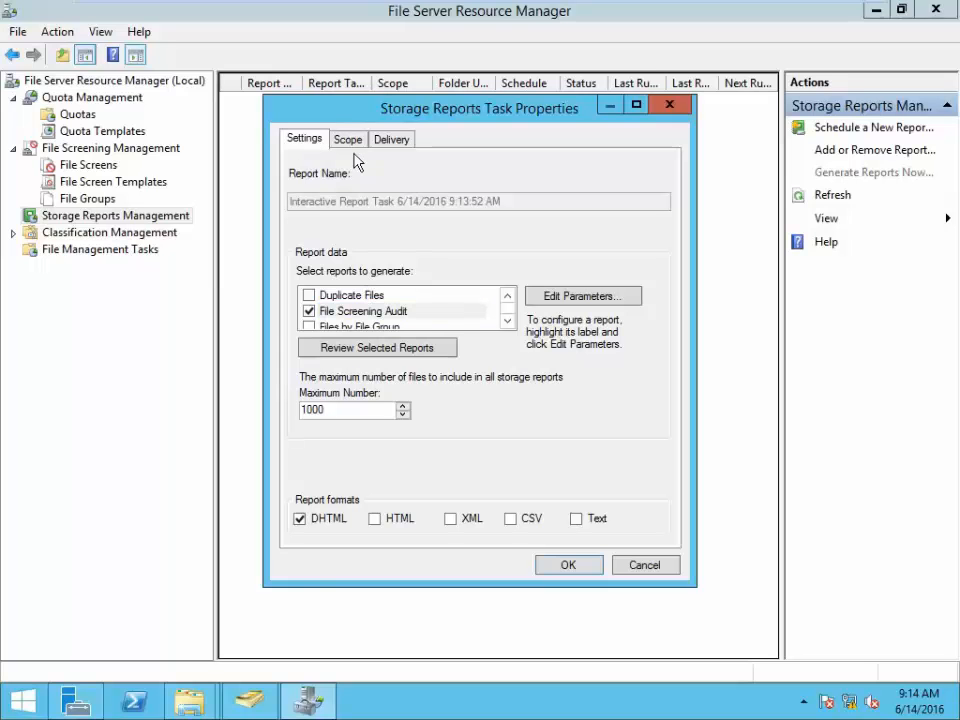
# - Add F:\File Server 1 to the report scope and confirm the report task settings
pyautogui.click(349, 142)
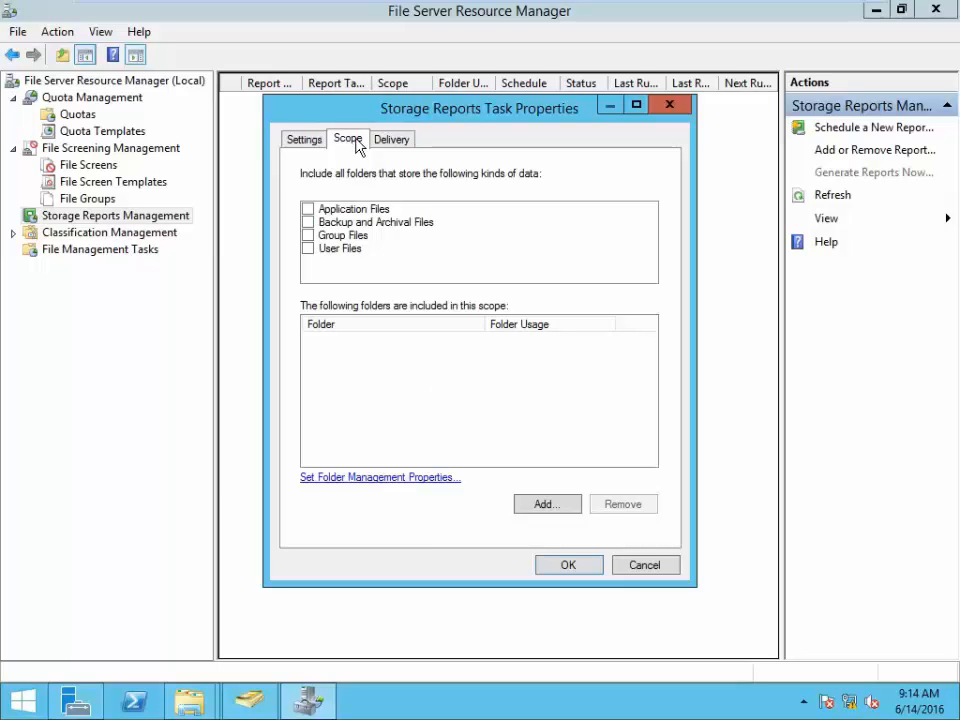
pyautogui.click(557, 505)
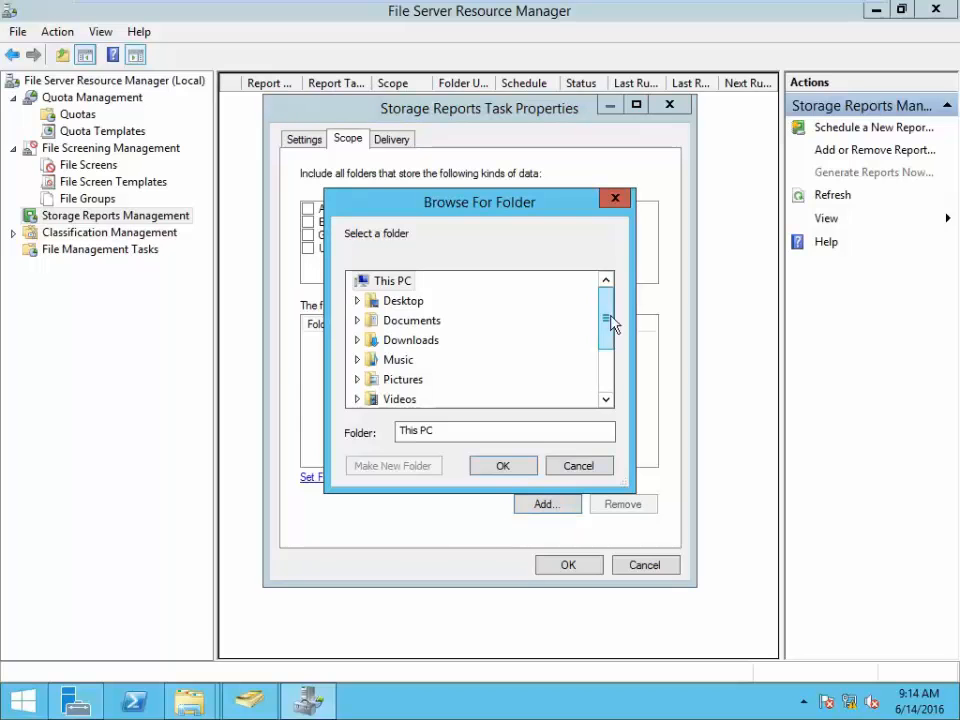
pyautogui.moveTo(606, 324); pyautogui.dragTo(614, 372)
pyautogui.doubleClick(440, 379)
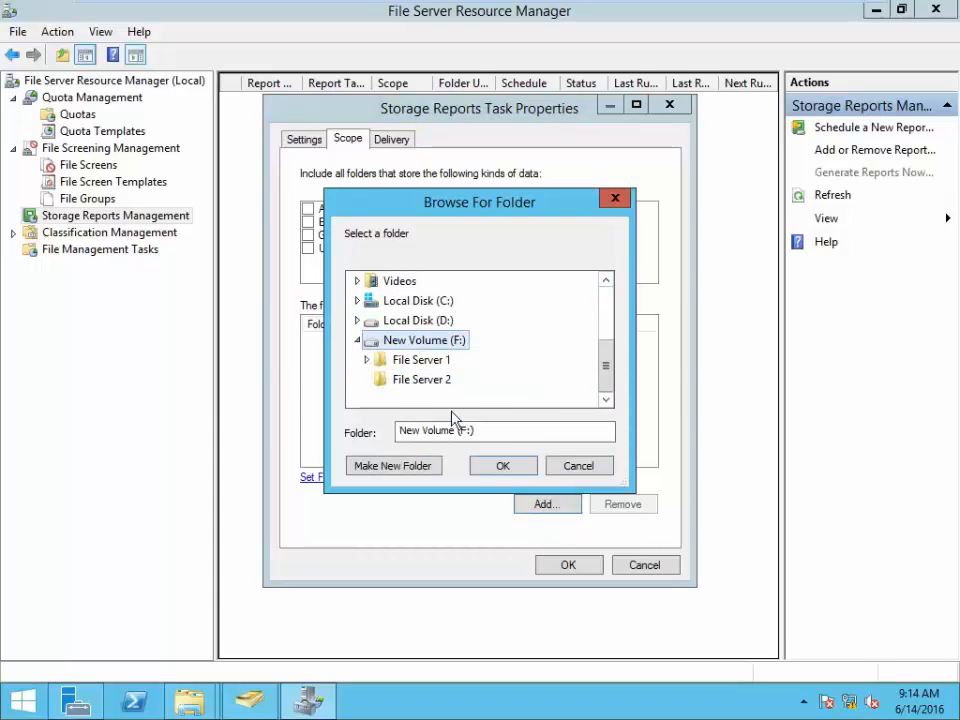
pyautogui.doubleClick(437, 362)
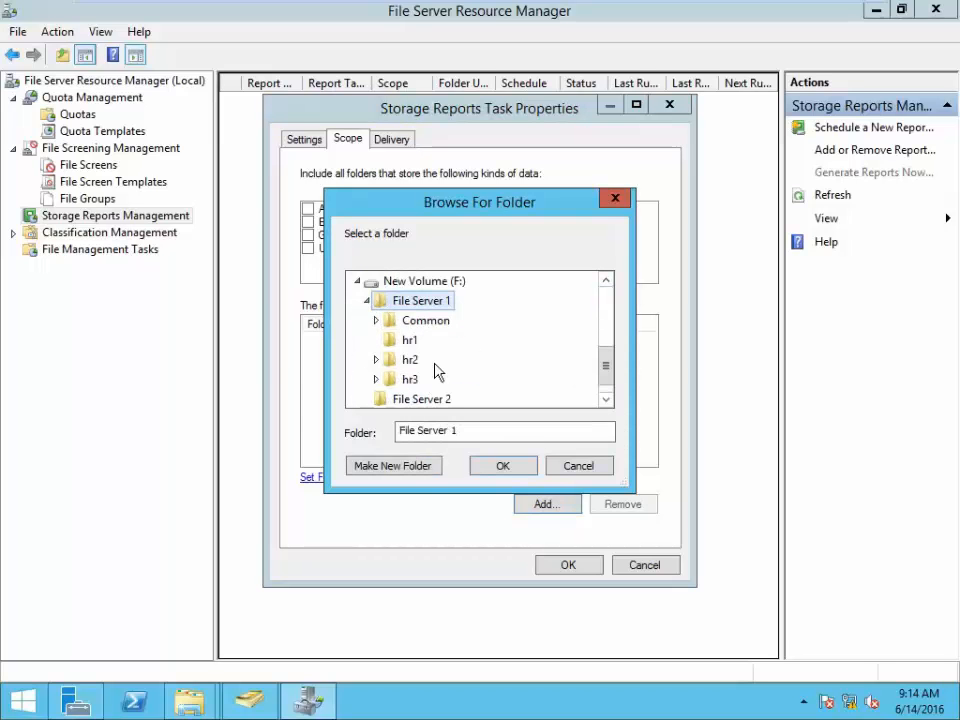
pyautogui.click(506, 468)
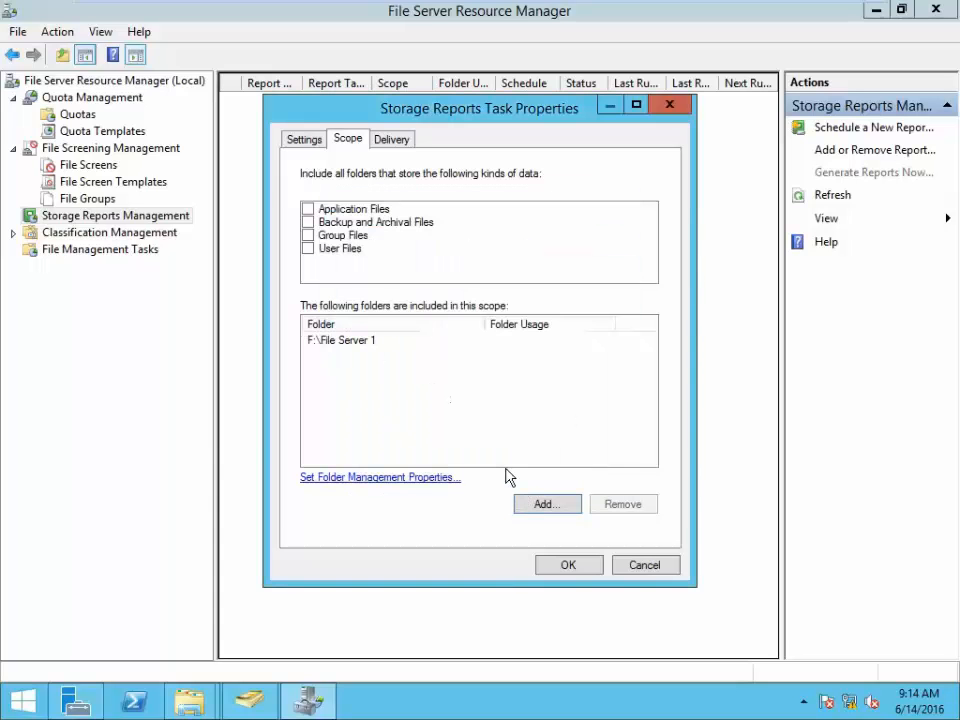
pyautogui.click(304, 141)
pyautogui.click(568, 566)
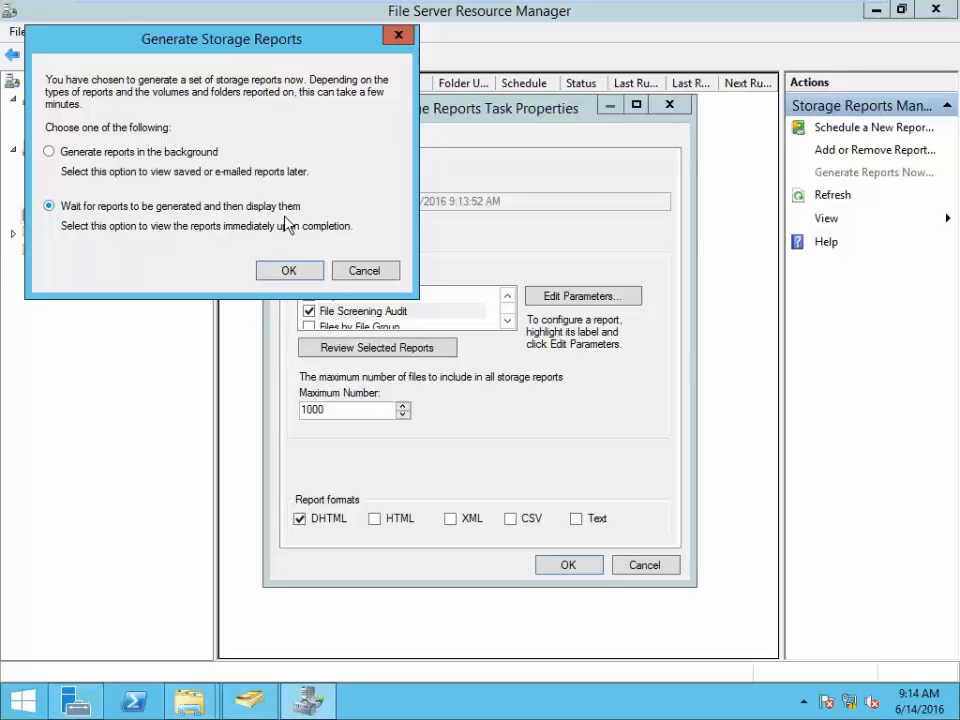
# - Generate the reports, refresh the Interactive folder, and open the FileScreenAudit HTML report
pyautogui.click(288, 272)
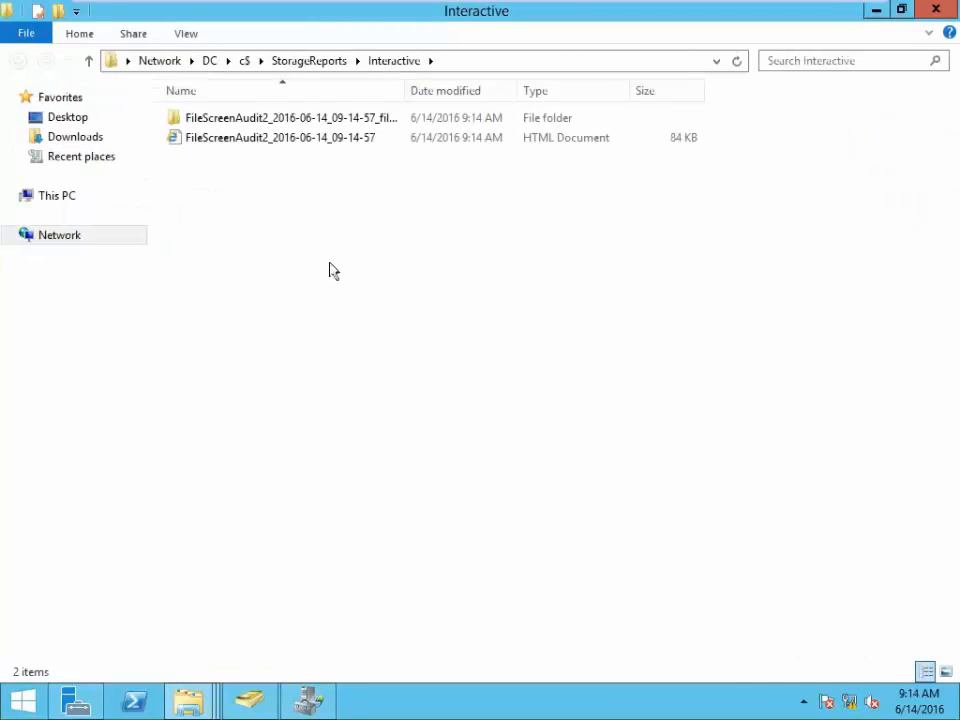
pyautogui.rightClick(325, 250)
pyautogui.click(379, 330)
pyautogui.click(278, 147)
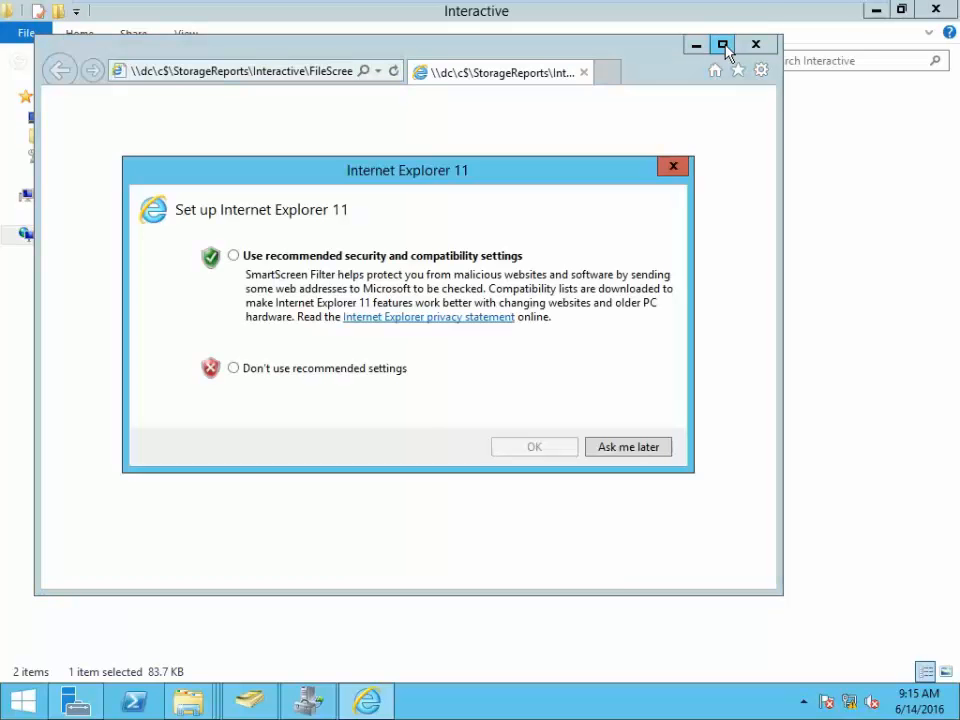
# - Decline Internet Explorer's recommended settings and maximize the report window
pyautogui.click(296, 372)
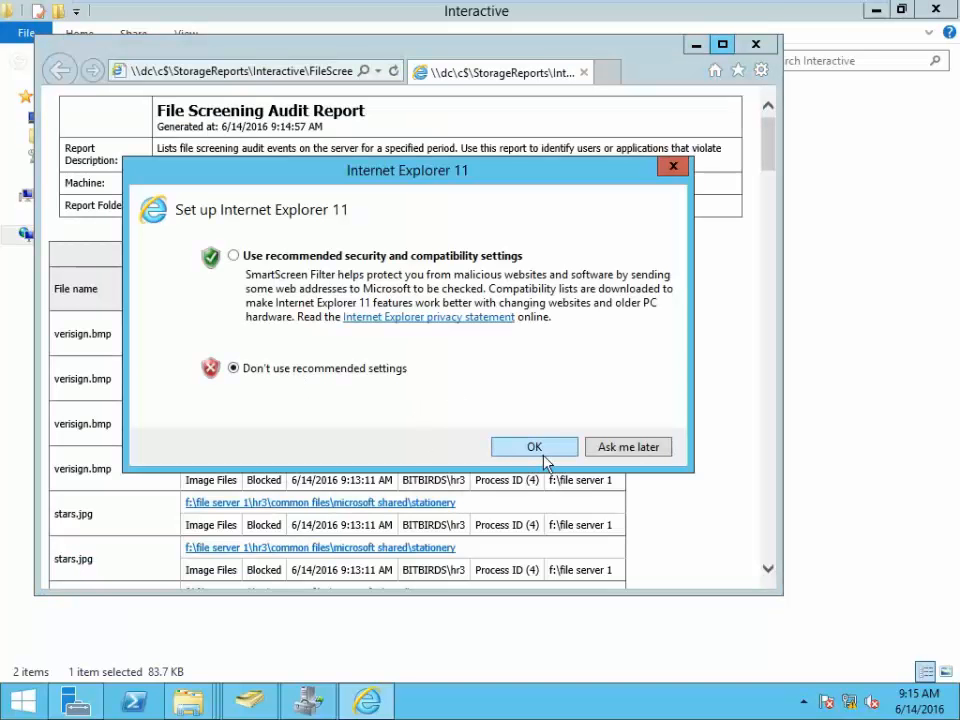
pyautogui.click(557, 450)
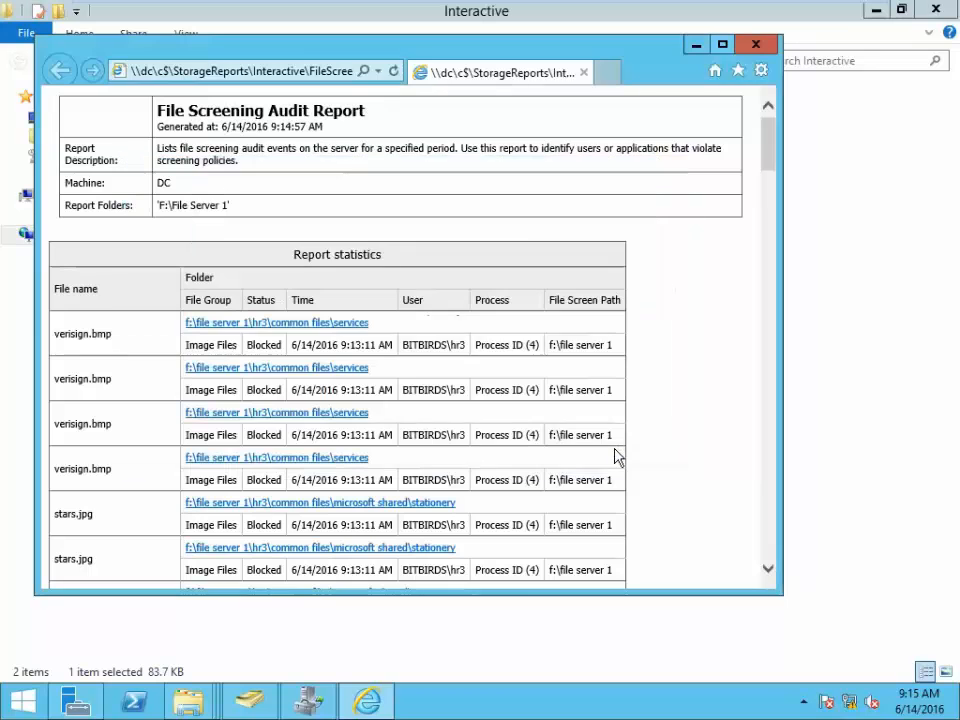
pyautogui.click(722, 44)
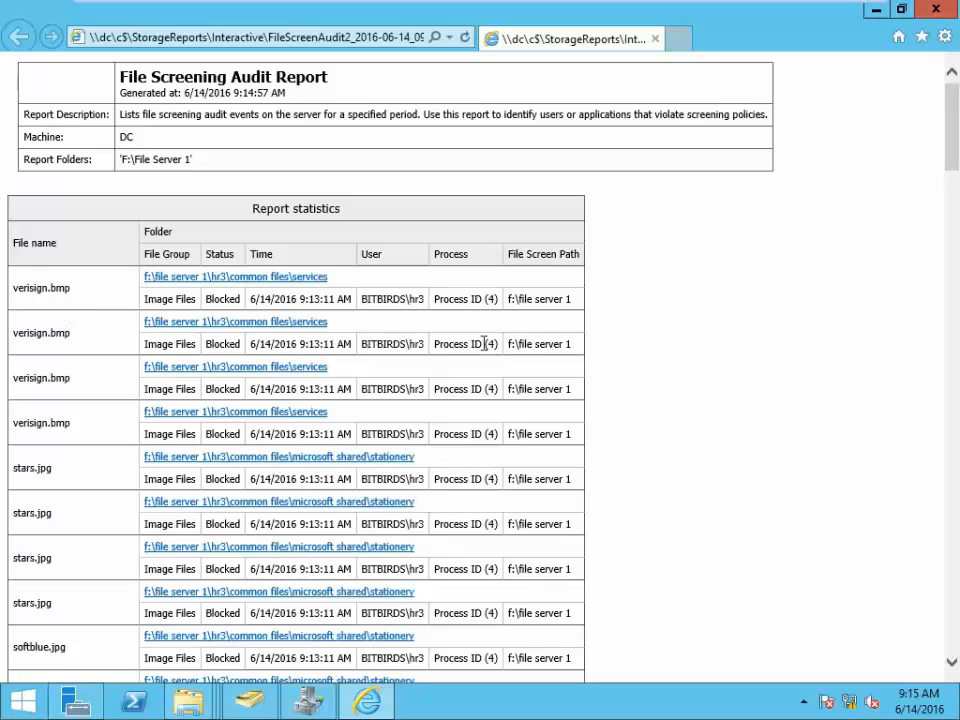
# - Review the blocked image and text files in the audit report, then return to FSRM
pyautogui.doubleClick(229, 305)
pyautogui.scroll(-15, 125, 416)
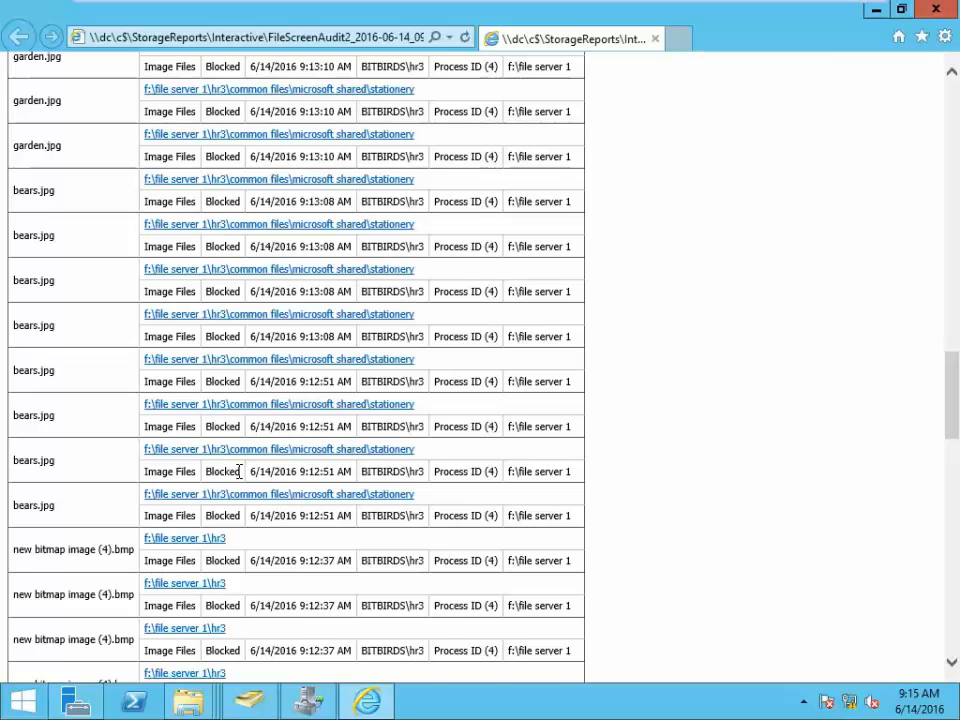
pyautogui.scroll(-15, 240, 480)
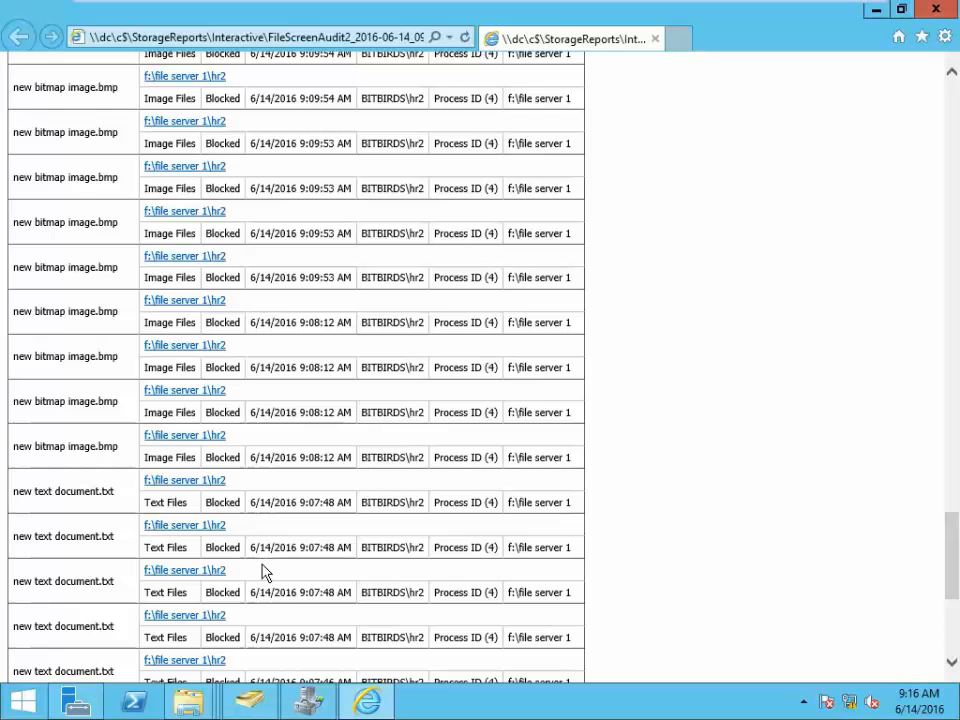
pyautogui.scroll(-3, 233, 592)
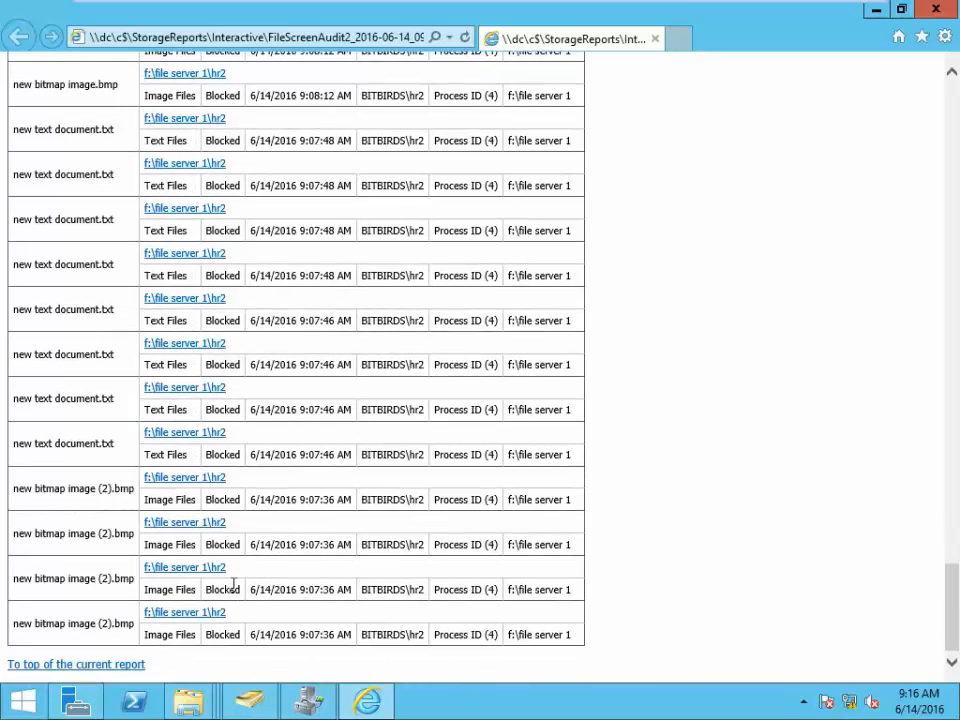
pyautogui.click(110, 666)
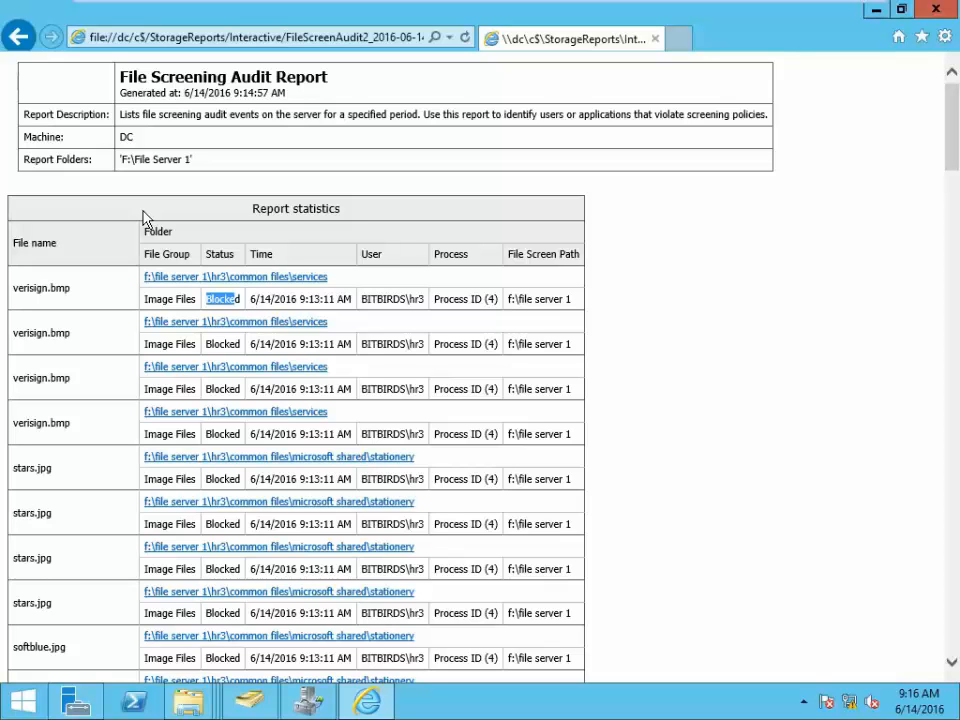
pyautogui.scroll(-10, 143, 218)
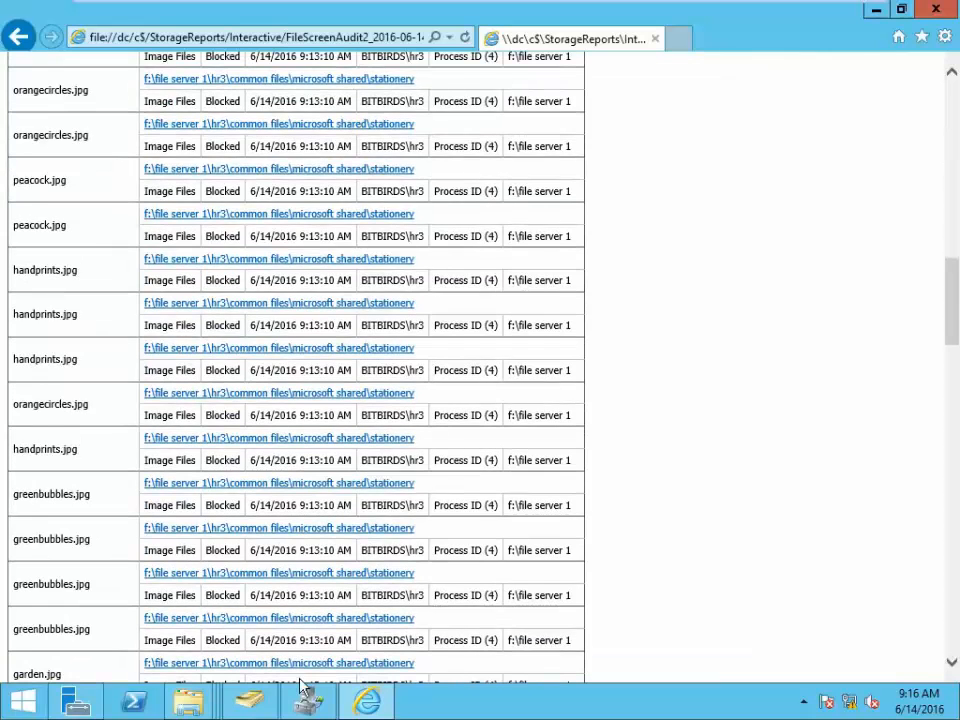
pyautogui.click(305, 697)
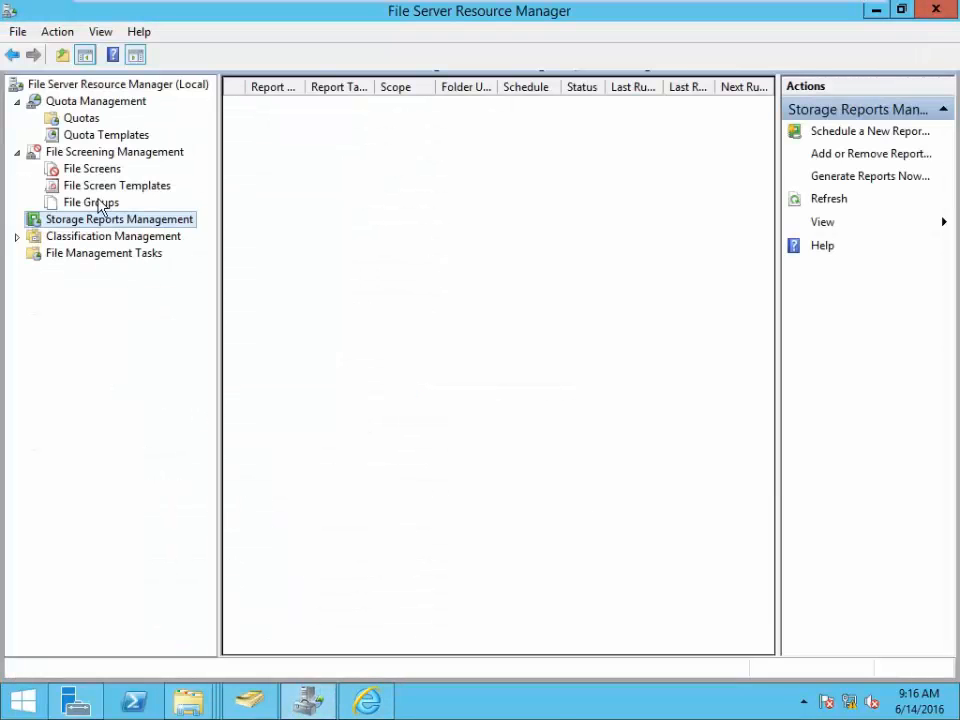
# - Refresh the Quotas list to show hr3 at 99% of its 100 MB limit
pyautogui.click(80, 118)
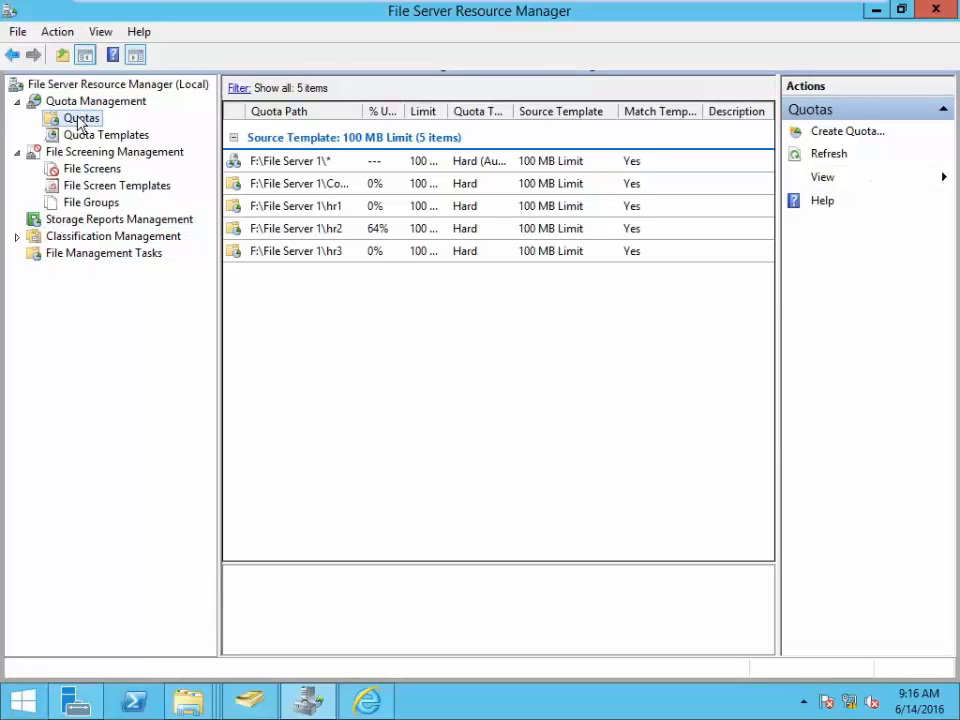
pyautogui.rightClick(80, 120)
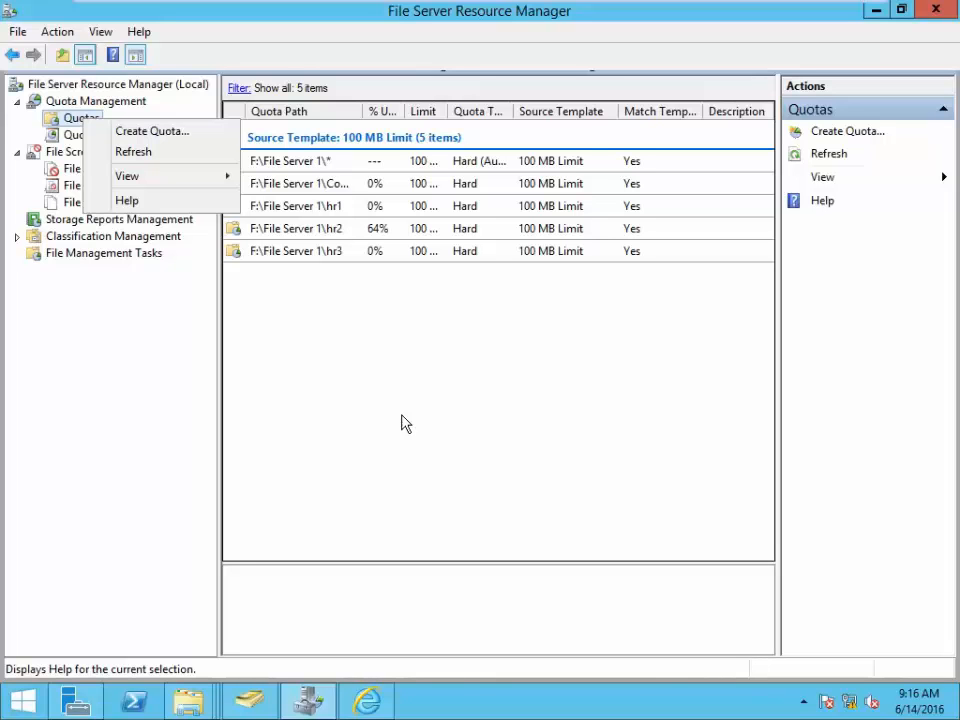
pyautogui.click(424, 422)
pyautogui.click(836, 157)
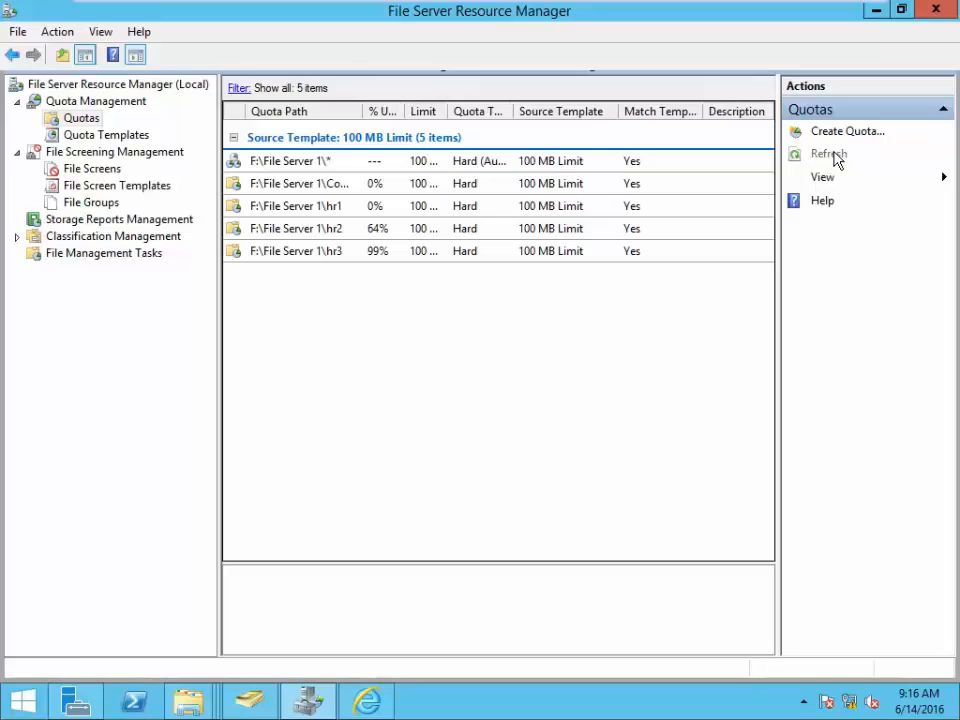
pyautogui.click(837, 157)
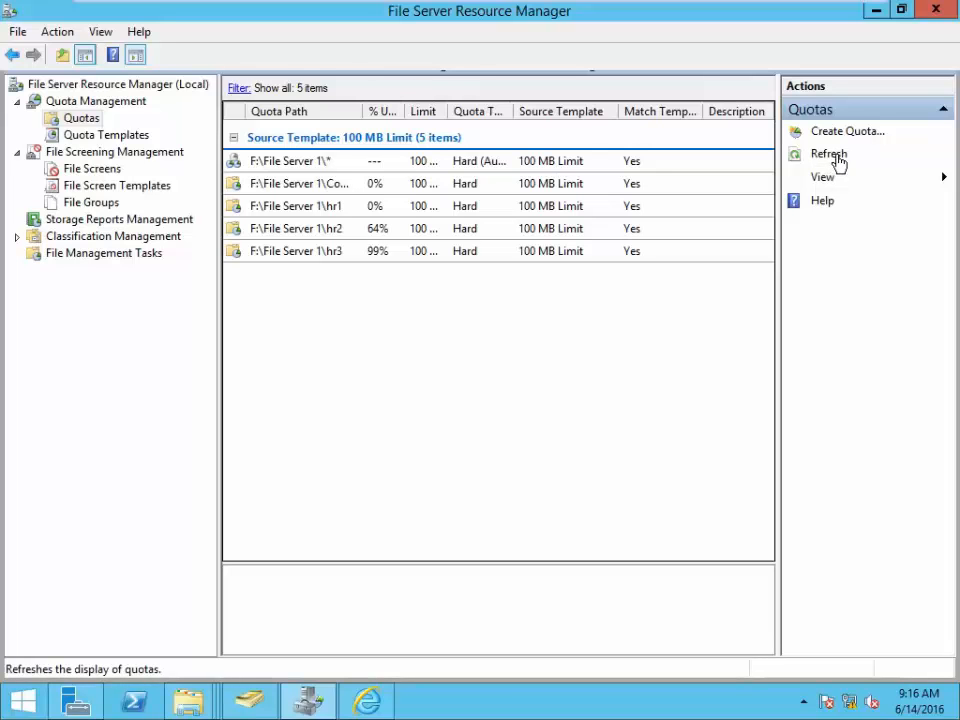
pyautogui.click(837, 157)
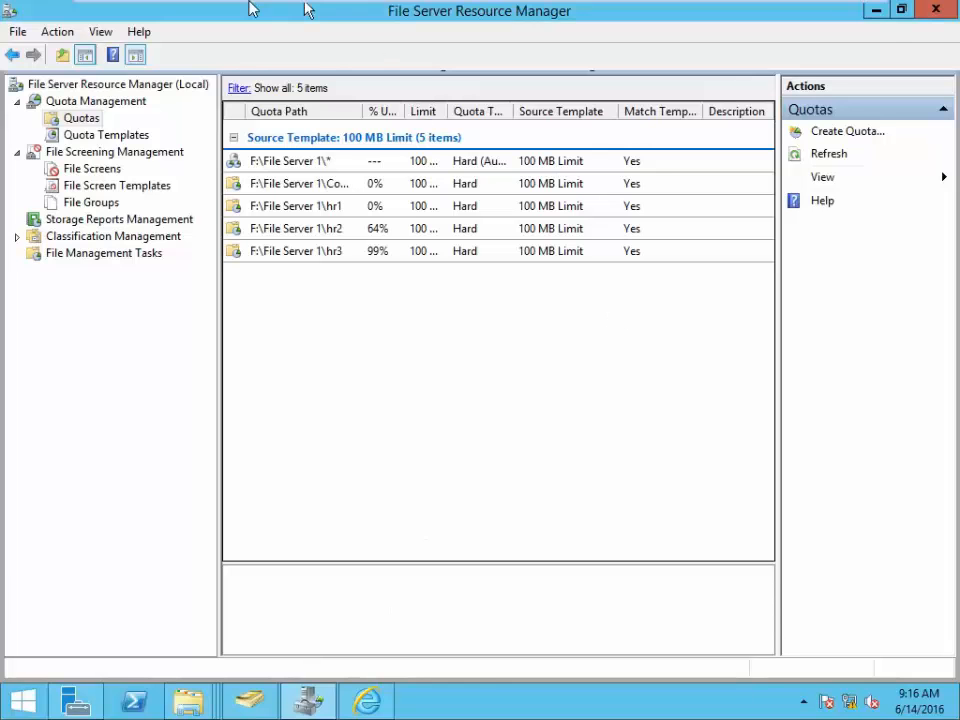
# - Switch to the Clone of Win 7 VM, where Explorer shows the hr3 drive
pyautogui.moveTo(281, 17)
pyautogui.click(414, 15)
pyautogui.click(270, 15)
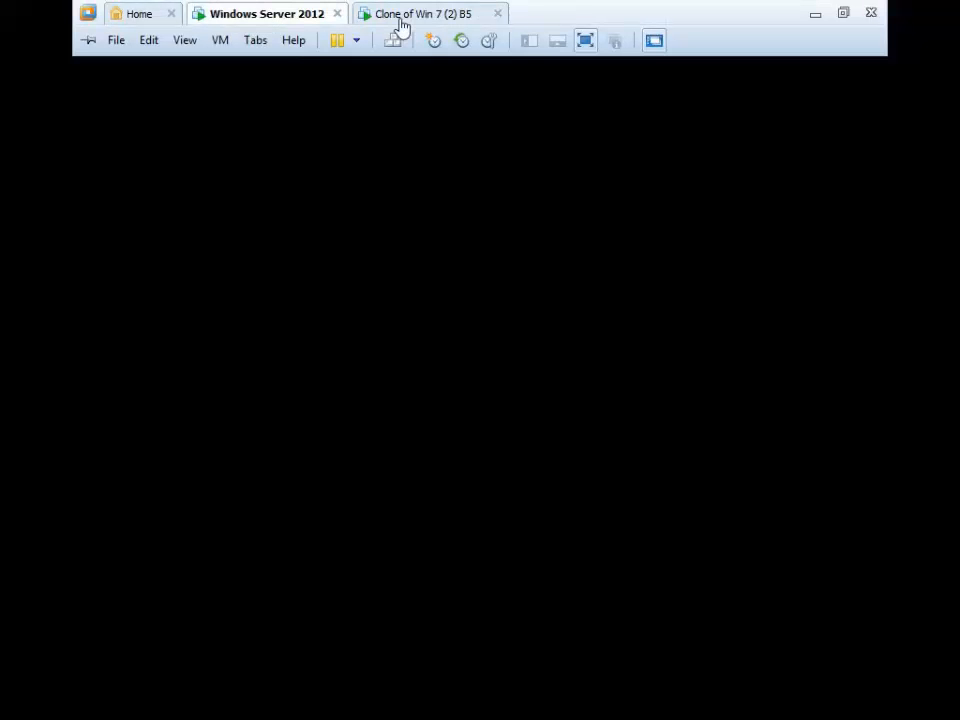
pyautogui.click(401, 18)
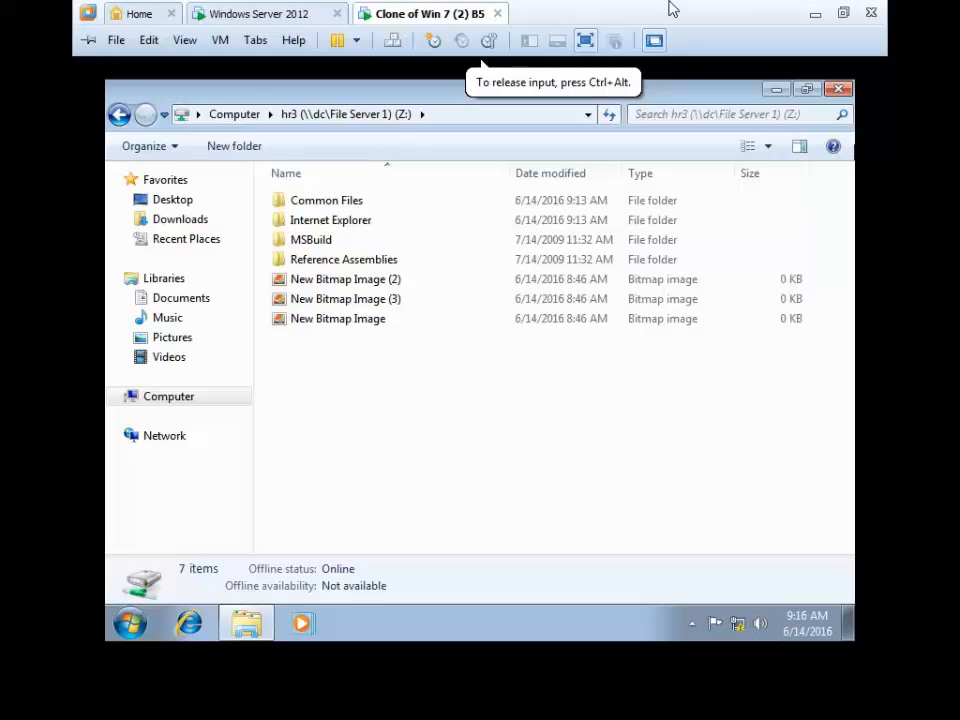